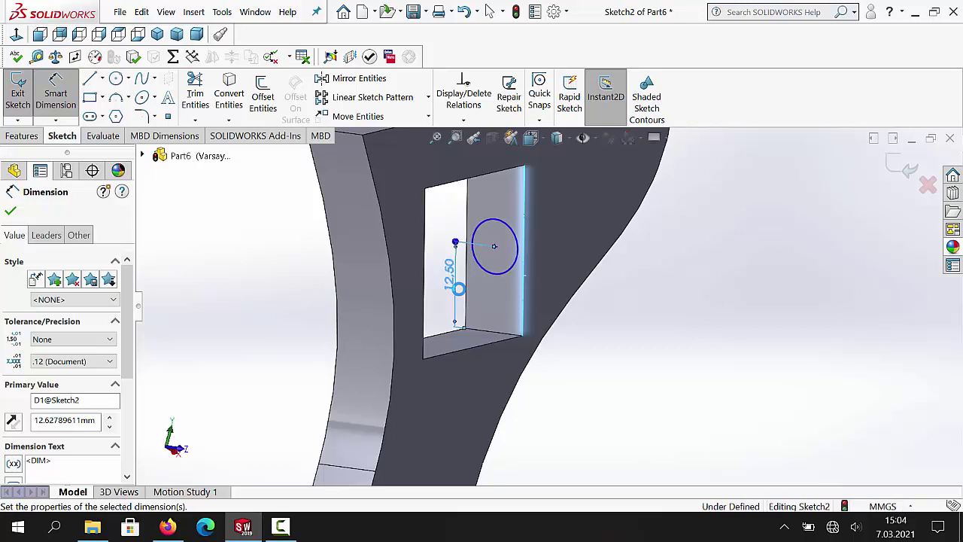
- Set the circle's diameter to 8 mm on the inner wall of the rectangular window and close the sketch
{"action": "left_click", "coordinate": [517, 240]}
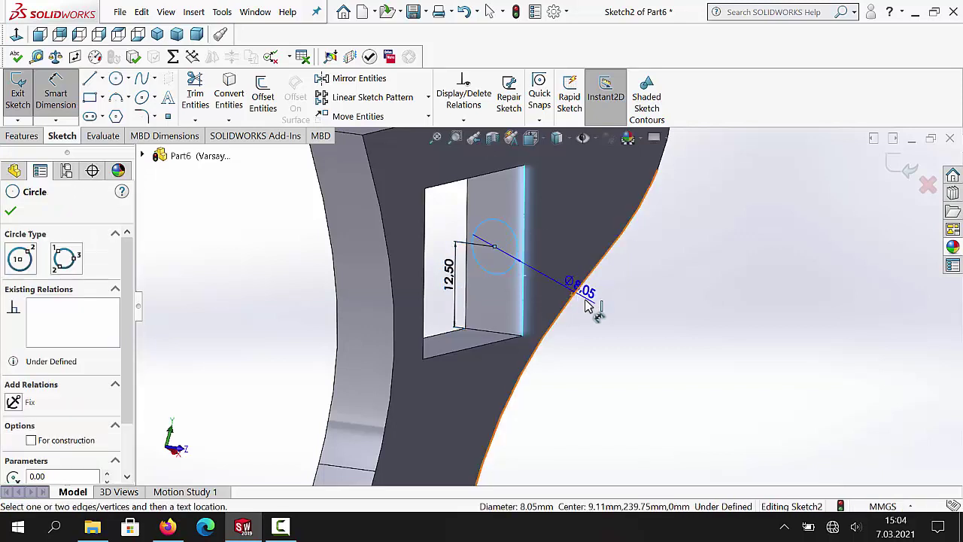
{"action": "left_click", "coordinate": [616, 316]}
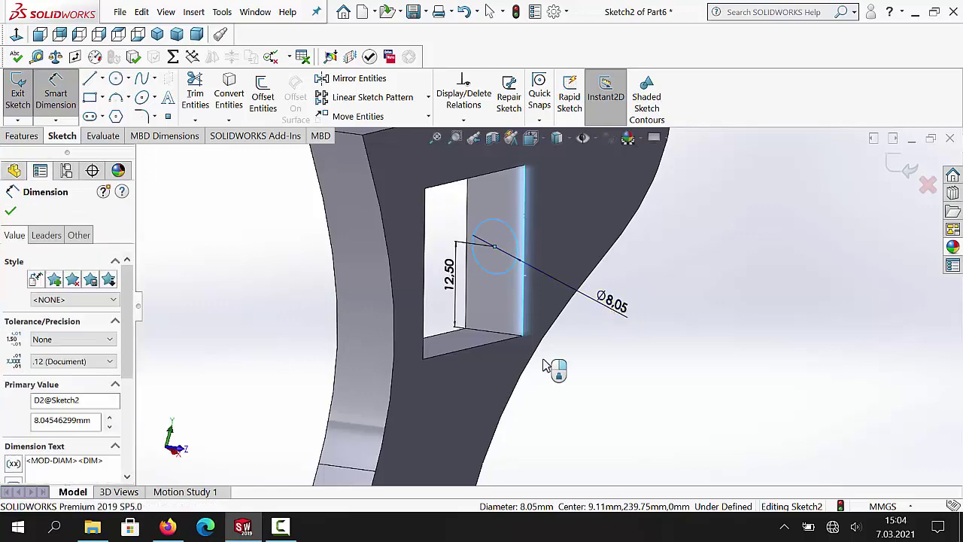
{"action": "type", "text": "8"}
{"action": "key", "text": "Return"}
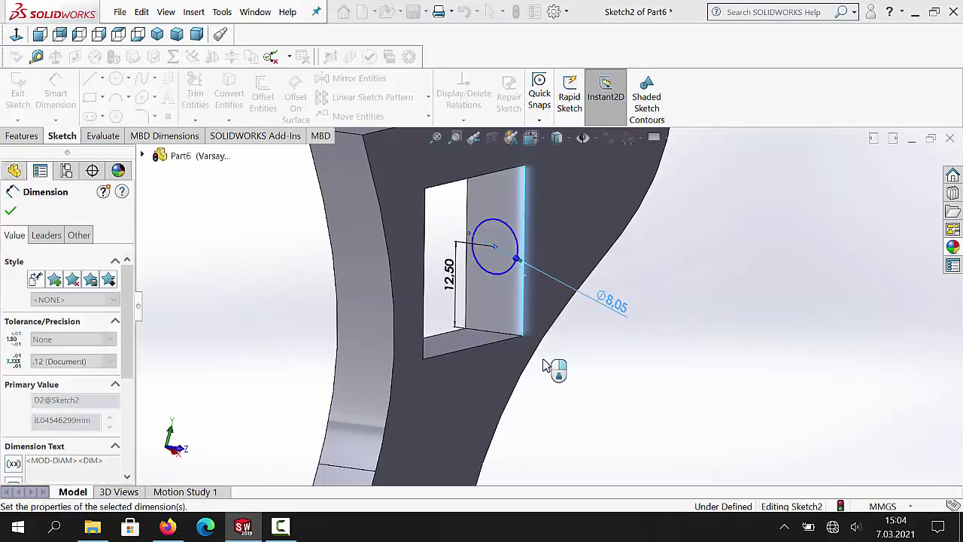
{"action": "left_click", "coordinate": [11, 213]}
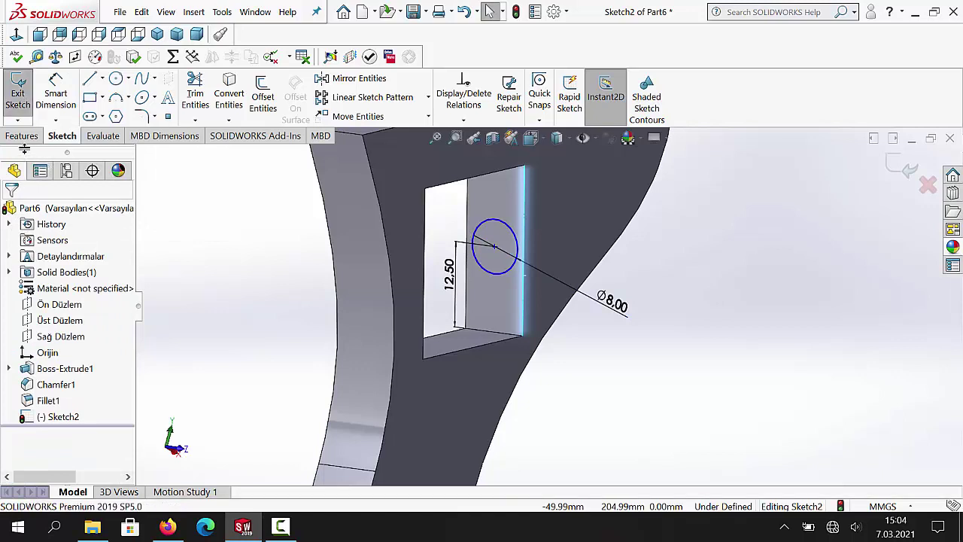
{"action": "left_click", "coordinate": [18, 96]}
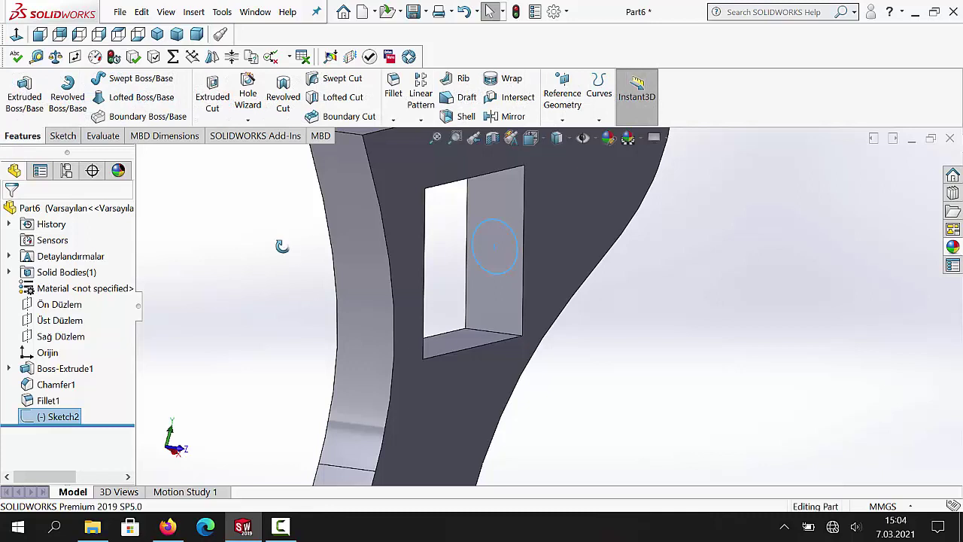
- Cut-extrude the circle 5 mm blind in the first direction and Through All in the second direction
{"action": "middle_click_drag", "start_coordinate": [282, 246], "coordinate": [265, 165]}
{"action": "left_click", "coordinate": [214, 92]}
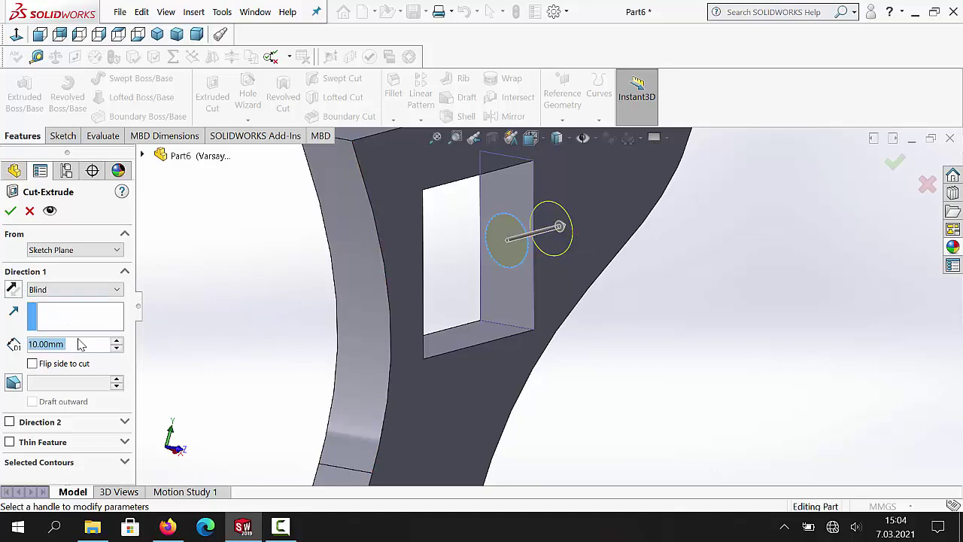
{"action": "type", "text": "5"}
{"action": "key", "text": "Return"}
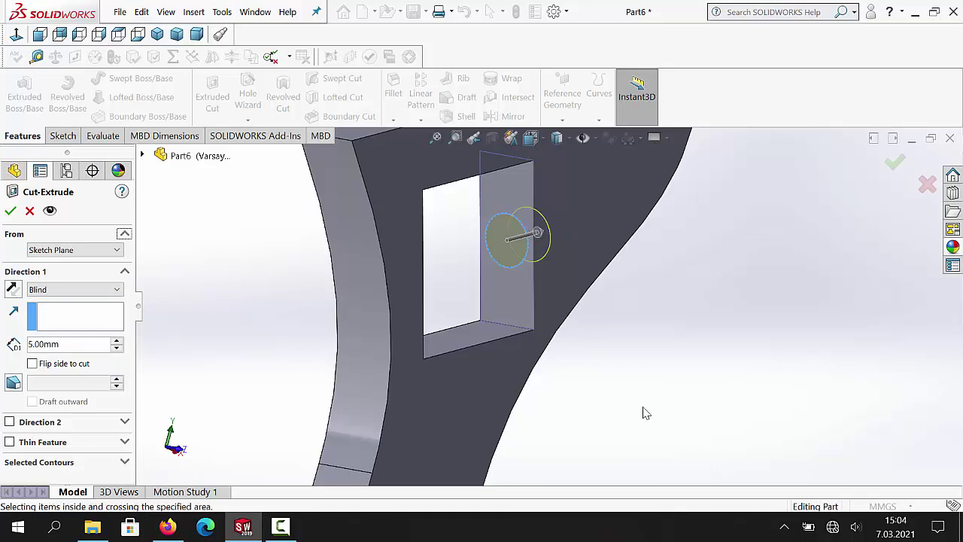
{"action": "left_click", "coordinate": [9, 423]}
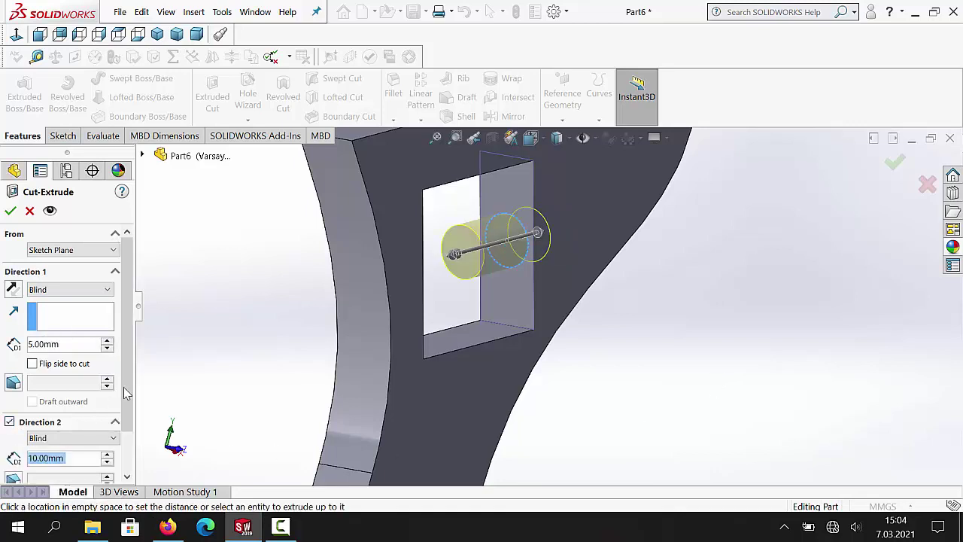
{"action": "scroll", "coordinate": [125, 426], "scroll_direction": "down", "scroll_amount": 2}
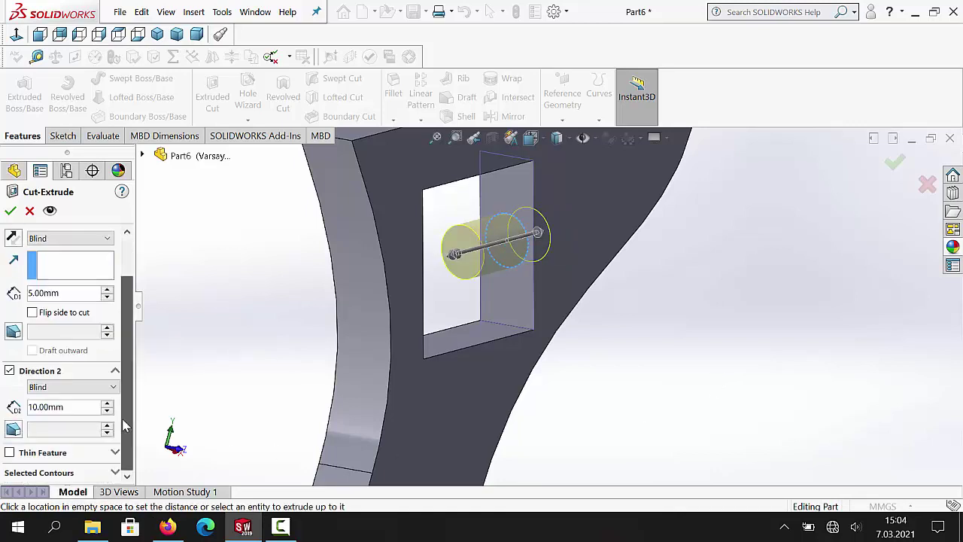
{"action": "left_click", "coordinate": [71, 388]}
{"action": "left_click", "coordinate": [71, 411]}
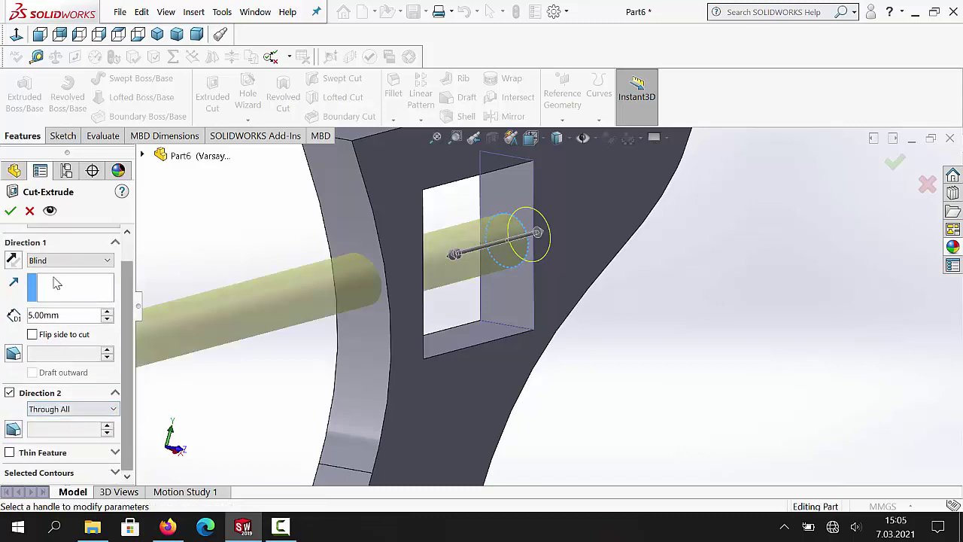
{"action": "left_click", "coordinate": [10, 211]}
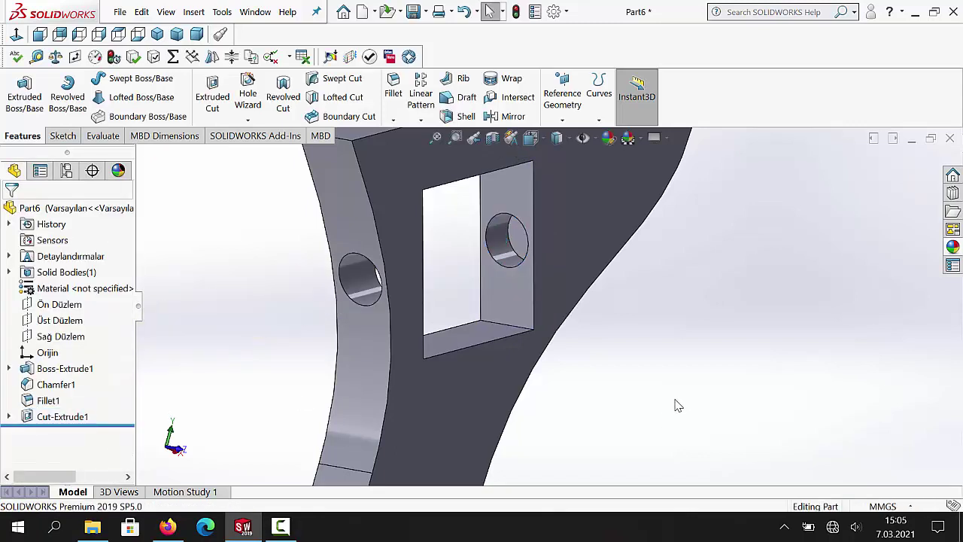
- Start a sketch on the narrow flat face above the rectangular window and view it straight on
{"action": "scroll", "coordinate": [674, 391], "scroll_direction": "up", "scroll_amount": 5}
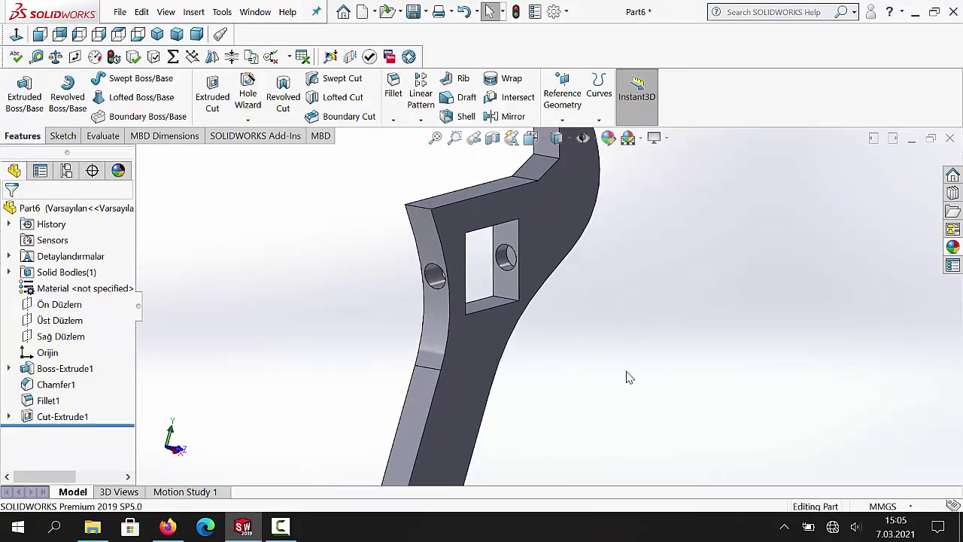
{"action": "scroll", "coordinate": [628, 372], "scroll_direction": "up", "scroll_amount": 2}
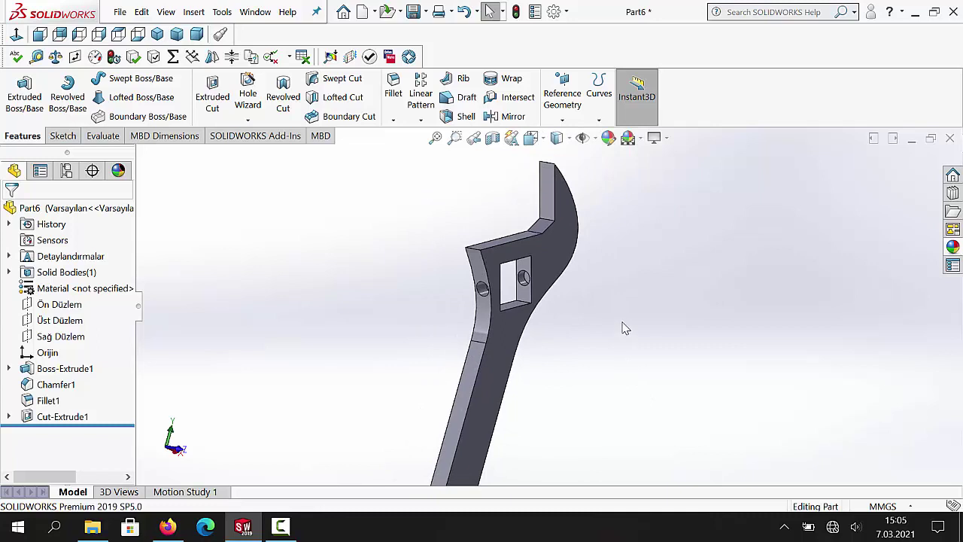
{"action": "middle_click_drag", "start_coordinate": [624, 329], "coordinate": [624, 370]}
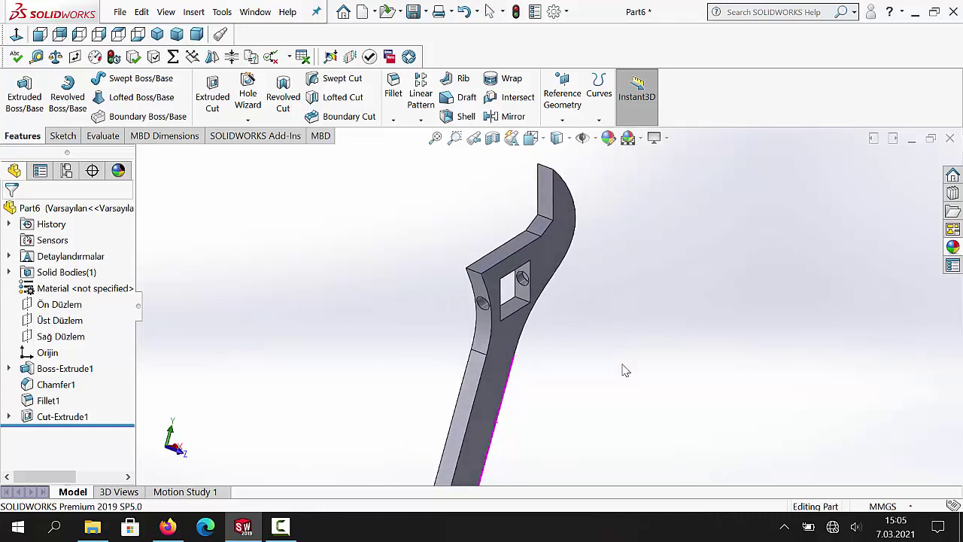
{"action": "left_click", "coordinate": [514, 257]}
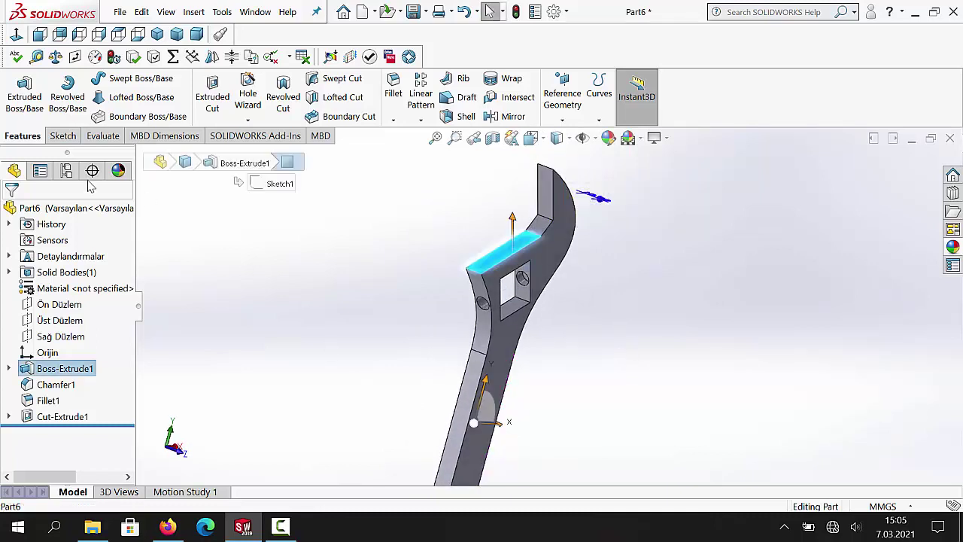
{"action": "left_click", "coordinate": [63, 136]}
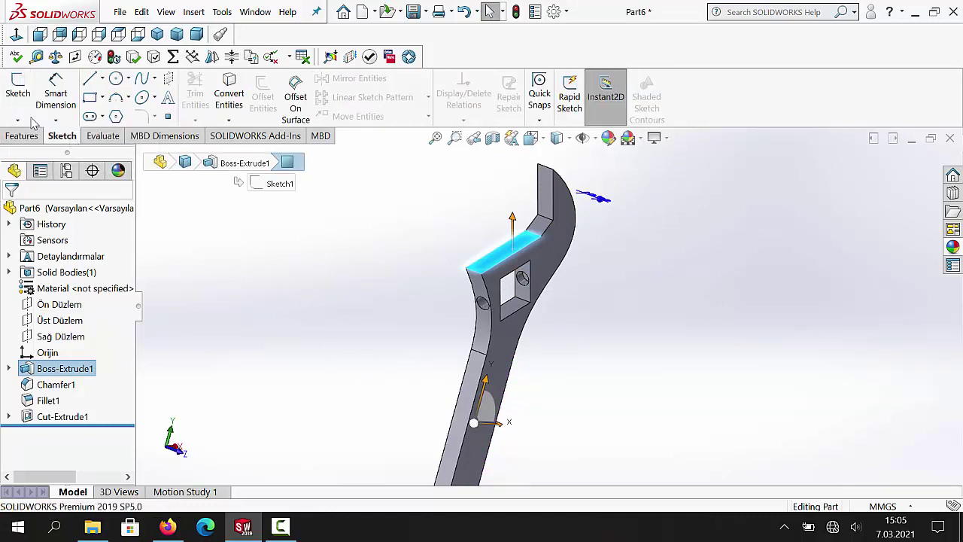
{"action": "left_click", "coordinate": [21, 96]}
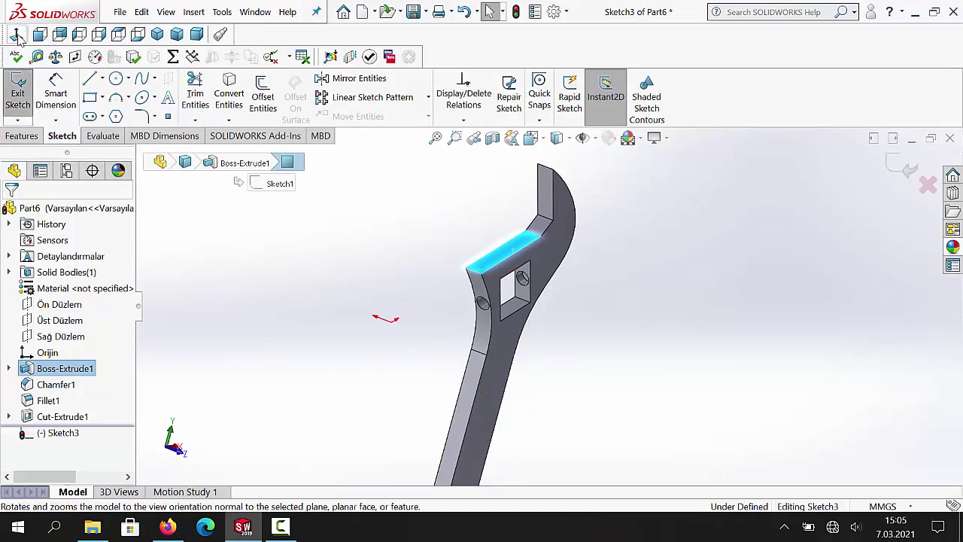
{"action": "left_click", "coordinate": [16, 35]}
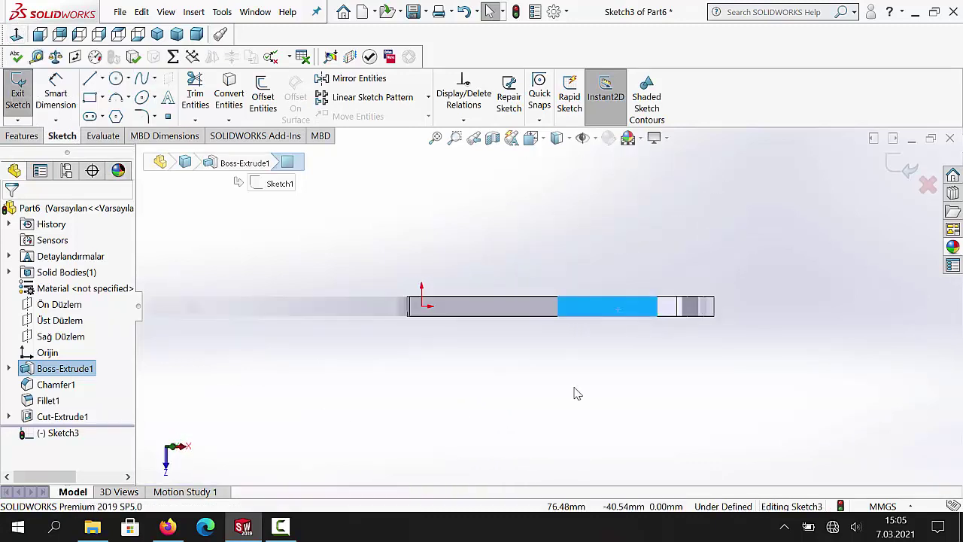
- Sketch a corner rectangle about 60 by 4.5 mm from the flat face's outer edge to the far edge of the adjoining chamfer
{"action": "scroll", "coordinate": [632, 338], "scroll_direction": "down", "scroll_amount": 3}
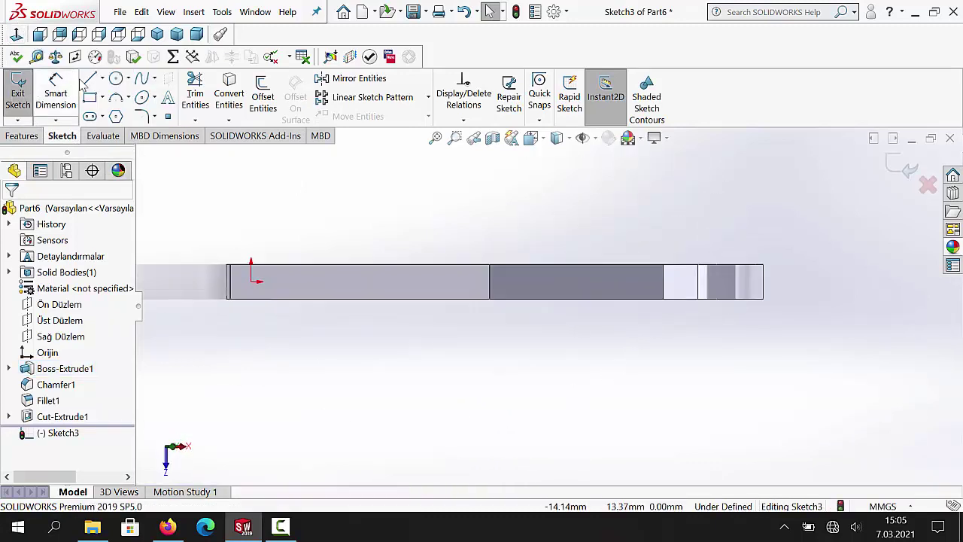
{"action": "key", "text": "r"}
{"action": "scroll", "coordinate": [504, 301], "scroll_direction": "down", "scroll_amount": 2}
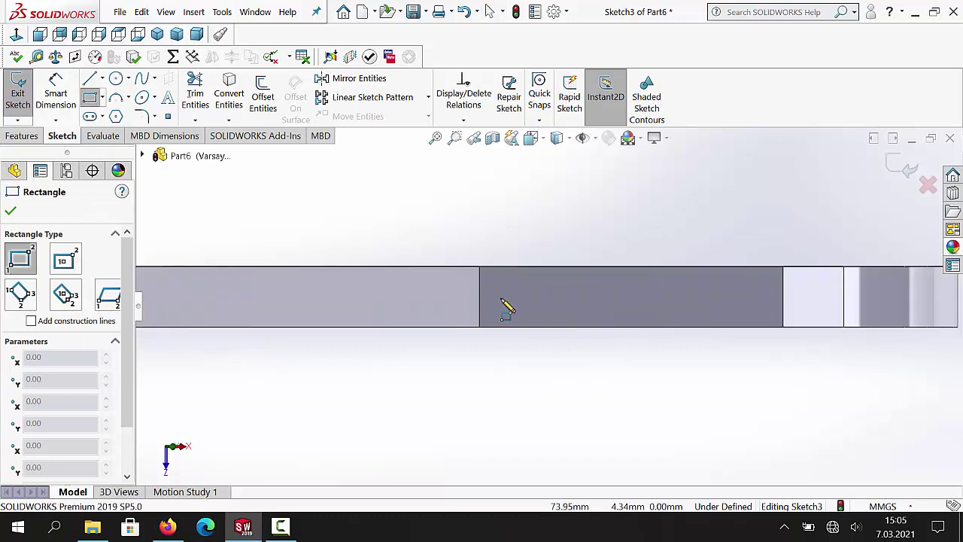
{"action": "left_click", "coordinate": [480, 287]}
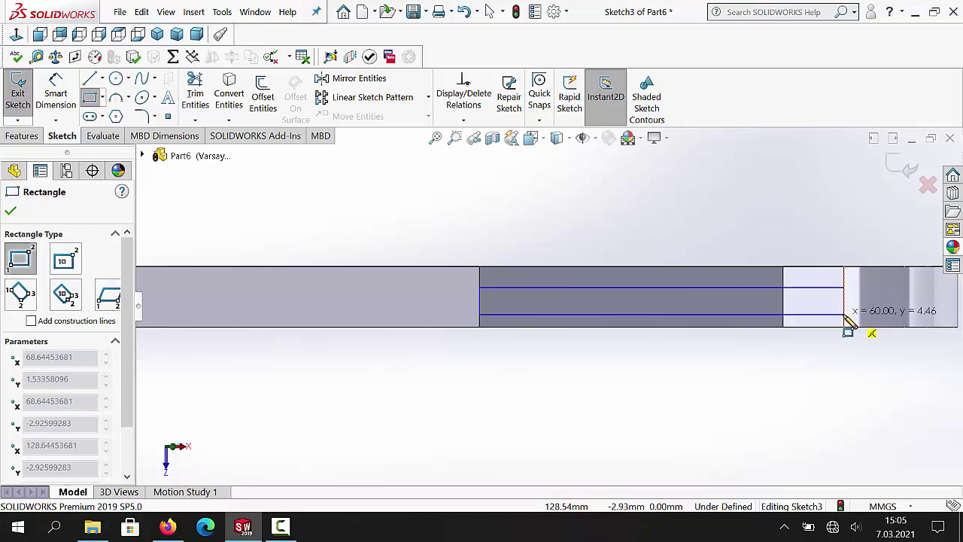
{"action": "left_click", "coordinate": [844, 315]}
{"action": "left_click", "coordinate": [10, 214]}
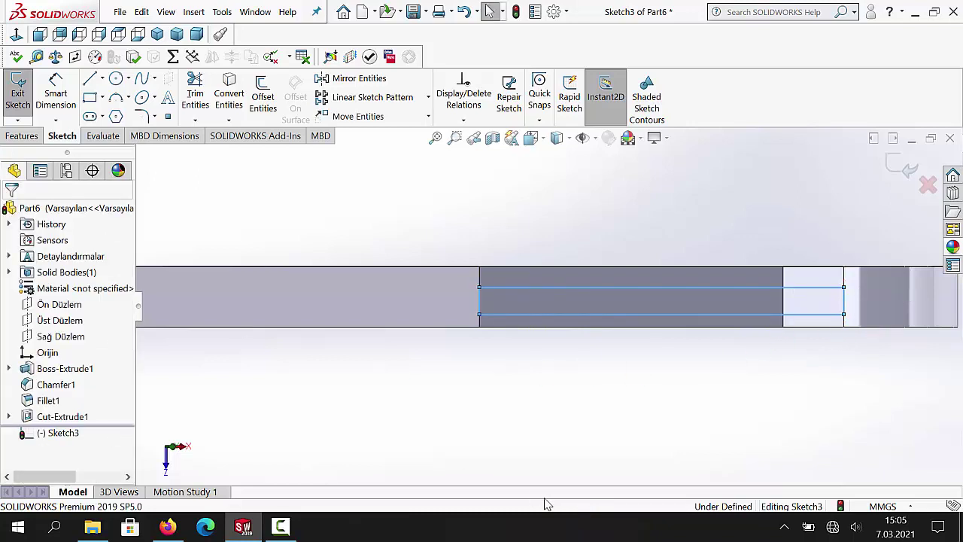
- Dimension the rectangle's short side and set it to 6 mm
{"action": "left_click", "coordinate": [56, 94]}
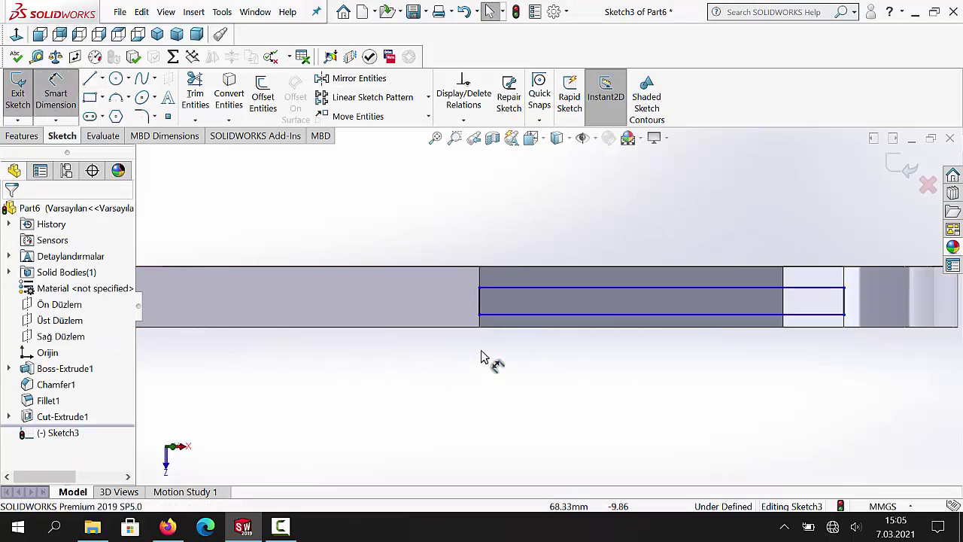
{"action": "left_click", "coordinate": [481, 312]}
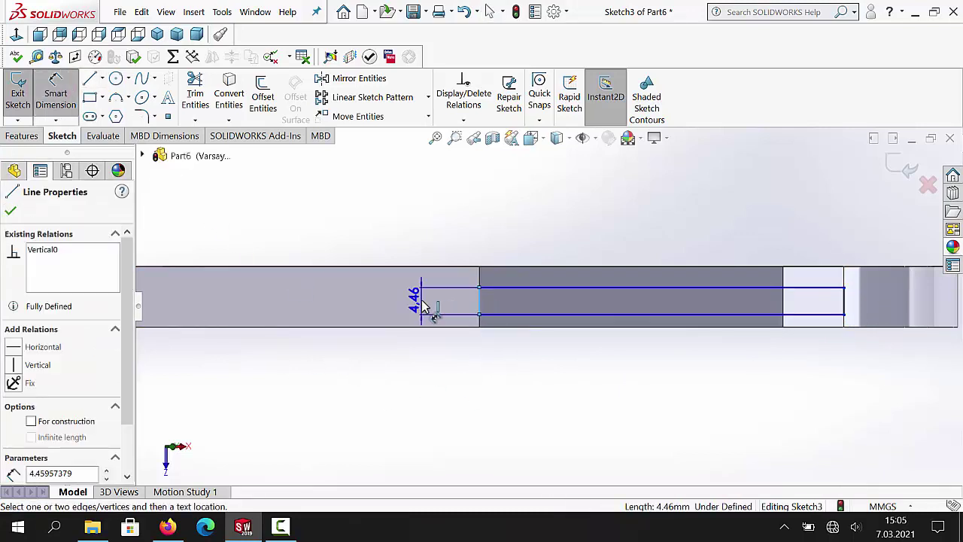
{"action": "left_click", "coordinate": [417, 305]}
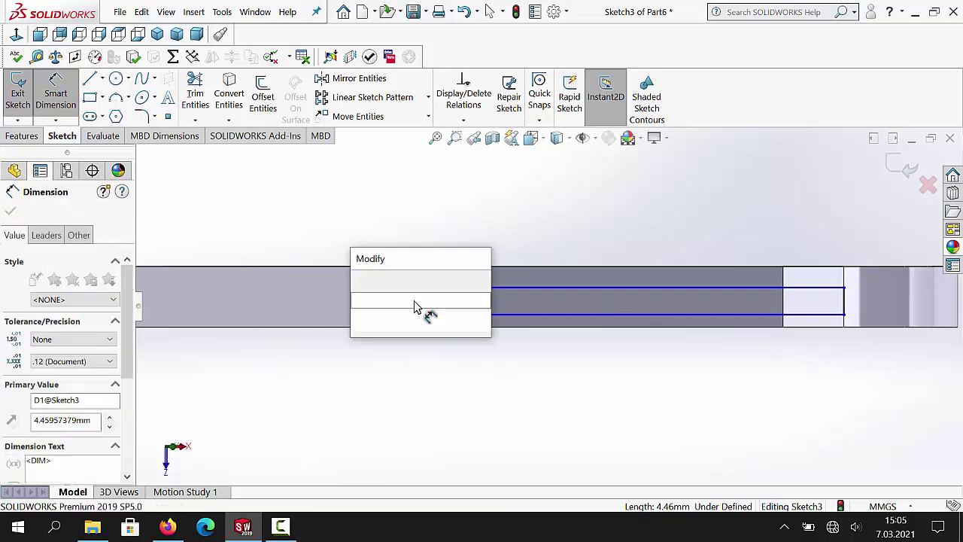
{"action": "type", "text": "6"}
{"action": "key", "text": "Return"}
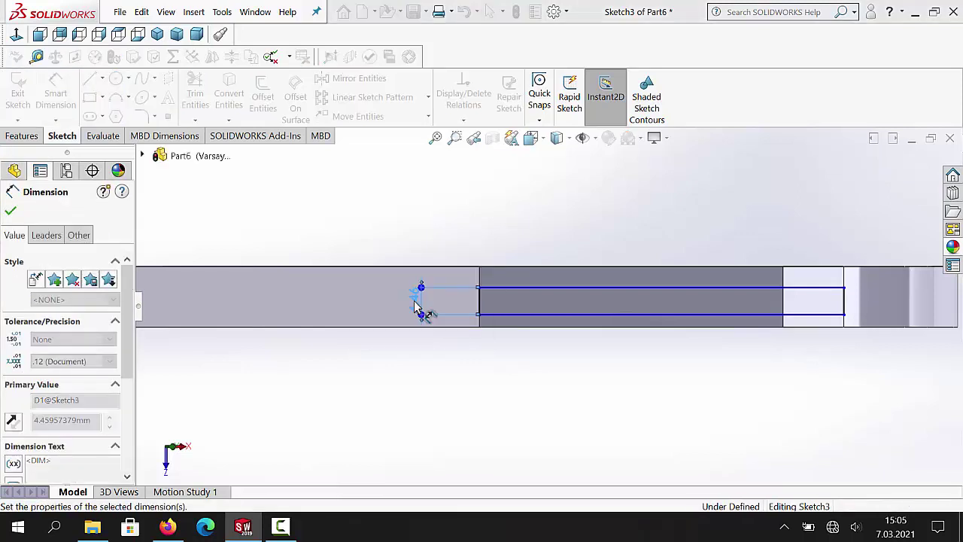
- Dimension the rectangle's lower long side 2 mm from the lower edge of the face
{"action": "left_click", "coordinate": [526, 316]}
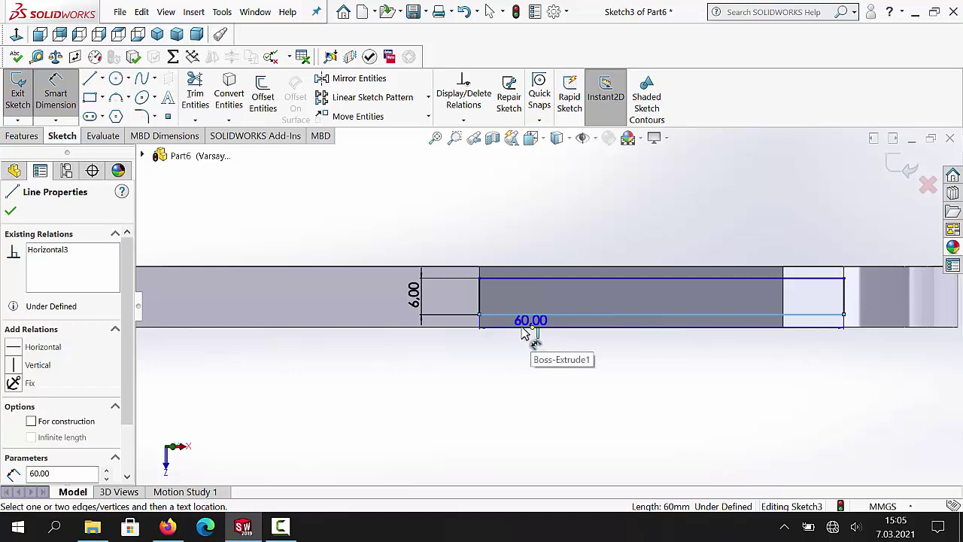
{"action": "left_click", "coordinate": [525, 328]}
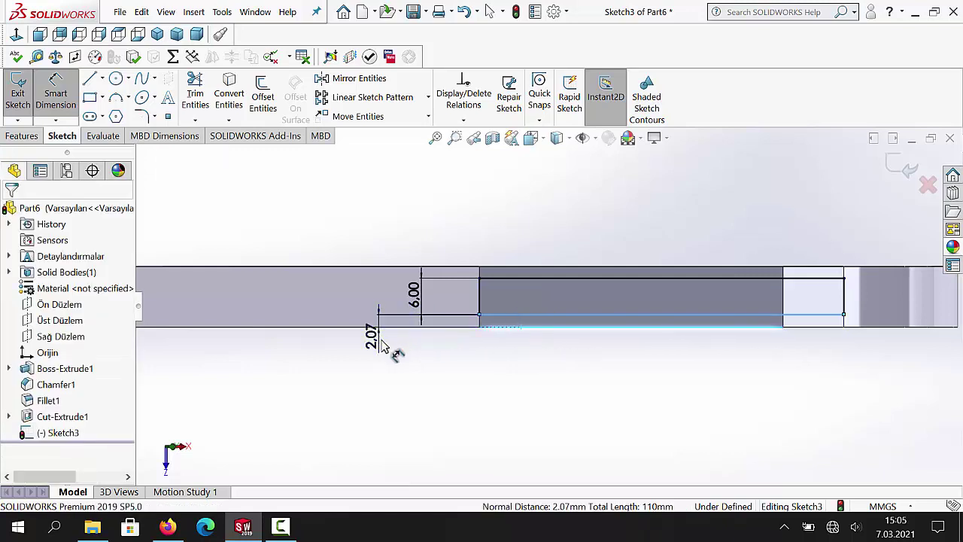
{"action": "left_click", "coordinate": [381, 345]}
{"action": "key", "text": "Return"}
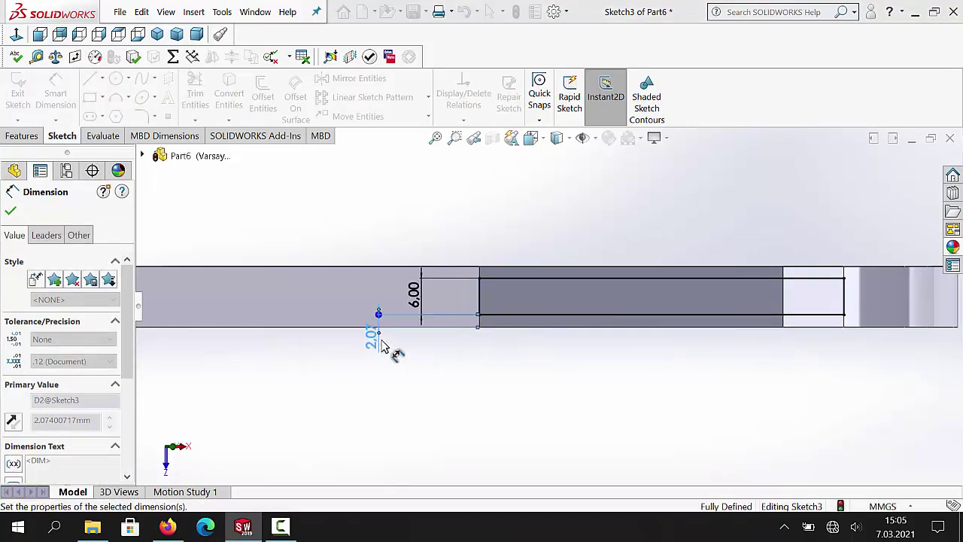
{"action": "left_click", "coordinate": [10, 213]}
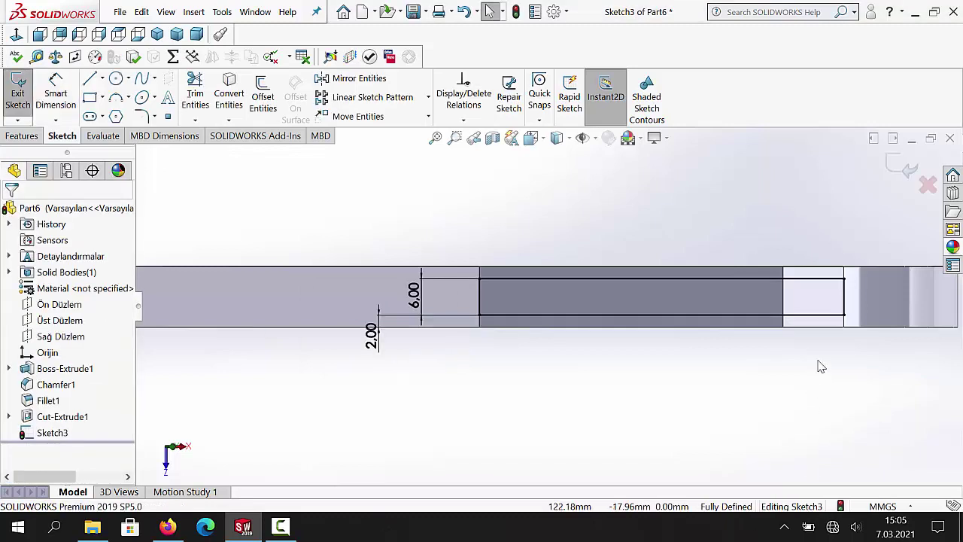
- Check the rectangle's end against the chamfer edge and close the sketch, ready for a feature
{"action": "scroll", "coordinate": [731, 391], "scroll_direction": "down", "scroll_amount": 1}
{"action": "middle_click_drag", "start_coordinate": [725, 366], "coordinate": [552, 267]}
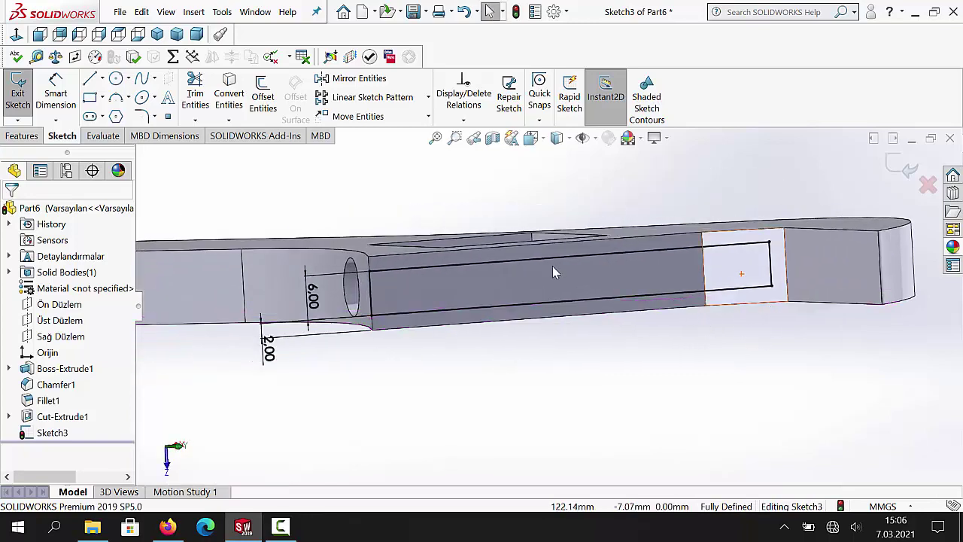
{"action": "left_click", "coordinate": [15, 35]}
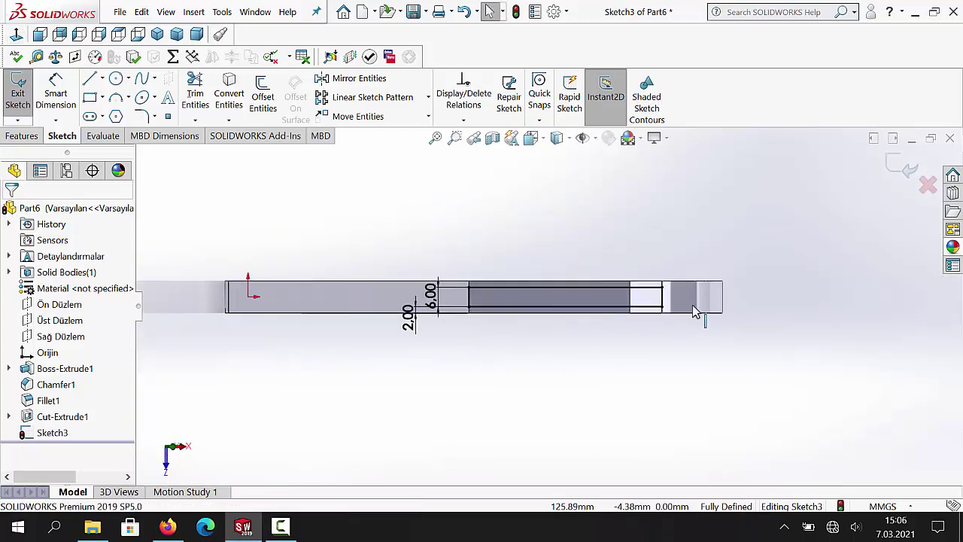
{"action": "scroll", "coordinate": [697, 312], "scroll_direction": "down", "scroll_amount": 5}
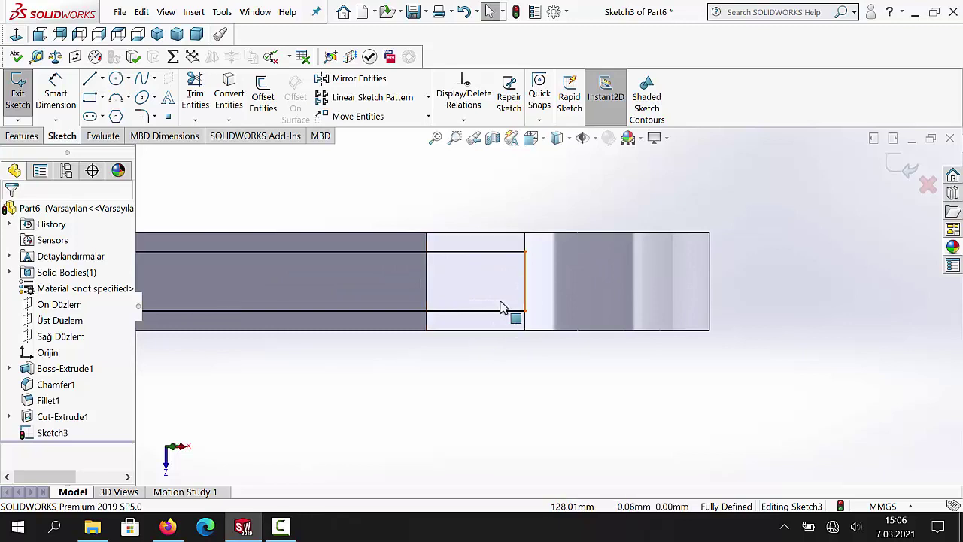
{"action": "left_click", "coordinate": [18, 94]}
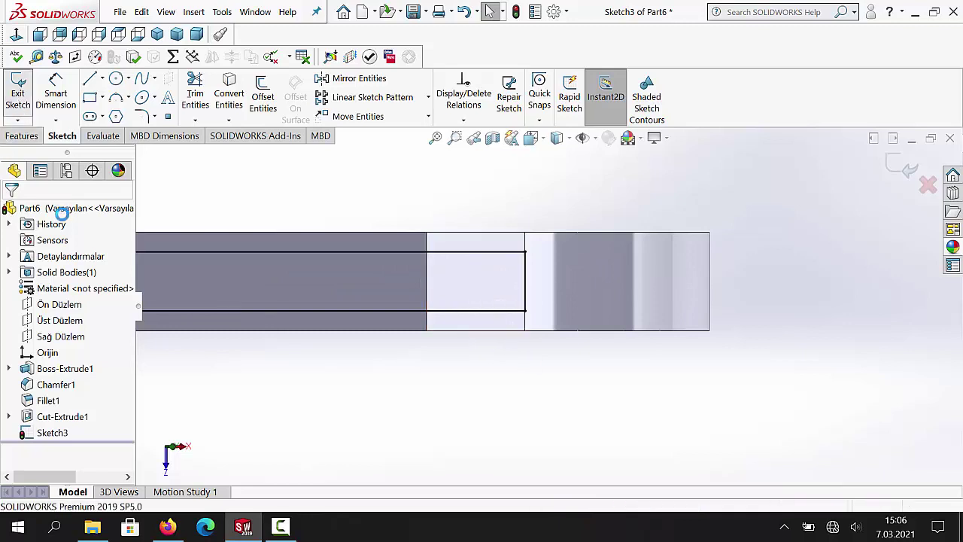
{"action": "left_click", "coordinate": [22, 136]}
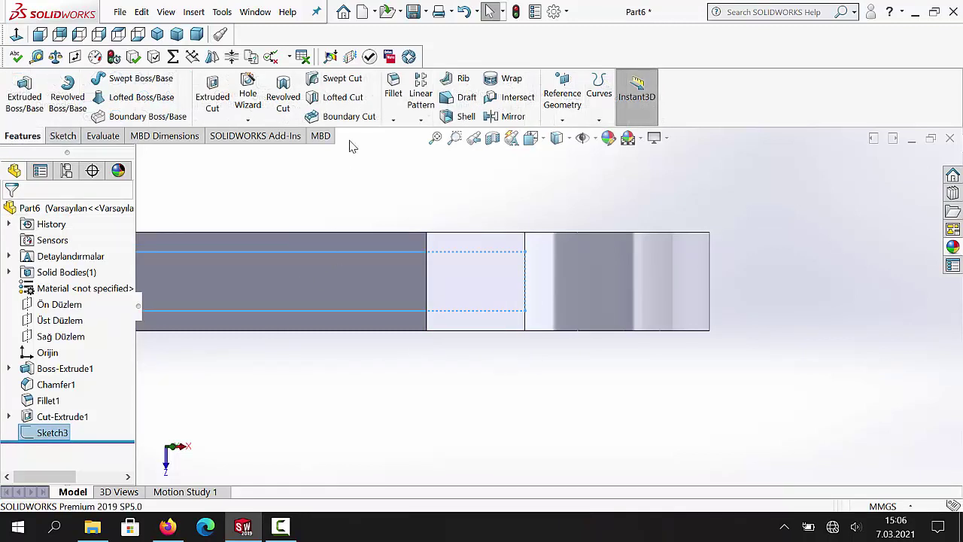
- Cut the 6 mm wide rectangle into the wrench head with an Extruded Cut, Mid Plane, 12 mm
{"action": "middle_click_drag", "start_coordinate": [527, 362], "coordinate": [518, 416]}
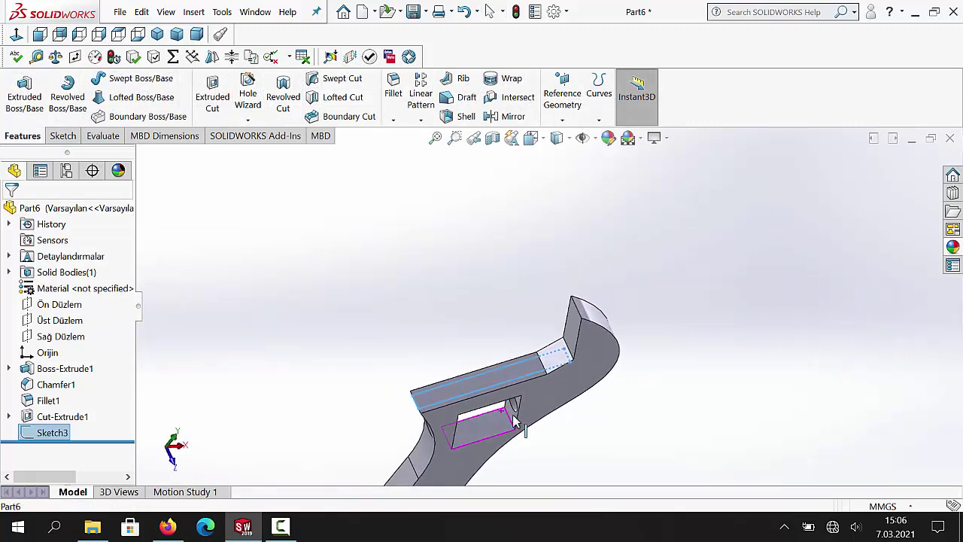
{"action": "scroll", "coordinate": [525, 376], "scroll_direction": "down", "scroll_amount": 2}
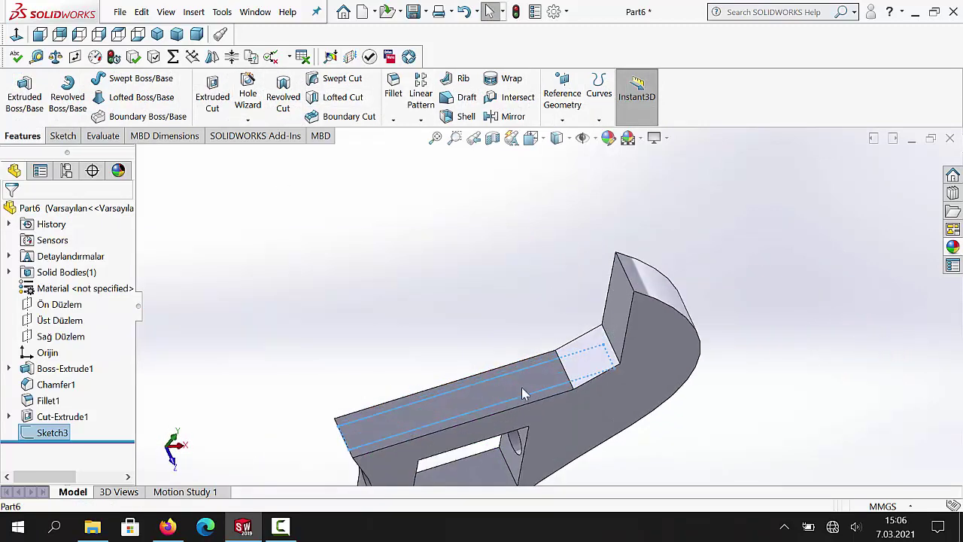
{"action": "left_click", "coordinate": [213, 93]}
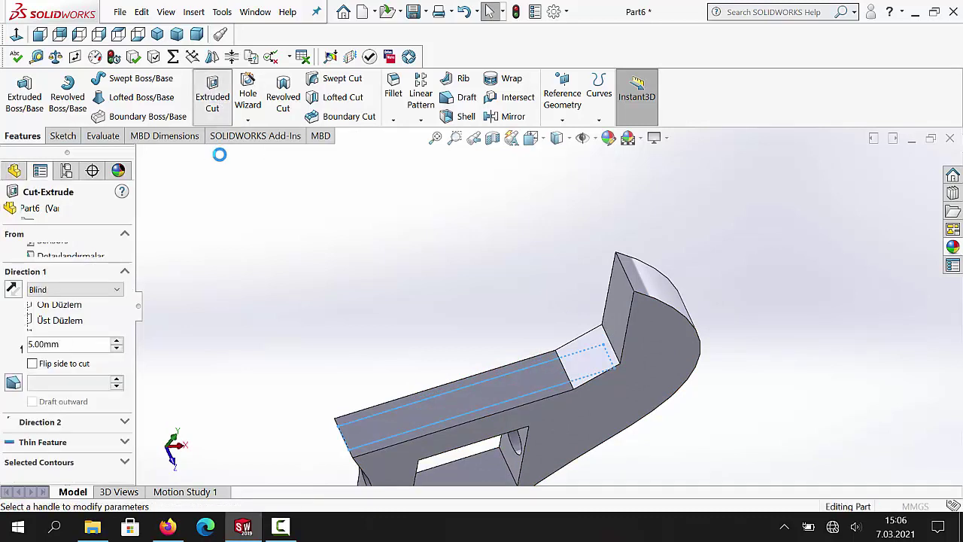
{"action": "left_click", "coordinate": [73, 291]}
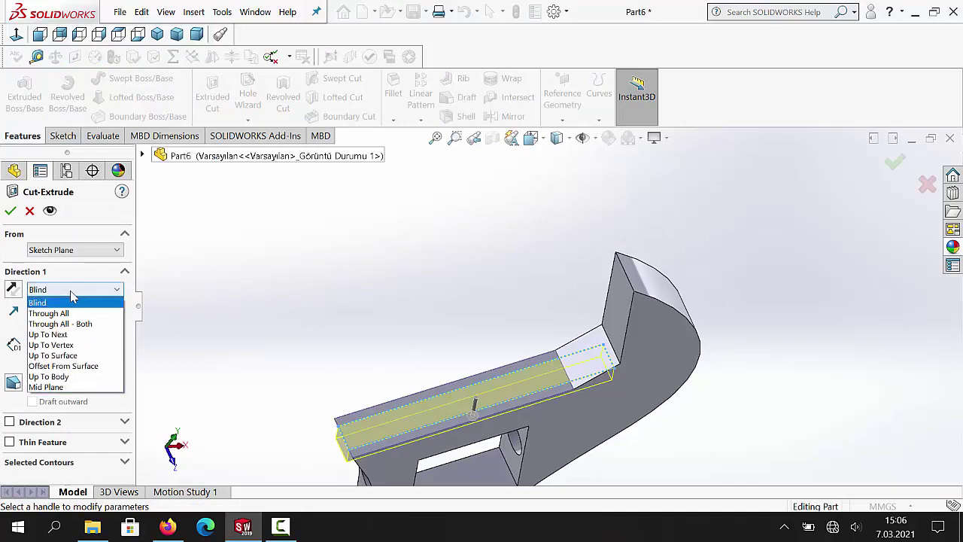
{"action": "left_click", "coordinate": [79, 380]}
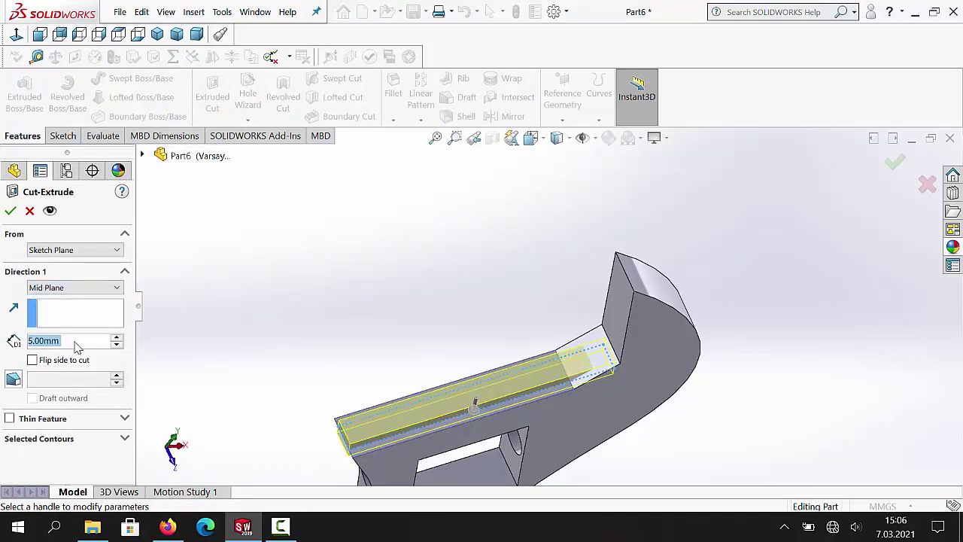
{"action": "type", "text": "12"}
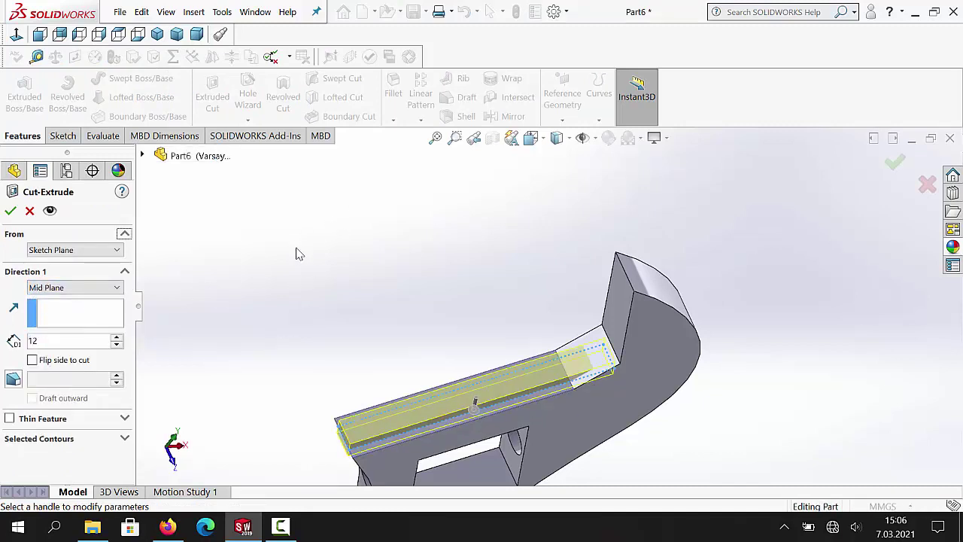
{"action": "left_click", "coordinate": [296, 250]}
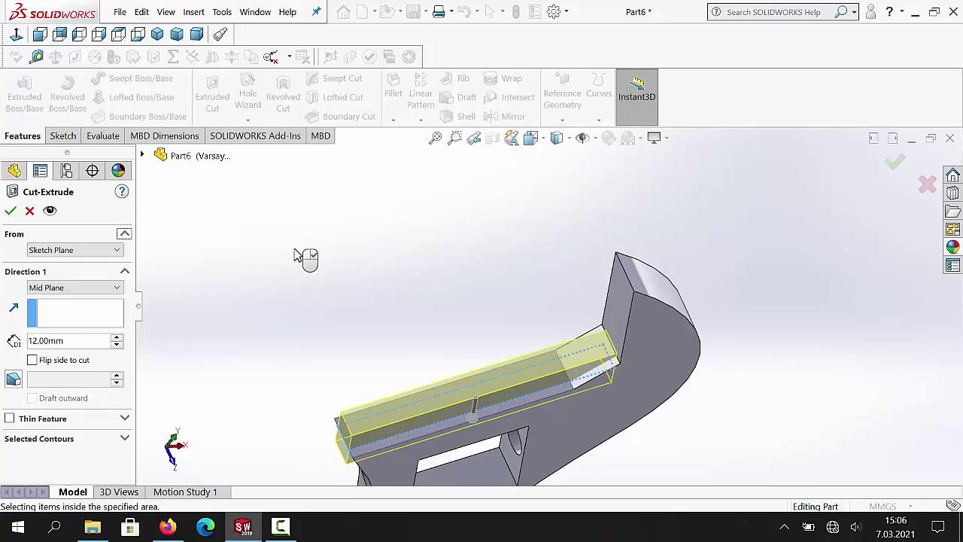
{"action": "left_click", "coordinate": [10, 211]}
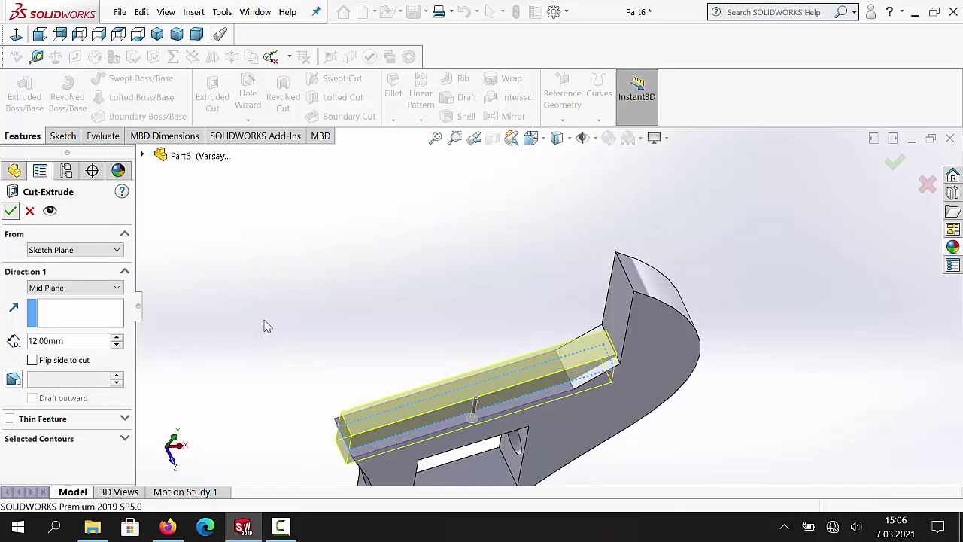
- On the fixed jaw's inner flat face, sketch a circle about 13 mm in diameter, centred on the body's midline just below the slot floor
{"action": "scroll", "coordinate": [281, 348], "scroll_direction": "up", "scroll_amount": 2}
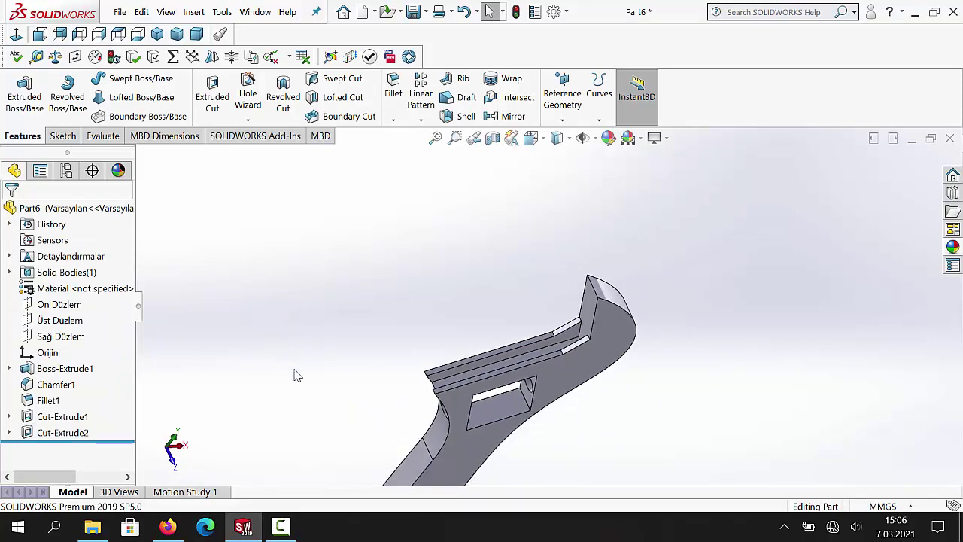
{"action": "key", "text": "Left"}
{"action": "middle_click_drag", "start_coordinate": [345, 322], "coordinate": [372, 331]}
{"action": "scroll", "coordinate": [567, 281], "scroll_direction": "down", "scroll_amount": 5}
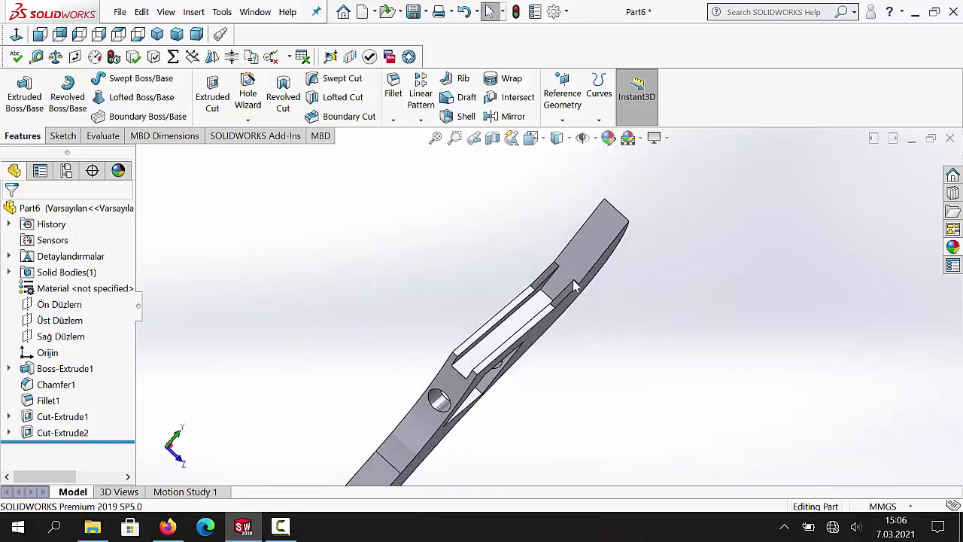
{"action": "left_click", "coordinate": [547, 293]}
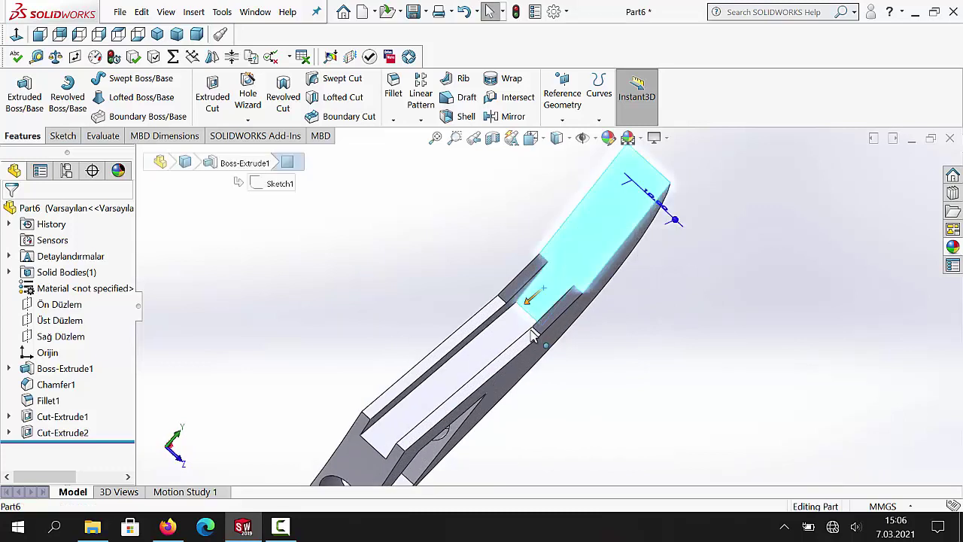
{"action": "left_click", "coordinate": [68, 137]}
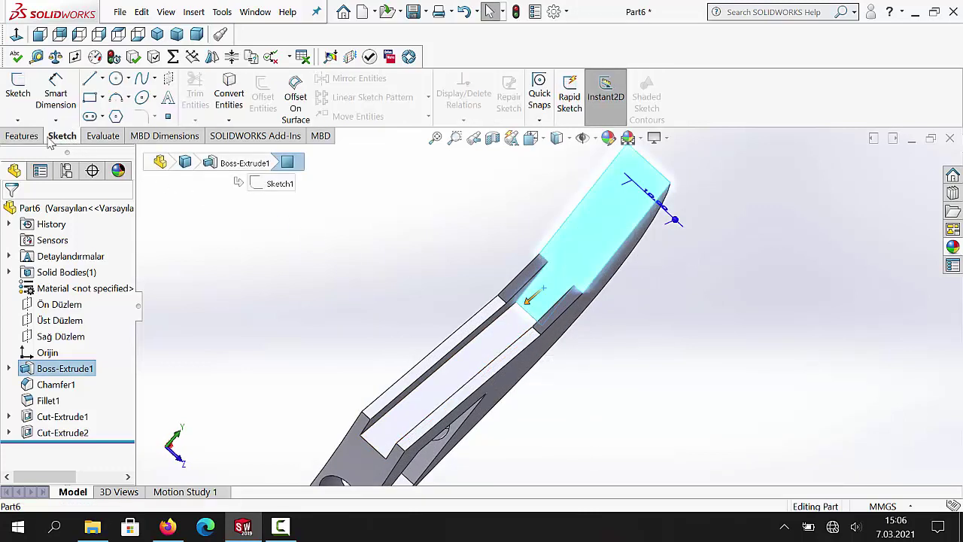
{"action": "left_click", "coordinate": [18, 92]}
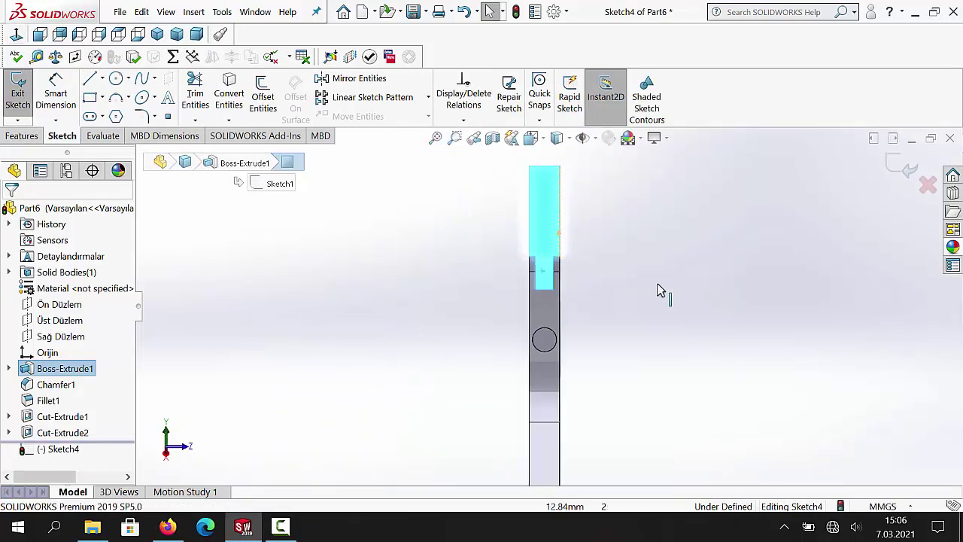
{"action": "scroll", "coordinate": [572, 243], "scroll_direction": "down", "scroll_amount": 3}
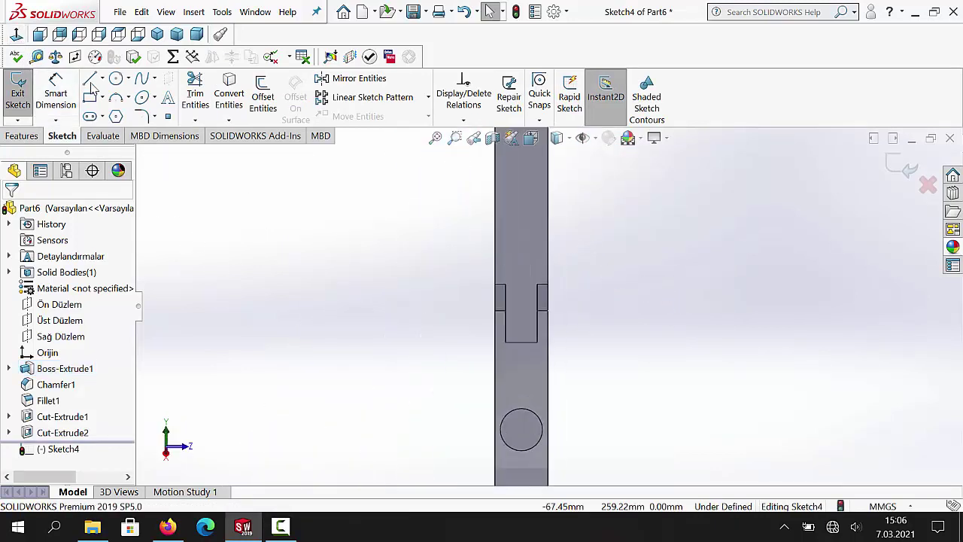
{"action": "left_click", "coordinate": [116, 79]}
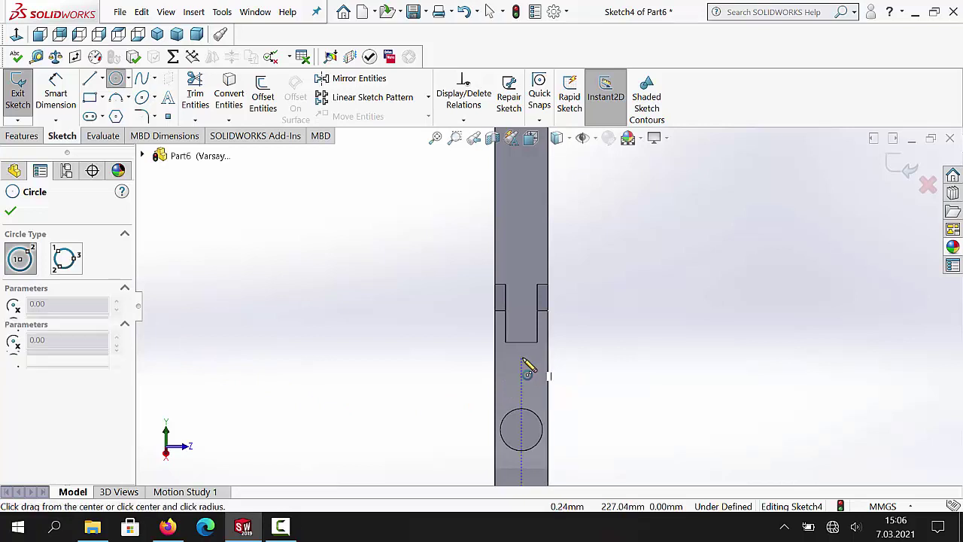
{"action": "left_click", "coordinate": [520, 357]}
{"action": "left_click", "coordinate": [528, 334]}
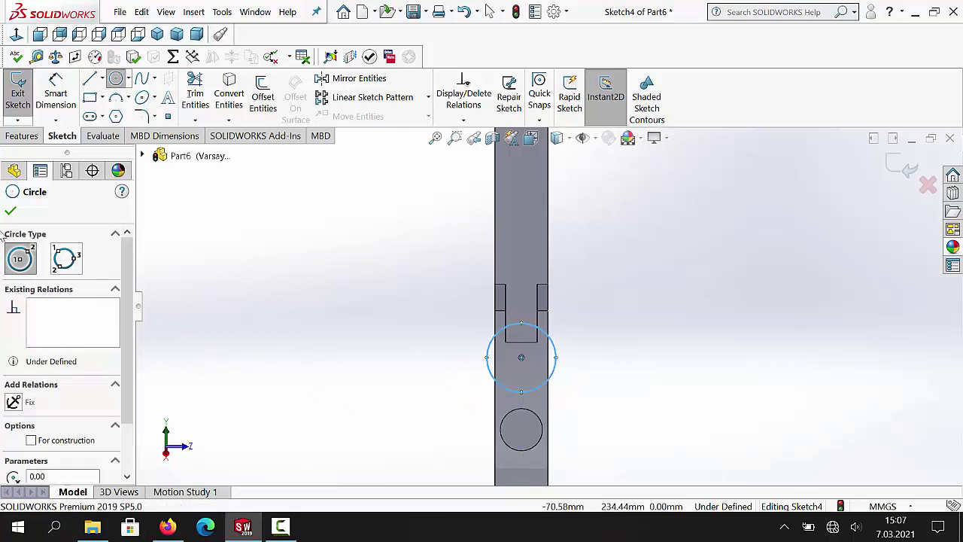
{"action": "left_click", "coordinate": [11, 213]}
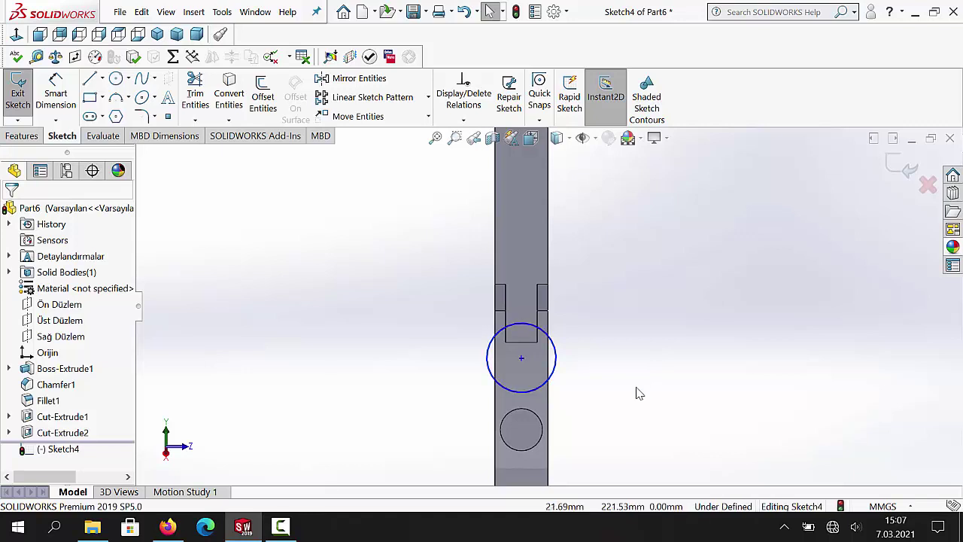
- Dimension the circle's centre 2.65 mm from the bottom edge of the slot
{"action": "left_click", "coordinate": [51, 99]}
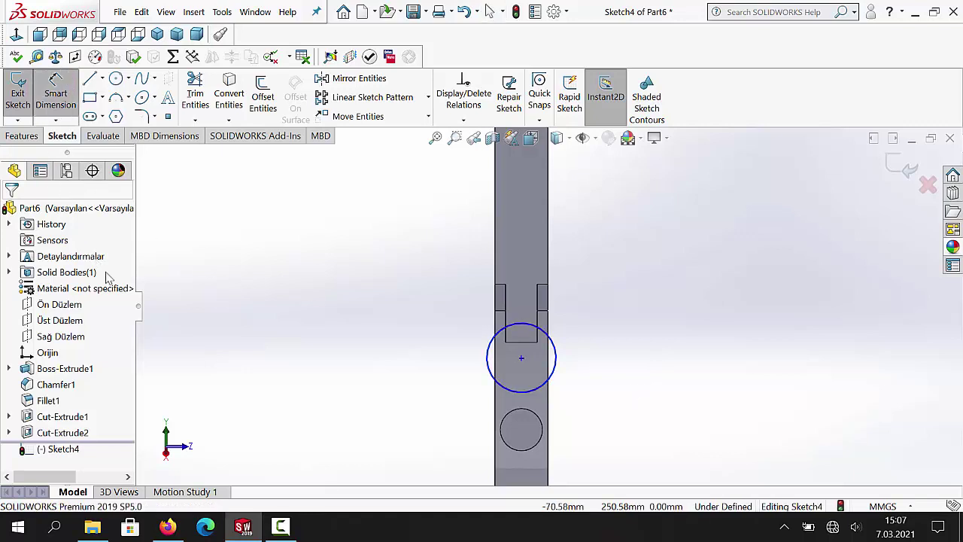
{"action": "left_click", "coordinate": [522, 357]}
{"action": "left_click", "coordinate": [525, 343]}
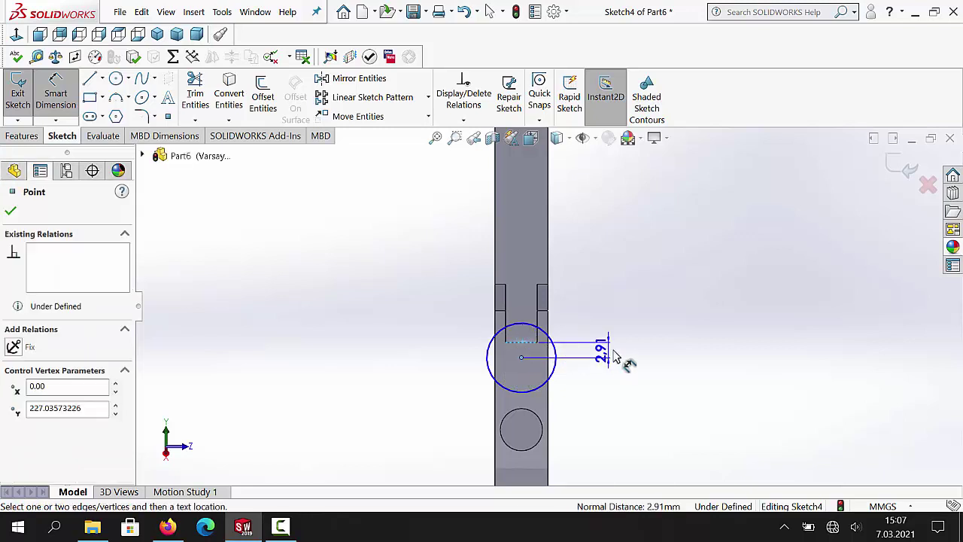
{"action": "left_click", "coordinate": [609, 348]}
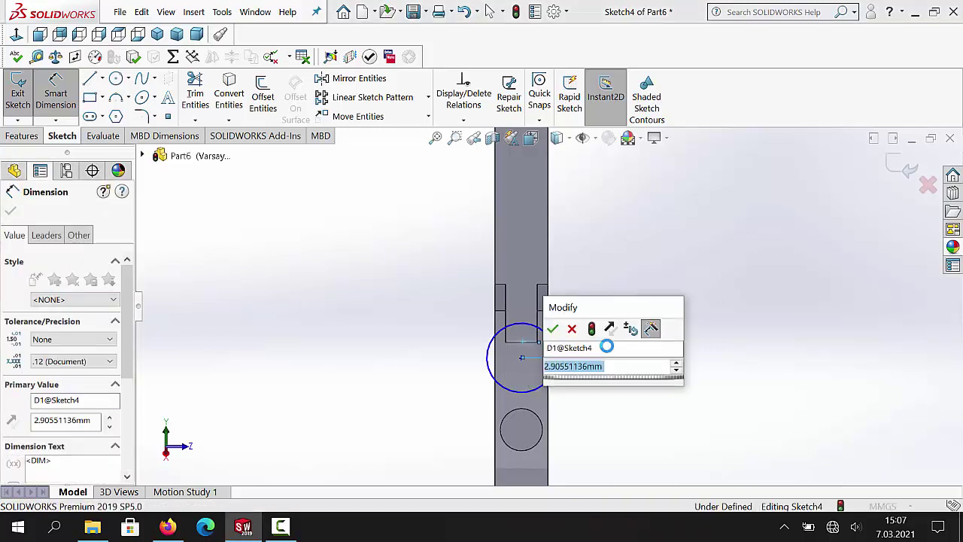
{"action": "type", "text": "2"}
{"action": "type", "text": ".5"}
{"action": "key", "text": "Return"}
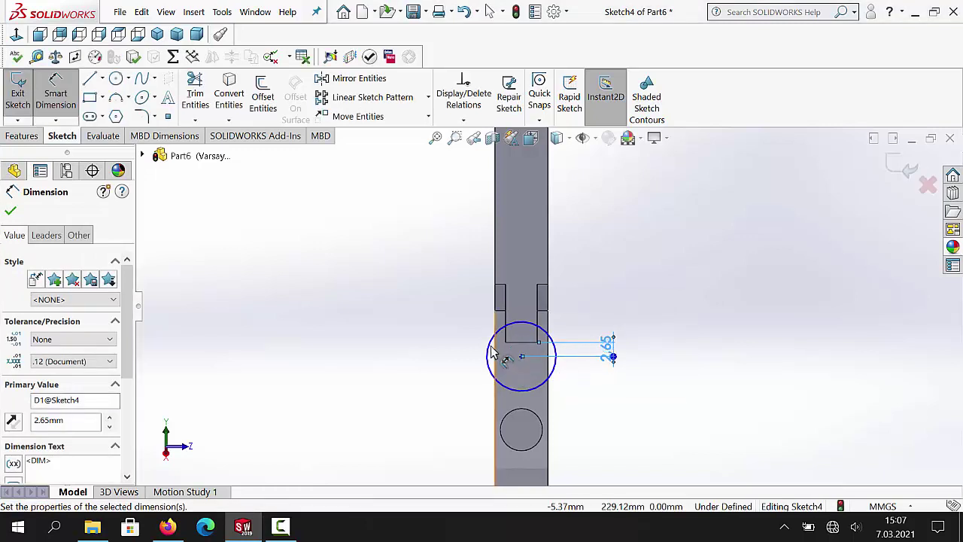
- Dimension the circle's diameter at 8 mm and close the sketch
{"action": "left_click", "coordinate": [444, 358]}
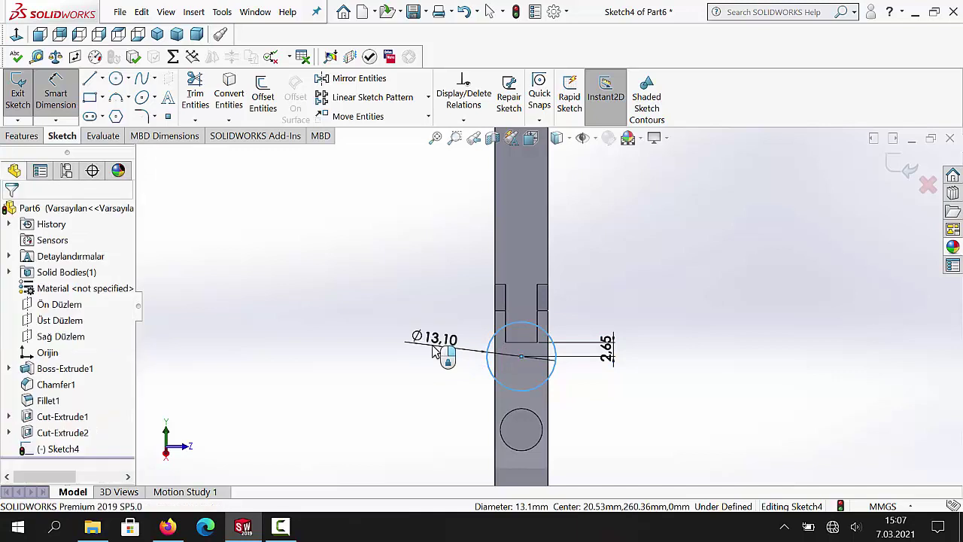
{"action": "left_click", "coordinate": [435, 352]}
{"action": "type", "text": "8"}
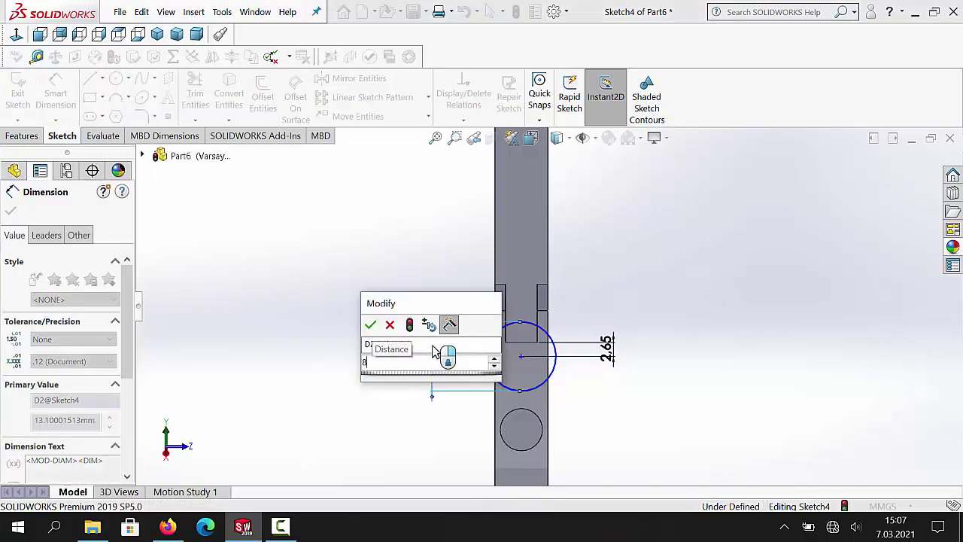
{"action": "key", "text": "Return"}
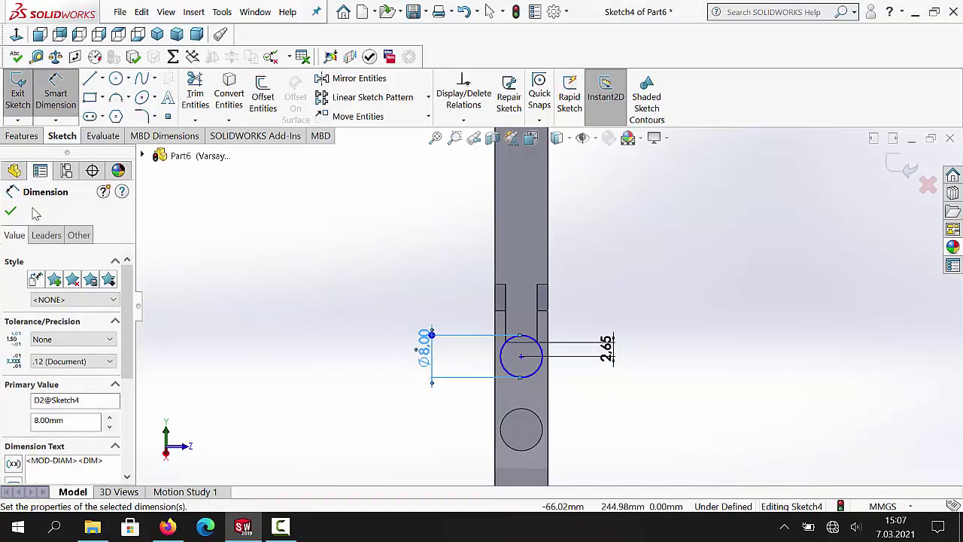
{"action": "left_click", "coordinate": [10, 212]}
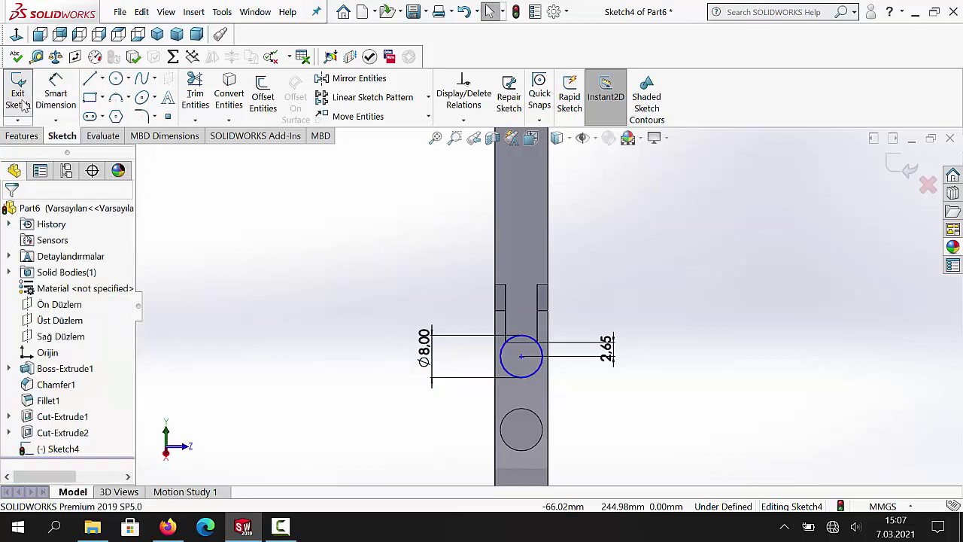
{"action": "key", "text": "ctrl+b"}
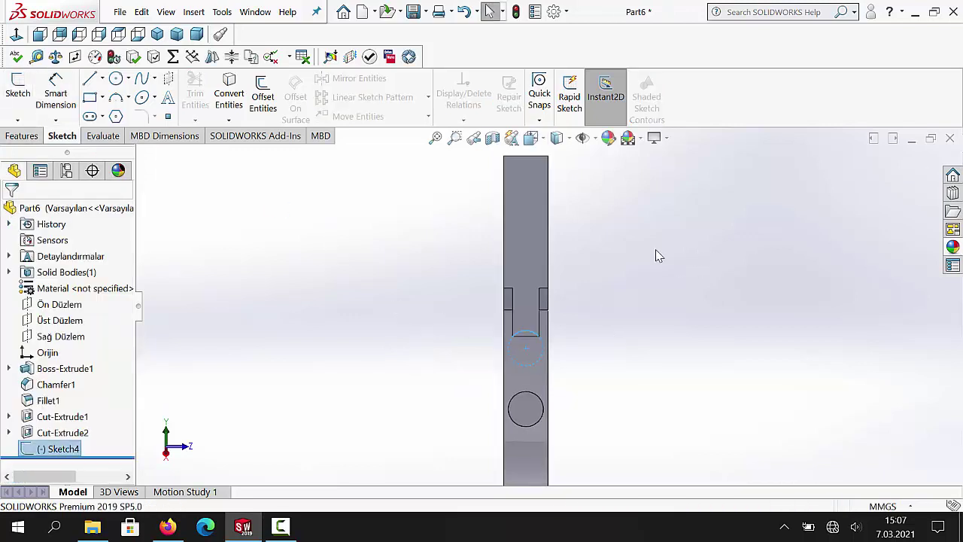
- Cut the 8 mm circle along the jaw slot with an Extruded Cut set to Through All - Both
{"action": "mouse_move", "coordinate": [655, 254]}
{"action": "middle_mouse_down"}
{"action": "mouse_move", "coordinate": [635, 258]}
{"action": "mouse_move", "coordinate": [623, 306]}
{"action": "middle_mouse_up"}
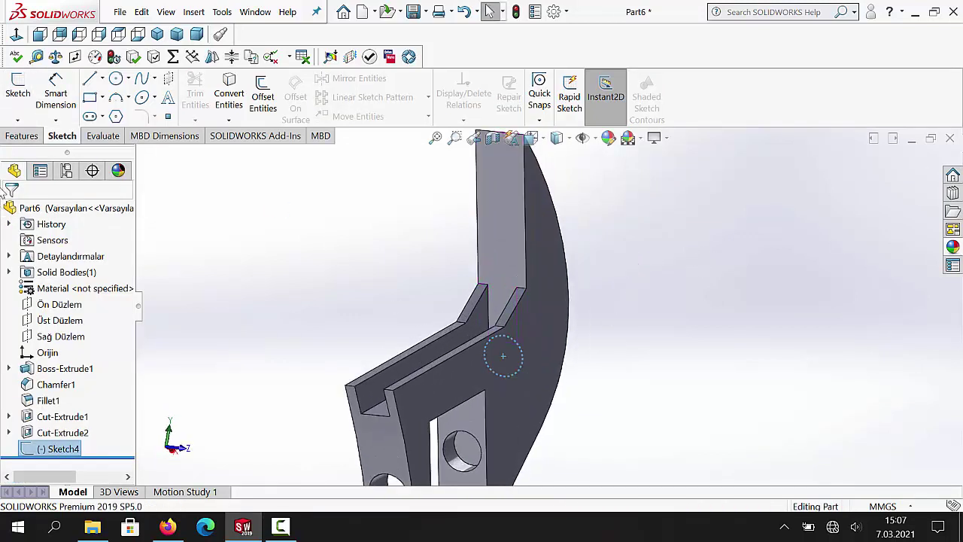
{"action": "left_click", "coordinate": [22, 136]}
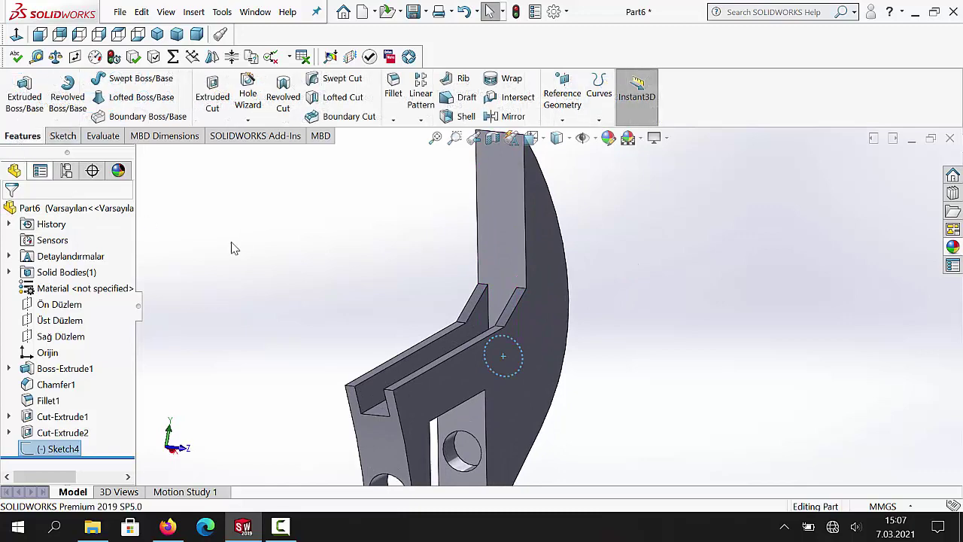
{"action": "left_click", "coordinate": [216, 96]}
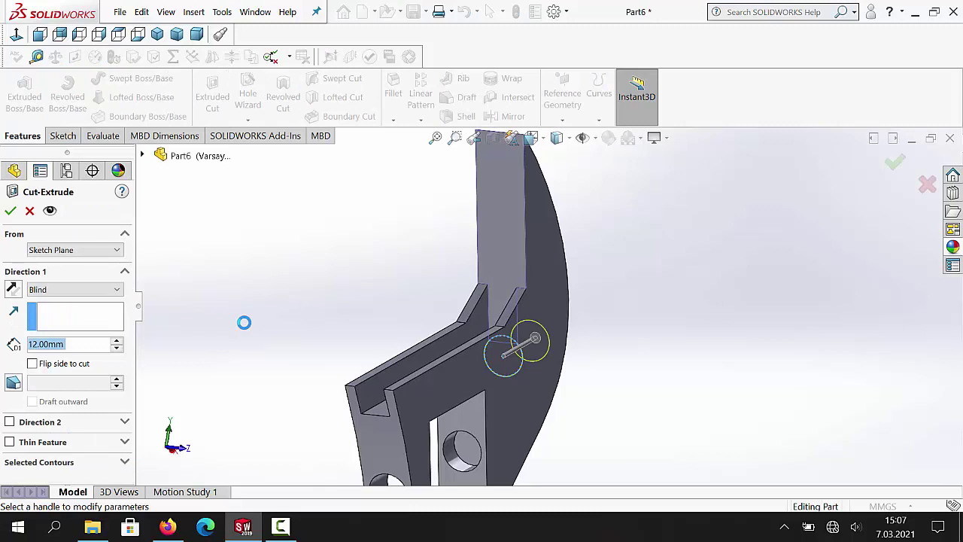
{"action": "left_click", "coordinate": [78, 292]}
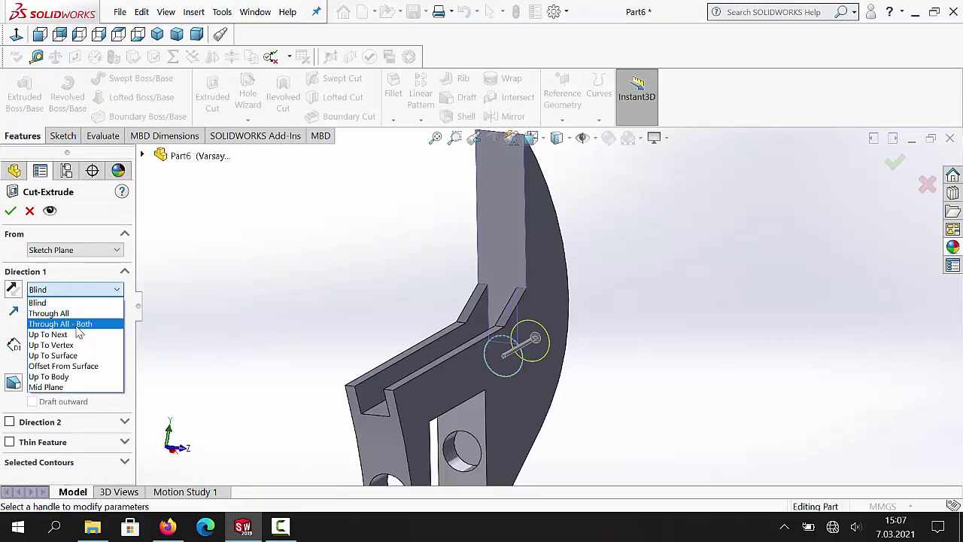
{"action": "left_click", "coordinate": [76, 325]}
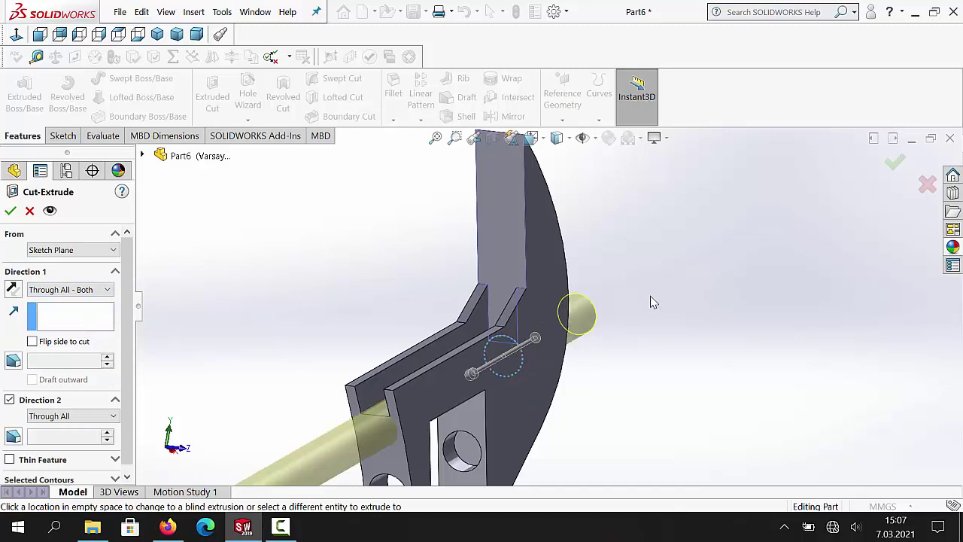
{"action": "key", "text": "z"}
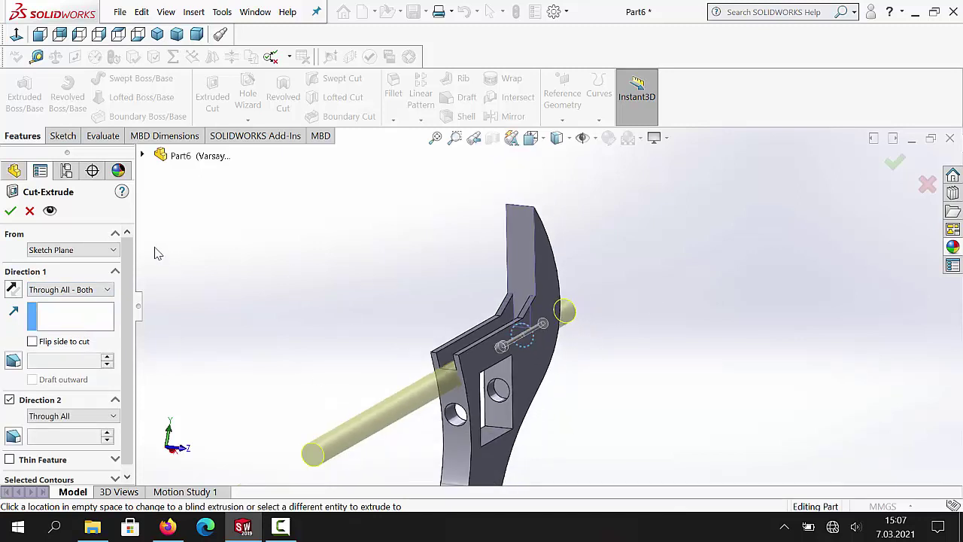
{"action": "left_click", "coordinate": [10, 210]}
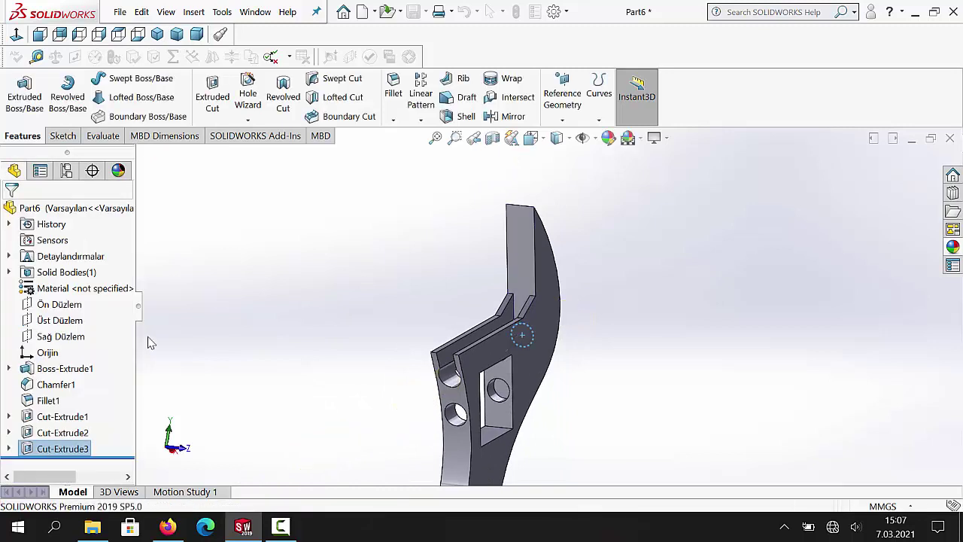
{"action": "left_click", "coordinate": [292, 295]}
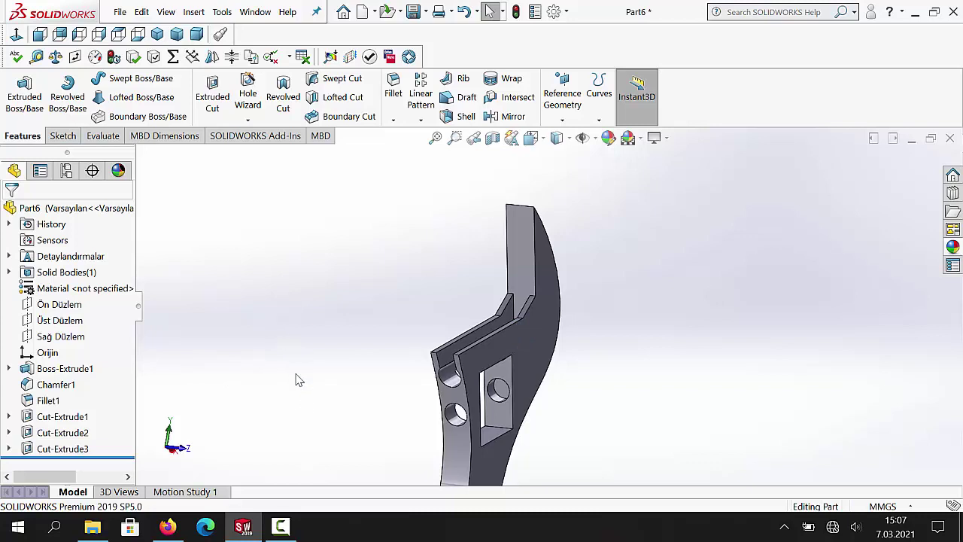
{"action": "key", "text": "ctrl+4"}
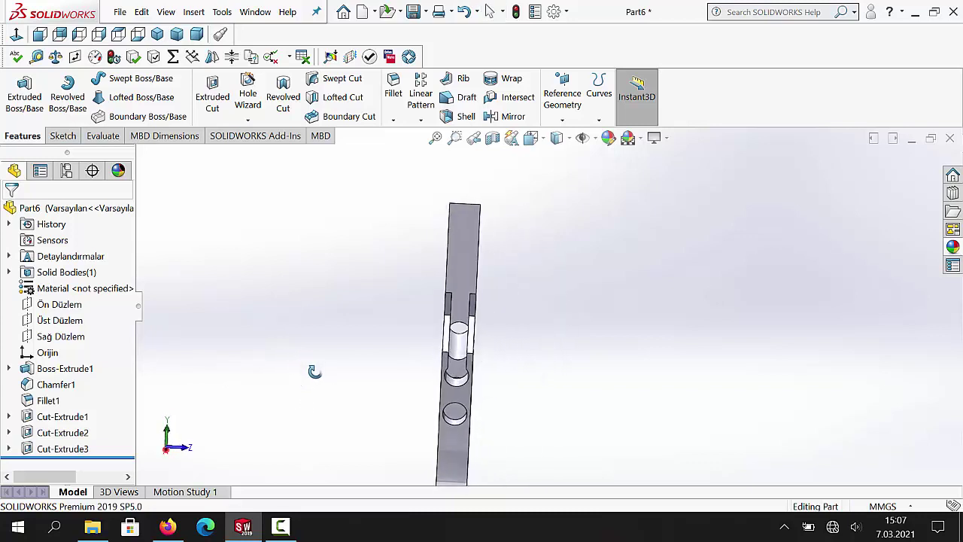
- On the fixed jaw's inner flat face, sketch a rectangle about 5.8 mm wide and 21 mm high, rising from the guide hole between the slot walls
{"action": "left_click", "coordinate": [465, 293]}
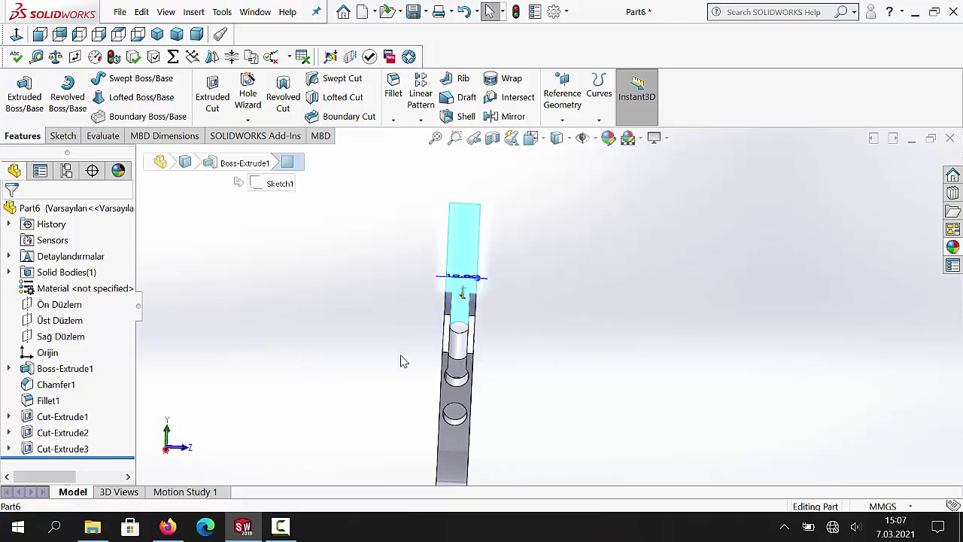
{"action": "left_click", "coordinate": [63, 136]}
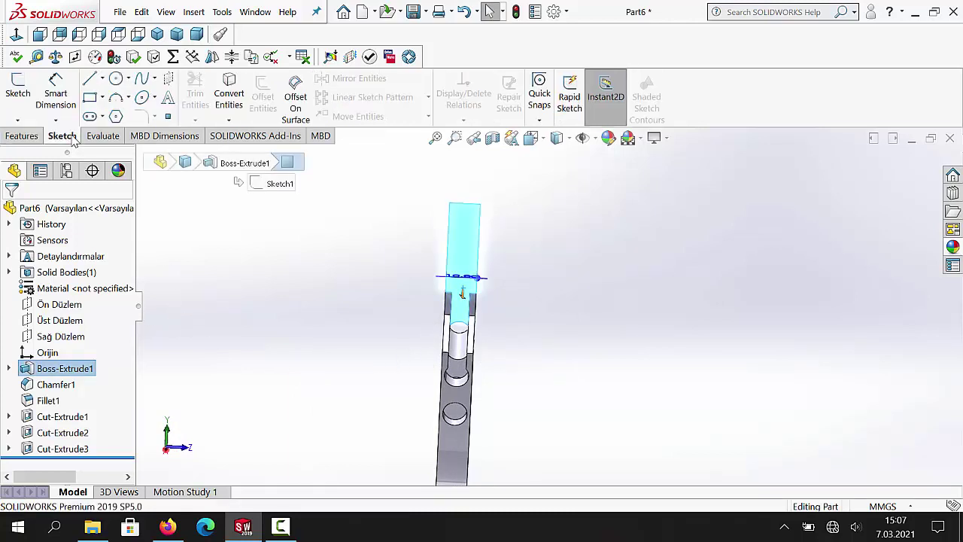
{"action": "left_click", "coordinate": [16, 91]}
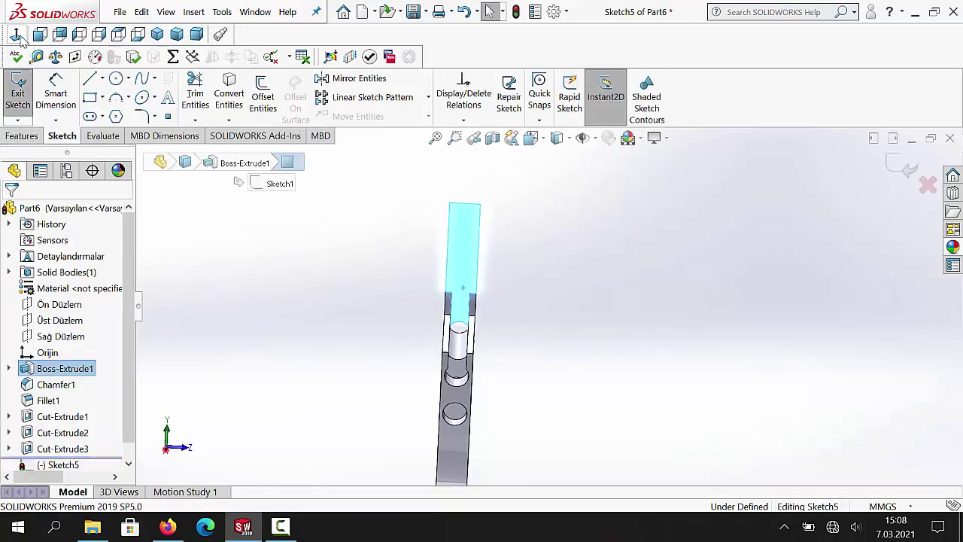
{"action": "scroll", "coordinate": [579, 202], "scroll_direction": "down", "scroll_amount": 3}
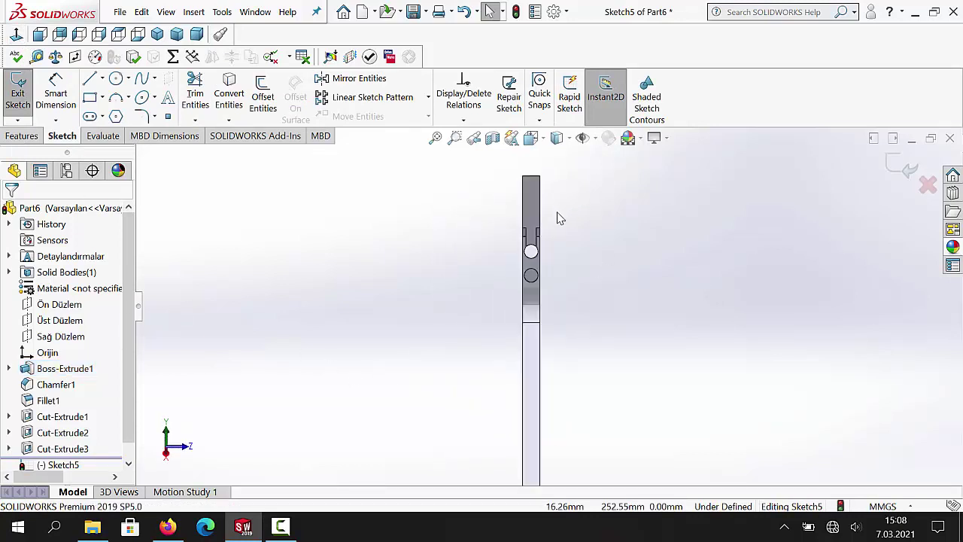
{"action": "scroll", "coordinate": [590, 188], "scroll_direction": "down", "scroll_amount": 2}
{"action": "scroll", "coordinate": [594, 201], "scroll_direction": "up", "scroll_amount": 2}
{"action": "scroll", "coordinate": [583, 219], "scroll_direction": "down", "scroll_amount": 3}
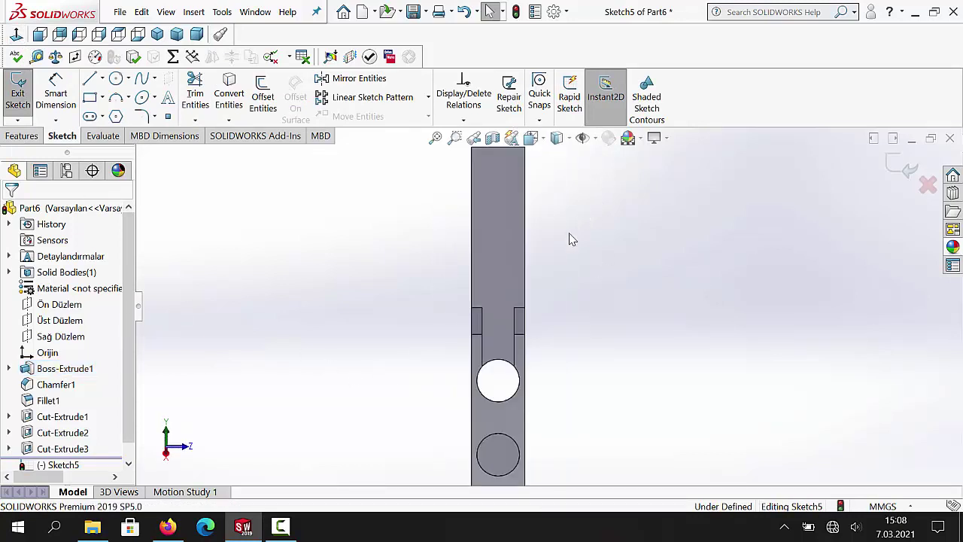
{"action": "left_click", "coordinate": [91, 100]}
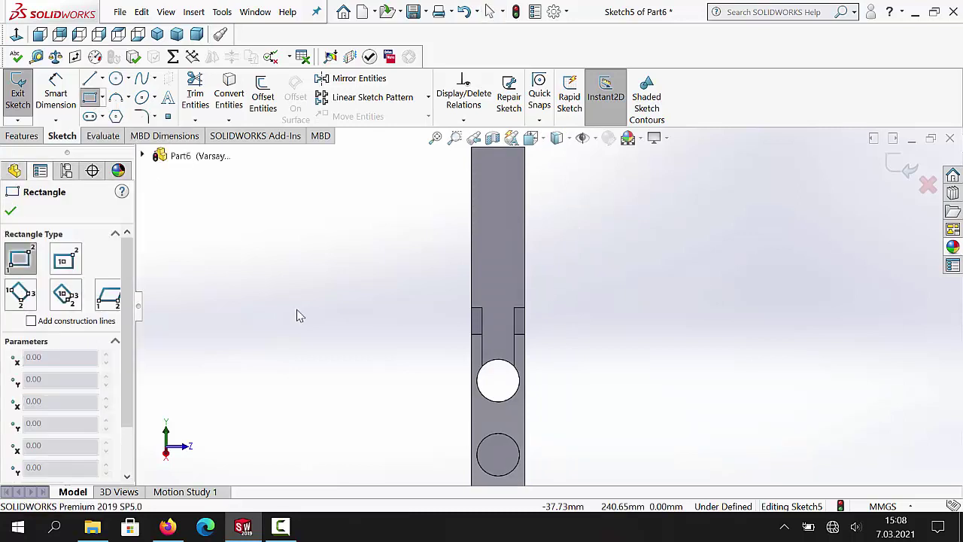
{"action": "left_click", "coordinate": [483, 382]}
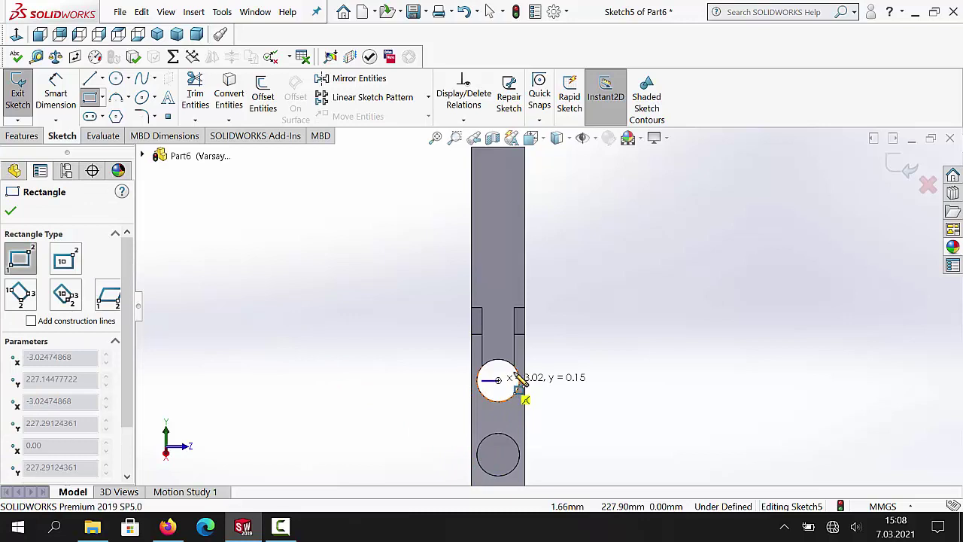
{"action": "left_click", "coordinate": [513, 268]}
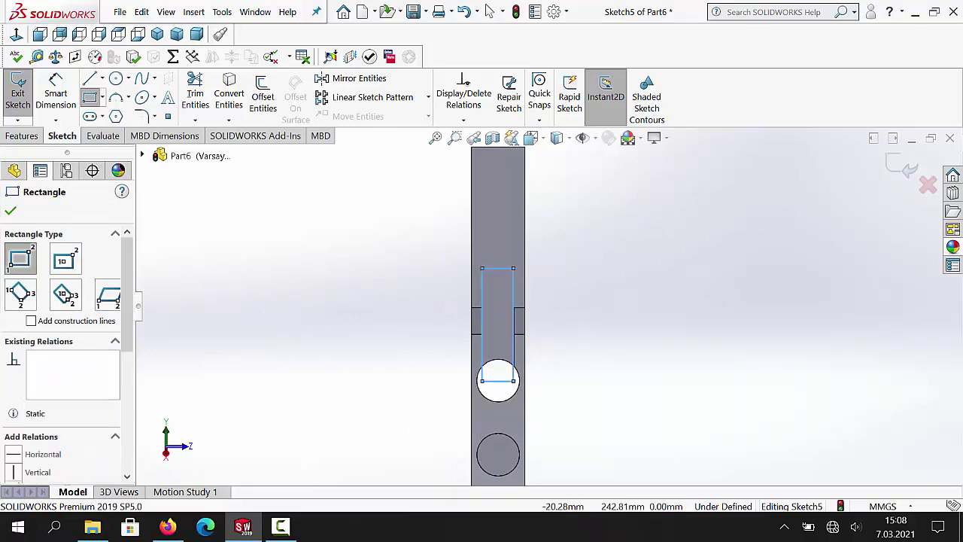
{"action": "left_click", "coordinate": [11, 214]}
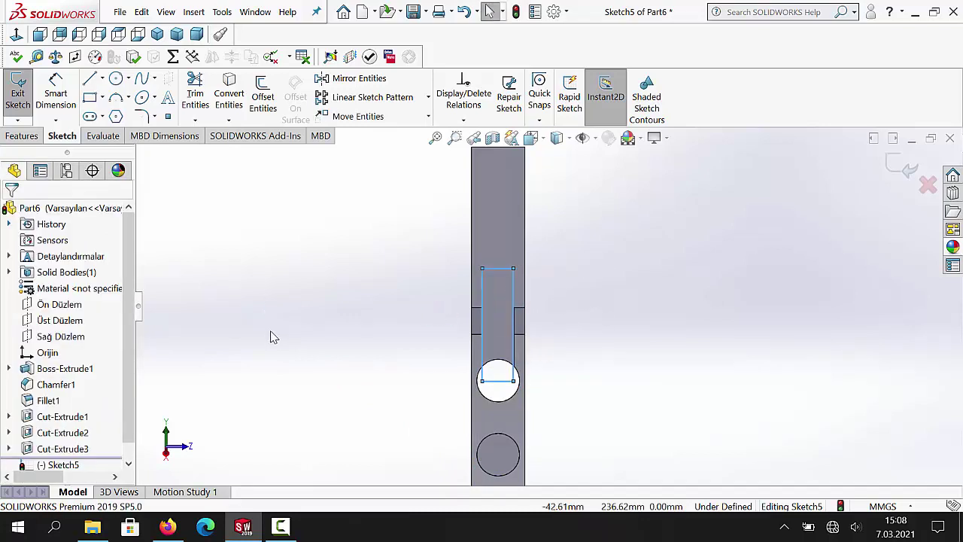
- Dimension the rectangle 6 mm wide and 14 mm high
{"action": "left_click", "coordinate": [56, 92]}
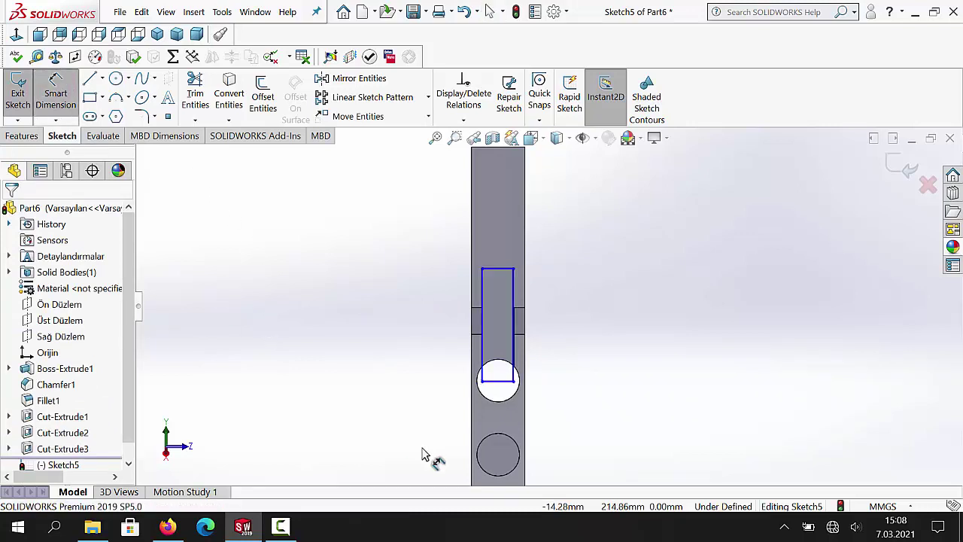
{"action": "left_click", "coordinate": [502, 270]}
{"action": "left_click", "coordinate": [502, 238]}
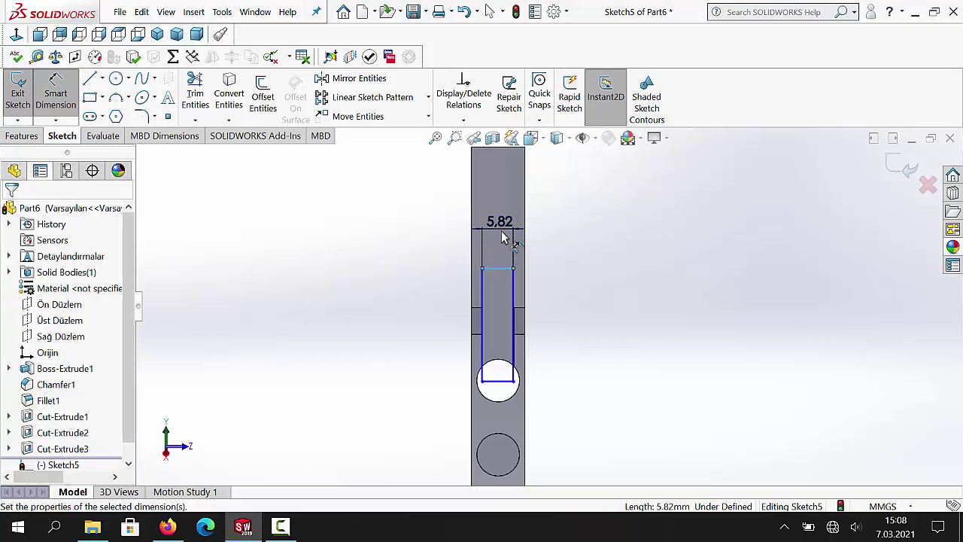
{"action": "key", "text": "Return"}
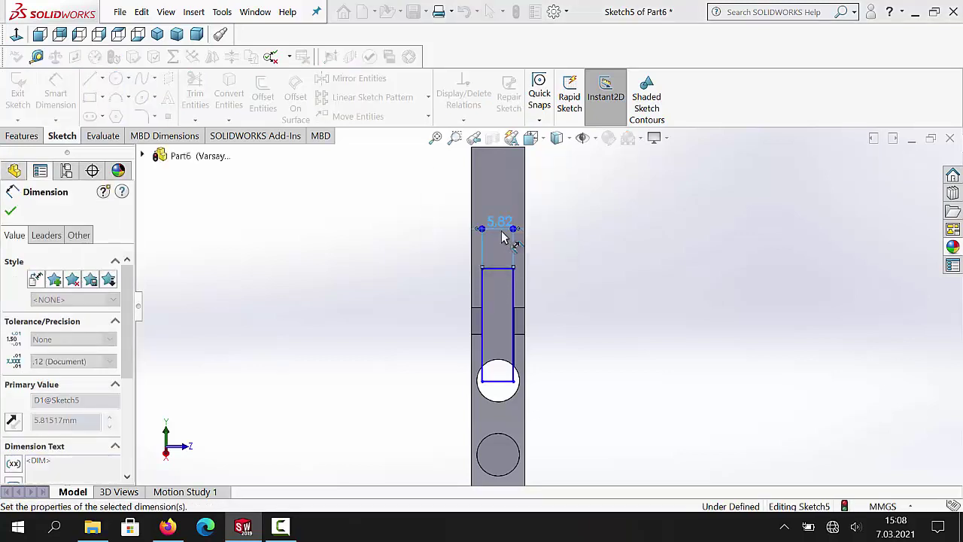
{"action": "left_click", "coordinate": [480, 301]}
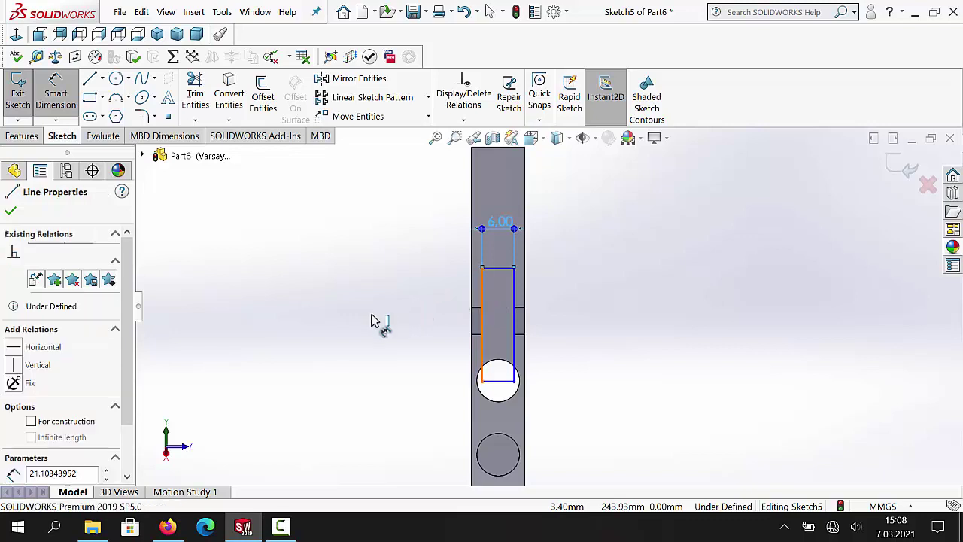
{"action": "left_click", "coordinate": [367, 323]}
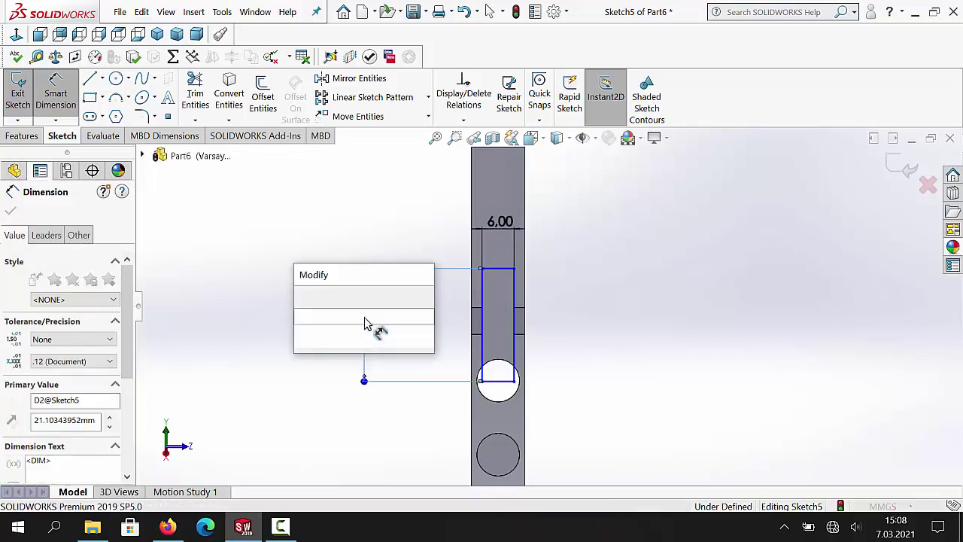
{"action": "type", "text": "14"}
{"action": "key", "text": "Return"}
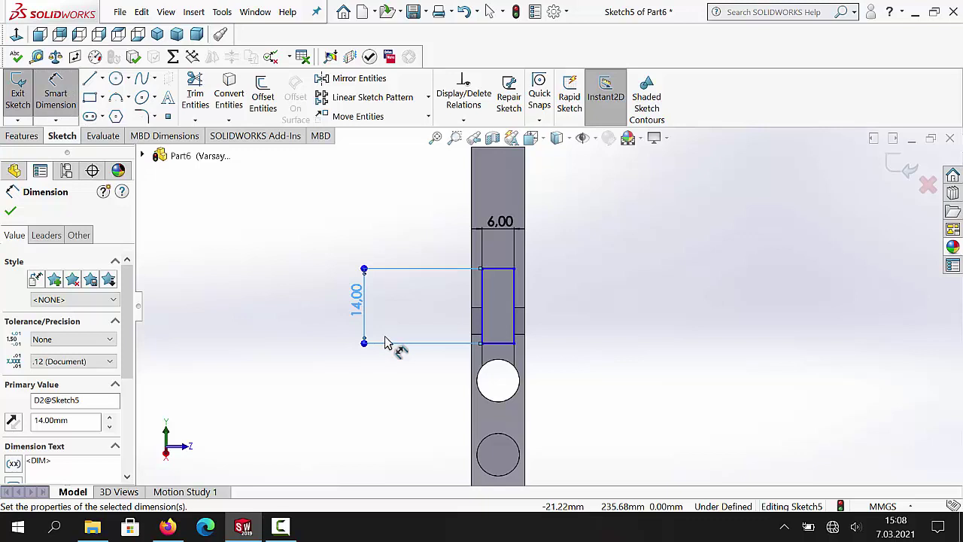
- Dimension the rectangle's top edge 3 mm above the upper edge of the slot's side wall and close the sketch
{"action": "left_click", "coordinate": [499, 270]}
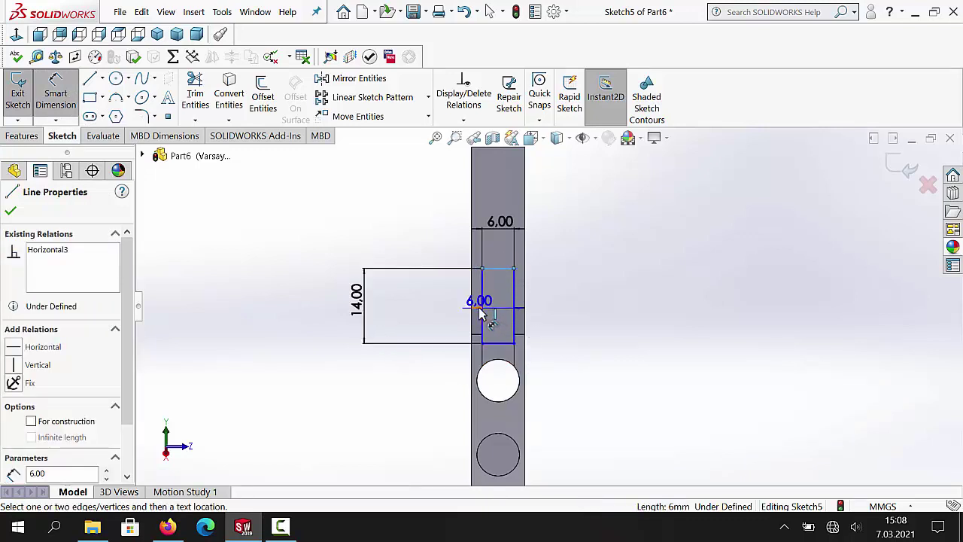
{"action": "left_click", "coordinate": [478, 308]}
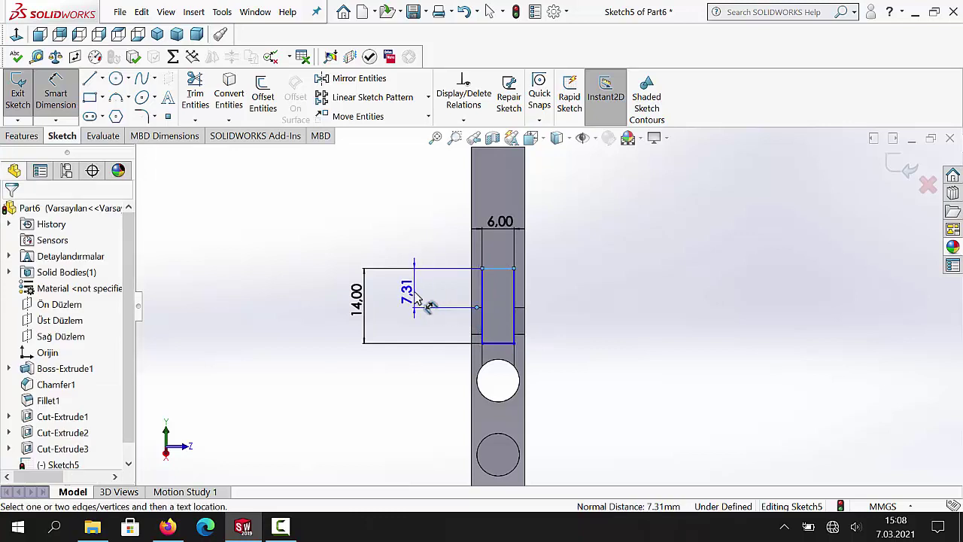
{"action": "left_click", "coordinate": [414, 299]}
{"action": "type", "text": "3"}
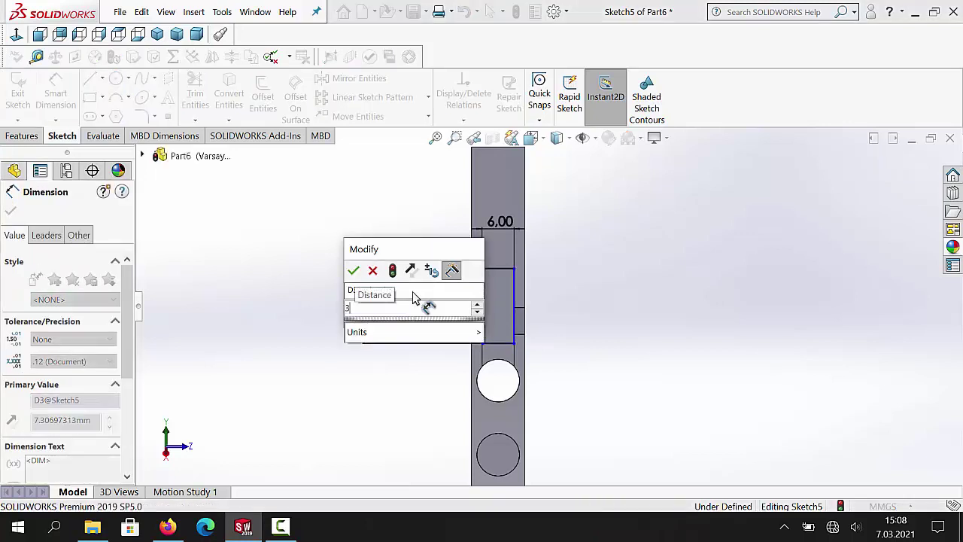
{"action": "key", "text": "Return"}
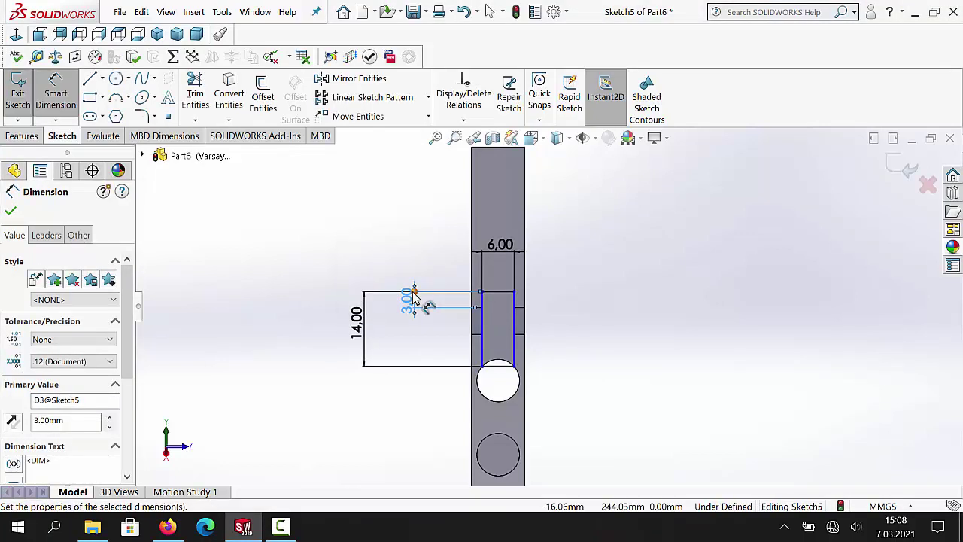
{"action": "left_click", "coordinate": [11, 213]}
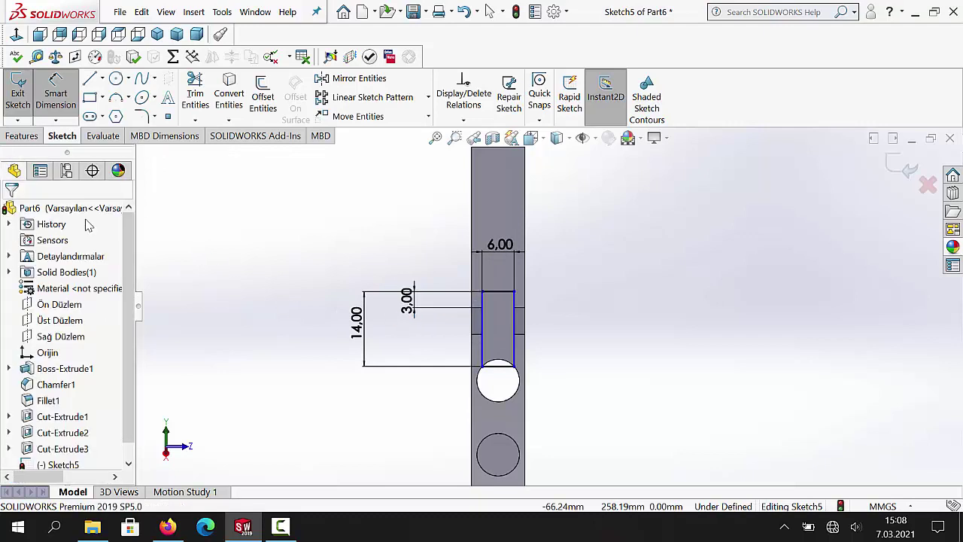
{"action": "left_click", "coordinate": [20, 88]}
- Cut the 6 x 14 mm rectangle into the fixed jaw with an Extruded Cut set to Through All
{"action": "scroll", "coordinate": [574, 280], "scroll_direction": "up", "scroll_amount": 2}
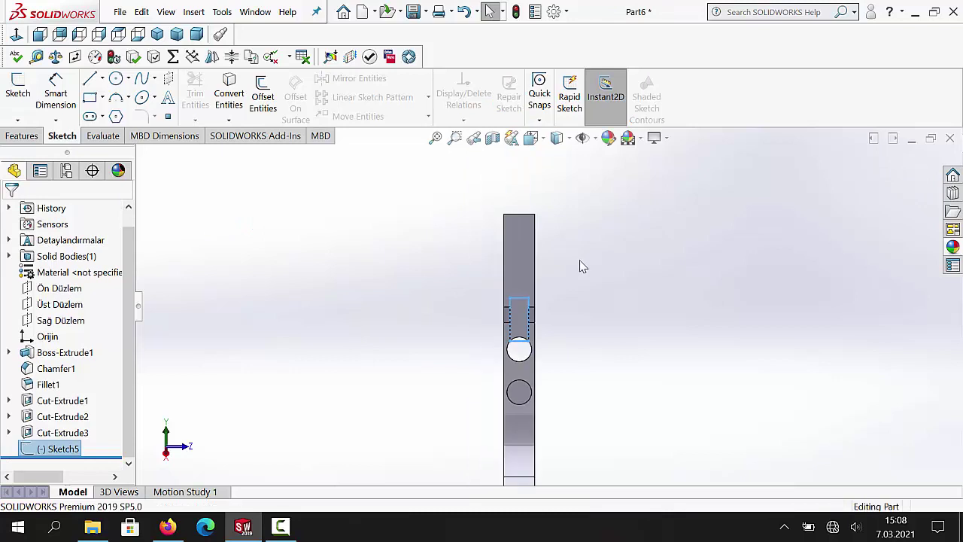
{"action": "middle_click_drag", "start_coordinate": [580, 265], "coordinate": [560, 300]}
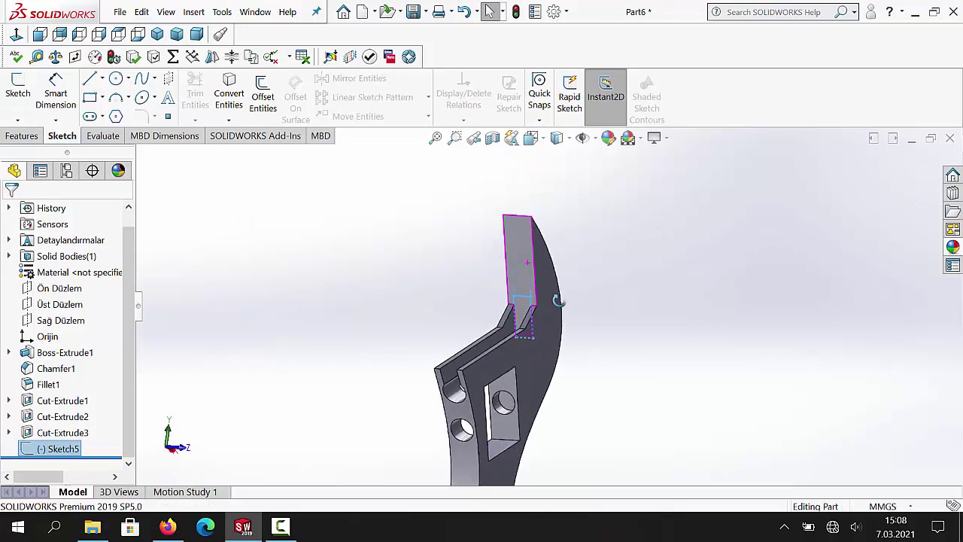
{"action": "left_click", "coordinate": [22, 136]}
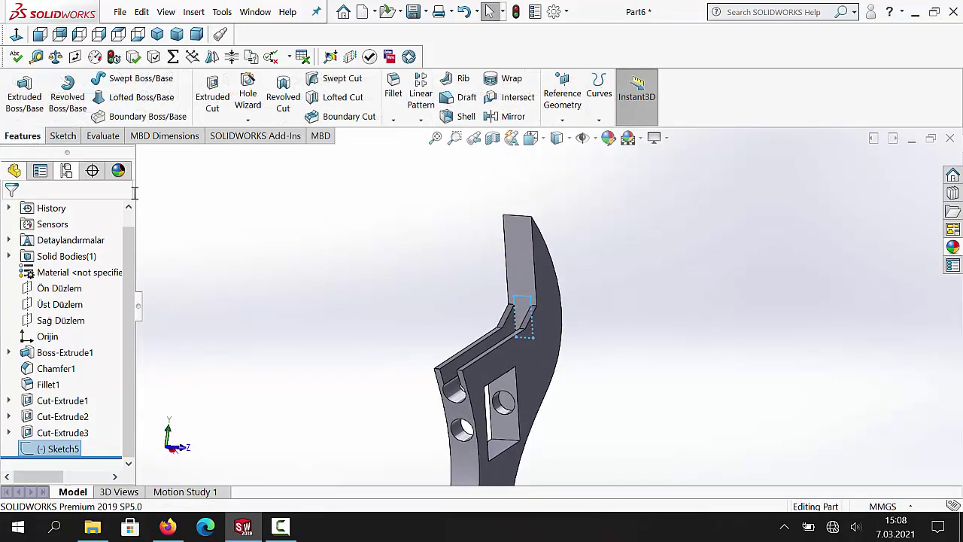
{"action": "left_click", "coordinate": [213, 96]}
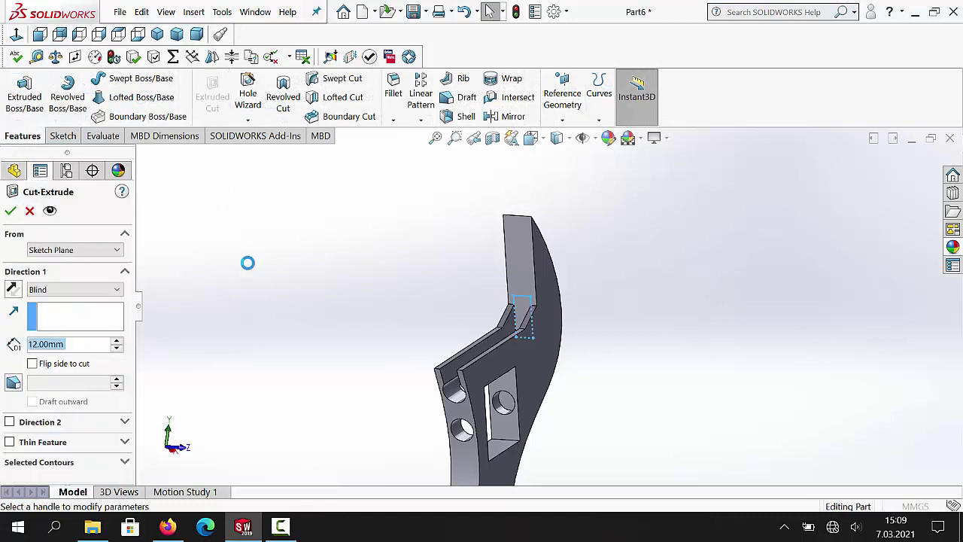
{"action": "left_click", "coordinate": [97, 294]}
{"action": "left_click", "coordinate": [83, 313]}
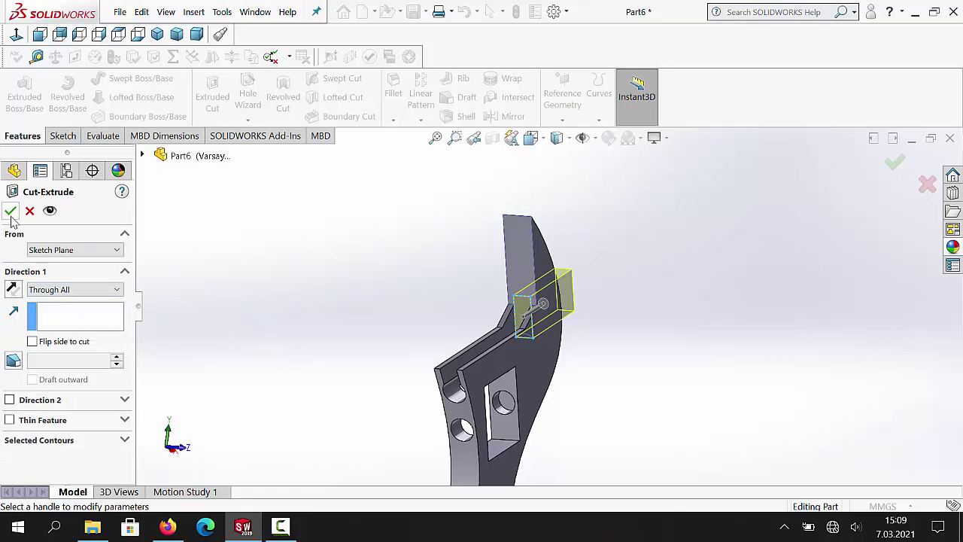
{"action": "left_click", "coordinate": [10, 211]}
{"action": "left_click", "coordinate": [280, 299]}
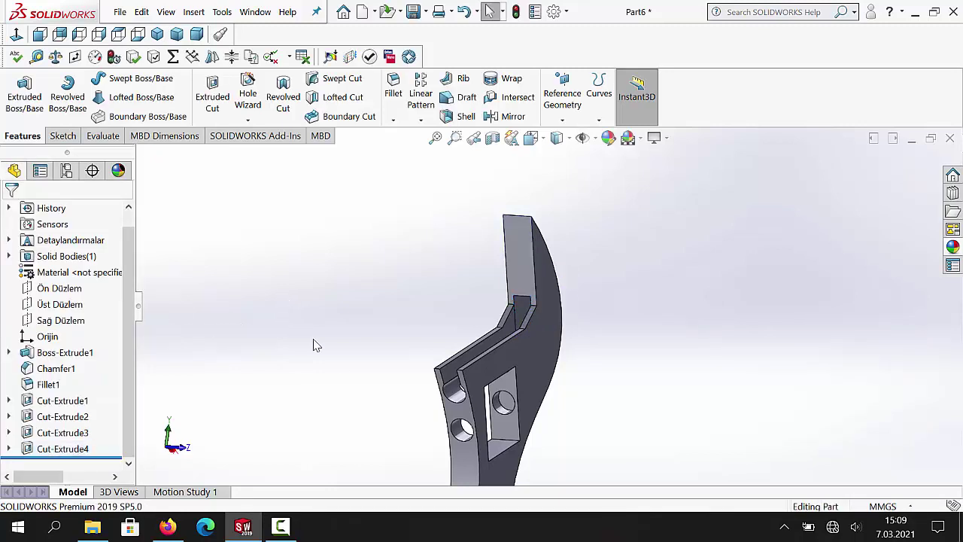
- Start a Draft with a 27.5° angle and the fixed jaw's inner flat face as the neutral plane
{"action": "middle_click_drag", "start_coordinate": [347, 362], "coordinate": [345, 332]}
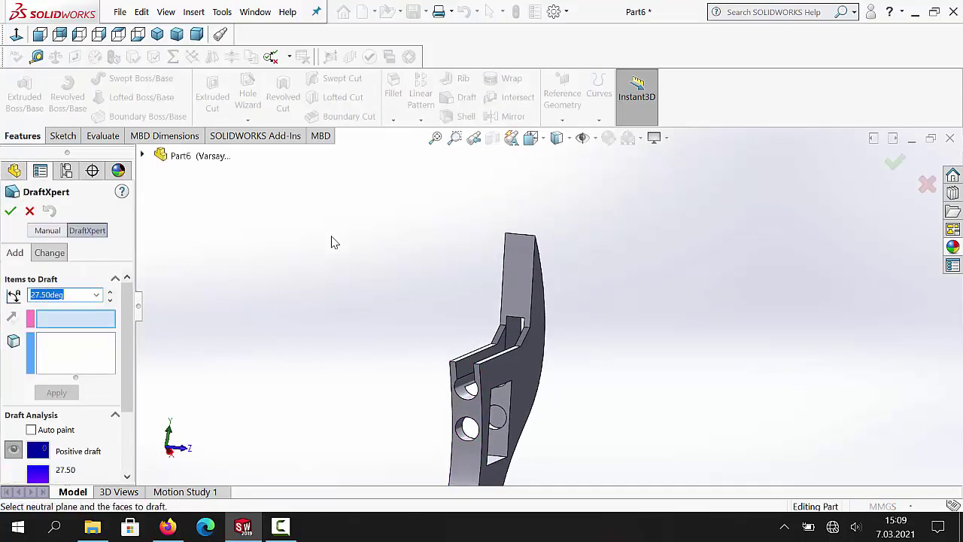
{"action": "scroll", "coordinate": [356, 291], "scroll_direction": "down", "scroll_amount": 1}
{"action": "mouse_move", "coordinate": [435, 292]}
{"action": "middle_mouse_down"}
{"action": "mouse_move", "coordinate": [445, 296]}
{"action": "mouse_move", "coordinate": [436, 296]}
{"action": "middle_mouse_up"}
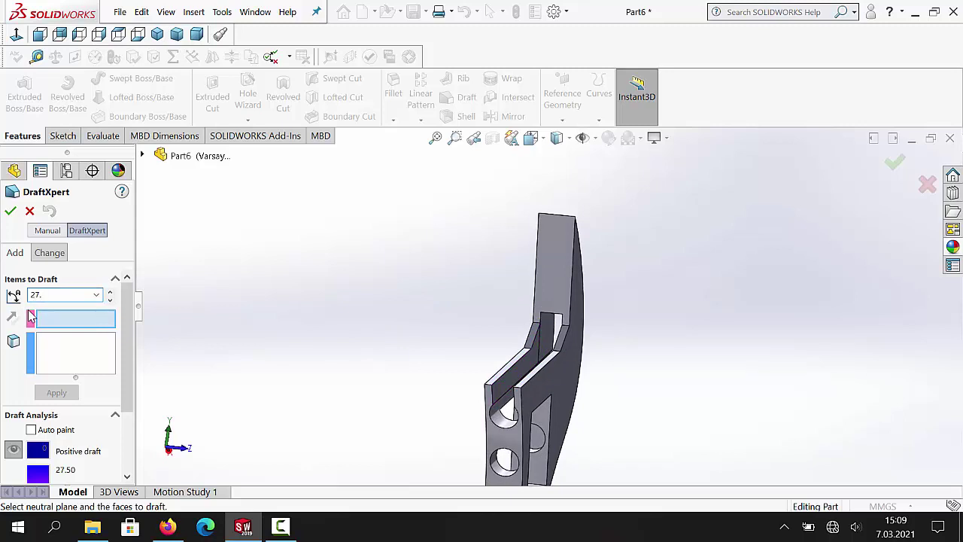
{"action": "key", "text": "Return"}
{"action": "left_click", "coordinate": [561, 283]}
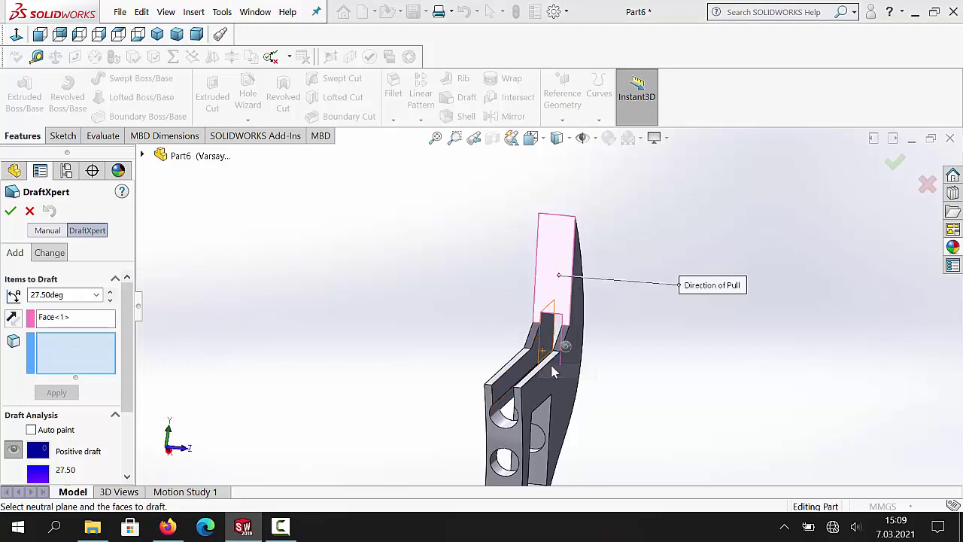
- Choose the upper inside face of the rectangular cut as the face to draft and apply the draft
{"action": "middle_click_drag", "start_coordinate": [597, 387], "coordinate": [600, 332]}
{"action": "scroll", "coordinate": [572, 312], "scroll_direction": "down", "scroll_amount": 2}
{"action": "scroll", "coordinate": [572, 312], "scroll_direction": "down", "scroll_amount": 5}
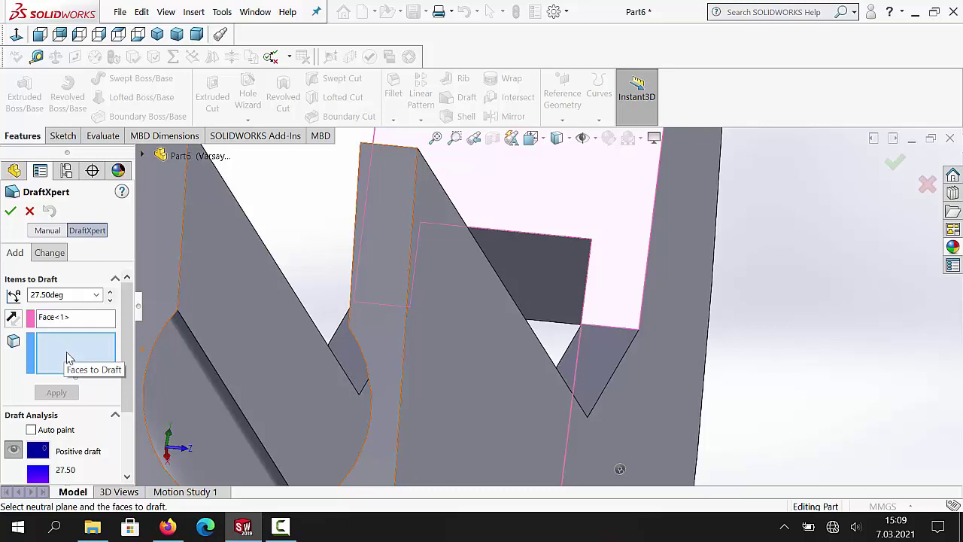
{"action": "left_click", "coordinate": [545, 285]}
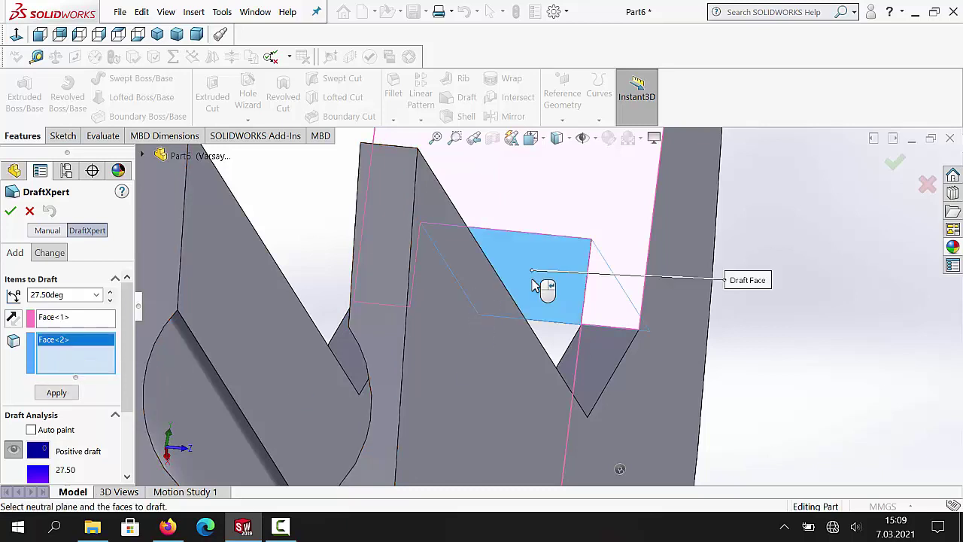
{"action": "scroll", "coordinate": [553, 288], "scroll_direction": "up", "scroll_amount": 3}
{"action": "middle_click_drag", "start_coordinate": [552, 292], "coordinate": [509, 322]}
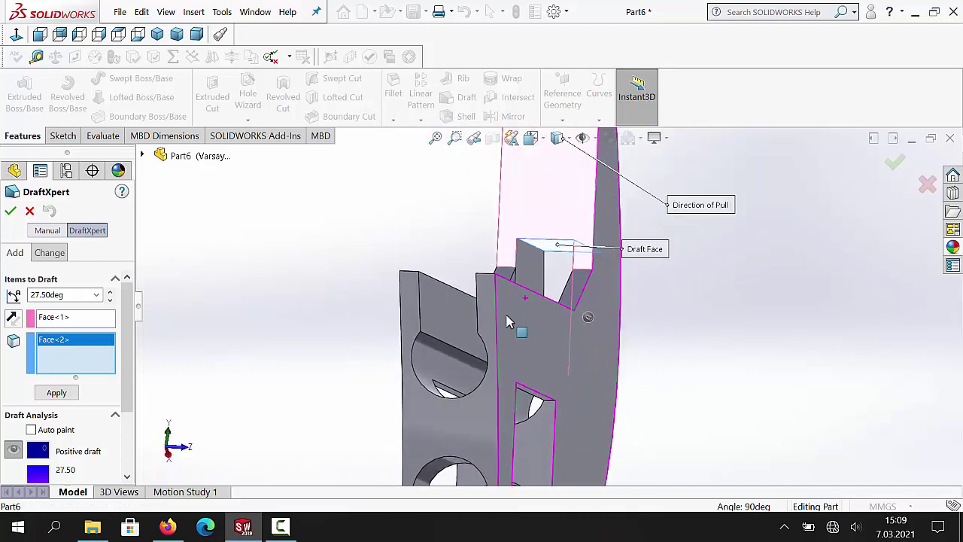
{"action": "left_click", "coordinate": [10, 211]}
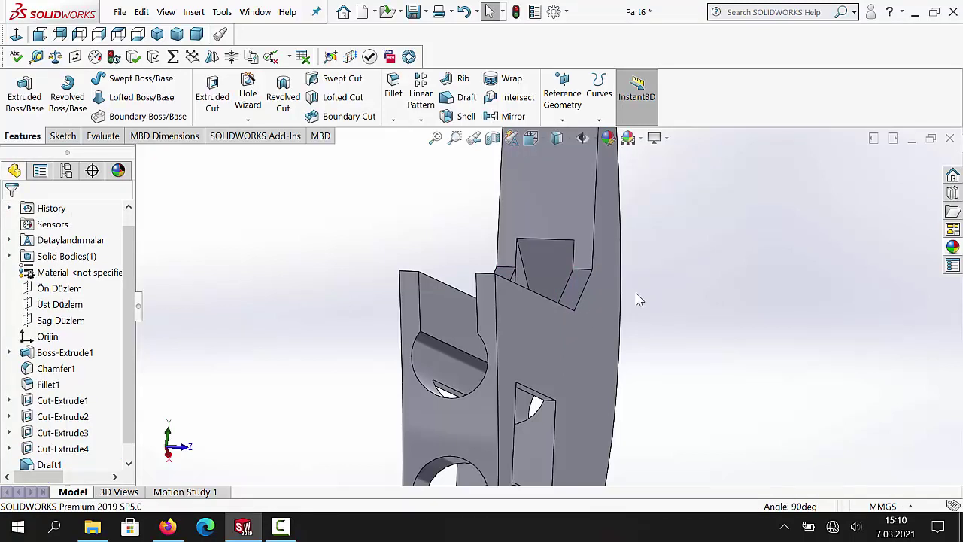
{"action": "middle_click_drag", "start_coordinate": [636, 300], "coordinate": [515, 352]}
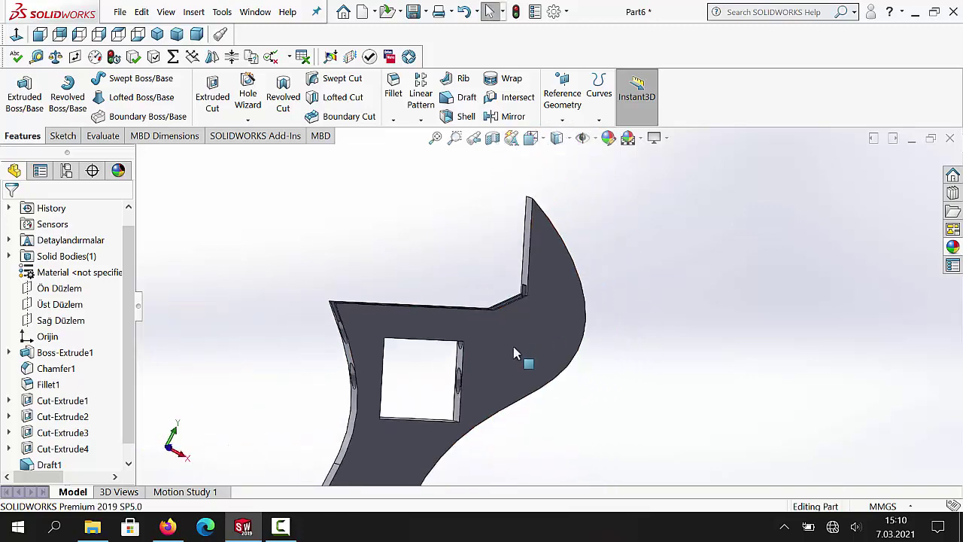
{"action": "scroll", "coordinate": [508, 353], "scroll_direction": "up", "scroll_amount": 3}
{"action": "middle_click_drag", "start_coordinate": [457, 365], "coordinate": [508, 447]}
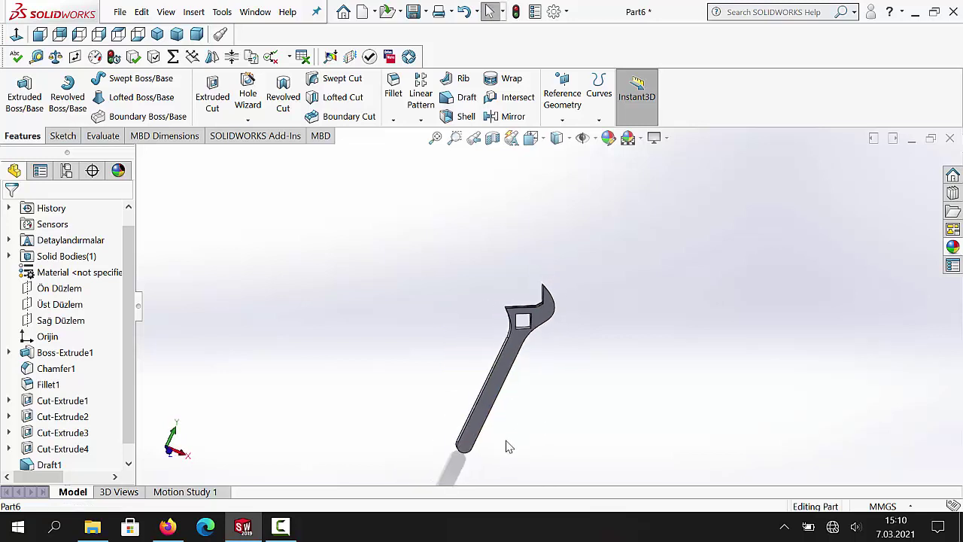
- Open a sketch on the handle's flat face and draw a circle about 18 mm in diameter centred on the rounded end's arc centre
{"action": "scroll", "coordinate": [508, 447], "scroll_direction": "down", "scroll_amount": 4}
{"action": "left_click", "coordinate": [423, 411]}
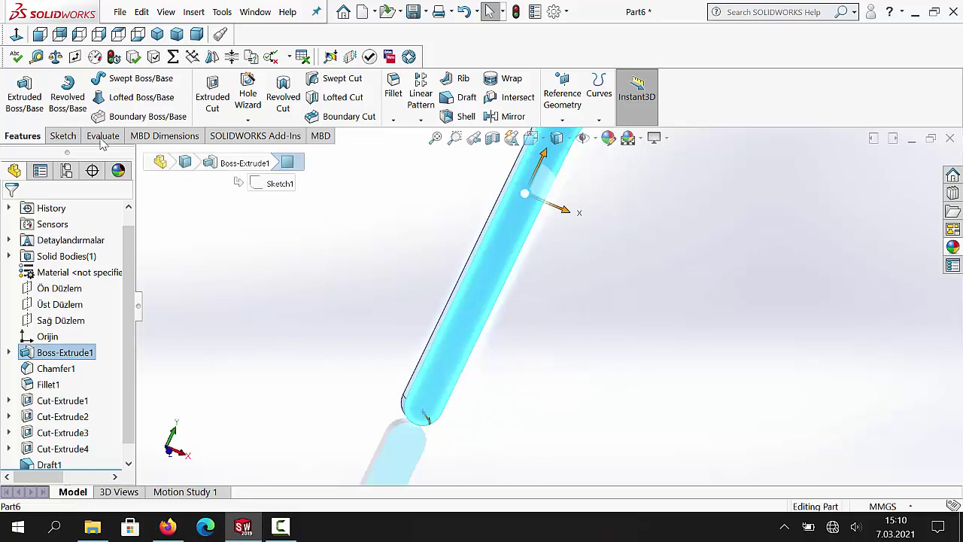
{"action": "left_click", "coordinate": [63, 136]}
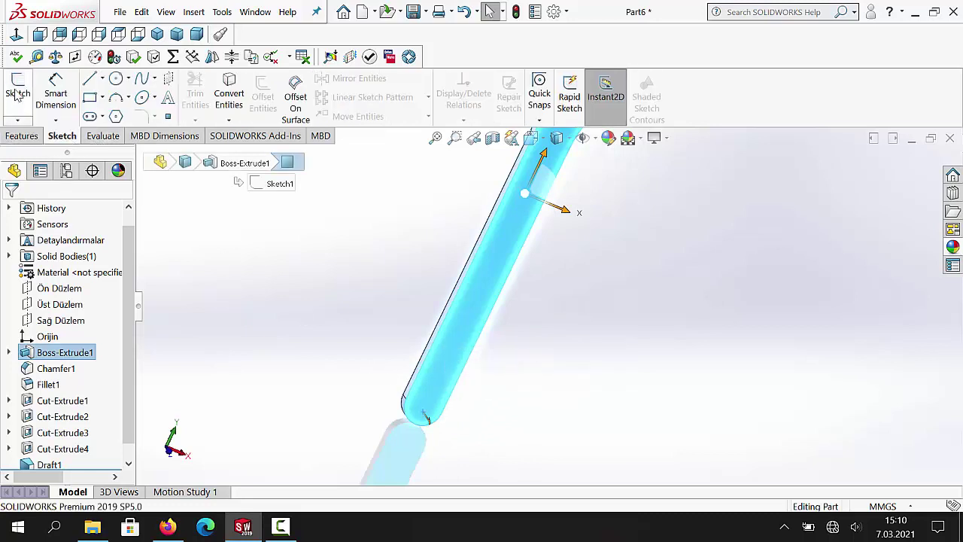
{"action": "left_click", "coordinate": [17, 90]}
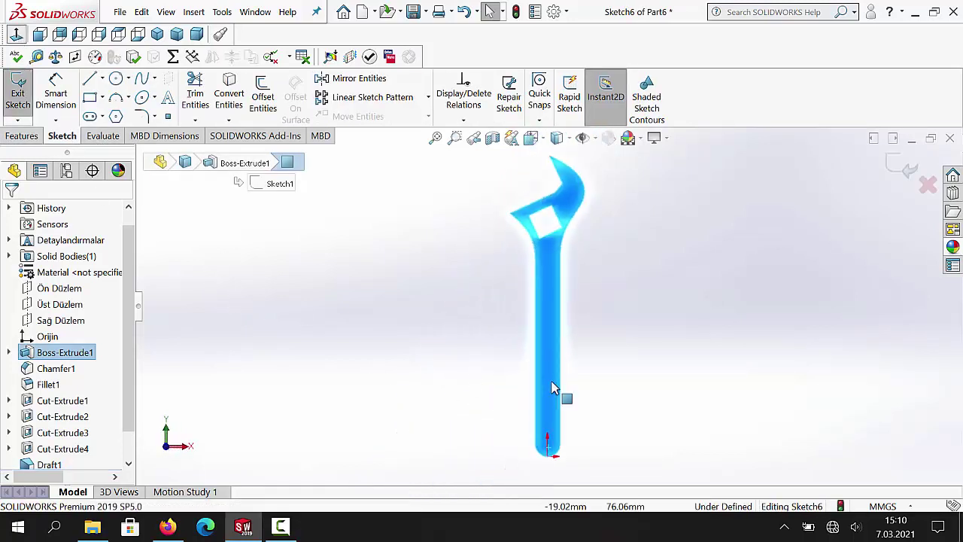
{"action": "left_click", "coordinate": [555, 459]}
{"action": "scroll", "coordinate": [574, 421], "scroll_direction": "down", "scroll_amount": 5}
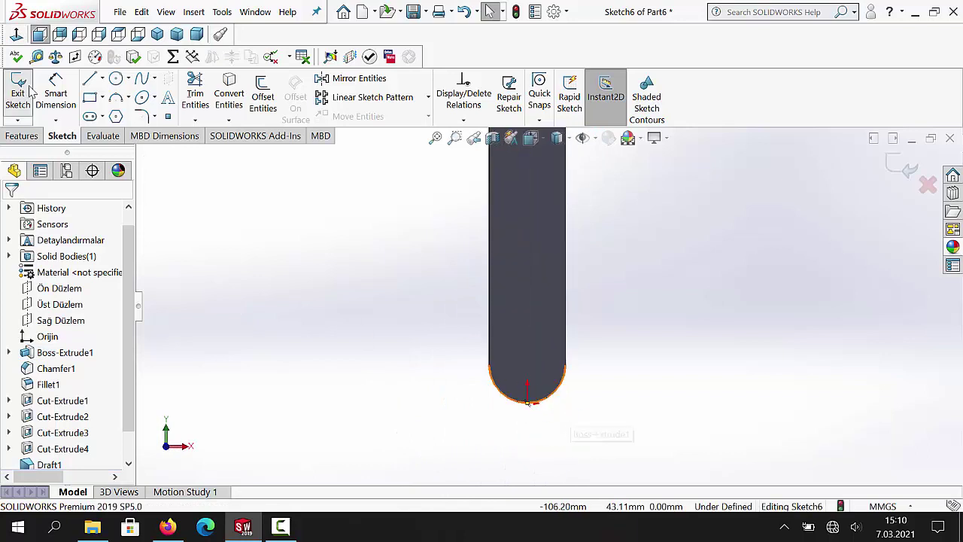
{"action": "left_click", "coordinate": [116, 79]}
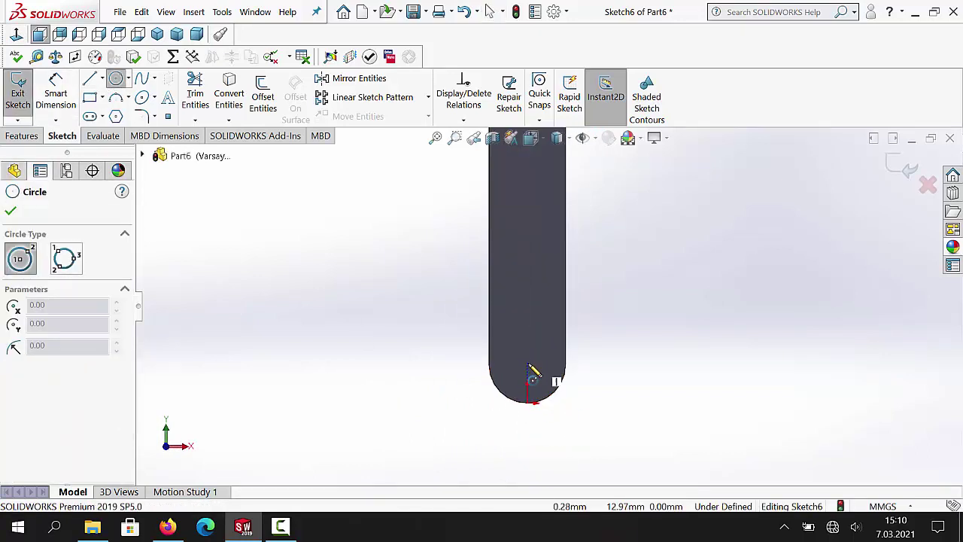
{"action": "scroll", "coordinate": [529, 369], "scroll_direction": "down", "scroll_amount": 1}
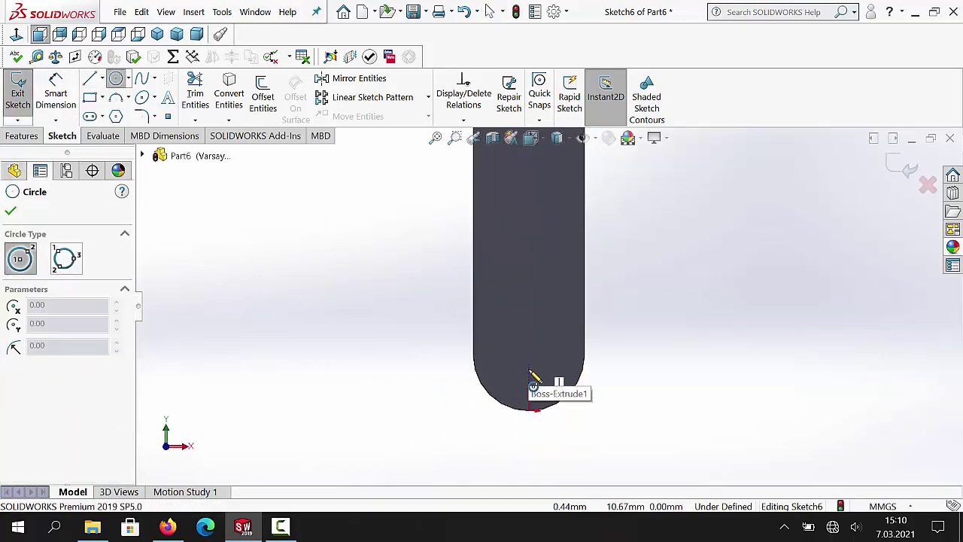
{"action": "scroll", "coordinate": [530, 371], "scroll_direction": "down", "scroll_amount": 2}
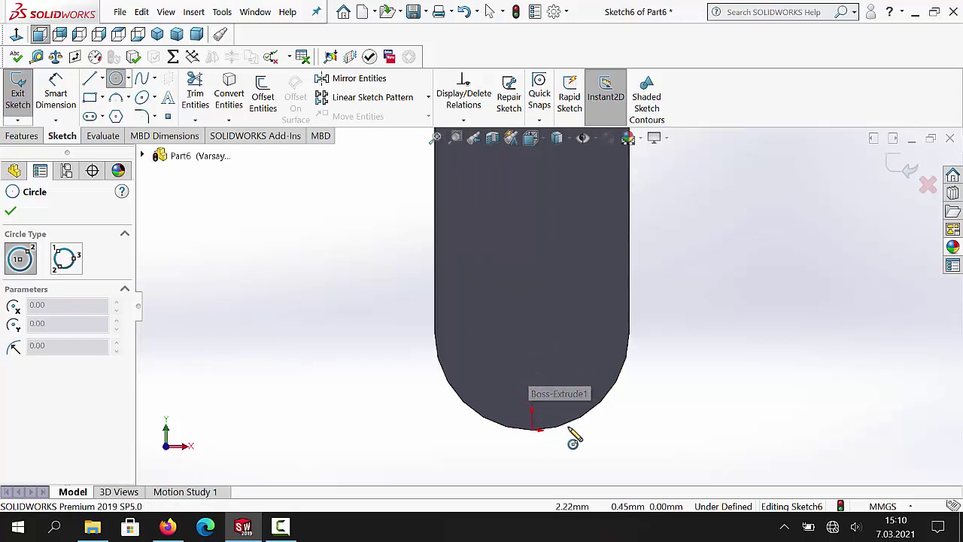
{"action": "left_click", "coordinate": [532, 333]}
{"action": "left_click", "coordinate": [536, 268]}
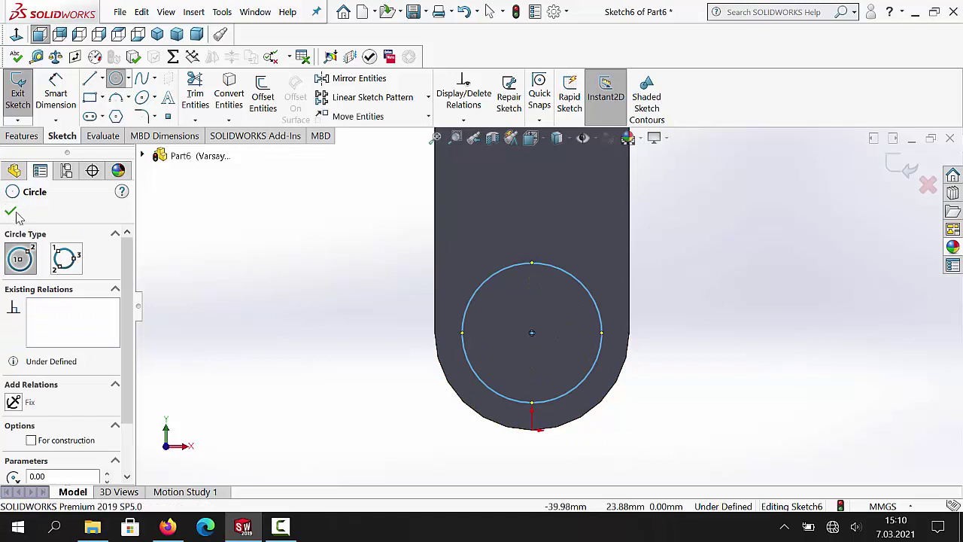
{"action": "left_click", "coordinate": [15, 214]}
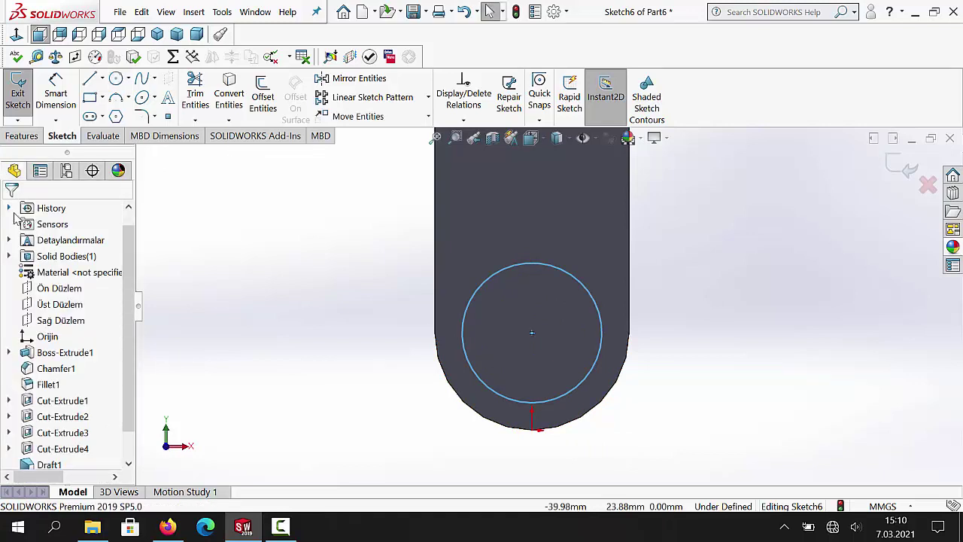
- Dimension the circle at the handle's rounded end to a 20 mm diameter and close the sketch
{"action": "left_click", "coordinate": [58, 96]}
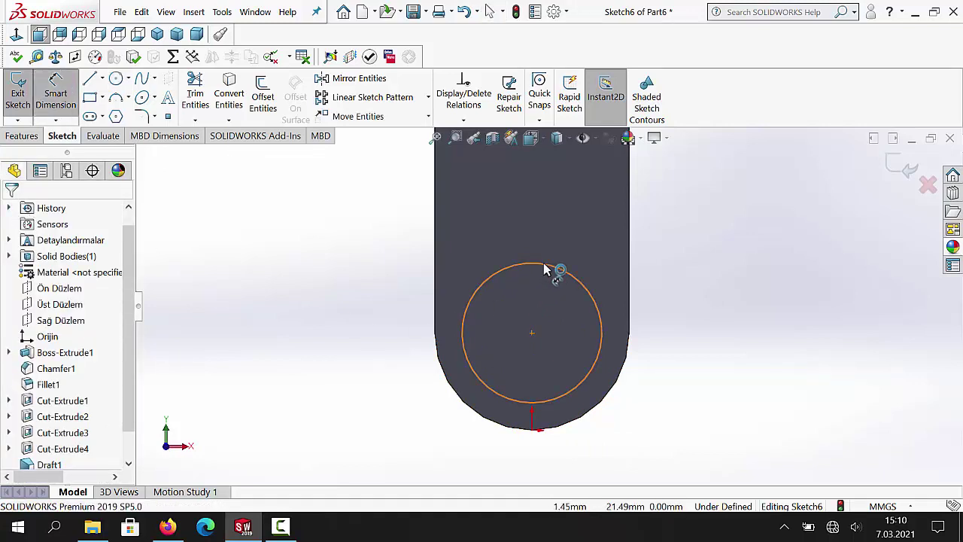
{"action": "left_click", "coordinate": [505, 272]}
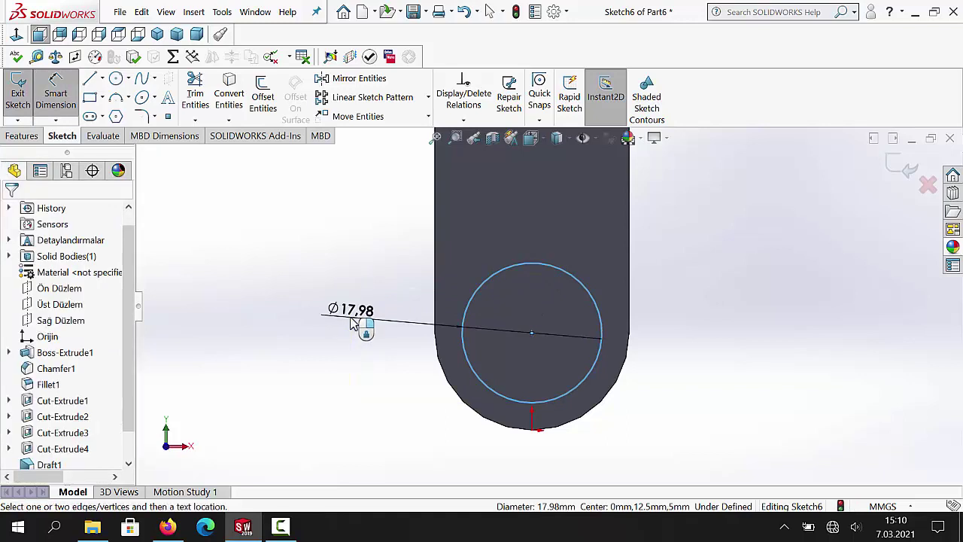
{"action": "left_click", "coordinate": [357, 325]}
{"action": "type", "text": "20"}
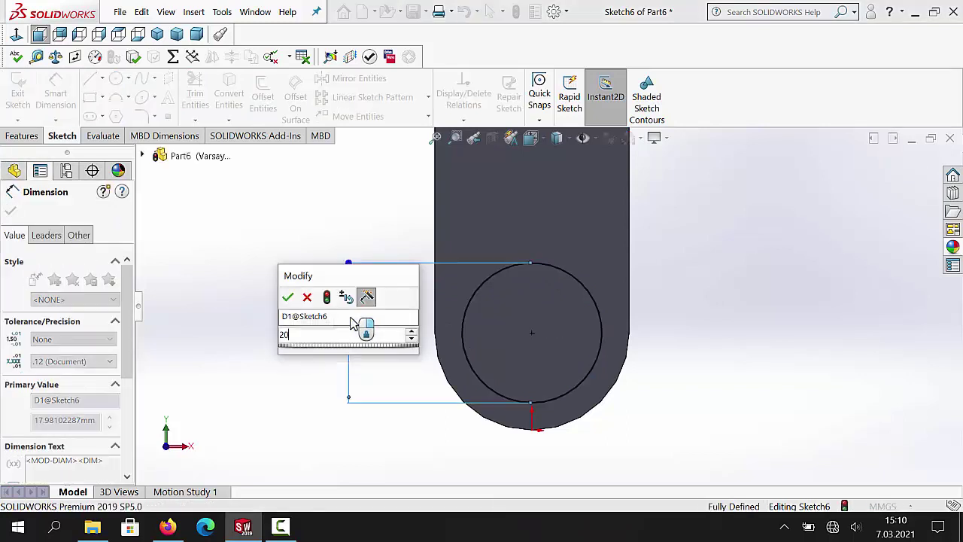
{"action": "key", "text": "Return"}
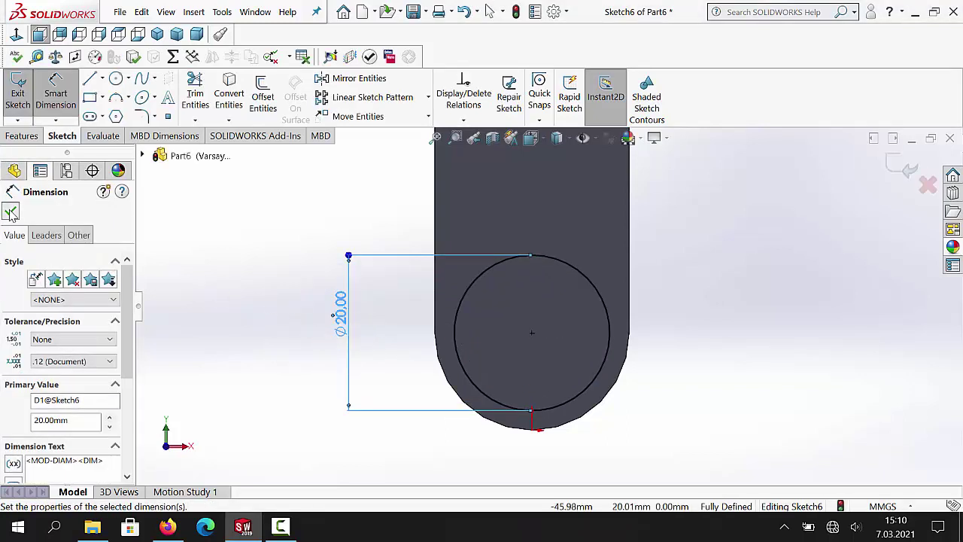
{"action": "left_click", "coordinate": [11, 213]}
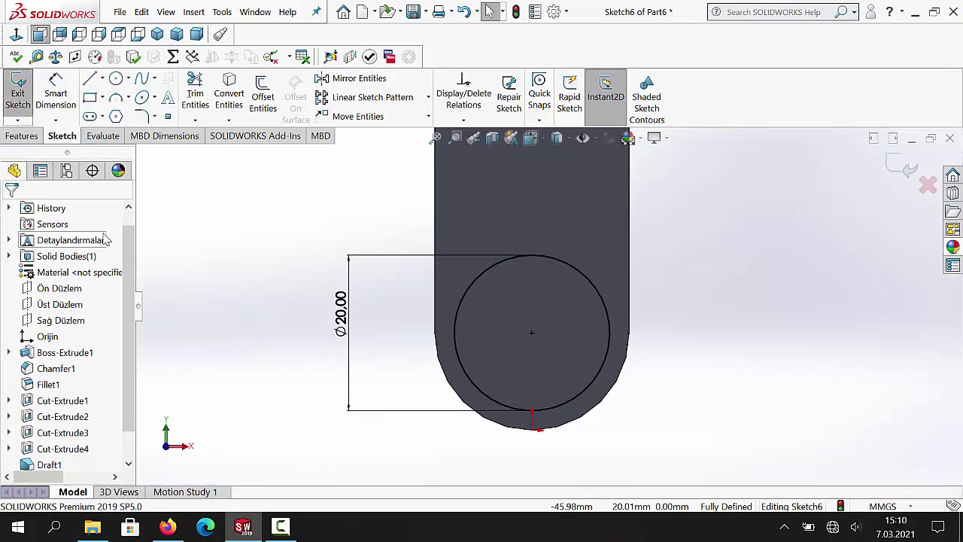
{"action": "left_click", "coordinate": [18, 94]}
- Cut the 20 mm circle through the handle with an Extruded Cut set to Through All
{"action": "left_click", "coordinate": [22, 135]}
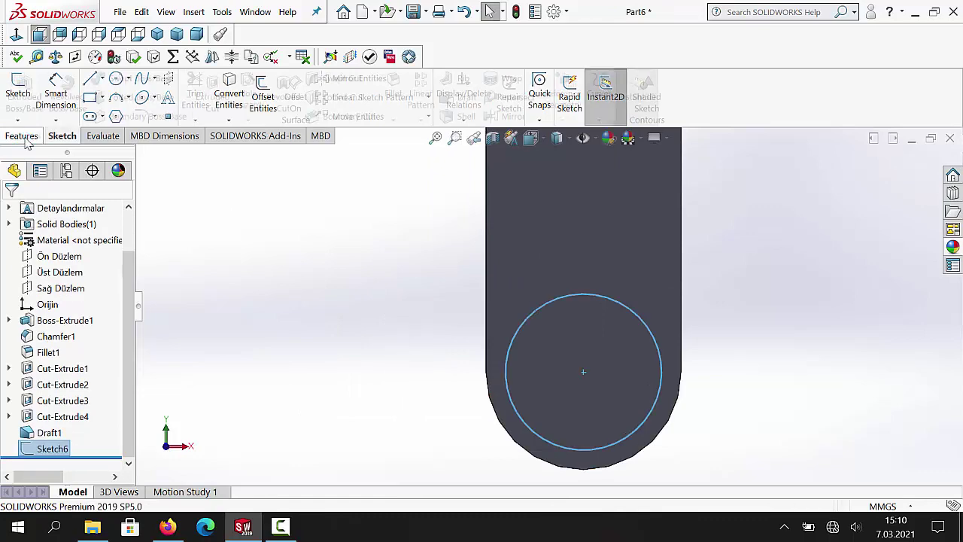
{"action": "left_click", "coordinate": [224, 97]}
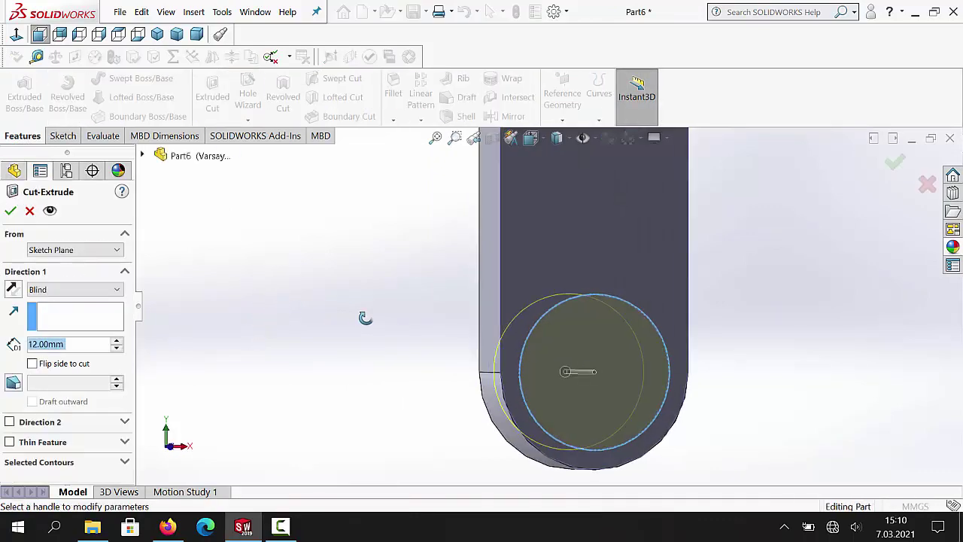
{"action": "left_click", "coordinate": [60, 292]}
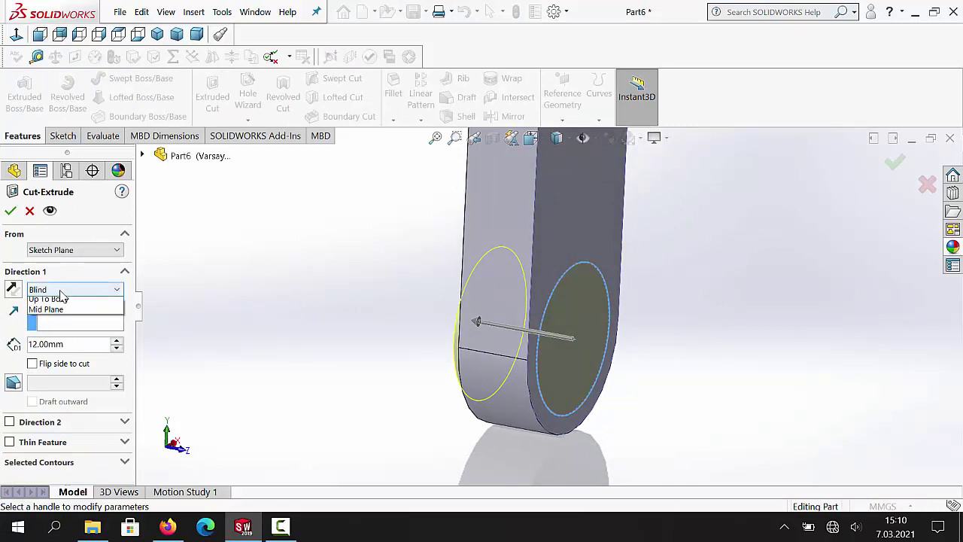
{"action": "left_click", "coordinate": [59, 301]}
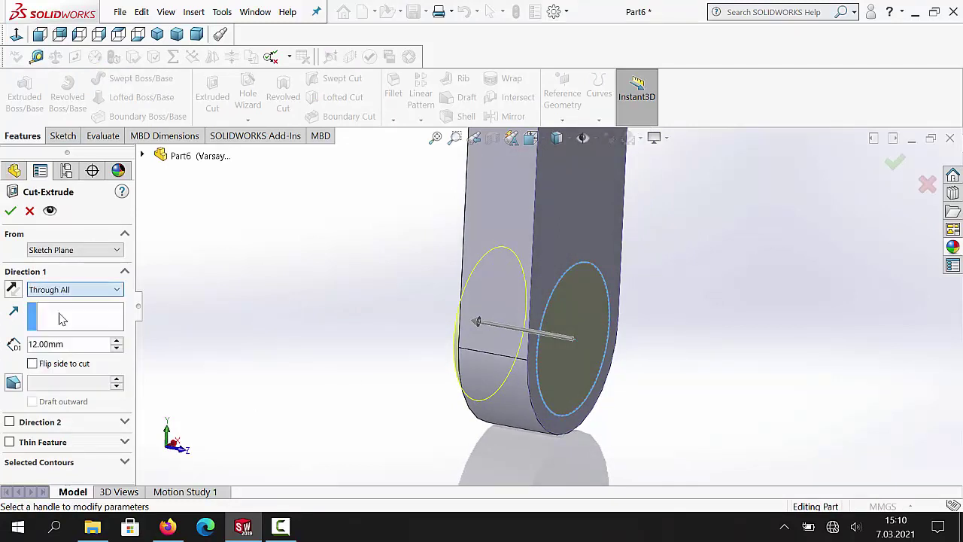
{"action": "left_click", "coordinate": [10, 211]}
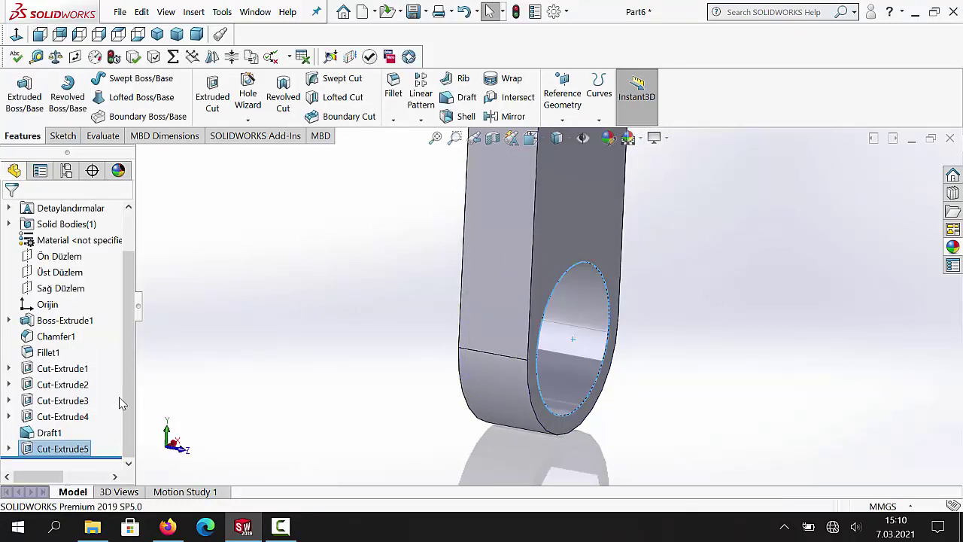
{"action": "left_click", "coordinate": [393, 383]}
- Open a new sketch on the handle's flat face and offset the edge of the end hole outward by 5 mm
{"action": "scroll", "coordinate": [394, 384], "scroll_direction": "up", "scroll_amount": 6}
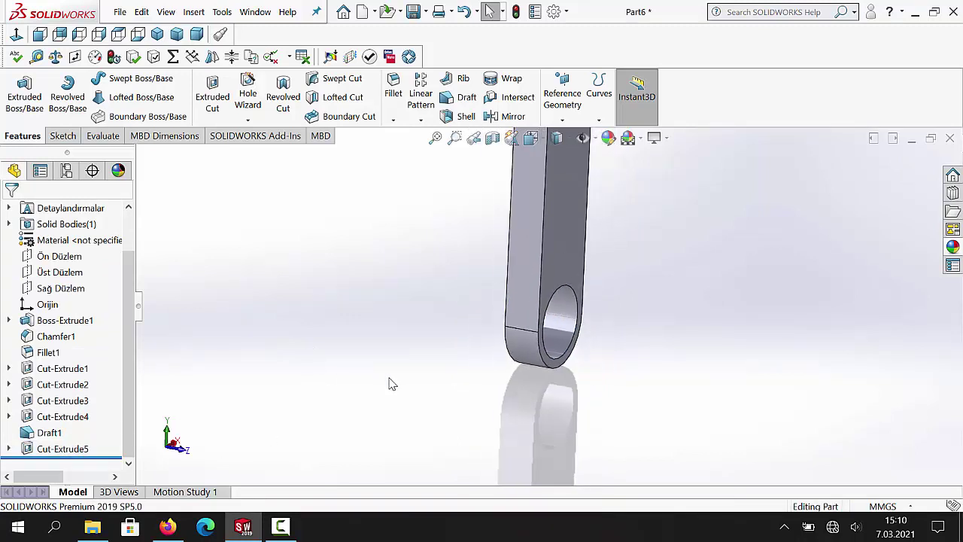
{"action": "middle_click_drag", "start_coordinate": [815, 264], "coordinate": [569, 276]}
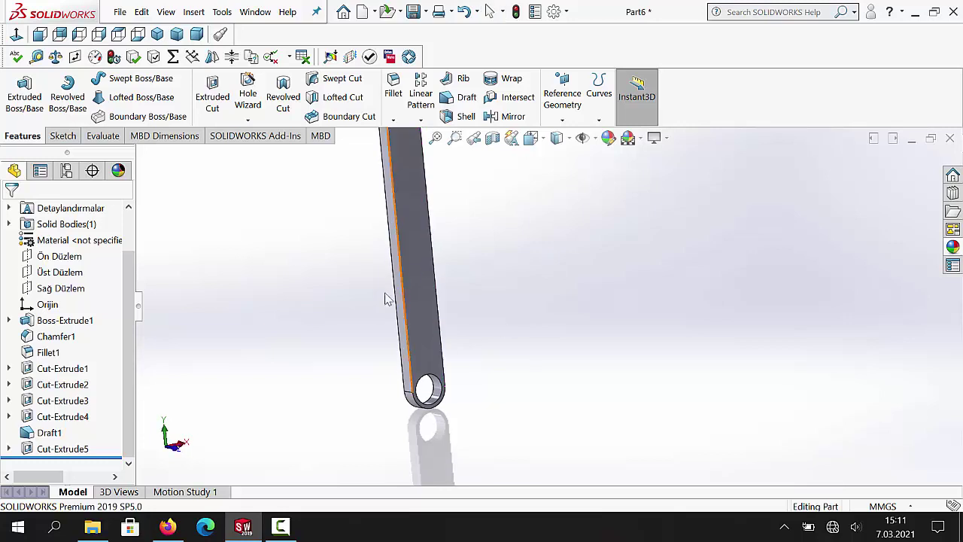
{"action": "left_click", "coordinate": [424, 279]}
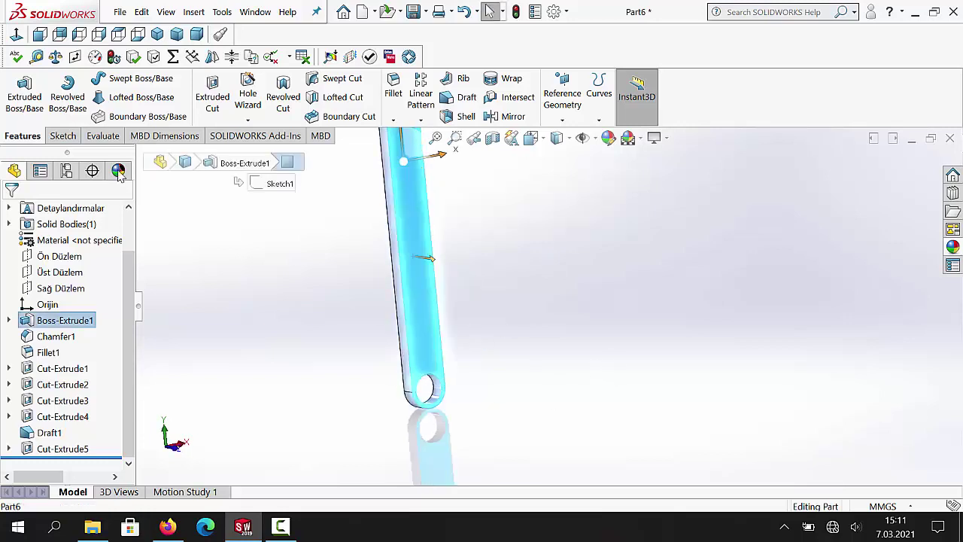
{"action": "left_click", "coordinate": [63, 137]}
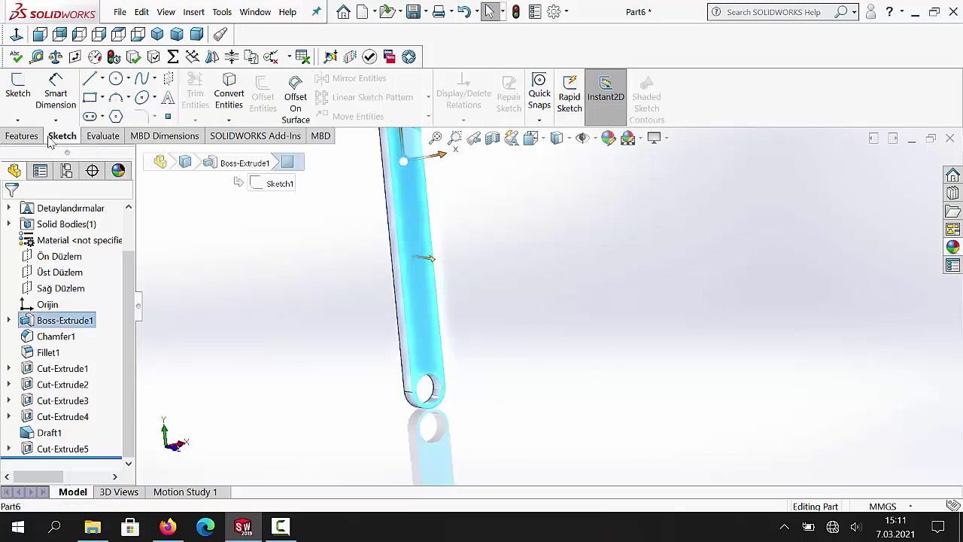
{"action": "left_click", "coordinate": [18, 90]}
{"action": "left_click", "coordinate": [16, 36]}
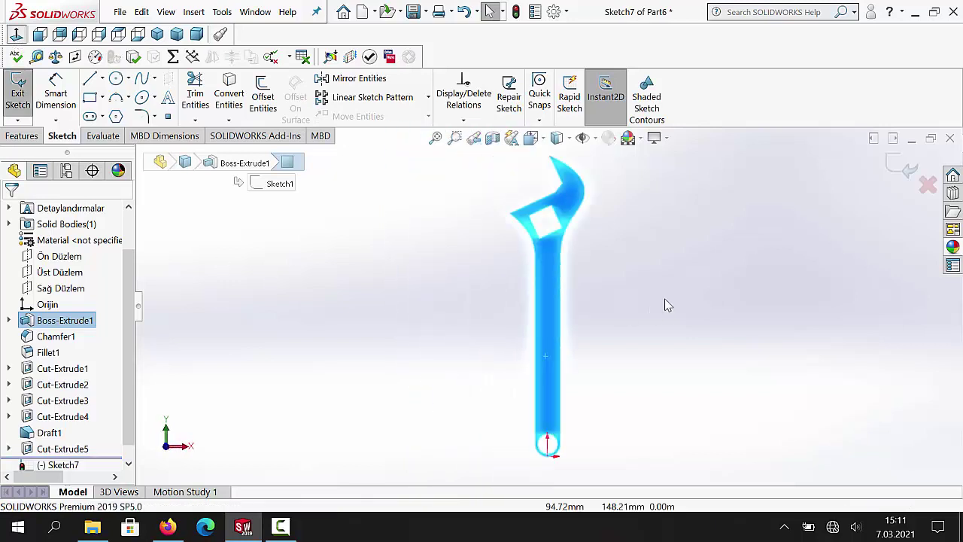
{"action": "scroll", "coordinate": [584, 369], "scroll_direction": "down", "scroll_amount": 2}
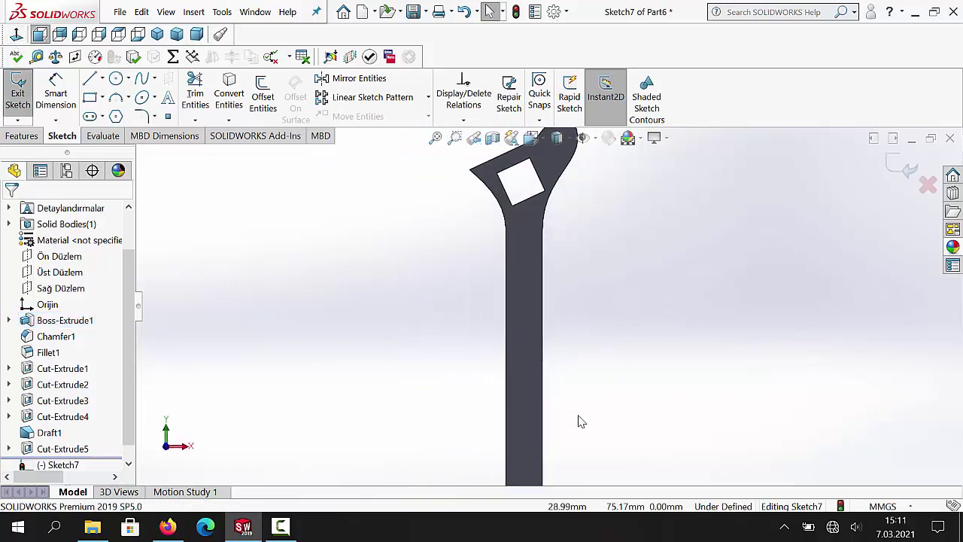
{"action": "scroll", "coordinate": [576, 425], "scroll_direction": "up", "scroll_amount": 2}
{"action": "scroll", "coordinate": [569, 399], "scroll_direction": "down", "scroll_amount": 3}
{"action": "scroll", "coordinate": [503, 293], "scroll_direction": "down", "scroll_amount": 4}
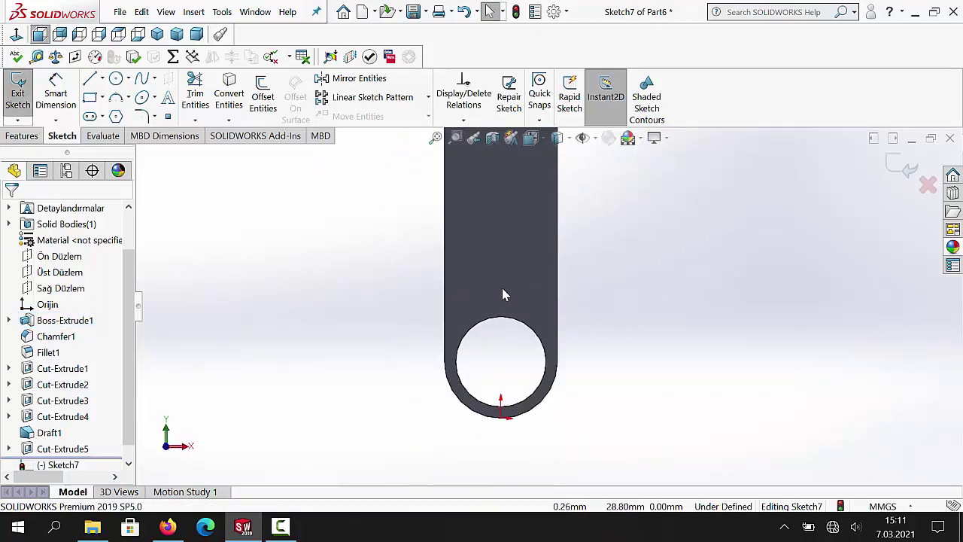
{"action": "left_click", "coordinate": [263, 96]}
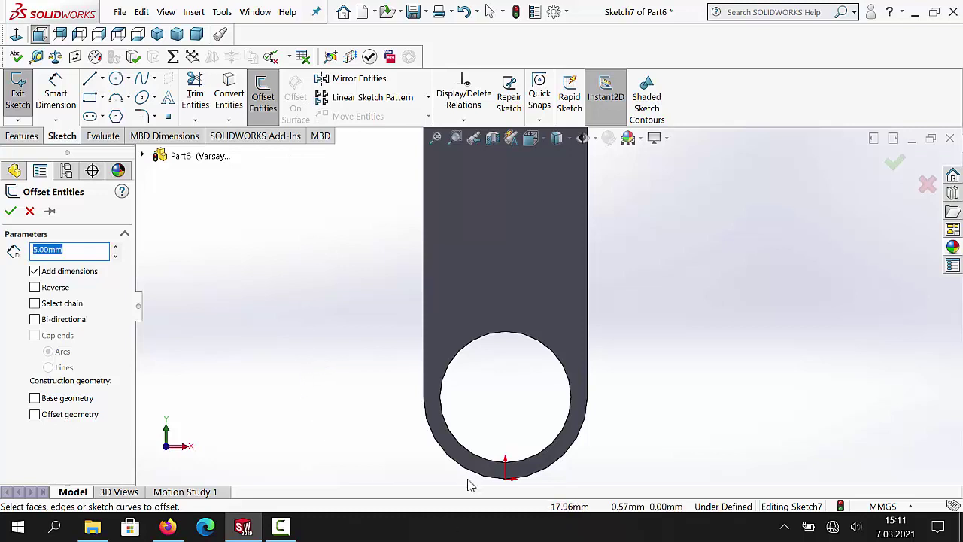
{"action": "left_click", "coordinate": [466, 452]}
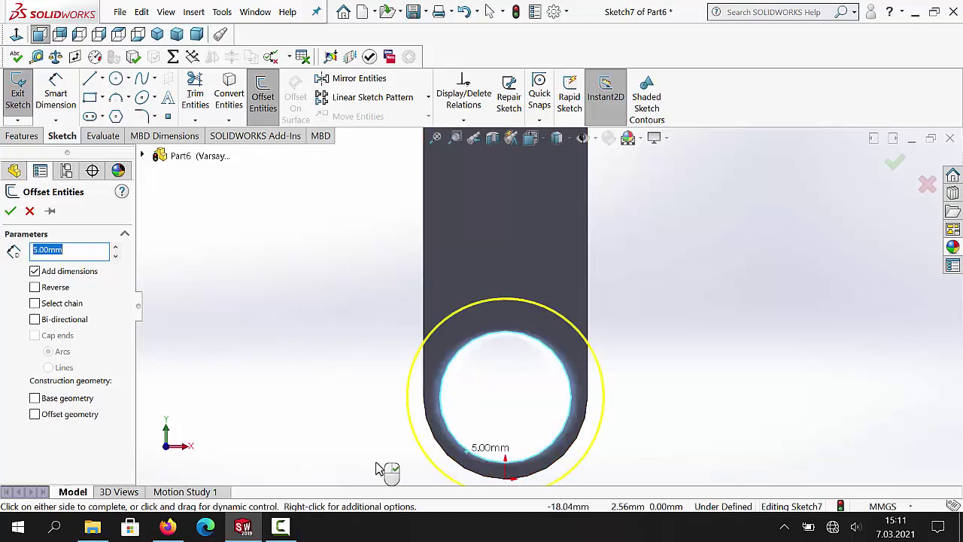
{"action": "left_click", "coordinate": [10, 211]}
{"action": "left_click", "coordinate": [263, 96]}
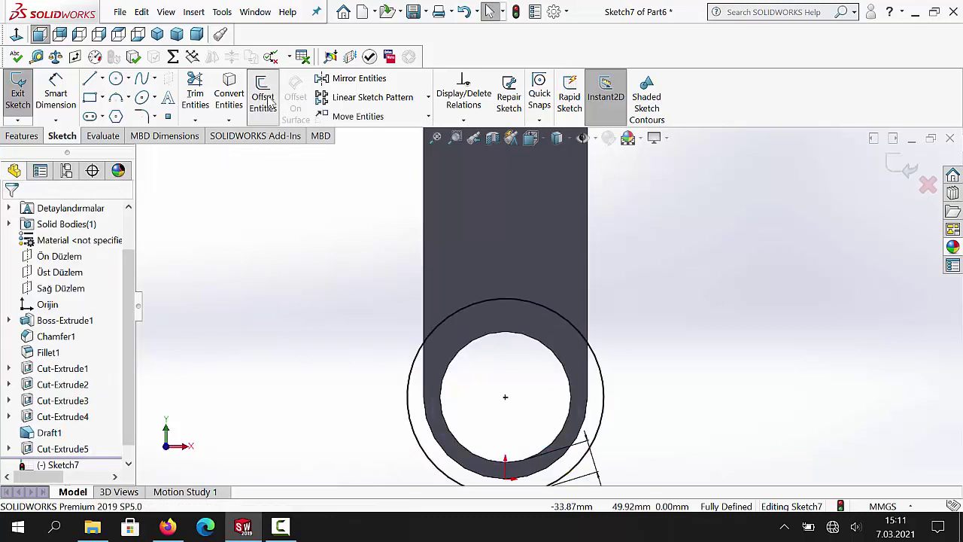
{"action": "left_click", "coordinate": [426, 275]}
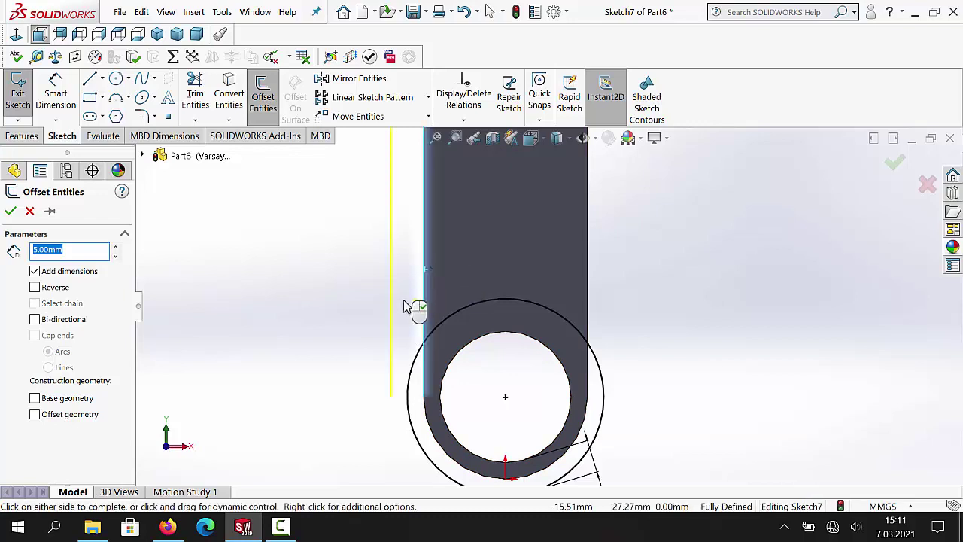
{"action": "left_click", "coordinate": [34, 287]}
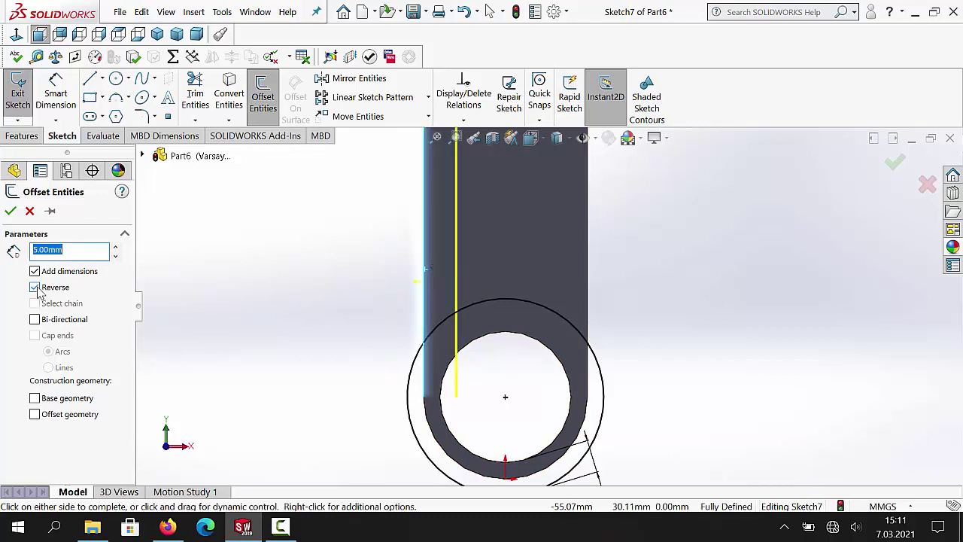
{"action": "left_click", "coordinate": [590, 300]}
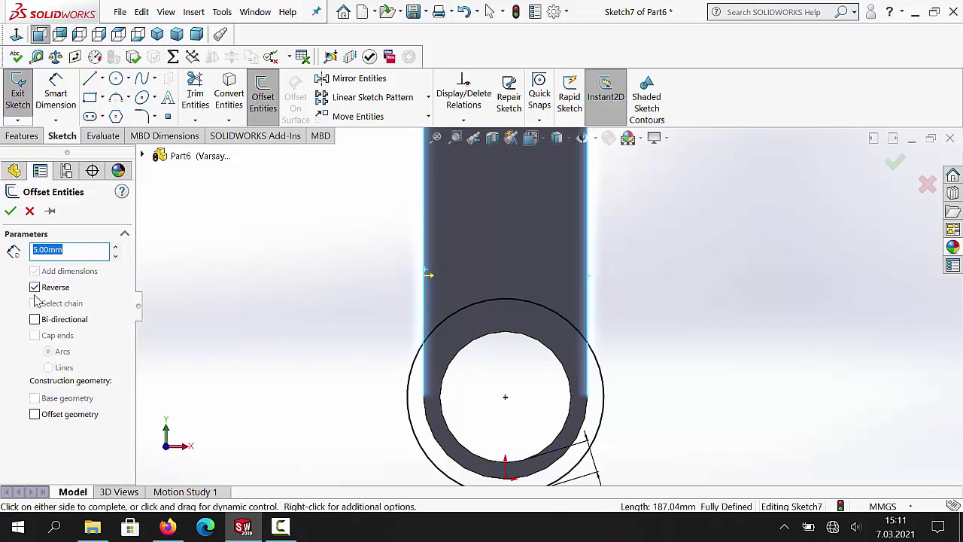
{"action": "left_click", "coordinate": [30, 213]}
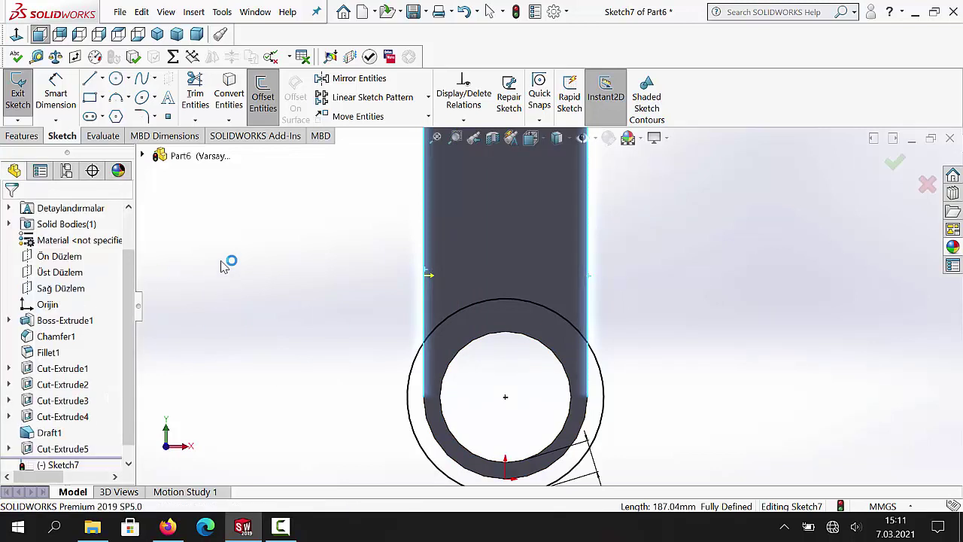
- Offset both long side edges of the handle inward by 5 mm, reversing the direction of each offset
{"action": "left_click", "coordinate": [265, 102]}
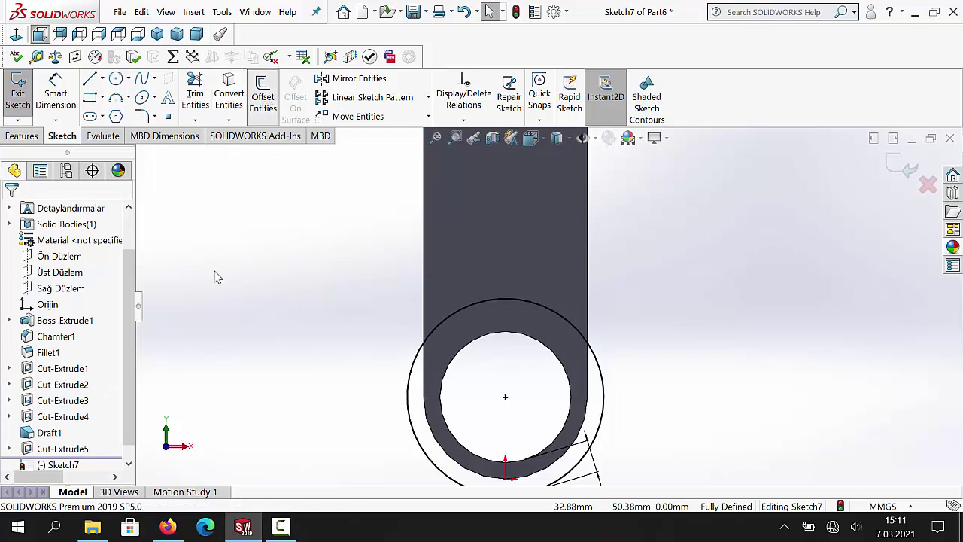
{"action": "left_click", "coordinate": [424, 277]}
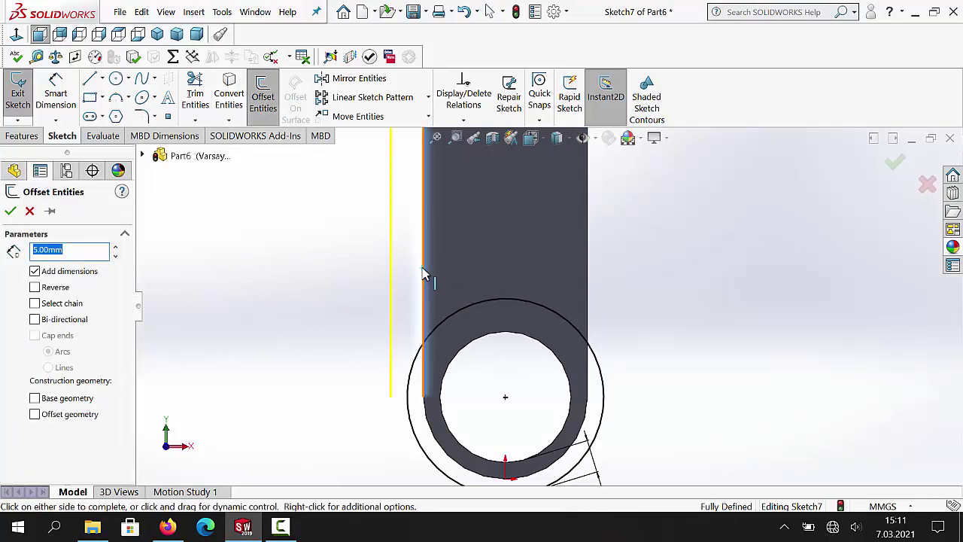
{"action": "left_click", "coordinate": [36, 287]}
{"action": "left_click", "coordinate": [9, 211]}
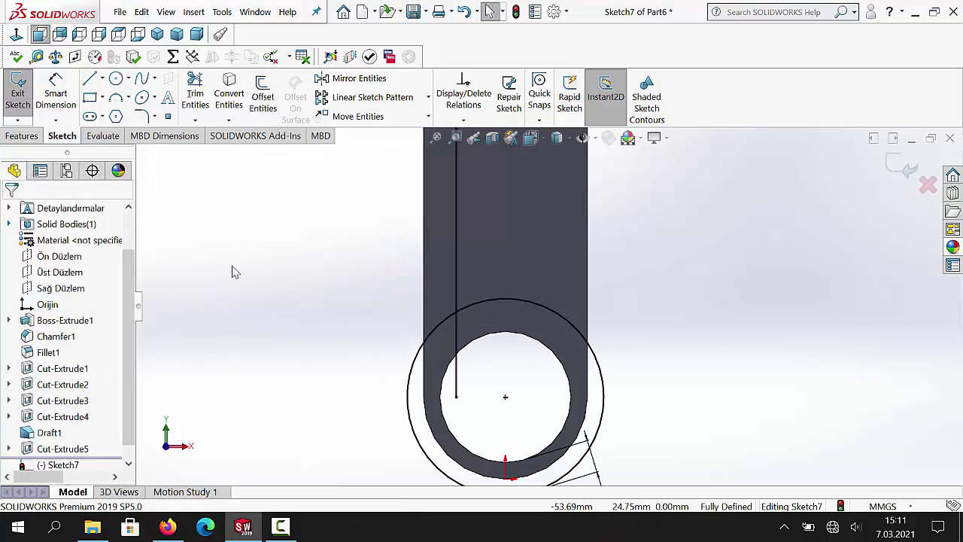
{"action": "left_click", "coordinate": [262, 98]}
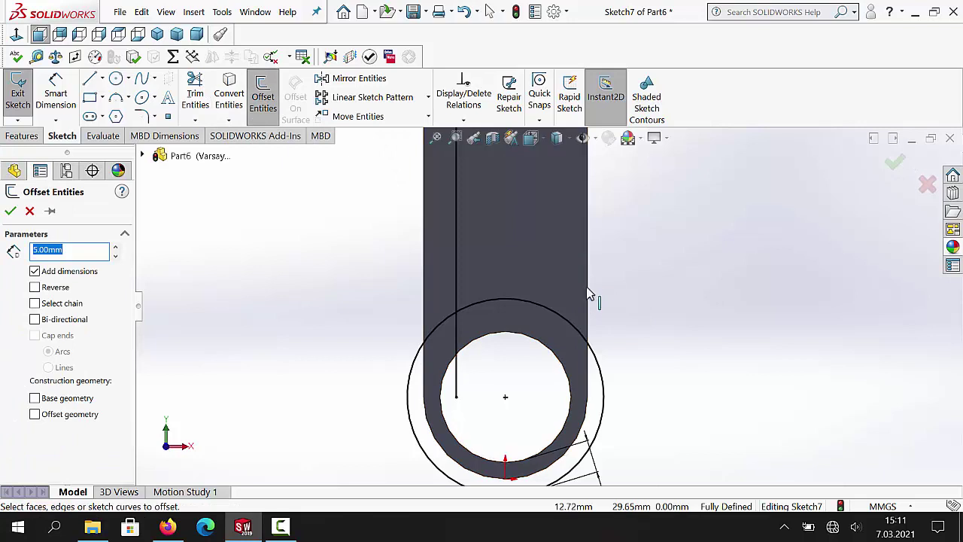
{"action": "left_click", "coordinate": [586, 310]}
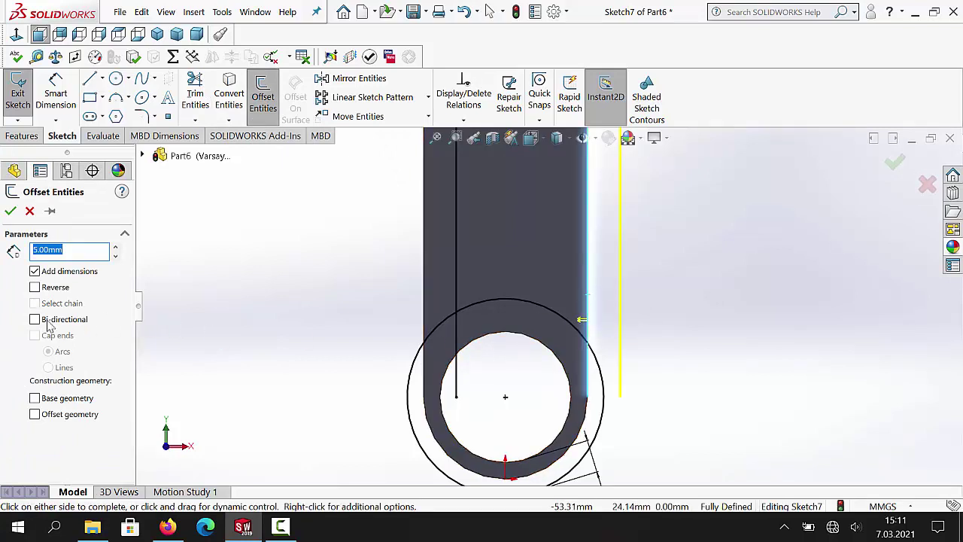
{"action": "left_click", "coordinate": [35, 288]}
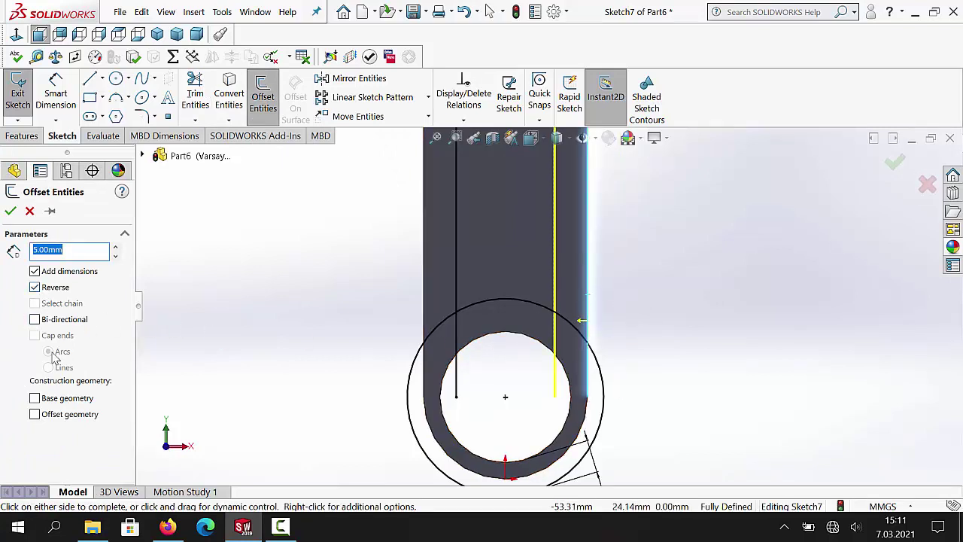
{"action": "left_click", "coordinate": [10, 212]}
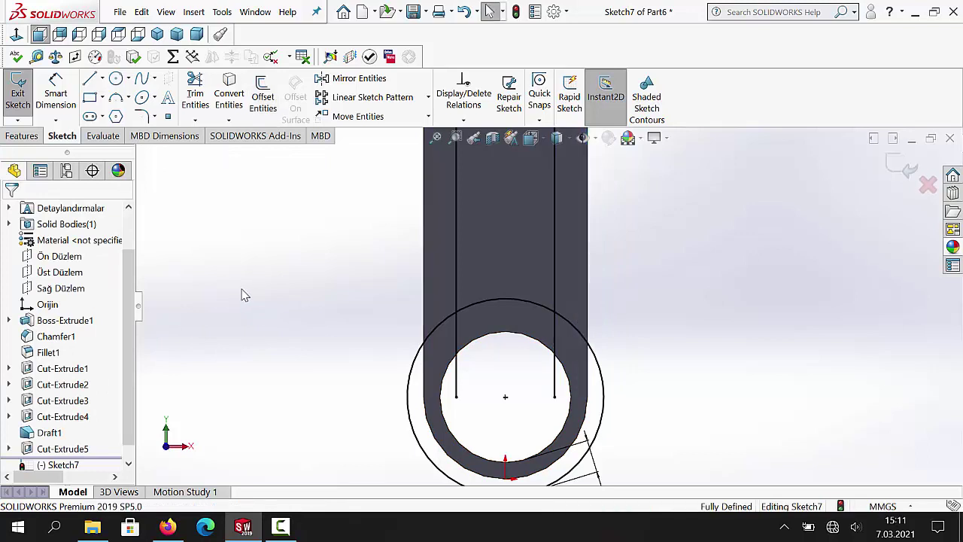
- Trim the offset circle to the arc between the two offset lines, and trim the line ends extending past it into the hole
{"action": "left_click", "coordinate": [195, 89]}
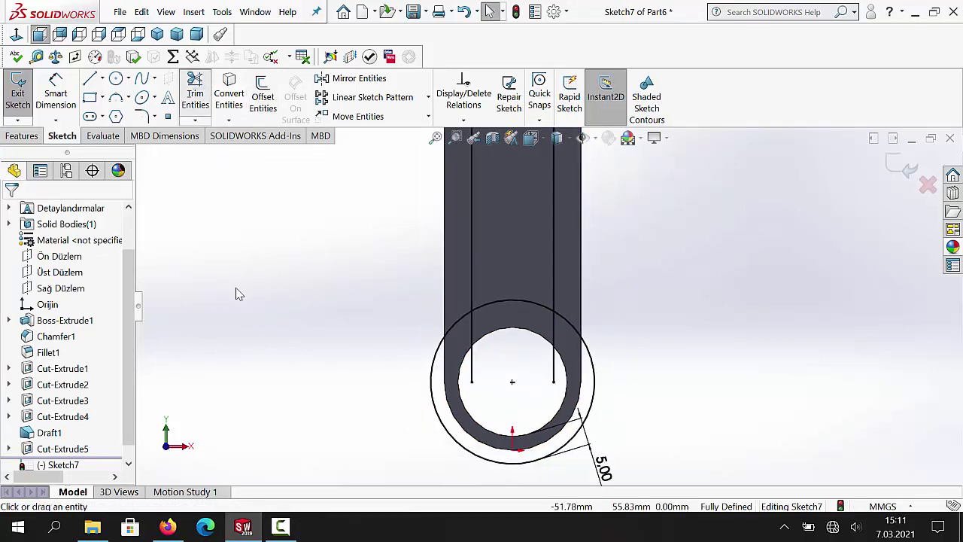
{"action": "left_click", "coordinate": [544, 458]}
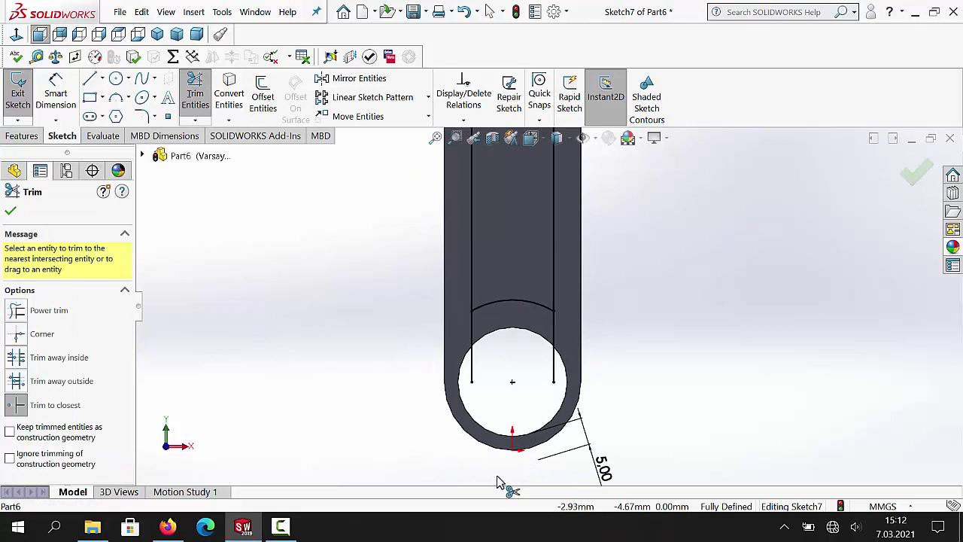
{"action": "left_click", "coordinate": [475, 375]}
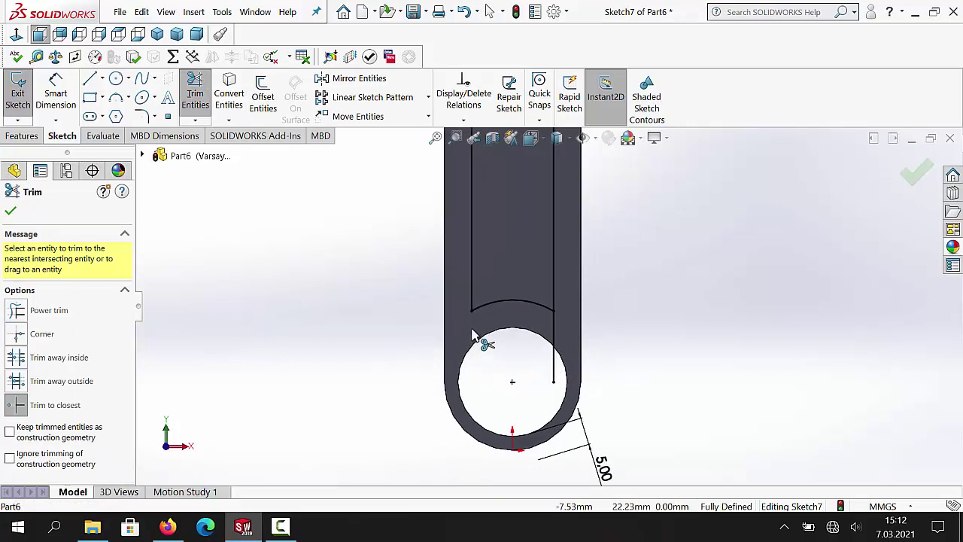
{"action": "left_click", "coordinate": [554, 339]}
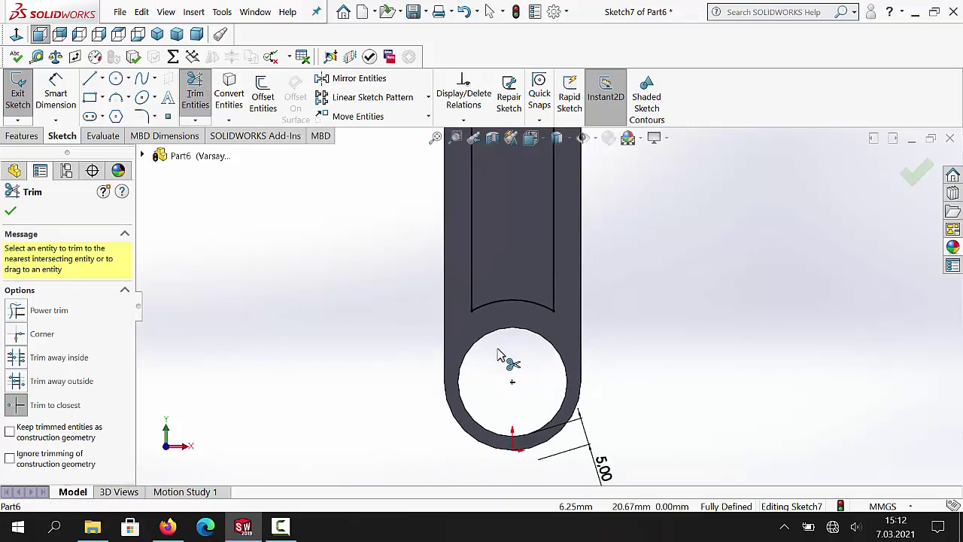
{"action": "left_click", "coordinate": [11, 213]}
- Join the two offset lines' ends near the wrench head with a three-point semicircular arc of about 7.5 mm radius and close the sketch
{"action": "scroll", "coordinate": [550, 187], "scroll_direction": "up", "scroll_amount": 8}
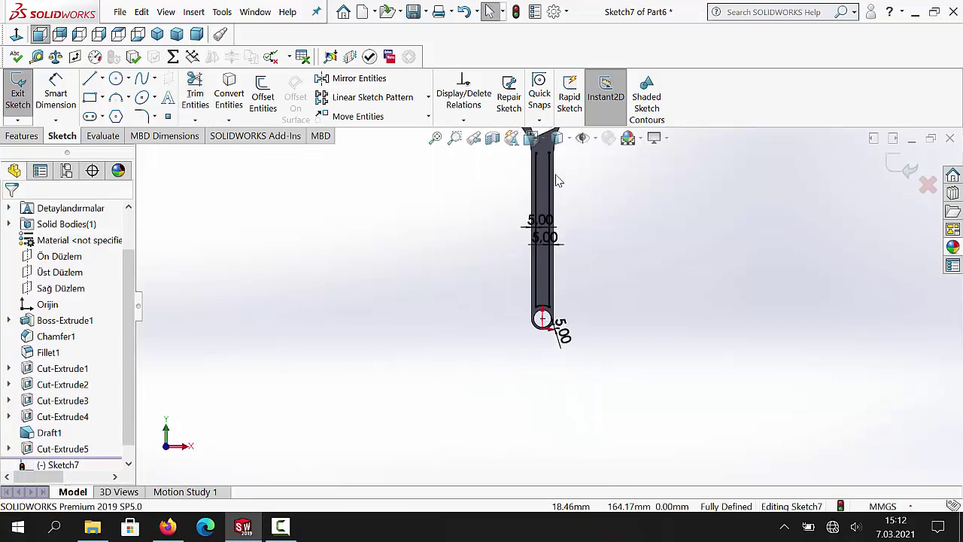
{"action": "scroll", "coordinate": [564, 224], "scroll_direction": "down", "scroll_amount": 8}
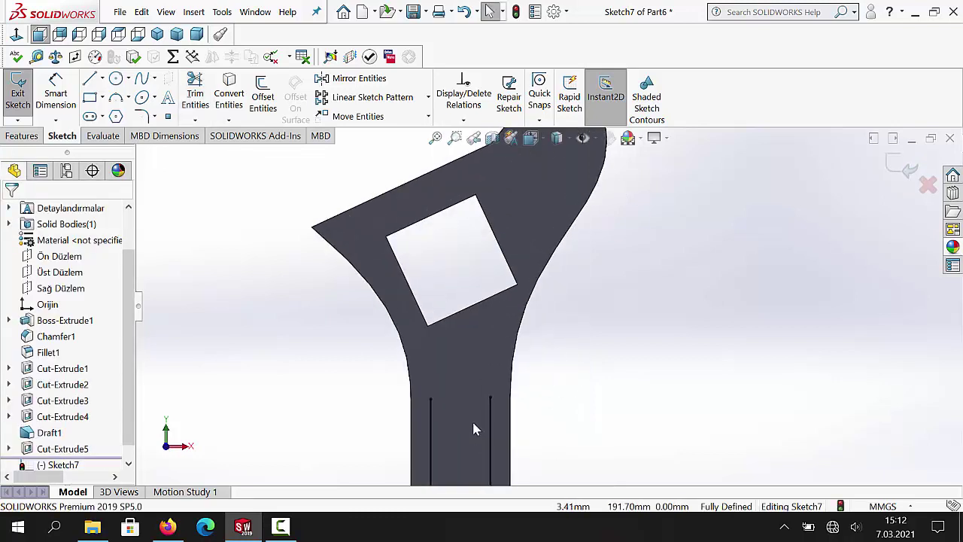
{"action": "scroll", "coordinate": [474, 429], "scroll_direction": "down", "scroll_amount": 2}
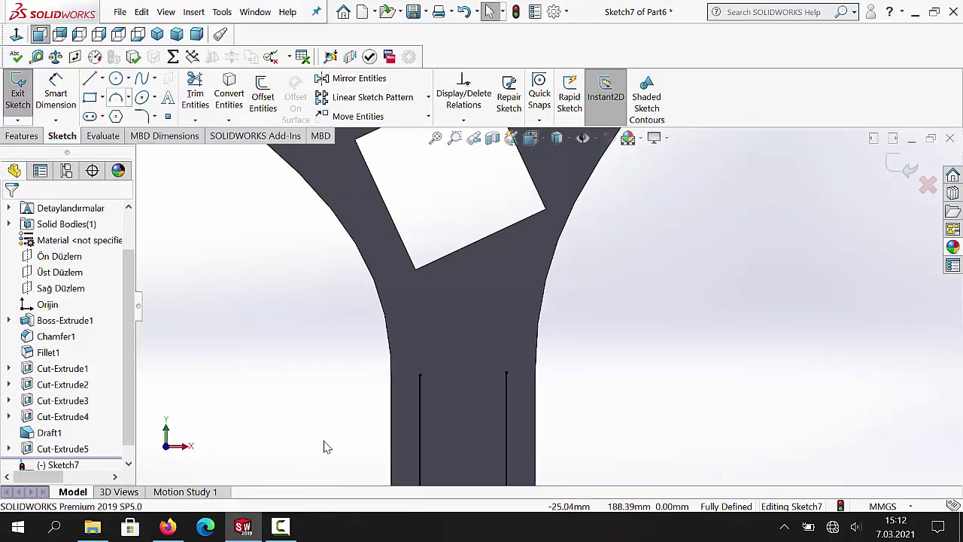
{"action": "left_click", "coordinate": [115, 97]}
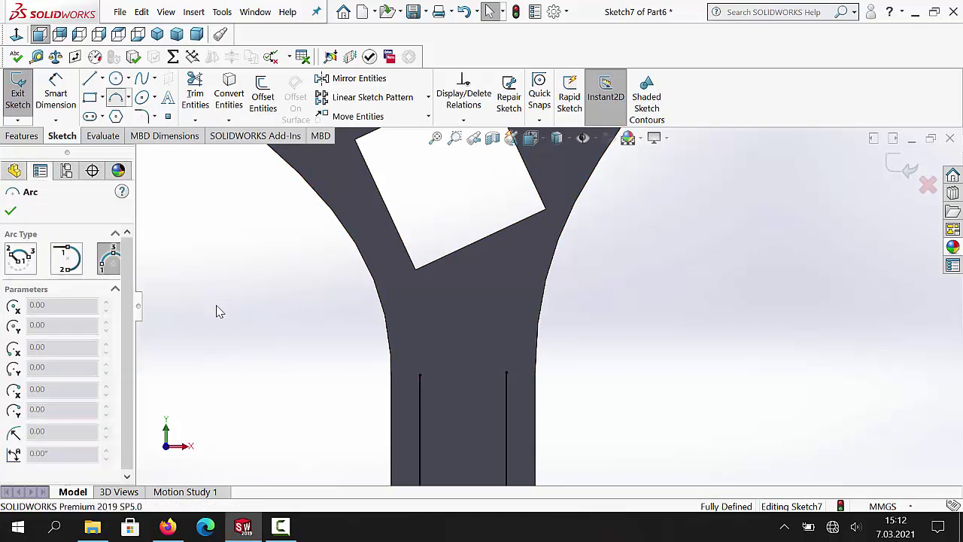
{"action": "left_click", "coordinate": [421, 376]}
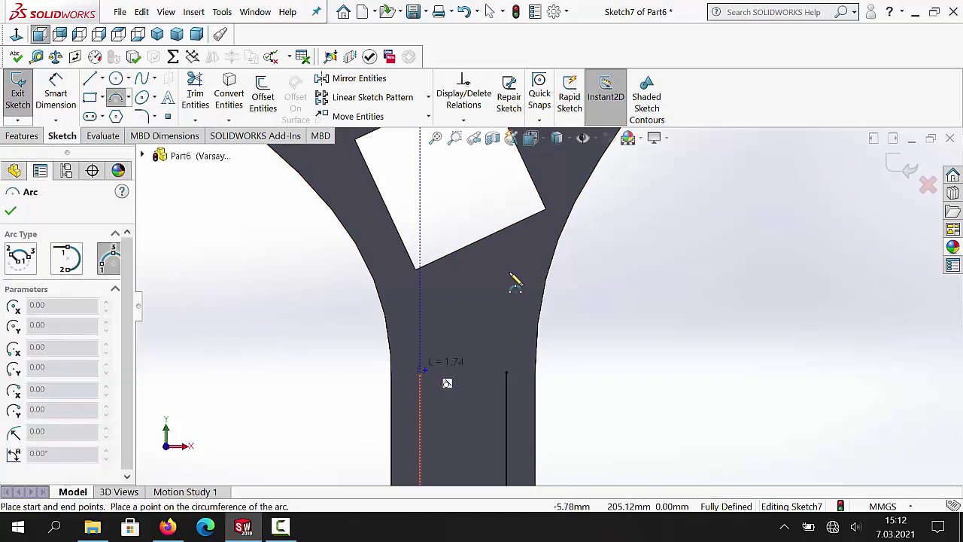
{"action": "left_click", "coordinate": [506, 373]}
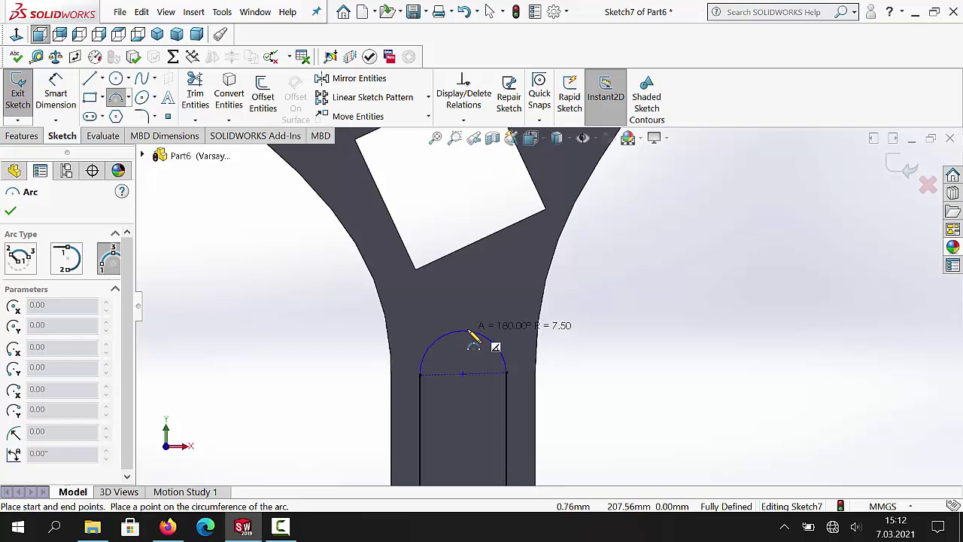
{"action": "left_click", "coordinate": [468, 332]}
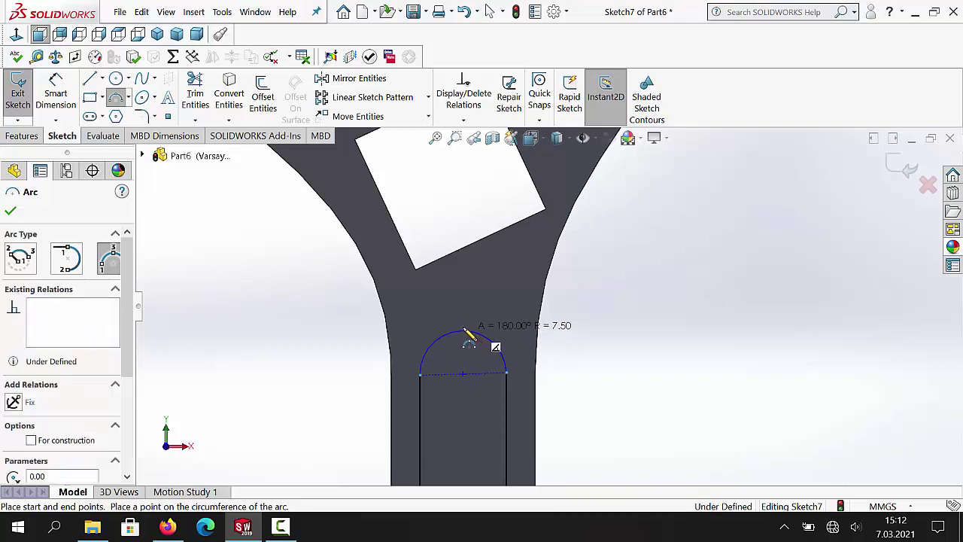
{"action": "left_click", "coordinate": [11, 211]}
{"action": "left_click", "coordinate": [25, 96]}
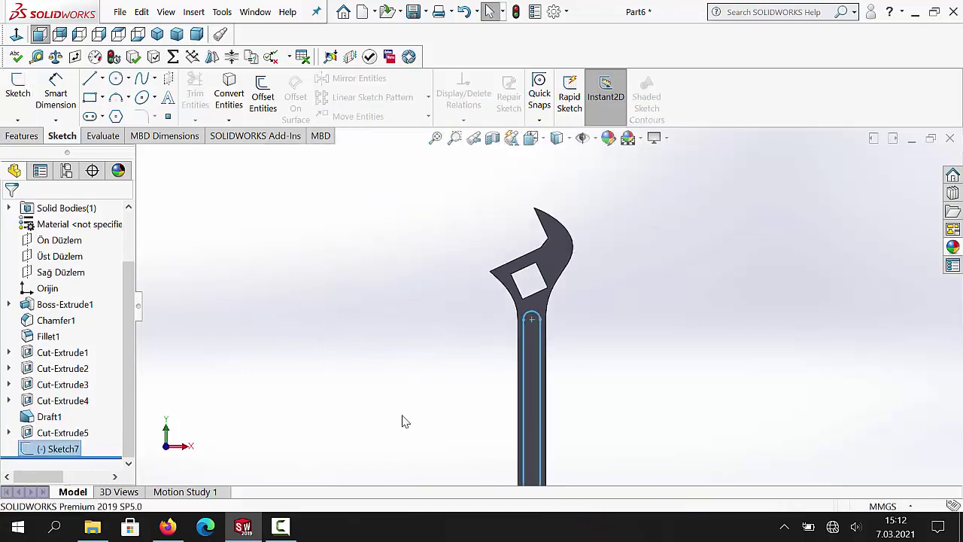
- Cut the closed slot profile into the handle face with a Blind Extruded Cut 2 mm deep
{"action": "scroll", "coordinate": [538, 378], "scroll_direction": "down", "scroll_amount": 4}
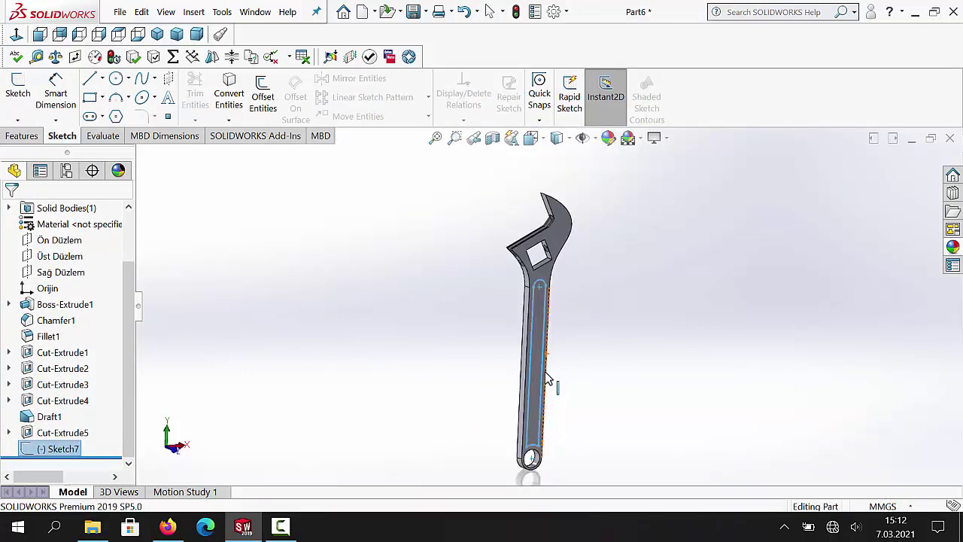
{"action": "left_click", "coordinate": [24, 137]}
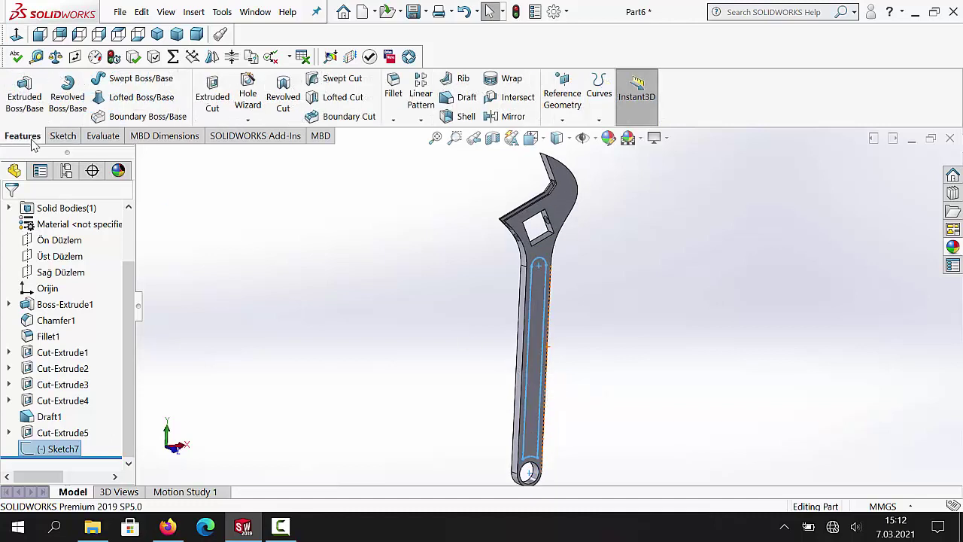
{"action": "left_click", "coordinate": [212, 95]}
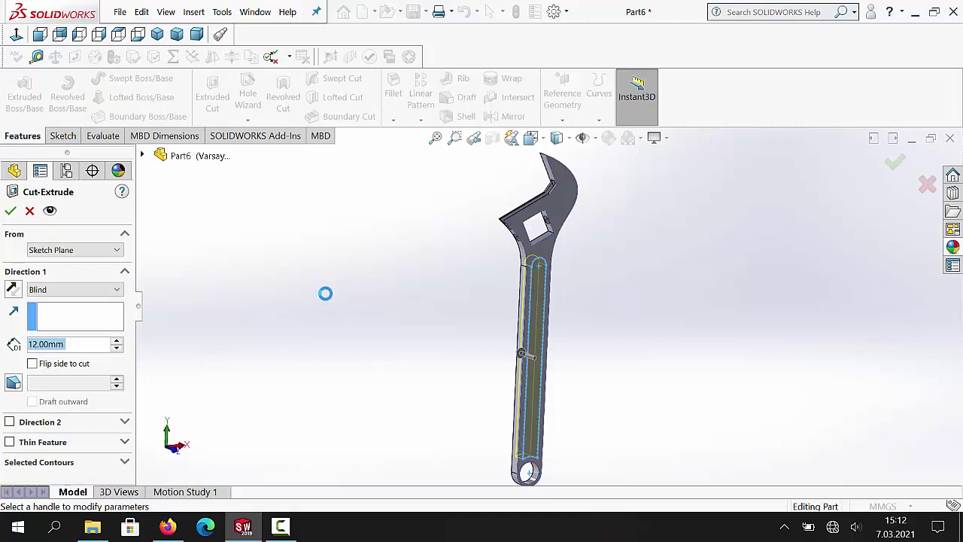
{"action": "type", "text": "2"}
{"action": "key", "text": "Return"}
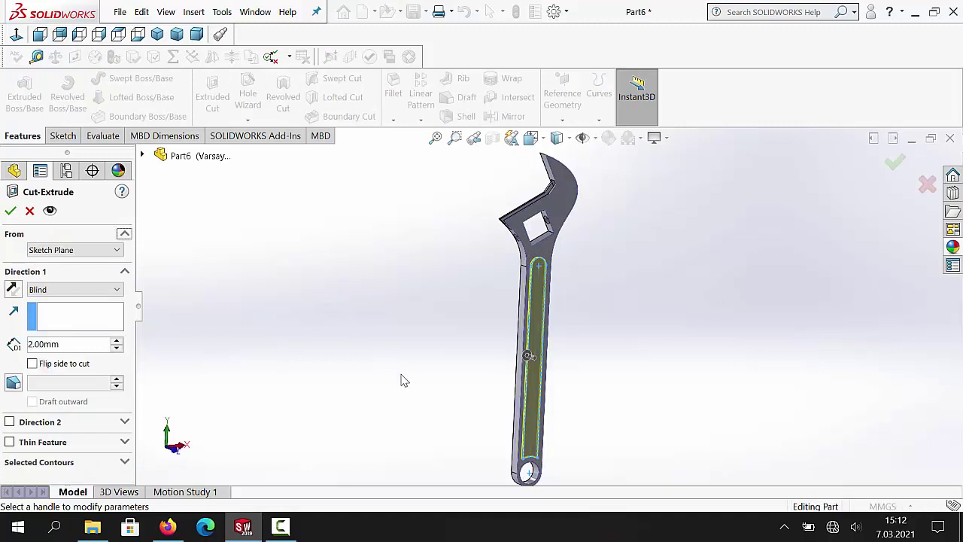
{"action": "left_click", "coordinate": [9, 213]}
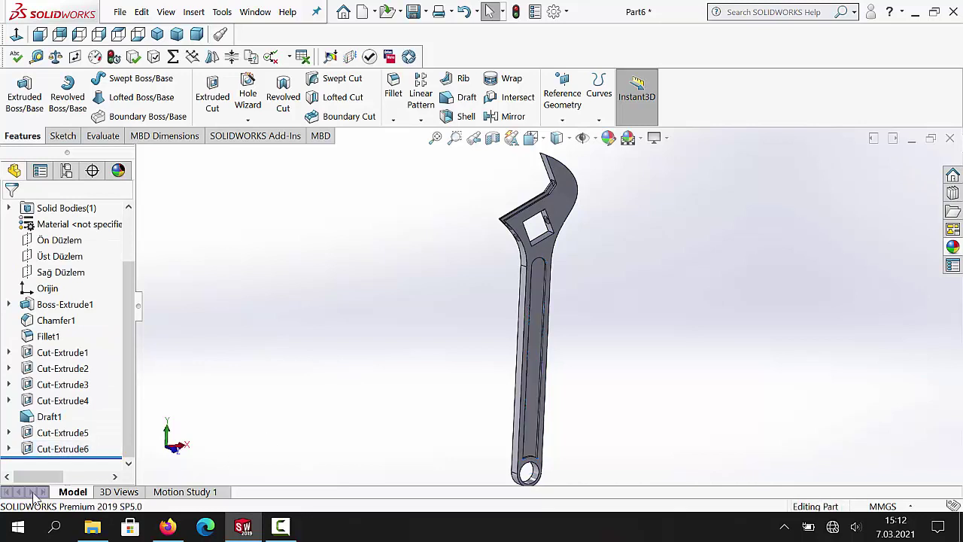
- Mirror the handle recess cut about the front plane (Ön Düzlem) to the opposite face
{"action": "left_click", "coordinate": [76, 450]}
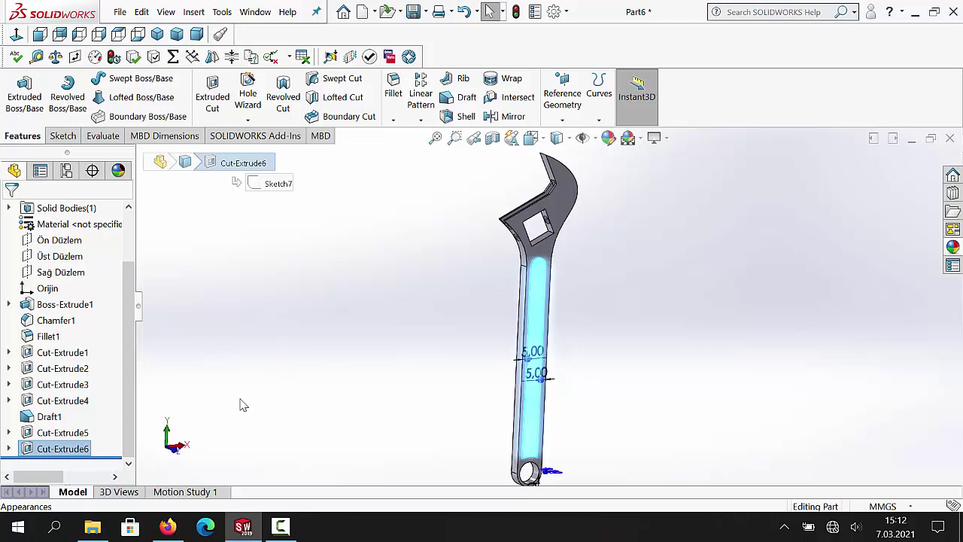
{"action": "left_click", "coordinate": [512, 116]}
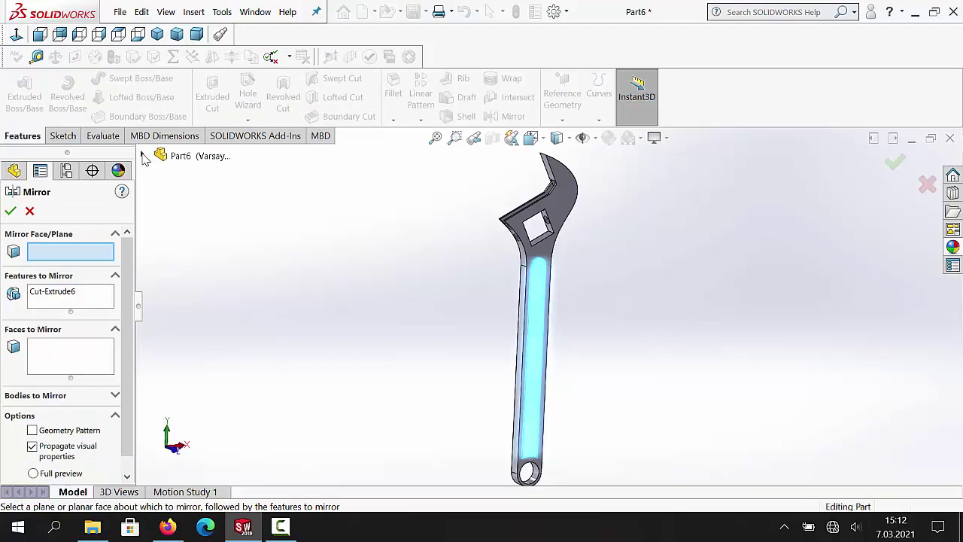
{"action": "middle_click_drag", "start_coordinate": [612, 409], "coordinate": [525, 429]}
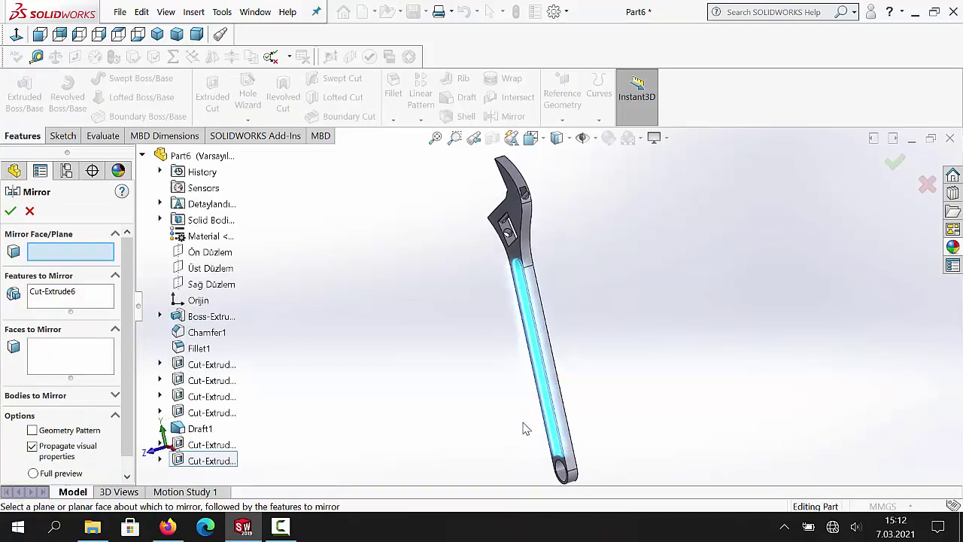
{"action": "left_click", "coordinate": [223, 259]}
{"action": "middle_click_drag", "start_coordinate": [647, 326], "coordinate": [611, 351]}
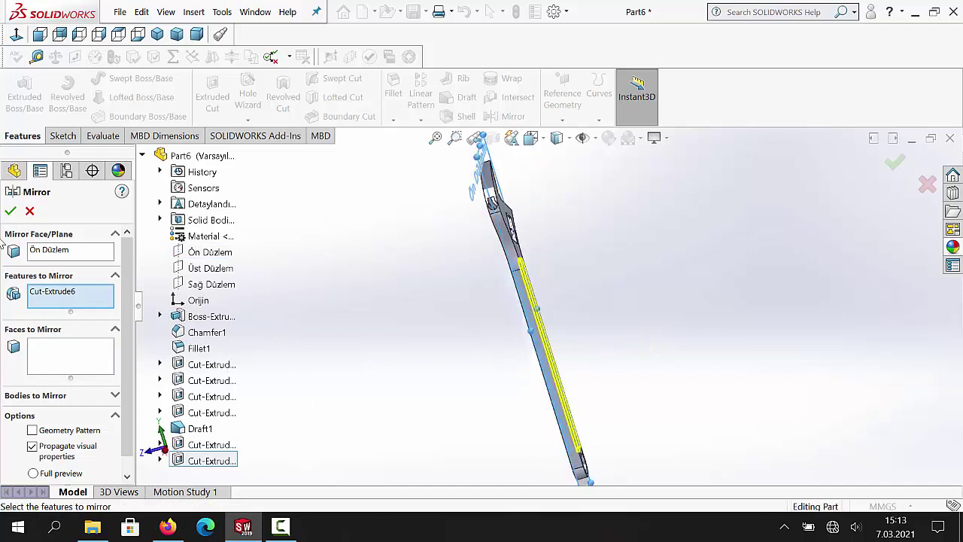
{"action": "left_click", "coordinate": [11, 211]}
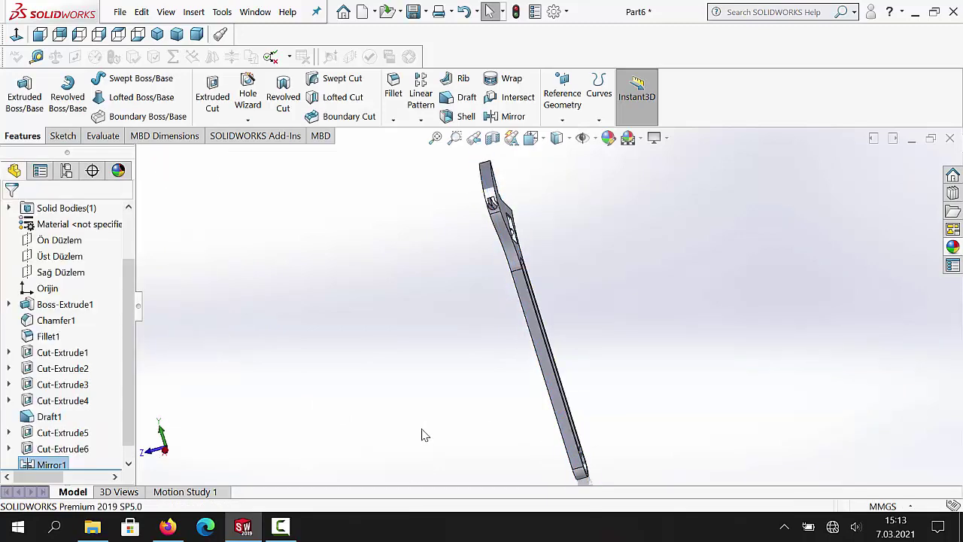
{"action": "middle_click_drag", "start_coordinate": [431, 435], "coordinate": [555, 369]}
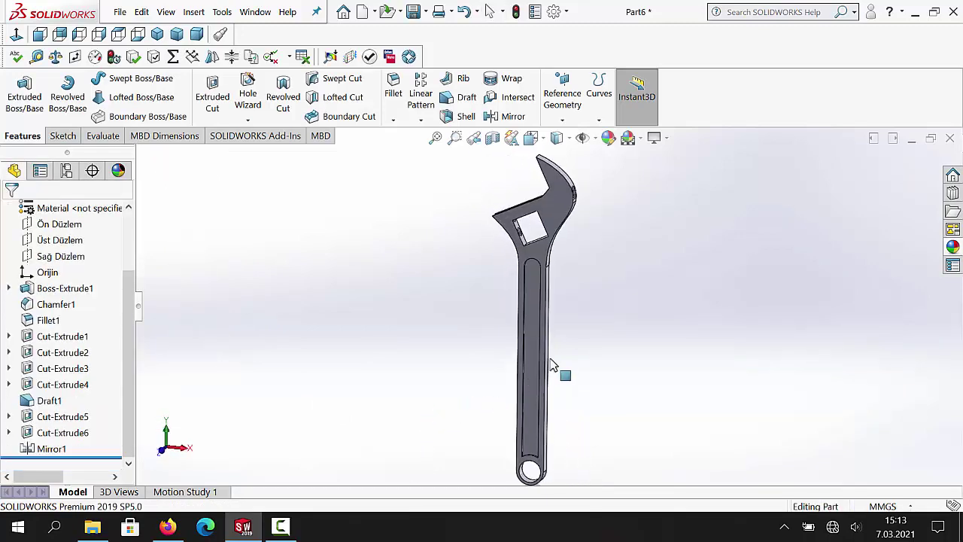
{"action": "scroll", "coordinate": [598, 464], "scroll_direction": "up", "scroll_amount": 3}
{"action": "scroll", "coordinate": [572, 435], "scroll_direction": "down", "scroll_amount": 1}
{"action": "scroll", "coordinate": [548, 391], "scroll_direction": "up", "scroll_amount": 2}
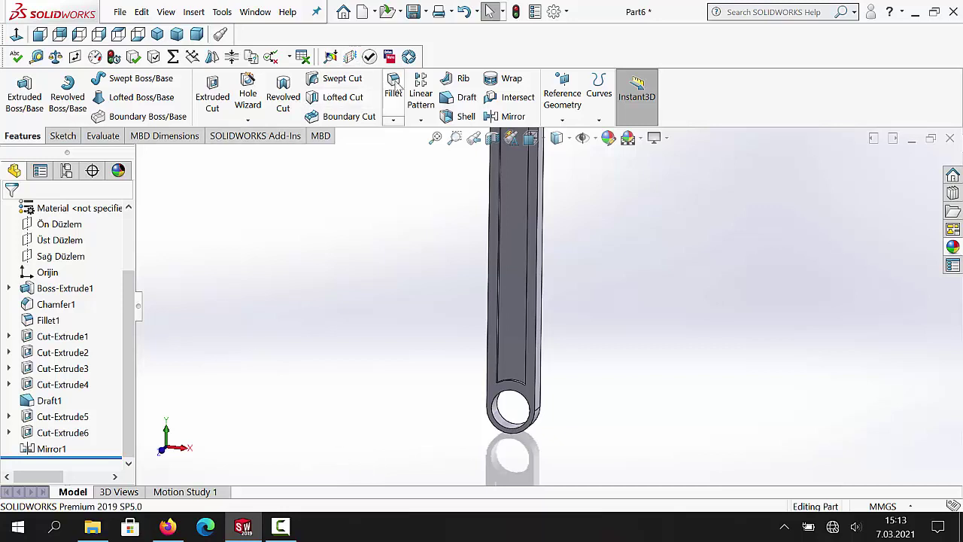
{"action": "left_click", "coordinate": [394, 85]}
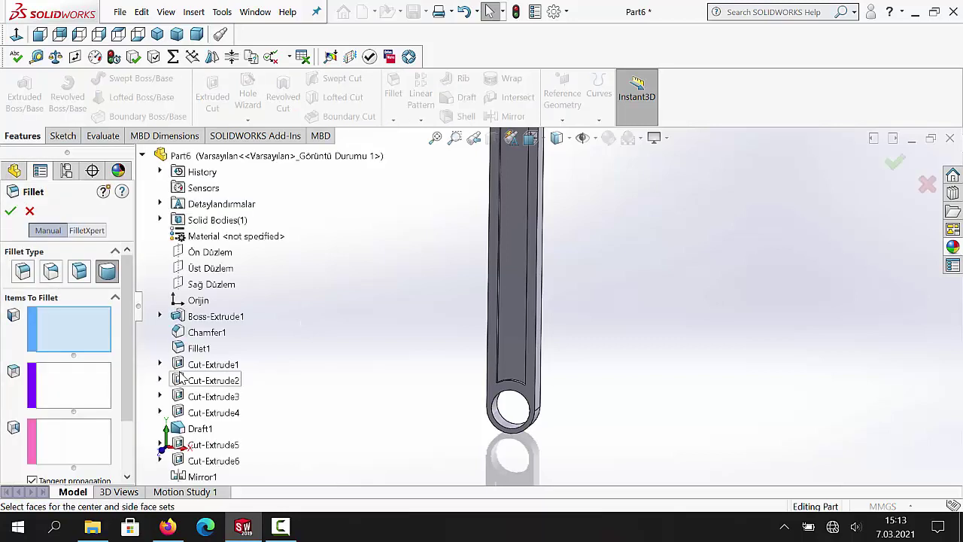
{"action": "left_click", "coordinate": [23, 272]}
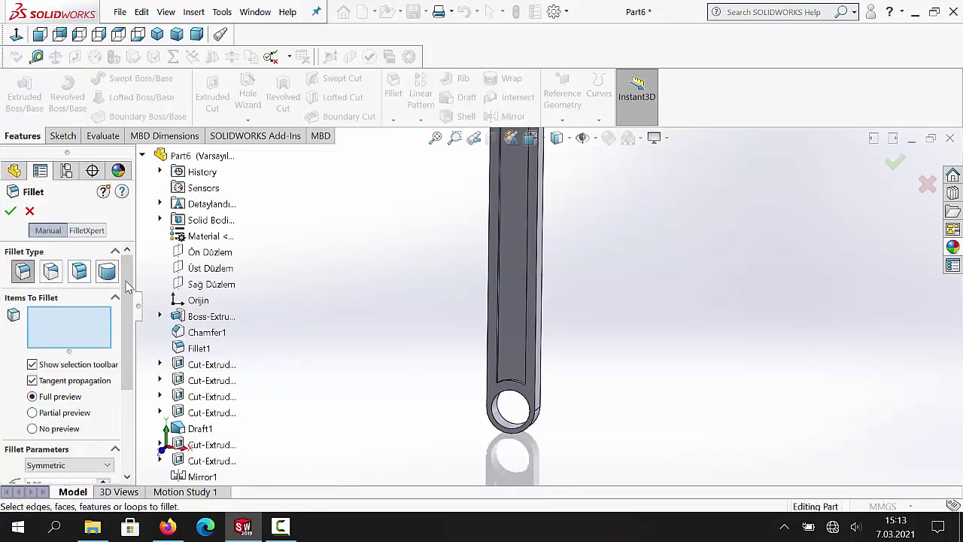
{"action": "left_click_drag", "start_coordinate": [125, 280], "coordinate": [129, 376]}
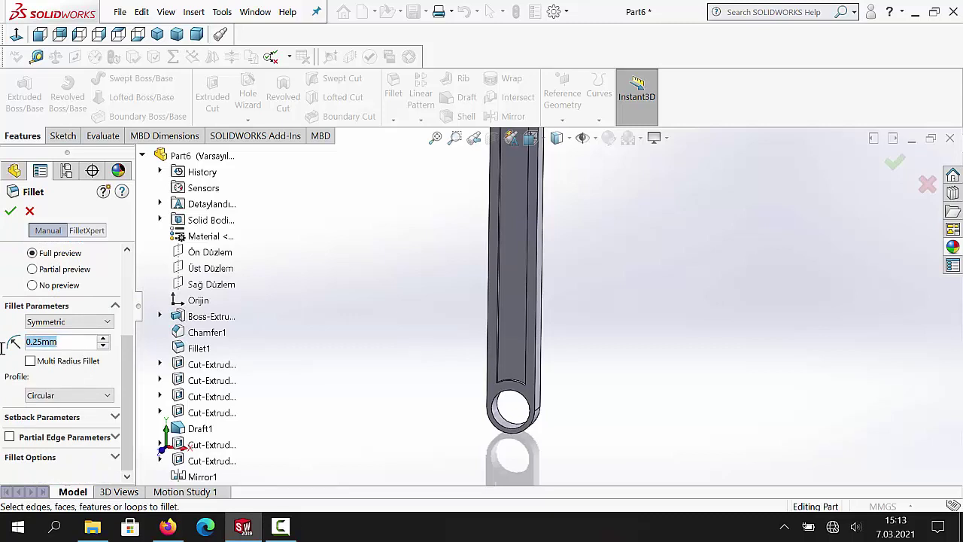
{"action": "type", "text": "2"}
{"action": "key", "text": "Return"}
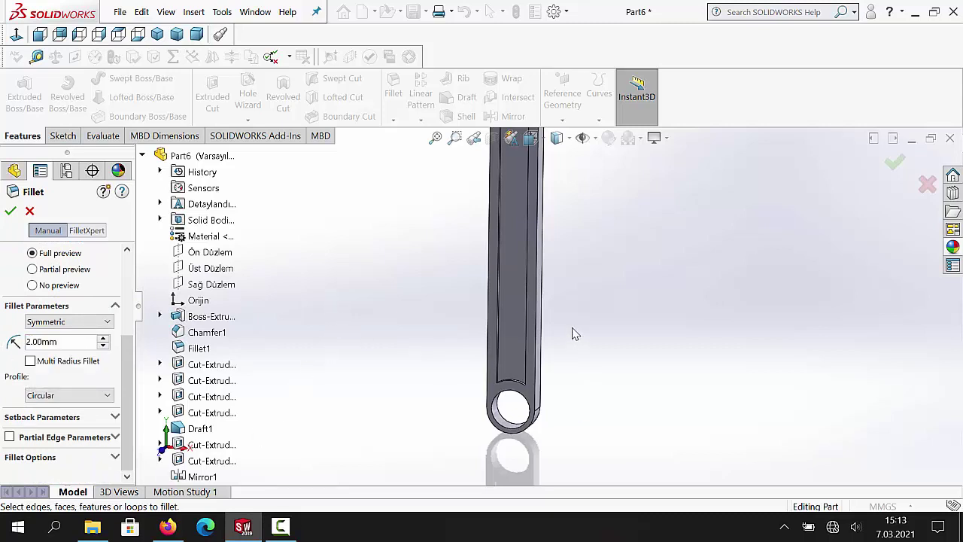
{"action": "scroll", "coordinate": [574, 333], "scroll_direction": "down", "scroll_amount": 2}
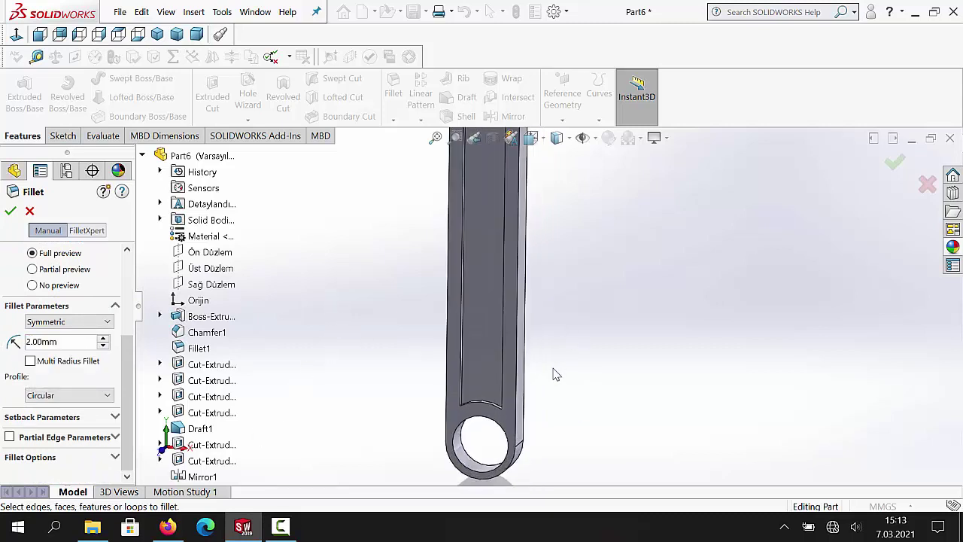
{"action": "left_click", "coordinate": [519, 395]}
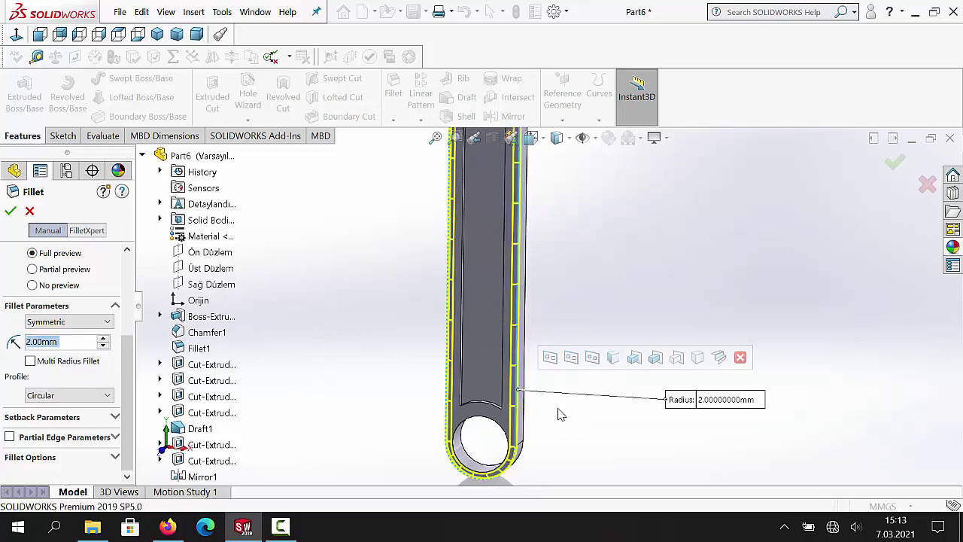
{"action": "mouse_move", "coordinate": [577, 436]}
{"action": "middle_mouse_down"}
{"action": "mouse_move", "coordinate": [547, 434]}
{"action": "mouse_move", "coordinate": [577, 426]}
{"action": "middle_mouse_up"}
{"action": "scroll", "coordinate": [499, 370], "scroll_direction": "down", "scroll_amount": 3}
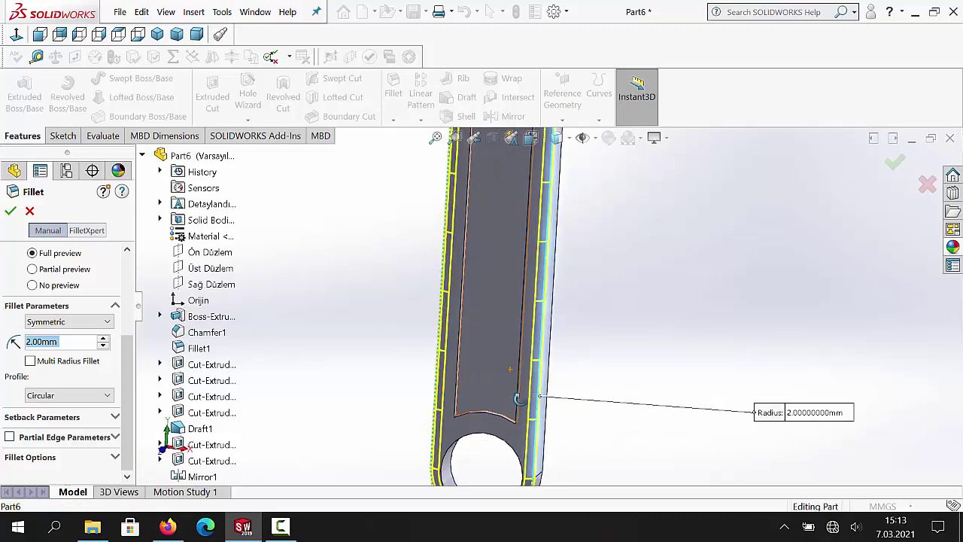
{"action": "middle_click_drag", "start_coordinate": [518, 399], "coordinate": [527, 406]}
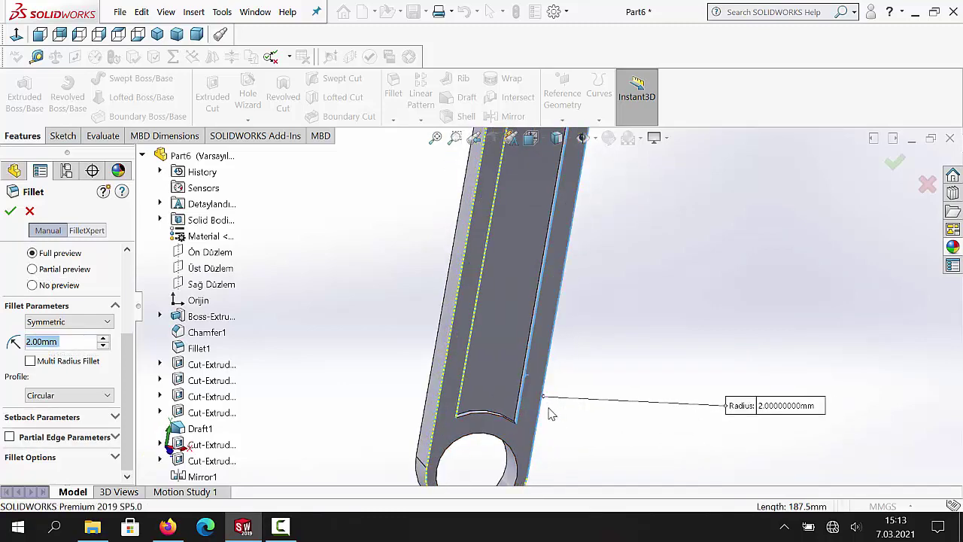
{"action": "middle_click_drag", "start_coordinate": [549, 413], "coordinate": [534, 413]}
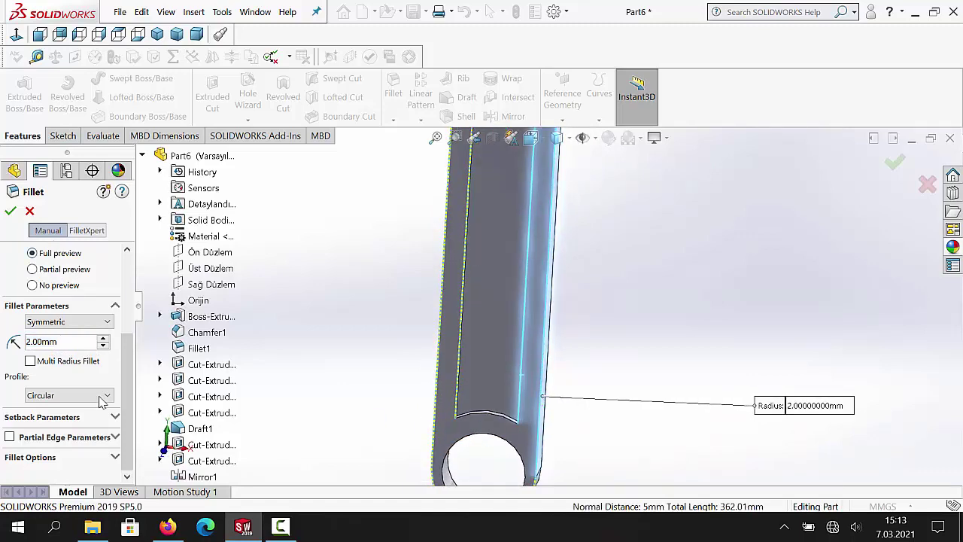
{"action": "left_click", "coordinate": [29, 212]}
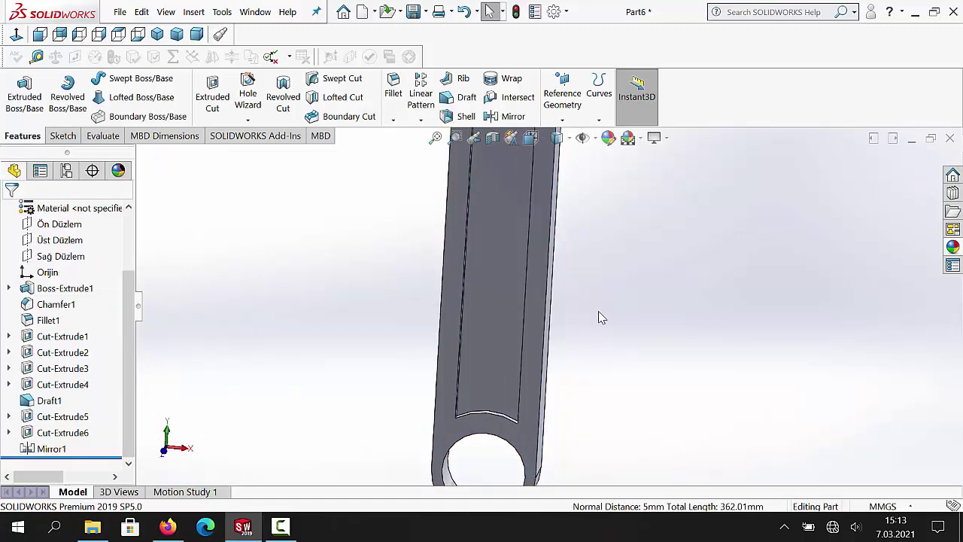
- Fillet the handle's outer perimeter edges on both faces with a constant size radius of 0.25 mm
{"action": "middle_click_drag", "start_coordinate": [447, 204], "coordinate": [417, 237]}
{"action": "left_click", "coordinate": [395, 89]}
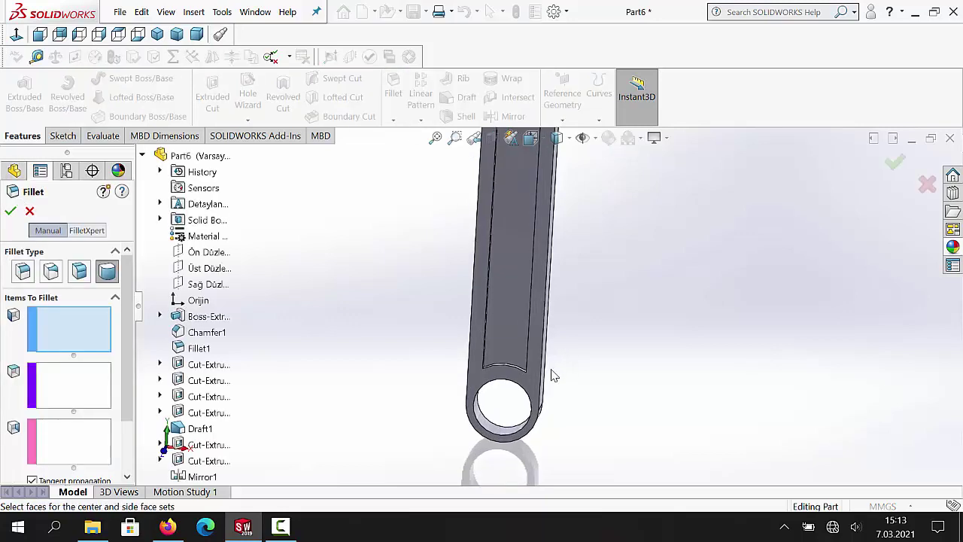
{"action": "left_click", "coordinate": [26, 274]}
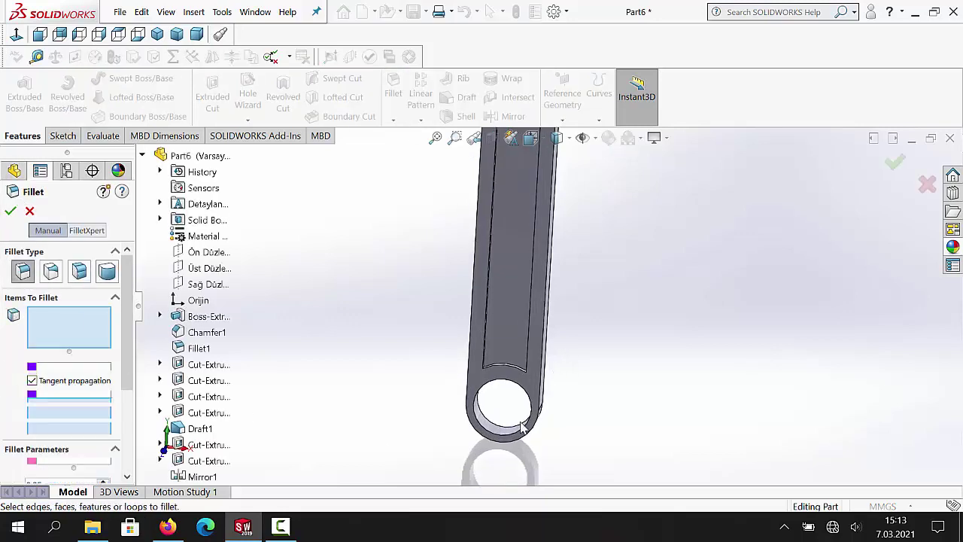
{"action": "left_click", "coordinate": [542, 375]}
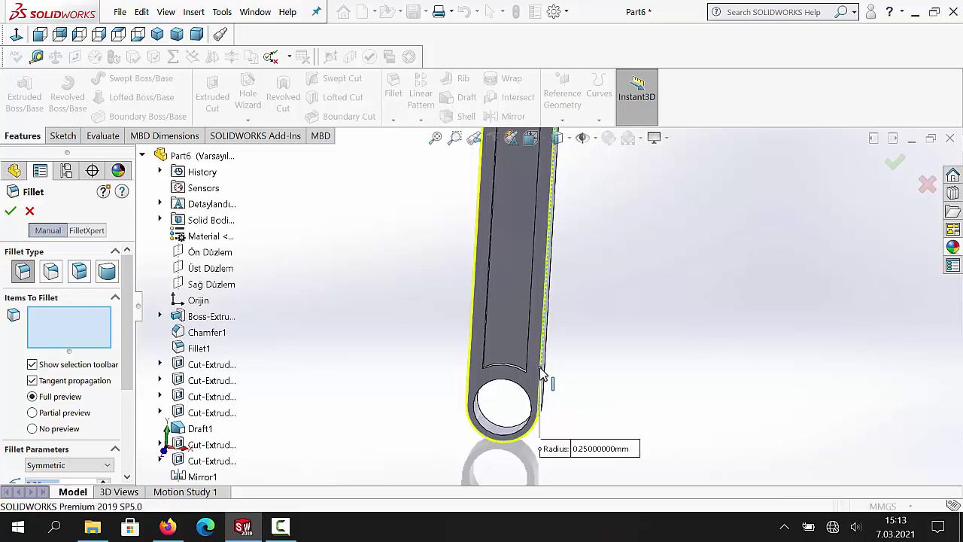
{"action": "middle_click_drag", "start_coordinate": [589, 406], "coordinate": [482, 439]}
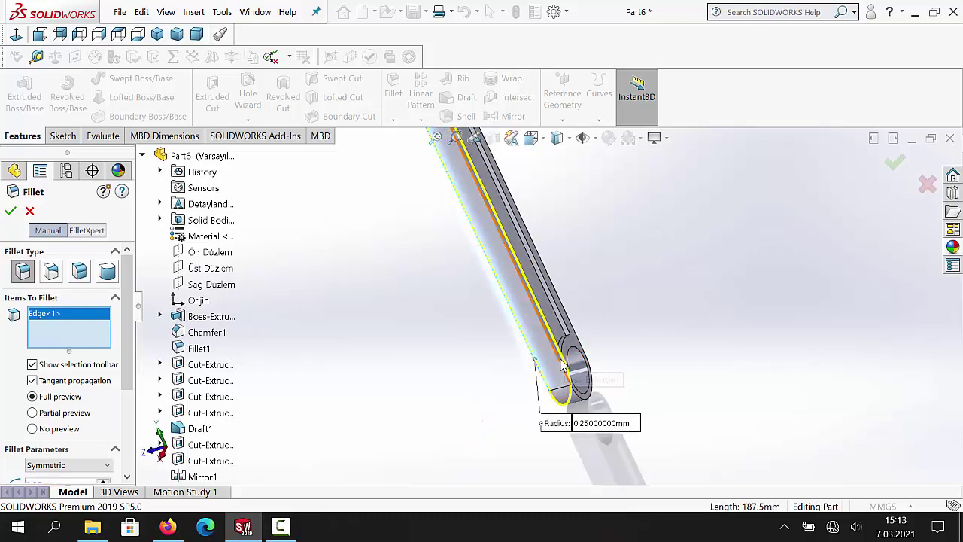
{"action": "scroll", "coordinate": [572, 369], "scroll_direction": "down", "scroll_amount": 4}
{"action": "scroll", "coordinate": [574, 366], "scroll_direction": "down", "scroll_amount": 1}
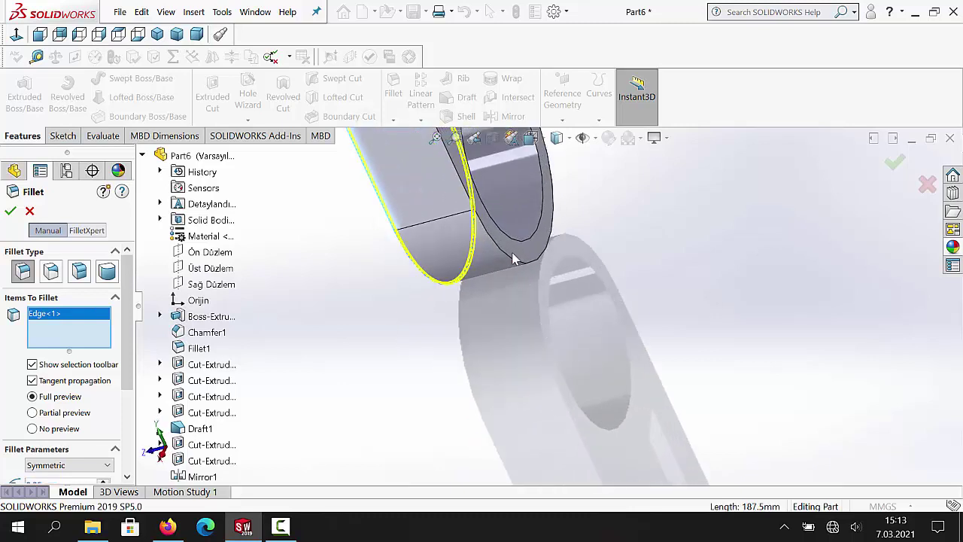
{"action": "left_click", "coordinate": [512, 264]}
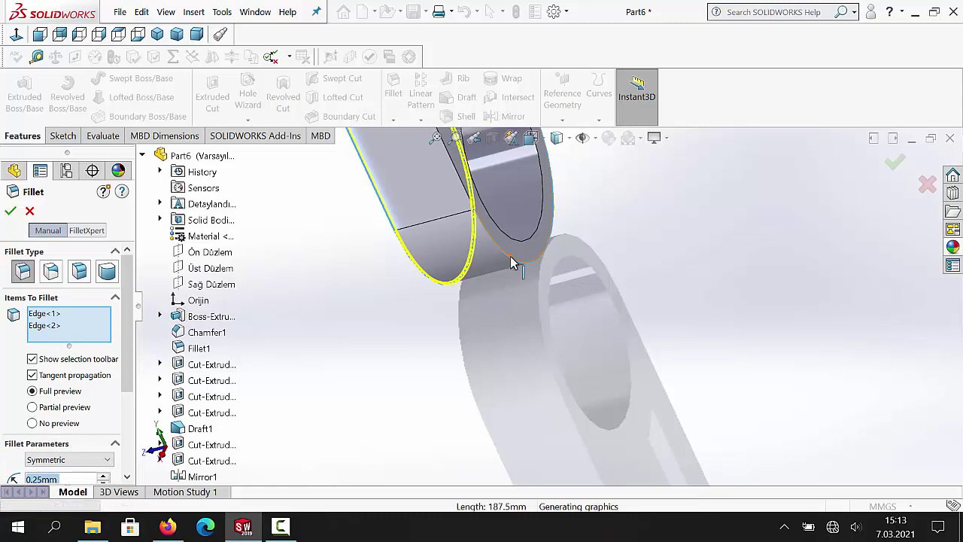
{"action": "left_click", "coordinate": [12, 213]}
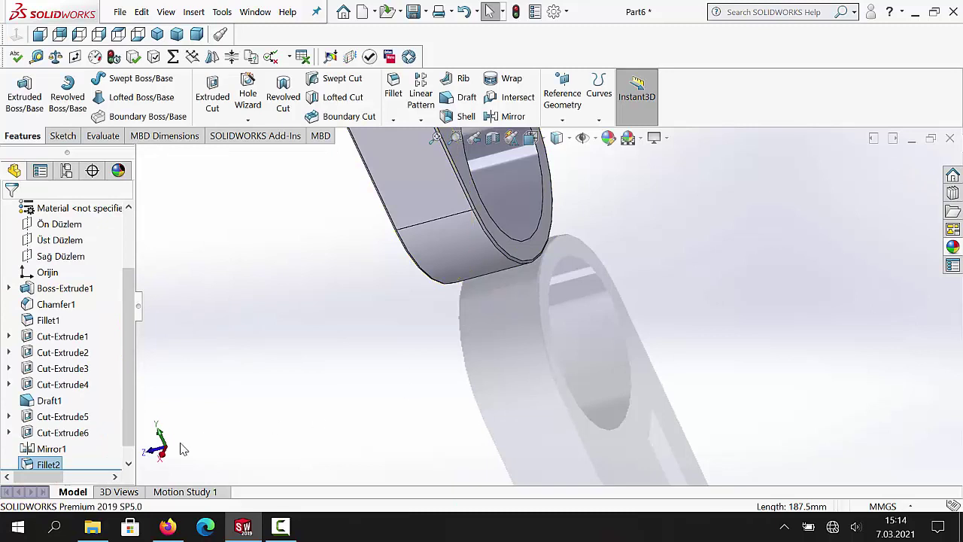
- Edit the fillet on the handle's outer perimeter edges and set its radius to 2 mm
{"action": "right_click", "coordinate": [48, 466]}
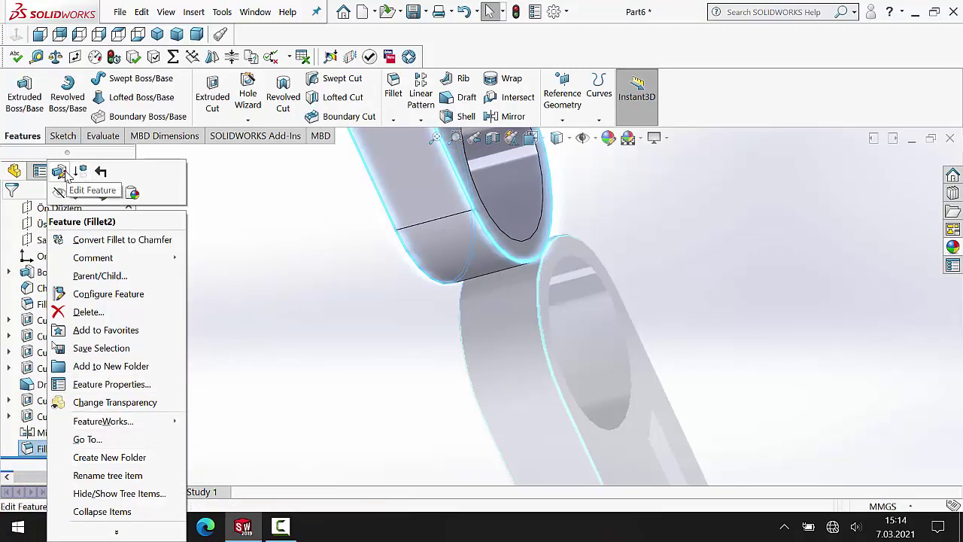
{"action": "key", "text": "Escape"}
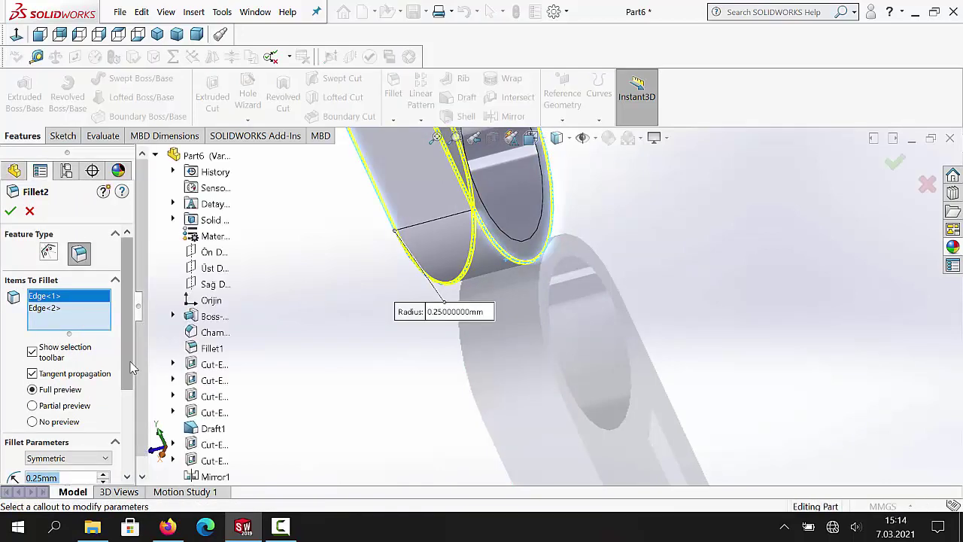
{"action": "scroll", "coordinate": [97, 359], "scroll_direction": "down", "scroll_amount": 5}
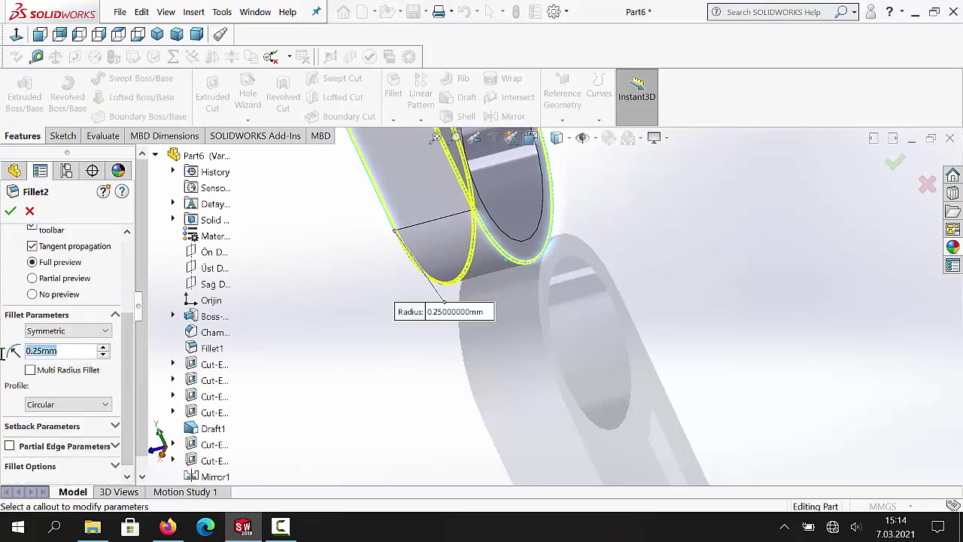
{"action": "type", "text": "2"}
{"action": "key", "text": "Return"}
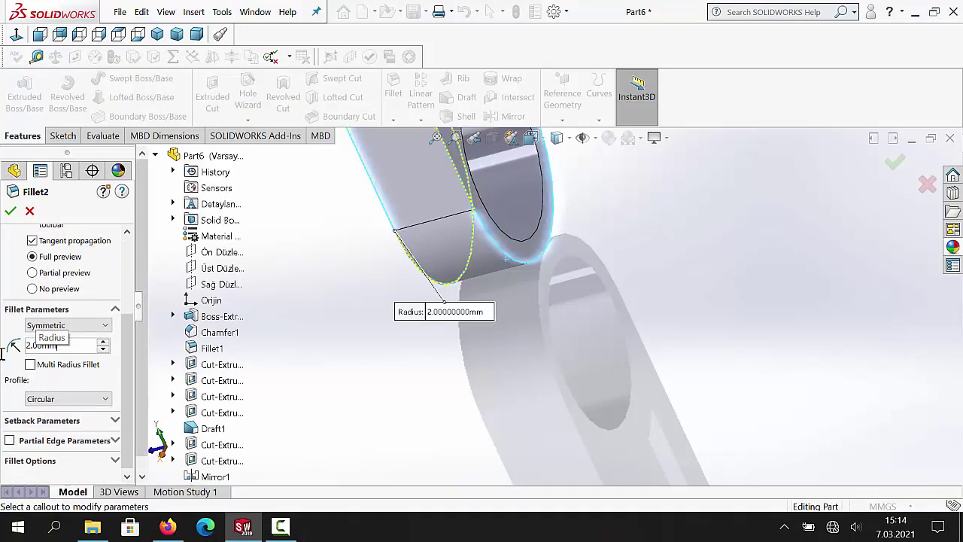
{"action": "left_click", "coordinate": [10, 213]}
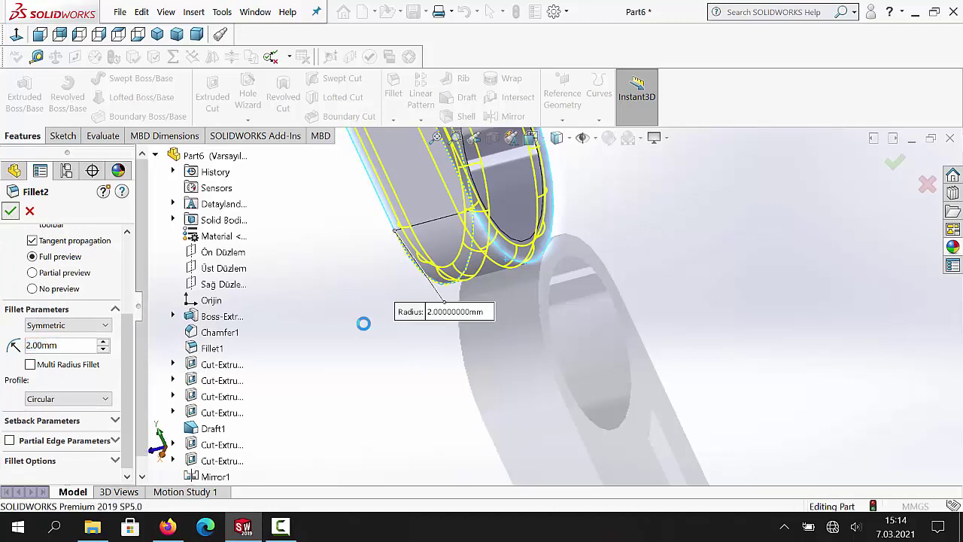
- Start a 2 mm constant size fillet and select the full rim edge loop of the recess on one handle face
{"action": "scroll", "coordinate": [489, 260], "scroll_direction": "up", "scroll_amount": 4}
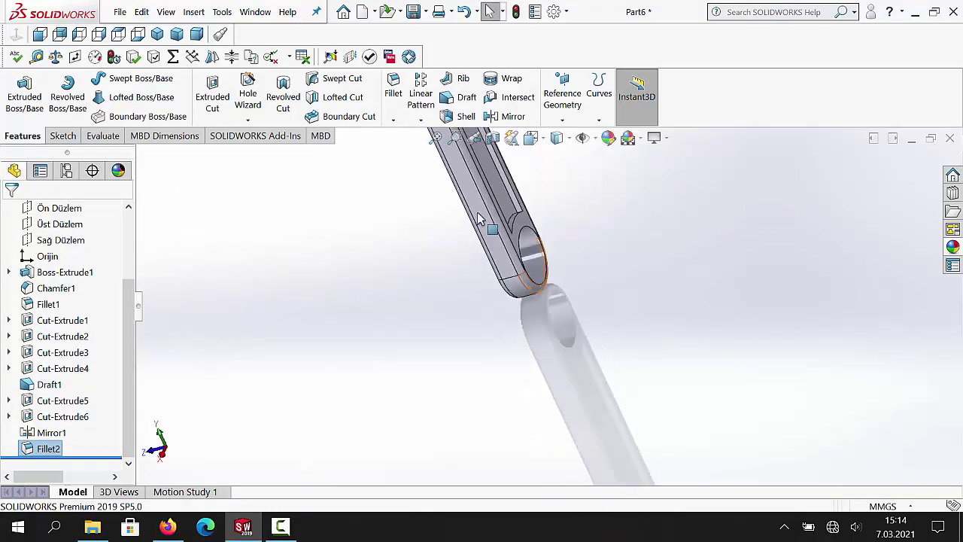
{"action": "middle_click_drag", "start_coordinate": [546, 216], "coordinate": [547, 233]}
{"action": "scroll", "coordinate": [547, 253], "scroll_direction": "down", "scroll_amount": 6}
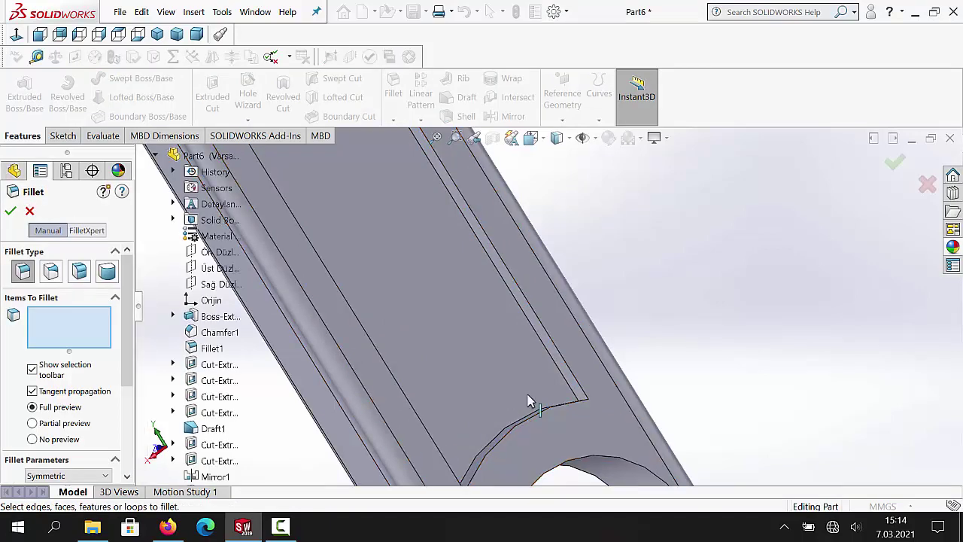
{"action": "left_click", "coordinate": [578, 396]}
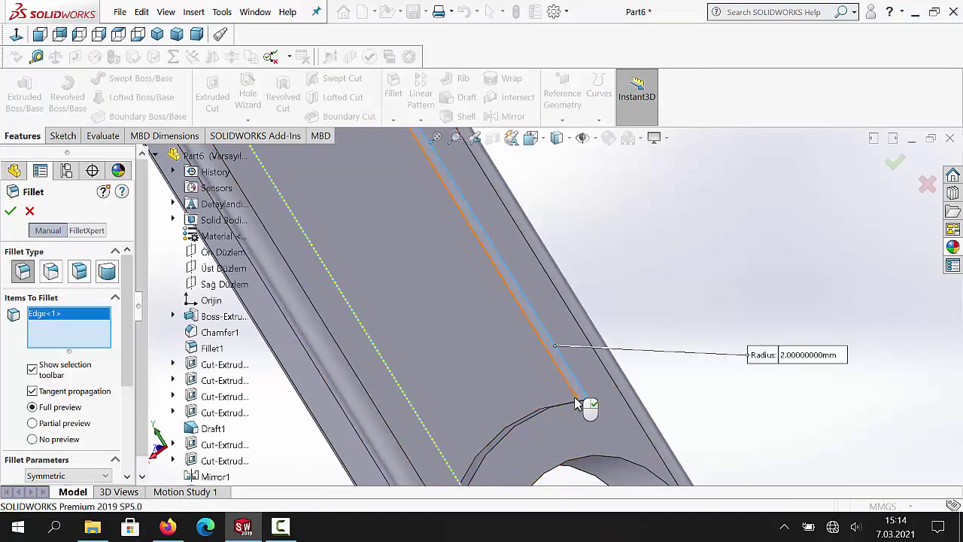
{"action": "left_click", "coordinate": [574, 407]}
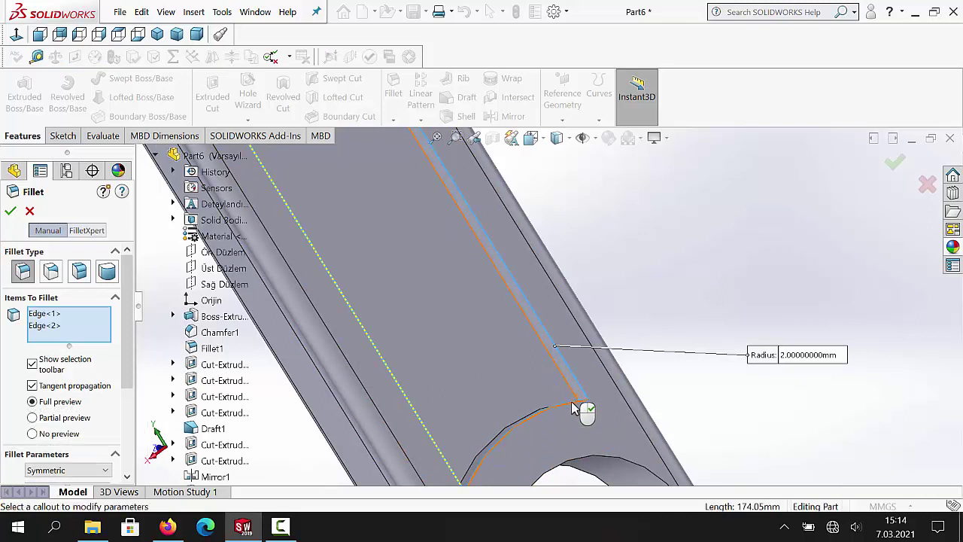
{"action": "left_click", "coordinate": [435, 445]}
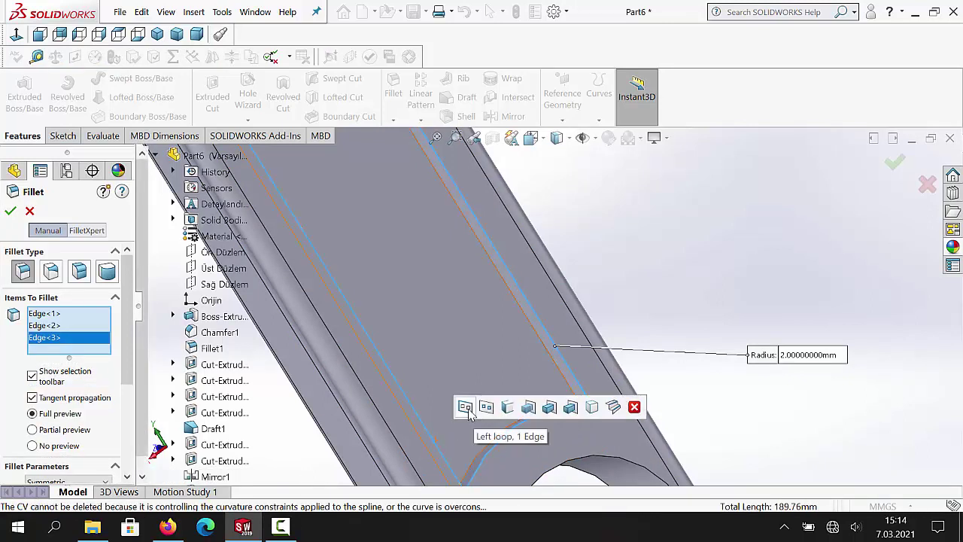
{"action": "left_click", "coordinate": [466, 407]}
{"action": "middle_click_drag", "start_coordinate": [449, 410], "coordinate": [508, 340]}
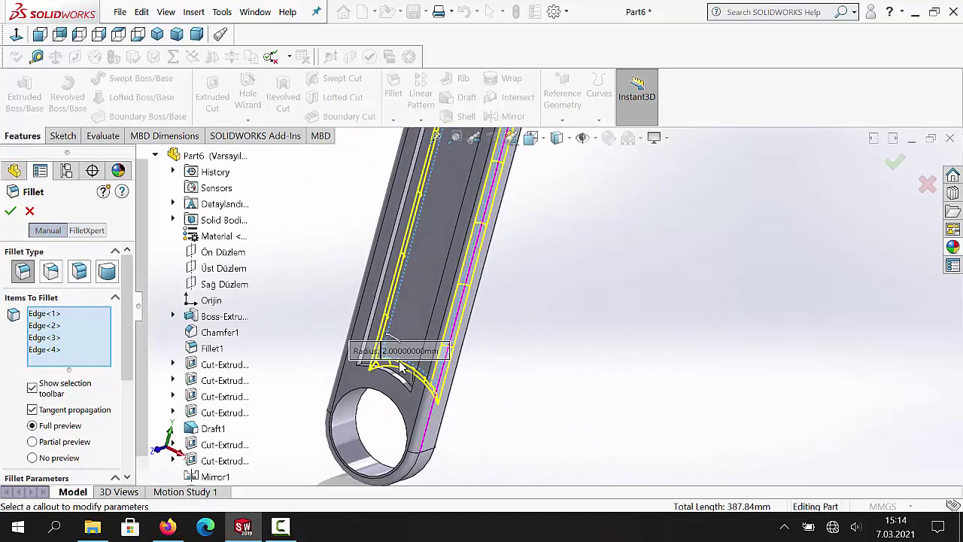
- Add the full rim edge loop of the recess on the opposite handle face to the 2 mm fillet selection
{"action": "scroll", "coordinate": [441, 383], "scroll_direction": "down", "scroll_amount": 4}
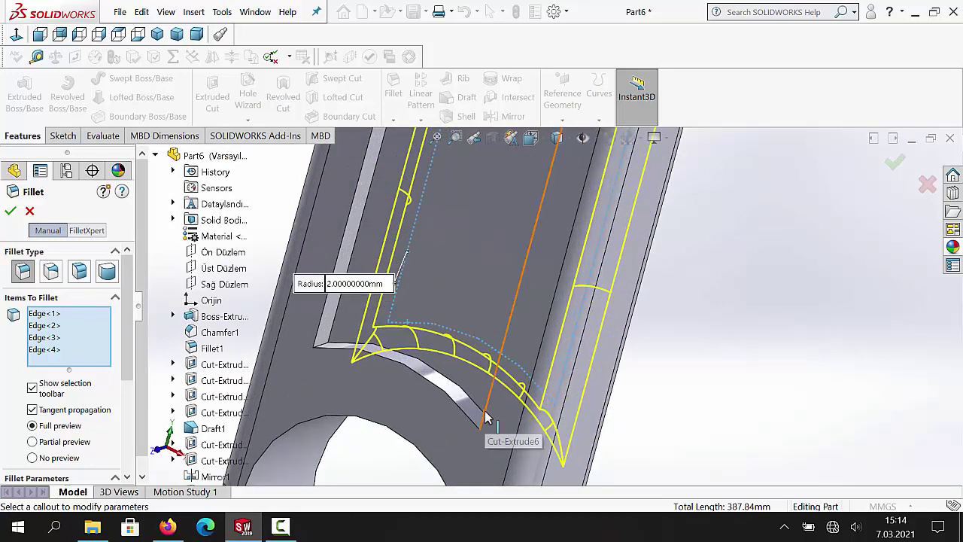
{"action": "left_click", "coordinate": [485, 410]}
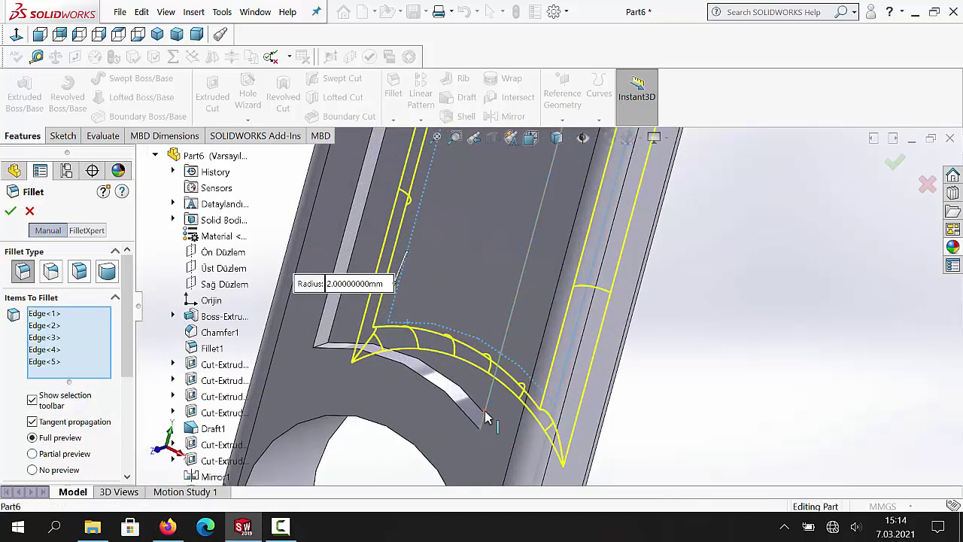
{"action": "left_click", "coordinate": [441, 394]}
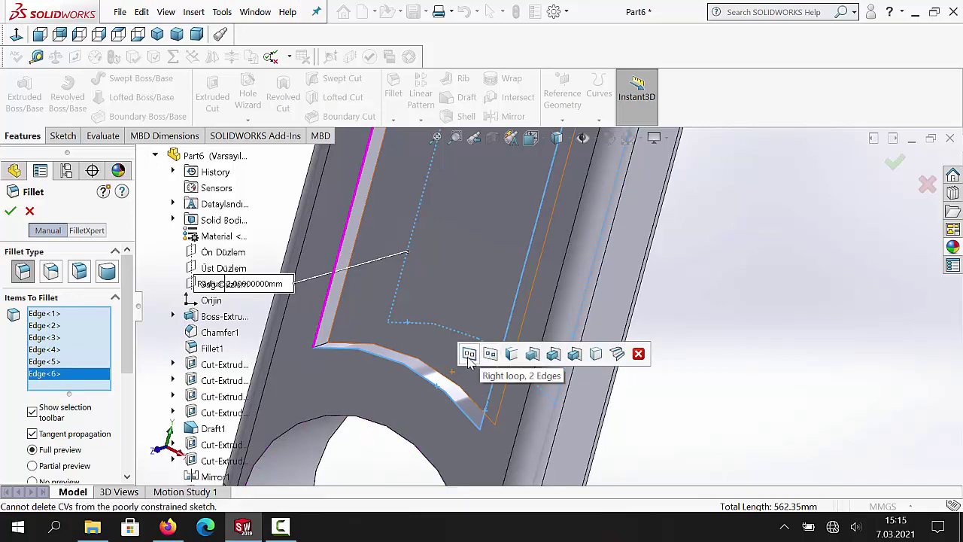
{"action": "left_click", "coordinate": [468, 357]}
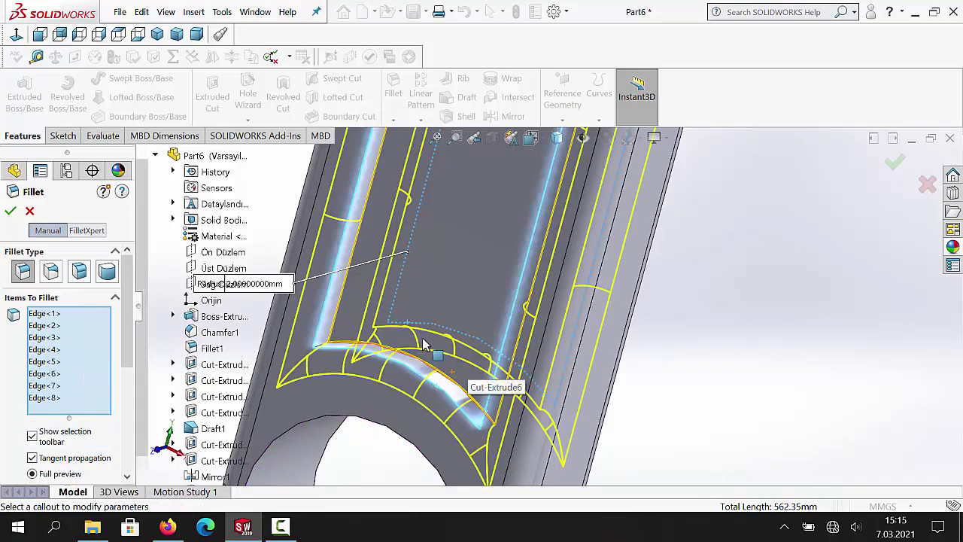
{"action": "scroll", "coordinate": [425, 345], "scroll_direction": "up", "scroll_amount": 5}
{"action": "scroll", "coordinate": [585, 229], "scroll_direction": "up", "scroll_amount": 5}
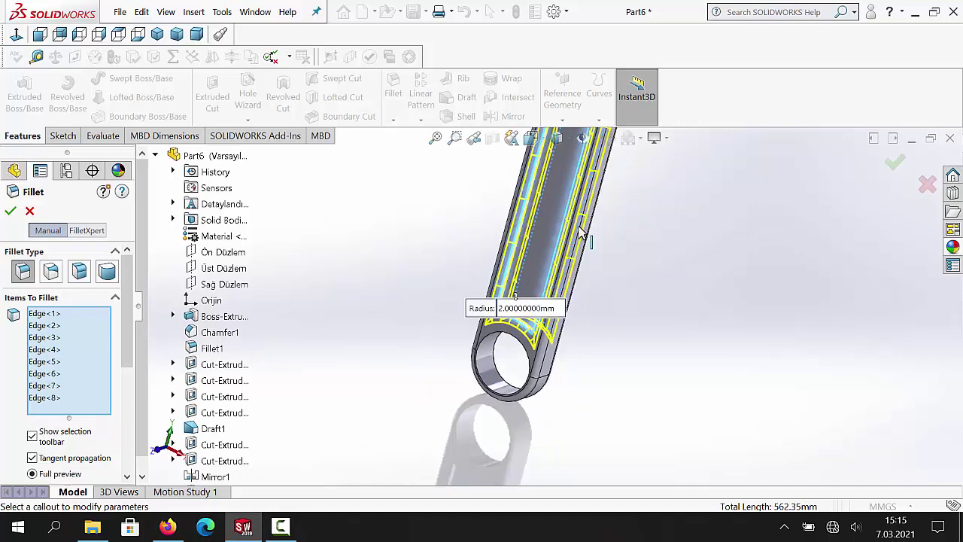
- Apply the 2 mm fillet to the recess rim edges on both handle faces
{"action": "scroll", "coordinate": [579, 200], "scroll_direction": "down", "scroll_amount": 2}
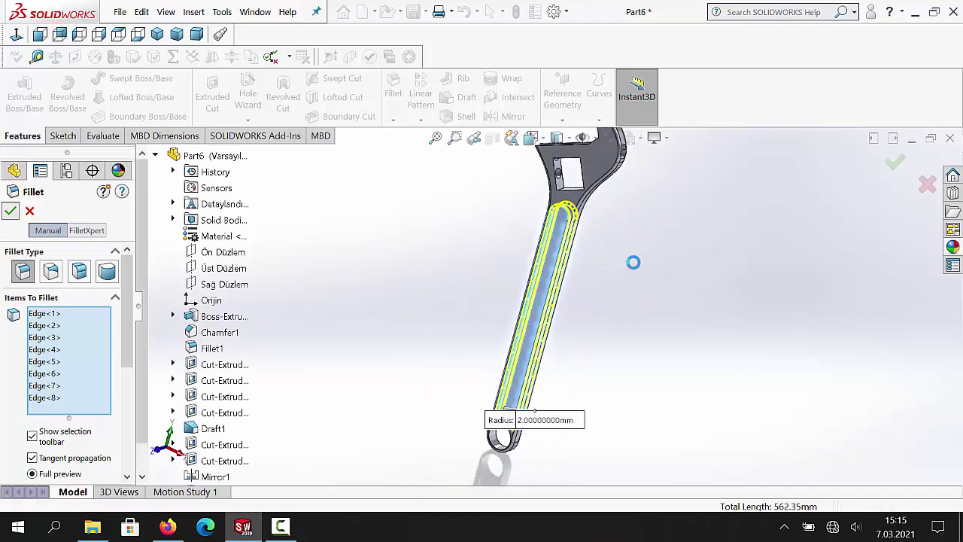
{"action": "scroll", "coordinate": [563, 213], "scroll_direction": "down", "scroll_amount": 2}
{"action": "middle_click_drag", "start_coordinate": [563, 213], "coordinate": [605, 232]}
{"action": "scroll", "coordinate": [604, 164], "scroll_direction": "down", "scroll_amount": 2}
{"action": "scroll", "coordinate": [601, 181], "scroll_direction": "down", "scroll_amount": 4}
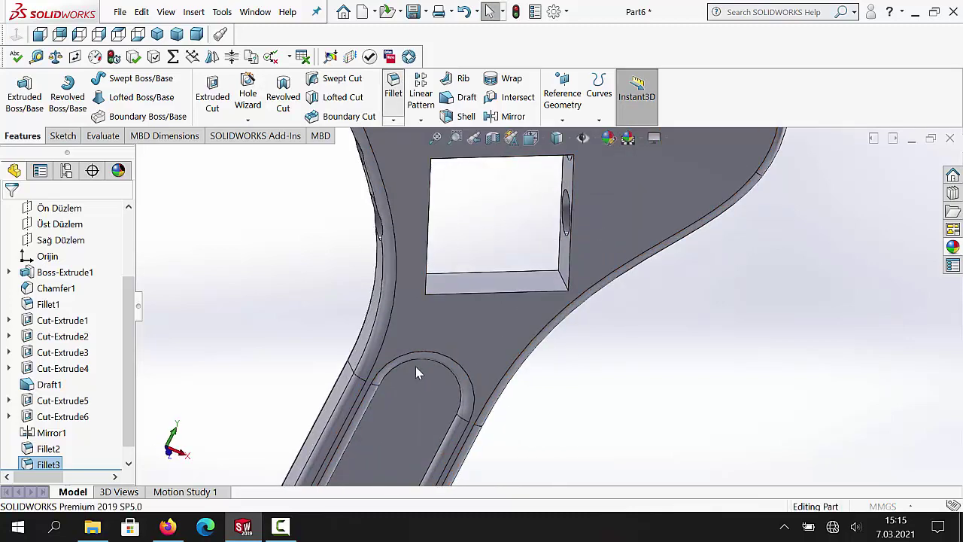
{"action": "key", "text": "Return"}
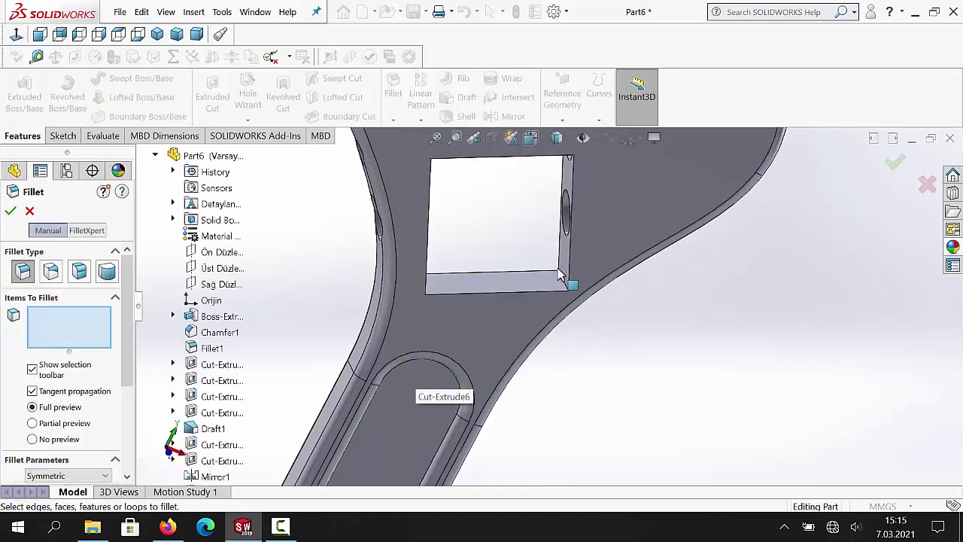
{"action": "left_click", "coordinate": [570, 256]}
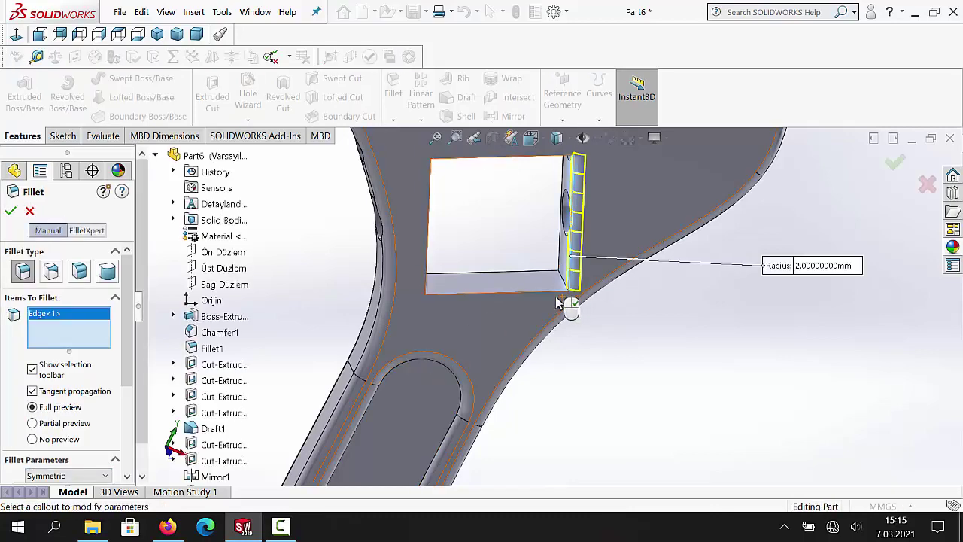
{"action": "left_click", "coordinate": [554, 294]}
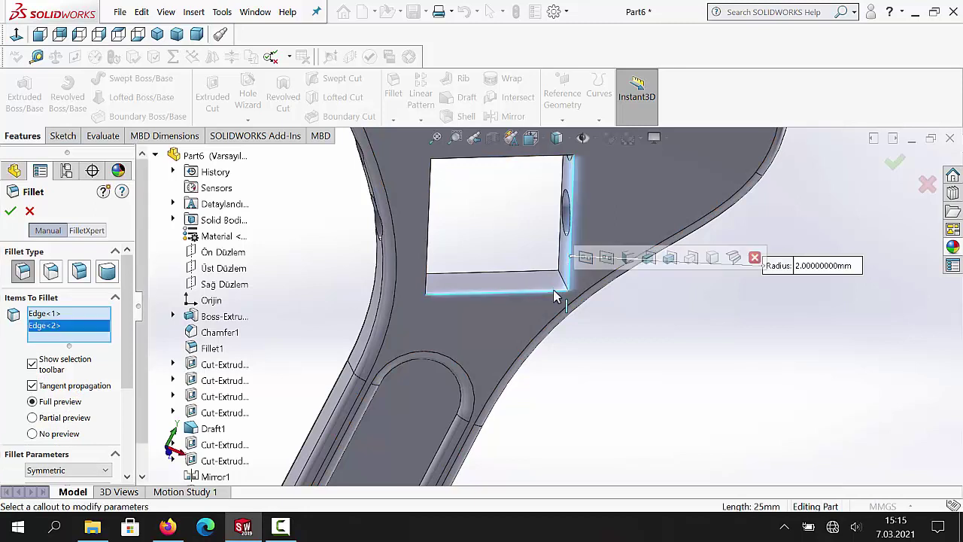
{"action": "left_click", "coordinate": [586, 259]}
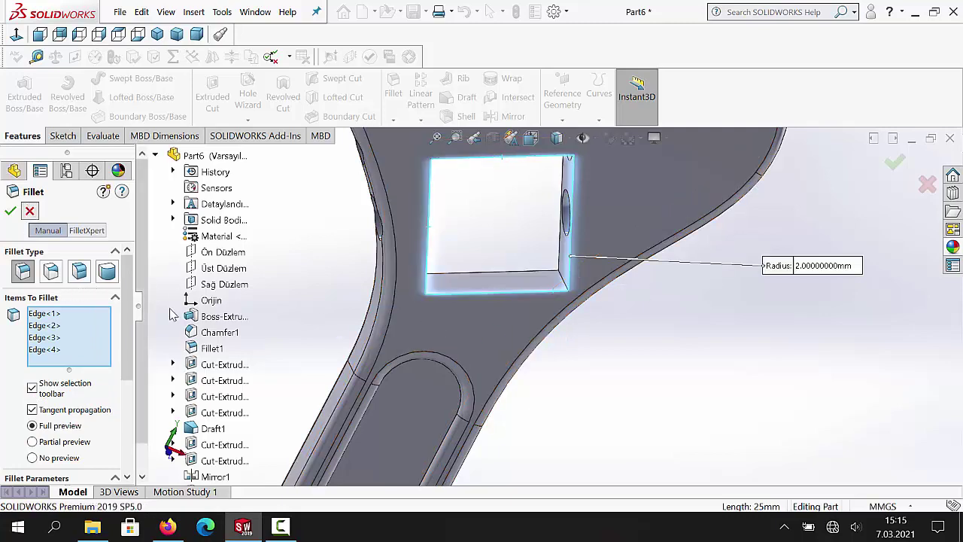
- Start a 2 mm constant size fillet and select the square window's four-edge loop on one face of the wrench head
{"action": "key", "text": "Return"}
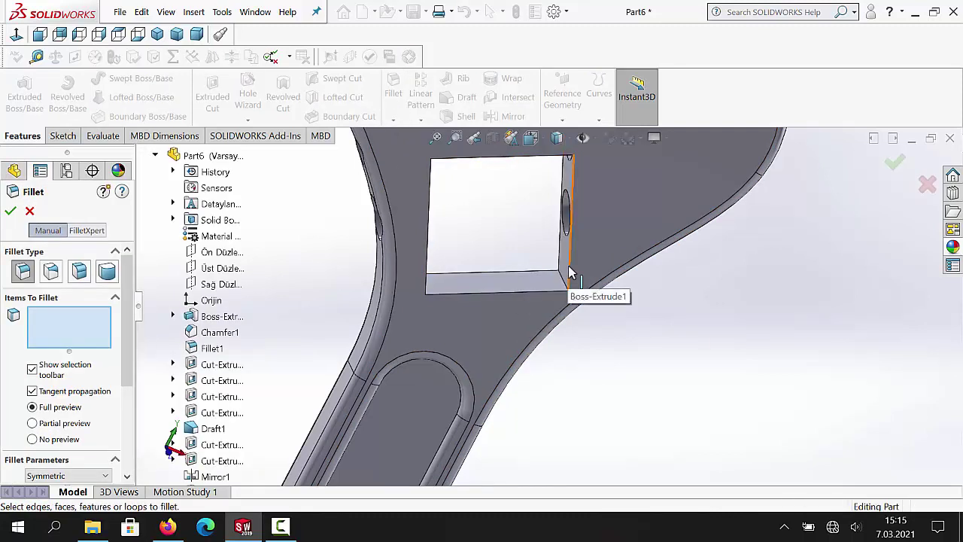
{"action": "left_click", "coordinate": [561, 295]}
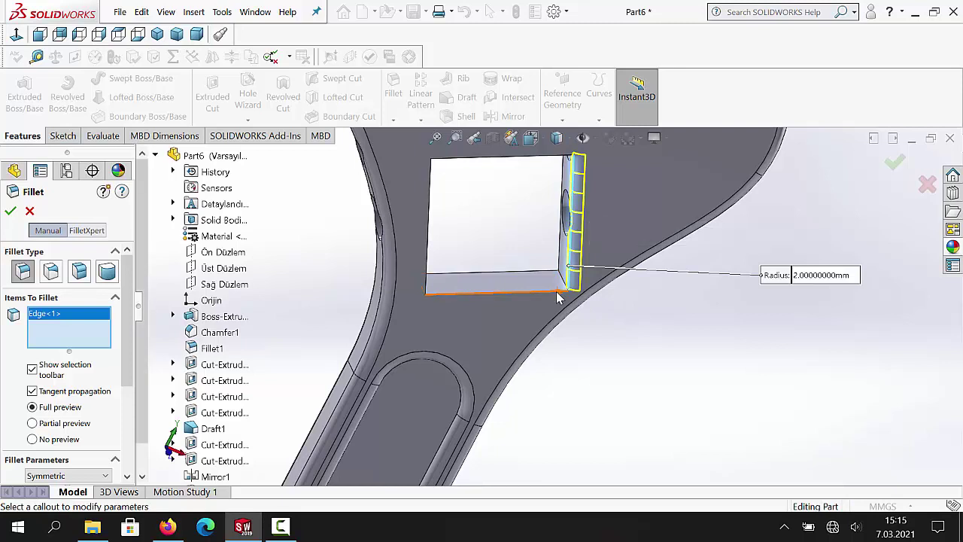
{"action": "left_click", "coordinate": [559, 294]}
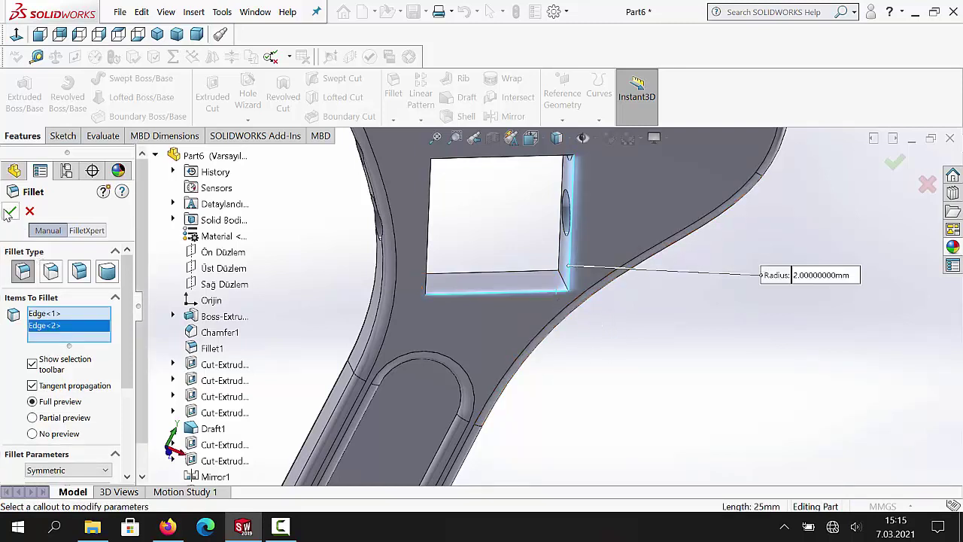
{"action": "left_click", "coordinate": [427, 280]}
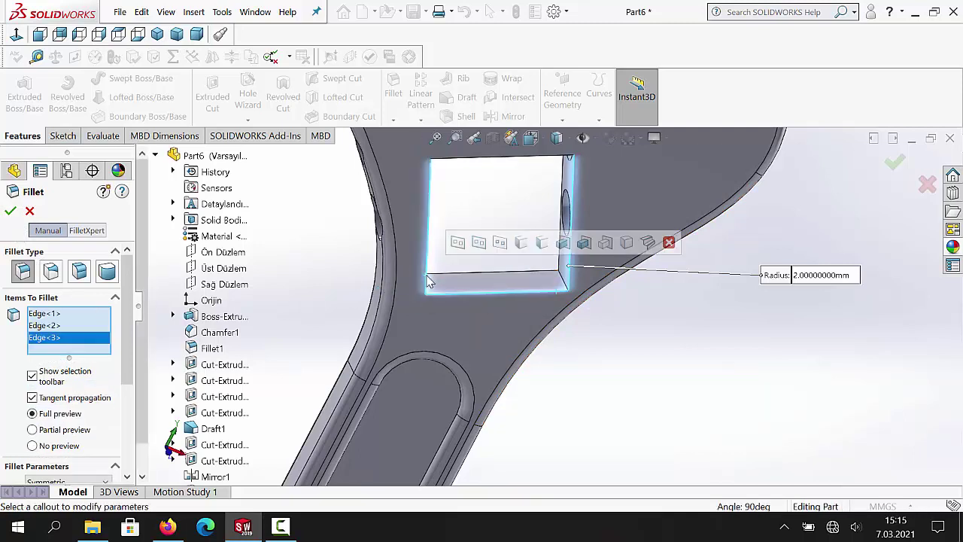
{"action": "left_click", "coordinate": [459, 245]}
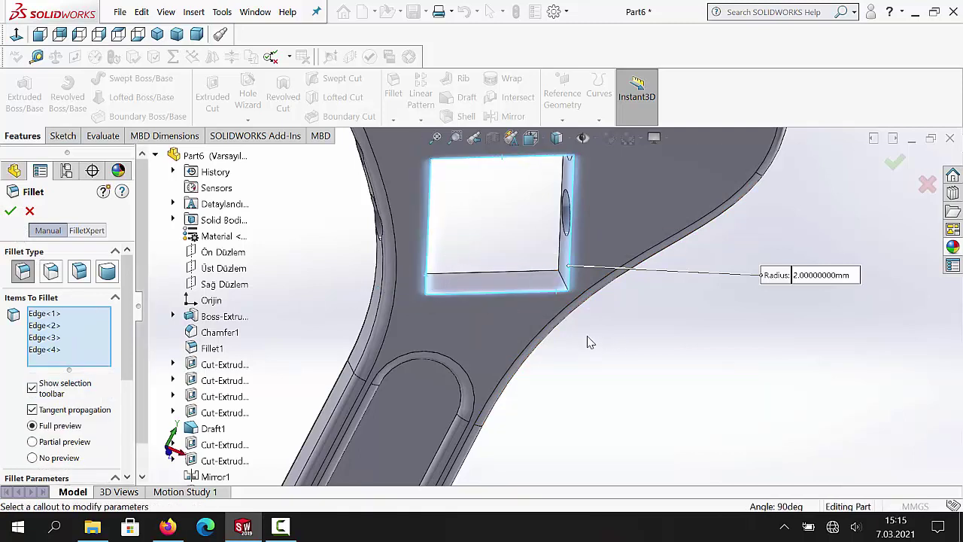
{"action": "middle_click_drag", "start_coordinate": [591, 343], "coordinate": [424, 301]}
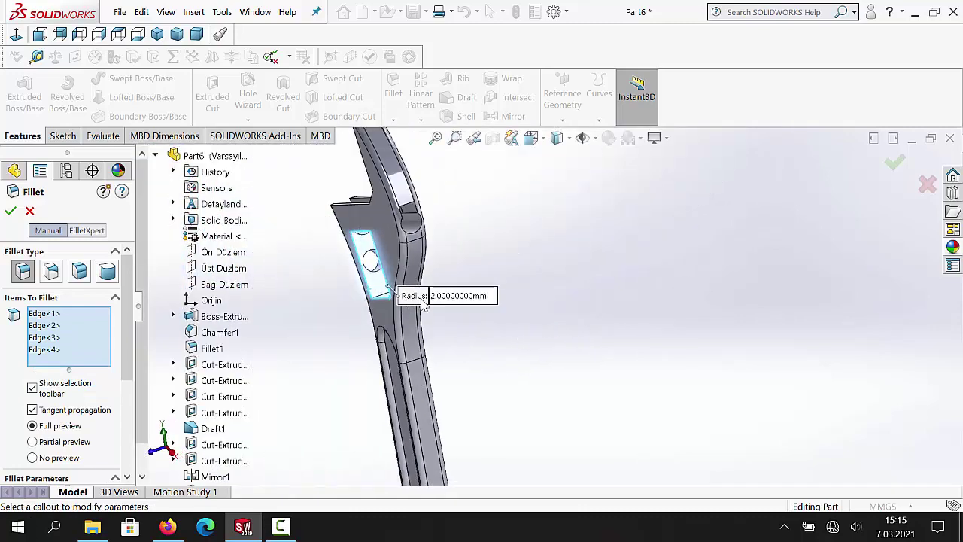
{"action": "middle_click_drag", "start_coordinate": [461, 342], "coordinate": [476, 285]}
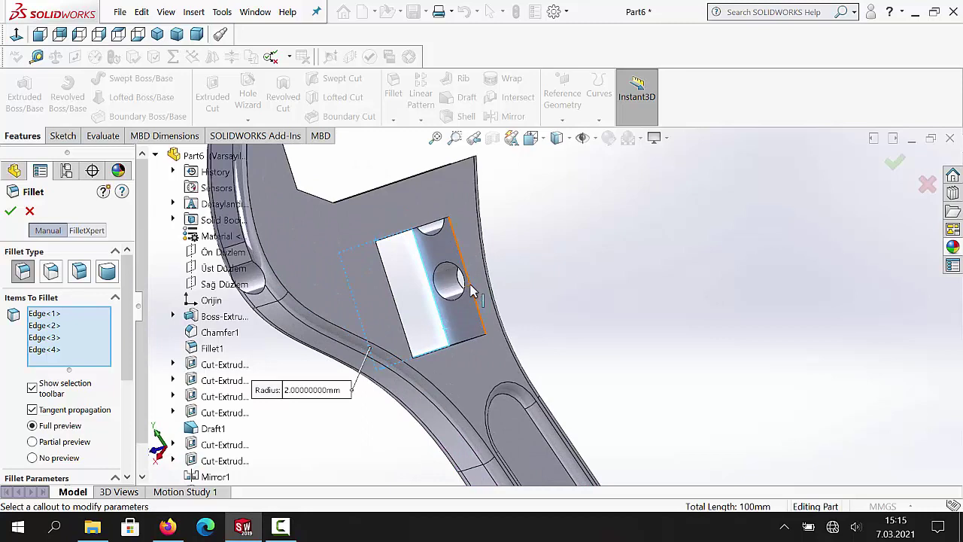
- Add the square window's edge loop on the opposite face, try to create the 2 mm fillet on both loops, and abandon it
{"action": "left_click", "coordinate": [474, 293]}
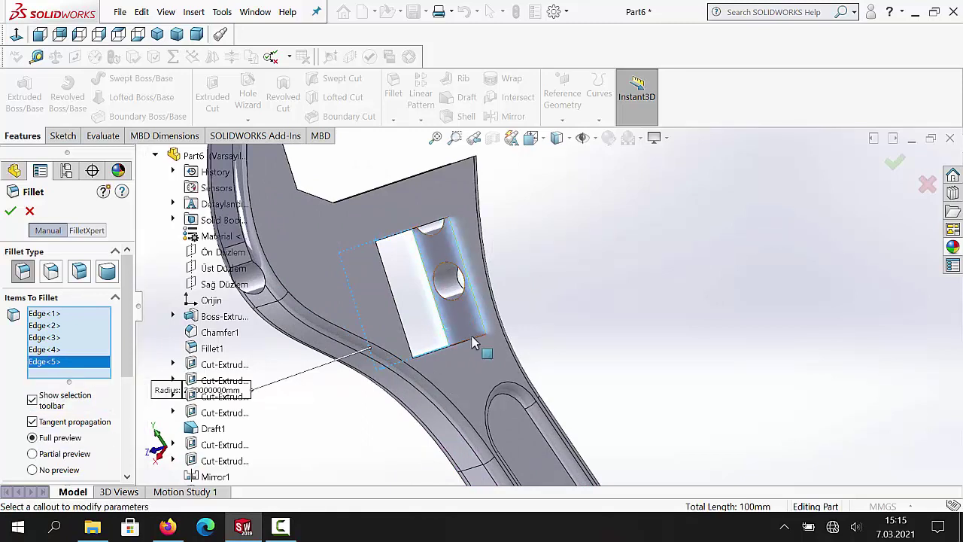
{"action": "left_click", "coordinate": [473, 343]}
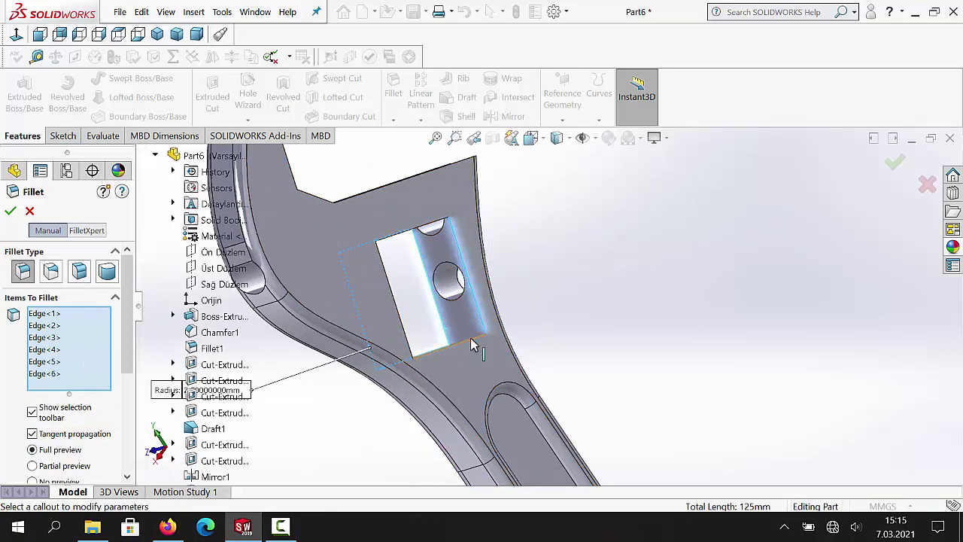
{"action": "left_click", "coordinate": [502, 307]}
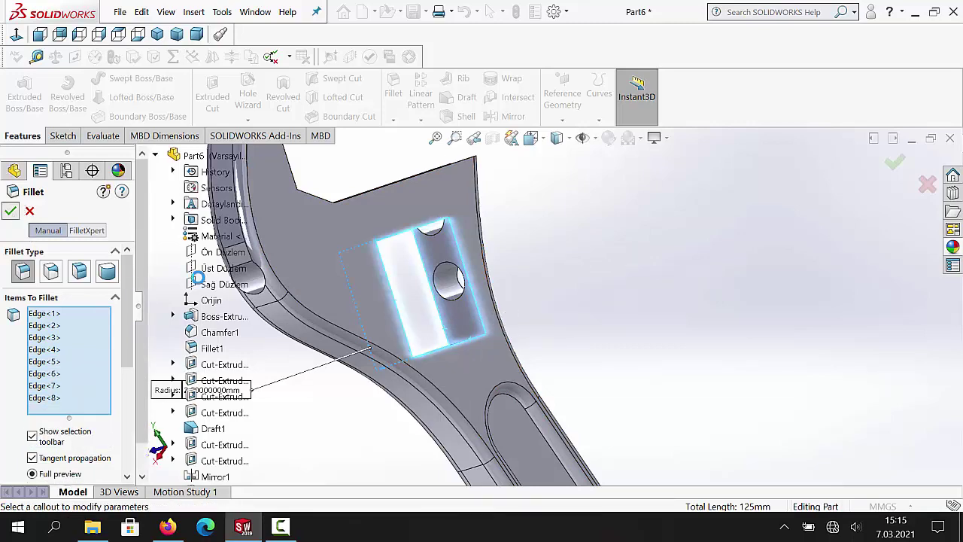
{"action": "right_click", "coordinate": [415, 284]}
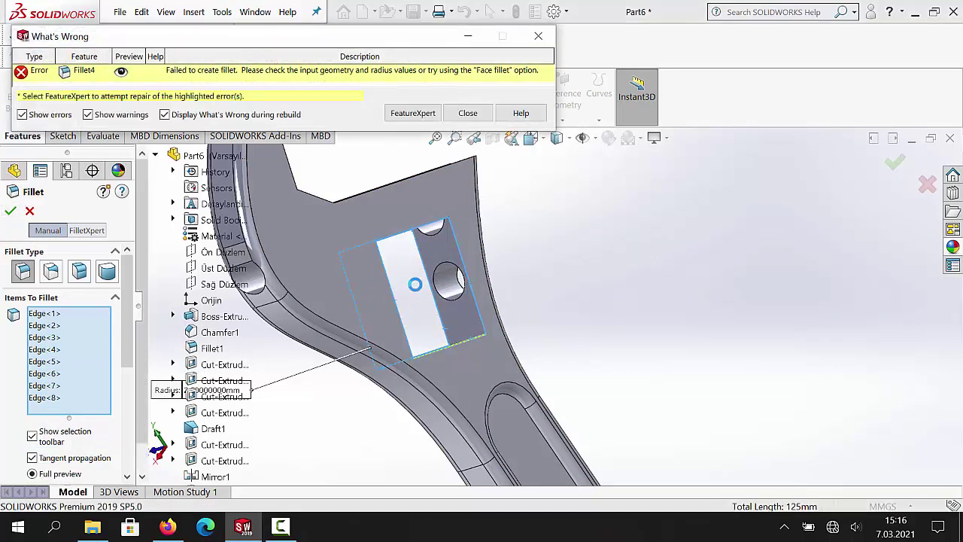
{"action": "left_click", "coordinate": [473, 117]}
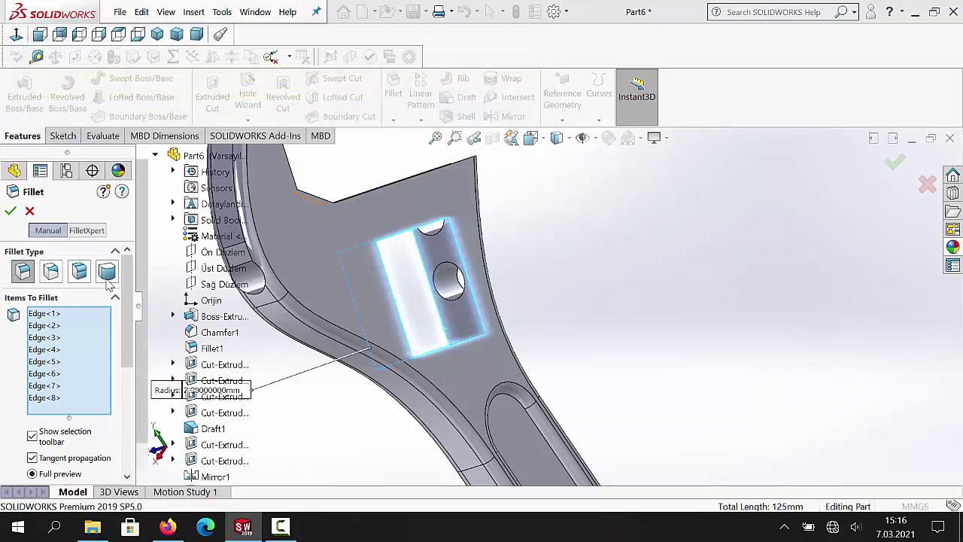
{"action": "left_click", "coordinate": [30, 212]}
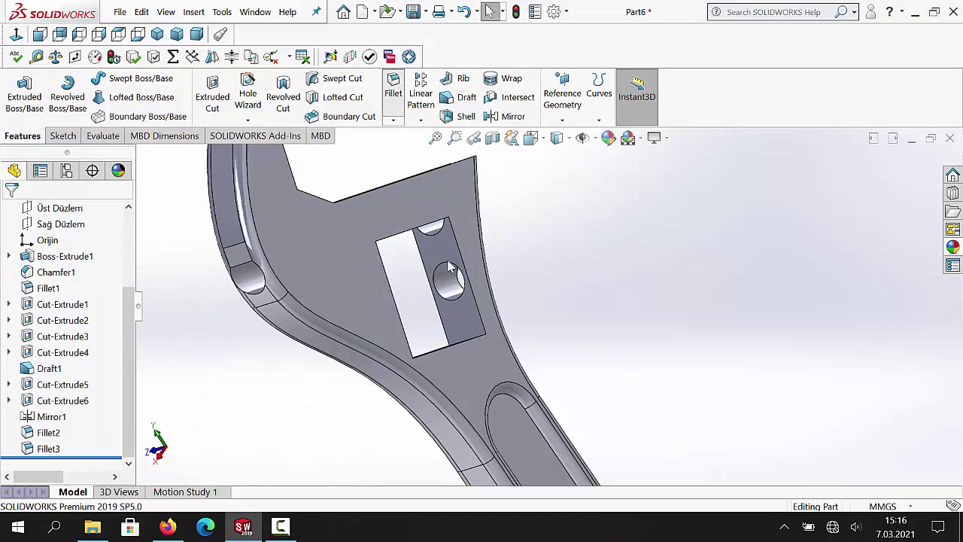
- Start a new 2 mm fillet and select the square window's handle-side edge and the adjoining side edge next to the round hole
{"action": "key", "text": "Return"}
{"action": "scroll", "coordinate": [496, 333], "scroll_direction": "down", "scroll_amount": 3}
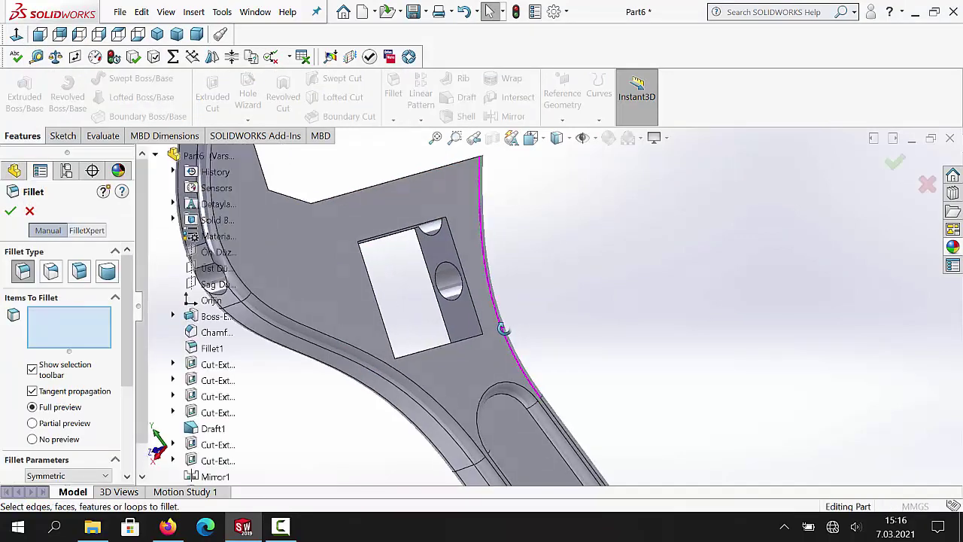
{"action": "scroll", "coordinate": [486, 337], "scroll_direction": "down", "scroll_amount": 2}
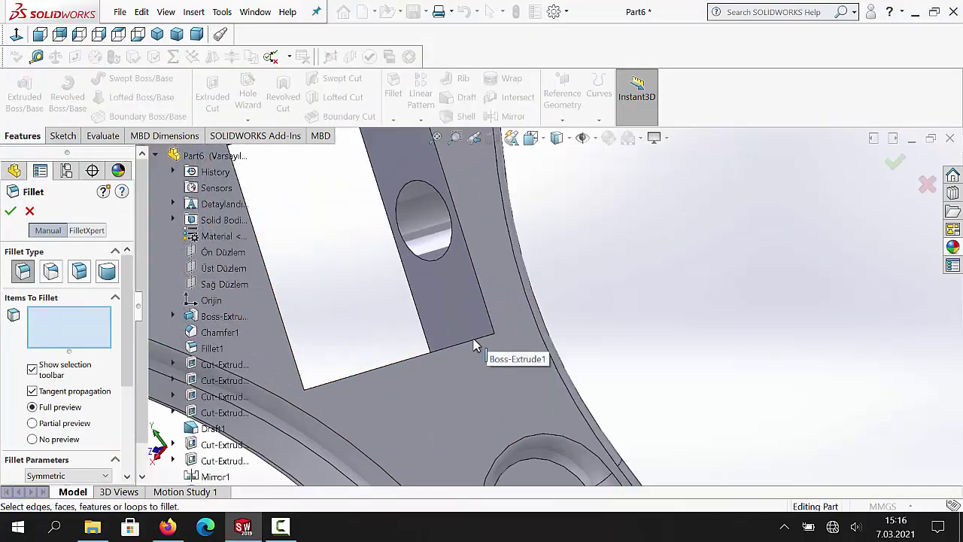
{"action": "left_click", "coordinate": [489, 332]}
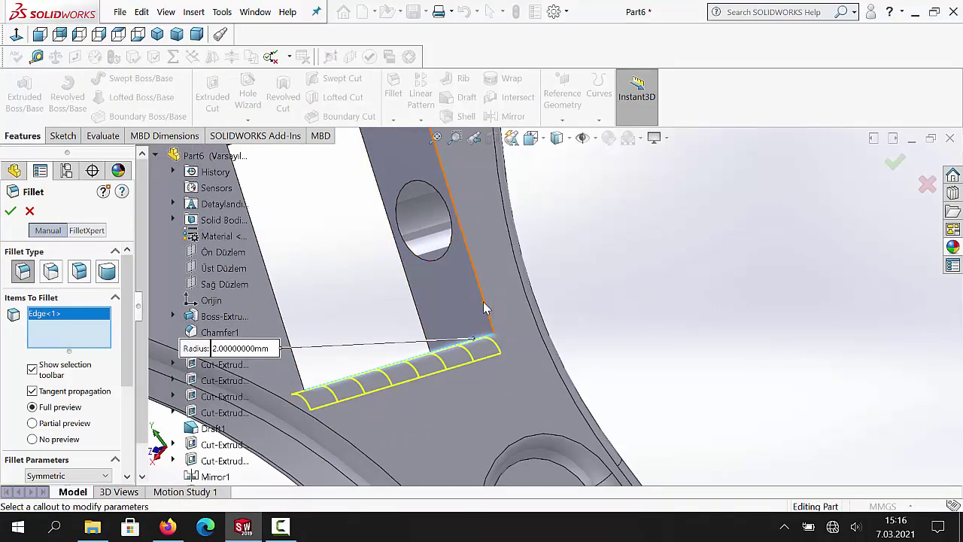
{"action": "left_click", "coordinate": [485, 308]}
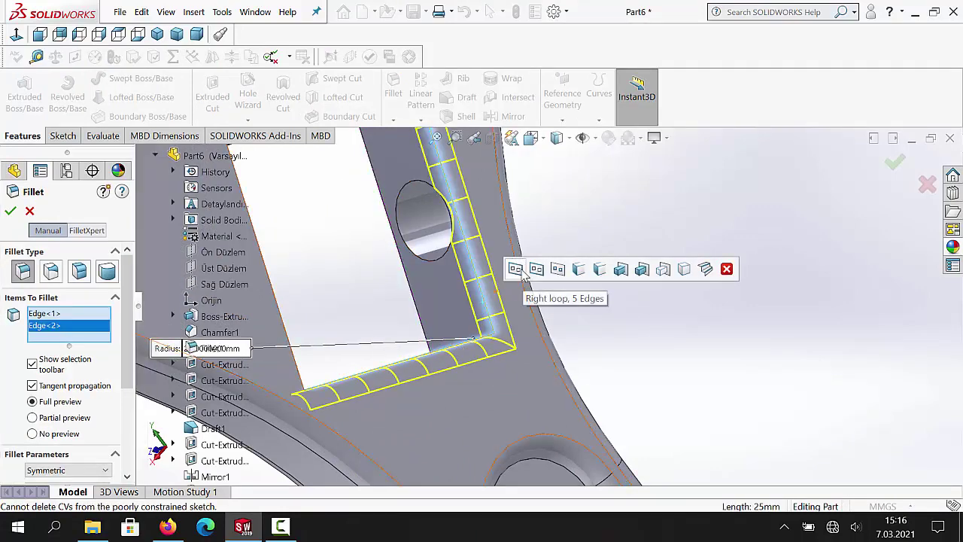
- Try extending the fillet selection with a five-edge loop inside the window, and remove the extra edges so only the first two stay selected
{"action": "left_click", "coordinate": [519, 270]}
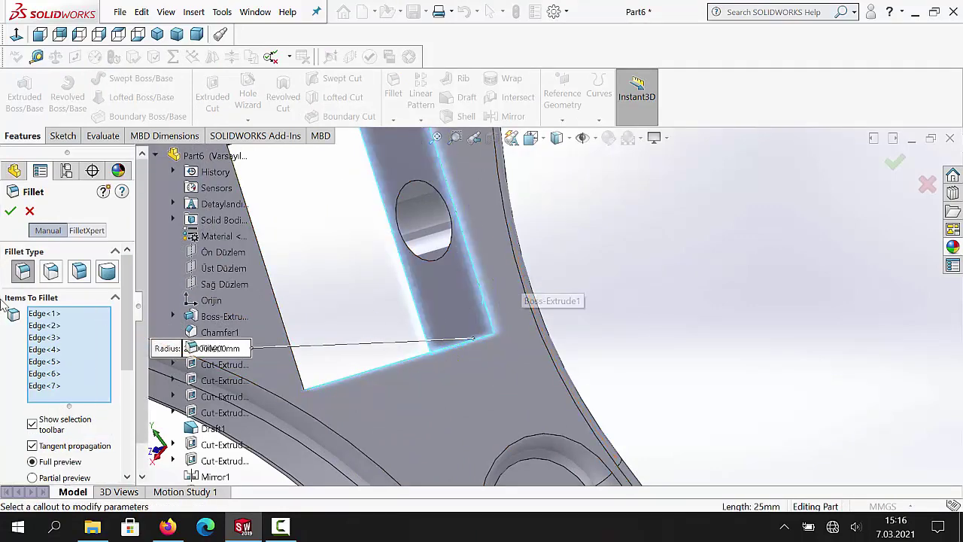
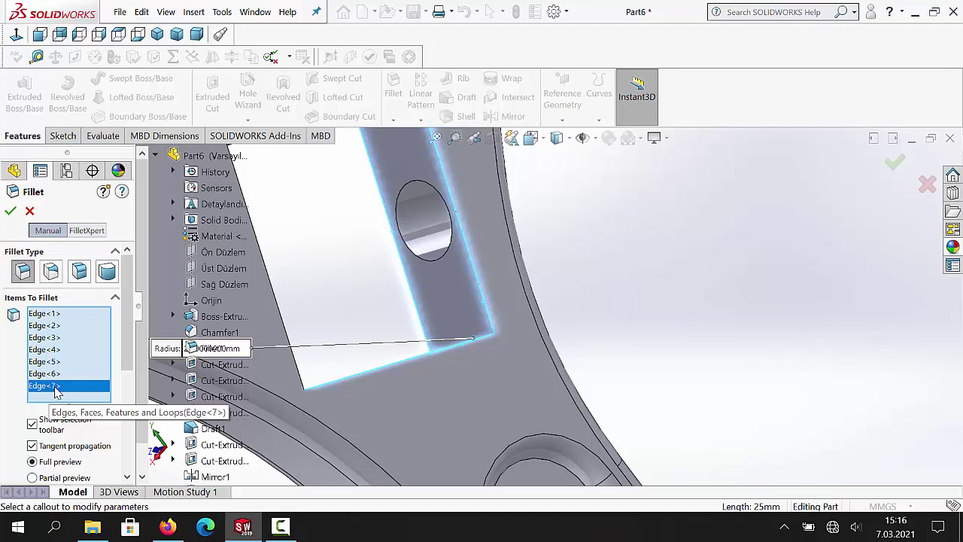
{"action": "key", "text": "Delete"}
{"action": "key", "text": "Delete"}
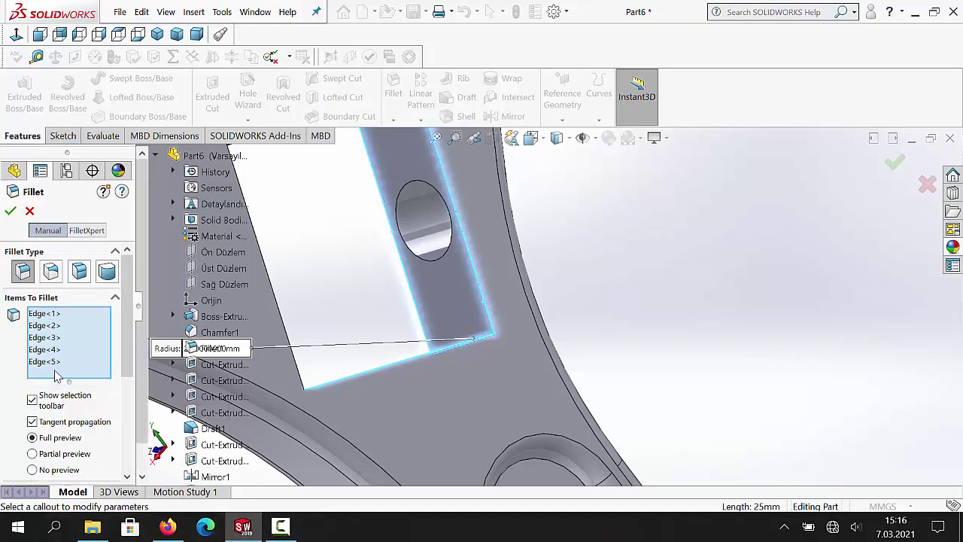
{"action": "key", "text": "Delete"}
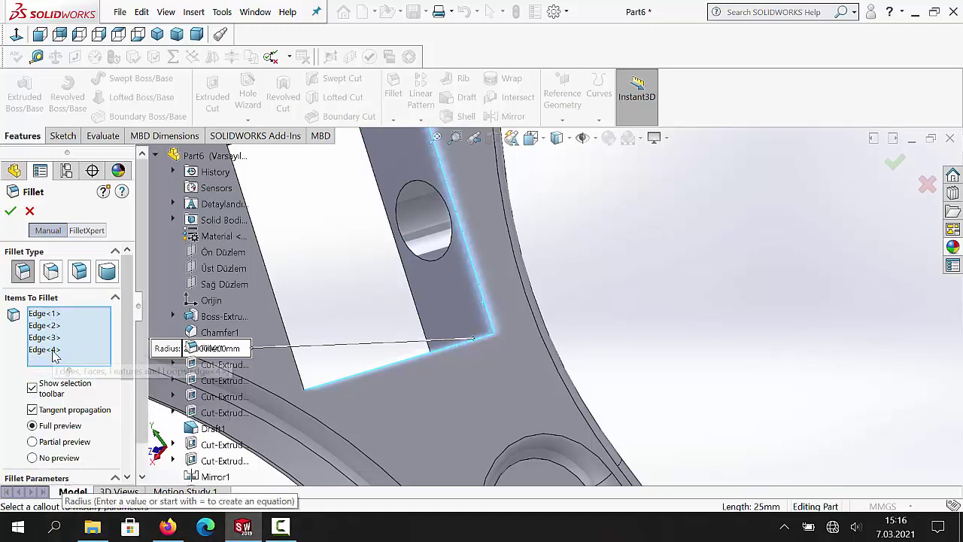
{"action": "key", "text": "Delete"}
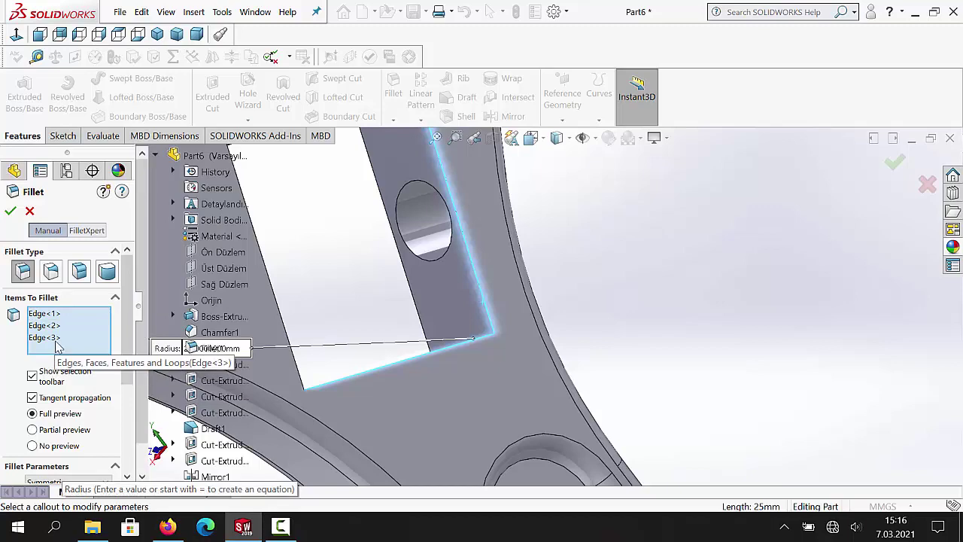
{"action": "key", "text": "Delete"}
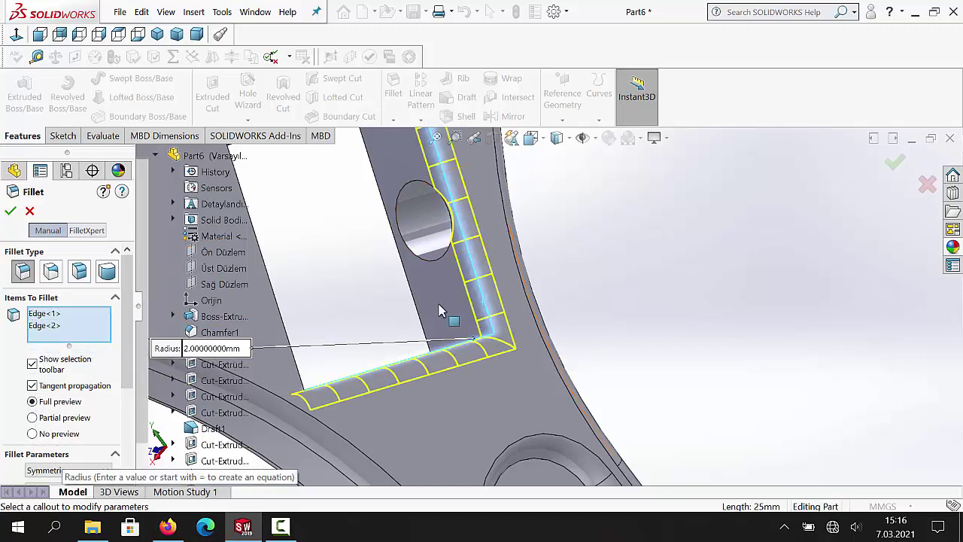
- Try adding the window's opposite side edge to the selection, remove it, and apply the 2 mm fillet to the two selected edges
{"action": "scroll", "coordinate": [440, 311], "scroll_direction": "up", "scroll_amount": 3}
{"action": "middle_click_drag", "start_coordinate": [454, 249], "coordinate": [363, 333]}
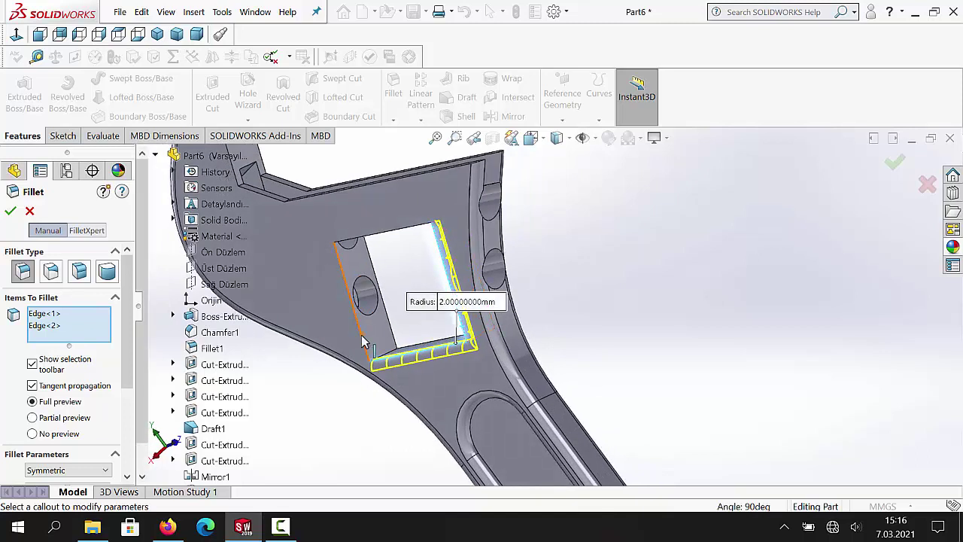
{"action": "left_click", "coordinate": [362, 337]}
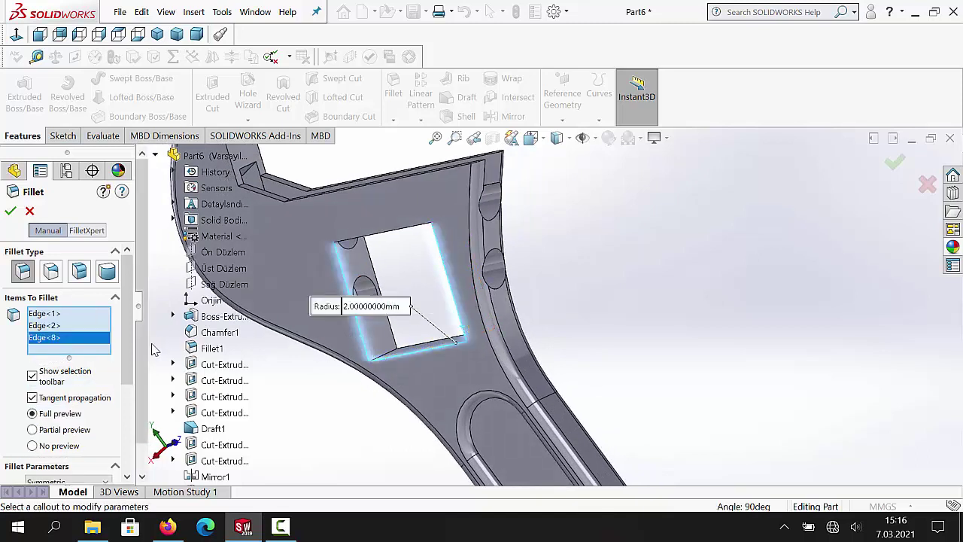
{"action": "right_click", "coordinate": [64, 346]}
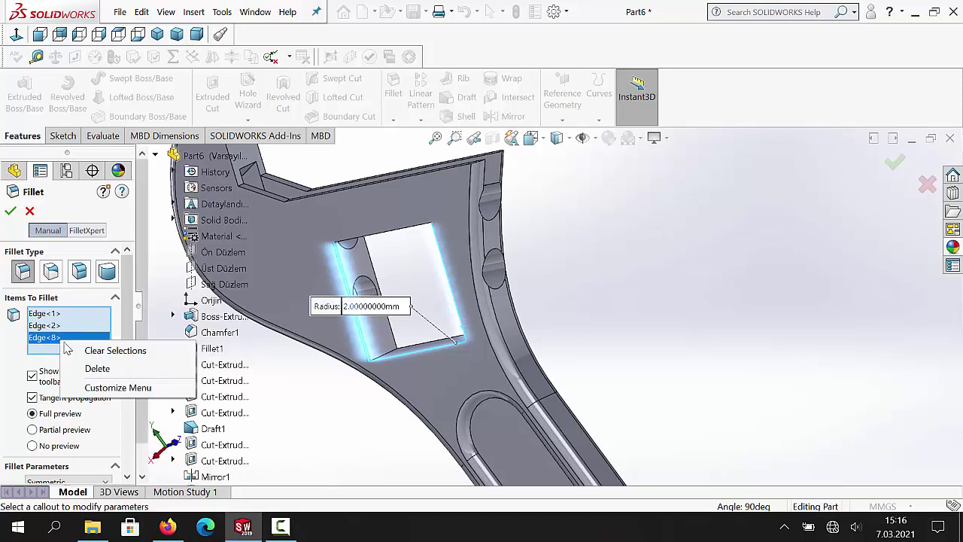
{"action": "left_click", "coordinate": [93, 369]}
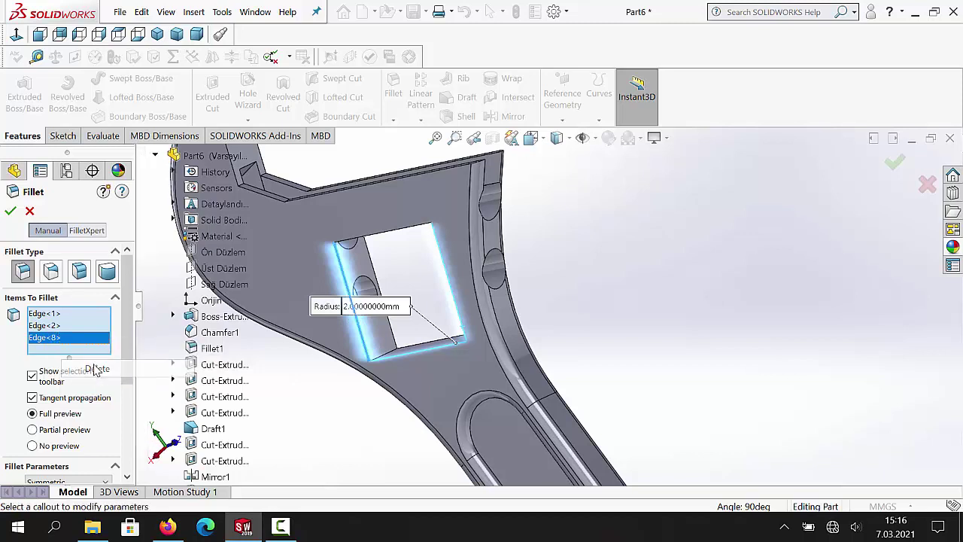
{"action": "left_click", "coordinate": [11, 214]}
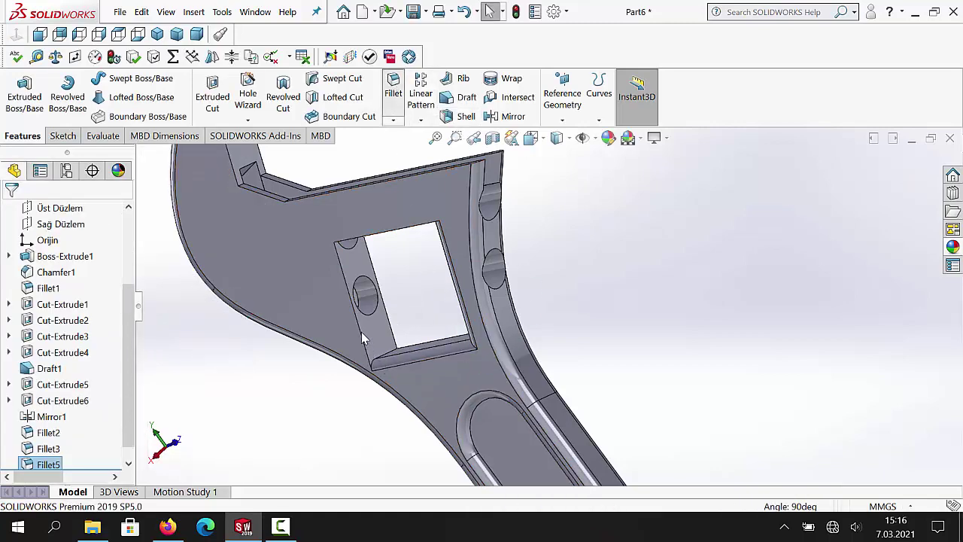
- Apply a 2 mm fillet to the square window's remaining two edges on this face, the hole-side edge and the jaw-side edge
{"action": "key", "text": "Return"}
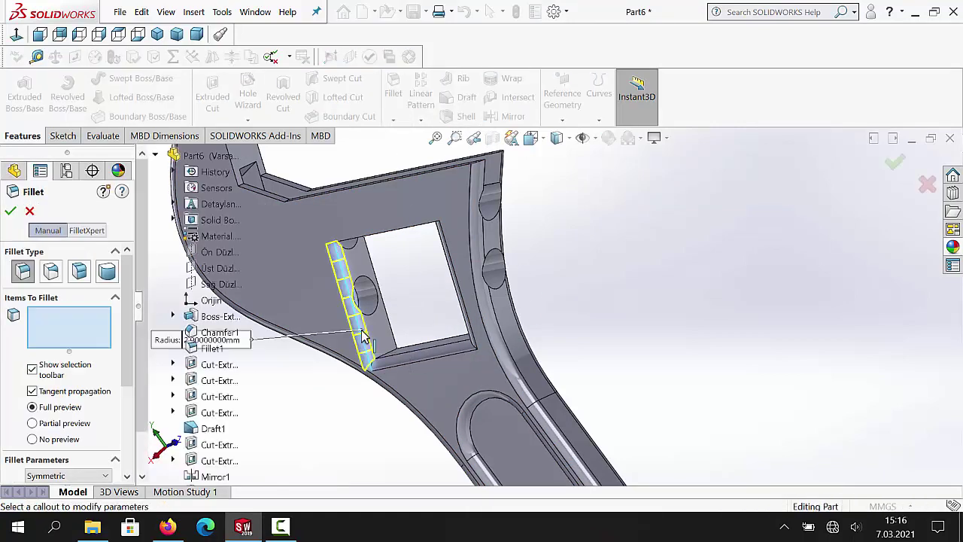
{"action": "left_click", "coordinate": [363, 338]}
{"action": "left_click", "coordinate": [368, 240]}
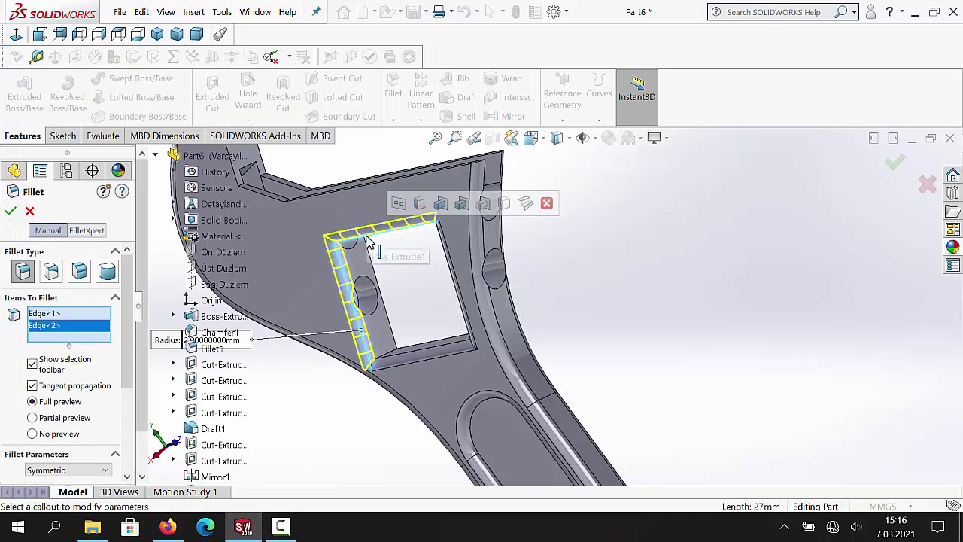
{"action": "key", "text": "Return"}
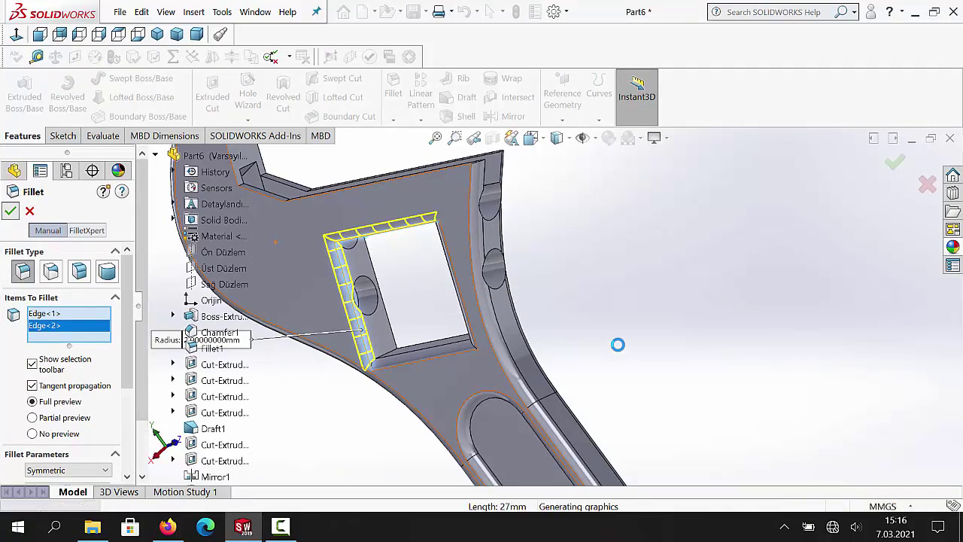
- Start a 2 mm fillet on the opposite face, selecting the square window's edge beside the round hole
{"action": "middle_click_drag", "start_coordinate": [551, 291], "coordinate": [465, 338]}
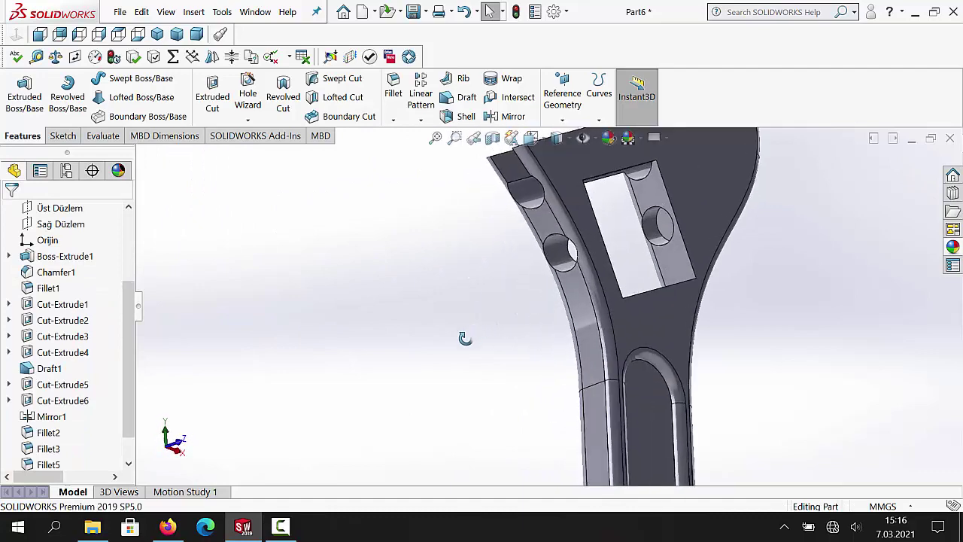
{"action": "key", "text": "Left"}
{"action": "key", "text": "Left"}
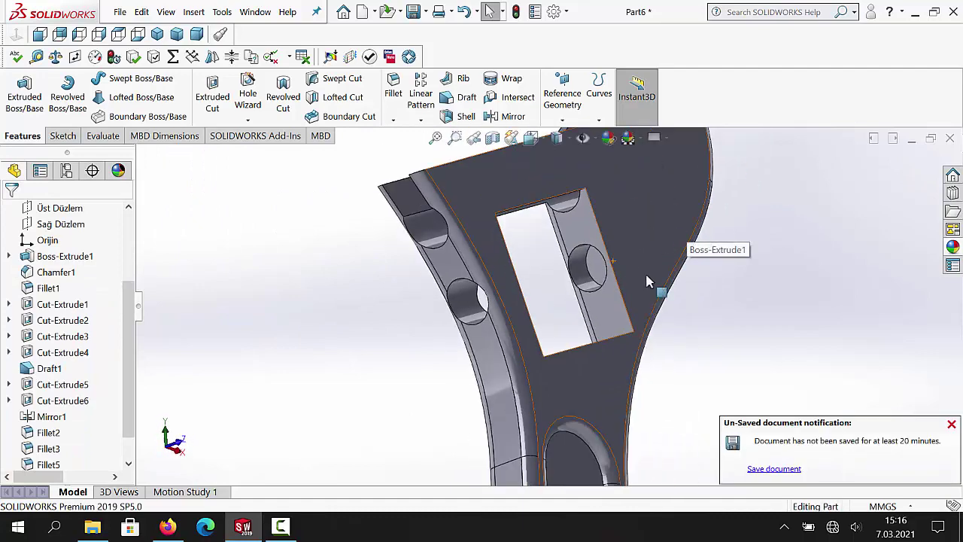
{"action": "key", "text": "Return"}
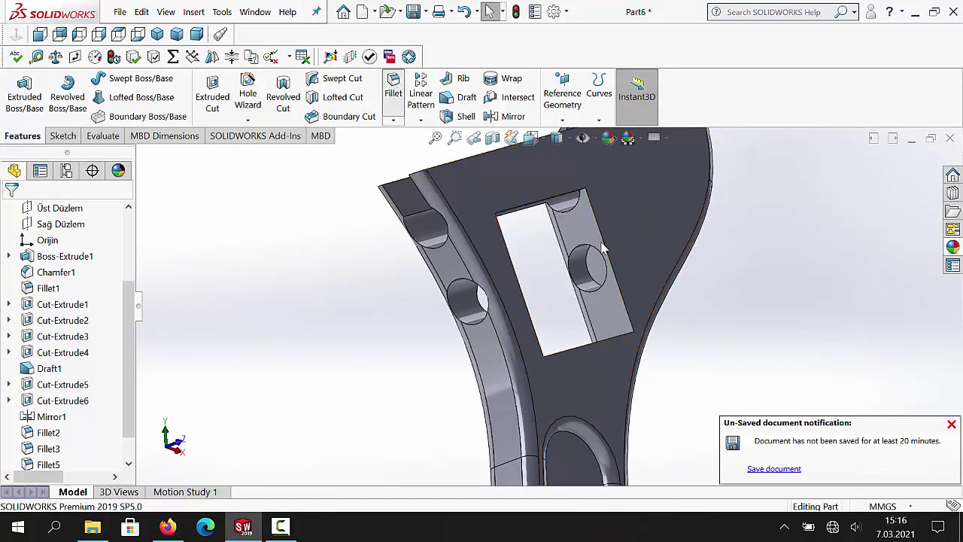
{"action": "left_click", "coordinate": [623, 298]}
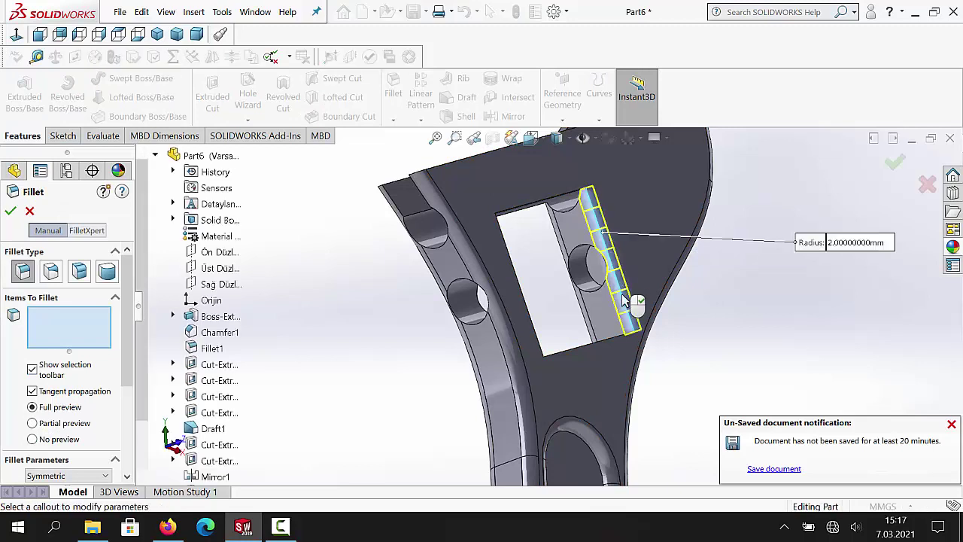
- Try to create the fillet with the window's handle-side edge added, and remove that edge from the selection
{"action": "left_click", "coordinate": [616, 338]}
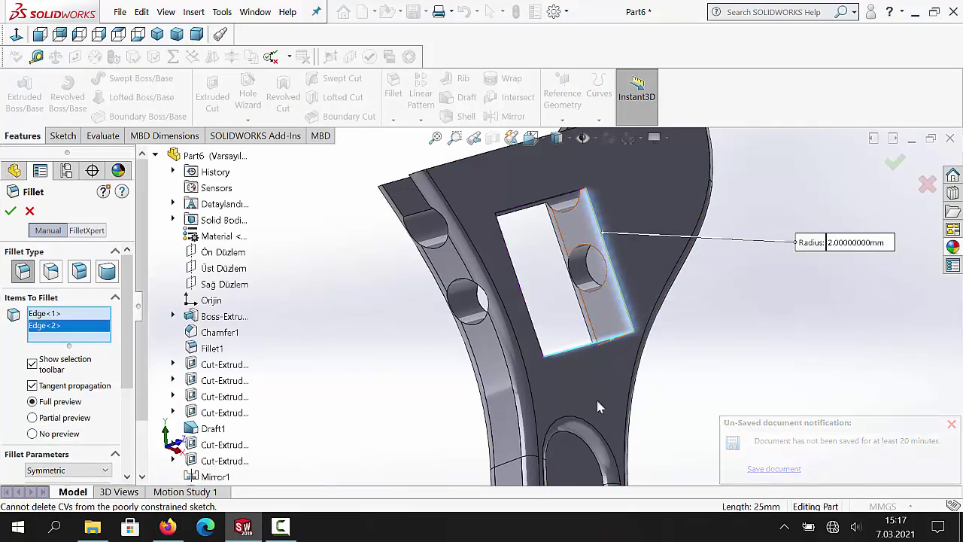
{"action": "left_click", "coordinate": [11, 212]}
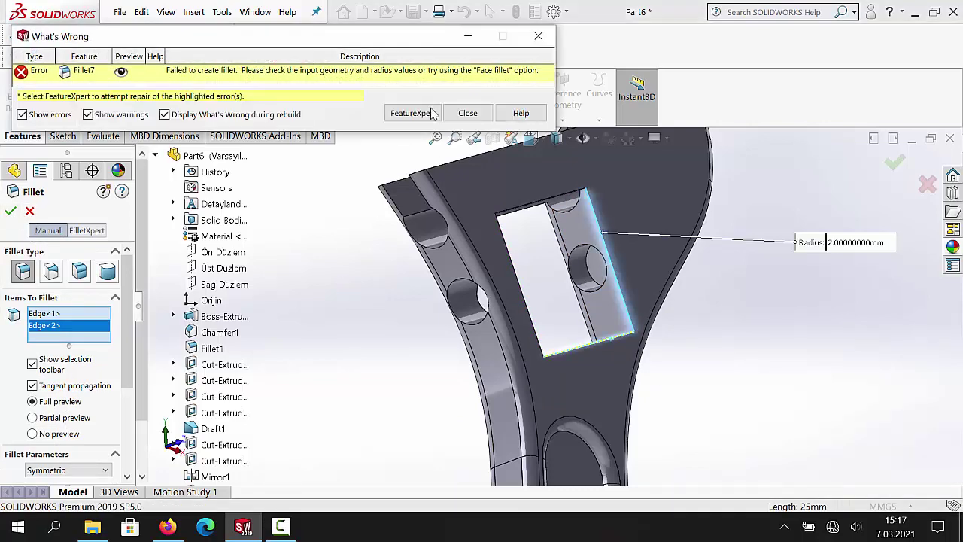
{"action": "left_click", "coordinate": [467, 115]}
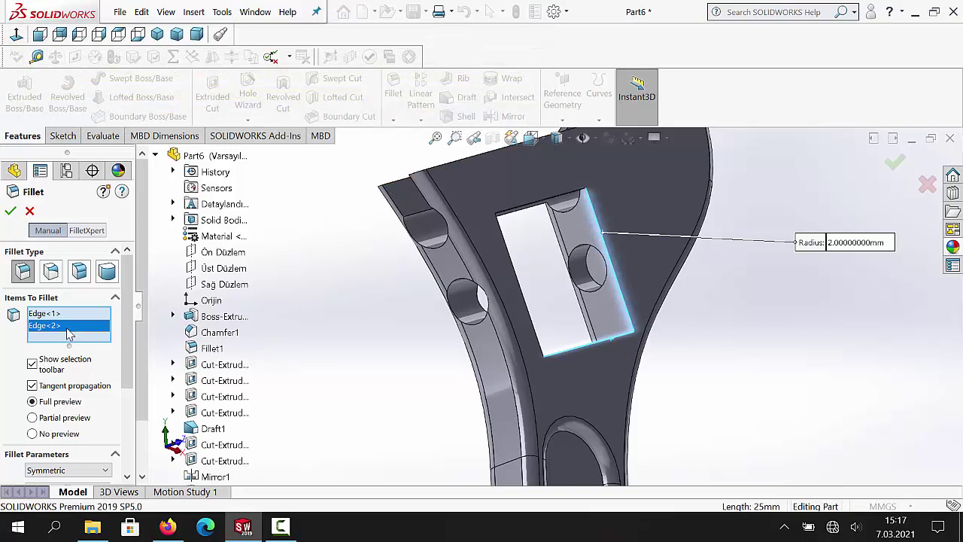
{"action": "key", "text": "Delete"}
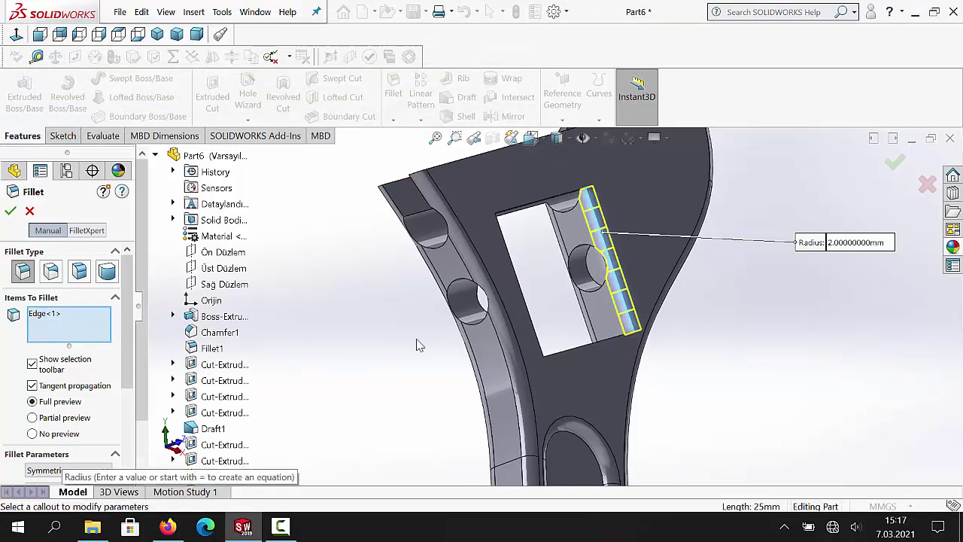
- Add the window's jaw-side edge and its loop, remove the handle-side edge, and apply the 2 mm fillet to the three selected edges
{"action": "left_click", "coordinate": [570, 199]}
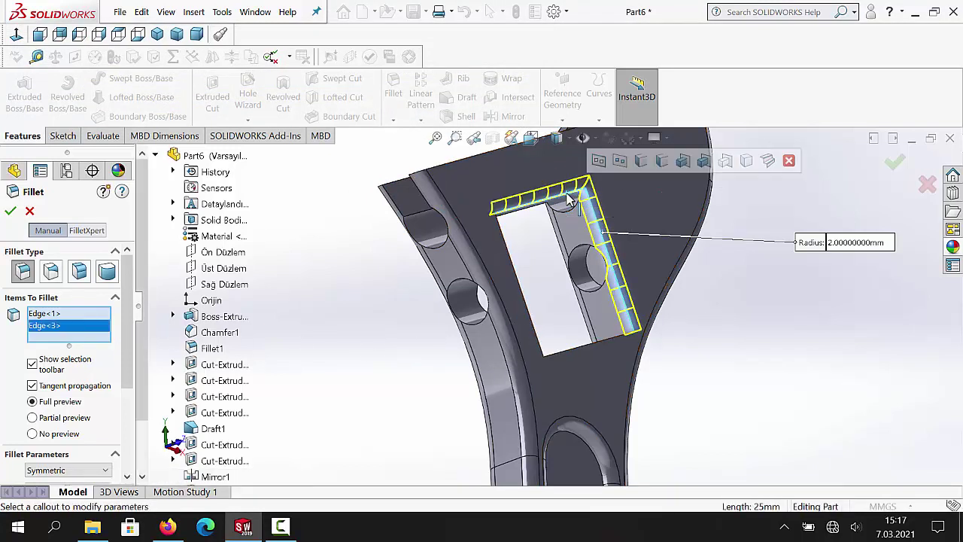
{"action": "left_click", "coordinate": [600, 162]}
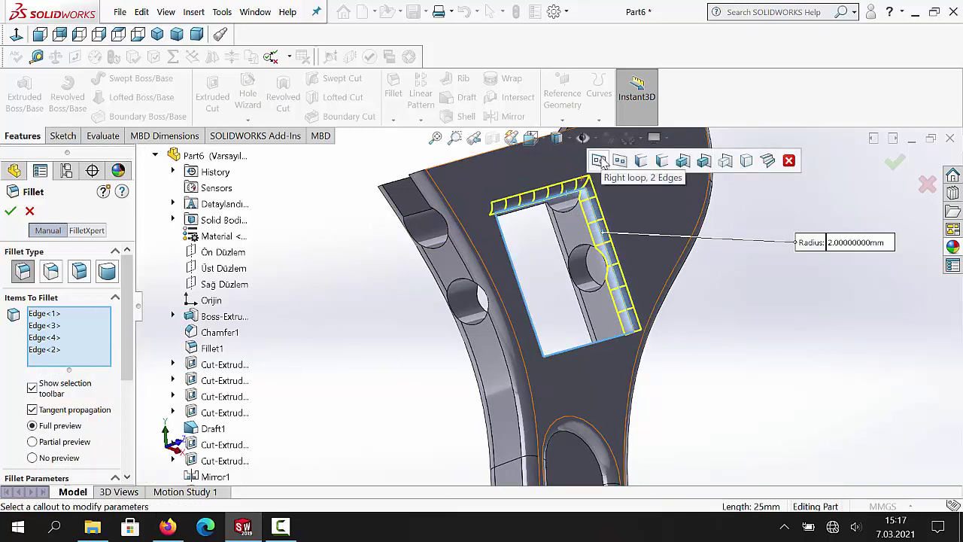
{"action": "right_click", "coordinate": [60, 355]}
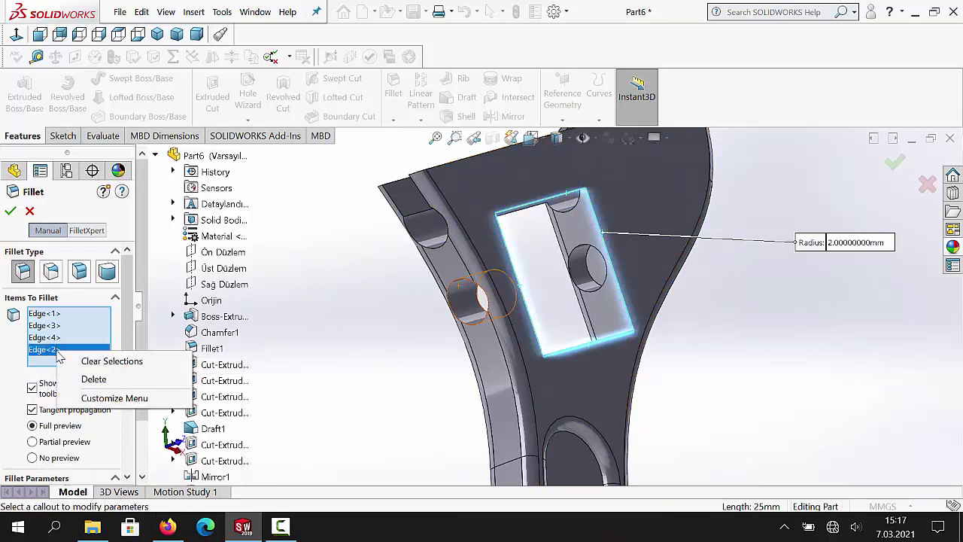
{"action": "left_click", "coordinate": [94, 379]}
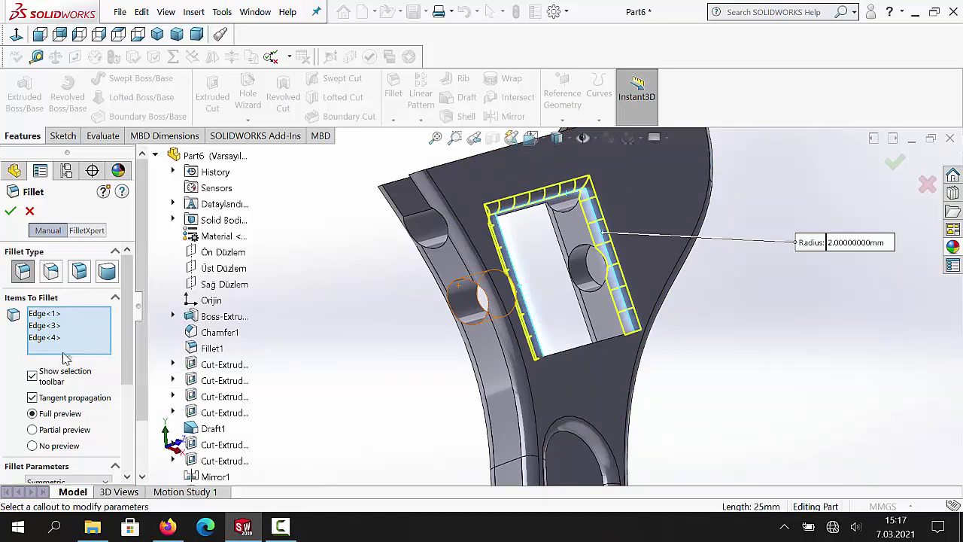
{"action": "left_click", "coordinate": [12, 213]}
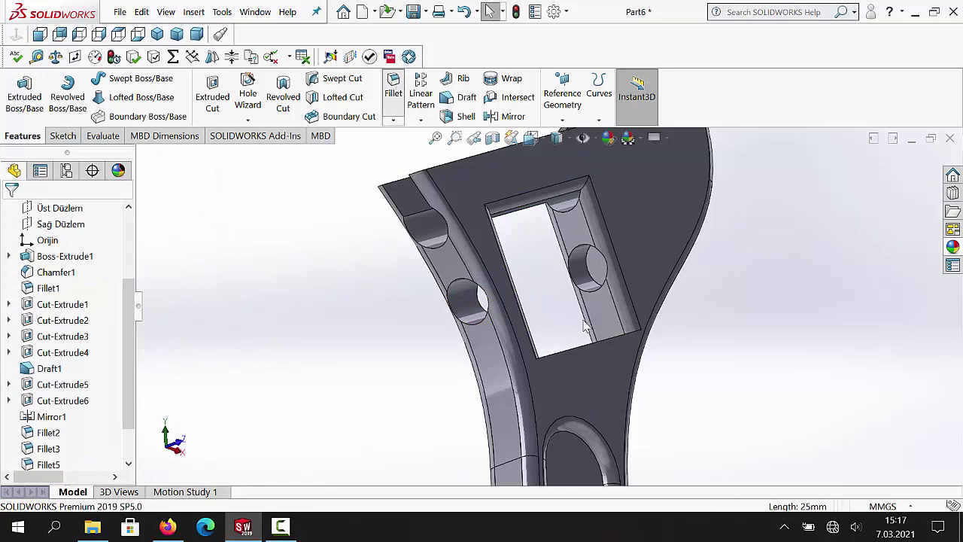
- Apply a separate 2 mm fillet to the square window's handle-side edge on the same face
{"action": "key", "text": "Return"}
{"action": "mouse_move", "coordinate": [599, 360]}
{"action": "middle_mouse_down"}
{"action": "mouse_move", "coordinate": [588, 352]}
{"action": "mouse_move", "coordinate": [588, 368]}
{"action": "mouse_move", "coordinate": [590, 343]}
{"action": "middle_mouse_up"}
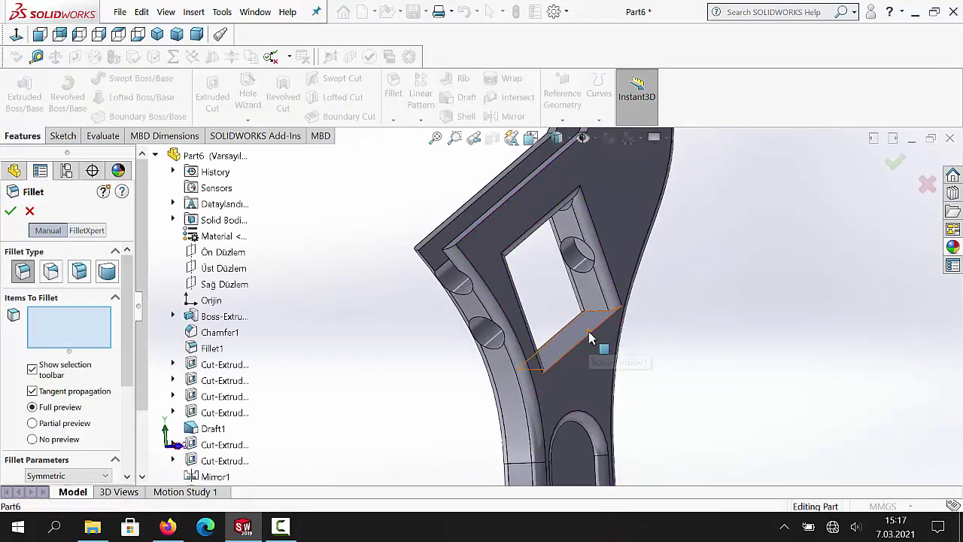
{"action": "left_click", "coordinate": [588, 338]}
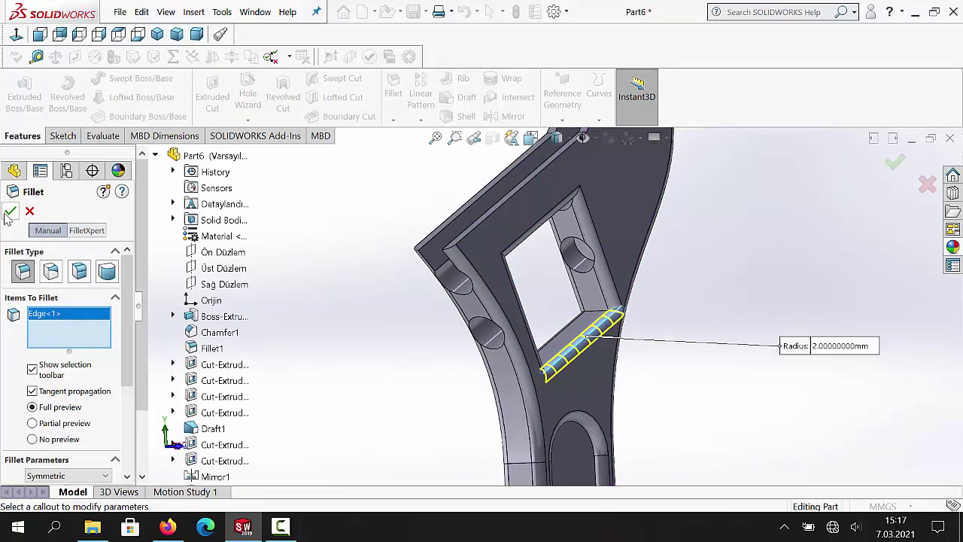
{"action": "key", "text": "Return"}
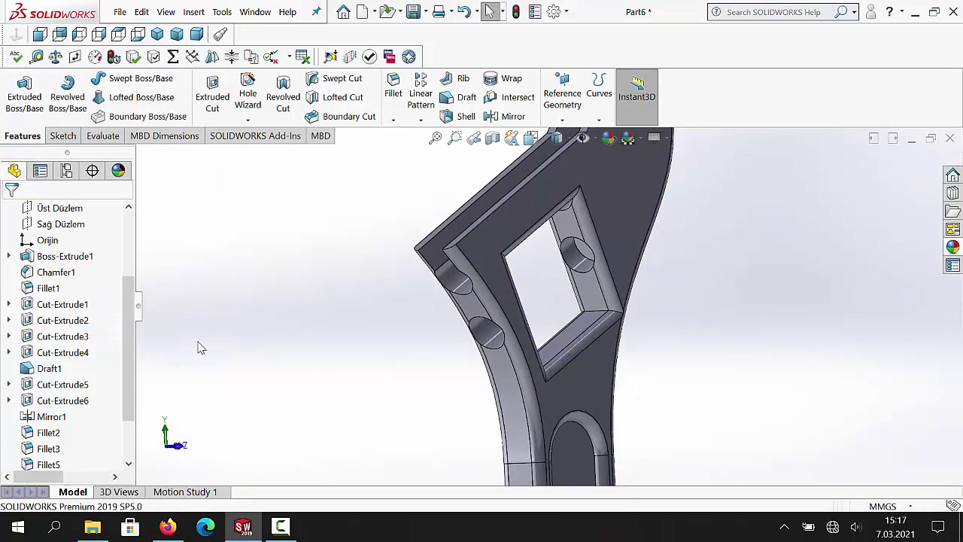
- Apply a 1 mm fillet to both circular edges of the hanging hole at the end of the handle
{"action": "scroll", "coordinate": [408, 349], "scroll_direction": "up", "scroll_amount": 6}
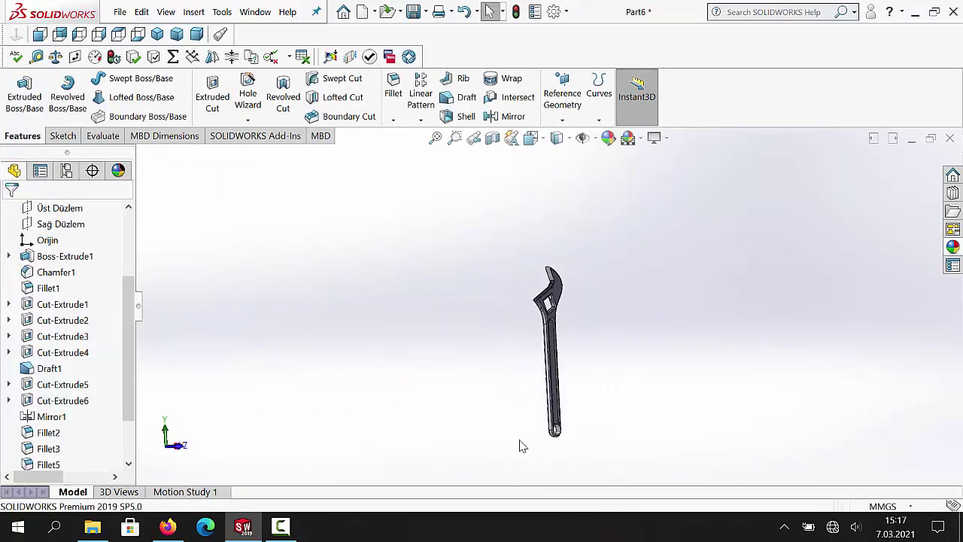
{"action": "scroll", "coordinate": [602, 349], "scroll_direction": "down", "scroll_amount": 5}
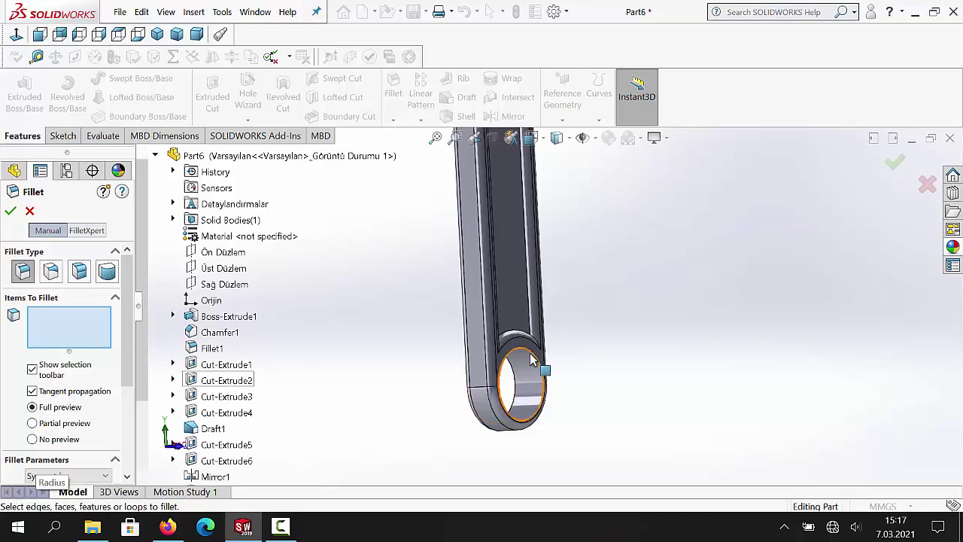
{"action": "left_click", "coordinate": [500, 382]}
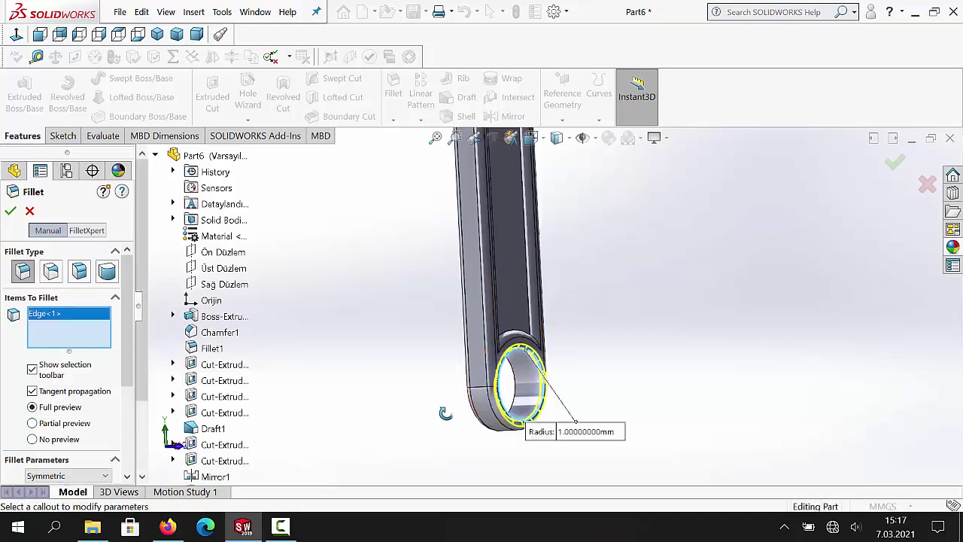
{"action": "middle_click_drag", "start_coordinate": [500, 382], "coordinate": [461, 360]}
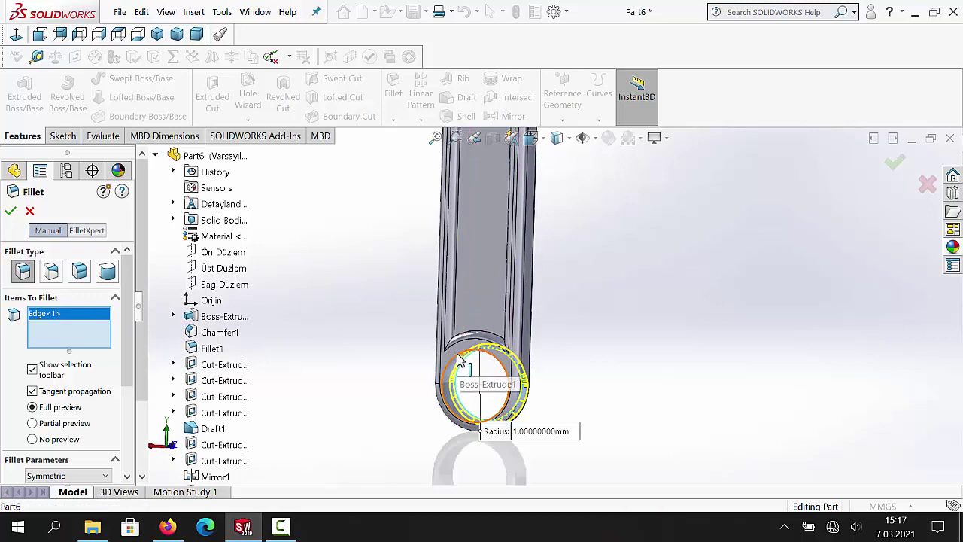
{"action": "left_click", "coordinate": [457, 353]}
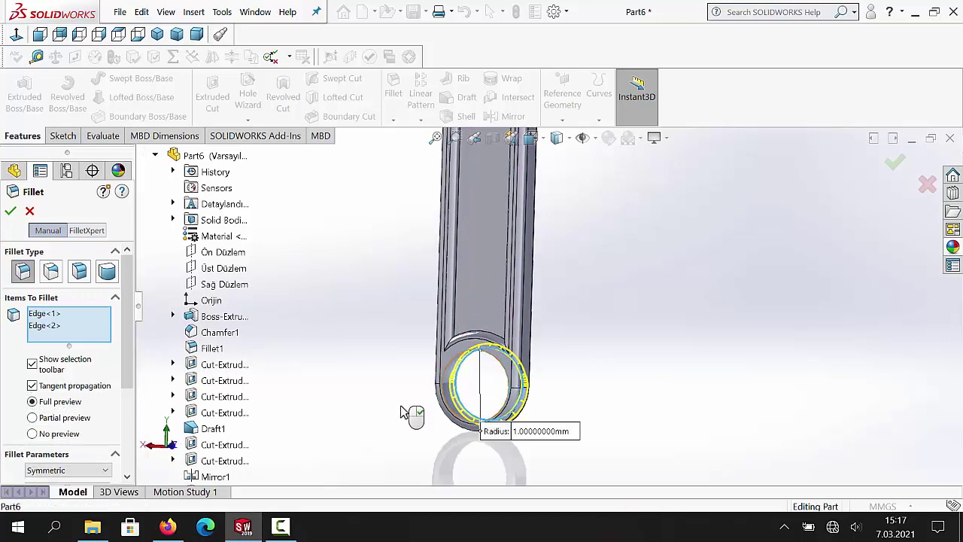
{"action": "left_click", "coordinate": [17, 212]}
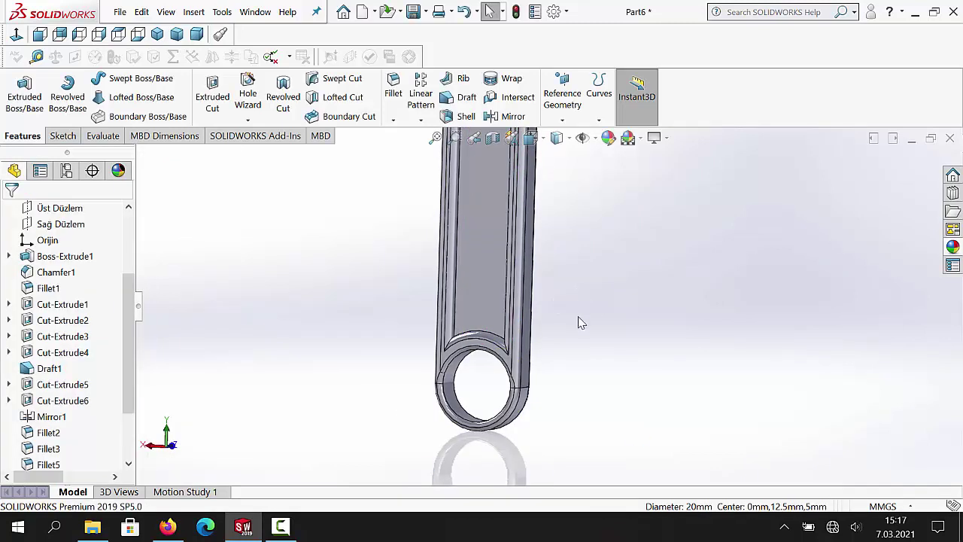
- Examine the whole filleted wrench body from both faces, including the jaw and square window
{"action": "scroll", "coordinate": [581, 323], "scroll_direction": "up", "scroll_amount": 8}
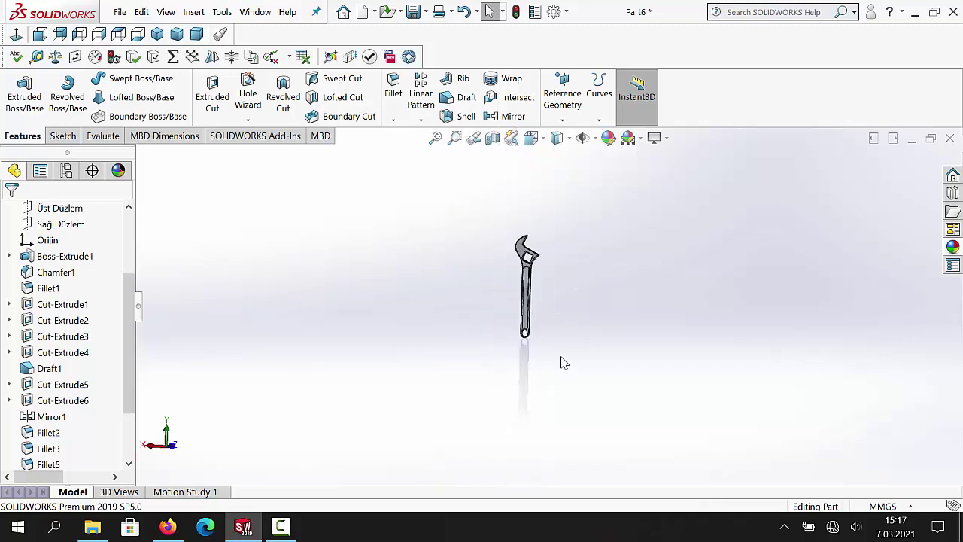
{"action": "scroll", "coordinate": [565, 363], "scroll_direction": "down", "scroll_amount": 5}
{"action": "middle_click_drag", "start_coordinate": [501, 312], "coordinate": [355, 321]}
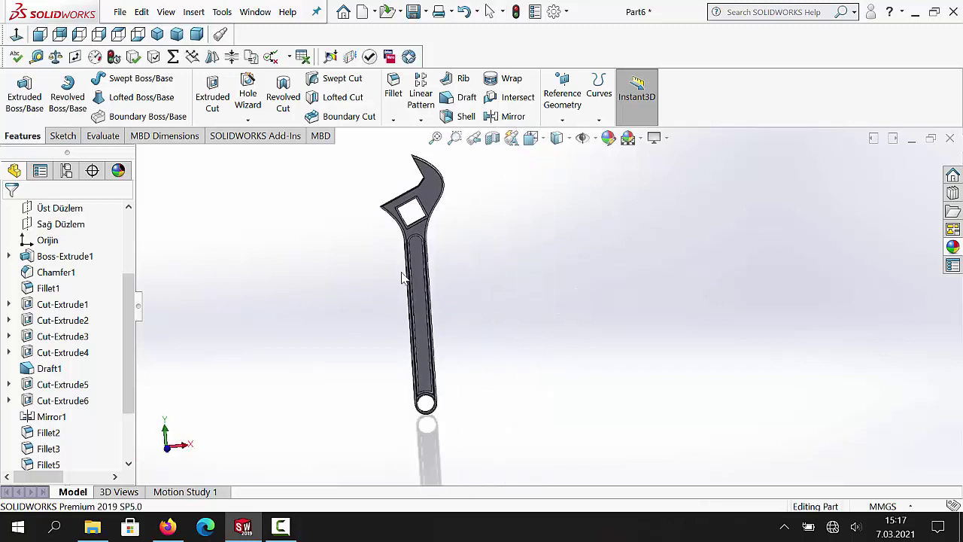
{"action": "middle_click_drag", "start_coordinate": [402, 279], "coordinate": [430, 271]}
{"action": "scroll", "coordinate": [512, 272], "scroll_direction": "down", "scroll_amount": 5}
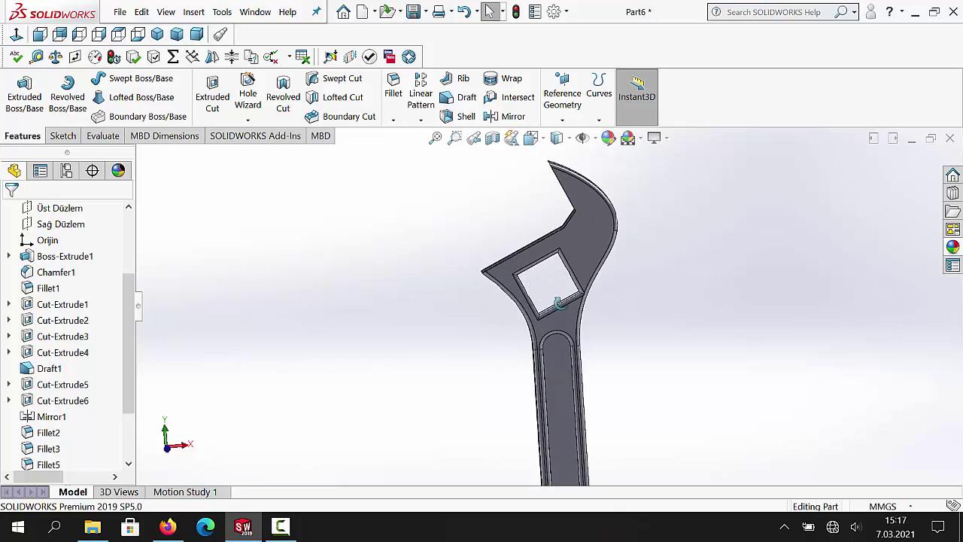
{"action": "middle_click_drag", "start_coordinate": [560, 304], "coordinate": [587, 284]}
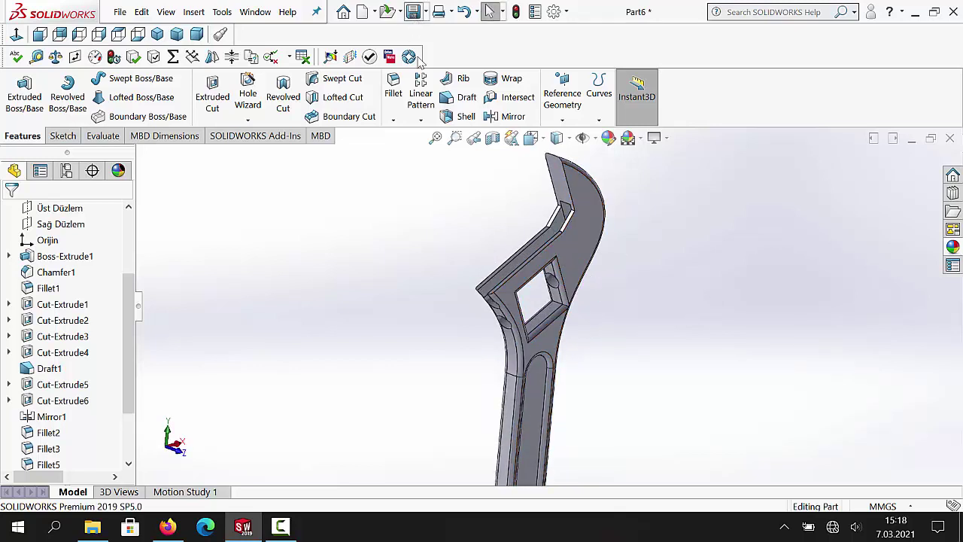
- Save the wrench body as Part1 in the folder Yeni klasör (2), replacing the existing file
{"action": "key", "text": "ctrl+s"}
{"action": "left_click", "coordinate": [426, 156]}
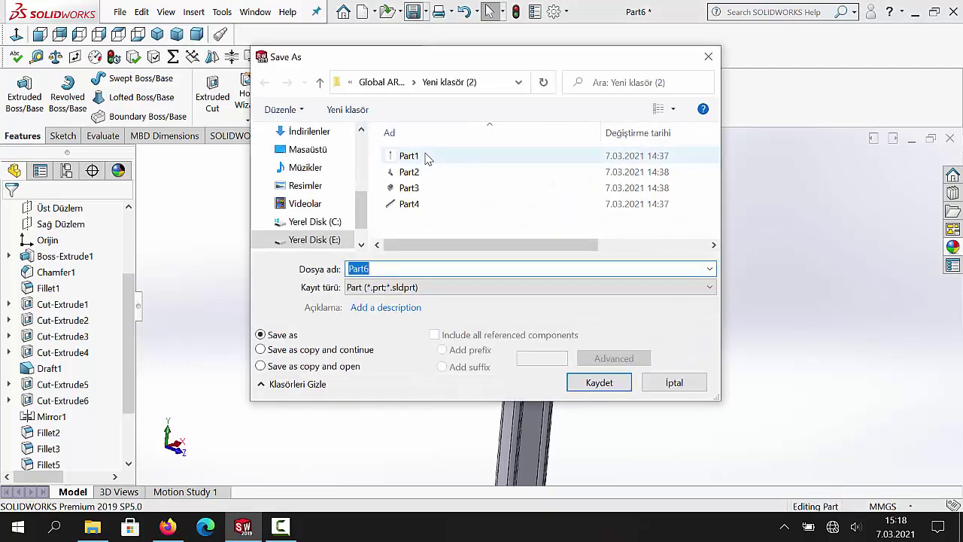
{"action": "left_click", "coordinate": [599, 383]}
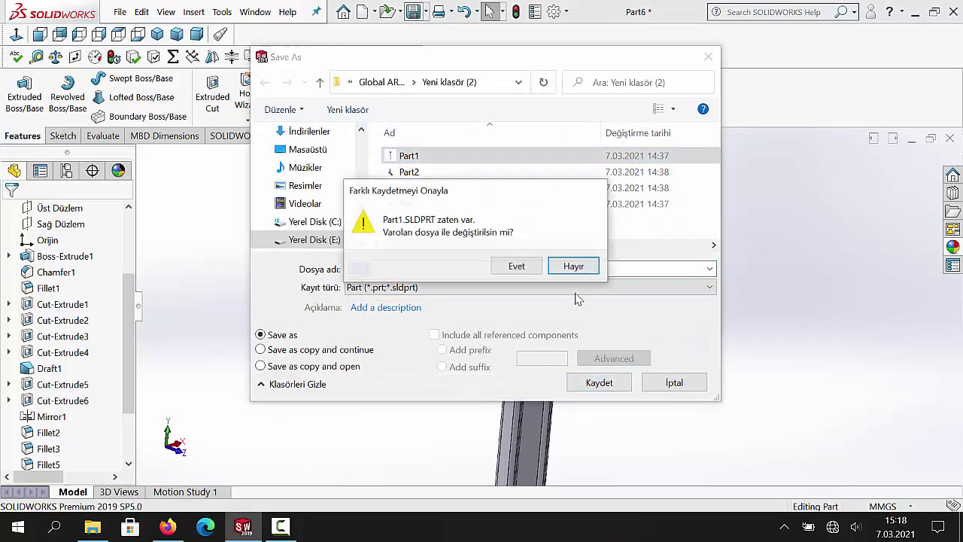
{"action": "left_click", "coordinate": [514, 266]}
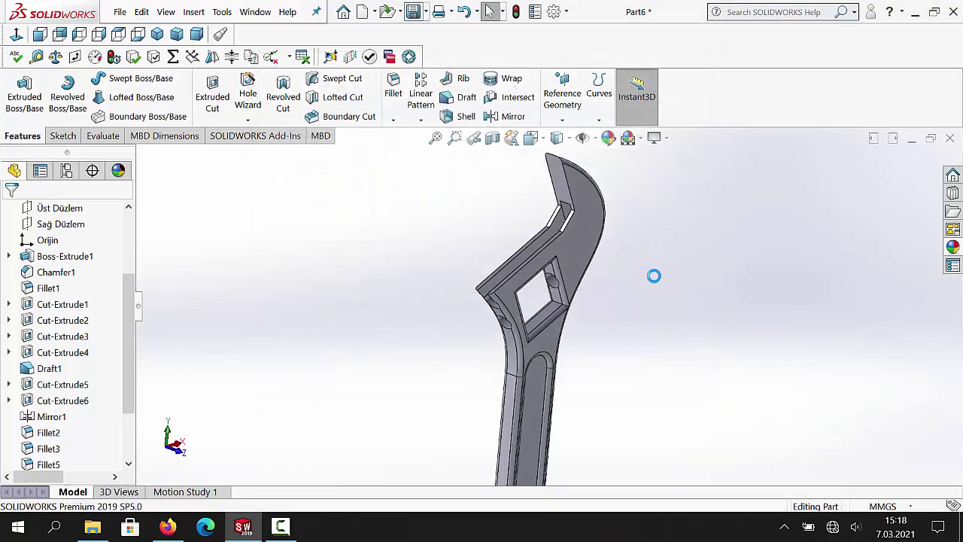
- Minimize the wrench body document and create a new part document
{"action": "left_click", "coordinate": [914, 141]}
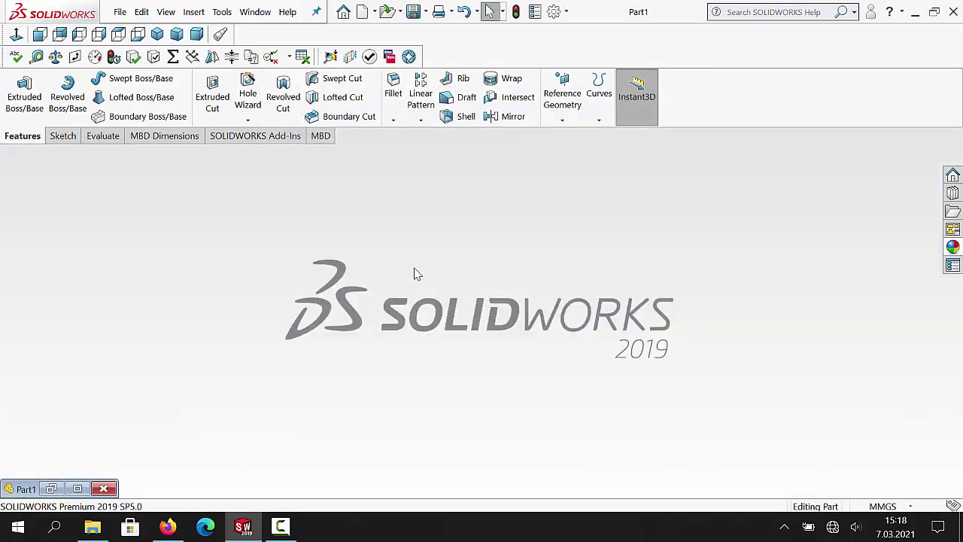
{"action": "left_click", "coordinate": [364, 13]}
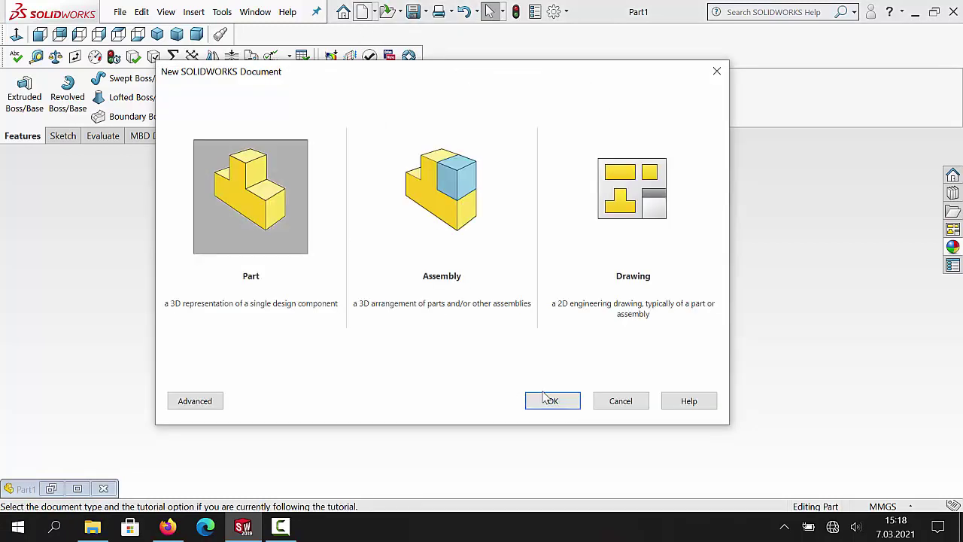
{"action": "left_click", "coordinate": [547, 406]}
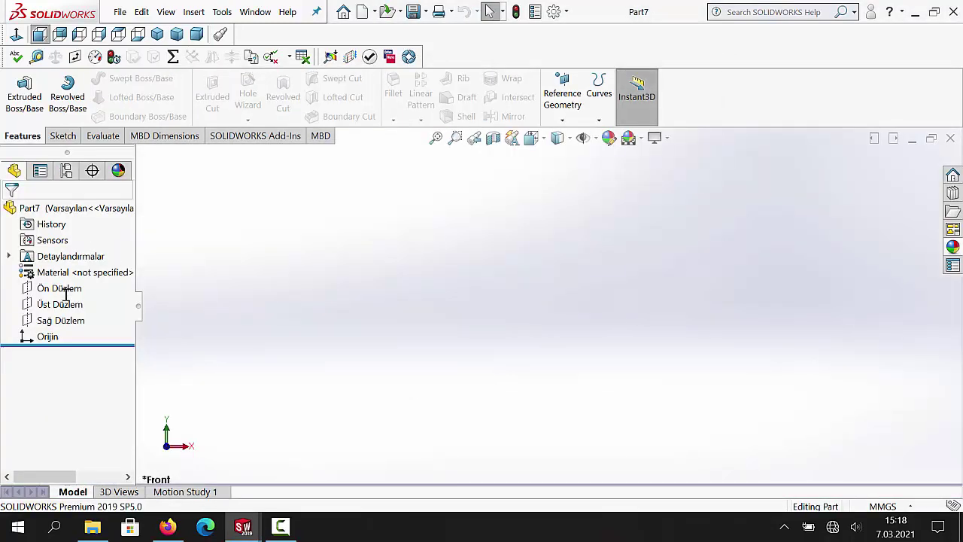
- On the front plane, sketch a vertical line about 42 mm above the origin, a diagonal about 29 mm down-left, and a horizontal line about 43 mm leftward
{"action": "left_click", "coordinate": [63, 288]}
{"action": "left_click", "coordinate": [62, 136]}
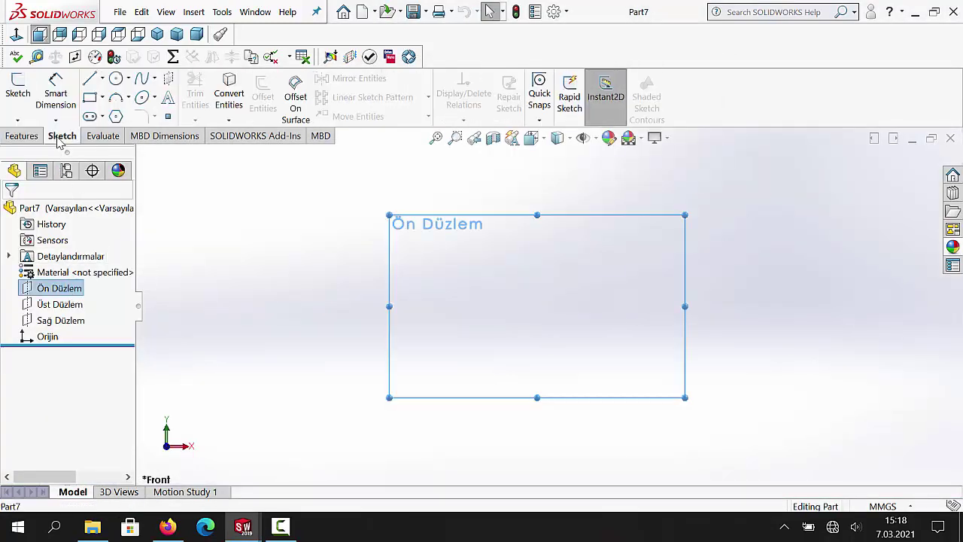
{"action": "left_click", "coordinate": [17, 86]}
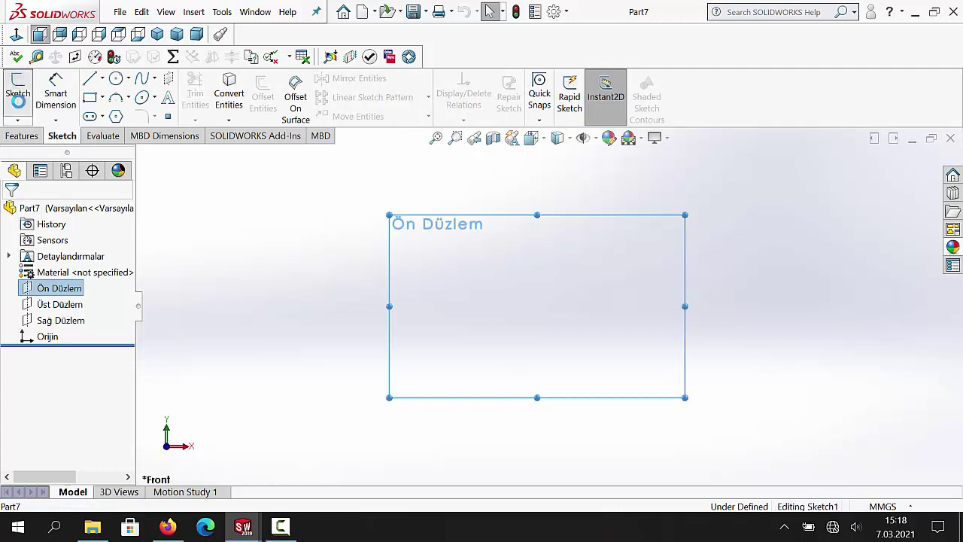
{"action": "left_click", "coordinate": [90, 80]}
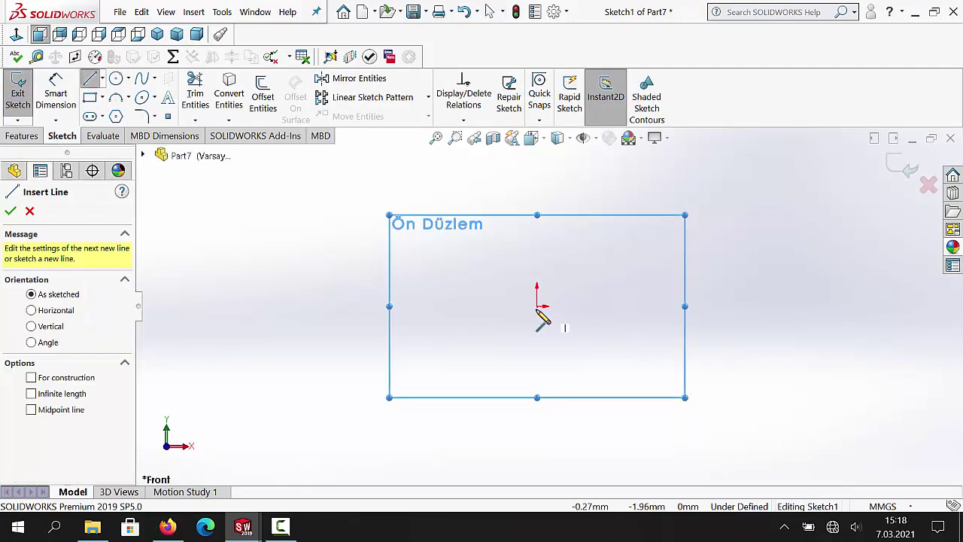
{"action": "left_click", "coordinate": [537, 215]}
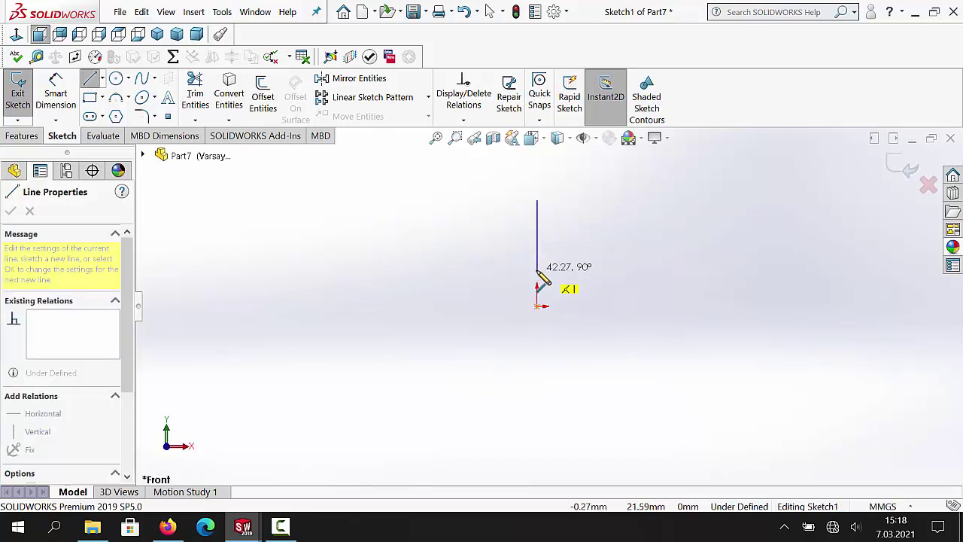
{"action": "left_click", "coordinate": [538, 271]}
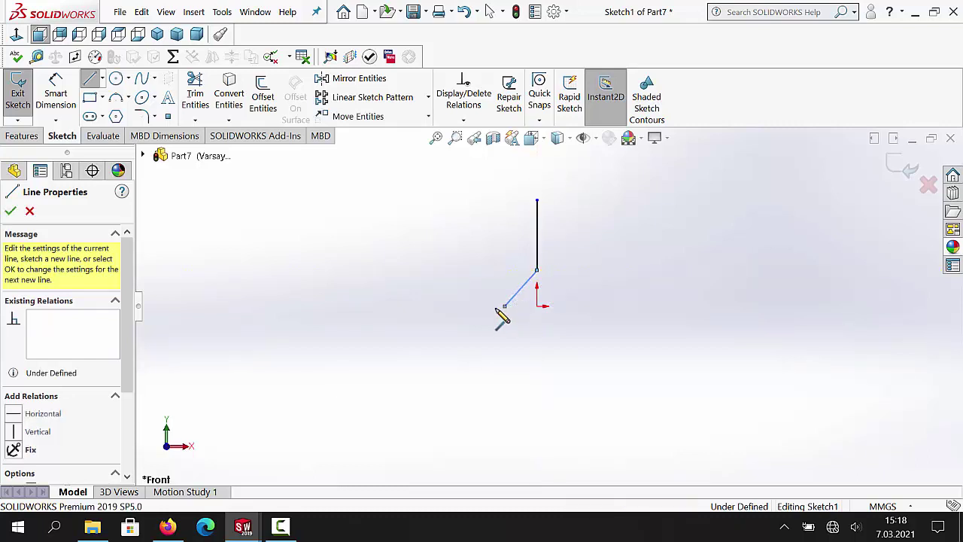
{"action": "left_click", "coordinate": [504, 305]}
{"action": "left_click", "coordinate": [434, 306]}
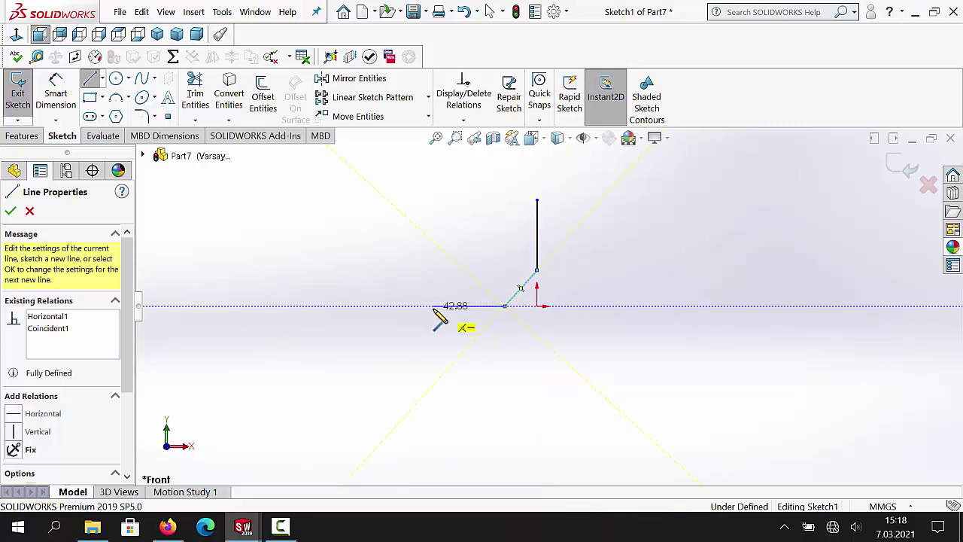
{"action": "key", "text": "Escape"}
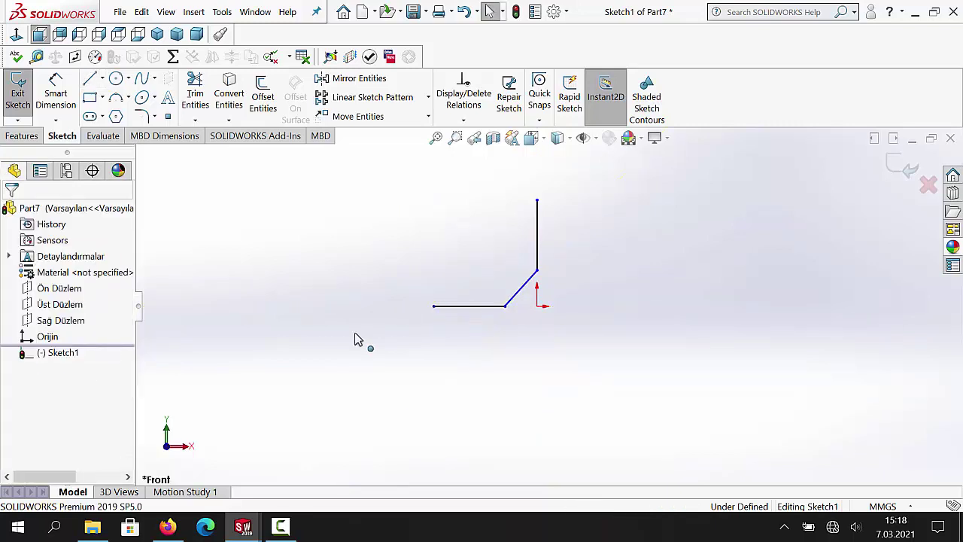
- Close the profile with a three-point arc of about 121 mm radius, bulging outward between the open ends of the horizontal and vertical lines
{"action": "left_click", "coordinate": [129, 98]}
{"action": "left_click", "coordinate": [153, 153]}
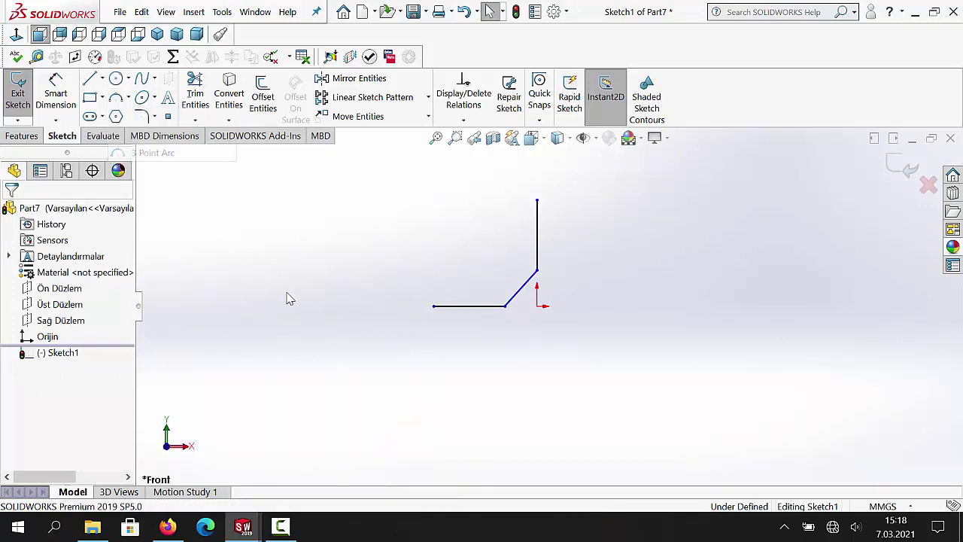
{"action": "left_click", "coordinate": [435, 307]}
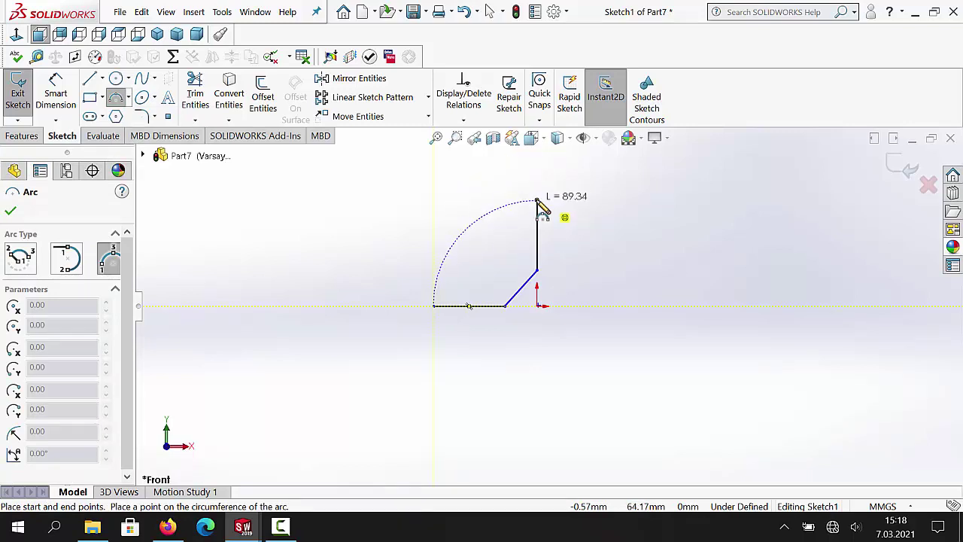
{"action": "left_click", "coordinate": [537, 201]}
{"action": "left_click", "coordinate": [490, 231]}
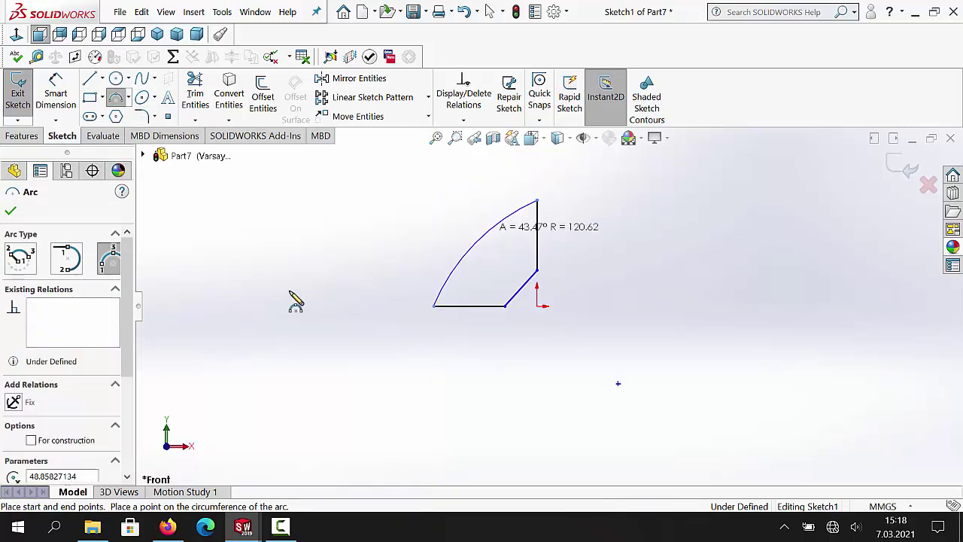
{"action": "left_click", "coordinate": [10, 213]}
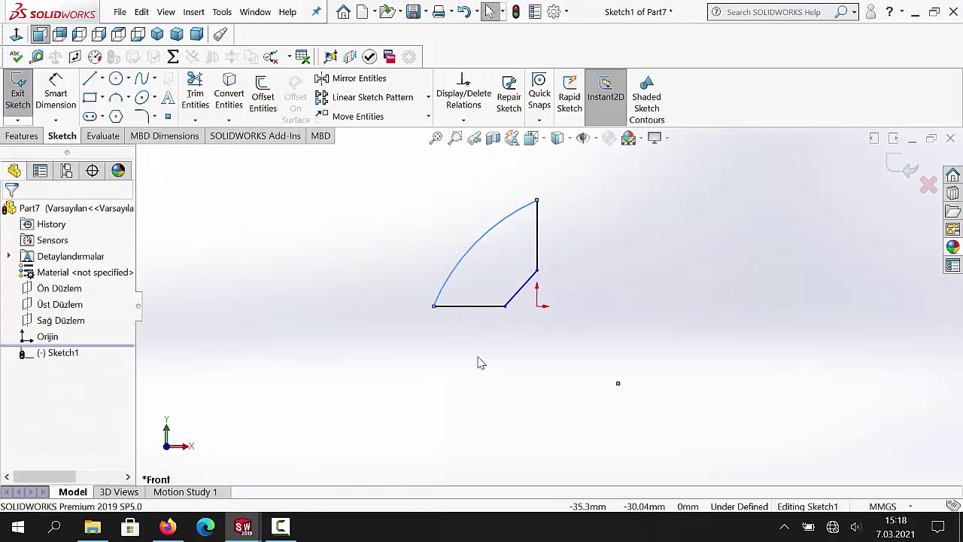
- Dimension the vertical distance between the diagonal line's two endpoints as 8 mm
{"action": "left_click", "coordinate": [55, 82]}
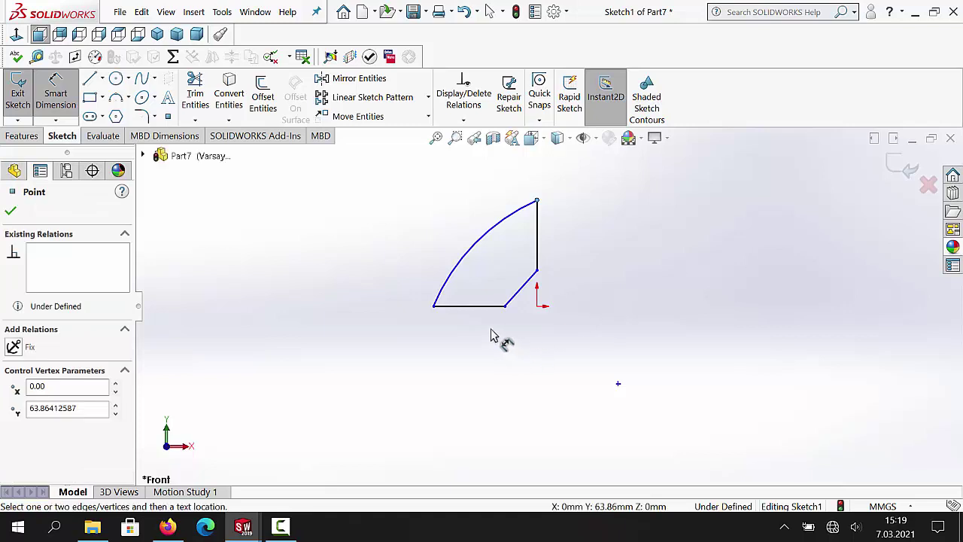
{"action": "key", "text": "Escape"}
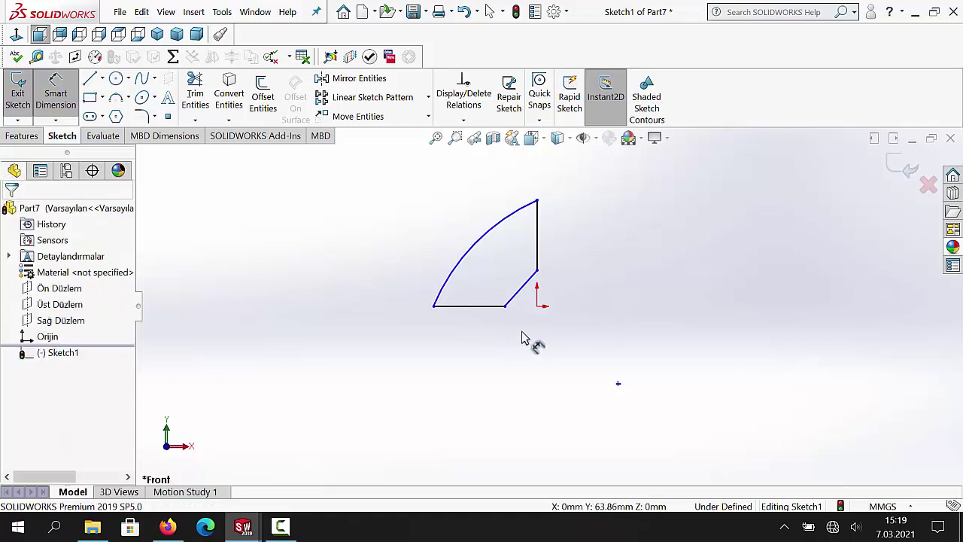
{"action": "left_click", "coordinate": [539, 274]}
{"action": "left_click", "coordinate": [507, 307]}
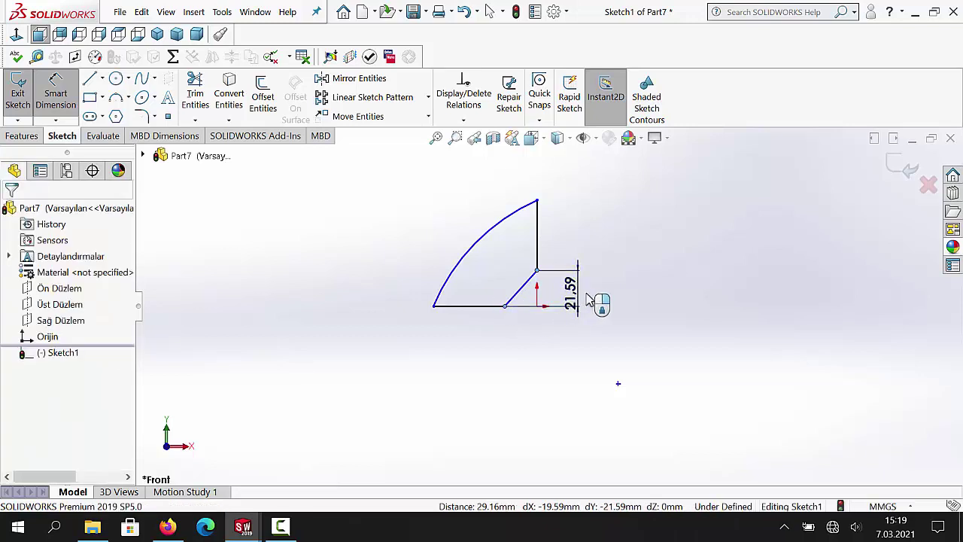
{"action": "left_click", "coordinate": [589, 299]}
{"action": "type", "text": "8"}
{"action": "key", "text": "Return"}
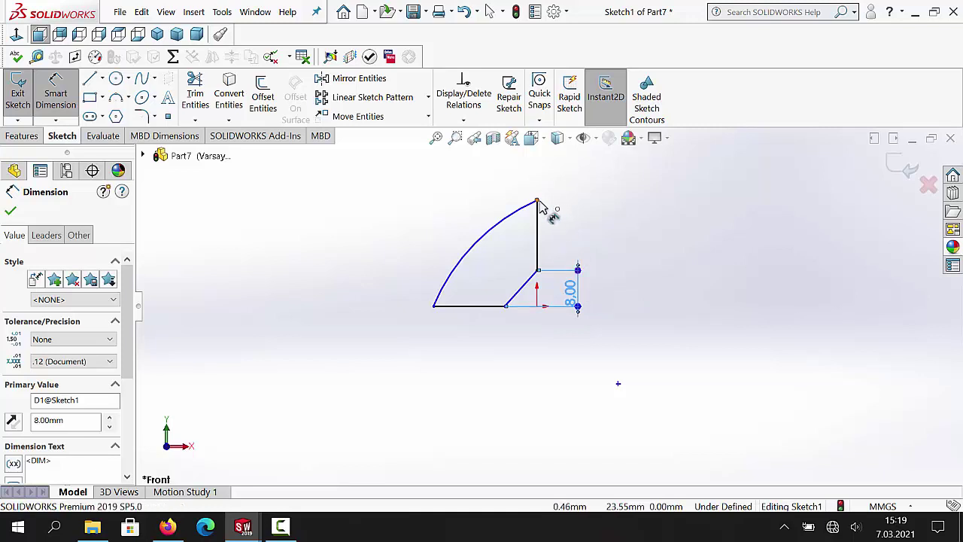
- Set the profile's overall height from the horizontal base line to the arc's upper end to 35 mm
{"action": "left_click", "coordinate": [501, 307]}
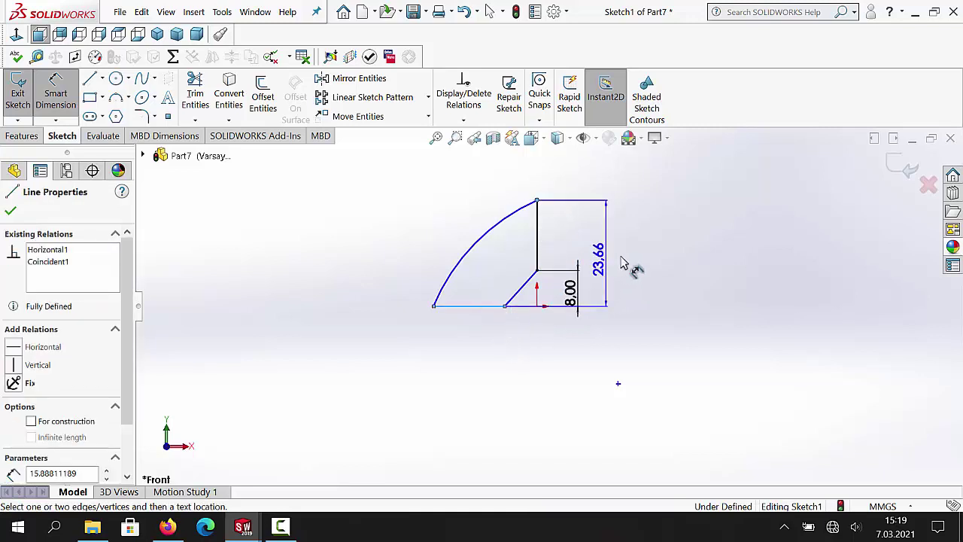
{"action": "left_click", "coordinate": [645, 266]}
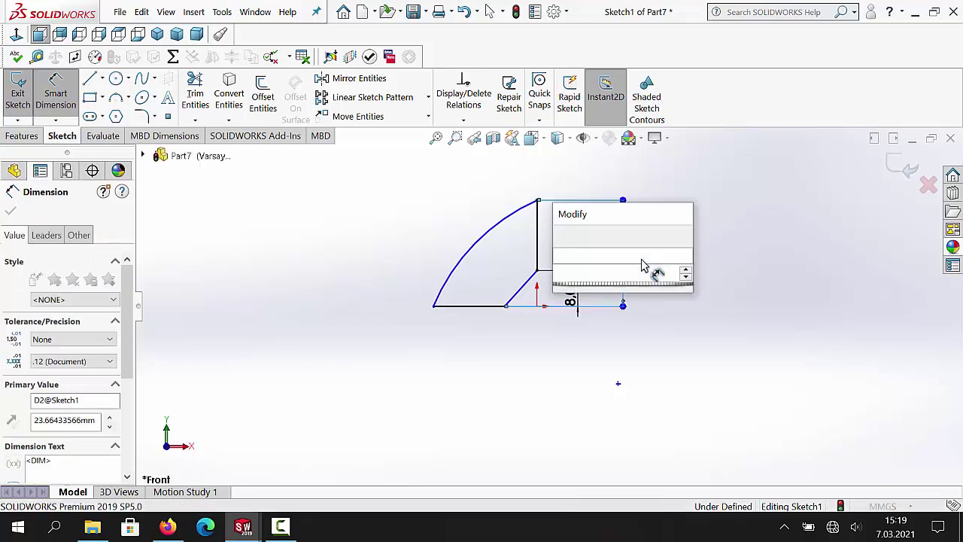
{"action": "type", "text": "35"}
{"action": "key", "text": "Return"}
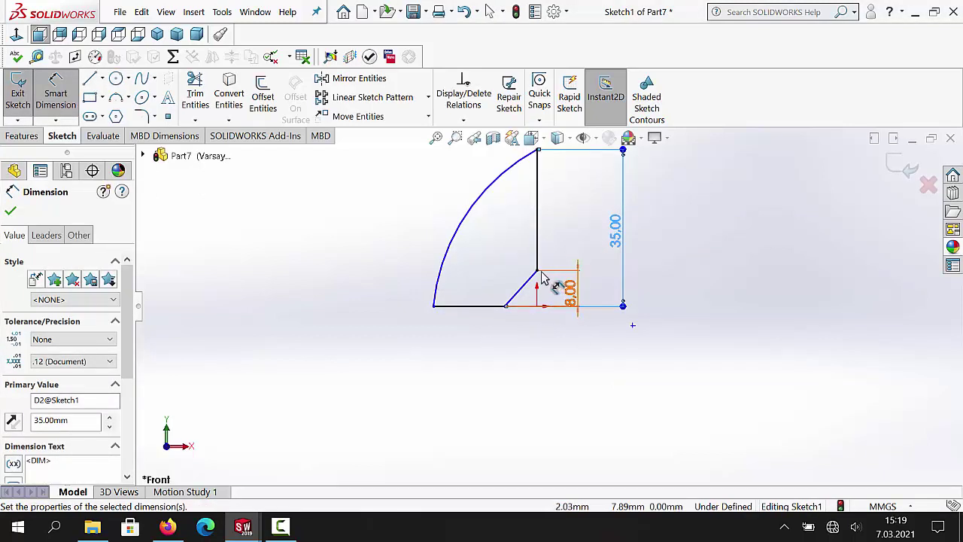
- Dimension the horizontal distance from the vertical line to the diagonal's lower endpoint as 14 mm
{"action": "left_click", "coordinate": [537, 248]}
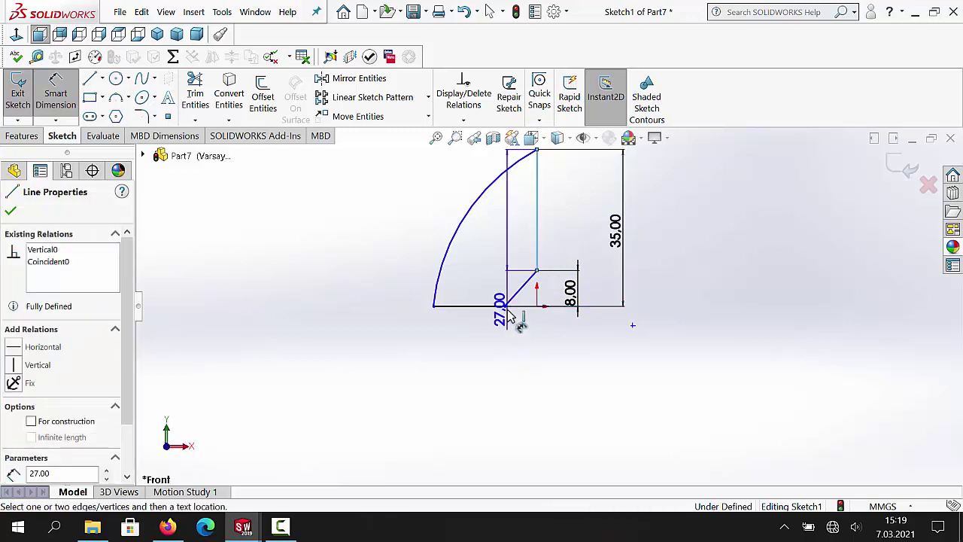
{"action": "left_click", "coordinate": [505, 307]}
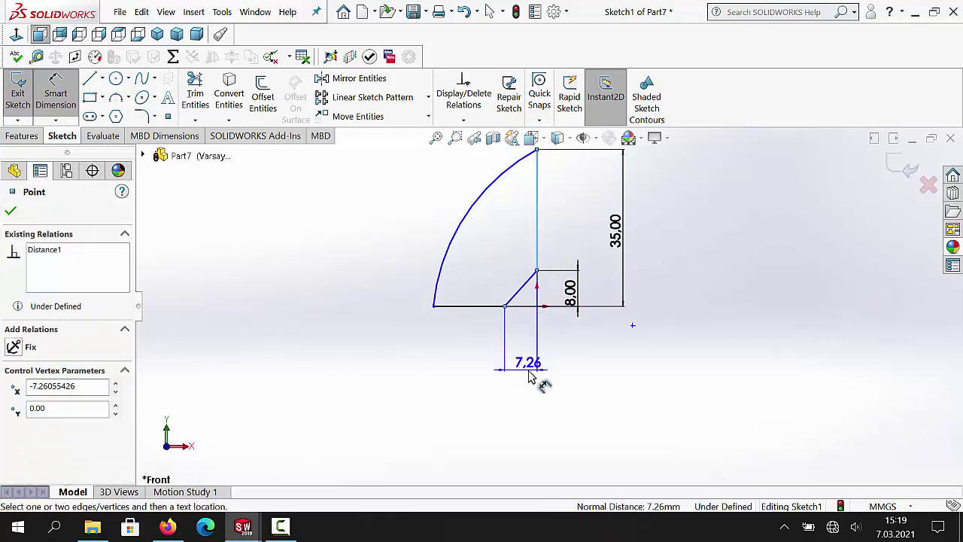
{"action": "left_click", "coordinate": [531, 376]}
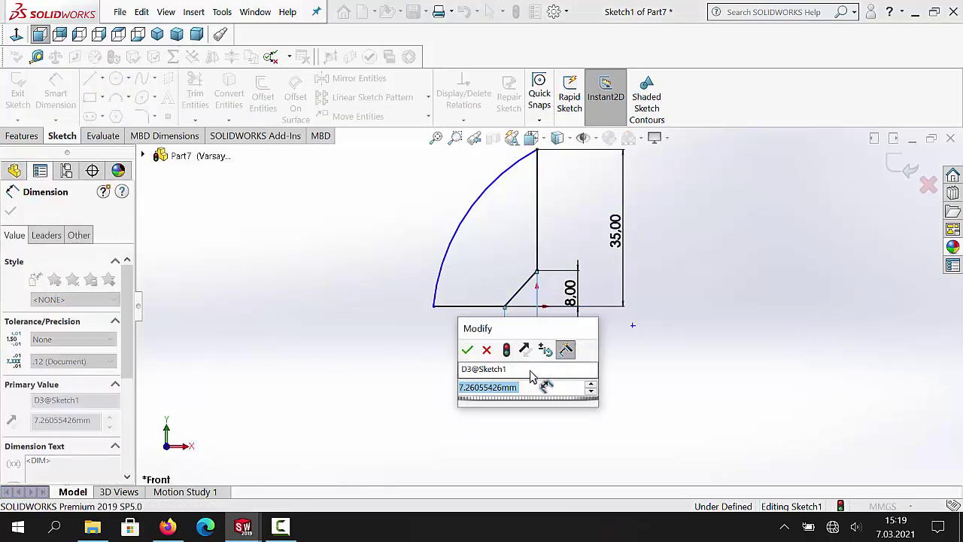
{"action": "type", "text": "14"}
{"action": "key", "text": "Return"}
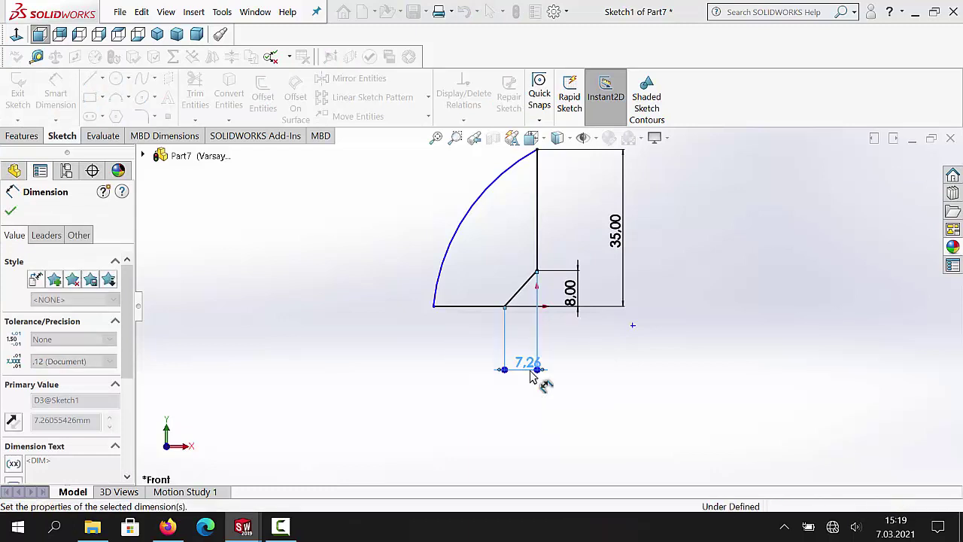
- Set the profile's overall width from the vertical line to the arc's lower endpoint to 20 mm
{"action": "left_click", "coordinate": [536, 274]}
{"action": "left_click", "coordinate": [537, 271]}
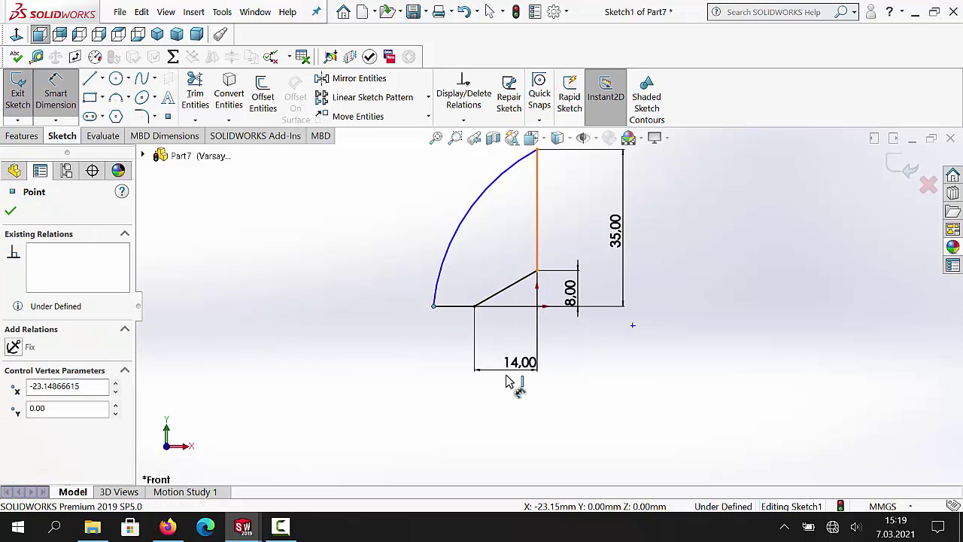
{"action": "left_click", "coordinate": [504, 422]}
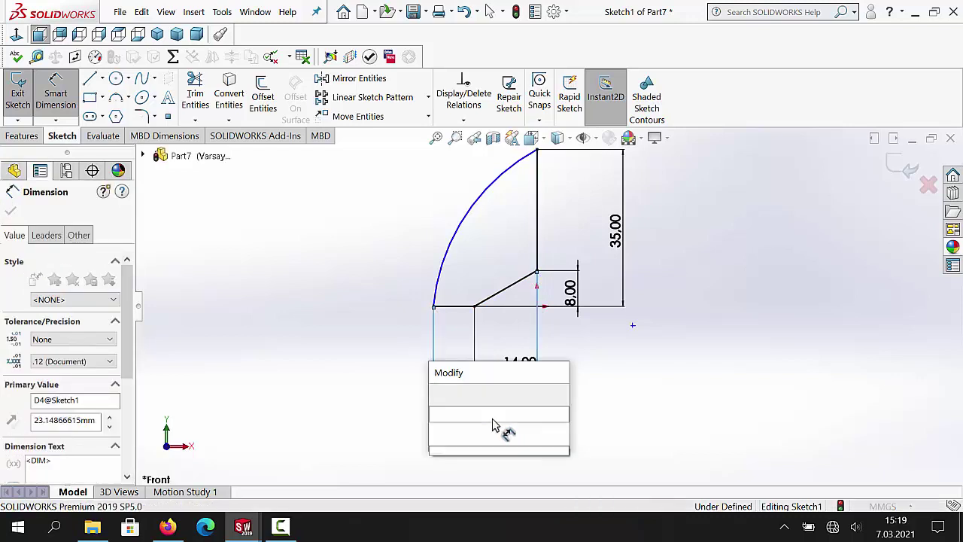
{"action": "type", "text": "20"}
{"action": "key", "text": "Return"}
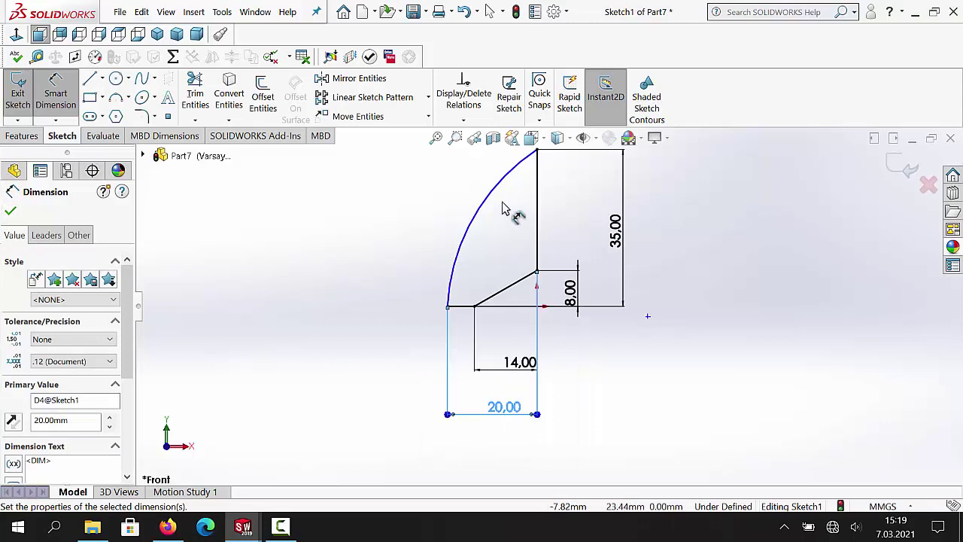
- Set the radius of the profile's outer arc to 55 mm
{"action": "left_click", "coordinate": [469, 226]}
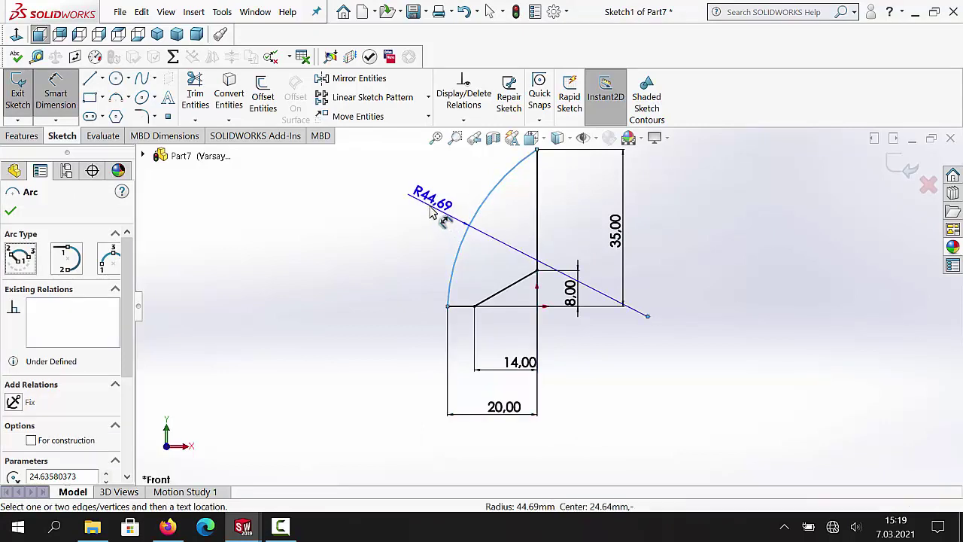
{"action": "left_click", "coordinate": [433, 213]}
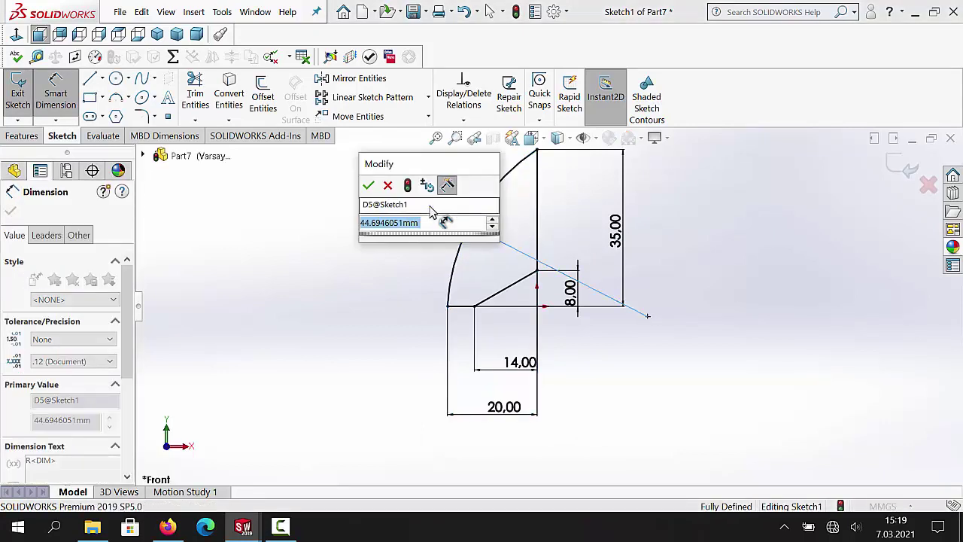
{"action": "type", "text": "40"}
{"action": "key", "text": "Escape"}
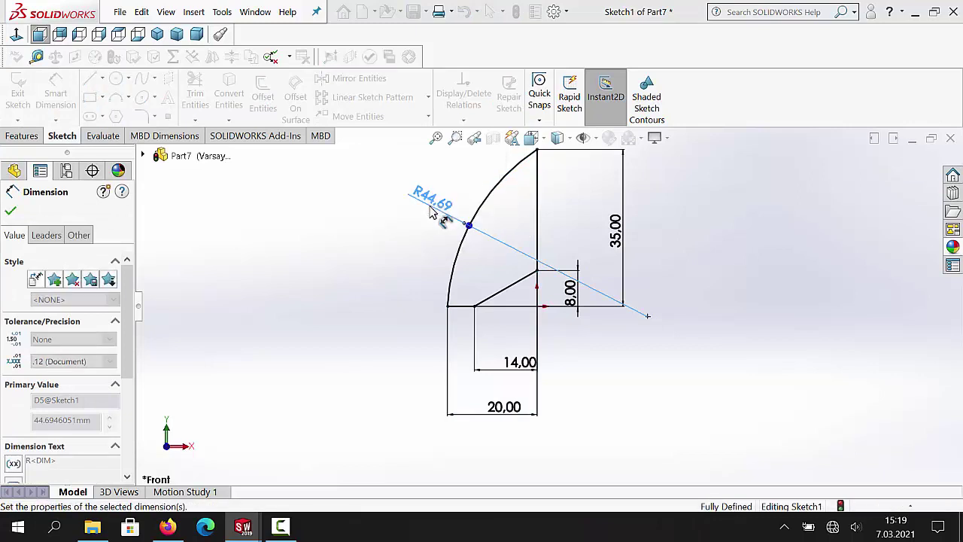
{"action": "left_click", "coordinate": [10, 211]}
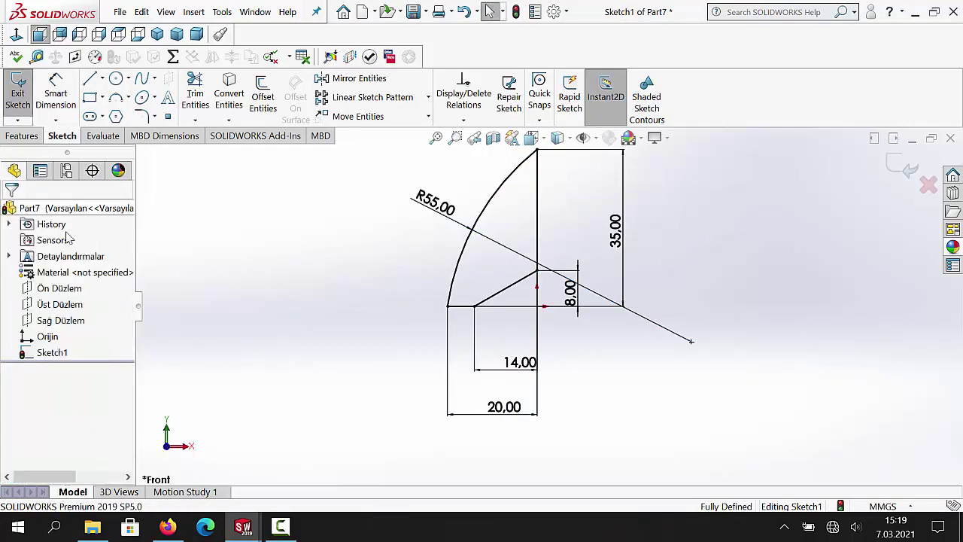
- Finish the sketch and extrude the closed profile 10 mm using the Mid Plane end condition
{"action": "left_click", "coordinate": [29, 111]}
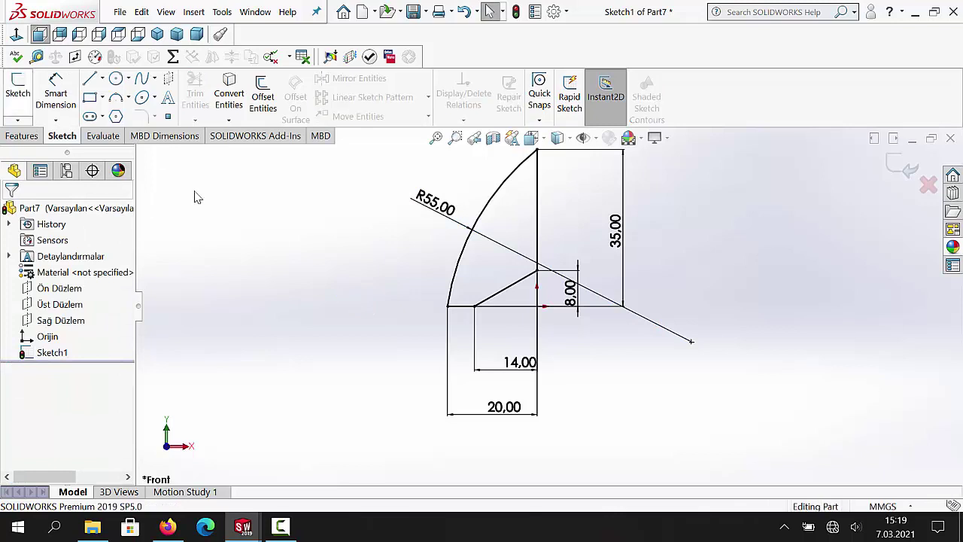
{"action": "left_click", "coordinate": [21, 138]}
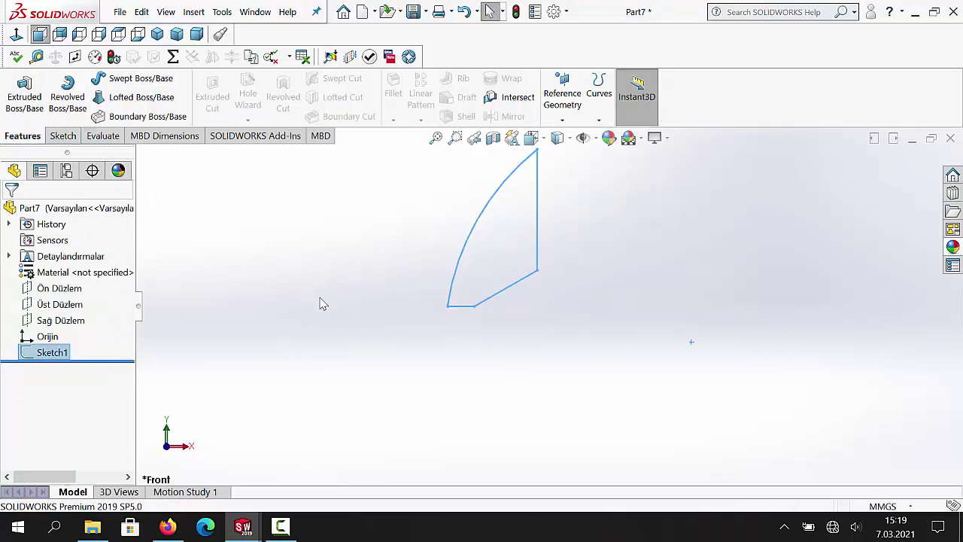
{"action": "middle_click_drag", "start_coordinate": [320, 304], "coordinate": [286, 325]}
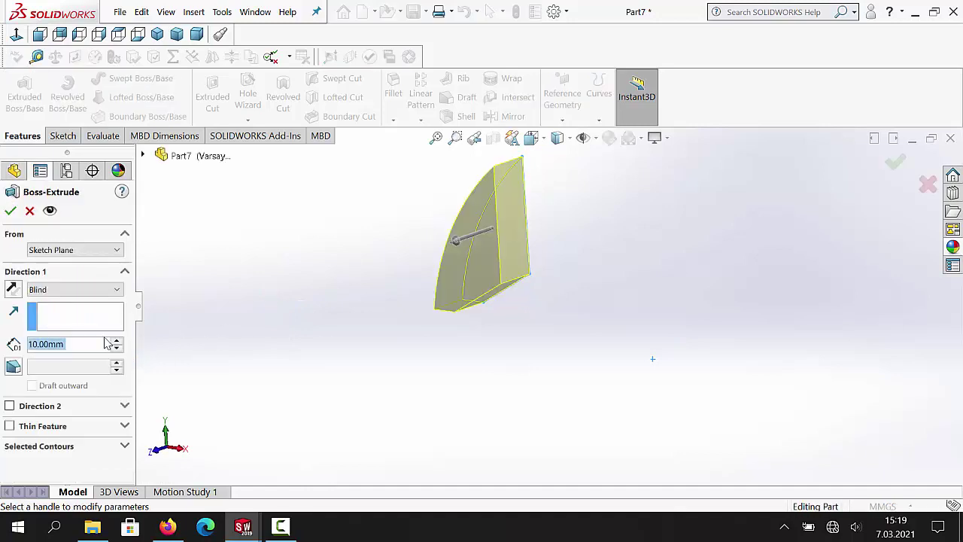
{"action": "left_click", "coordinate": [74, 291]}
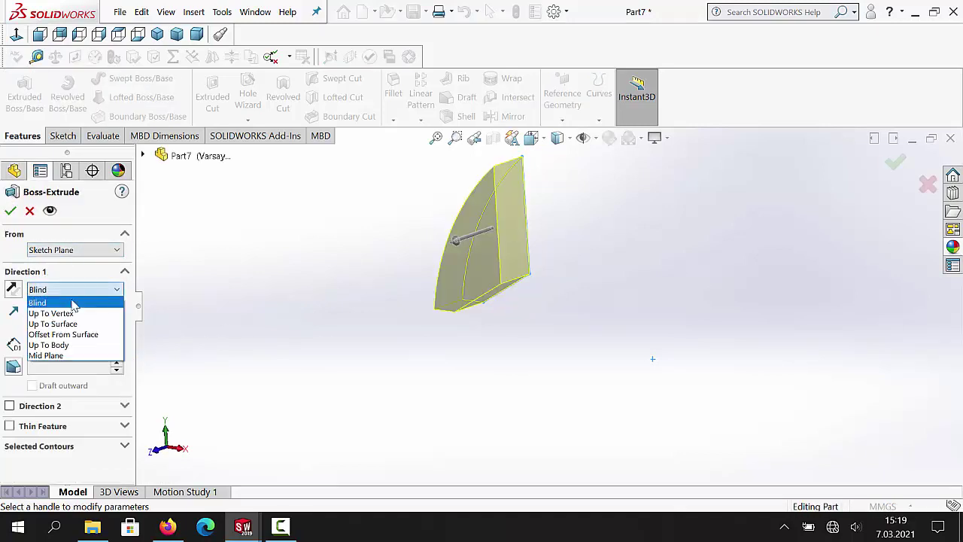
{"action": "left_click", "coordinate": [73, 356]}
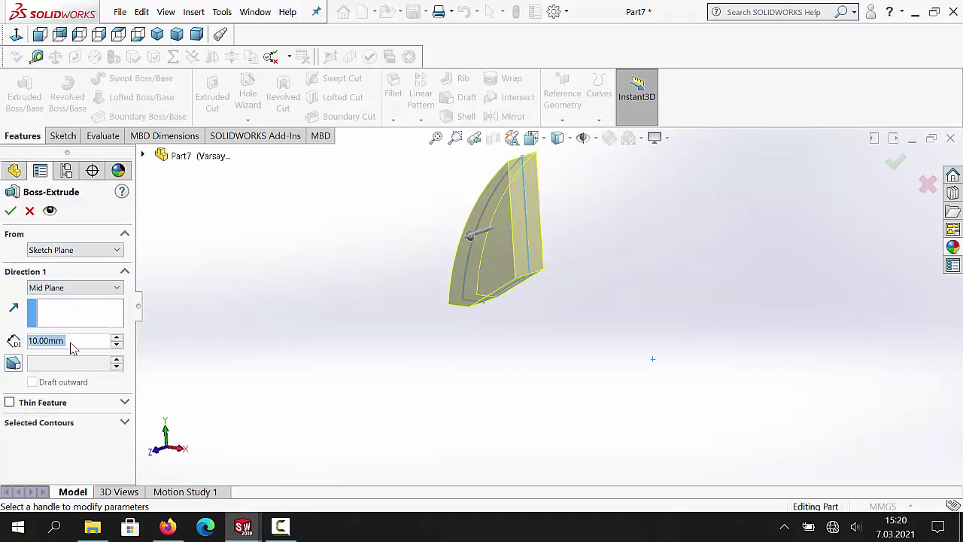
{"action": "left_click", "coordinate": [10, 212]}
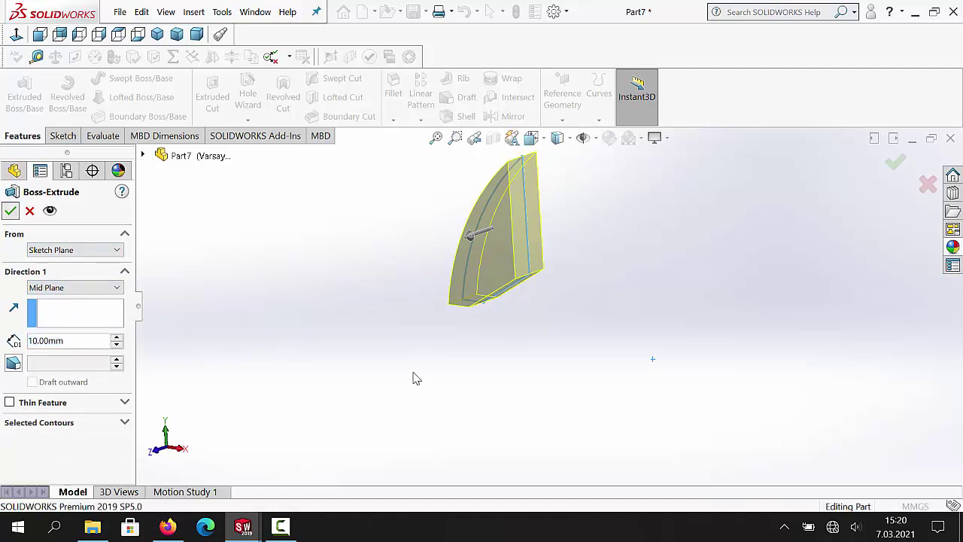
- Start a sketch on the front plane and convert the jaw's bottom horizontal and slanted edges into sketch entities
{"action": "middle_click_drag", "start_coordinate": [412, 385], "coordinate": [423, 395]}
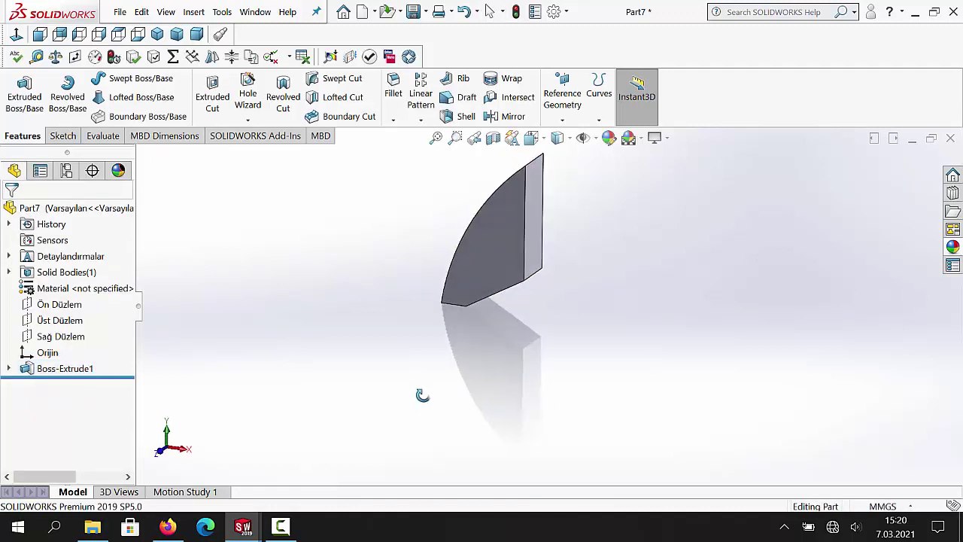
{"action": "left_click", "coordinate": [83, 304]}
{"action": "left_click", "coordinate": [64, 136]}
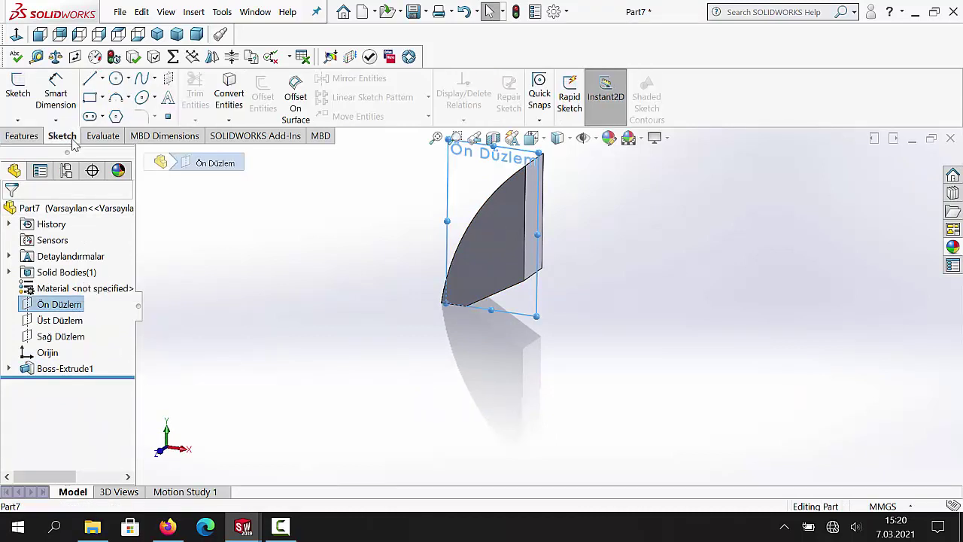
{"action": "left_click", "coordinate": [19, 98]}
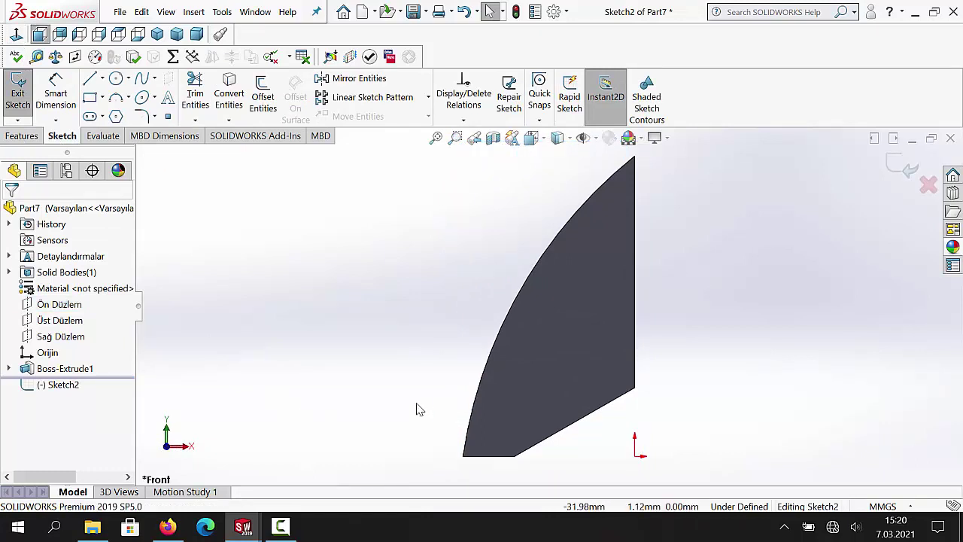
{"action": "scroll", "coordinate": [452, 416], "scroll_direction": "up", "scroll_amount": 3}
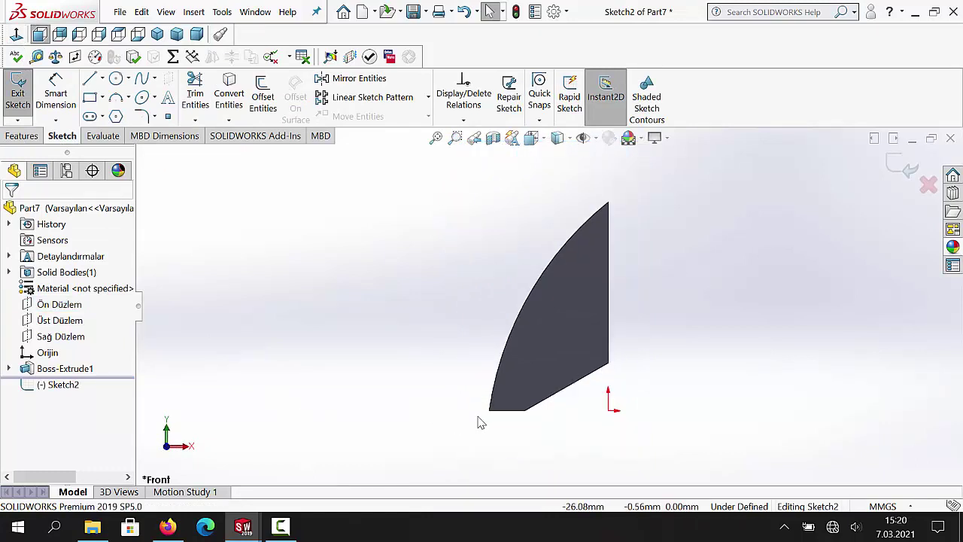
{"action": "left_click", "coordinate": [559, 397]}
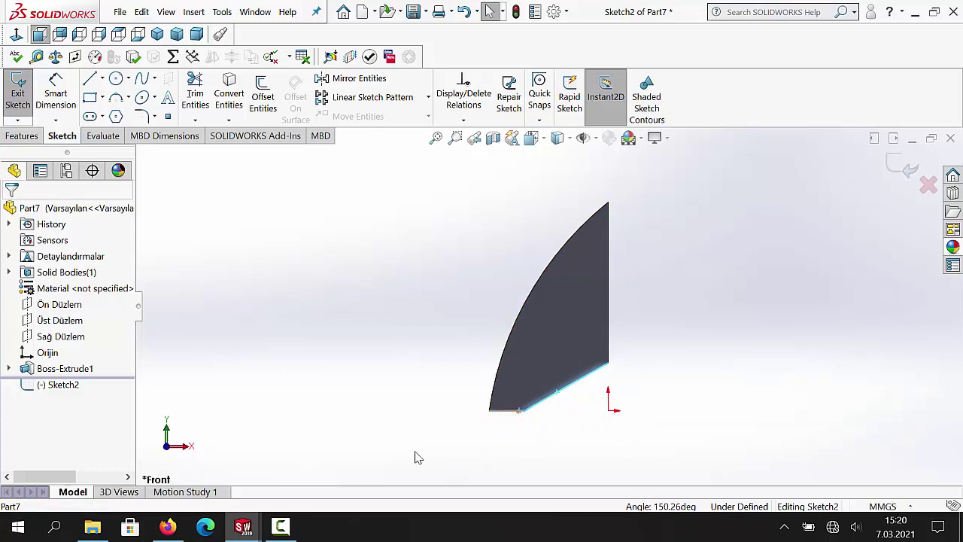
{"action": "left_click", "coordinate": [229, 92]}
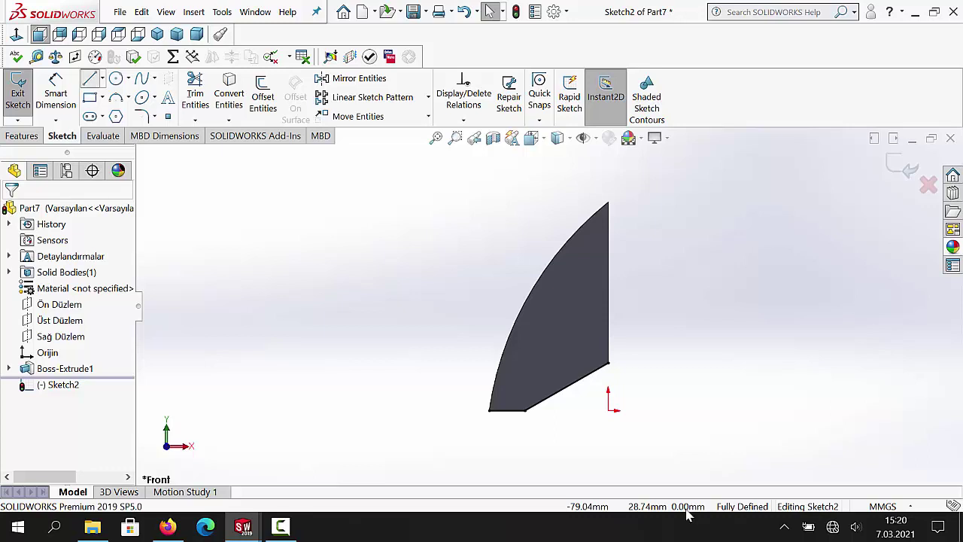
- Sketch a closed line chain below the jaw: short slanted line, about 39.5 mm horizontal base, diagonal, and about 4.9 mm vertical joining the converted edges
{"action": "key", "text": "z"}
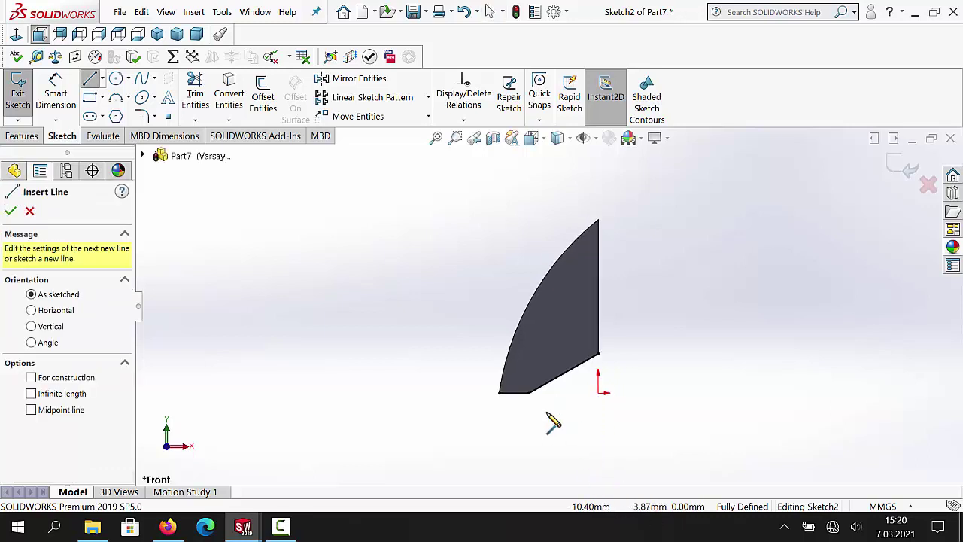
{"action": "left_click", "coordinate": [499, 392]}
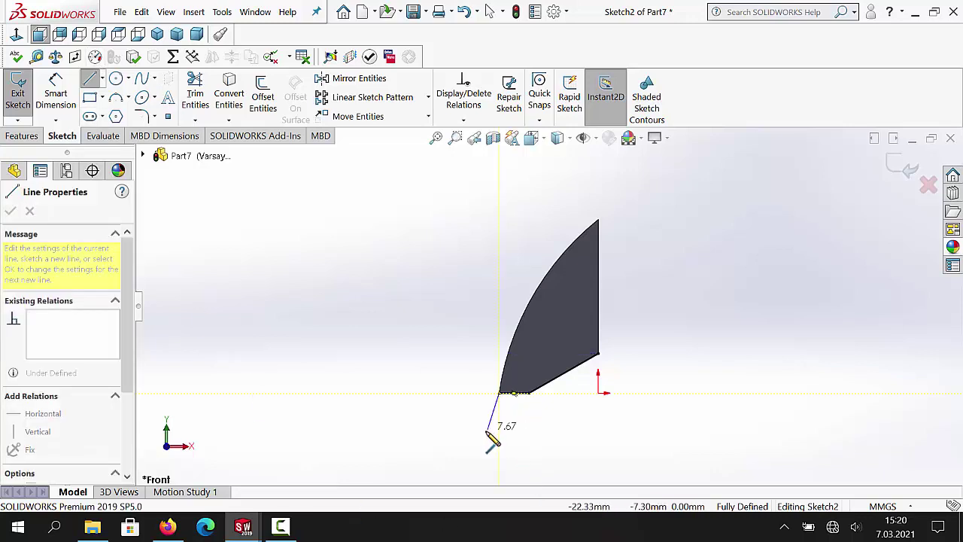
{"action": "left_click", "coordinate": [484, 434]}
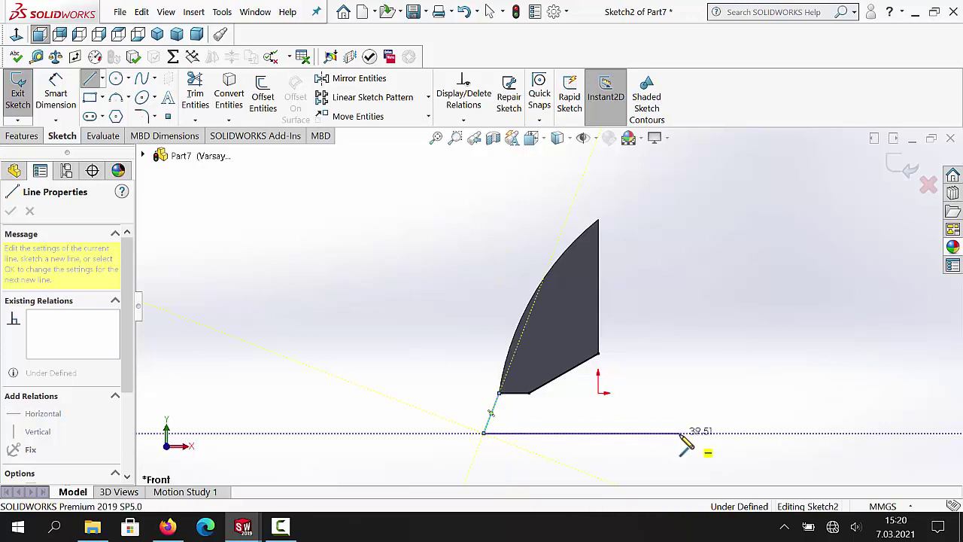
{"action": "left_click", "coordinate": [680, 434]}
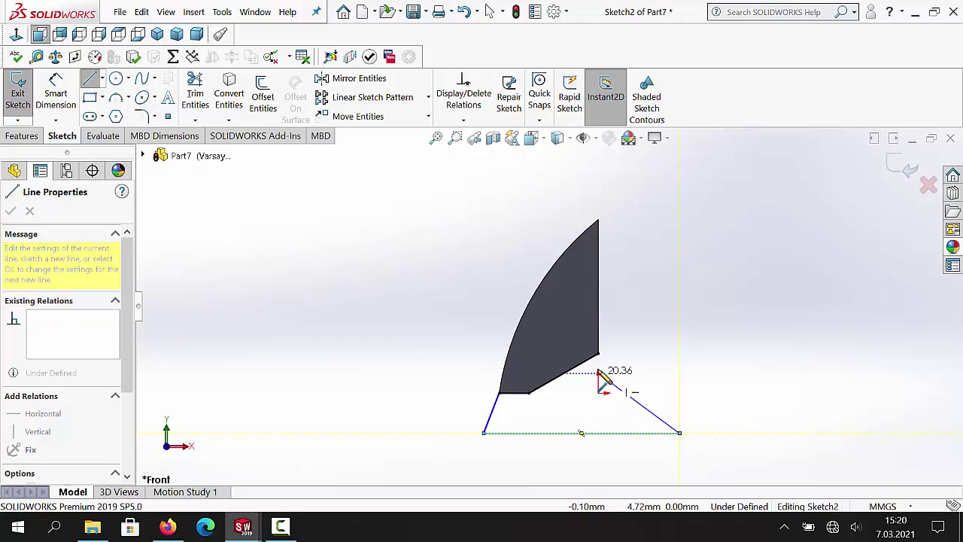
{"action": "scroll", "coordinate": [599, 374], "scroll_direction": "down", "scroll_amount": 6}
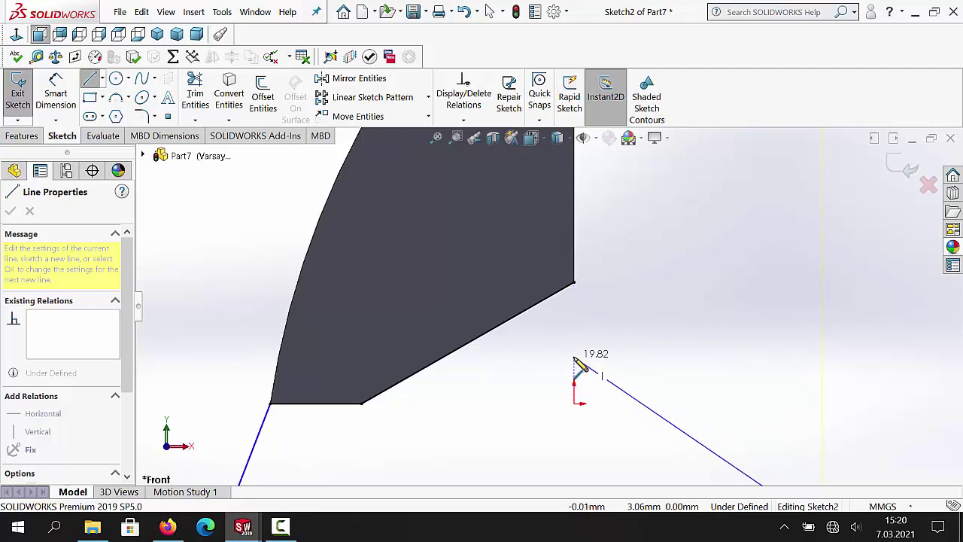
{"action": "left_click", "coordinate": [574, 358]}
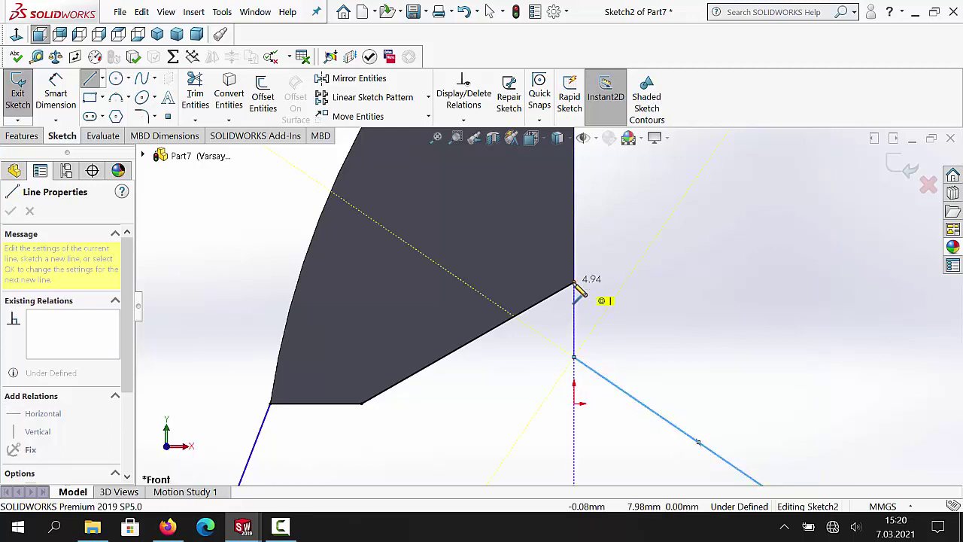
{"action": "left_click", "coordinate": [574, 284]}
{"action": "key", "text": "Escape"}
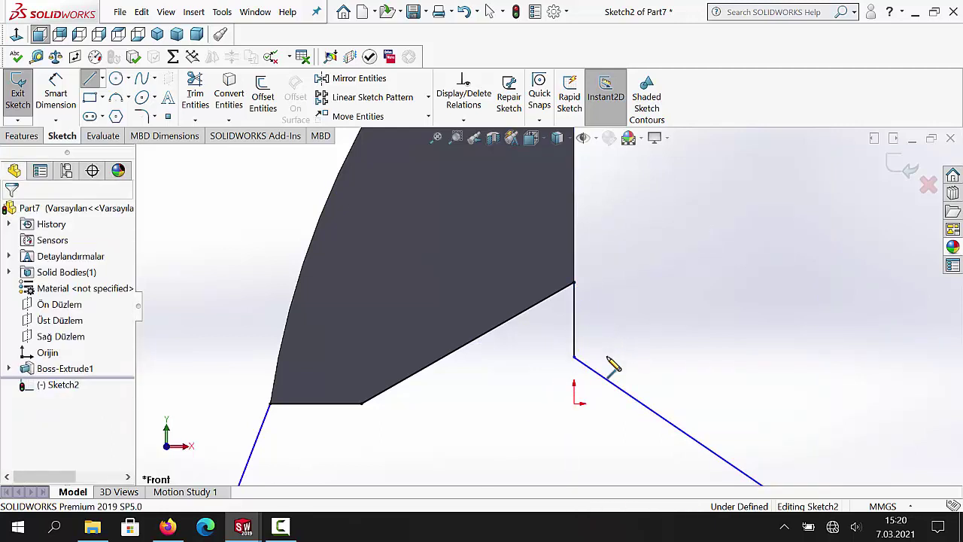
- Dimension the short vertical line below the jaw's lower corner as 3 mm
{"action": "scroll", "coordinate": [501, 388], "scroll_direction": "up", "scroll_amount": 4}
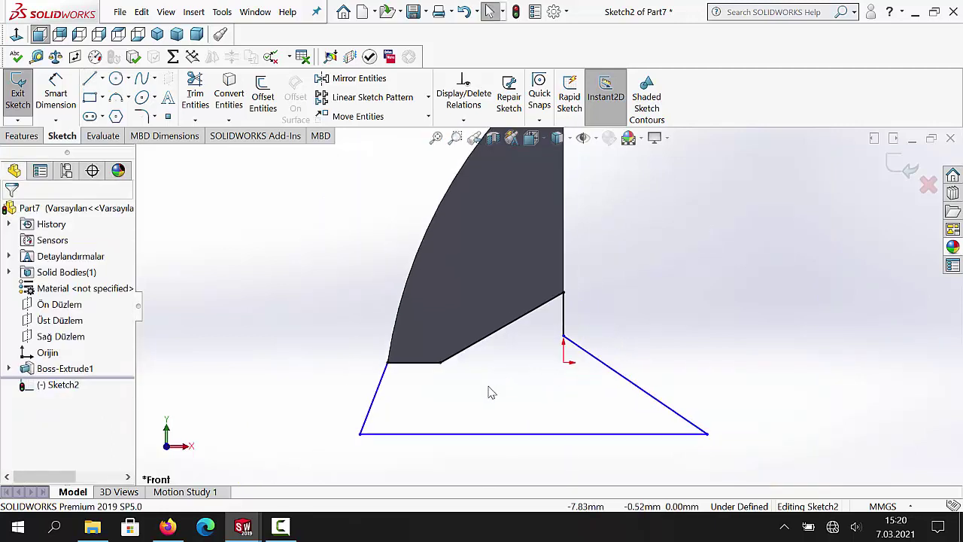
{"action": "left_click", "coordinate": [64, 94]}
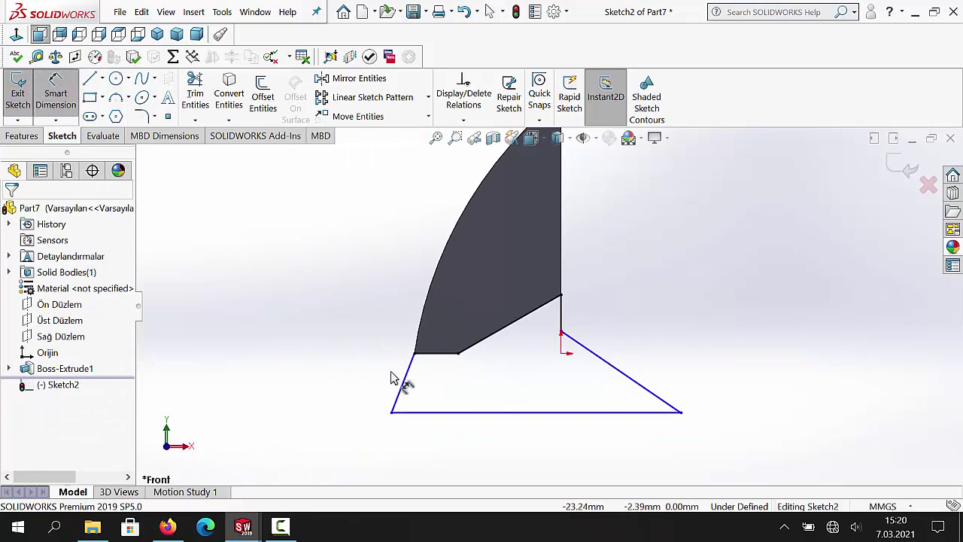
{"action": "left_click", "coordinate": [570, 320]}
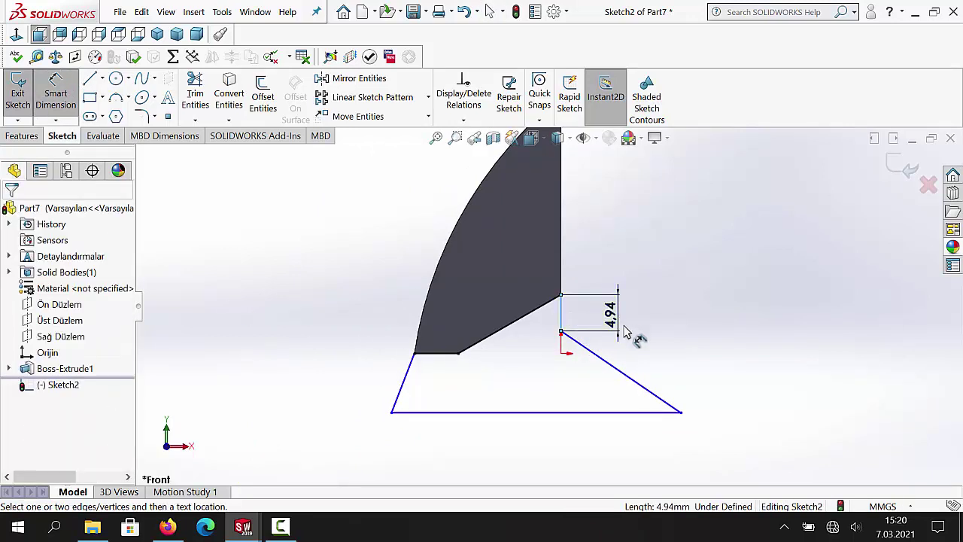
{"action": "left_click", "coordinate": [626, 333]}
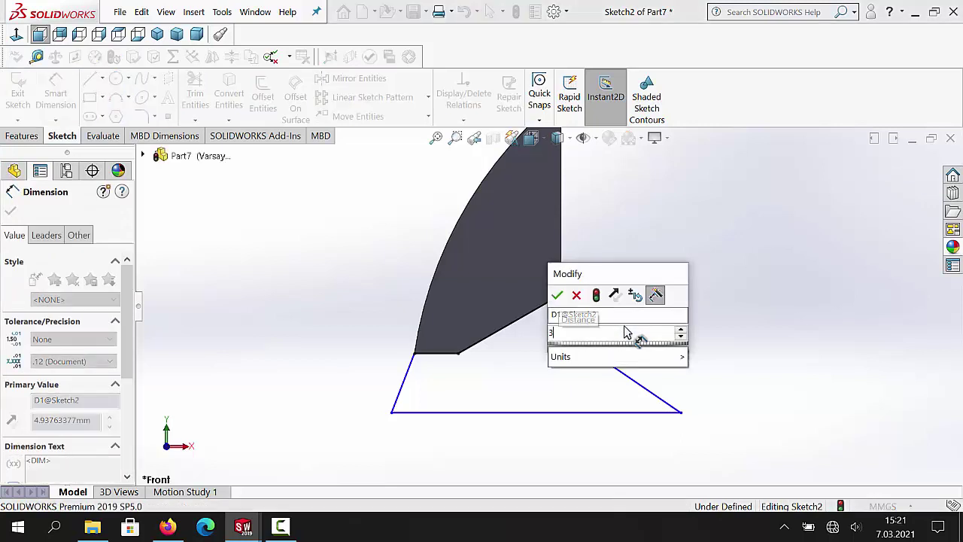
{"action": "key", "text": "Return"}
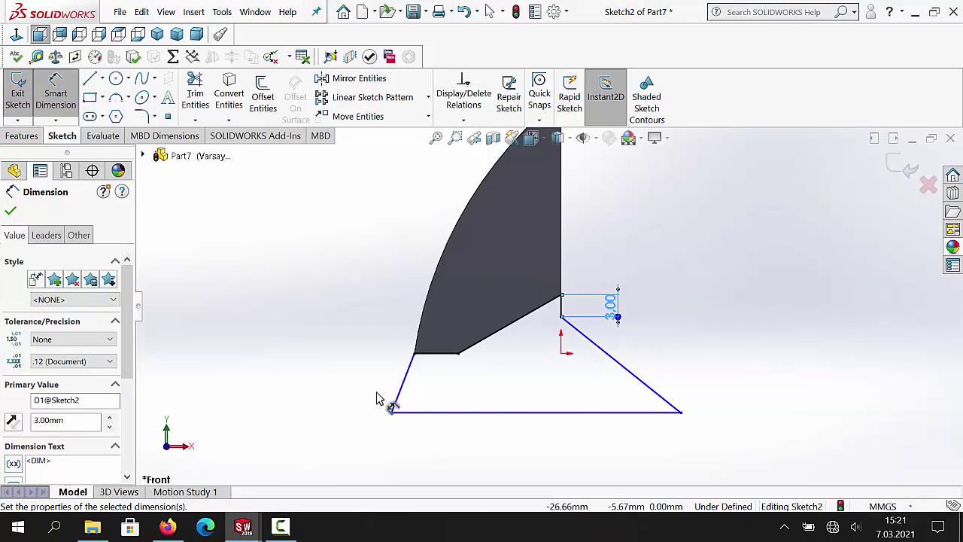
- Set the angle between the short slanted line and the horizontal base line to 55°
{"action": "left_click", "coordinate": [404, 398]}
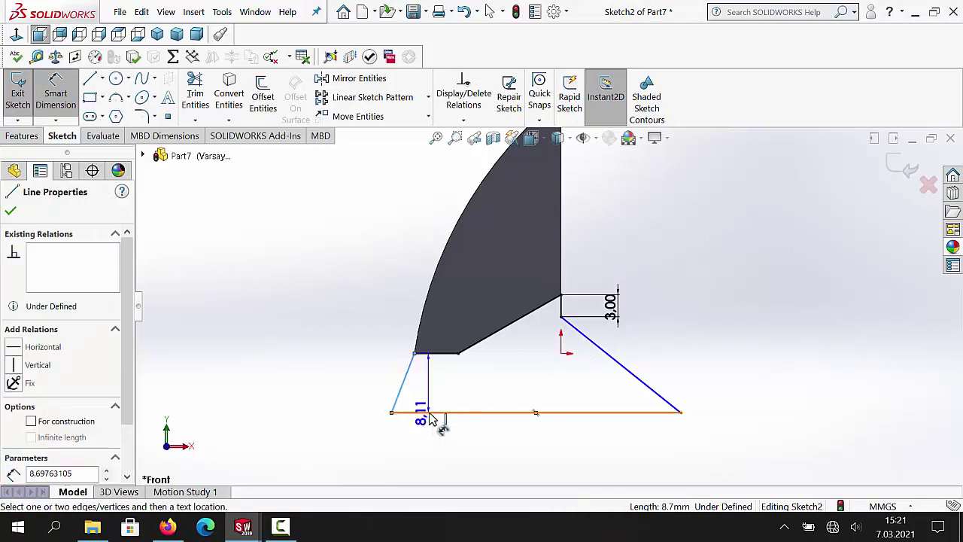
{"action": "left_click", "coordinate": [429, 411]}
{"action": "left_click", "coordinate": [439, 397]}
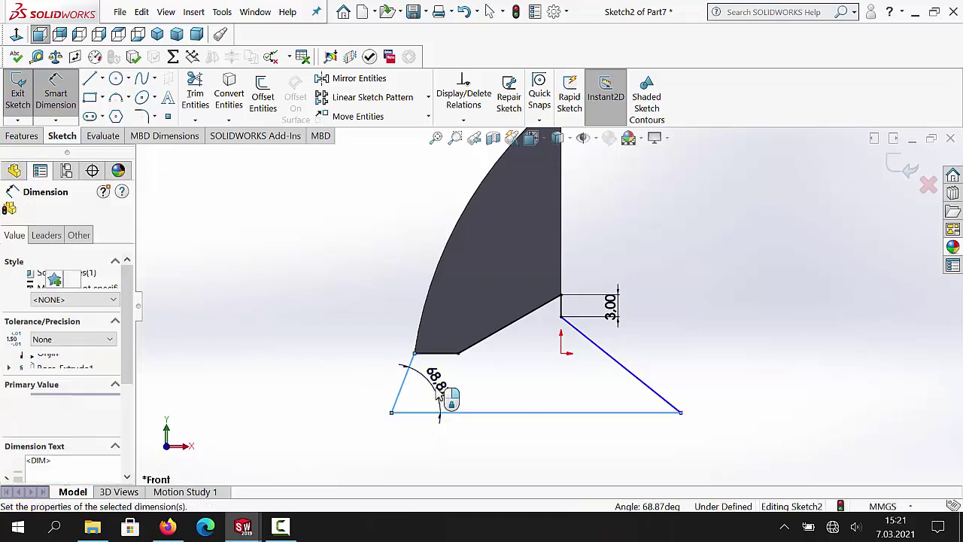
{"action": "type", "text": "55"}
{"action": "key", "text": "Return"}
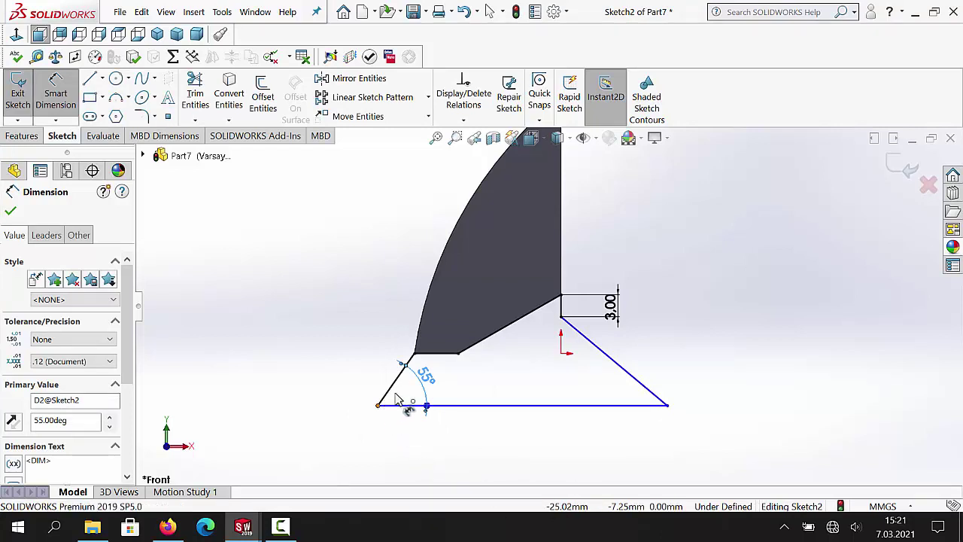
- Dimension the vertical distance between the short slanted line's endpoints as 5.5 mm
{"action": "left_click", "coordinate": [413, 358]}
{"action": "left_click", "coordinate": [377, 405]}
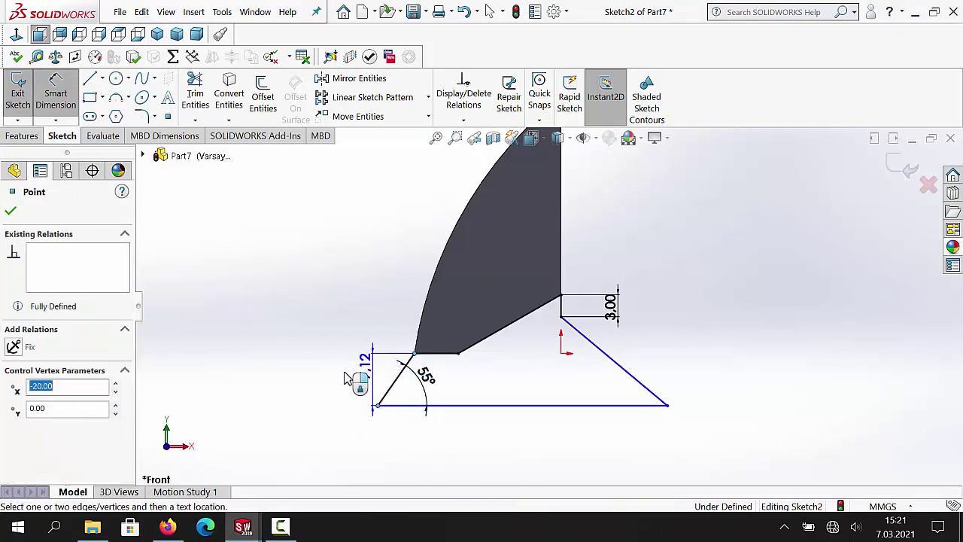
{"action": "left_click", "coordinate": [321, 380]}
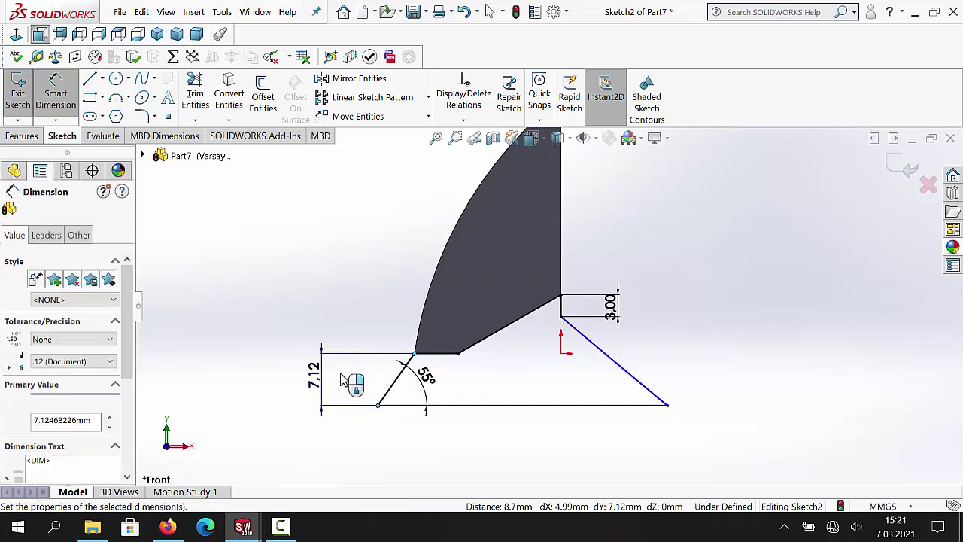
{"action": "type", "text": "5.5"}
{"action": "key", "text": "Return"}
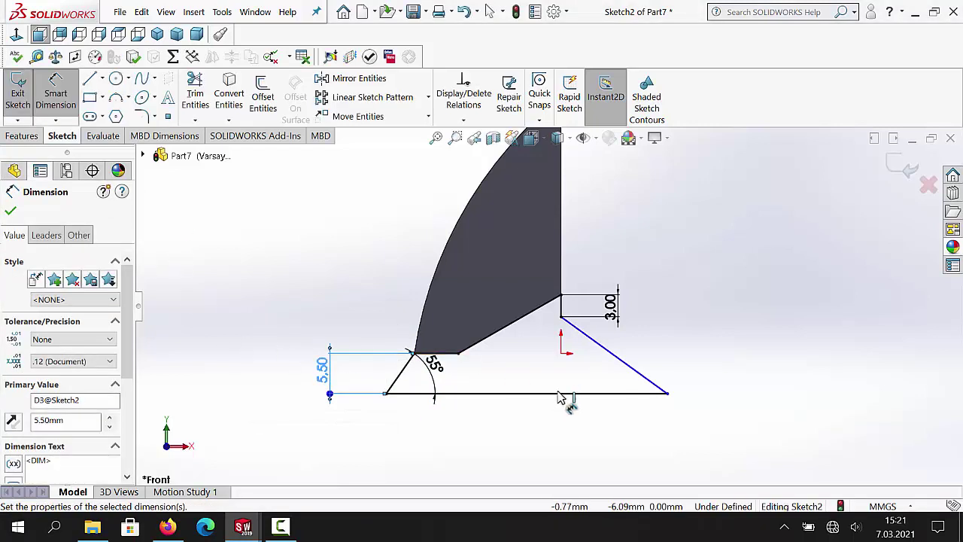
- Set the length of the horizontal base line to 41.5 mm
{"action": "left_click", "coordinate": [514, 457]}
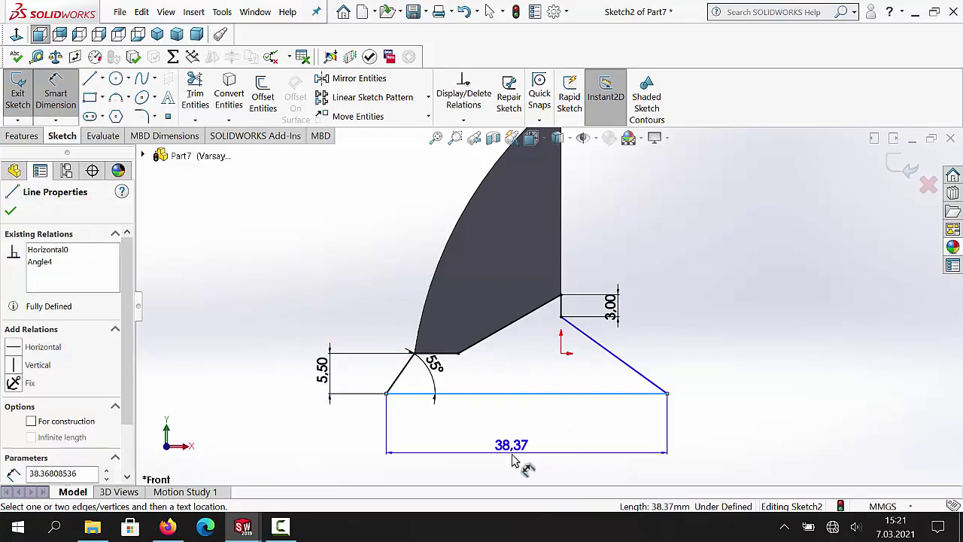
{"action": "left_click", "coordinate": [520, 462]}
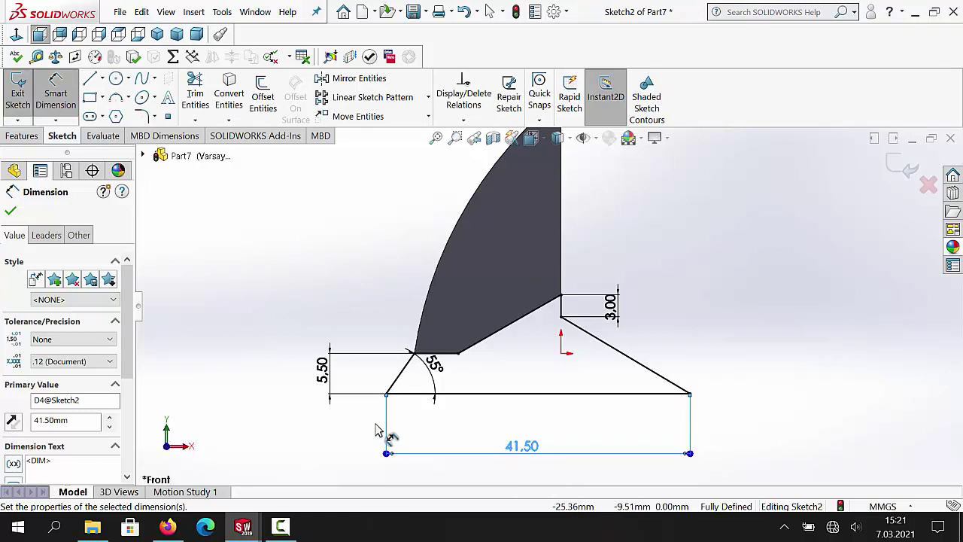
{"action": "left_click", "coordinate": [10, 213]}
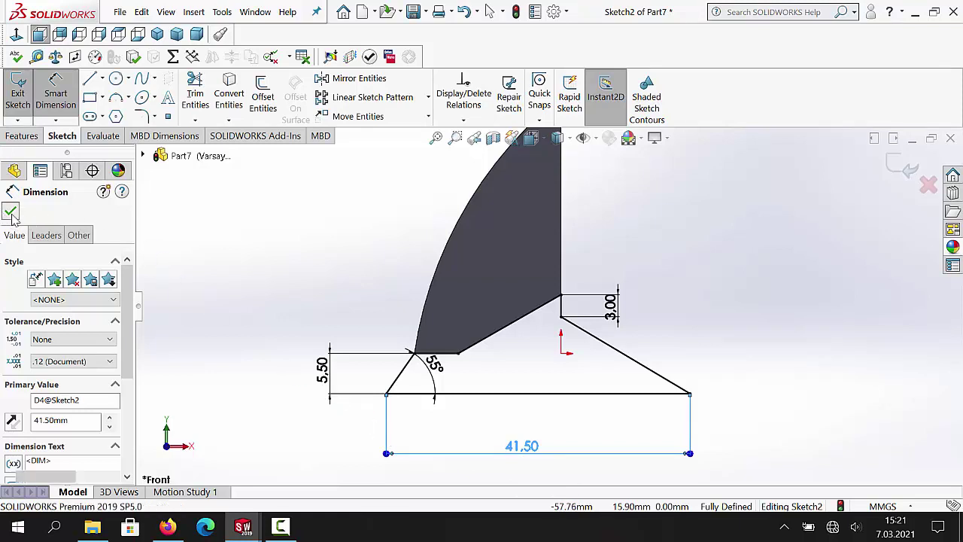
- Finish the sketch and extrude the lower profile 5 mm using the Mid Plane end condition, merged with the jaw
{"action": "left_click", "coordinate": [18, 96]}
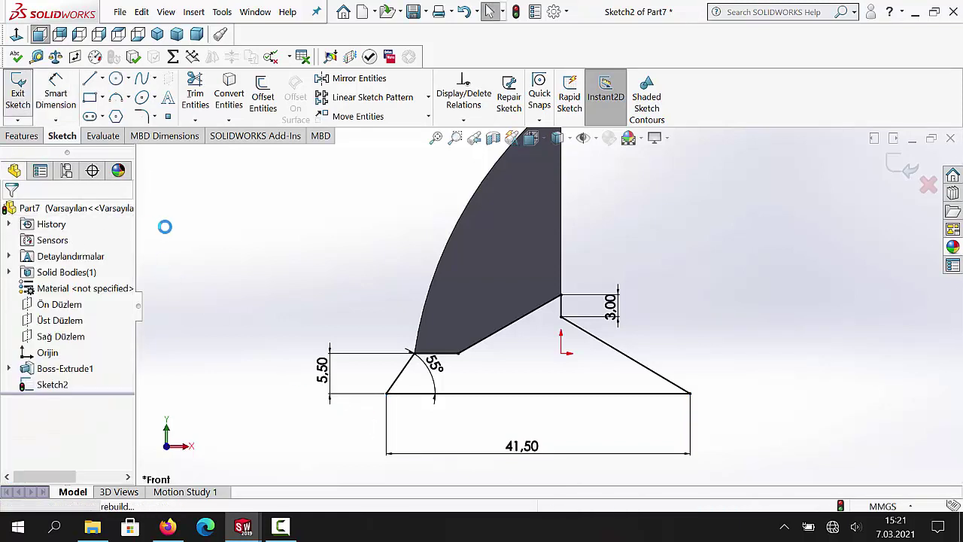
{"action": "left_click", "coordinate": [22, 136]}
{"action": "left_click", "coordinate": [24, 89]}
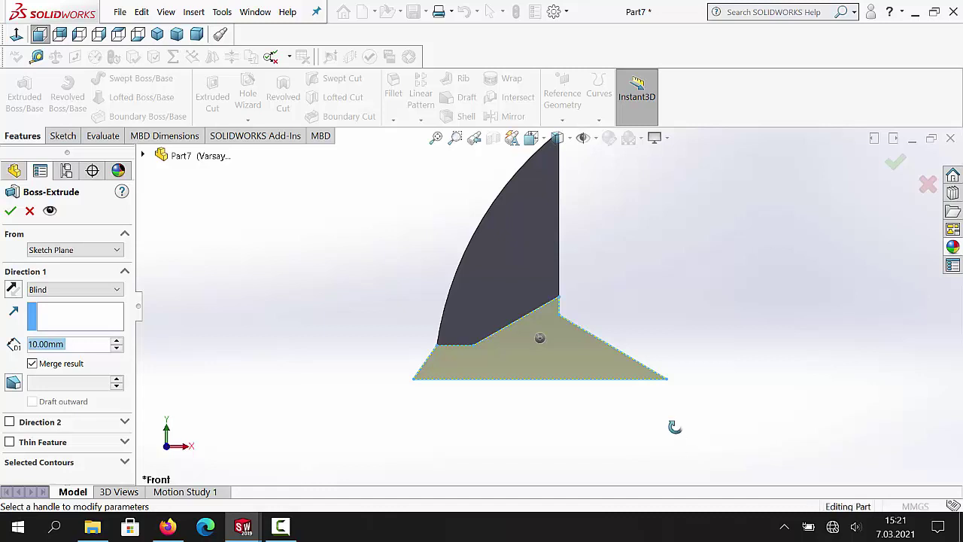
{"action": "left_click", "coordinate": [48, 294]}
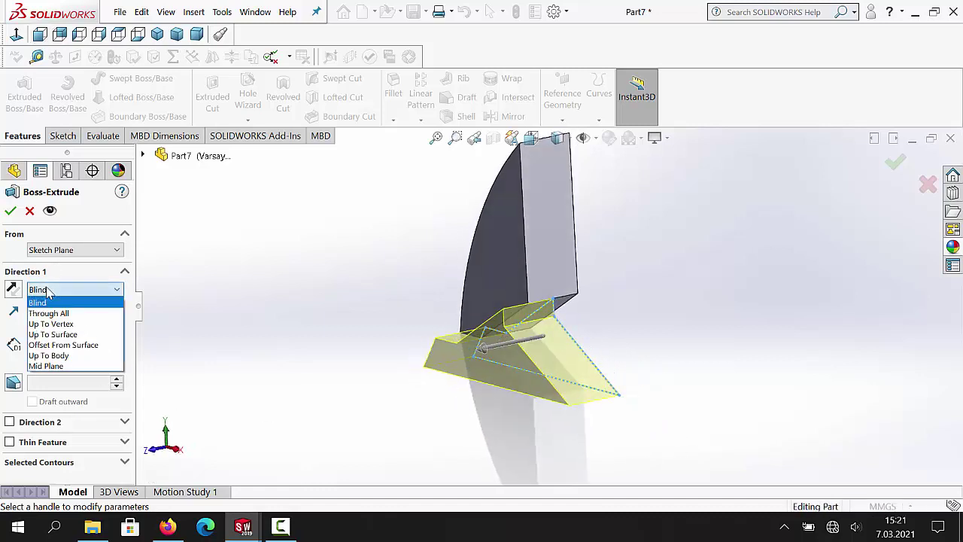
{"action": "left_click", "coordinate": [64, 368]}
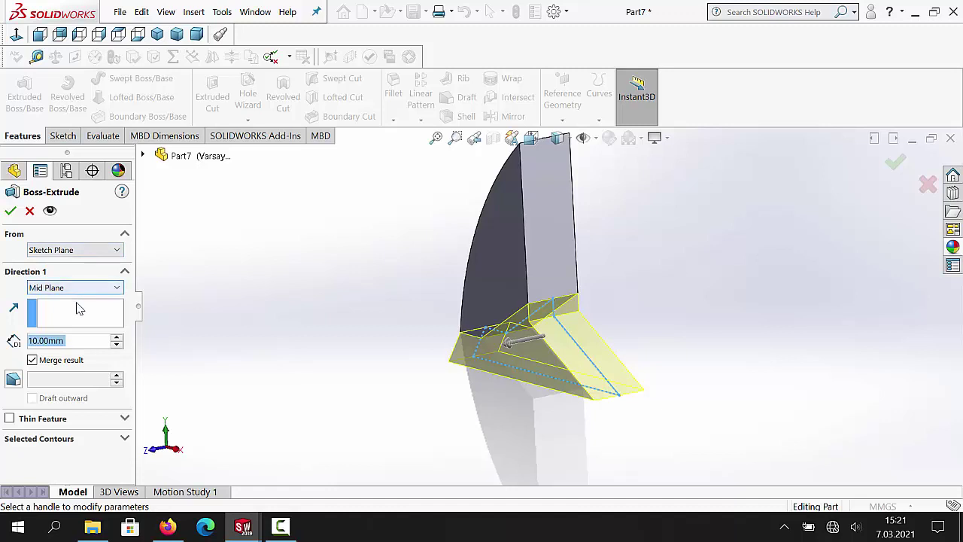
{"action": "type", "text": "5"}
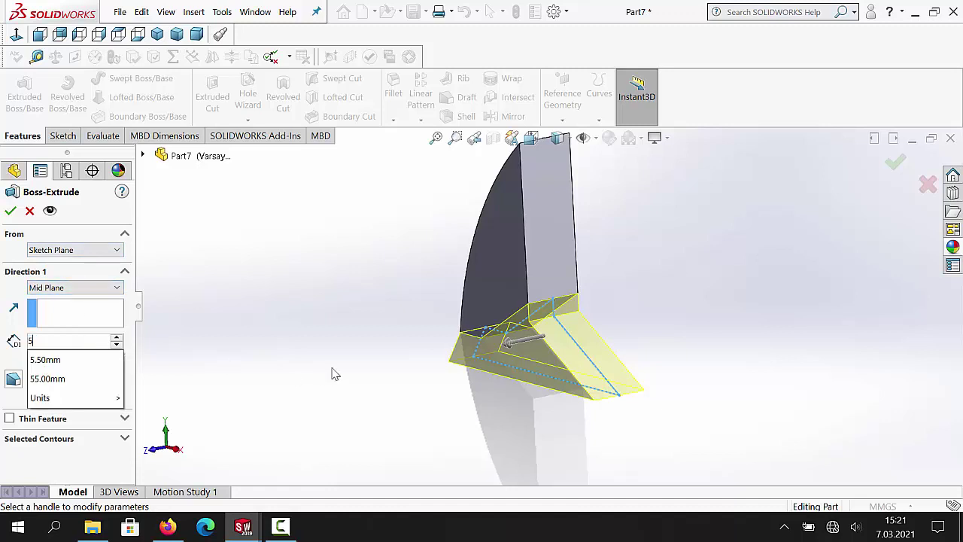
{"action": "key", "text": "Return"}
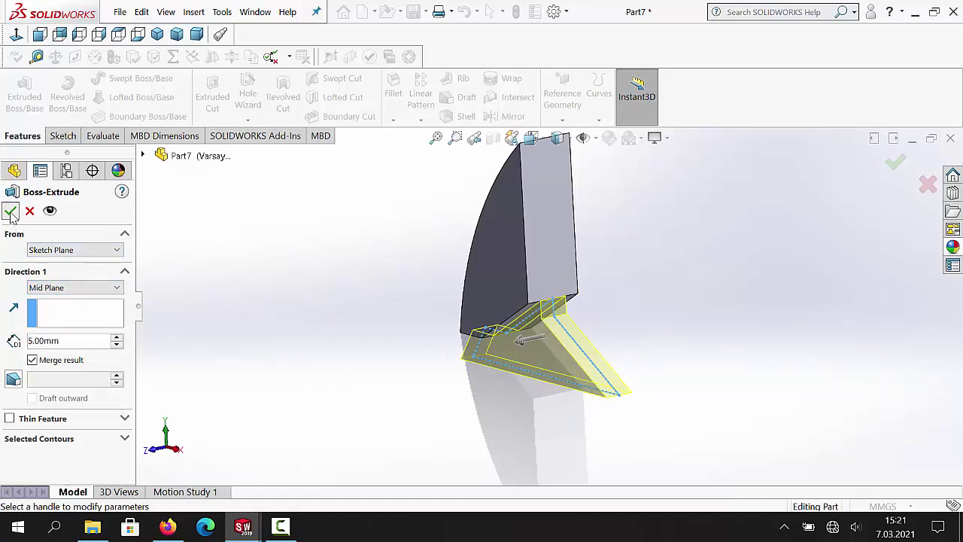
{"action": "left_click", "coordinate": [10, 211]}
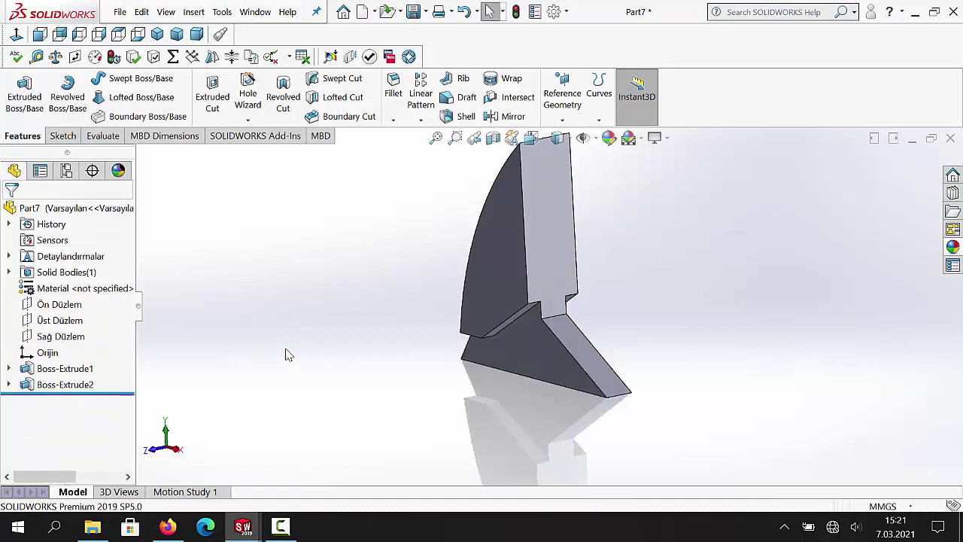
{"action": "left_click", "coordinate": [54, 321]}
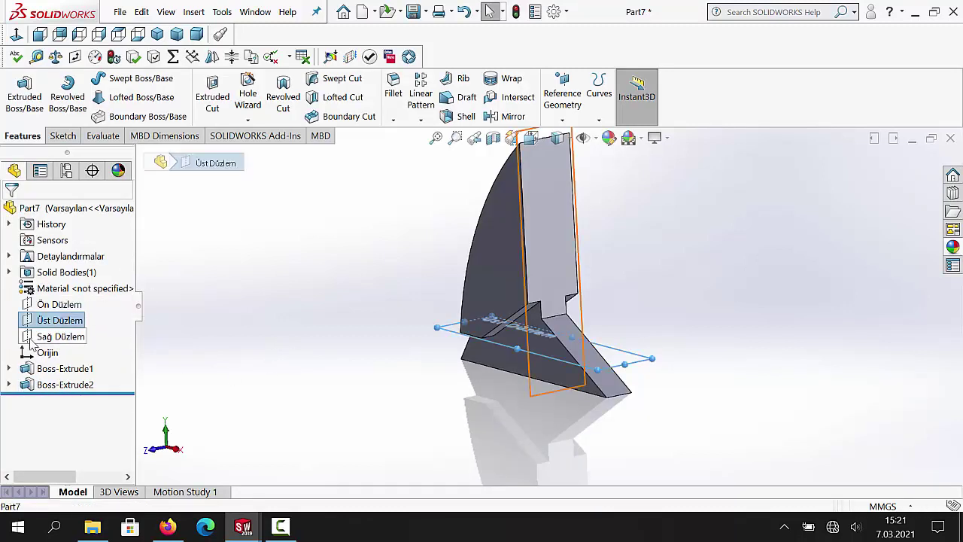
{"action": "left_click", "coordinate": [63, 136]}
{"action": "left_click", "coordinate": [19, 87]}
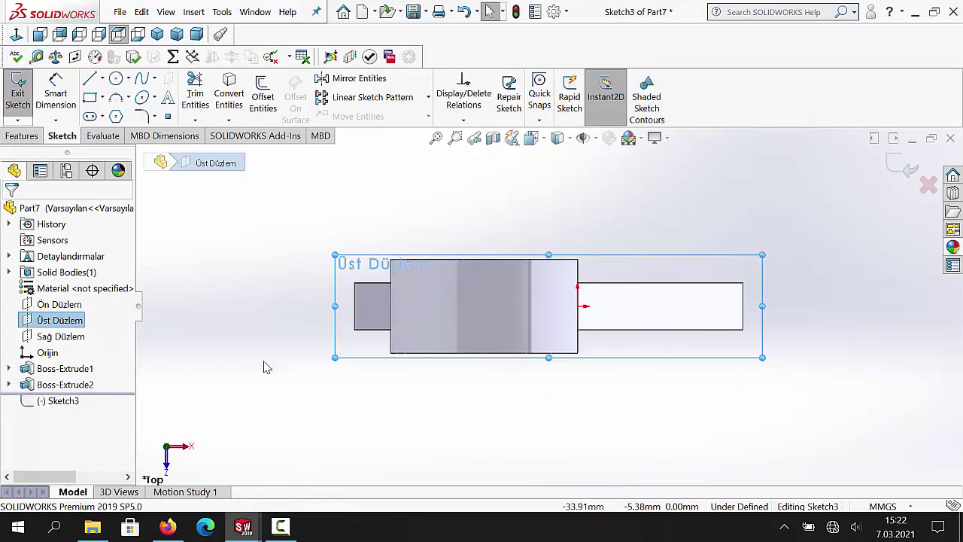
{"action": "left_click", "coordinate": [271, 388]}
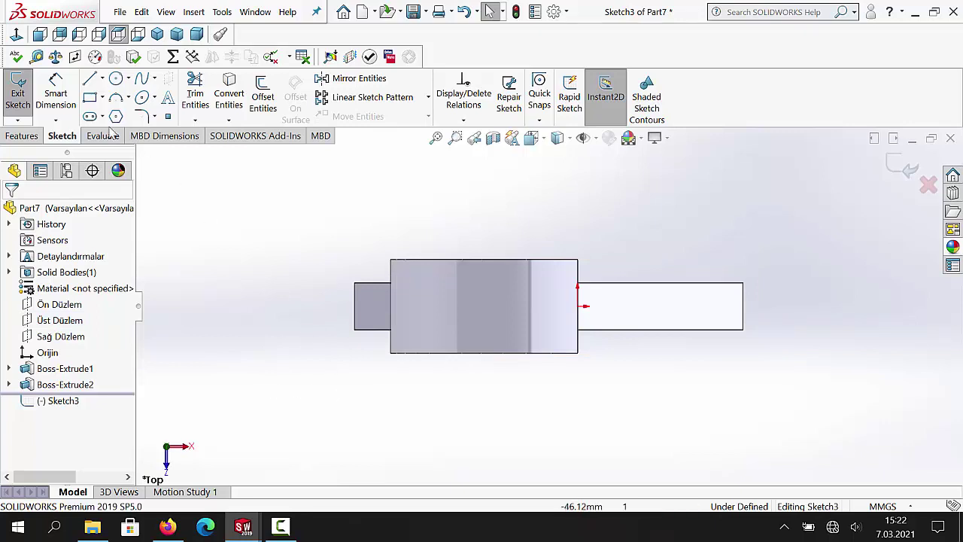
{"action": "left_click", "coordinate": [18, 94]}
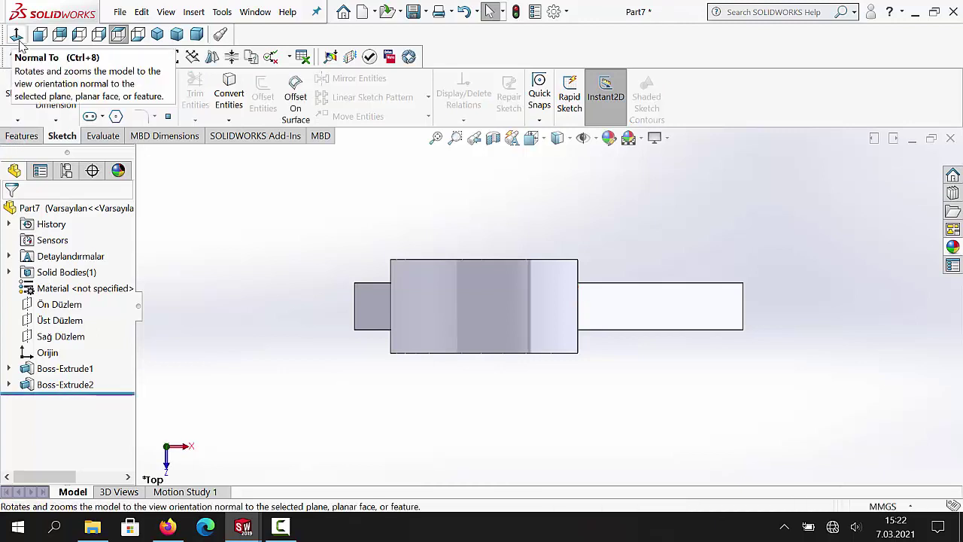
{"action": "left_click", "coordinate": [157, 34]}
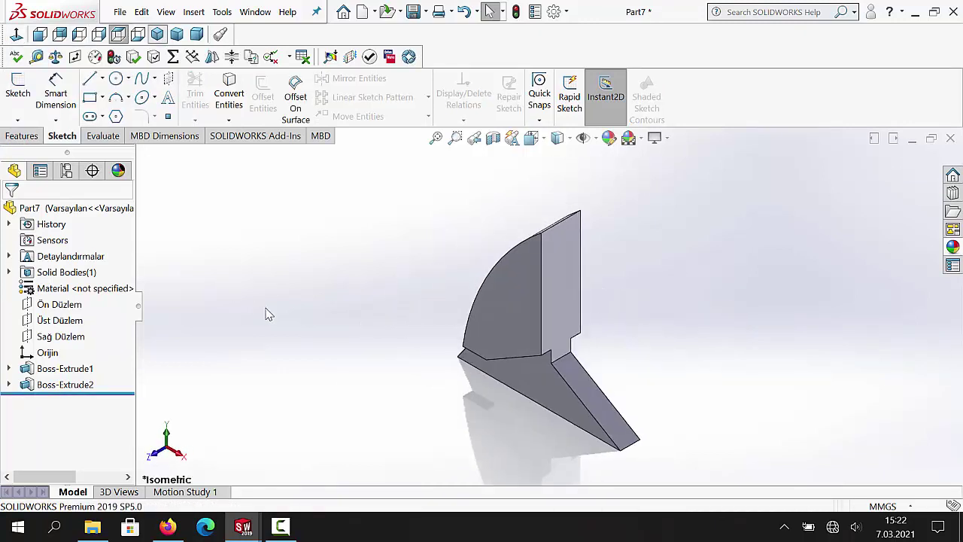
- Start a sketch on the Sağ Düzlem plane and draw a circle of about 7.17 mm radius centred directly below the origin
{"action": "left_click", "coordinate": [67, 338]}
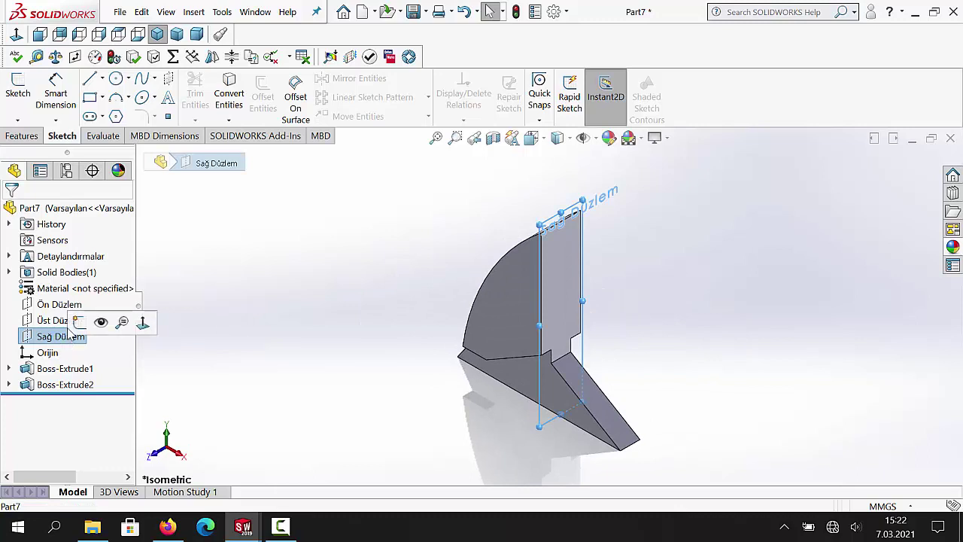
{"action": "left_click", "coordinate": [18, 86]}
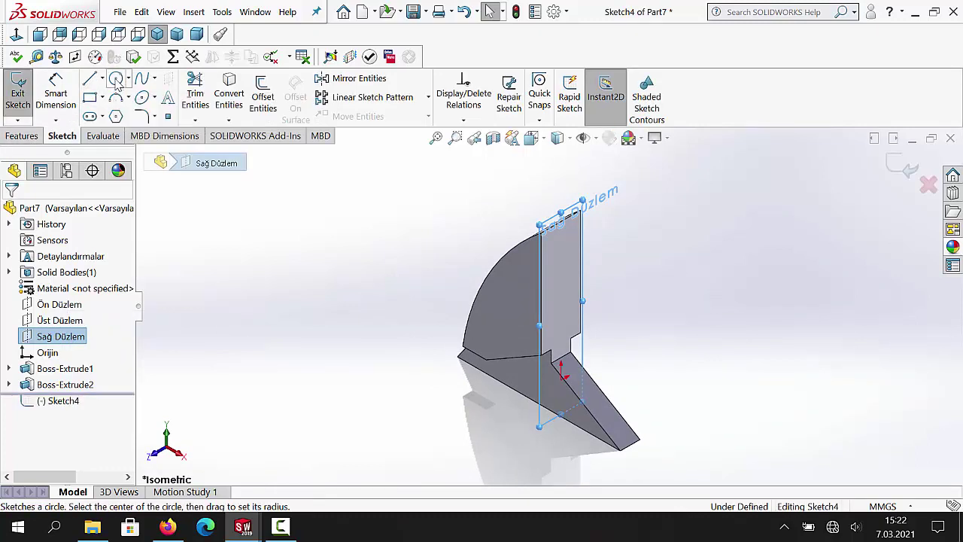
{"action": "key", "text": "ctrl+8"}
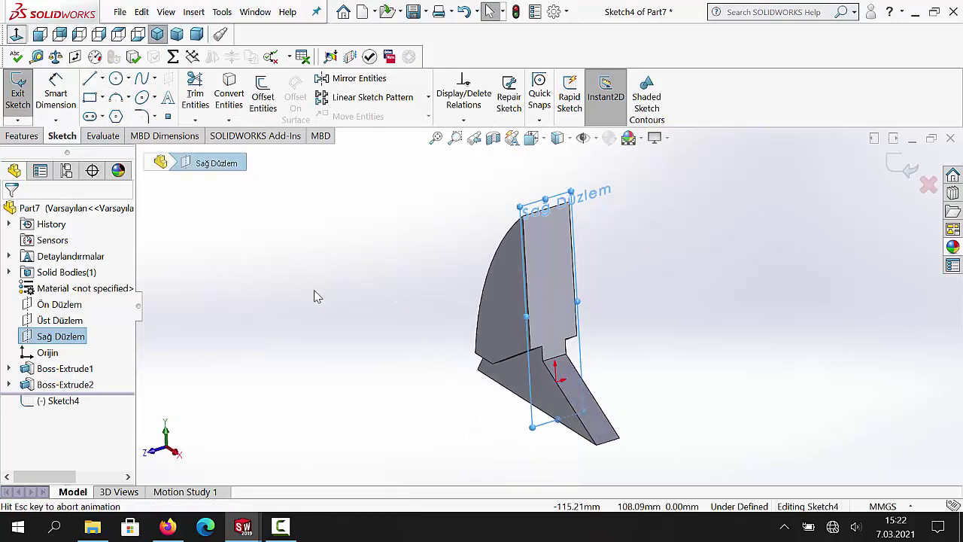
{"action": "left_click", "coordinate": [116, 79]}
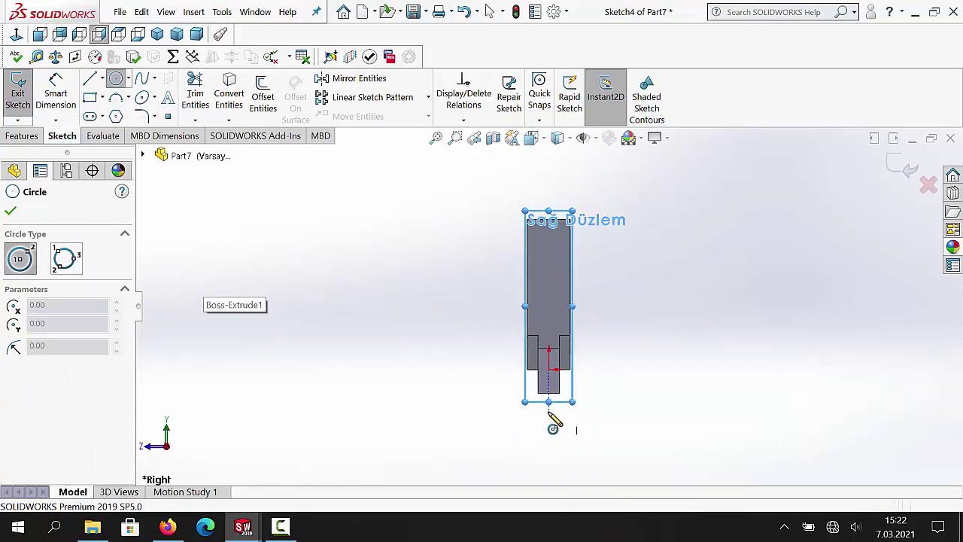
{"action": "left_click", "coordinate": [549, 412]}
{"action": "left_click", "coordinate": [550, 386]}
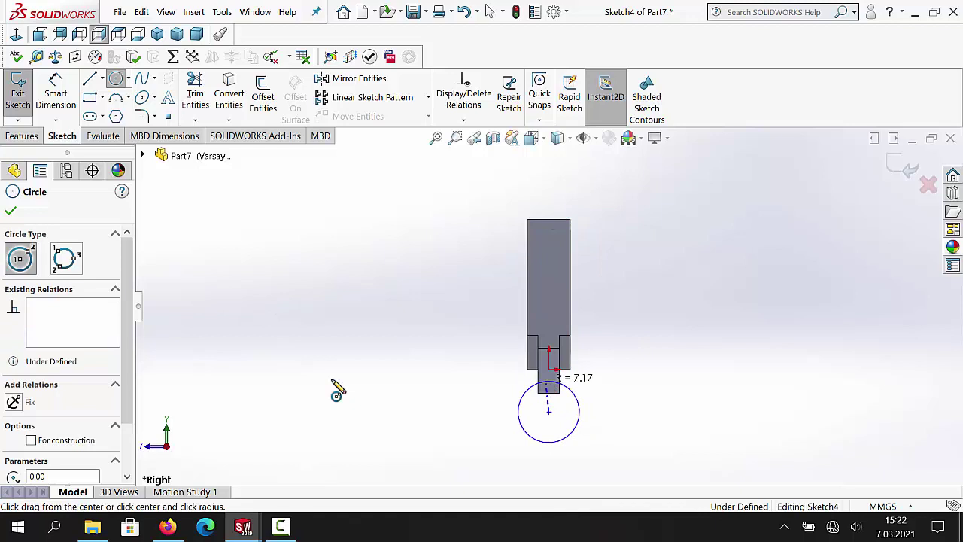
{"action": "left_click", "coordinate": [11, 213]}
{"action": "scroll", "coordinate": [569, 426], "scroll_direction": "down", "scroll_amount": 3}
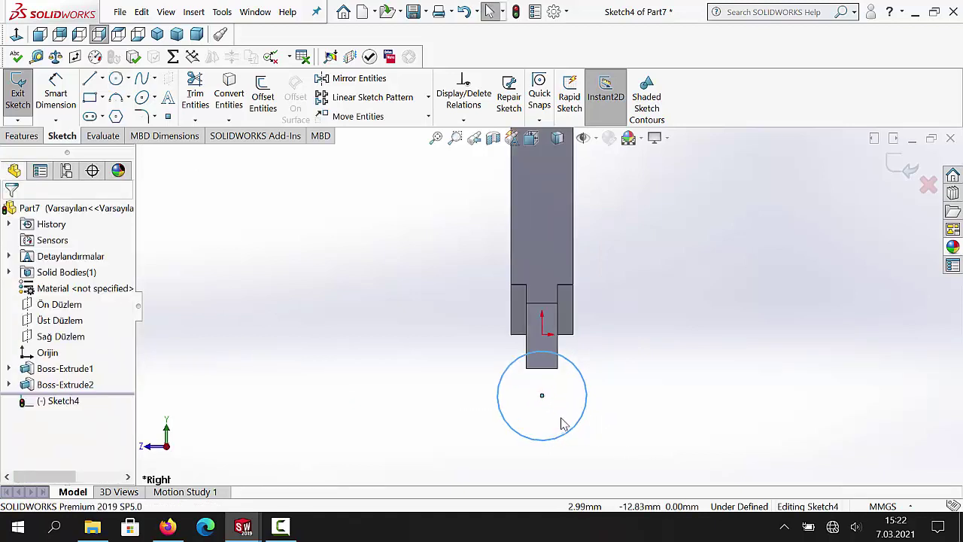
- Dimension the vertical distance from the jaw's bottom edge to the circle's centre as 3.12 mm
{"action": "left_click", "coordinate": [66, 96]}
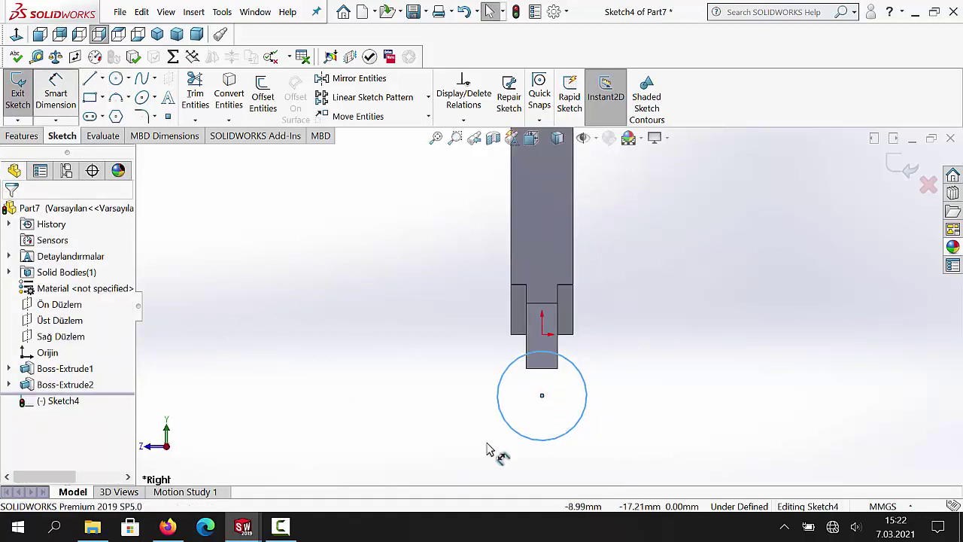
{"action": "left_click", "coordinate": [542, 396]}
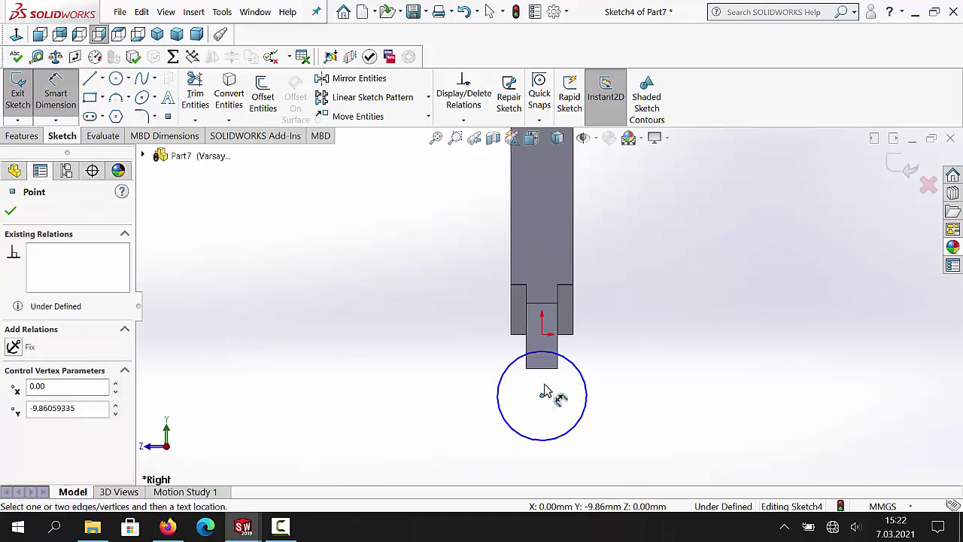
{"action": "left_click", "coordinate": [547, 370]}
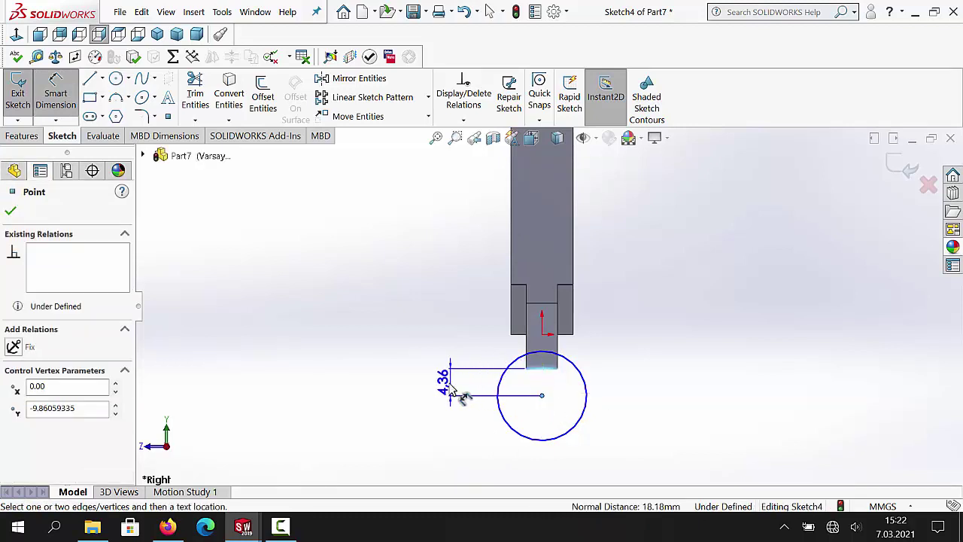
{"action": "left_click", "coordinate": [450, 385]}
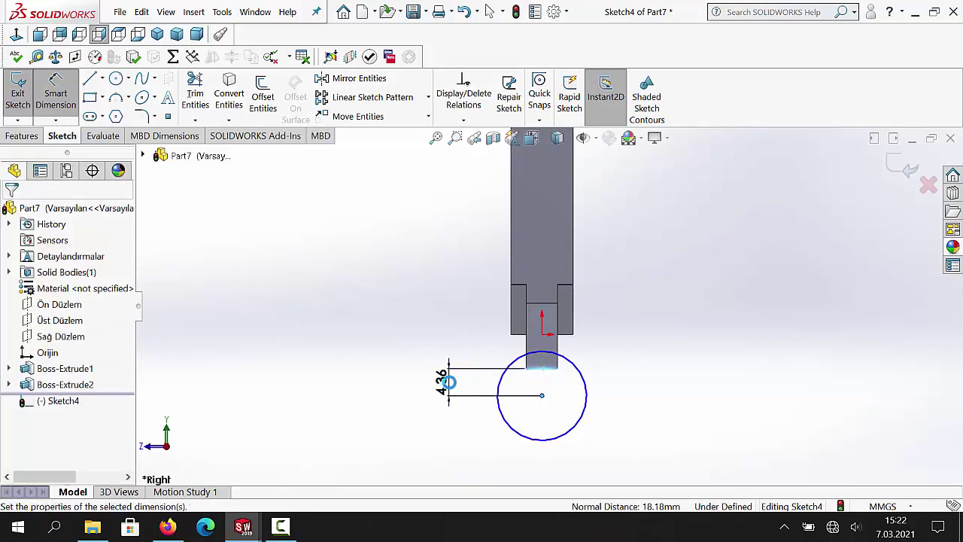
{"action": "type", "text": "3.12"}
{"action": "key", "text": "Return"}
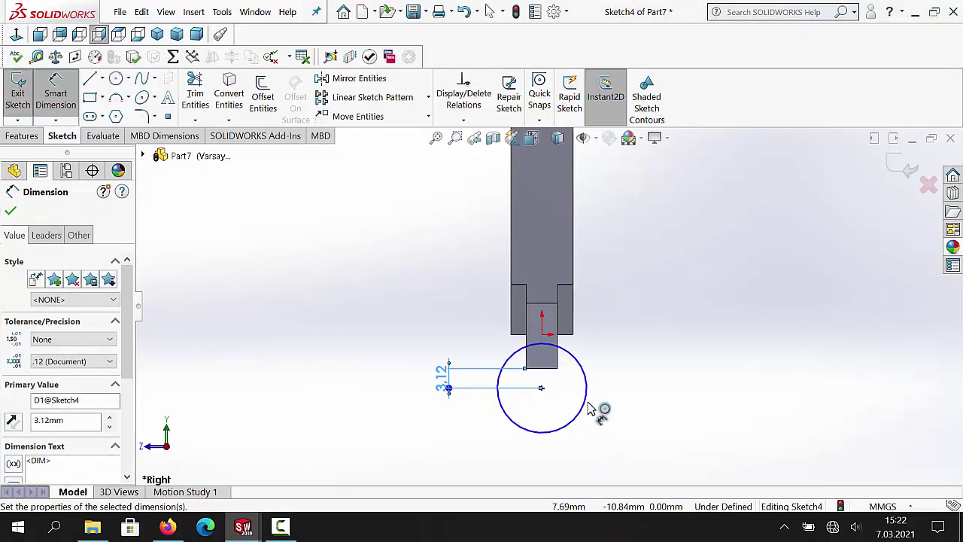
- Set the circle's diameter to 8 mm, finish the sketch and show the part in isometric view
{"action": "left_click", "coordinate": [625, 397]}
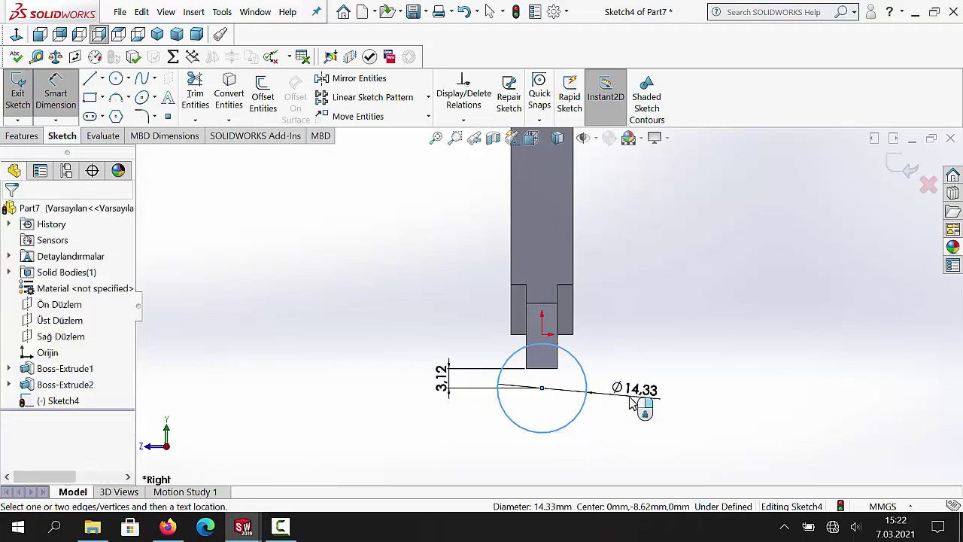
{"action": "left_click", "coordinate": [631, 403]}
{"action": "type", "text": "8"}
{"action": "key", "text": "Return"}
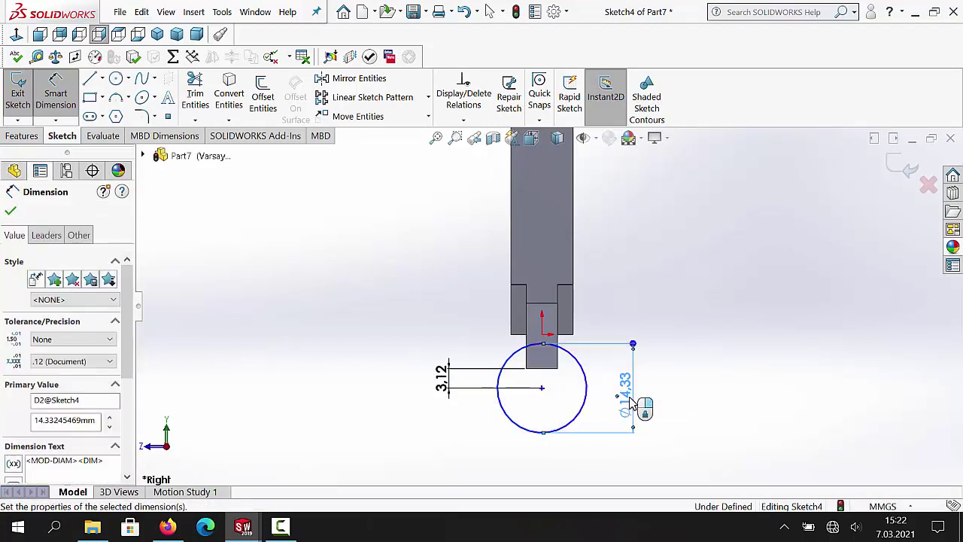
{"action": "left_click", "coordinate": [10, 212]}
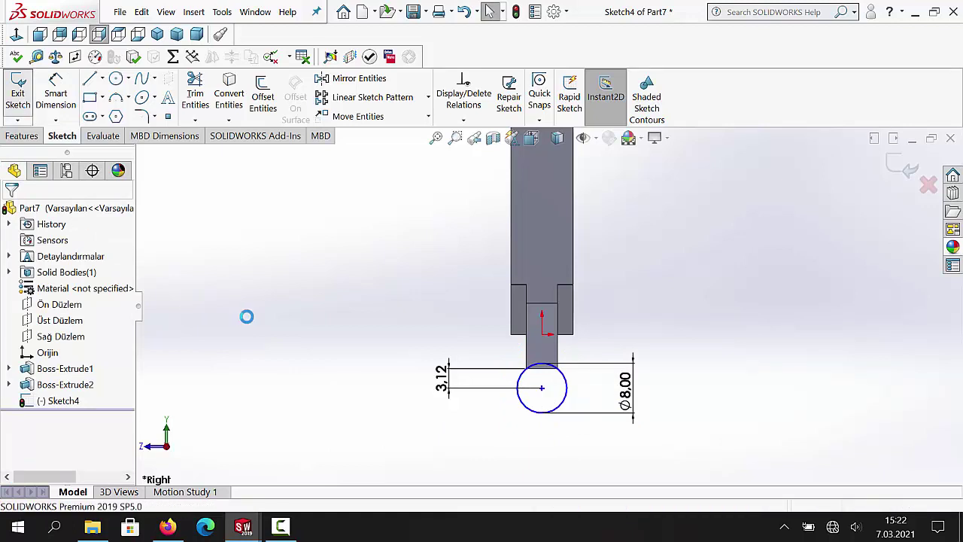
{"action": "left_click", "coordinate": [23, 134]}
{"action": "left_click", "coordinate": [158, 35]}
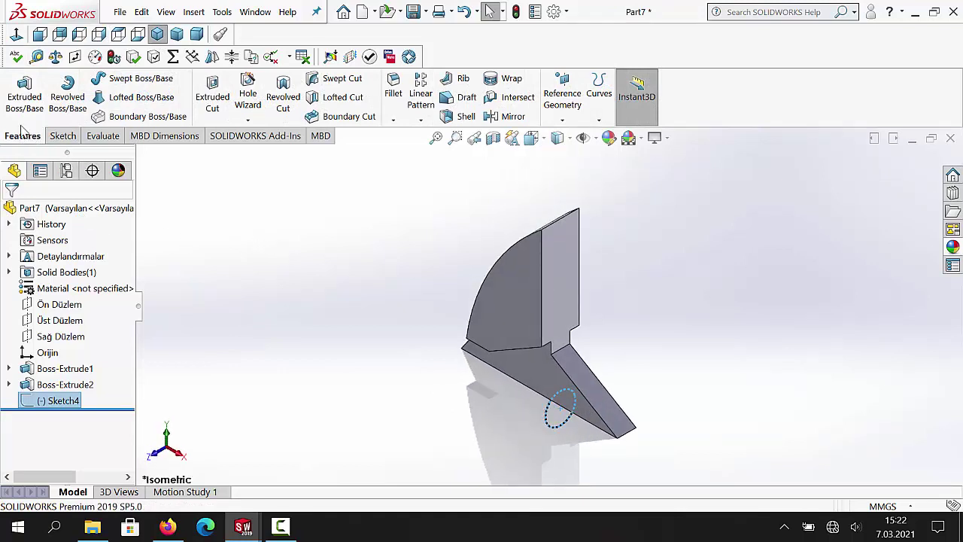
- Extrude the circle sketch into a merged cylinder, 18 mm in the first direction and 28 mm in the second
{"action": "left_click", "coordinate": [29, 99]}
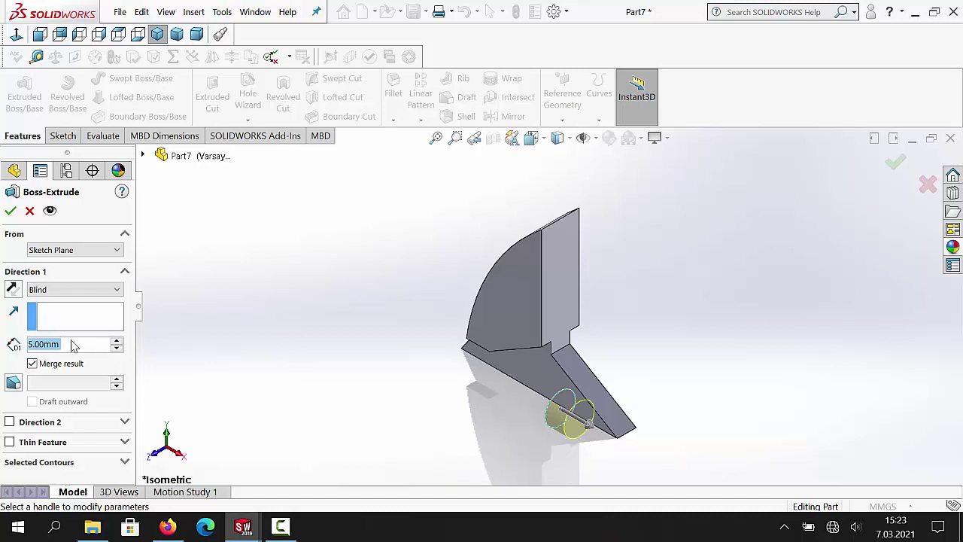
{"action": "type", "text": "18"}
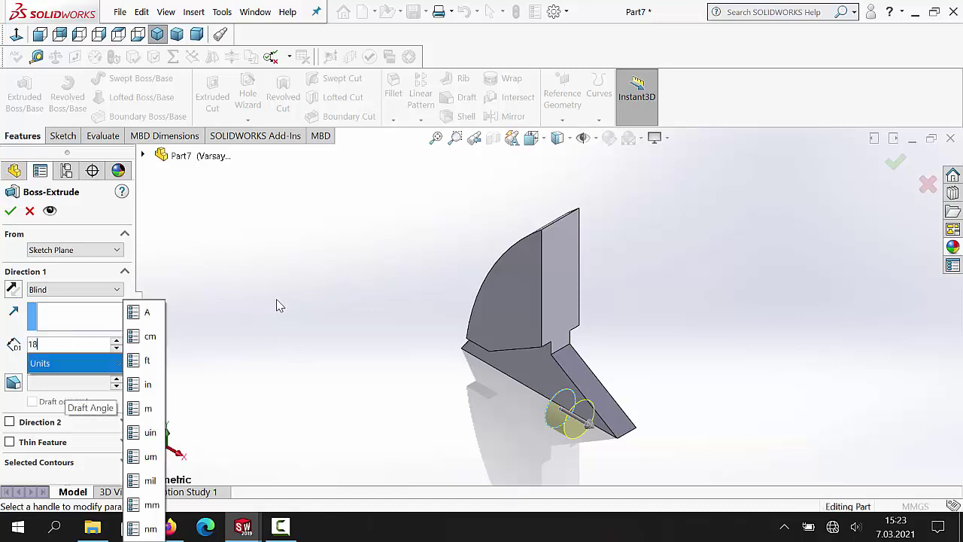
{"action": "key", "text": "Return"}
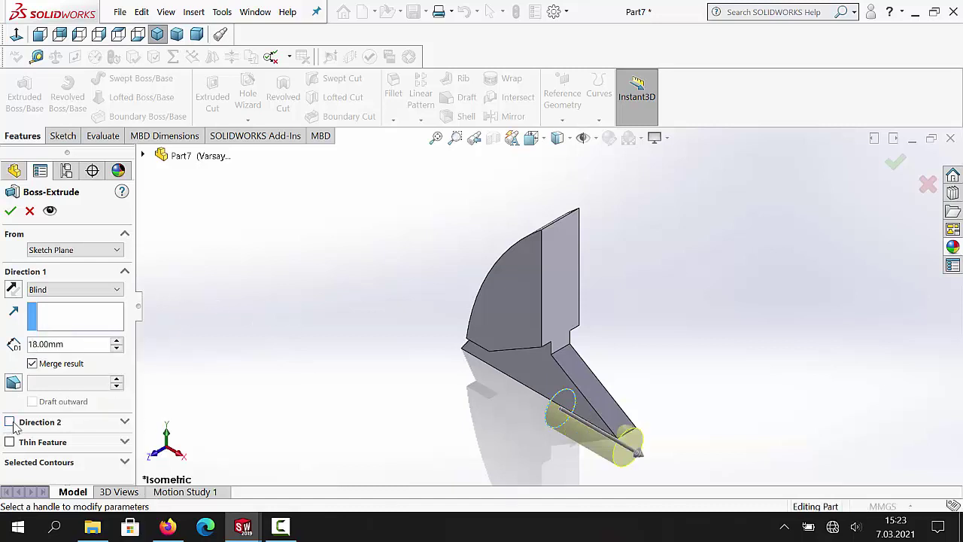
{"action": "left_click", "coordinate": [10, 423]}
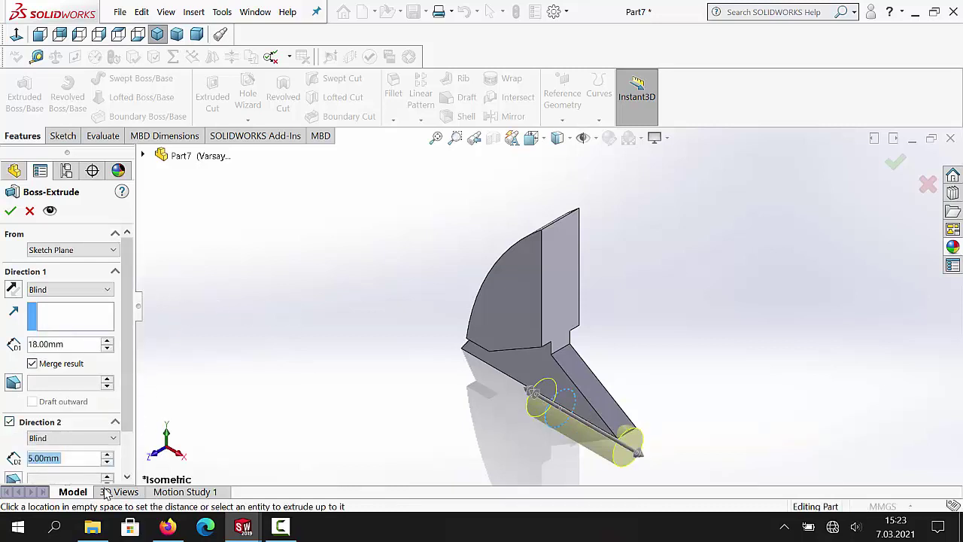
{"action": "type", "text": "28"}
{"action": "key", "text": "Return"}
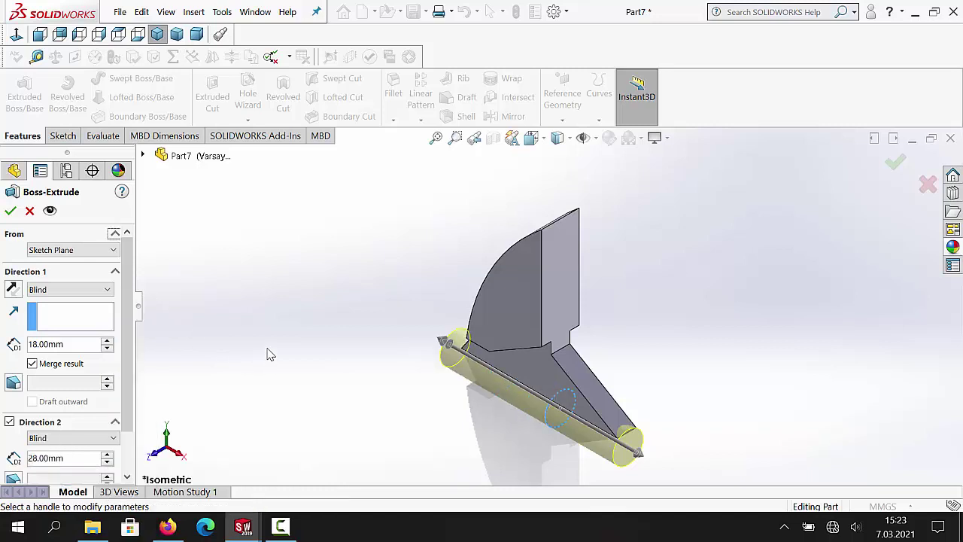
{"action": "left_click", "coordinate": [10, 211]}
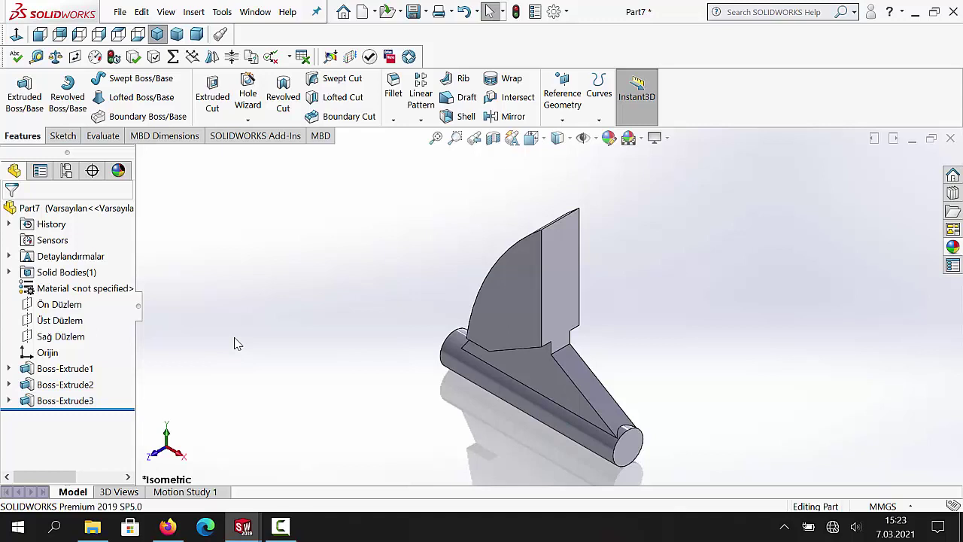
- Start a new sketch on the Üst Düzlem plane and orient the view normal to it
{"action": "left_click", "coordinate": [59, 319]}
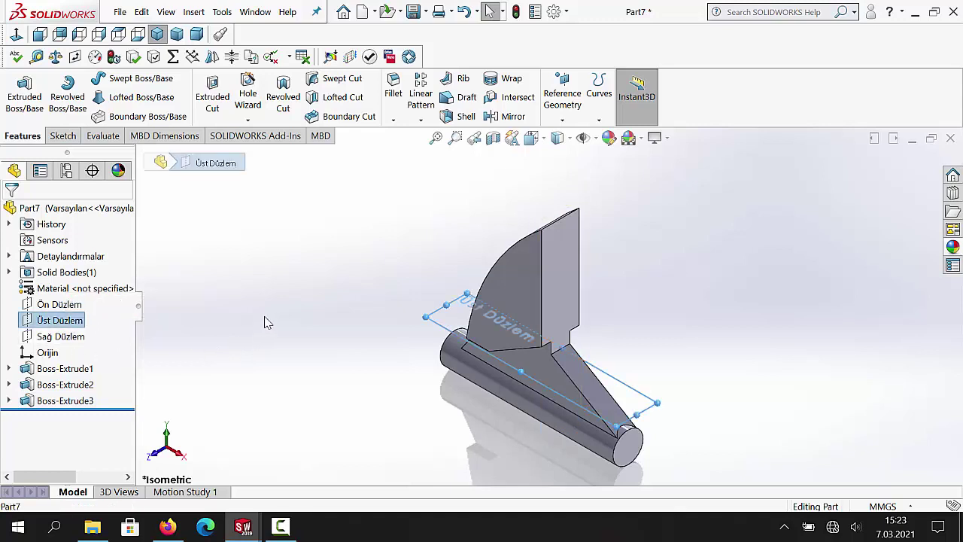
{"action": "left_click", "coordinate": [63, 136]}
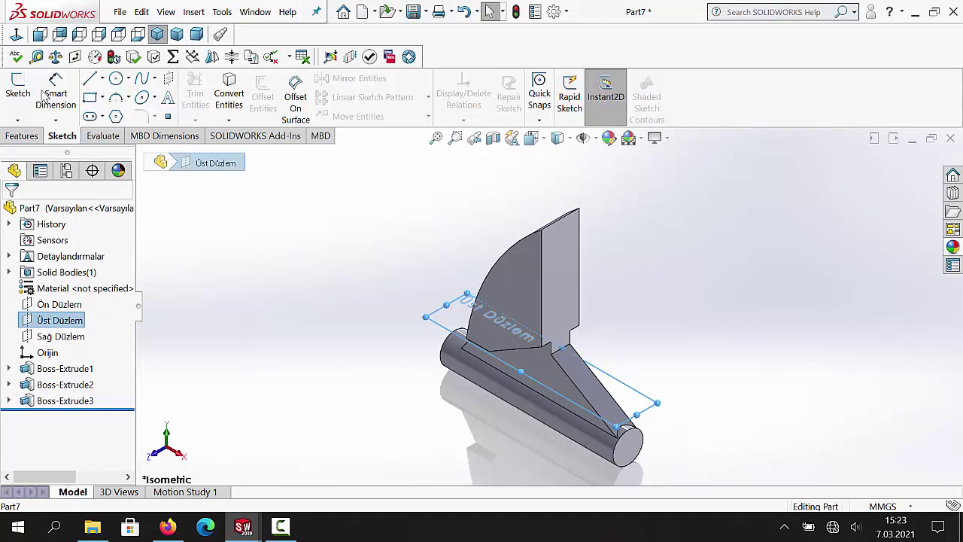
{"action": "left_click", "coordinate": [17, 89]}
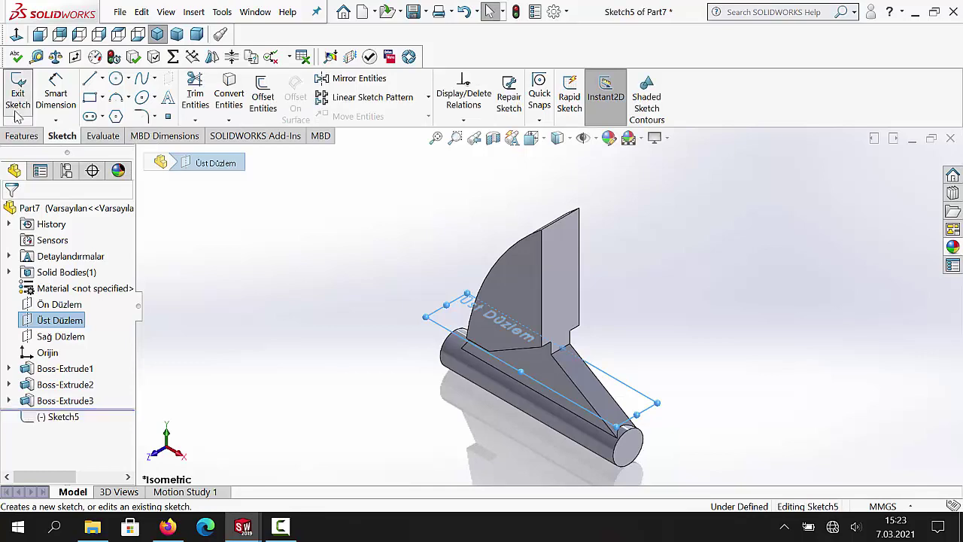
{"action": "left_click", "coordinate": [14, 36]}
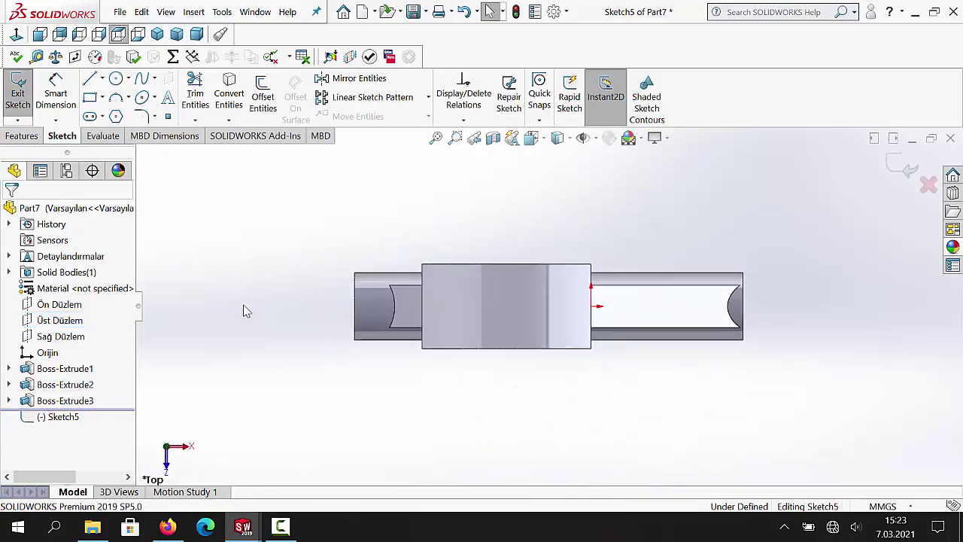
- Draw a horizontal centerline about 6.8 mm long inward from the midpoint of the cylinder's shorter protruding end
{"action": "left_click", "coordinate": [102, 79]}
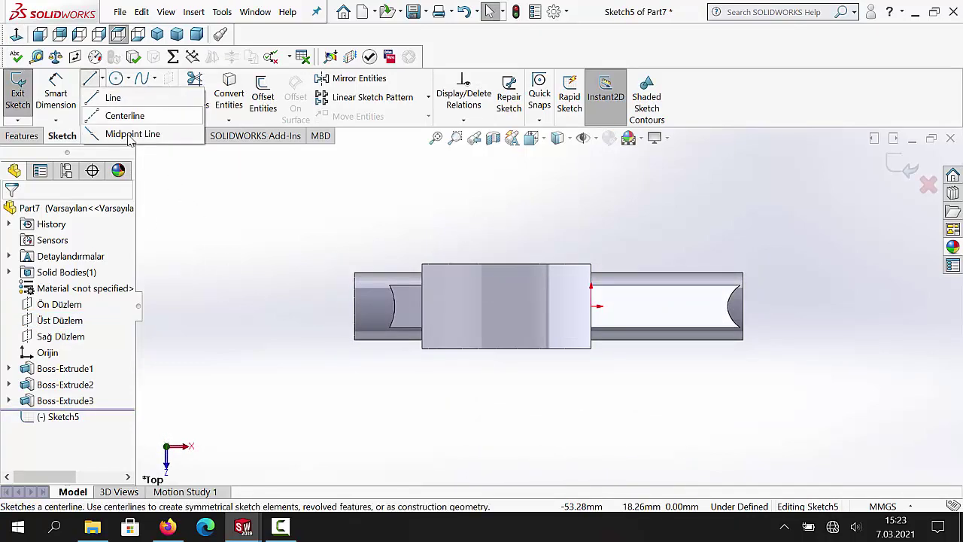
{"action": "left_click", "coordinate": [127, 117]}
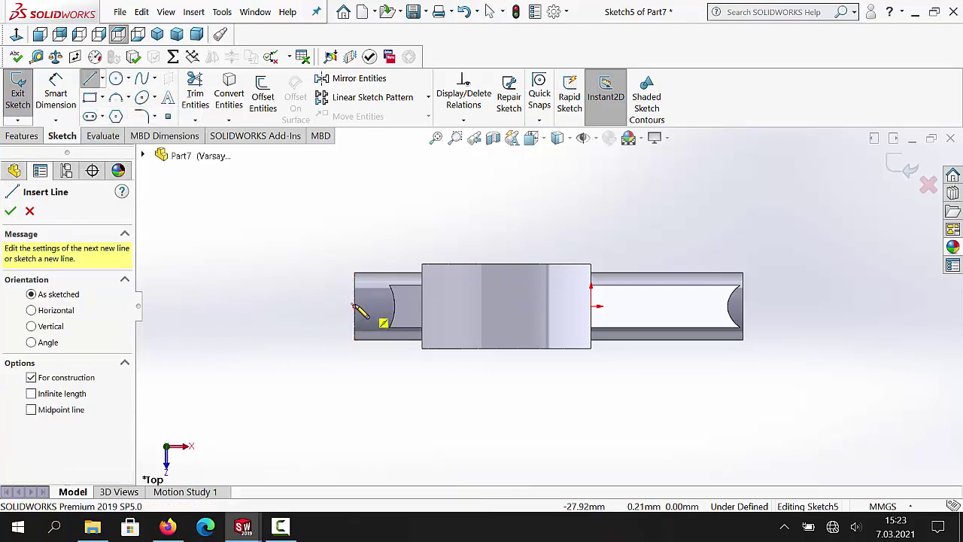
{"action": "left_click_drag", "start_coordinate": [354, 305], "coordinate": [413, 307]}
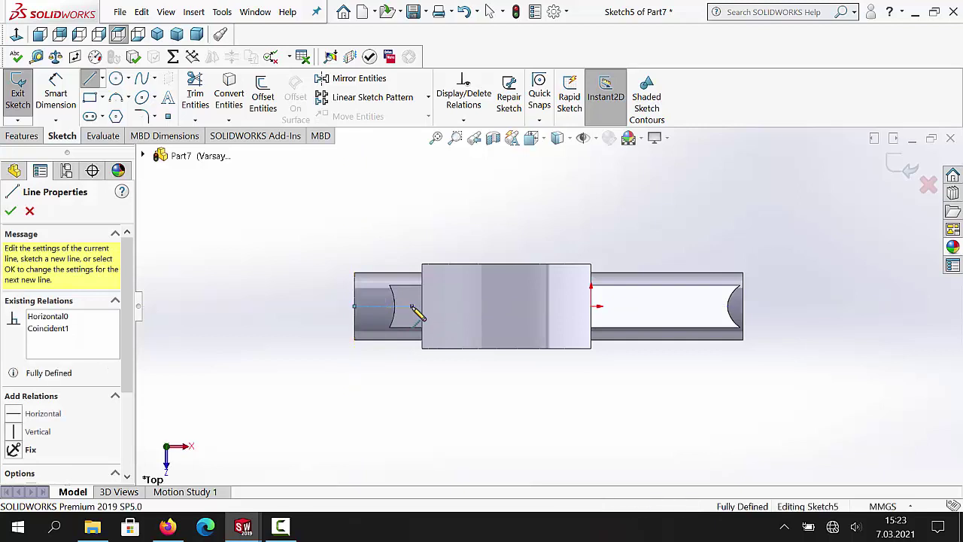
{"action": "left_click", "coordinate": [412, 307]}
{"action": "key", "text": "Escape"}
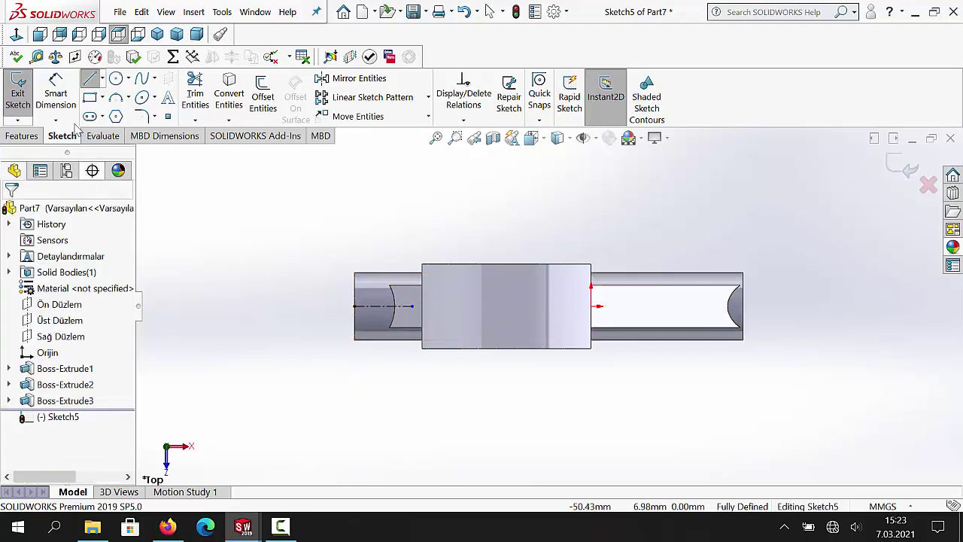
- Dimension the horizontal centerline's length as 5 mm and place the dimension below the cylinder
{"action": "left_click", "coordinate": [55, 94]}
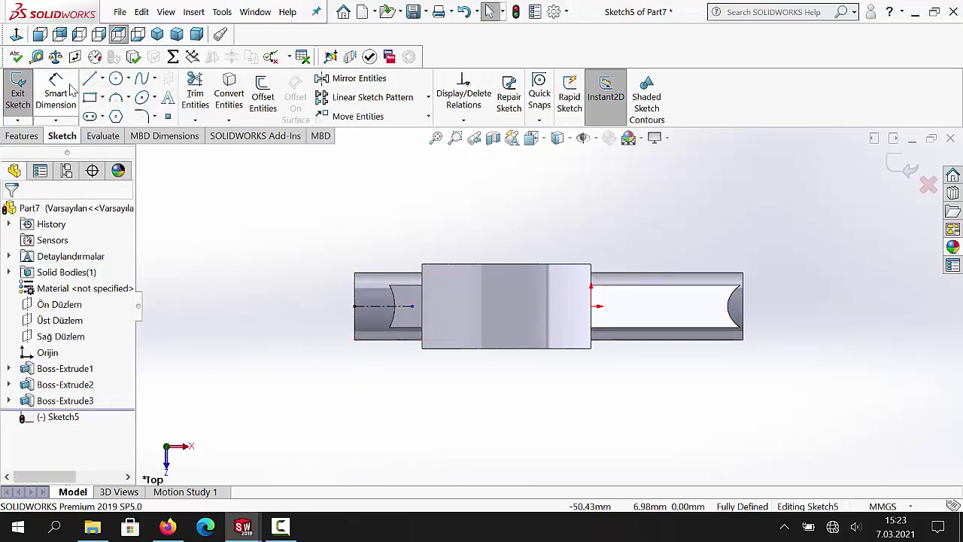
{"action": "left_click", "coordinate": [397, 315]}
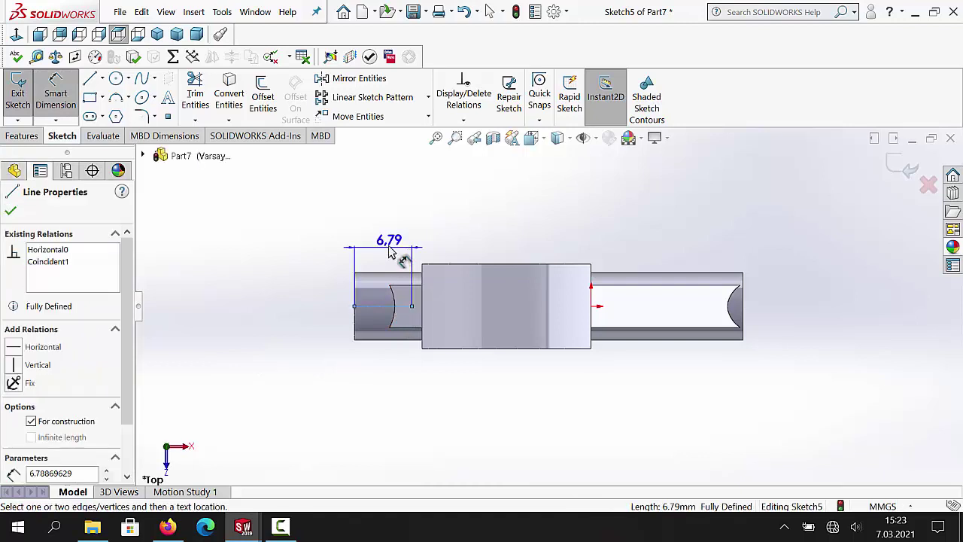
{"action": "left_click", "coordinate": [384, 256]}
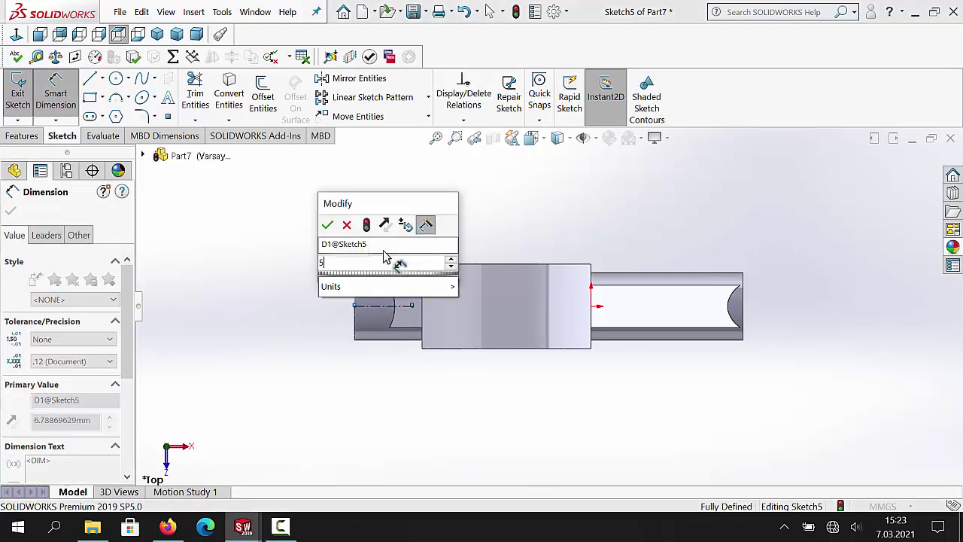
{"action": "type", "text": "5"}
{"action": "key", "text": "Return"}
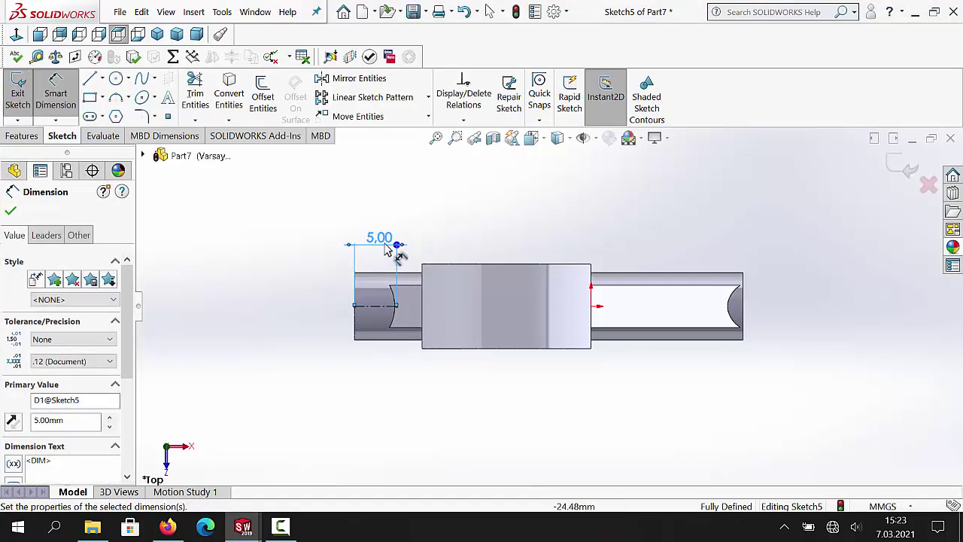
{"action": "left_click", "coordinate": [11, 213]}
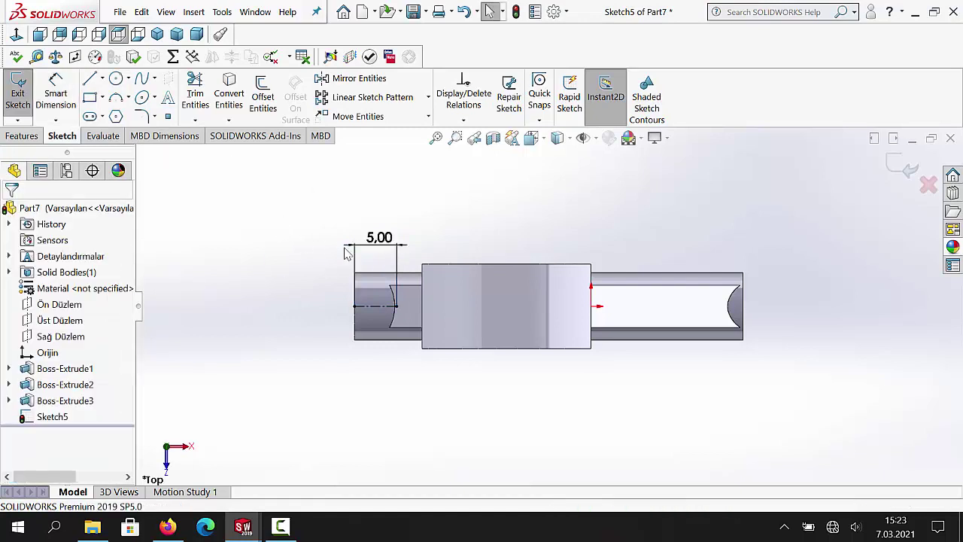
{"action": "left_click_drag", "start_coordinate": [357, 251], "coordinate": [365, 396]}
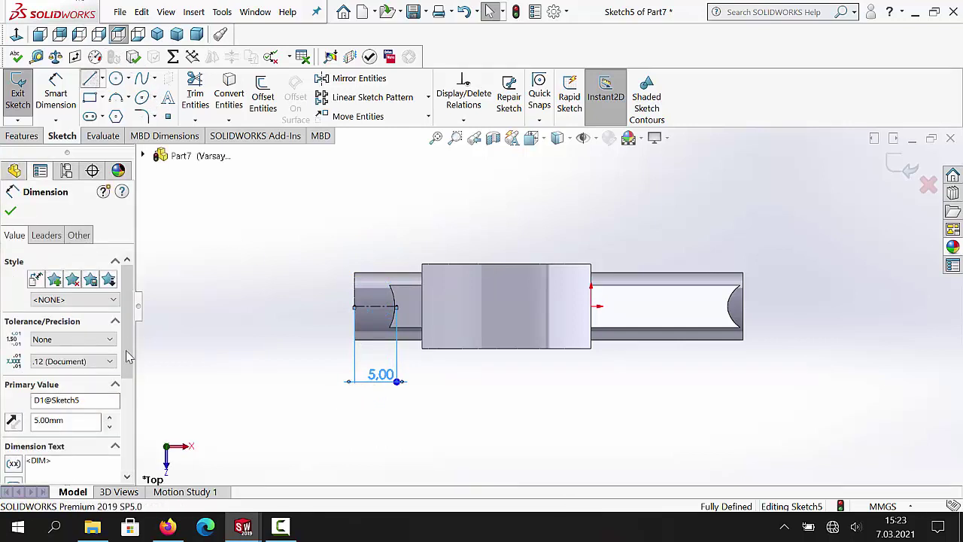
{"action": "key", "text": "Escape"}
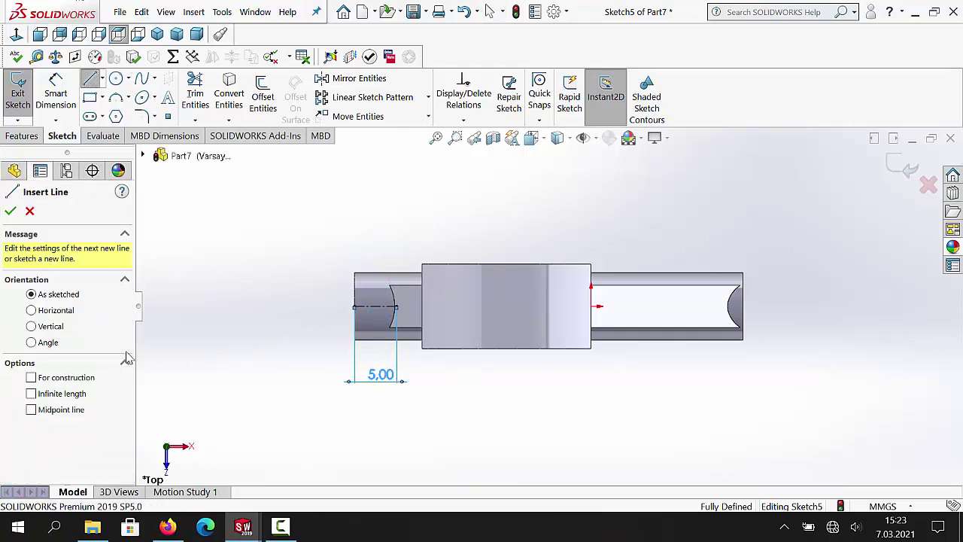
- Draw a slanted centerline about 10.6 mm long from the inner end of the horizontal centerline, rising past the cylinder's upper edge
{"action": "left_click", "coordinate": [103, 79]}
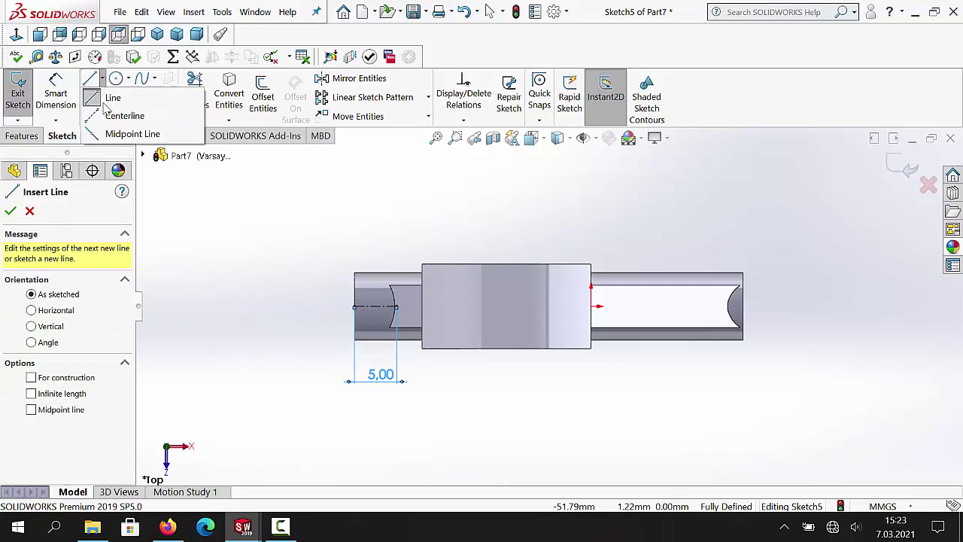
{"action": "key", "text": "Escape"}
{"action": "key", "text": "l"}
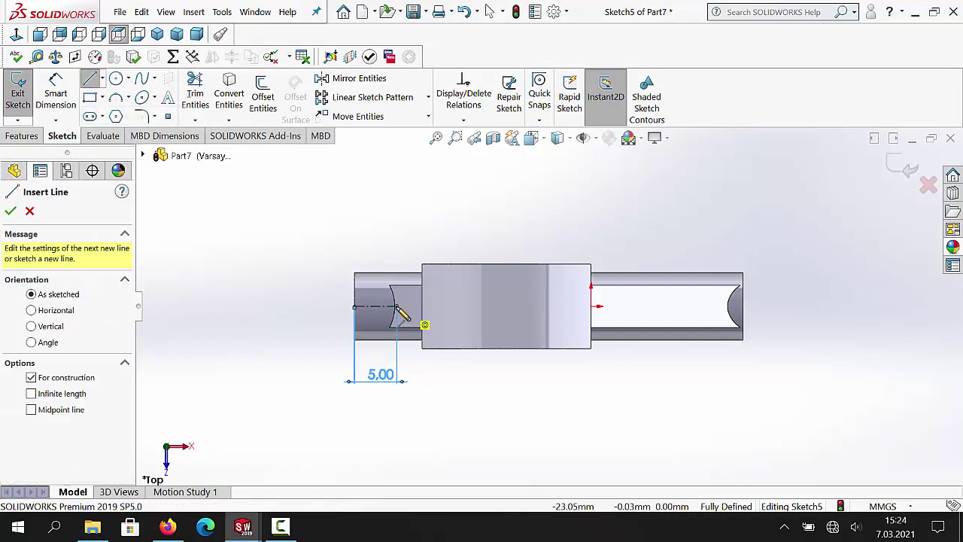
{"action": "left_click", "coordinate": [423, 325]}
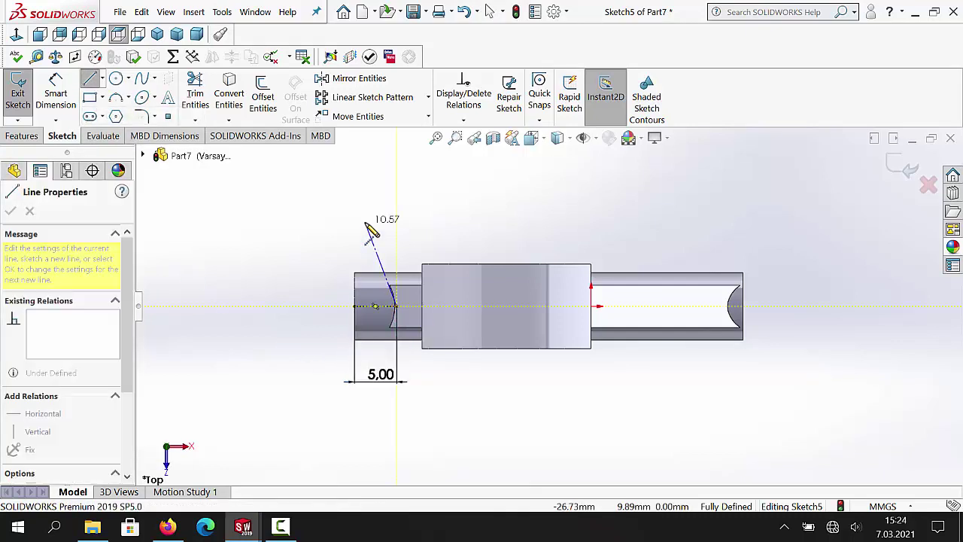
{"action": "left_click", "coordinate": [365, 223]}
{"action": "key", "text": "Escape"}
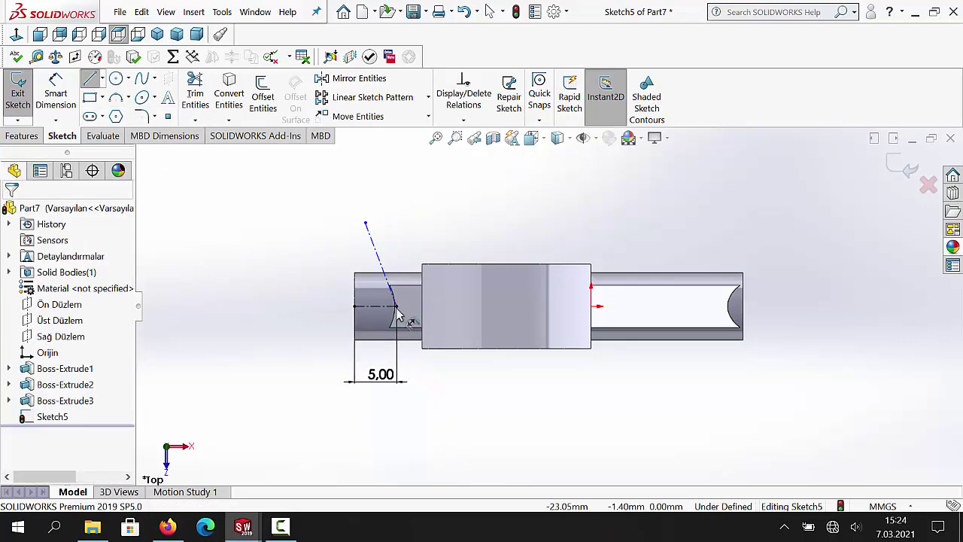
- Dimension the angle between the slanted and horizontal centerlines as 95°
{"action": "scroll", "coordinate": [394, 317], "scroll_direction": "down", "scroll_amount": 4}
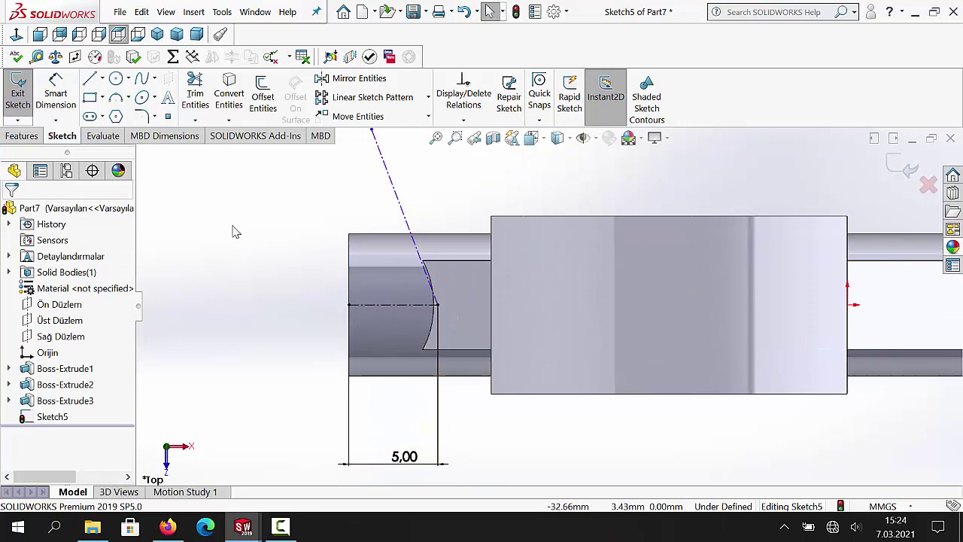
{"action": "left_click", "coordinate": [67, 85]}
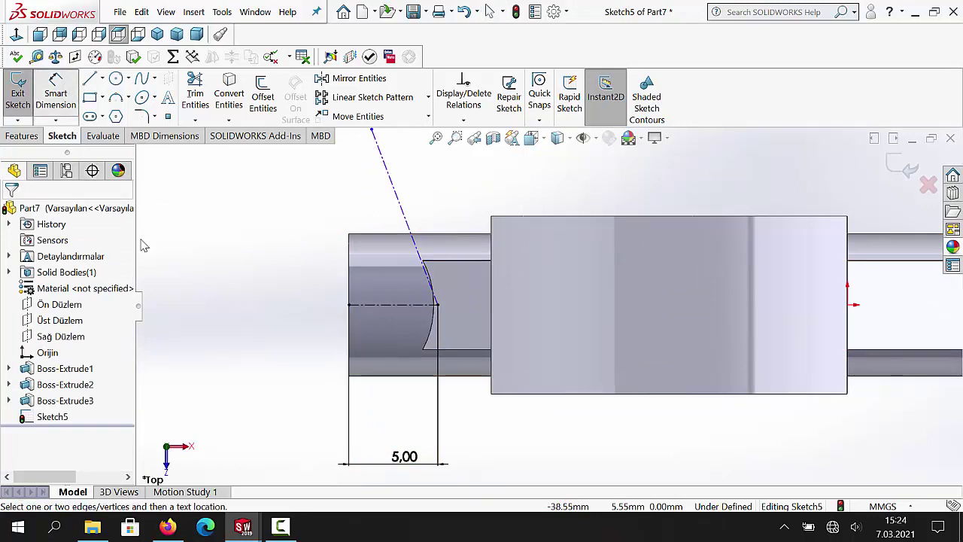
{"action": "left_click", "coordinate": [406, 214]}
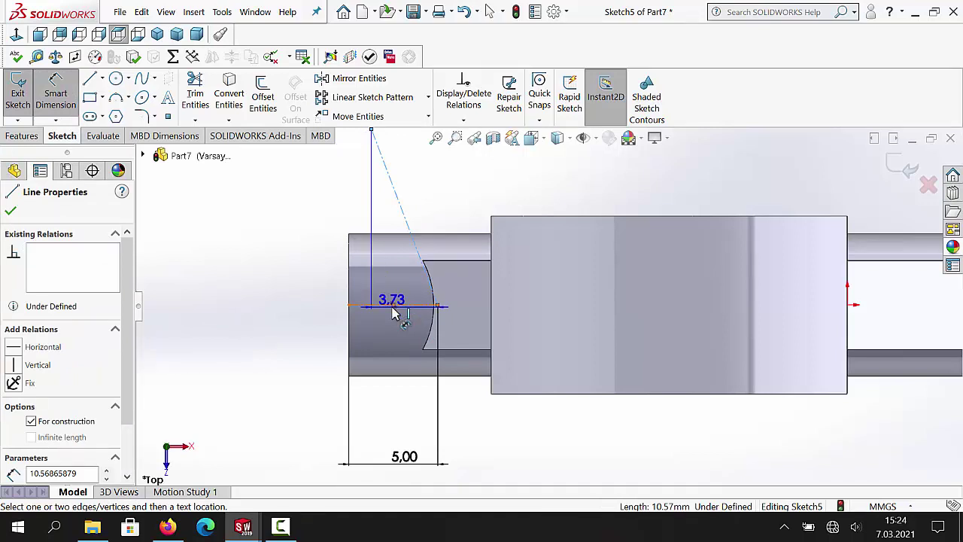
{"action": "left_click", "coordinate": [395, 305]}
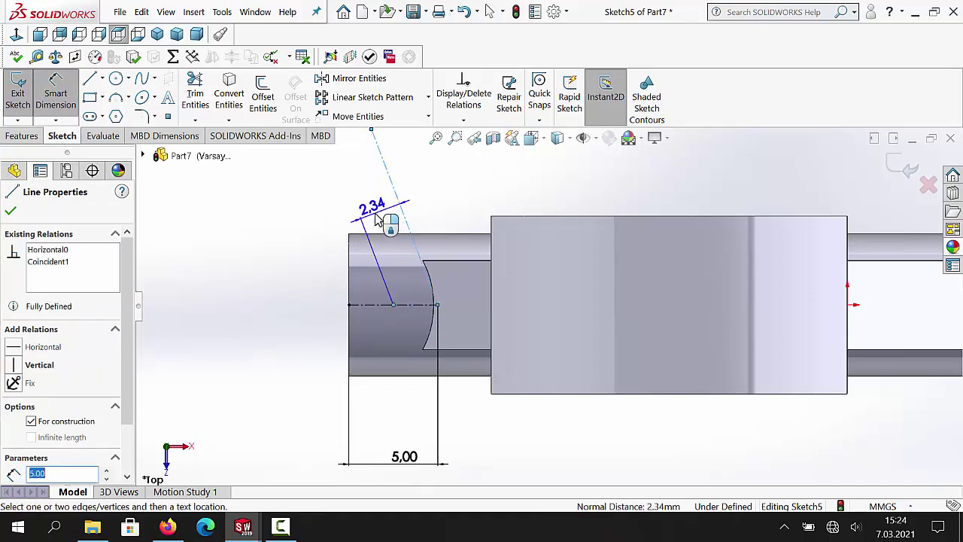
{"action": "key", "text": "Escape"}
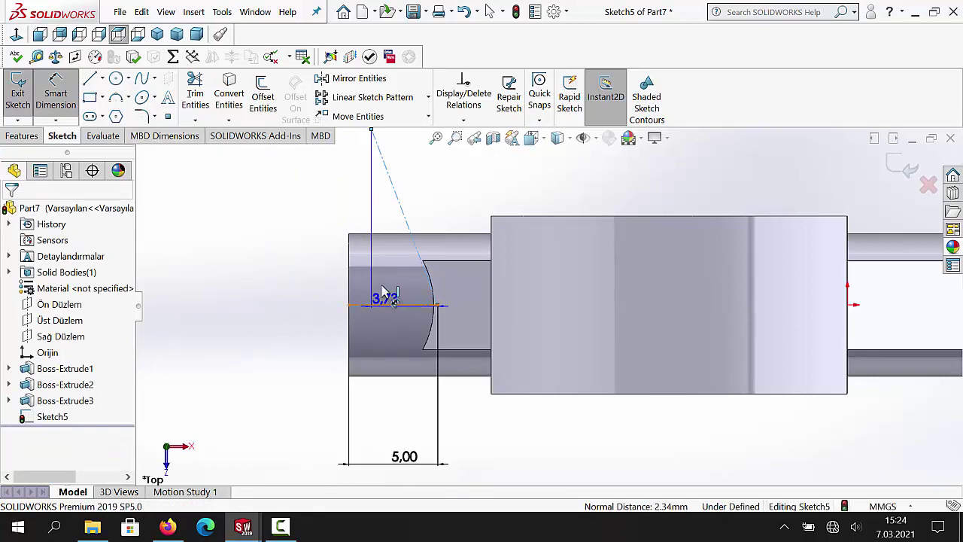
{"action": "left_click", "coordinate": [366, 225]}
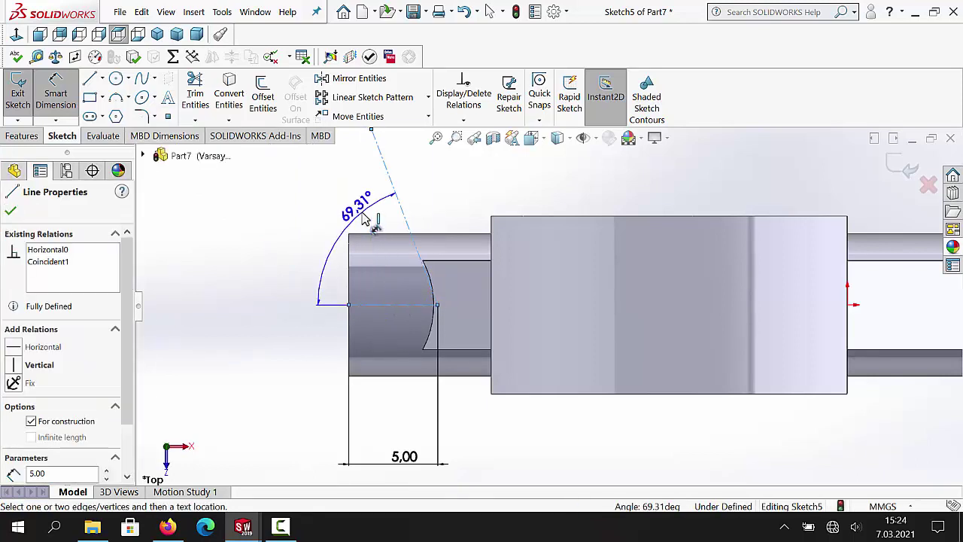
{"action": "left_click", "coordinate": [386, 250]}
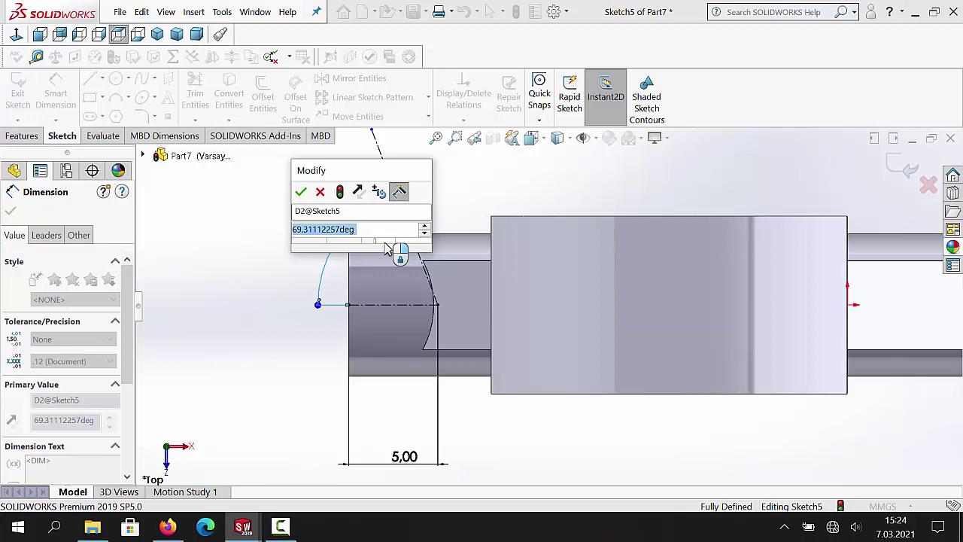
{"action": "type", "text": "95"}
{"action": "key", "text": "Return"}
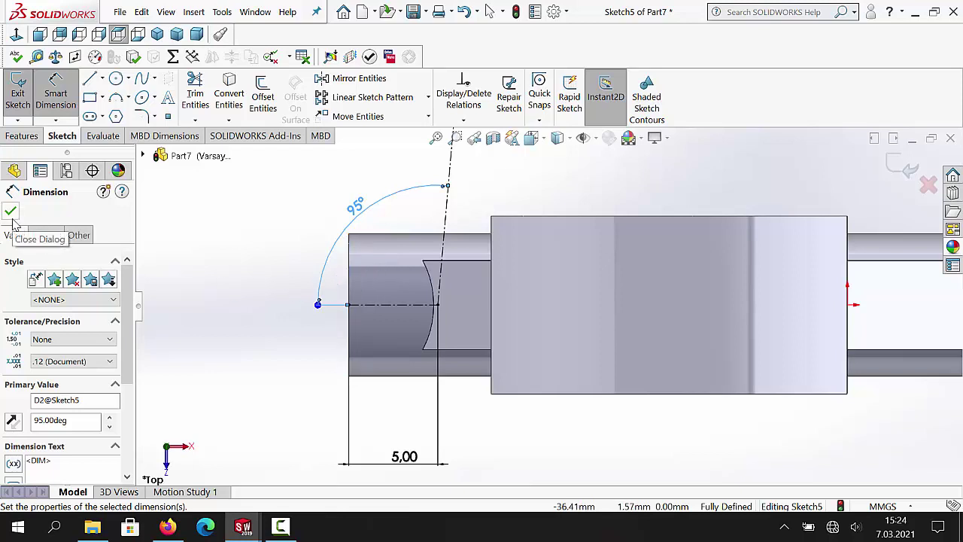
{"action": "scroll", "coordinate": [181, 264], "scroll_direction": "up", "scroll_amount": 3}
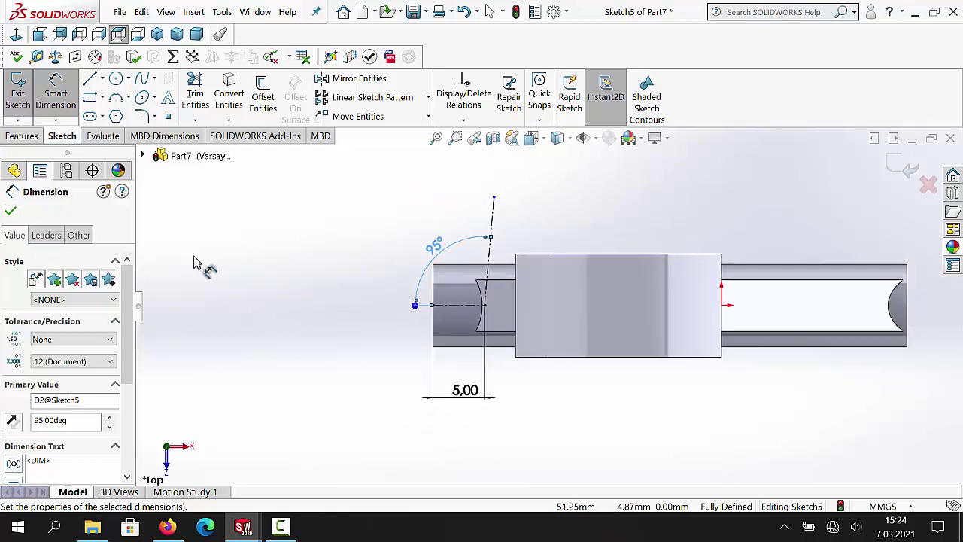
{"action": "left_click", "coordinate": [11, 213]}
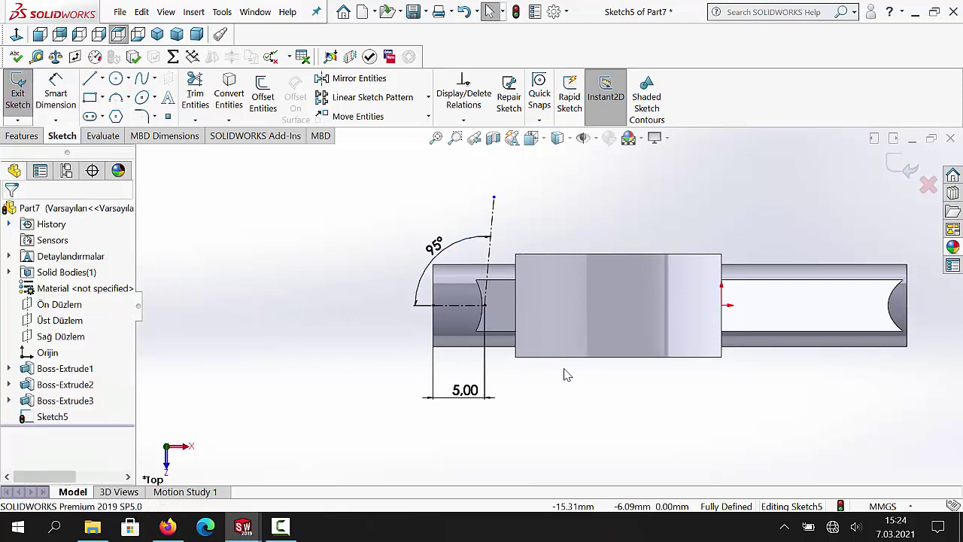
- Undo the slanted centerline's endpoint move and its 95° angle edit
{"action": "left_click", "coordinate": [492, 199]}
{"action": "left_click_drag", "start_coordinate": [423, 213], "coordinate": [421, 220]}
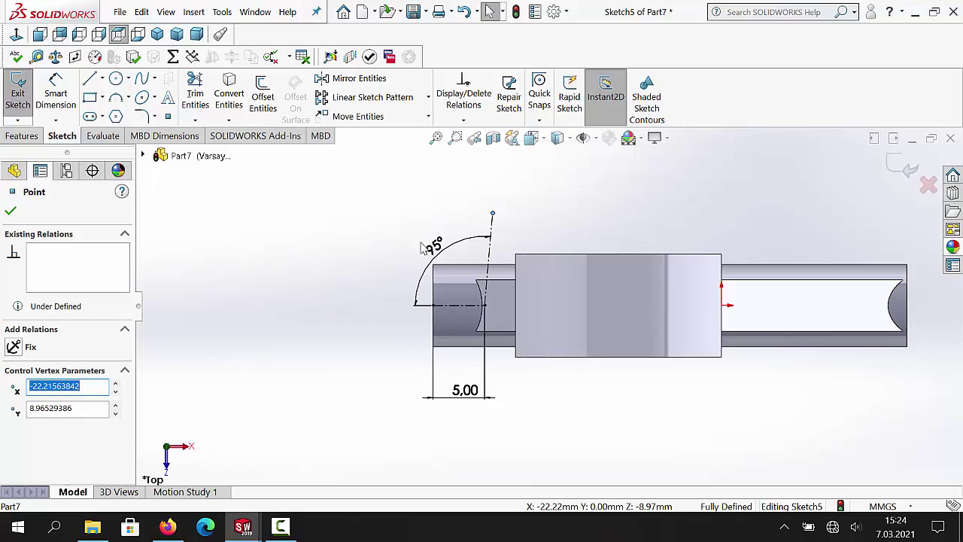
{"action": "key", "text": "Escape"}
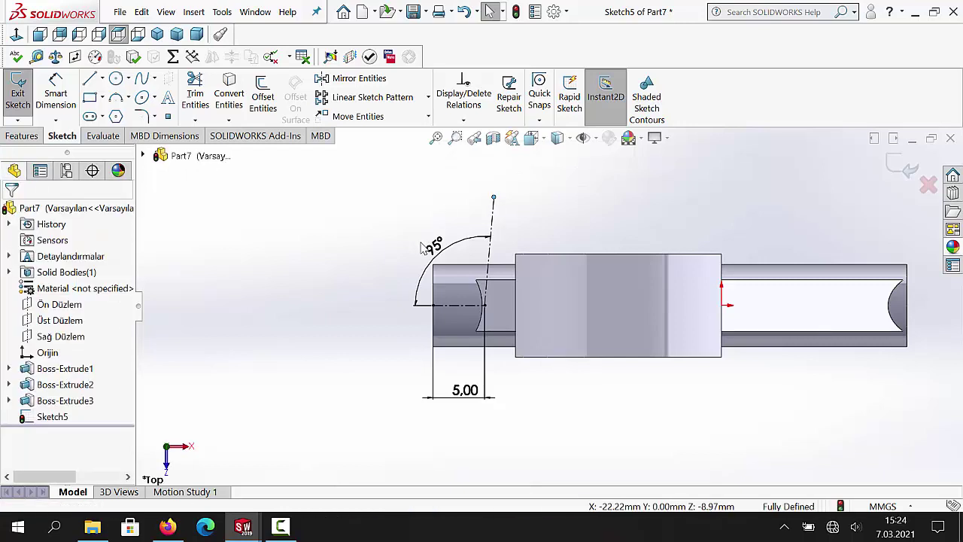
{"action": "key", "text": "ctrl+z"}
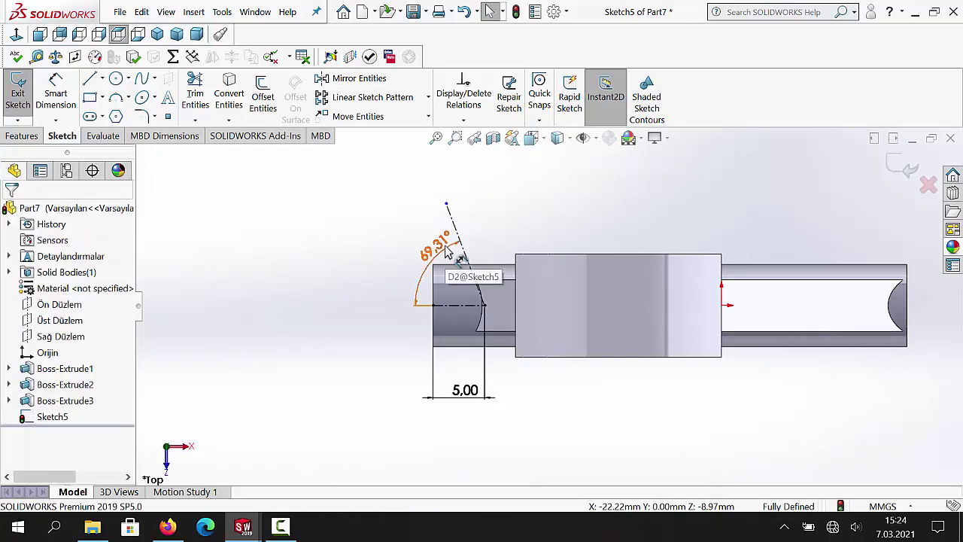
- Move the slanted centerline's angle dimension below the horizontal centerline and set it to 95°
{"action": "left_click_drag", "start_coordinate": [440, 247], "coordinate": [478, 345]}
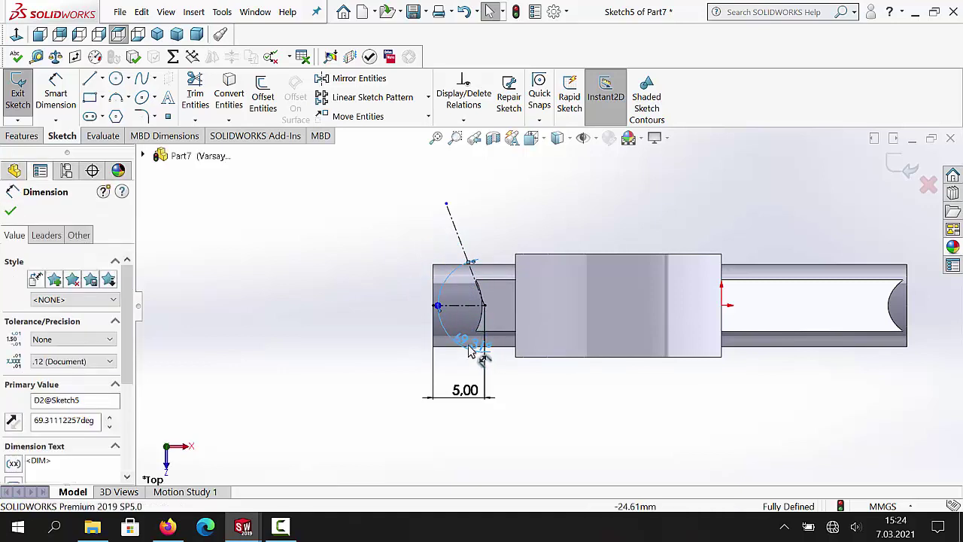
{"action": "key", "text": "Escape"}
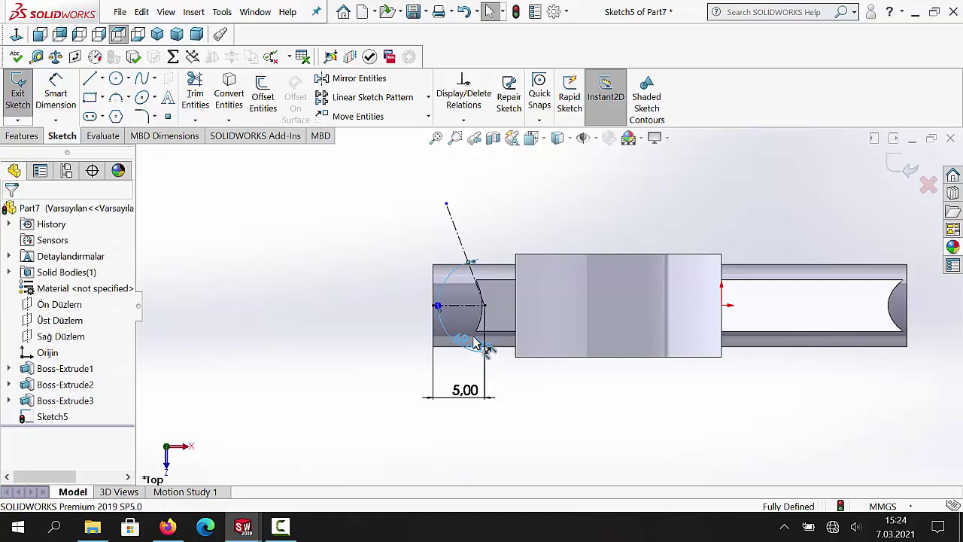
{"action": "double_click", "coordinate": [474, 343]}
{"action": "type", "text": "9"}
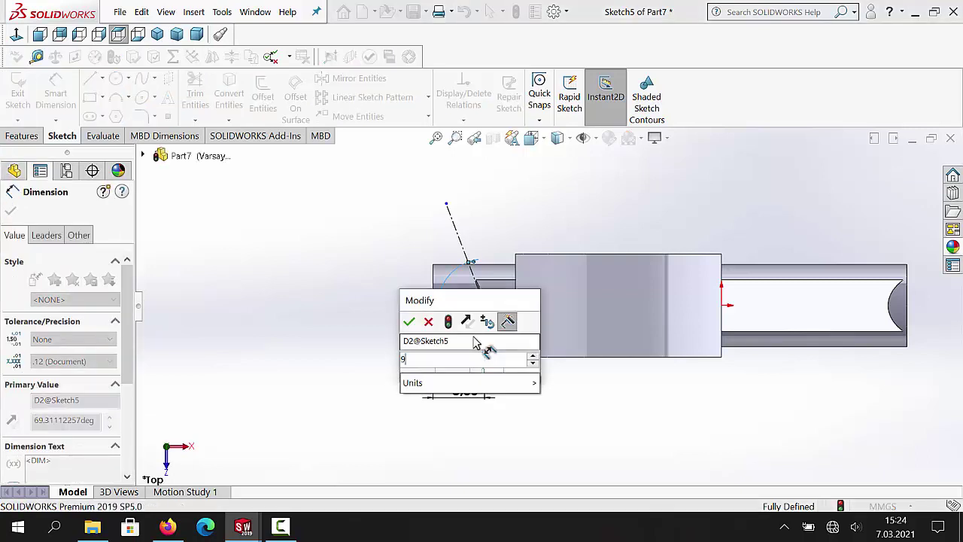
{"action": "type", "text": "5"}
{"action": "key", "text": "Return"}
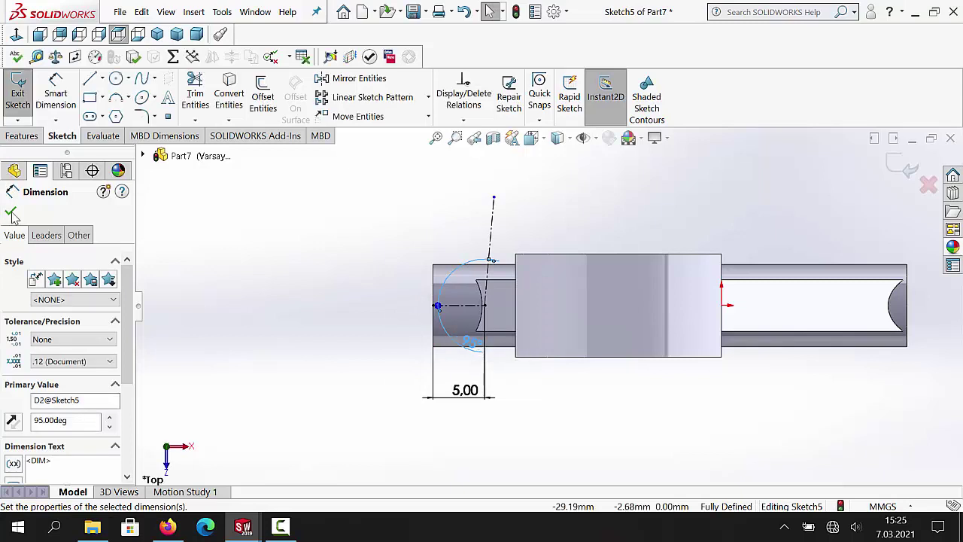
{"action": "left_click", "coordinate": [10, 212]}
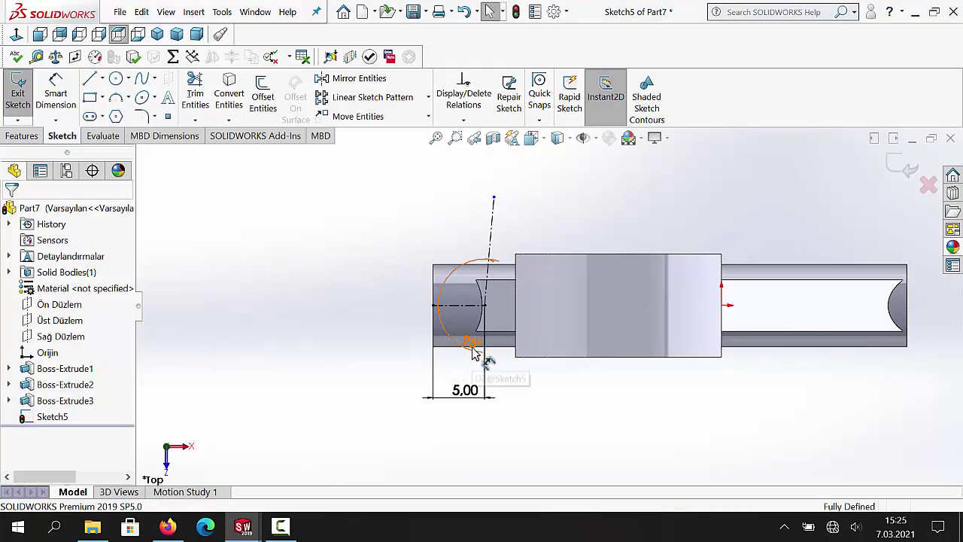
- Delete the angle dimension and move the slanted centerline's free end to about X -28, Y 9.1 mm, above the cylinder's end edge
{"action": "key", "text": "Delete"}
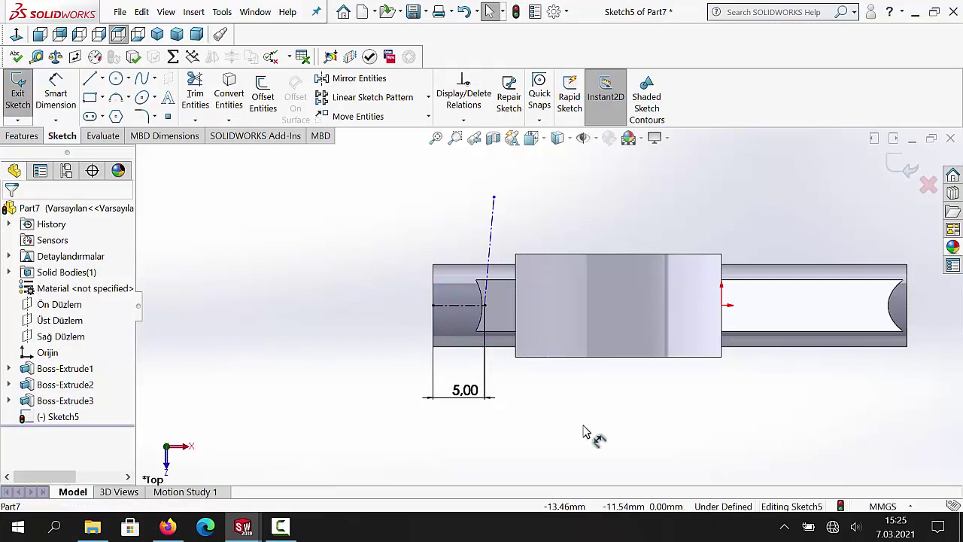
{"action": "left_click_drag", "start_coordinate": [494, 199], "coordinate": [433, 213]}
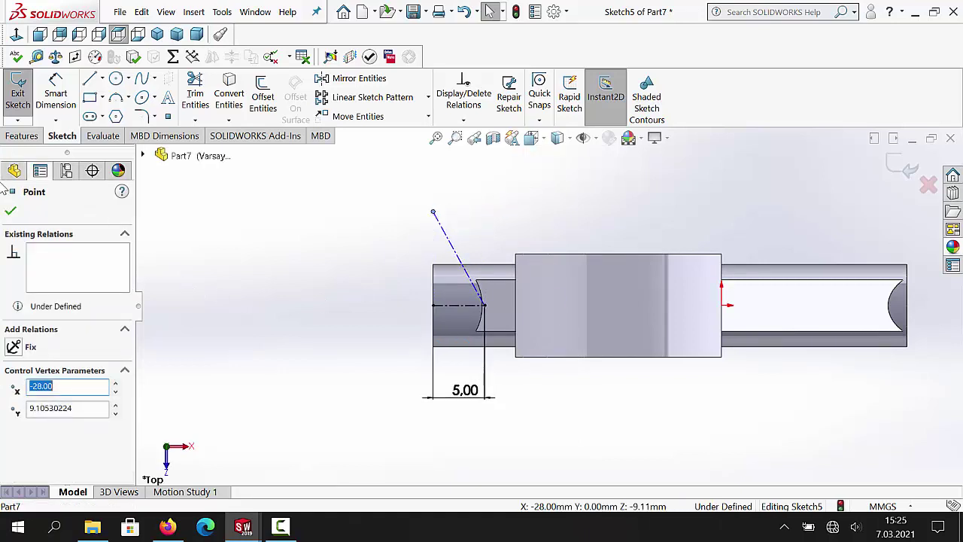
{"action": "left_click", "coordinate": [12, 213]}
- Draw a second slanted centerline about 10.7 mm long from the horizontal centerline's inner end, descending past the cylinder's lower edge
{"action": "left_click", "coordinate": [56, 94]}
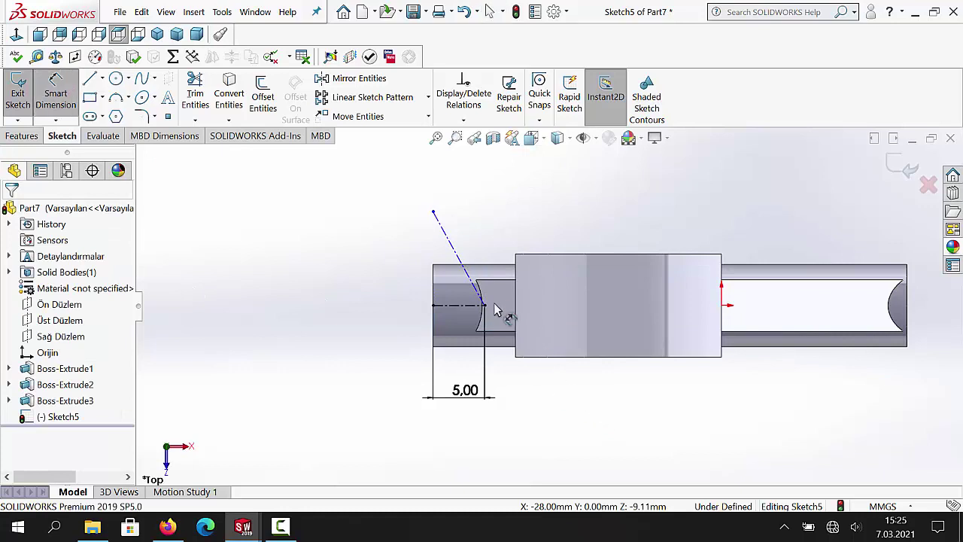
{"action": "left_click", "coordinate": [102, 79]}
{"action": "left_click", "coordinate": [120, 114]}
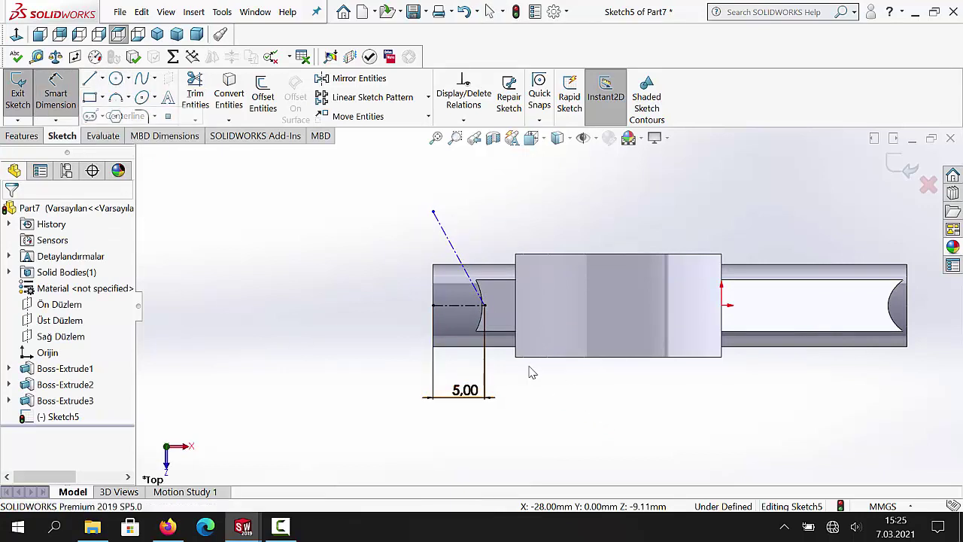
{"action": "left_click", "coordinate": [484, 306]}
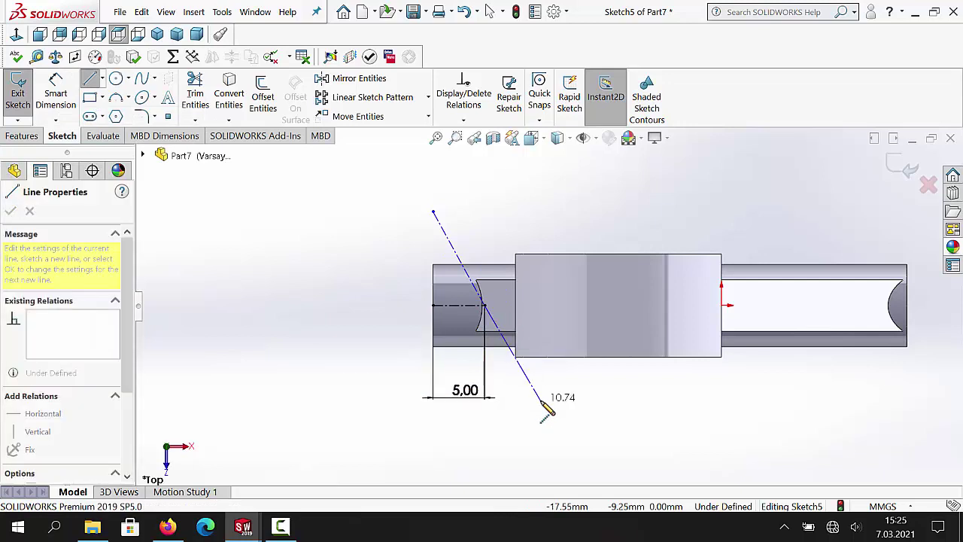
{"action": "left_click", "coordinate": [541, 400]}
{"action": "key", "text": "Escape"}
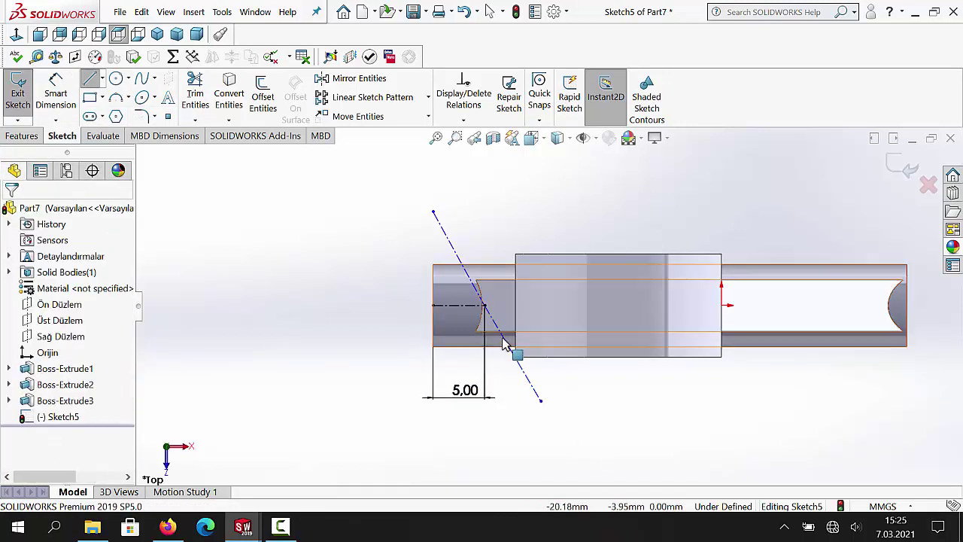
- Make the upper and lower slanted centerlines collinear
{"action": "left_click", "coordinate": [453, 252]}
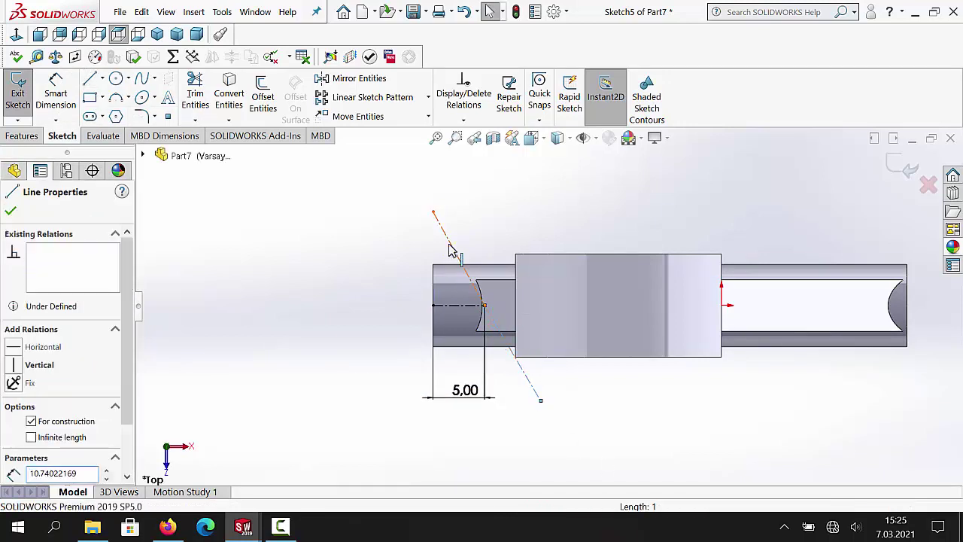
{"action": "left_click", "coordinate": [519, 364], "text": "ctrl"}
{"action": "left_click", "coordinate": [19, 445]}
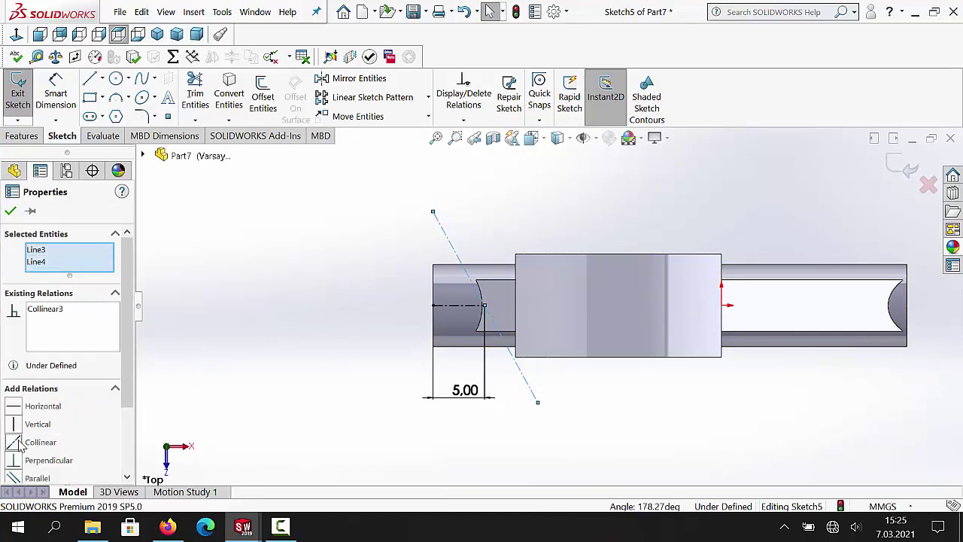
{"action": "left_click", "coordinate": [10, 212]}
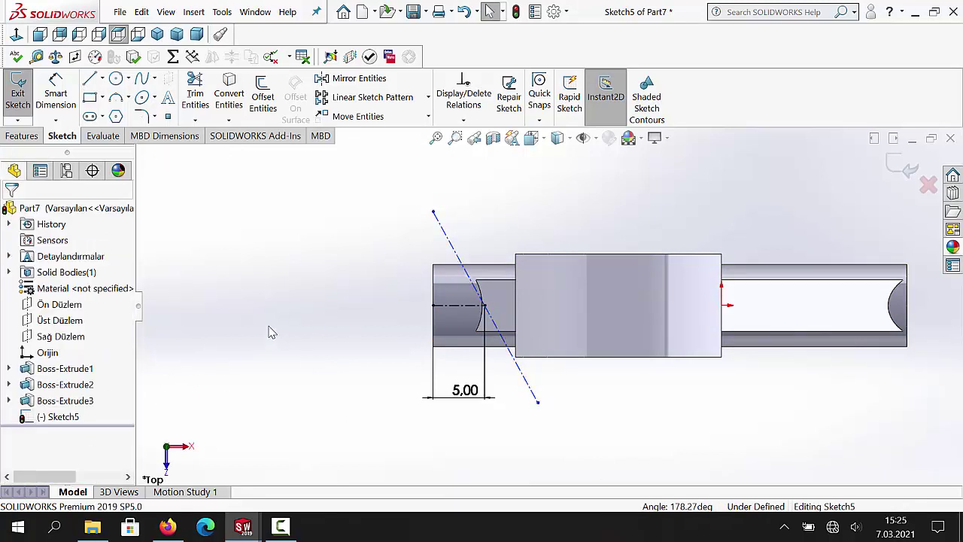
- Dimension the angle between the lower slanted centerline and the horizontal centerline as 95°, placed below the horizontal centerline
{"action": "left_click", "coordinate": [60, 91]}
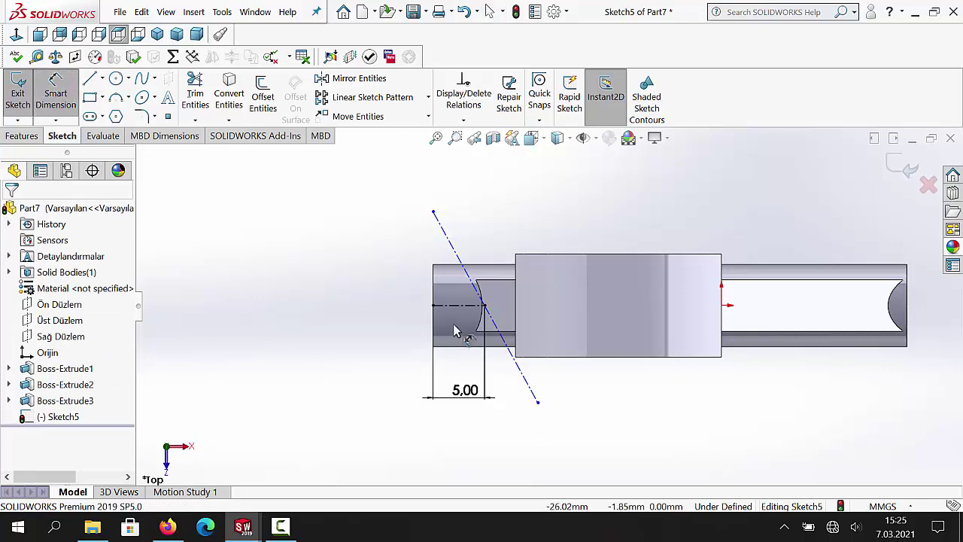
{"action": "left_click", "coordinate": [491, 342]}
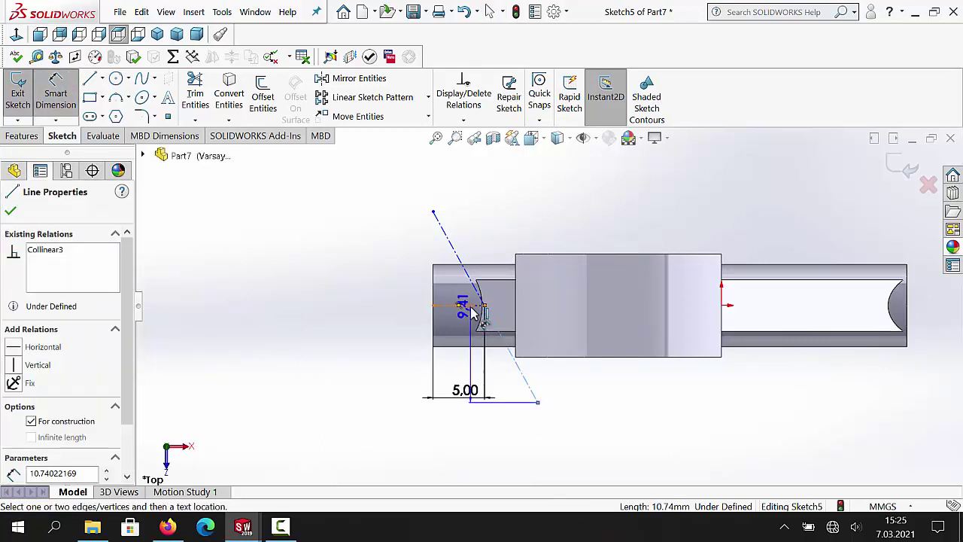
{"action": "left_click", "coordinate": [468, 306]}
{"action": "left_click", "coordinate": [476, 364]}
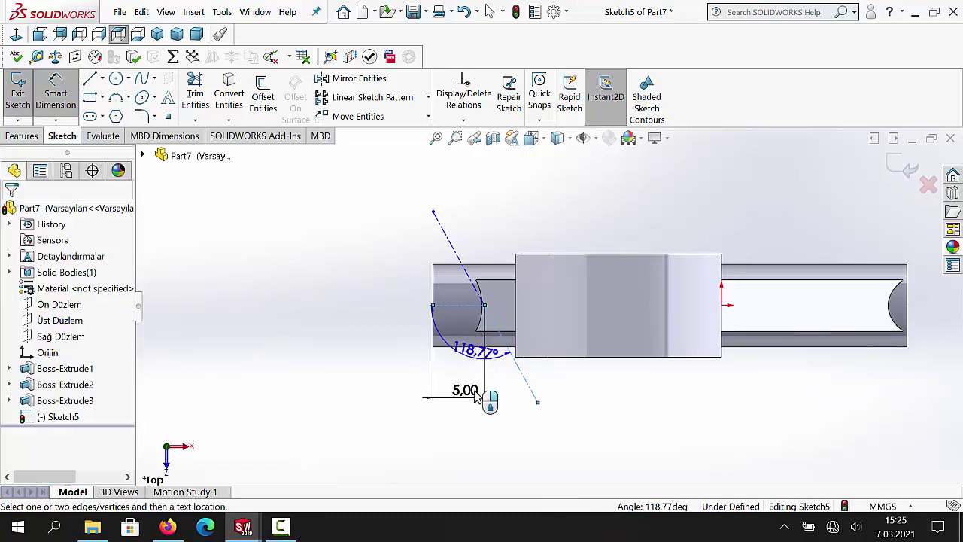
{"action": "type", "text": "95"}
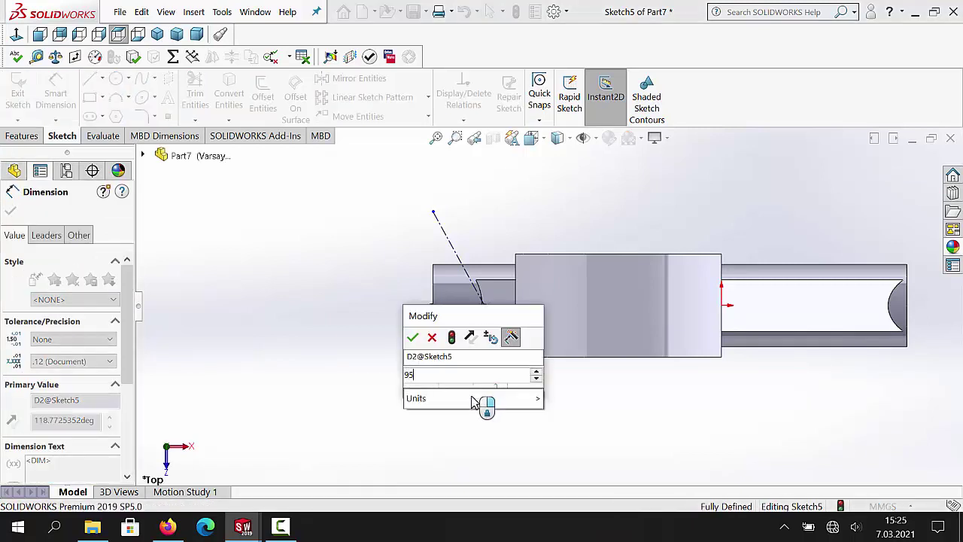
{"action": "key", "text": "Return"}
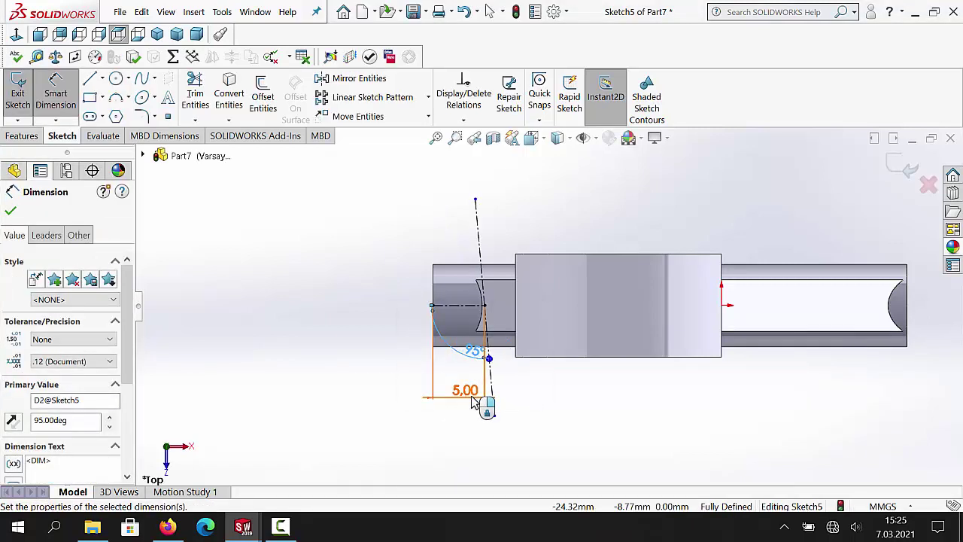
{"action": "left_click", "coordinate": [11, 212]}
- Sketch a parallelogram about 2.9 mm wide and 20 mm tall across the cylinder's short end, with its upper inner corner on the slanted centerline
{"action": "left_click", "coordinate": [103, 98]}
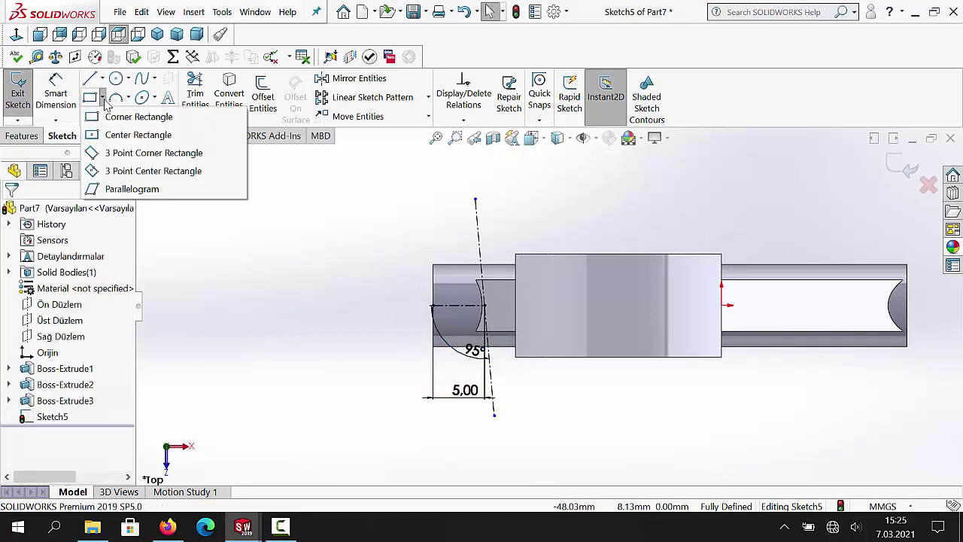
{"action": "left_click", "coordinate": [144, 191]}
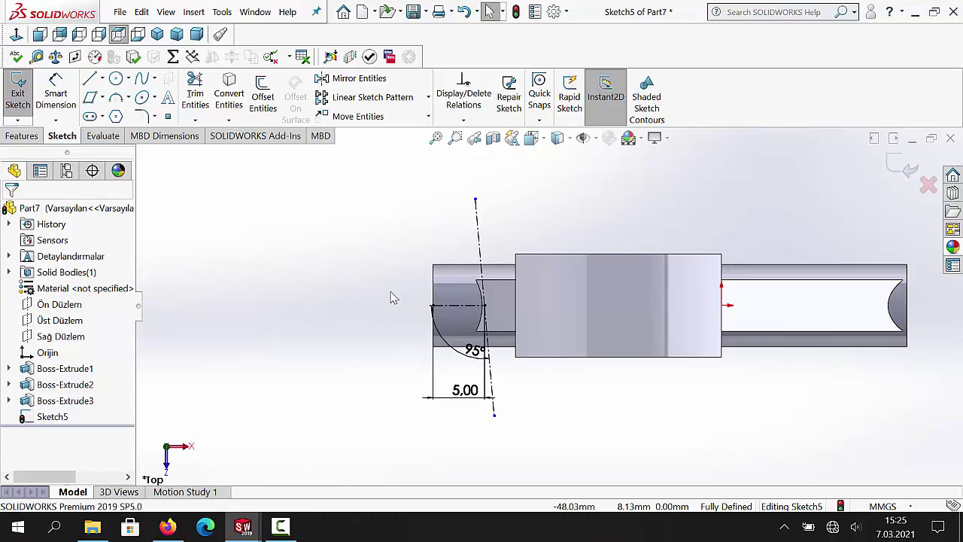
{"action": "left_click", "coordinate": [451, 250]}
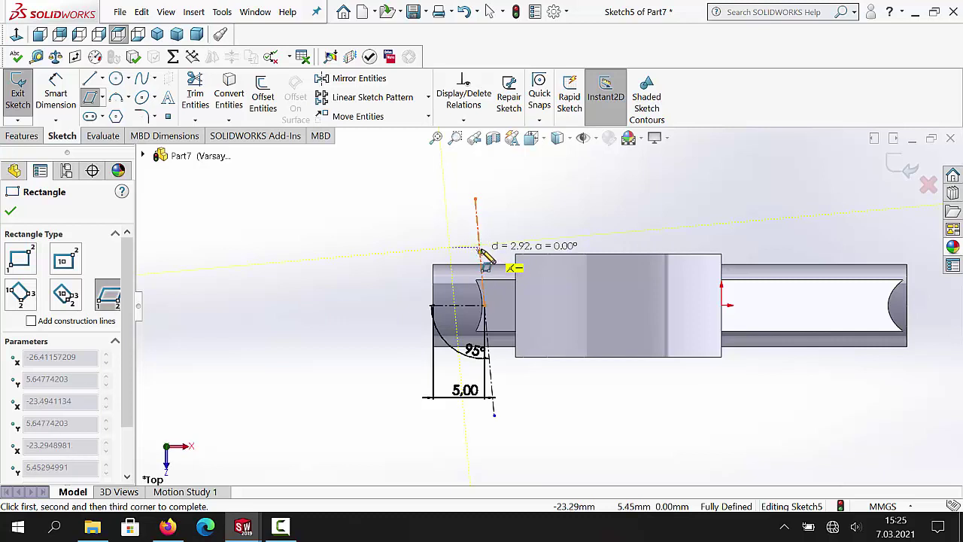
{"action": "left_click", "coordinate": [478, 250]}
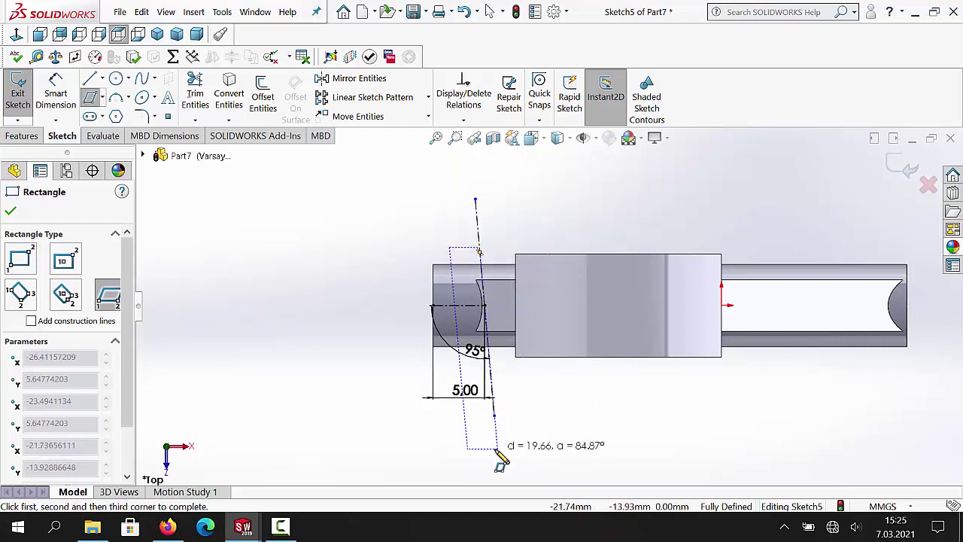
{"action": "left_click", "coordinate": [484, 451]}
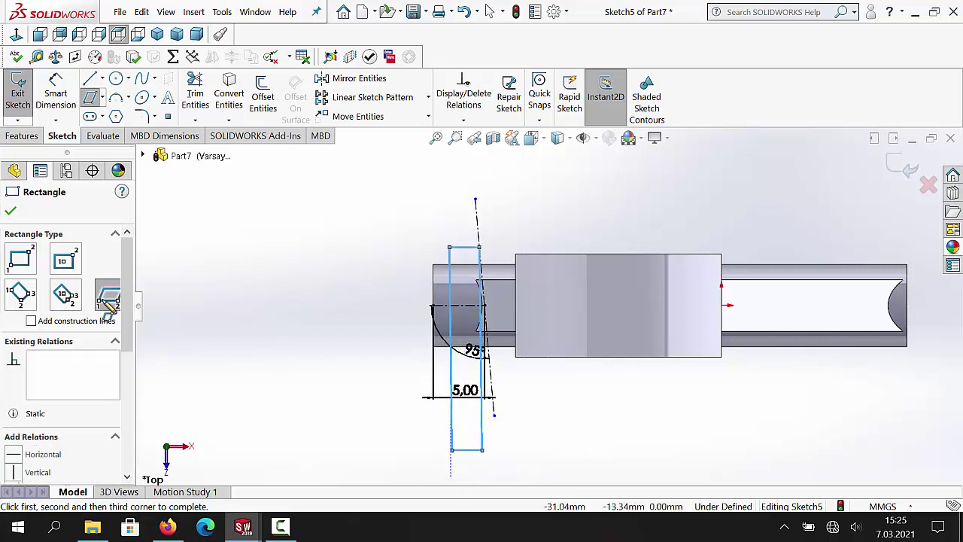
{"action": "key", "text": "Escape"}
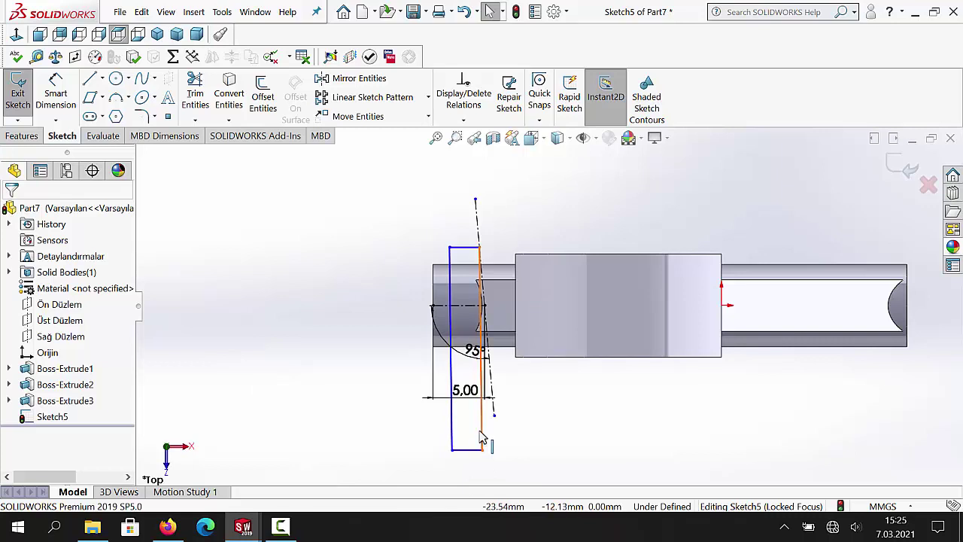
- Make the parallelogram's inner long side collinear with the upper slanted centerline
{"action": "left_click", "coordinate": [511, 370]}
{"action": "left_click", "coordinate": [479, 232], "text": "ctrl"}
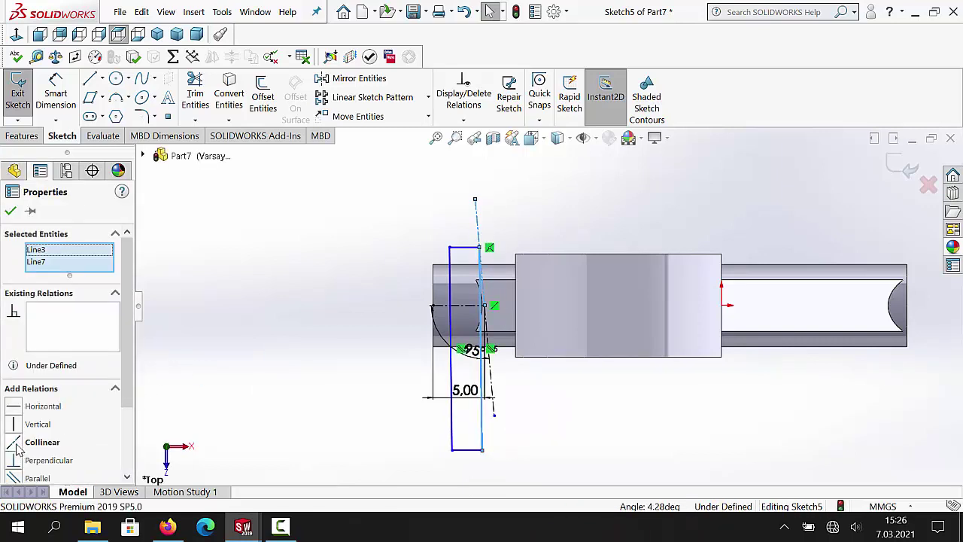
{"action": "left_click", "coordinate": [18, 444]}
{"action": "left_click", "coordinate": [11, 212]}
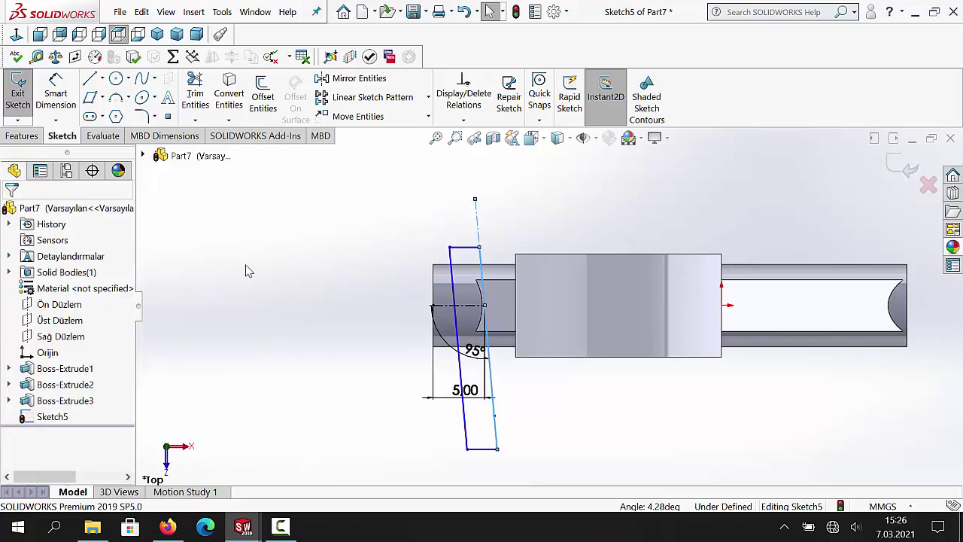
- Shorten the parallelogram by moving its bottom edge up to just below the cylinder's lower edge
{"action": "left_click", "coordinate": [491, 451]}
{"action": "left_click_drag", "start_coordinate": [491, 452], "coordinate": [487, 369]}
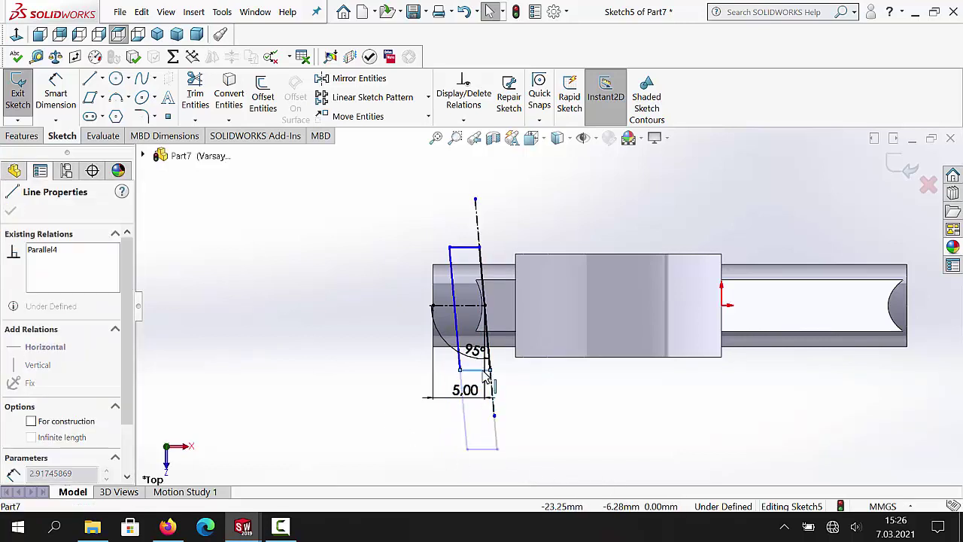
{"action": "left_click", "coordinate": [300, 356]}
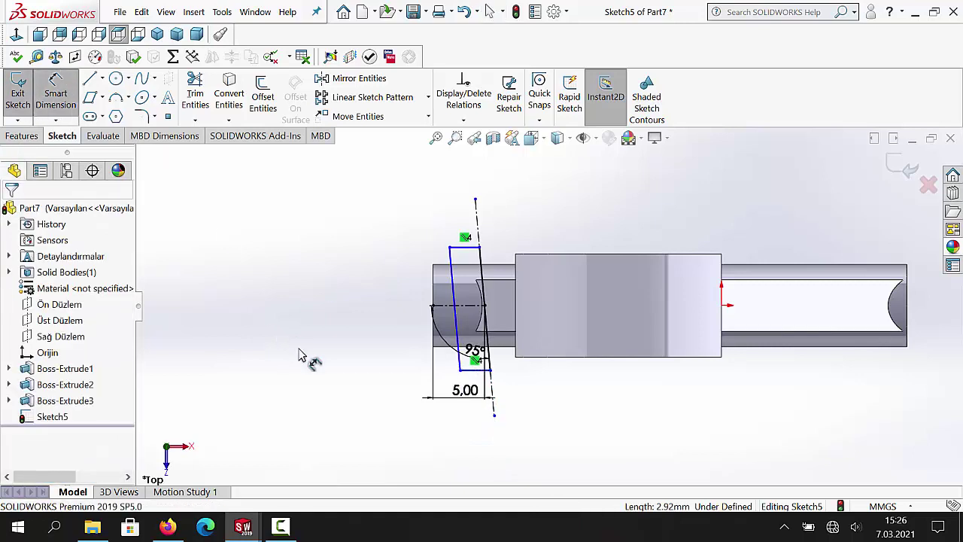
- Dimension the parallelogram's top edge as 3.5 mm, with the dimension placed above it
{"action": "left_click_drag", "start_coordinate": [466, 250], "coordinate": [452, 204]}
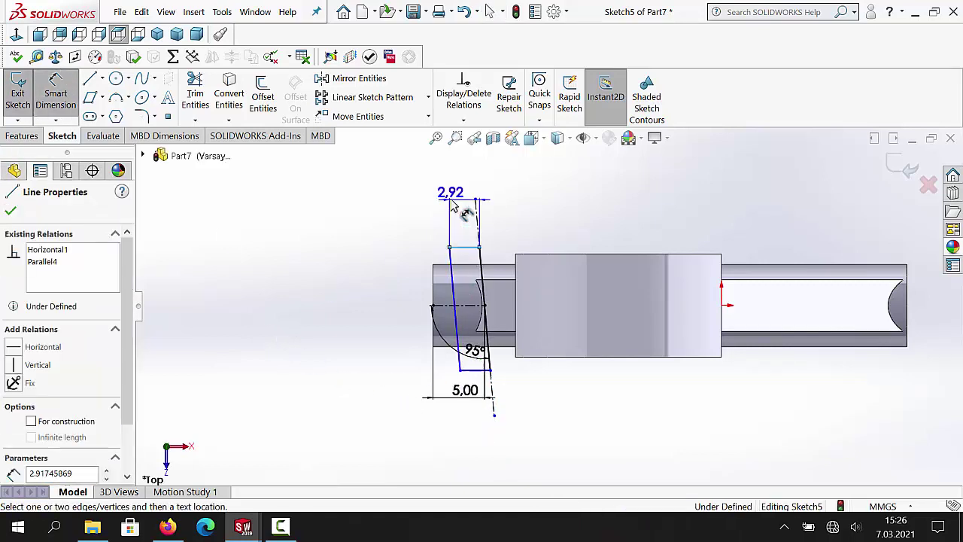
{"action": "left_click", "coordinate": [455, 209]}
{"action": "double_click", "coordinate": [455, 209]}
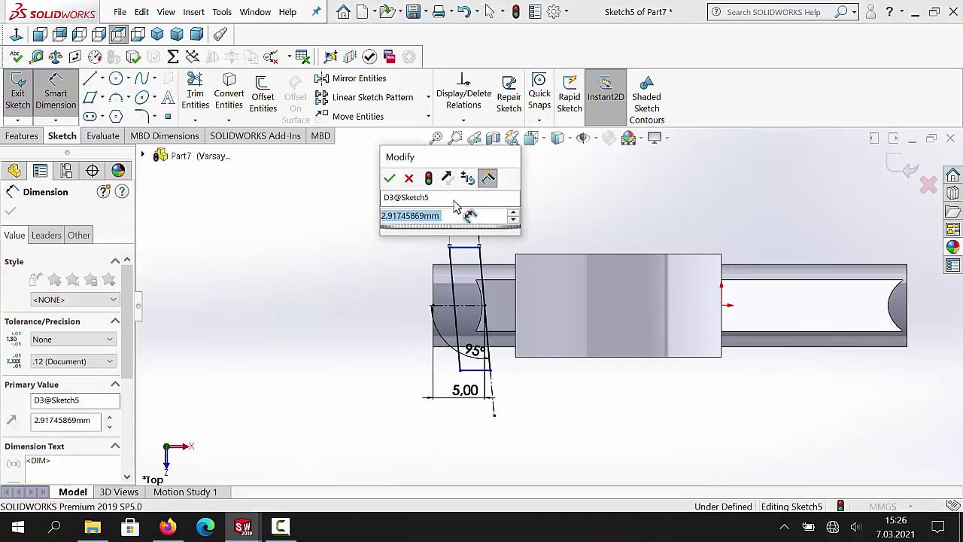
{"action": "type", "text": "3.5"}
{"action": "key", "text": "Return"}
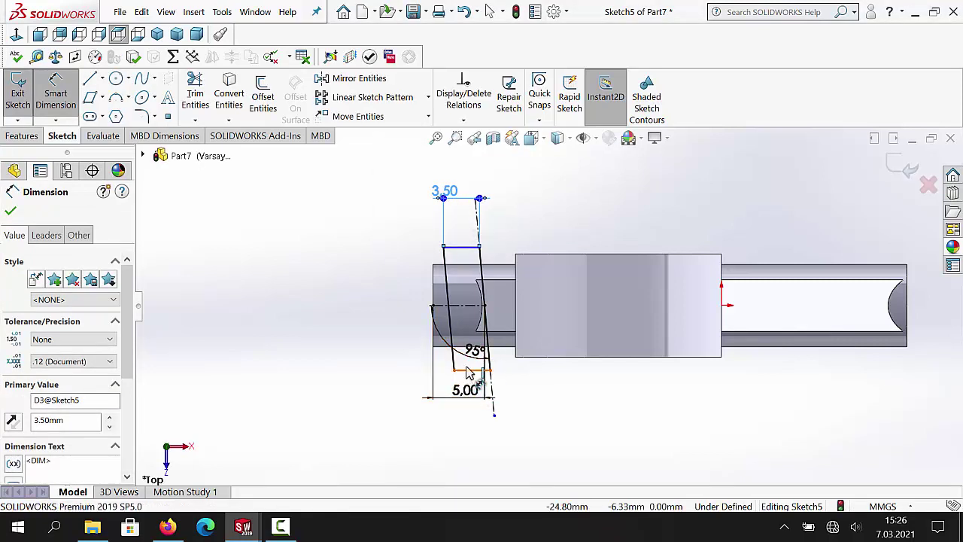
- Dimension the parallelogram's bottom edge 5 mm below the horizontal centerline, placing the dimension beside the cylinder's short end
{"action": "left_click", "coordinate": [460, 305]}
{"action": "left_click", "coordinate": [471, 370]}
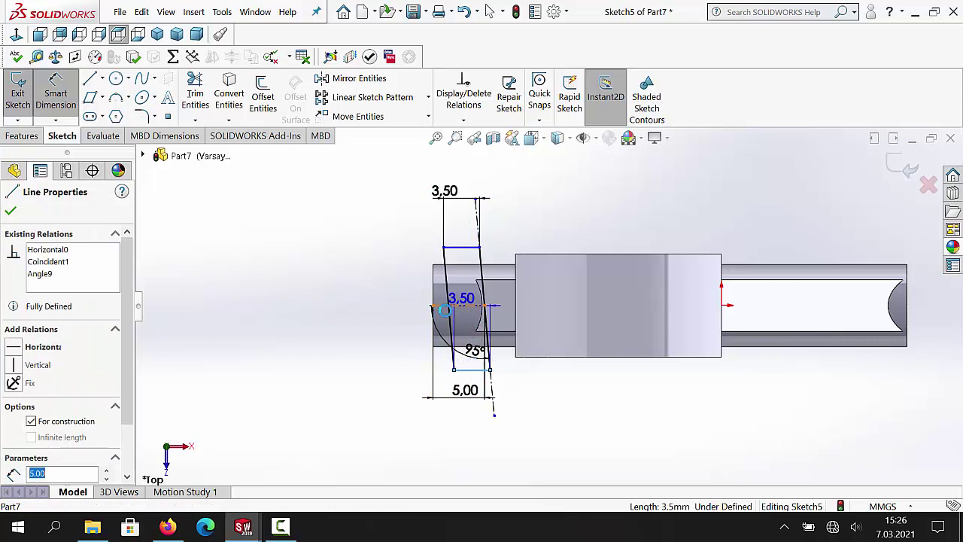
{"action": "left_click", "coordinate": [387, 345]}
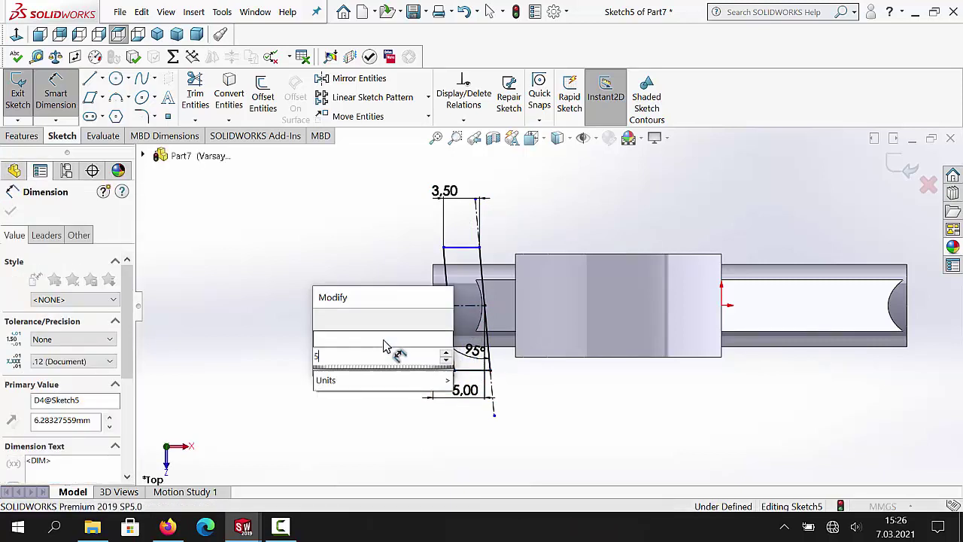
{"action": "key", "text": "Return"}
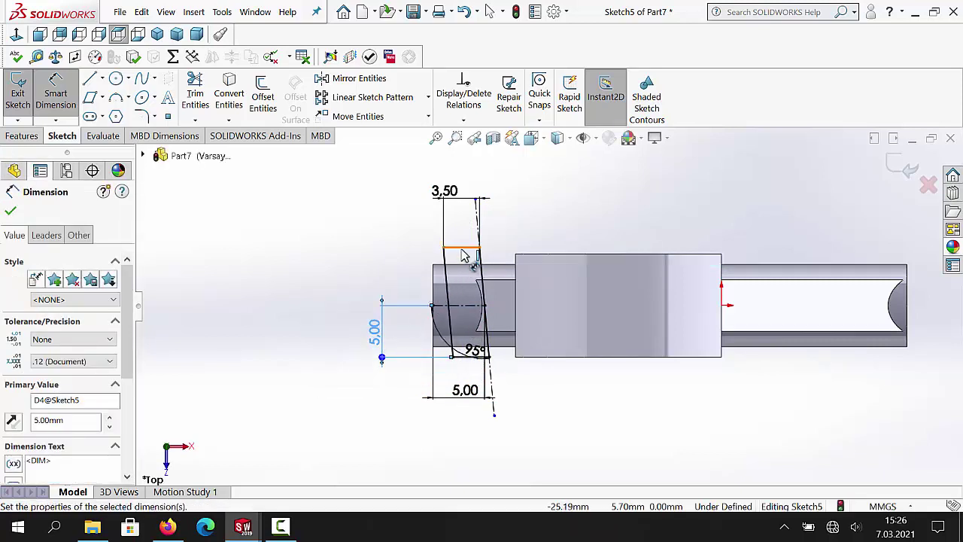
- Dimension the parallelogram's height between its top and bottom edges as 10 mm
{"action": "left_click", "coordinate": [462, 247]}
{"action": "left_click", "coordinate": [461, 356]}
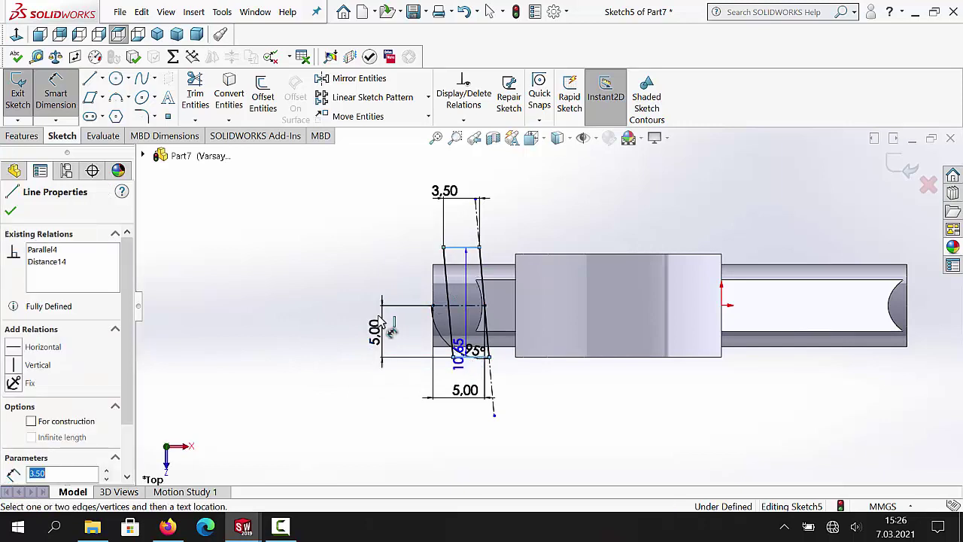
{"action": "left_click", "coordinate": [316, 301]}
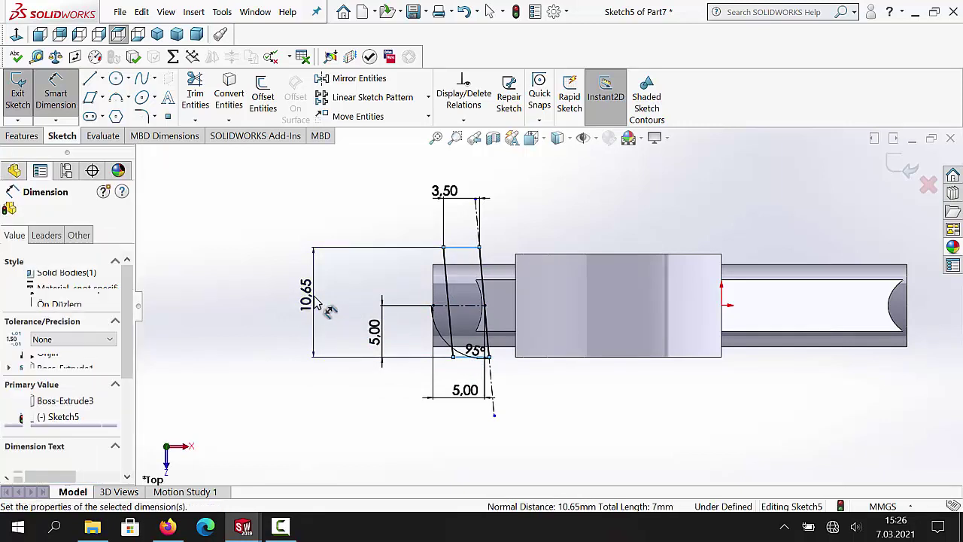
{"action": "type", "text": "10"}
{"action": "key", "text": "Return"}
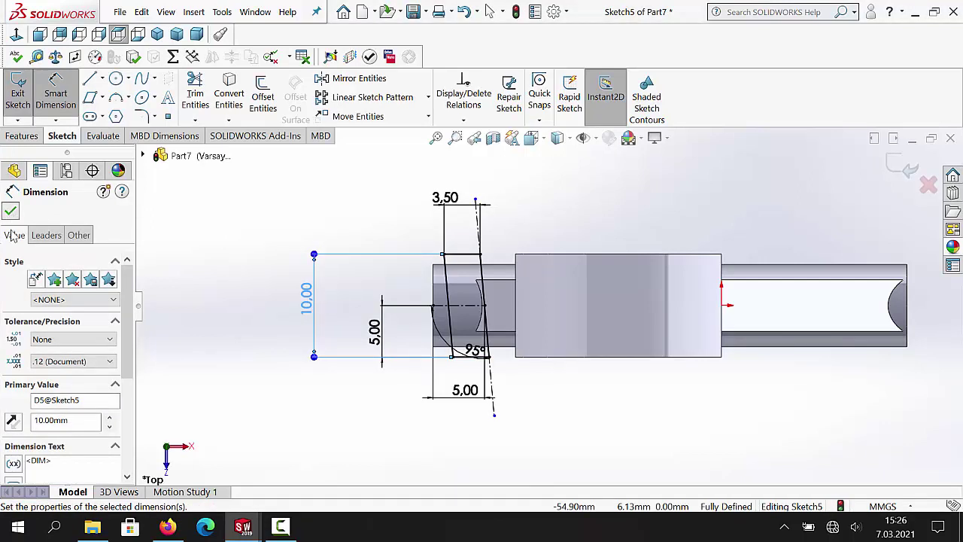
{"action": "key", "text": "Escape"}
- Pattern the parallelogram linearly along the X-axis with 8 instances spaced 5 mm apart, and exit the sketch
{"action": "left_click_drag", "start_coordinate": [409, 236], "coordinate": [500, 384]}
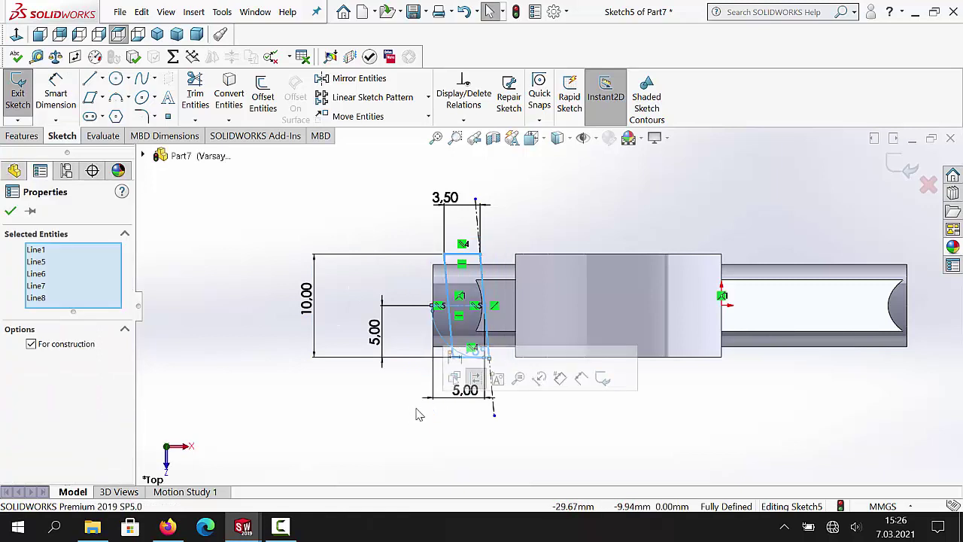
{"action": "left_click", "coordinate": [360, 103]}
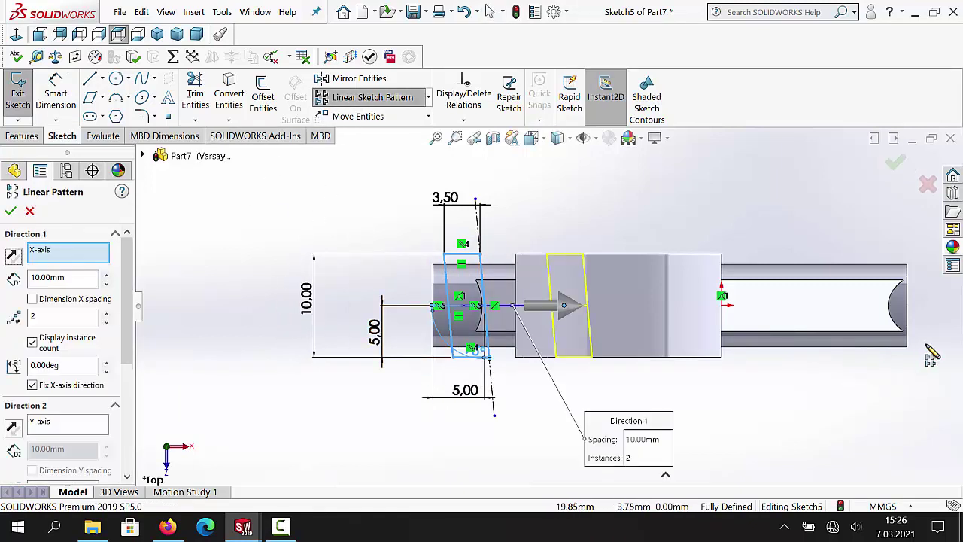
{"action": "double_click", "coordinate": [26, 279]}
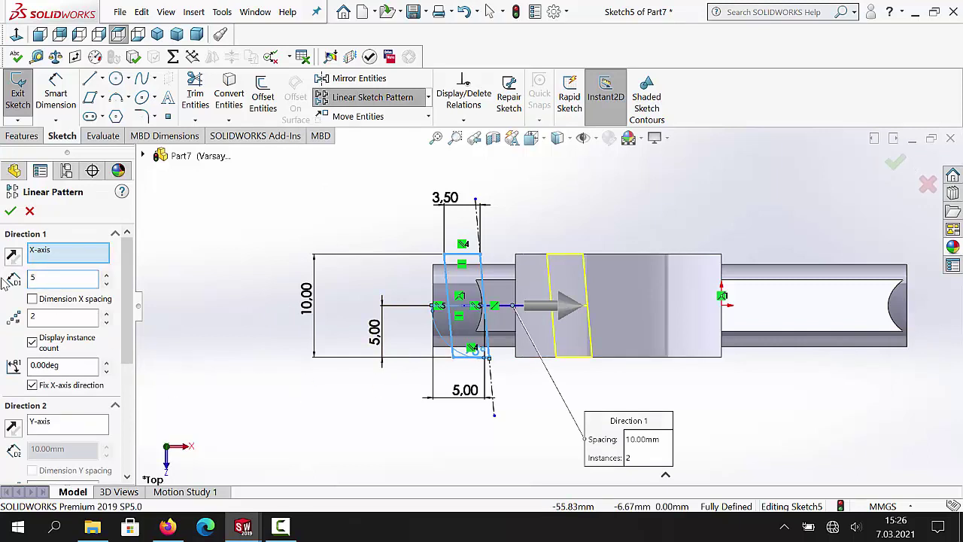
{"action": "key", "text": "Return"}
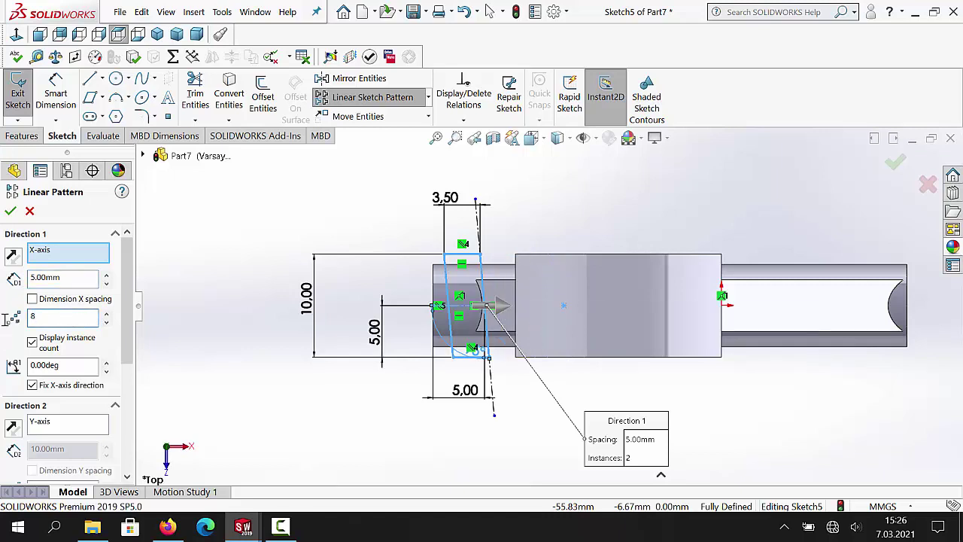
{"action": "type", "text": "8"}
{"action": "key", "text": "Return"}
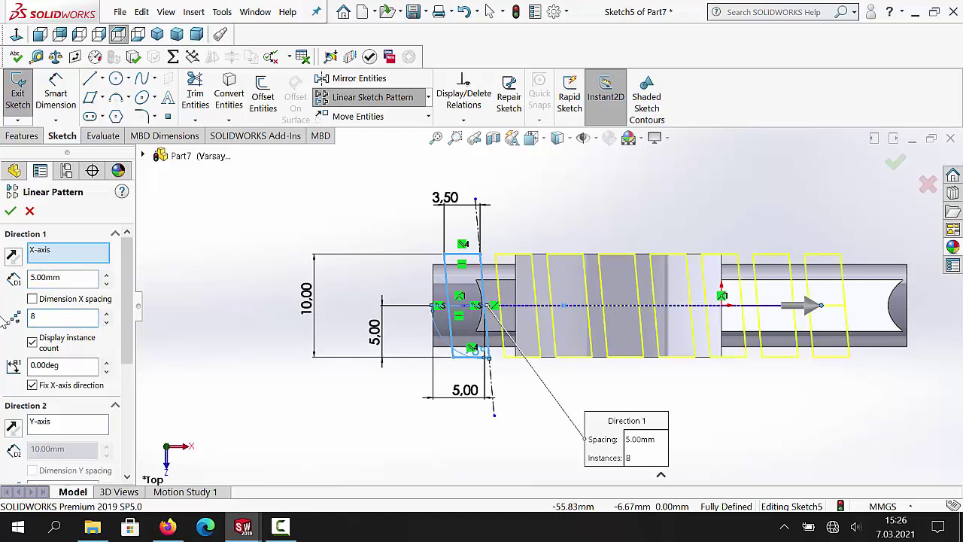
{"action": "left_click", "coordinate": [10, 212]}
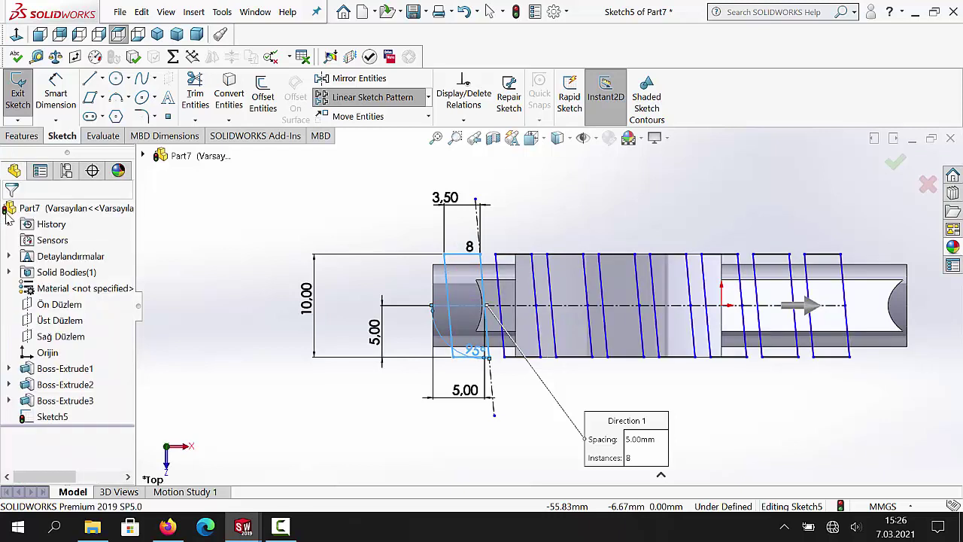
{"action": "left_click", "coordinate": [19, 96]}
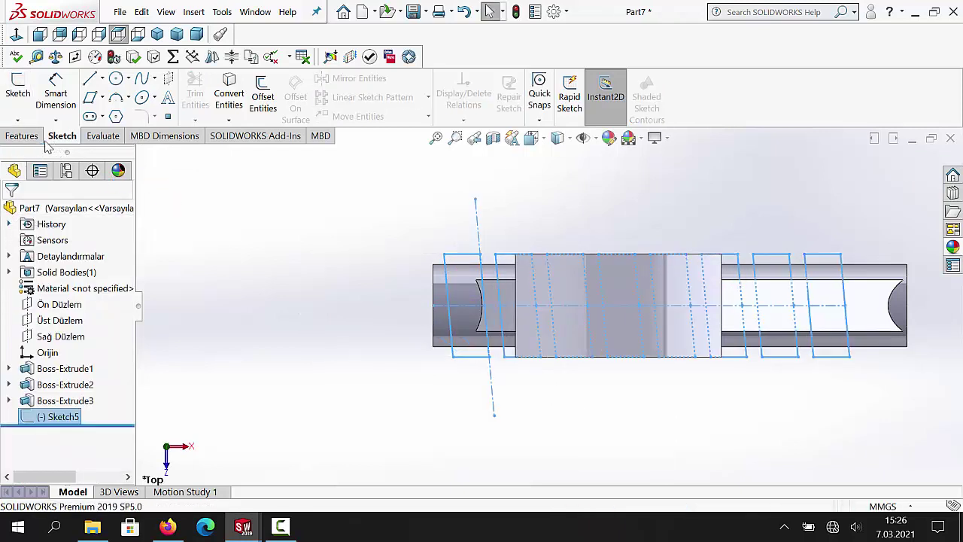
- Cut the patterned parallelograms 18 mm blind into the cylinder's underside, starting from an 8.5 mm offset flipped below the sketch plane
{"action": "left_click", "coordinate": [157, 34]}
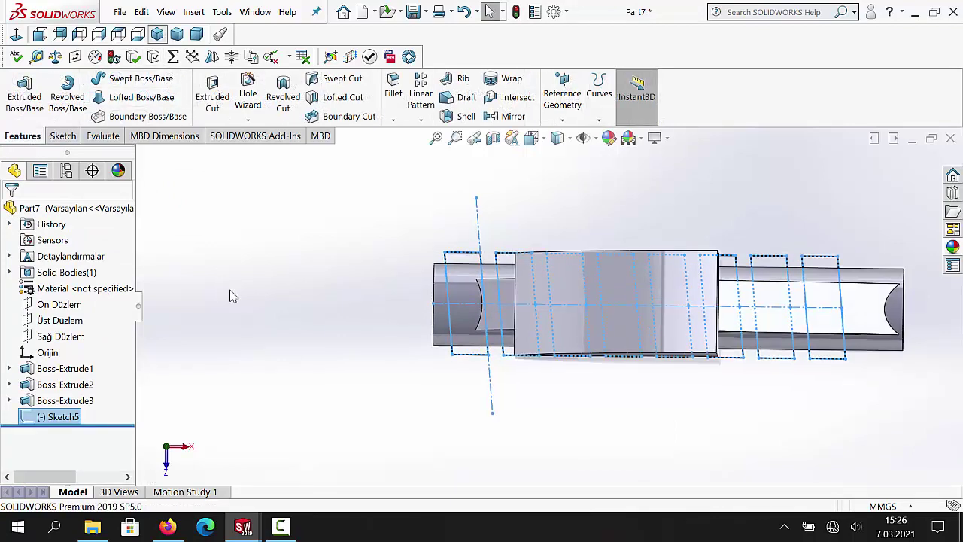
{"action": "left_click", "coordinate": [212, 96]}
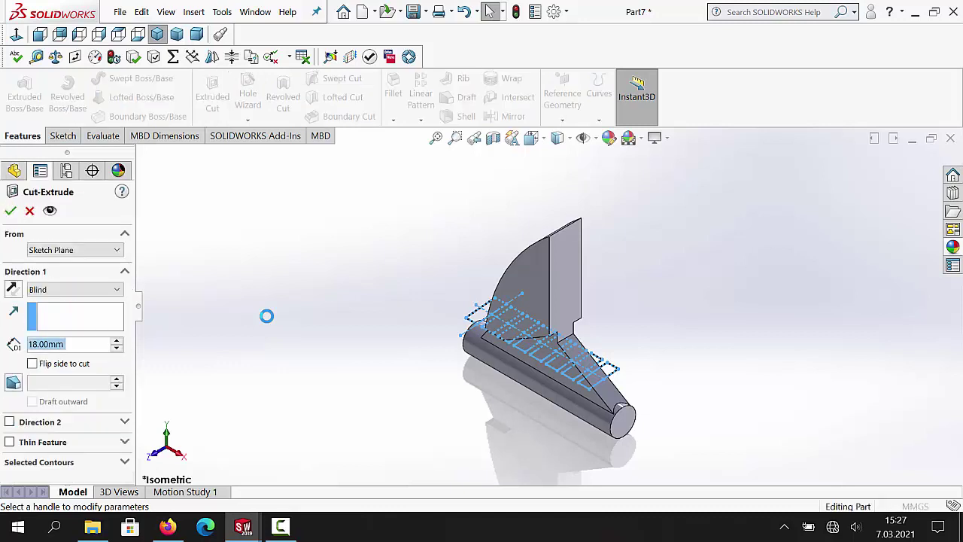
{"action": "left_click", "coordinate": [66, 254]}
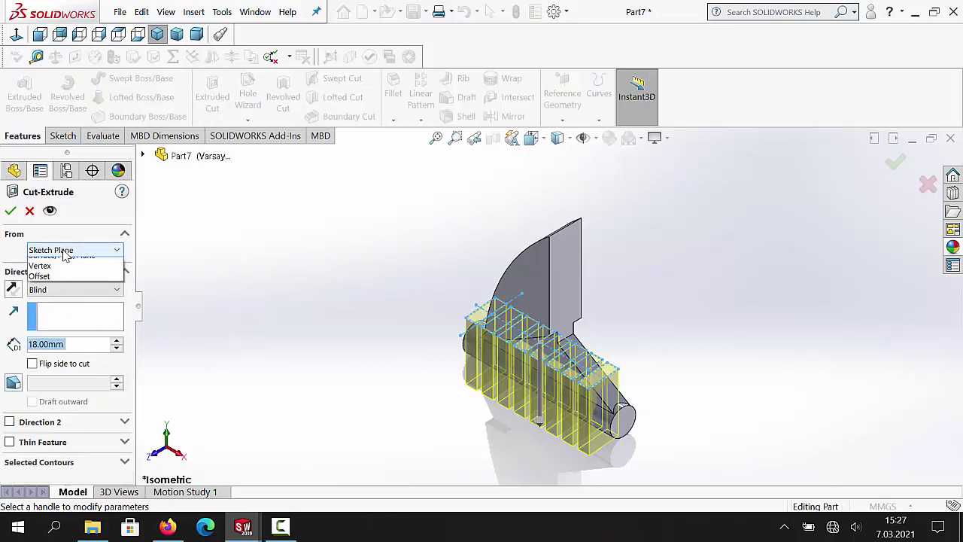
{"action": "left_click", "coordinate": [69, 292]}
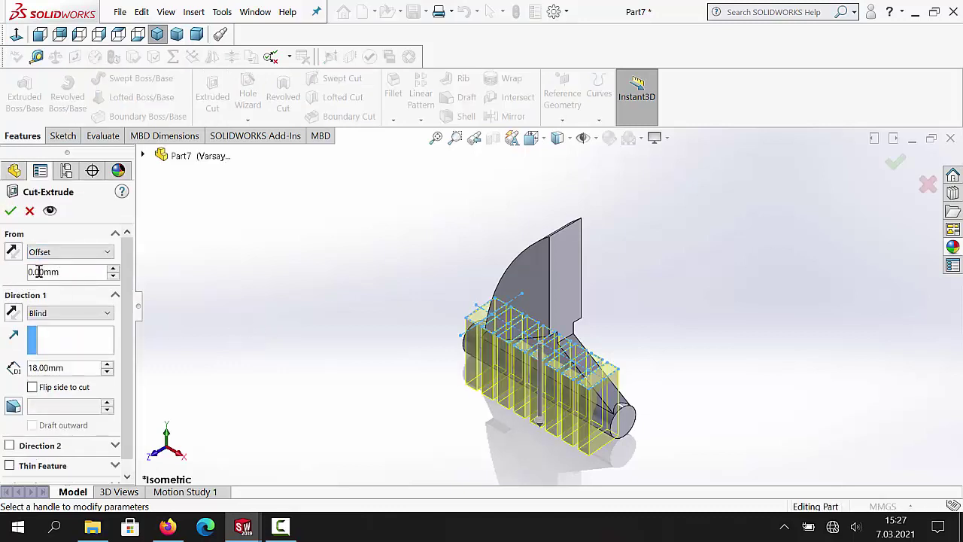
{"action": "type", "text": "8.5"}
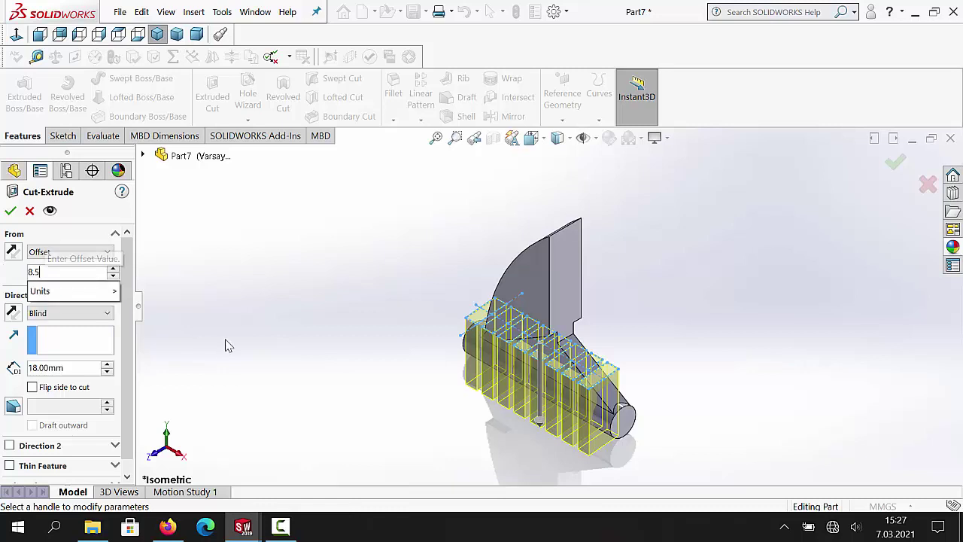
{"action": "key", "text": "Return"}
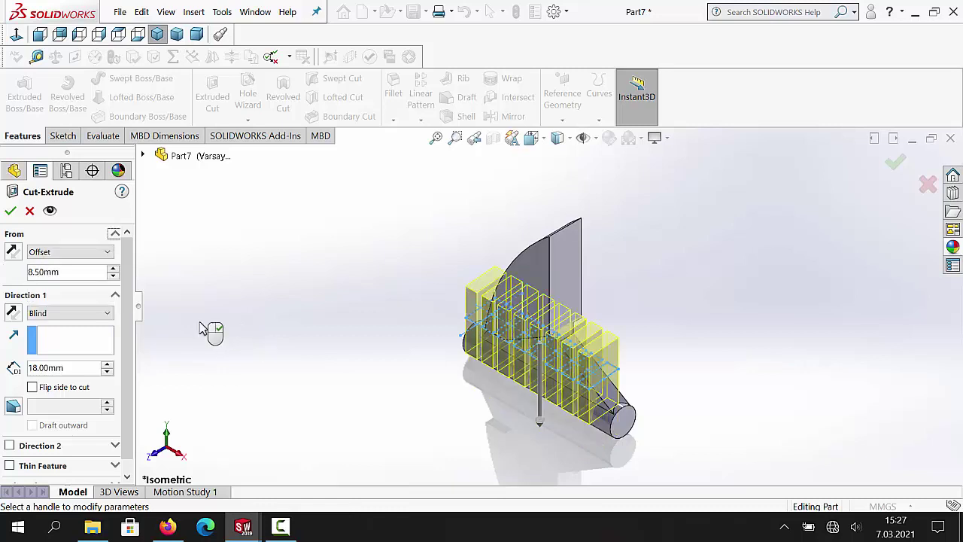
{"action": "left_click", "coordinate": [18, 253]}
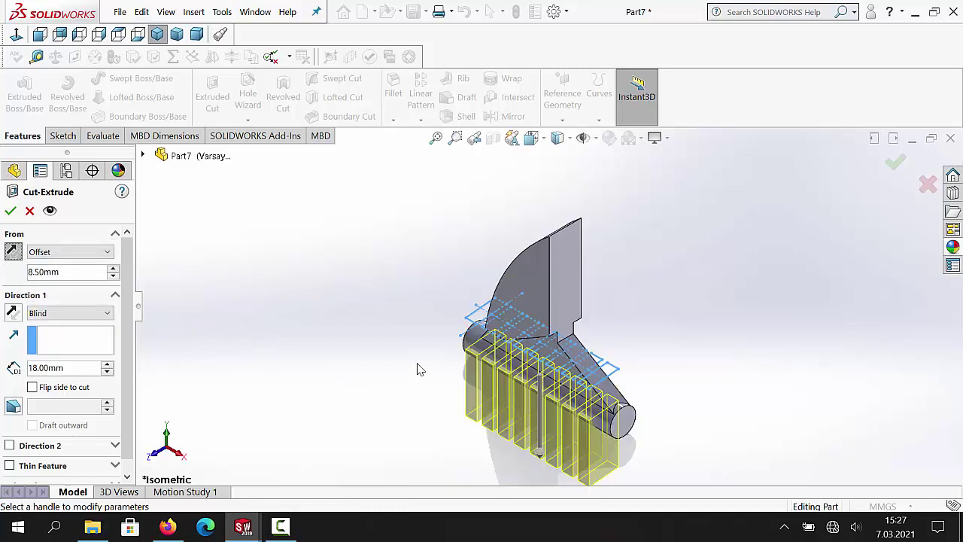
{"action": "left_click", "coordinate": [11, 212]}
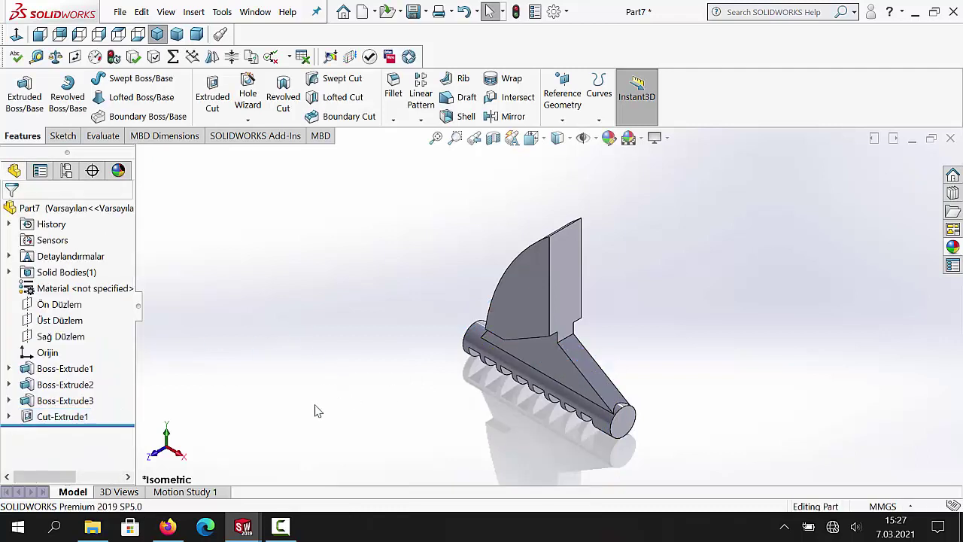
- Start a new sketch on the flat floor of the slanted notch nearest the cylinder's short end
{"action": "mouse_move", "coordinate": [316, 410]}
{"action": "middle_mouse_down"}
{"action": "mouse_move", "coordinate": [308, 372]}
{"action": "mouse_move", "coordinate": [351, 372]}
{"action": "mouse_move", "coordinate": [350, 411]}
{"action": "mouse_move", "coordinate": [336, 378]}
{"action": "mouse_move", "coordinate": [347, 271]}
{"action": "mouse_move", "coordinate": [405, 394]}
{"action": "middle_mouse_up"}
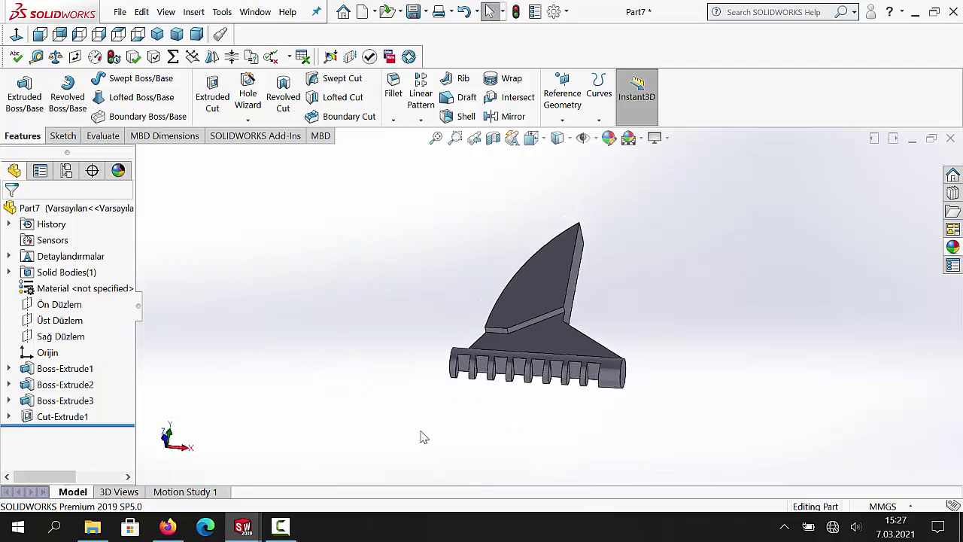
{"action": "middle_click_drag", "start_coordinate": [424, 437], "coordinate": [477, 361]}
{"action": "scroll", "coordinate": [473, 359], "scroll_direction": "down", "scroll_amount": 6}
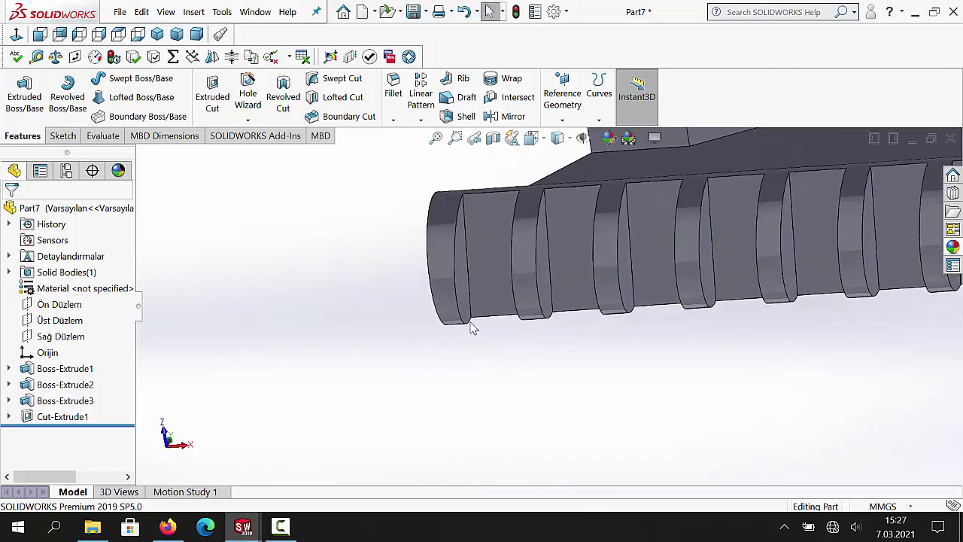
{"action": "left_click", "coordinate": [493, 216]}
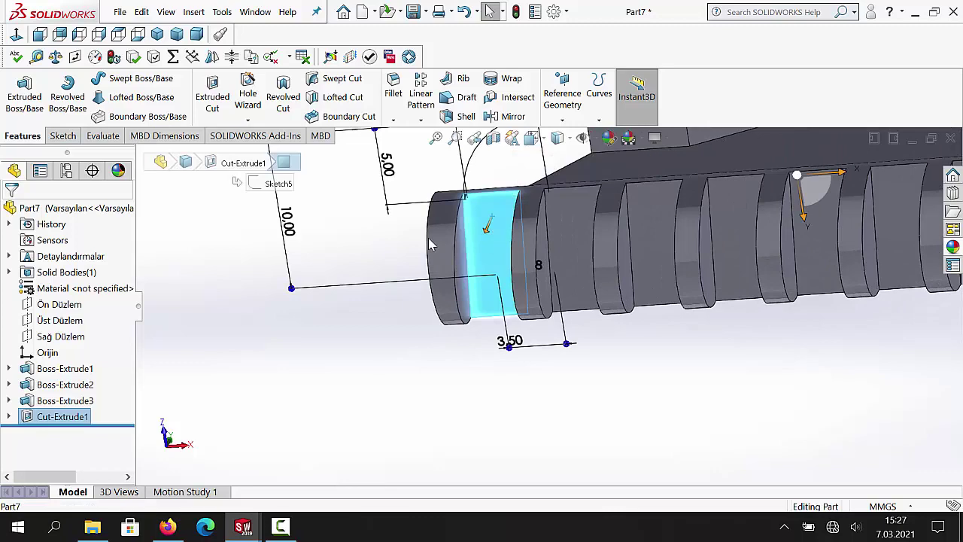
{"action": "left_click", "coordinate": [63, 137]}
{"action": "left_click", "coordinate": [18, 94]}
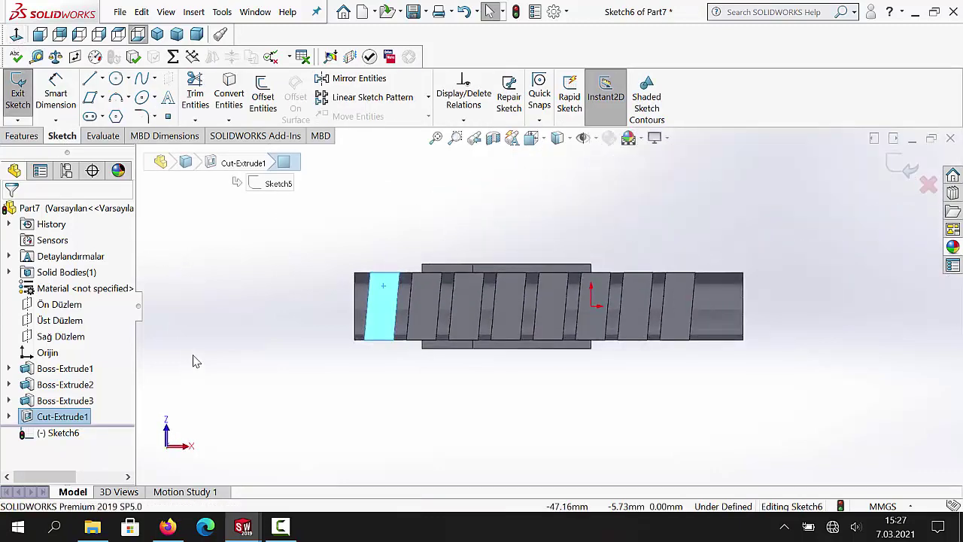
- Sketch a corner rectangle about 10.8 mm wide and 14.9 mm tall enclosing the cylinder's short end and first notch, and finish the sketch
{"action": "left_click", "coordinate": [103, 98]}
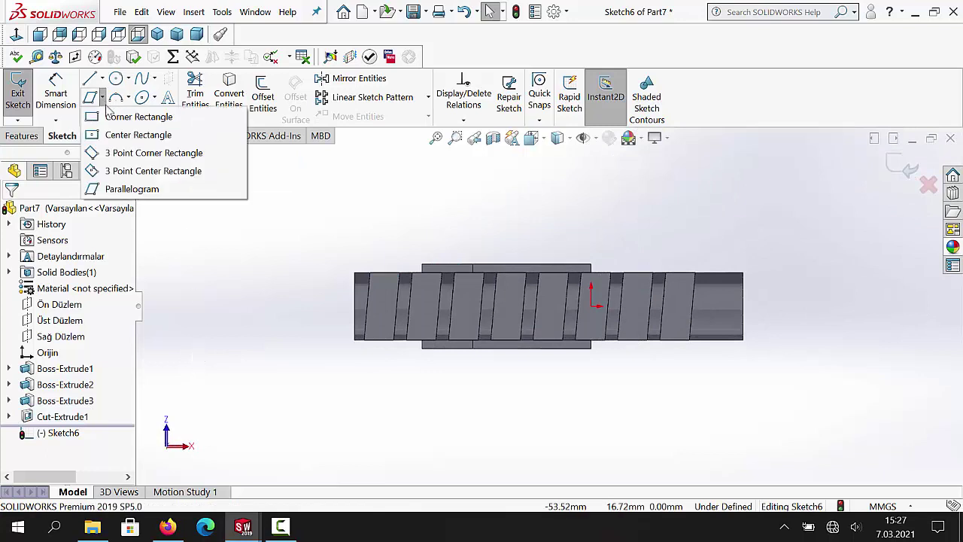
{"action": "left_click", "coordinate": [121, 118]}
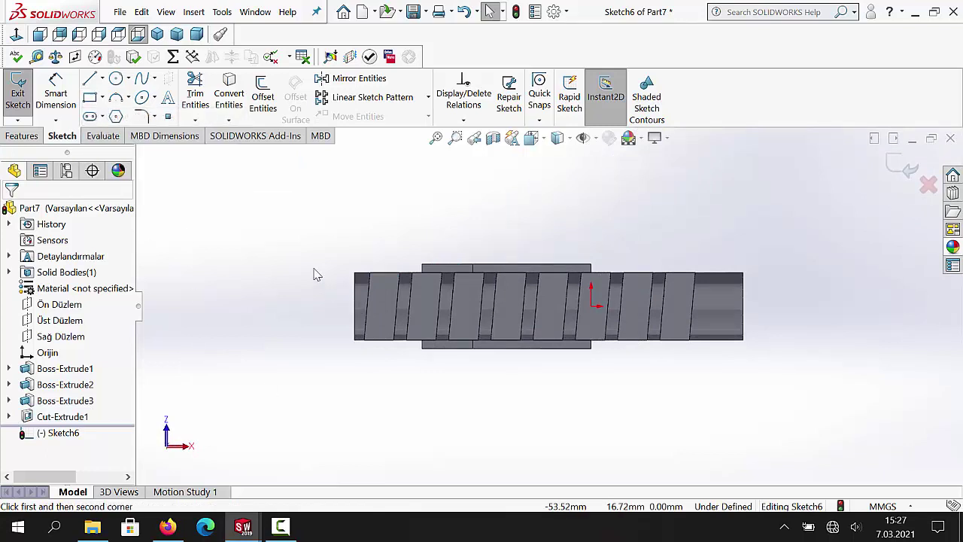
{"action": "left_click", "coordinate": [295, 240]}
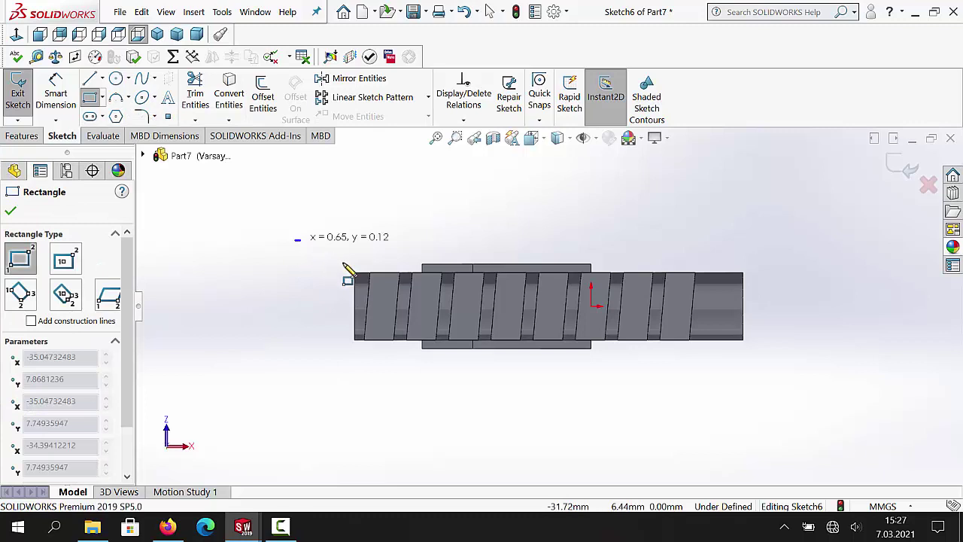
{"action": "left_click", "coordinate": [370, 287]}
{"action": "middle_click_drag", "start_coordinate": [370, 287], "coordinate": [369, 330]}
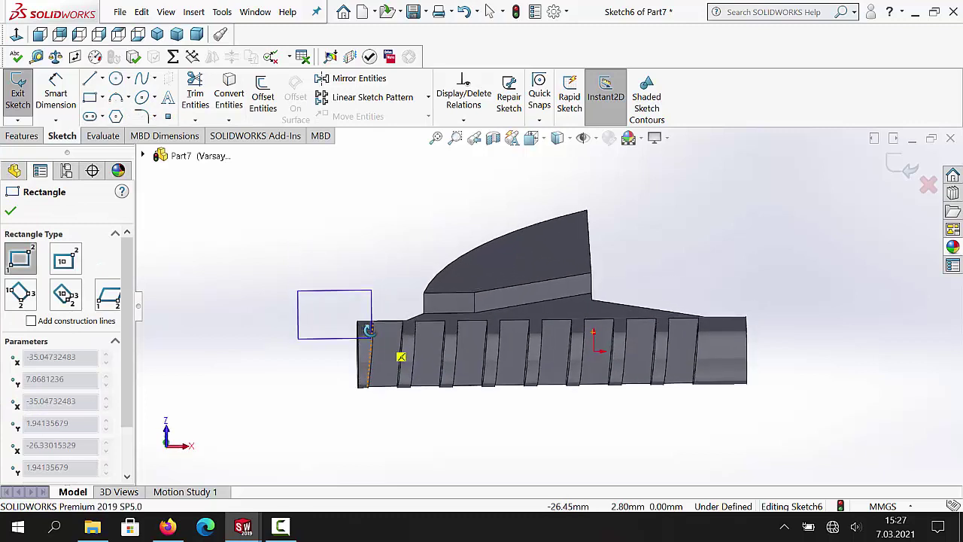
{"action": "left_click", "coordinate": [390, 411]}
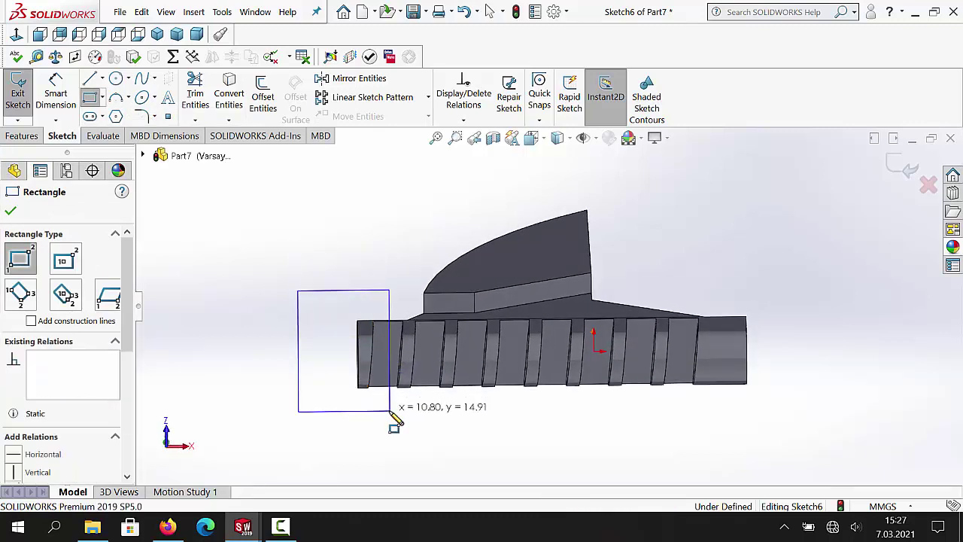
{"action": "left_click", "coordinate": [11, 212]}
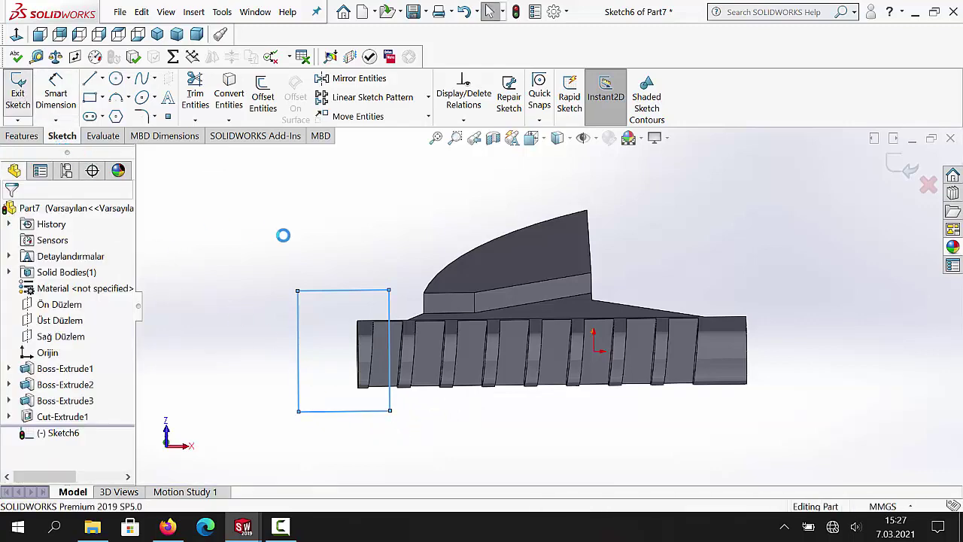
- Cut the rectangle 18 mm blind with the direction reversed to point downward, trimming the underside of the cylinder's short end
{"action": "left_click", "coordinate": [158, 35]}
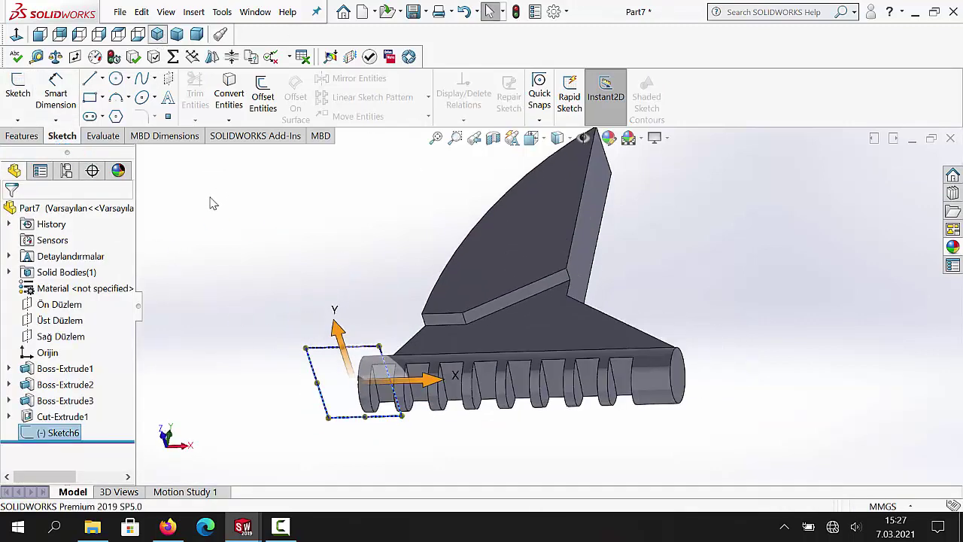
{"action": "left_click", "coordinate": [22, 136]}
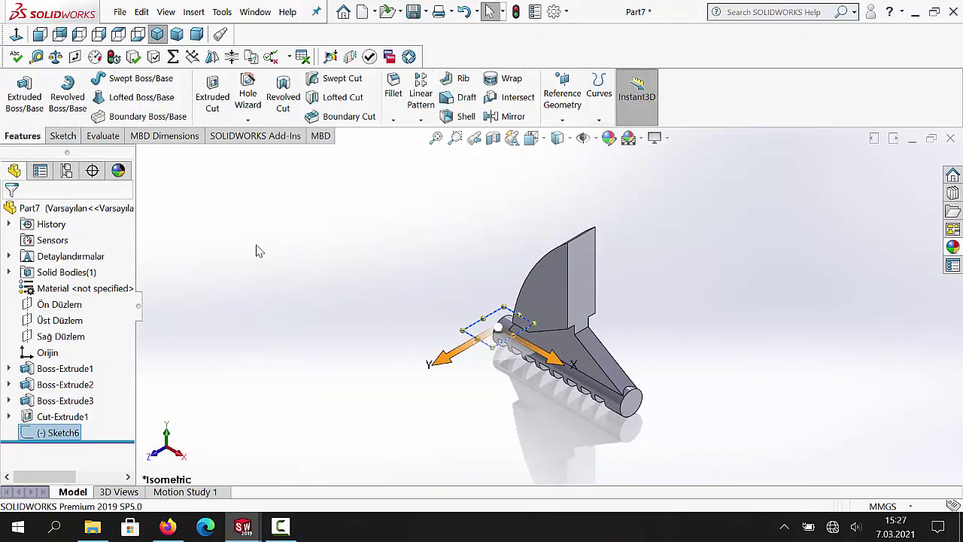
{"action": "left_click", "coordinate": [208, 113]}
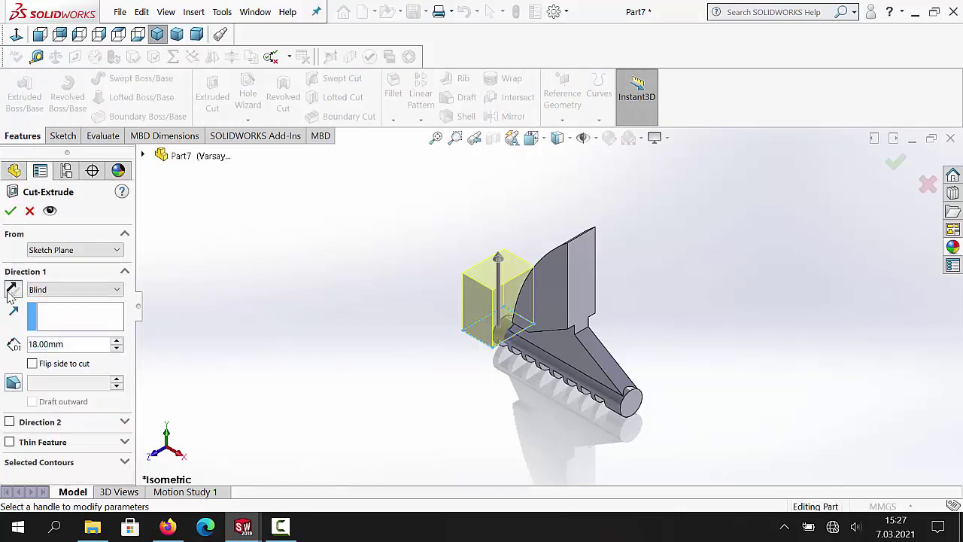
{"action": "left_click", "coordinate": [11, 292]}
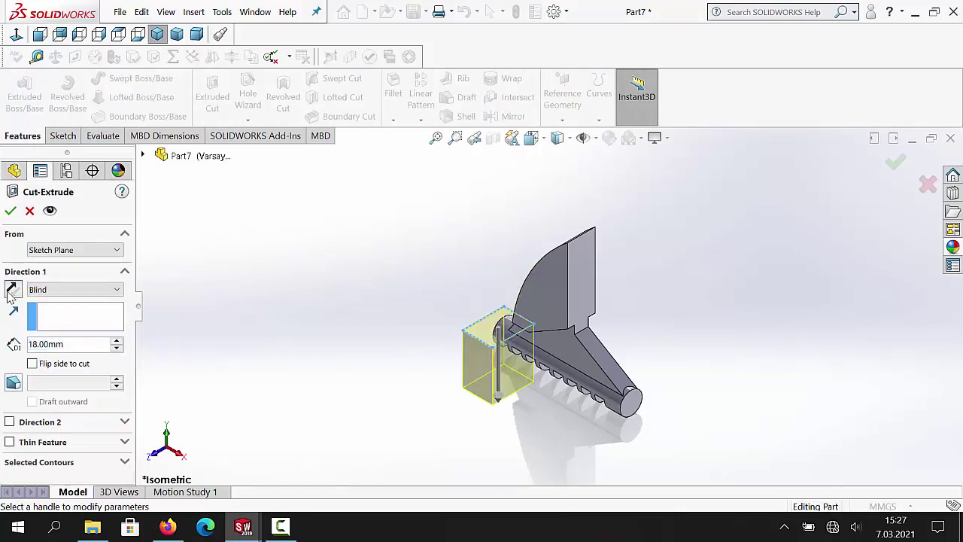
{"action": "left_click", "coordinate": [10, 213]}
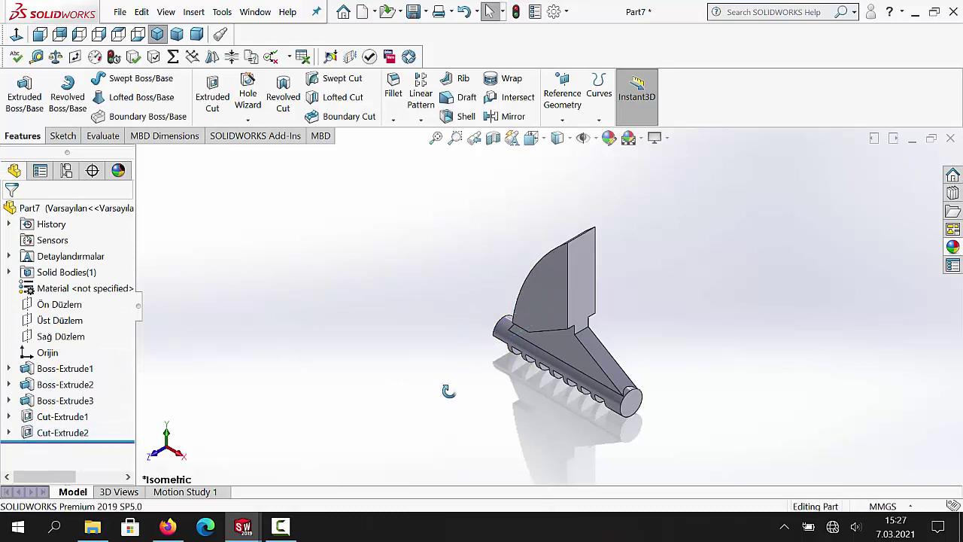
- Fillet the curved end edge of the cylinder's trimmed short end with a symmetric 3 mm radius
{"action": "mouse_move", "coordinate": [448, 391]}
{"action": "middle_mouse_down"}
{"action": "mouse_move", "coordinate": [510, 378]}
{"action": "mouse_move", "coordinate": [454, 390]}
{"action": "middle_mouse_up"}
{"action": "scroll", "coordinate": [510, 378], "scroll_direction": "down", "scroll_amount": 2}
{"action": "scroll", "coordinate": [510, 379], "scroll_direction": "down", "scroll_amount": 2}
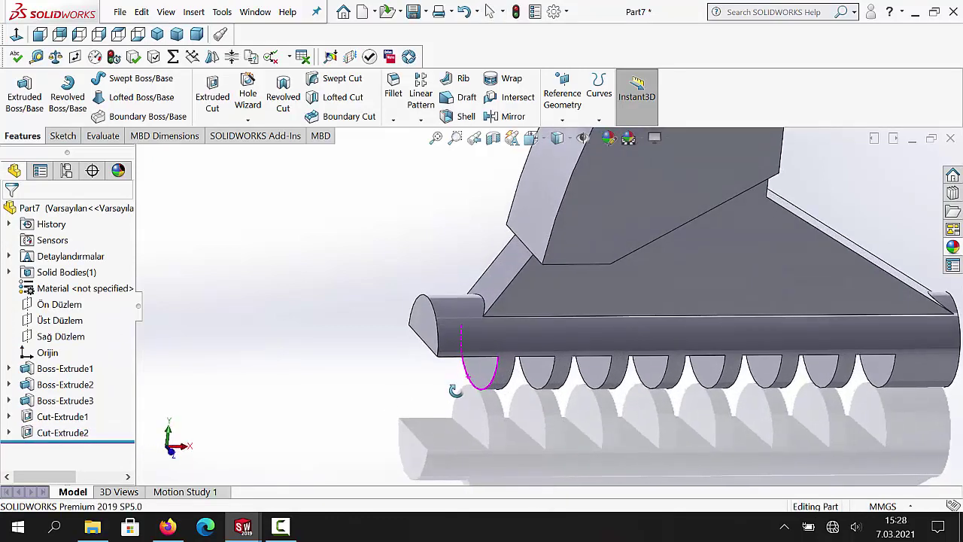
{"action": "left_click", "coordinate": [561, 211]}
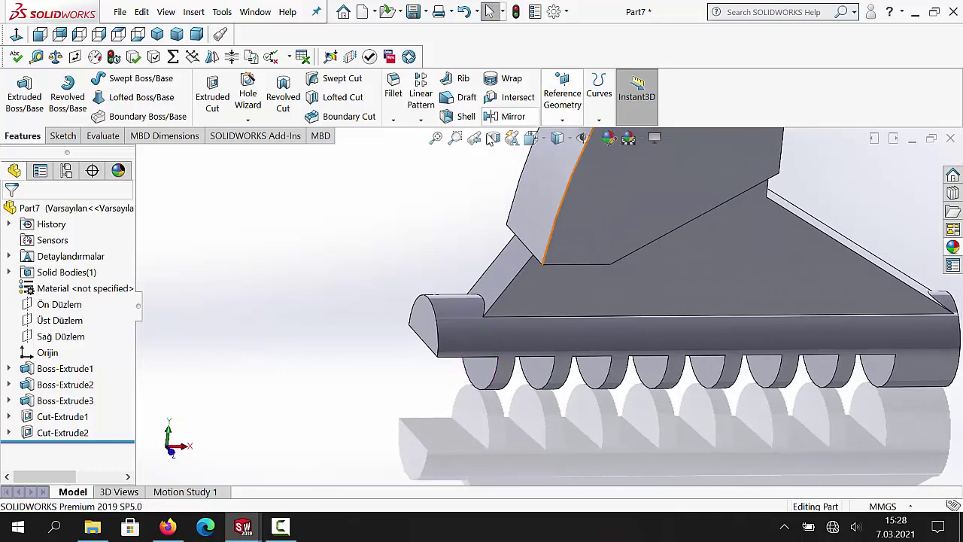
{"action": "left_click", "coordinate": [395, 87]}
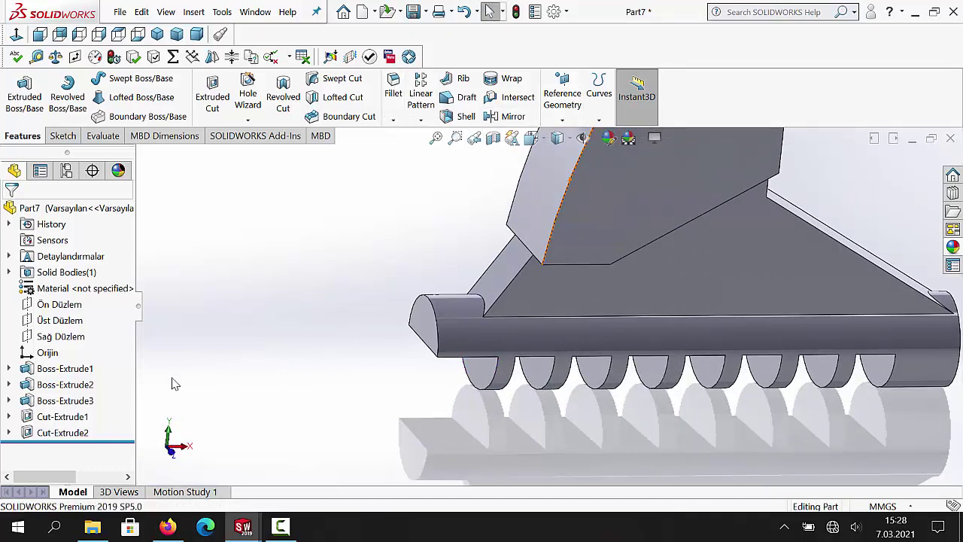
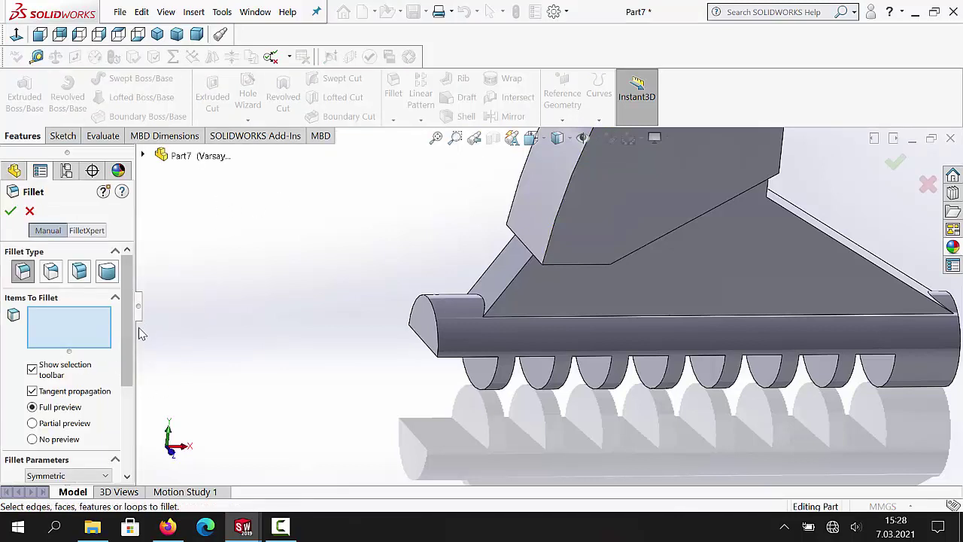
{"action": "scroll", "coordinate": [103, 405], "scroll_direction": "down", "scroll_amount": 3}
{"action": "left_click", "coordinate": [72, 395]}
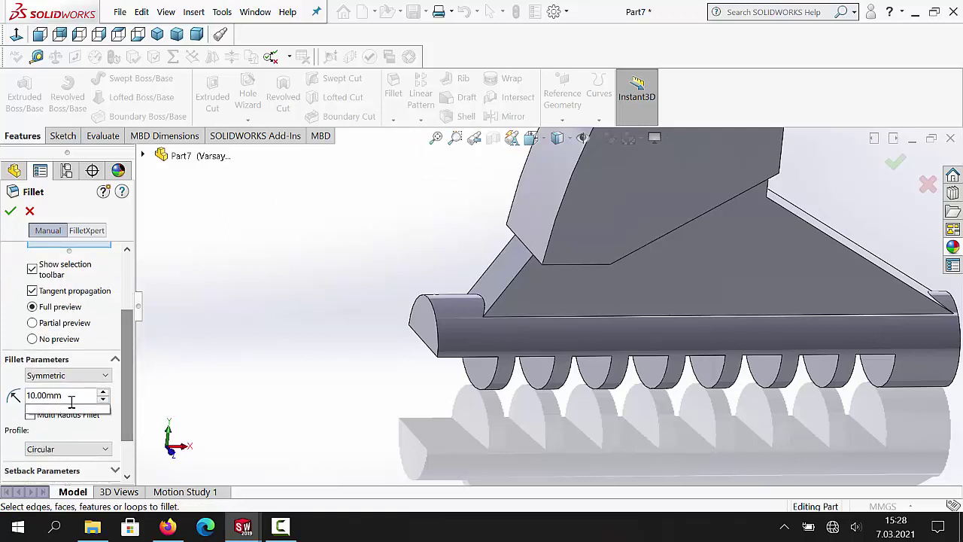
{"action": "type", "text": "3"}
{"action": "key", "text": "Return"}
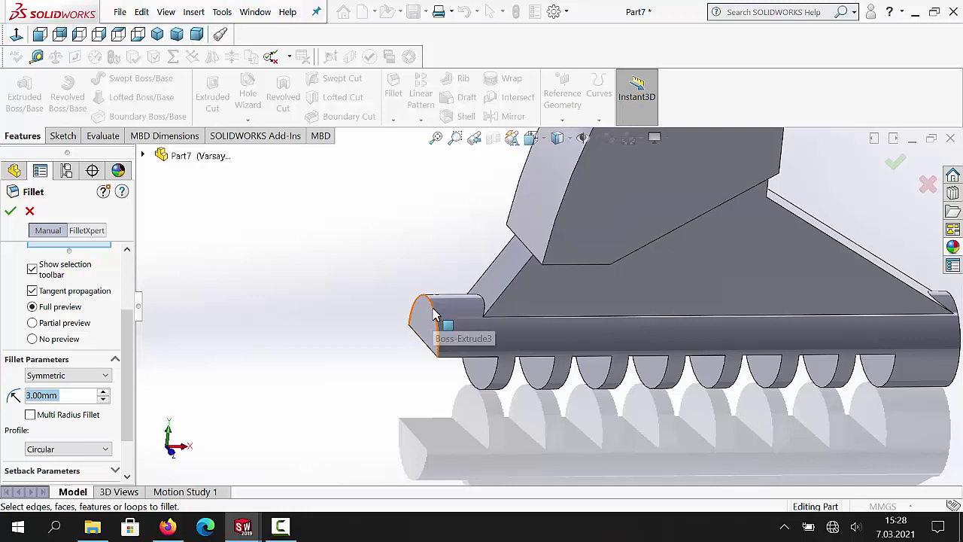
{"action": "left_click", "coordinate": [416, 332]}
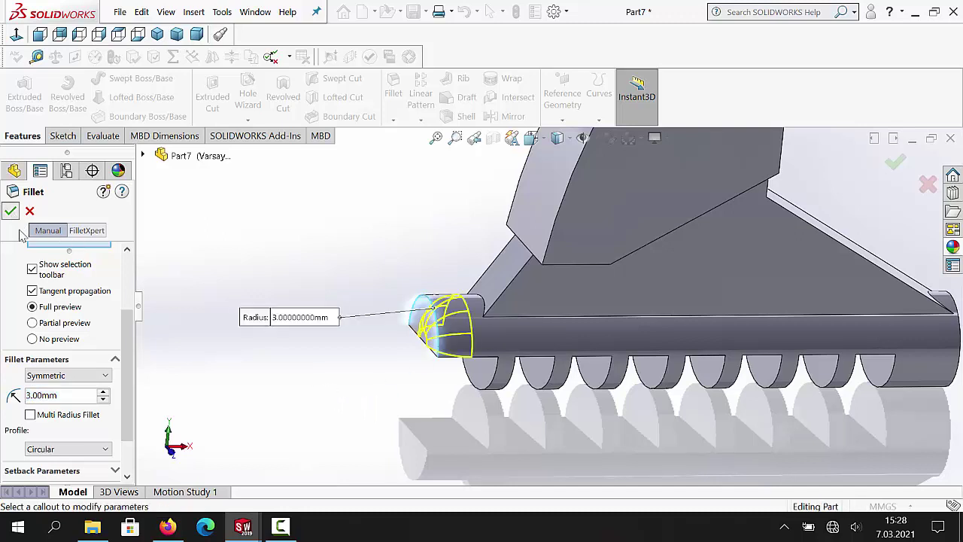
{"action": "key", "text": "Return"}
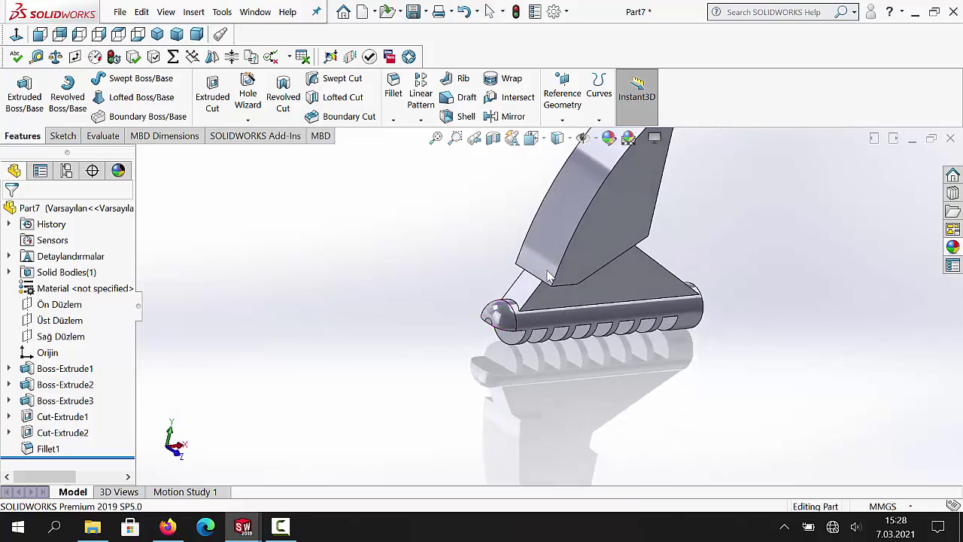
- Fillet the circular edge of the cylinder's opposite, full-round end with a symmetric 0.25 mm radius
{"action": "middle_click_drag", "start_coordinate": [600, 343], "coordinate": [710, 293]}
{"action": "scroll", "coordinate": [682, 315], "scroll_direction": "down", "scroll_amount": 2}
{"action": "scroll", "coordinate": [681, 314], "scroll_direction": "down", "scroll_amount": 1}
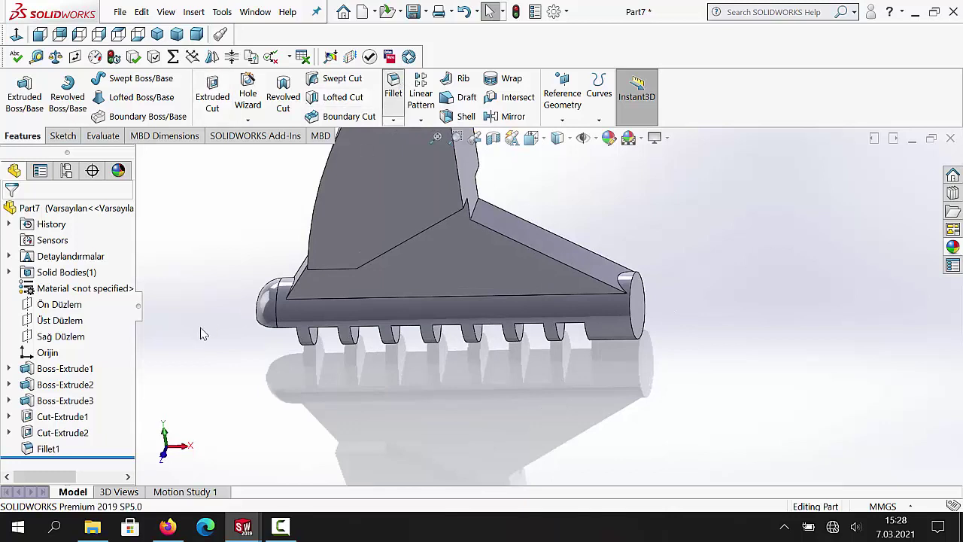
{"action": "key", "text": "Return"}
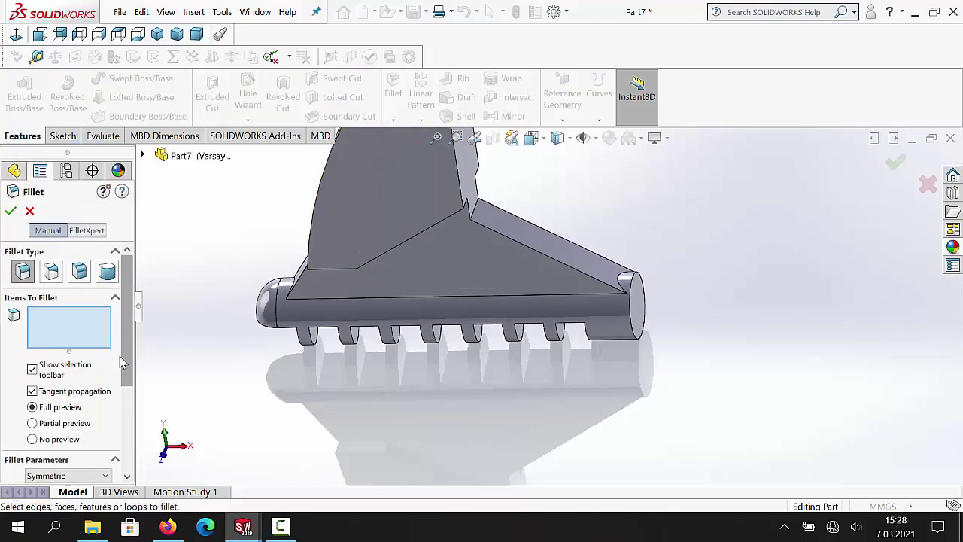
{"action": "scroll", "coordinate": [131, 393], "scroll_direction": "down", "scroll_amount": 3}
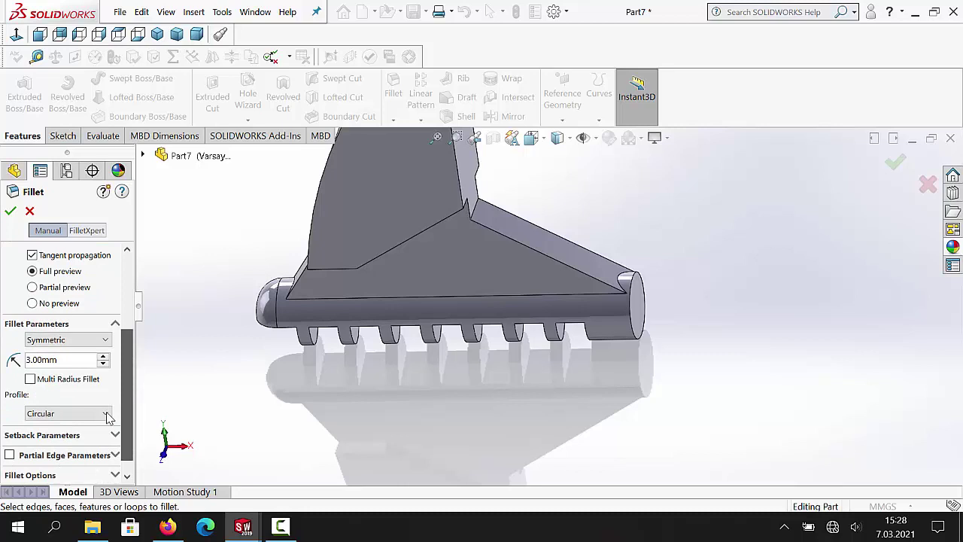
{"action": "left_click", "coordinate": [76, 359]}
{"action": "type", "text": "0.25"}
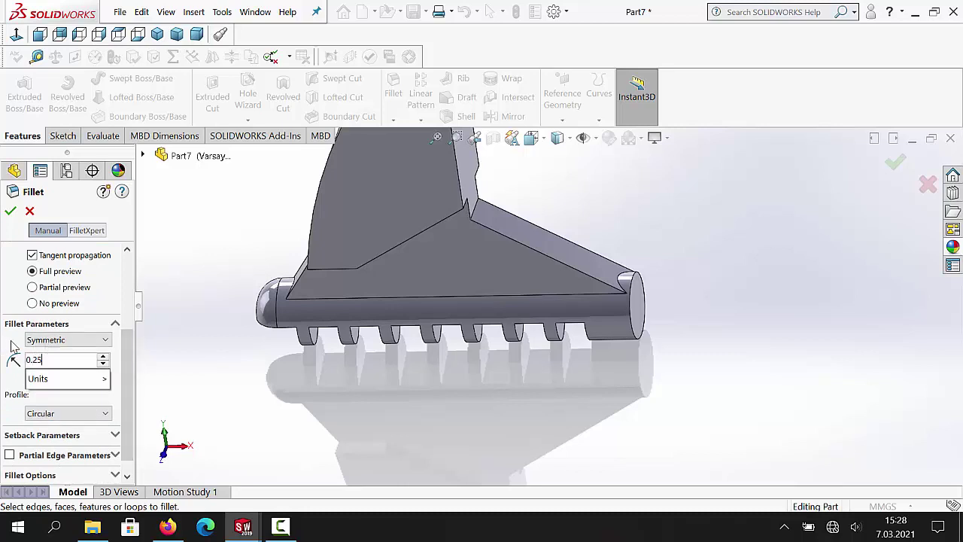
{"action": "key", "text": "Return"}
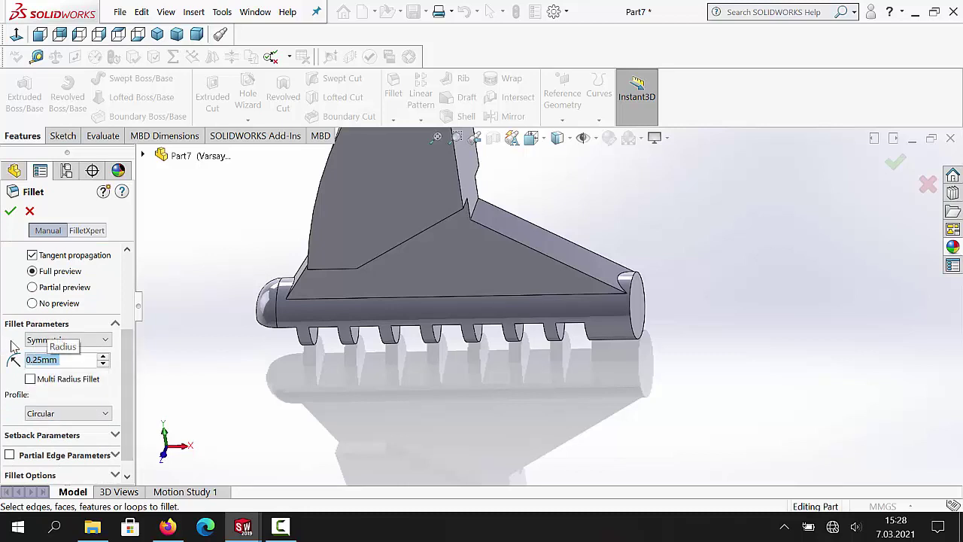
{"action": "left_click", "coordinate": [636, 340]}
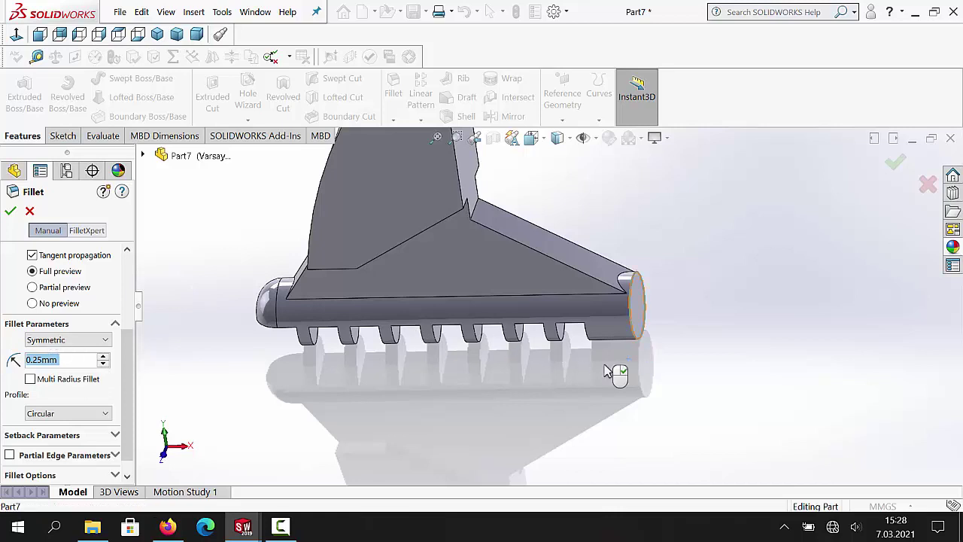
{"action": "left_click", "coordinate": [10, 212]}
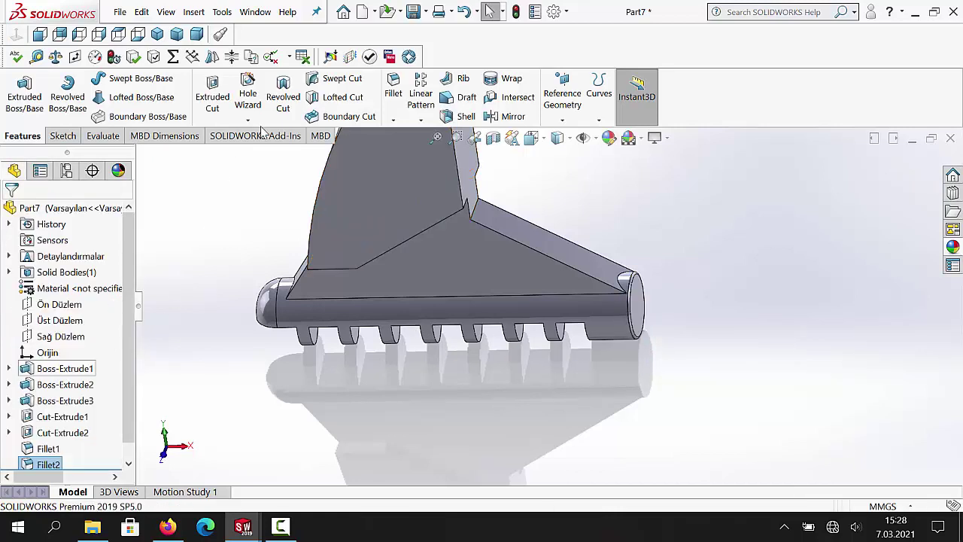
- Fillet both long curved edges of the fin's arched face with a symmetric 2 mm radius
{"action": "left_click", "coordinate": [393, 85]}
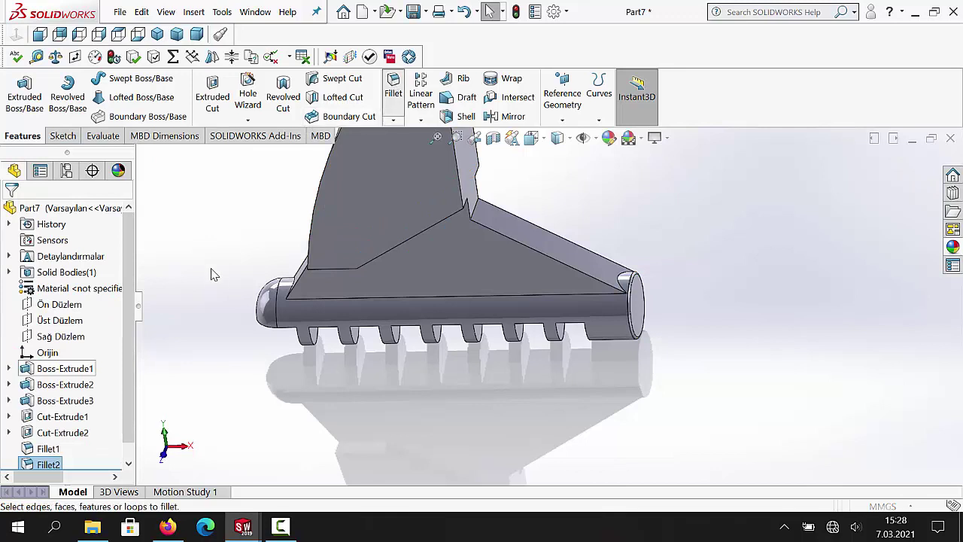
{"action": "scroll", "coordinate": [129, 358], "scroll_direction": "down", "scroll_amount": 3}
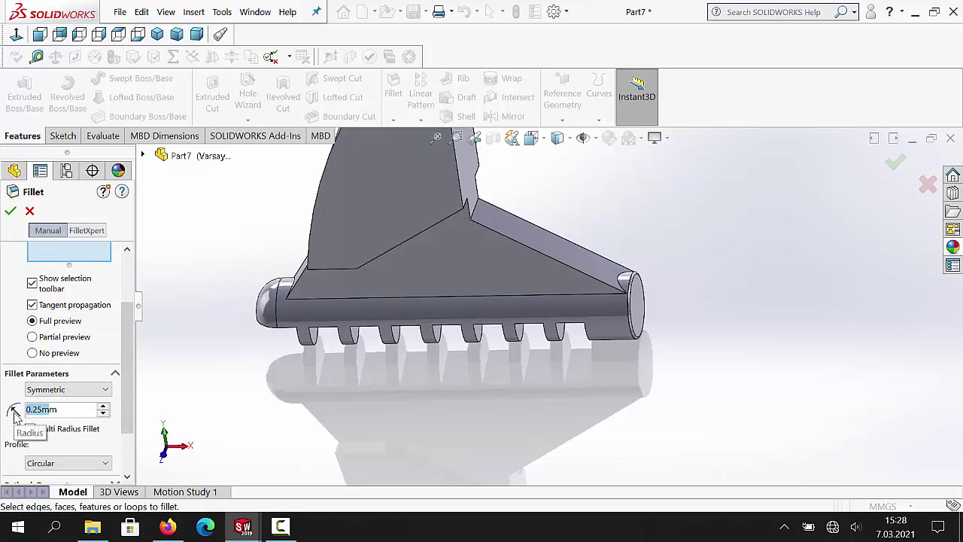
{"action": "type", "text": "200"}
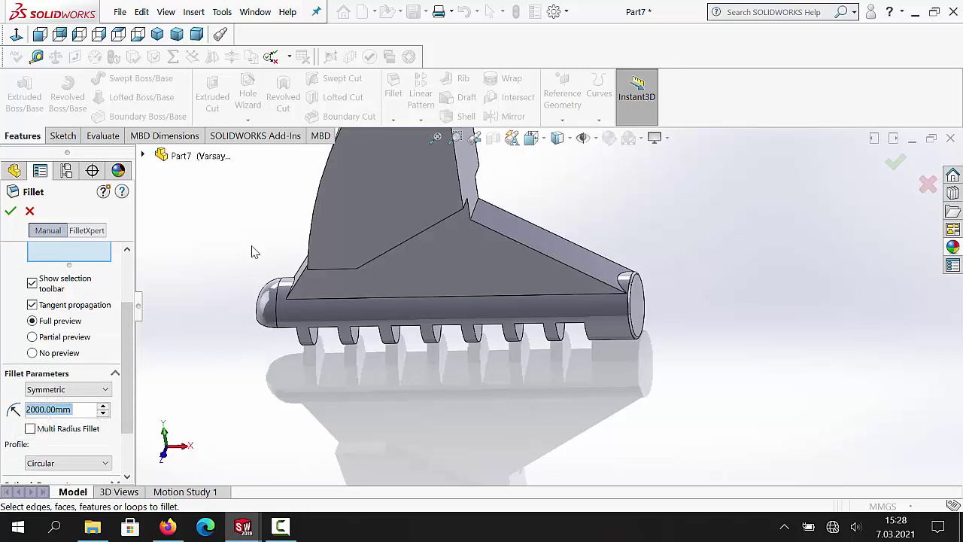
{"action": "middle_click_drag", "start_coordinate": [239, 250], "coordinate": [269, 263]}
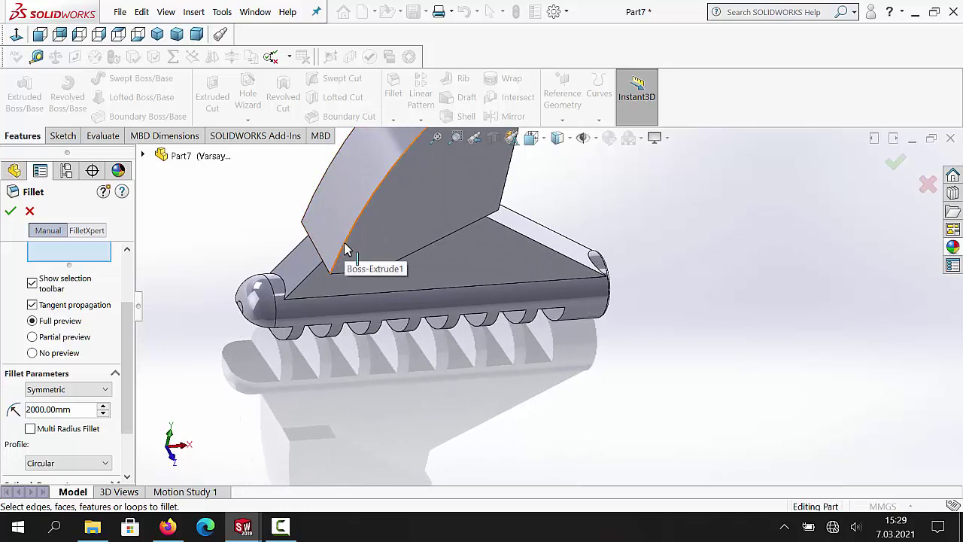
{"action": "left_click", "coordinate": [346, 250]}
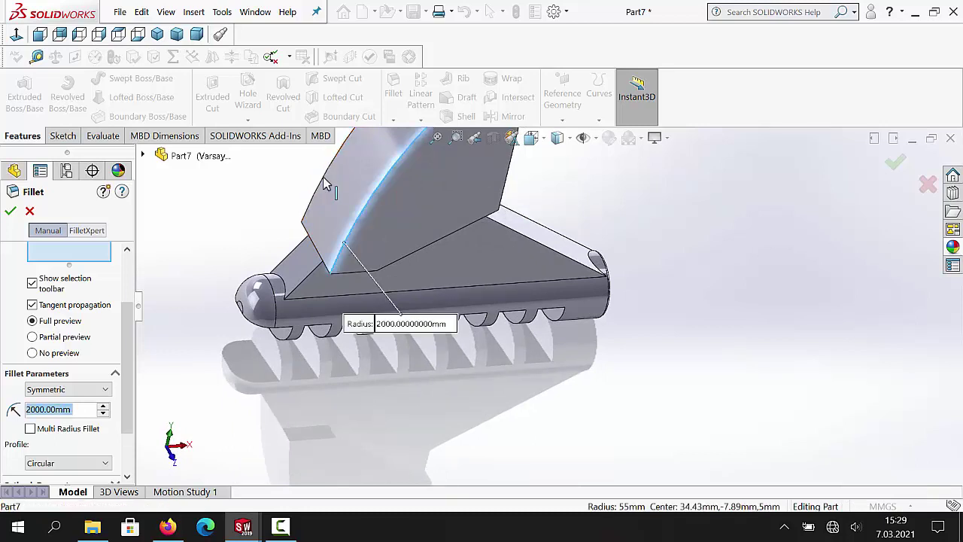
{"action": "middle_click_drag", "start_coordinate": [218, 267], "coordinate": [242, 286]}
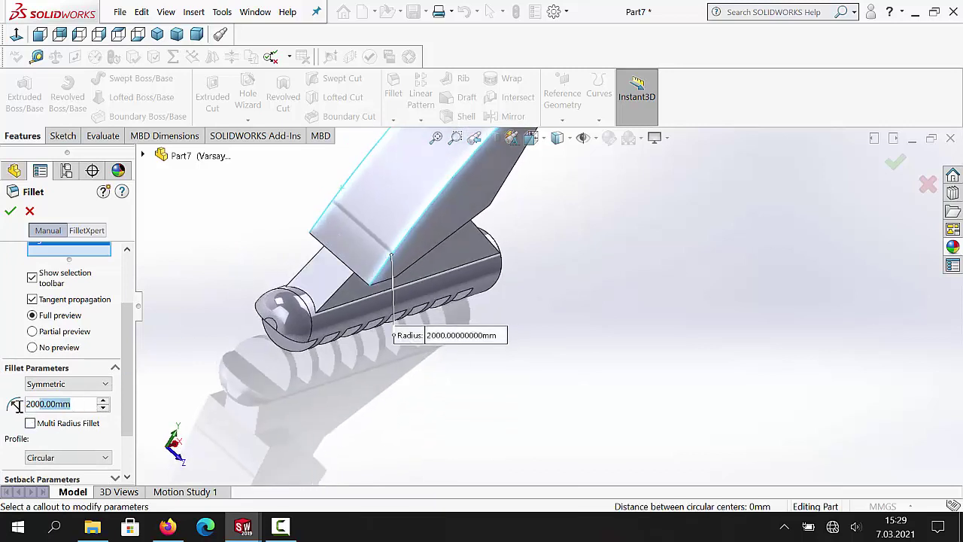
{"action": "type", "text": "2"}
{"action": "key", "text": "Return"}
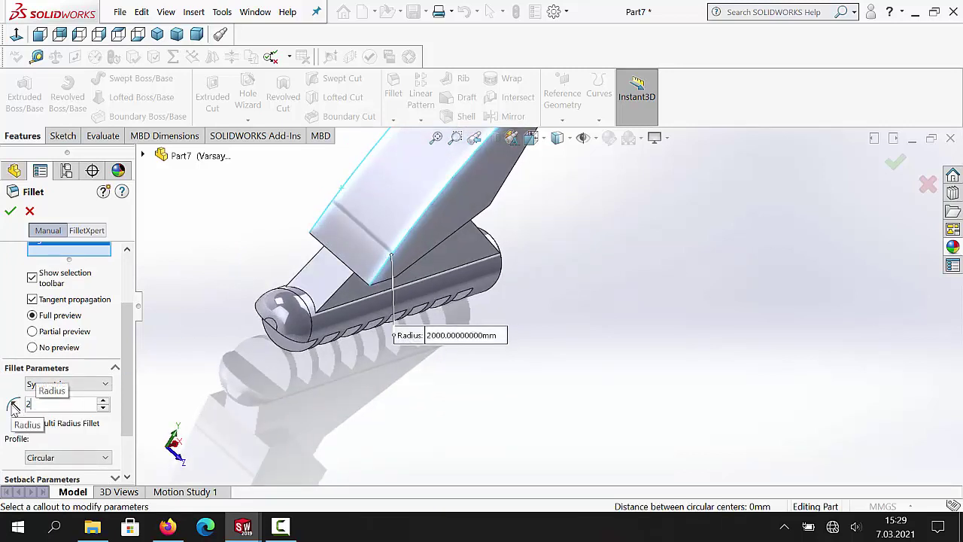
{"action": "left_click", "coordinate": [10, 212]}
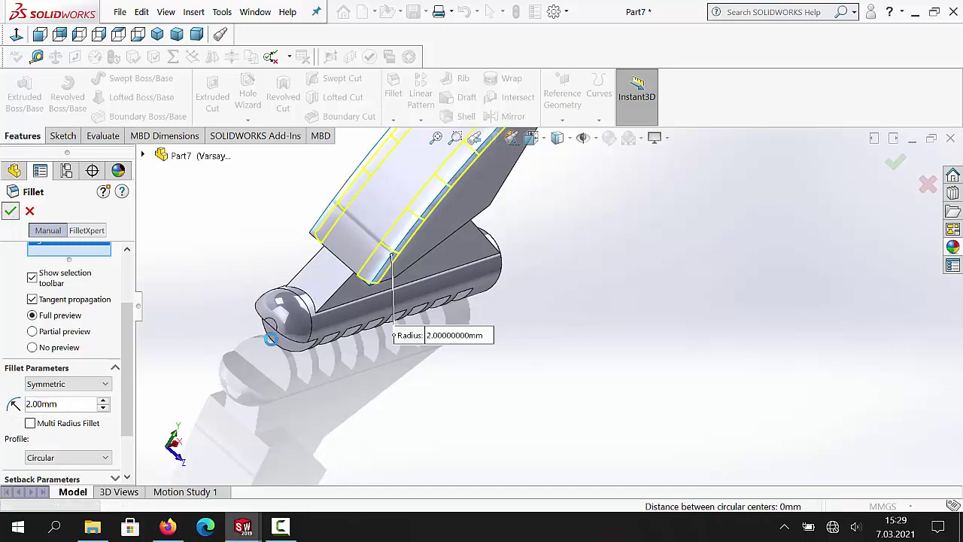
{"action": "middle_click_drag", "start_coordinate": [460, 379], "coordinate": [415, 280]}
{"action": "left_click", "coordinate": [395, 88]}
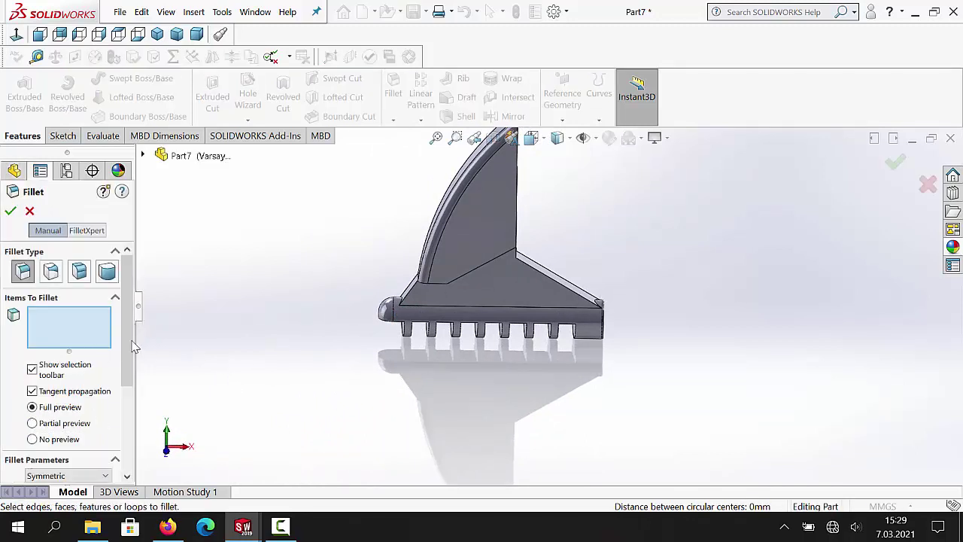
{"action": "scroll", "coordinate": [90, 362], "scroll_direction": "down", "scroll_amount": 5}
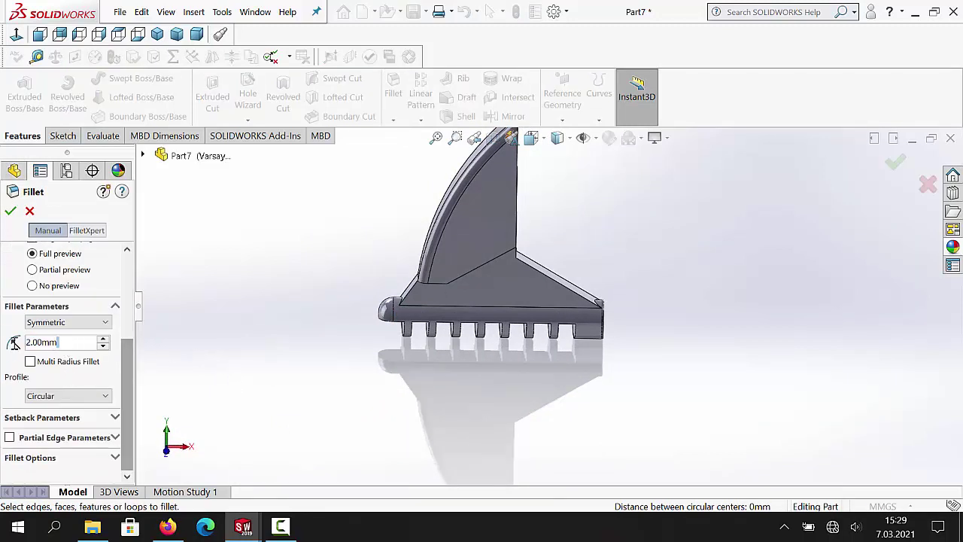
{"action": "type", "text": "0."}
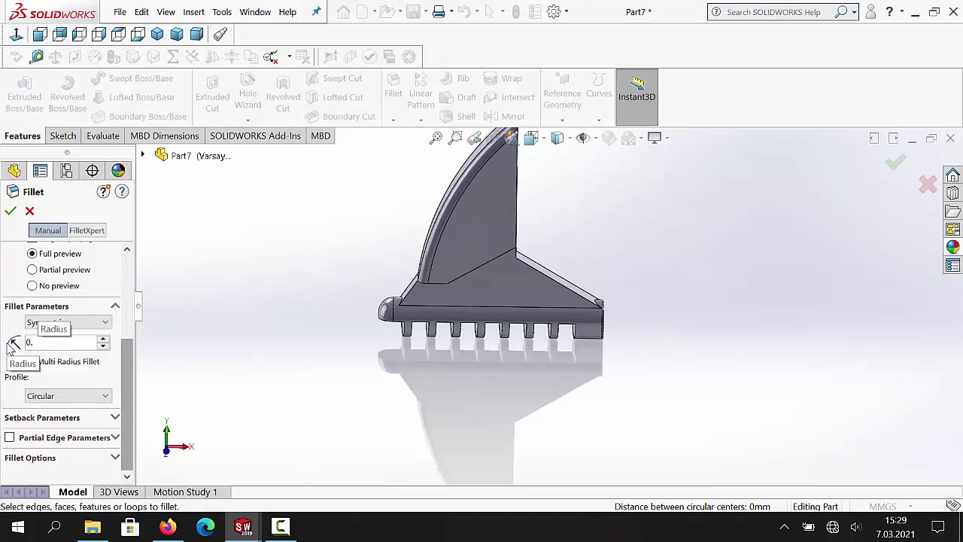
{"action": "type", "text": "25"}
{"action": "key", "text": "Return"}
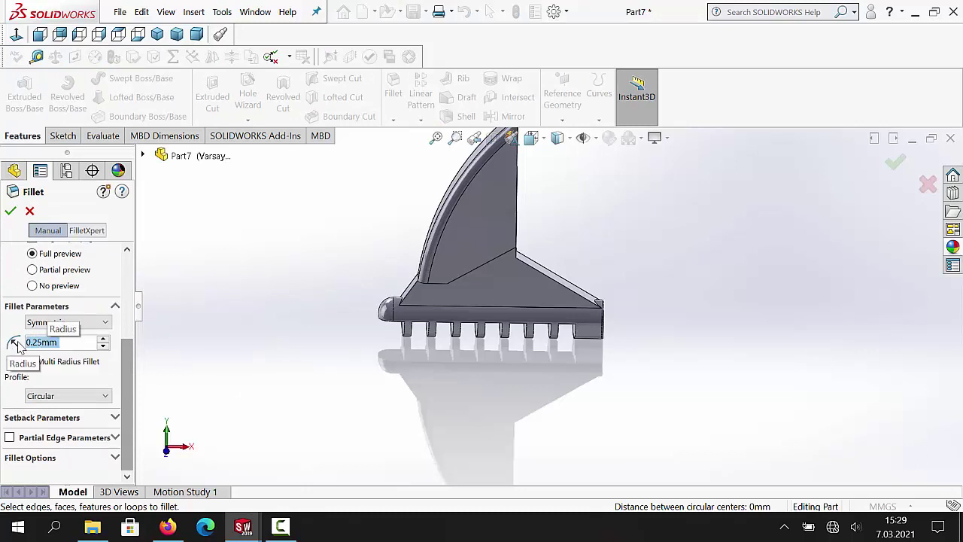
{"action": "scroll", "coordinate": [508, 292], "scroll_direction": "down", "scroll_amount": 3}
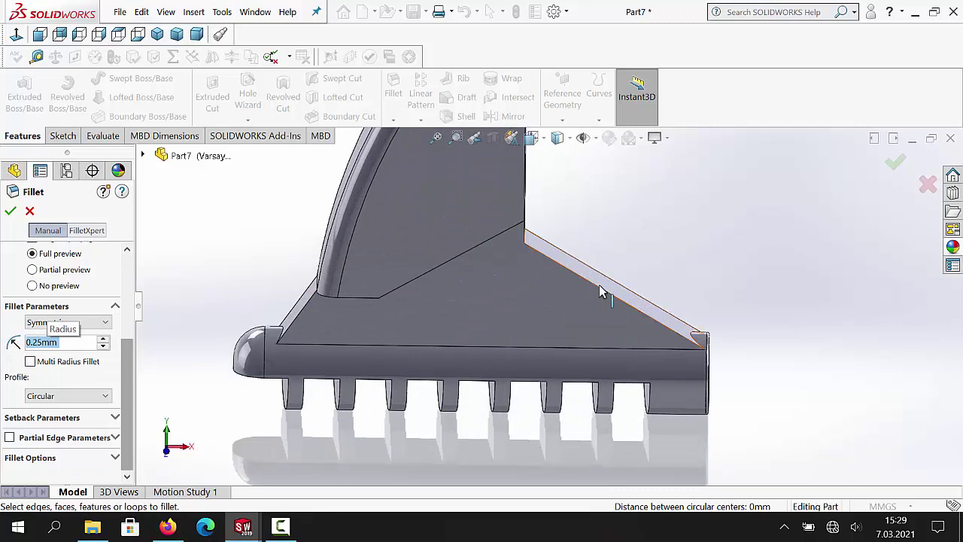
{"action": "left_click", "coordinate": [601, 294]}
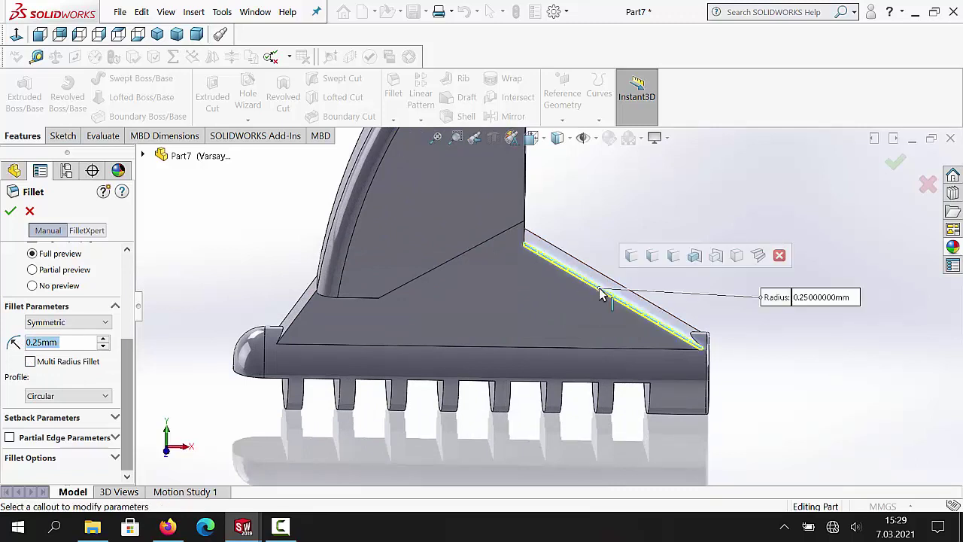
{"action": "middle_click_drag", "start_coordinate": [605, 339], "coordinate": [630, 353]}
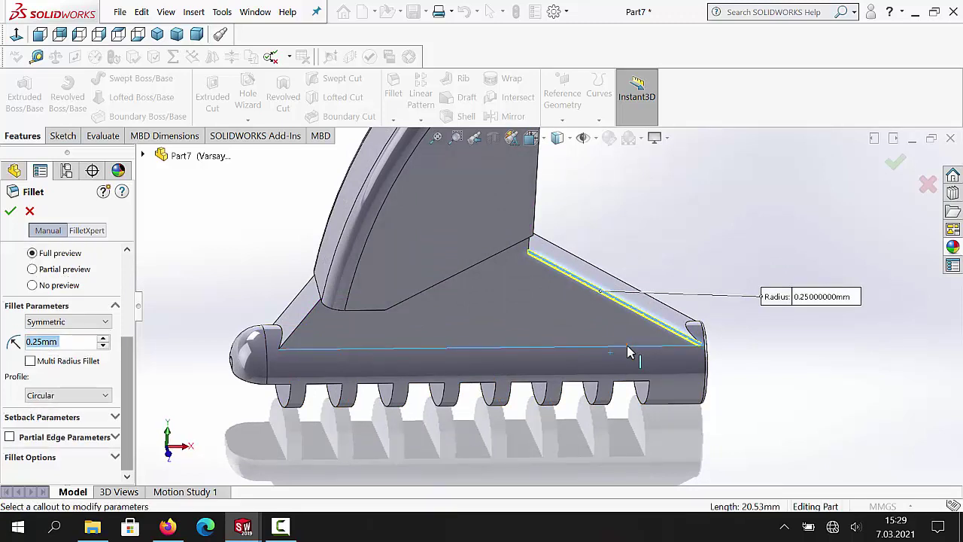
{"action": "left_click", "coordinate": [630, 351]}
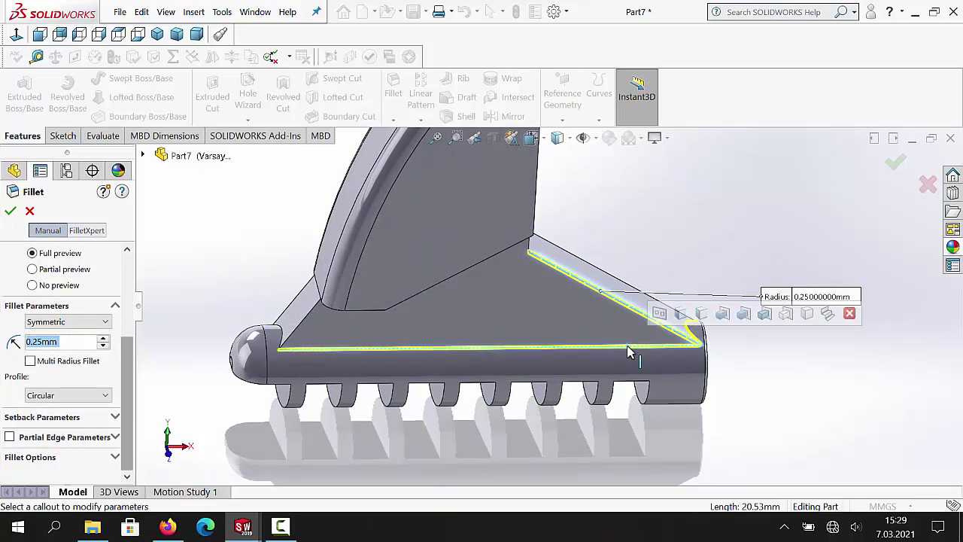
{"action": "left_click", "coordinate": [658, 314]}
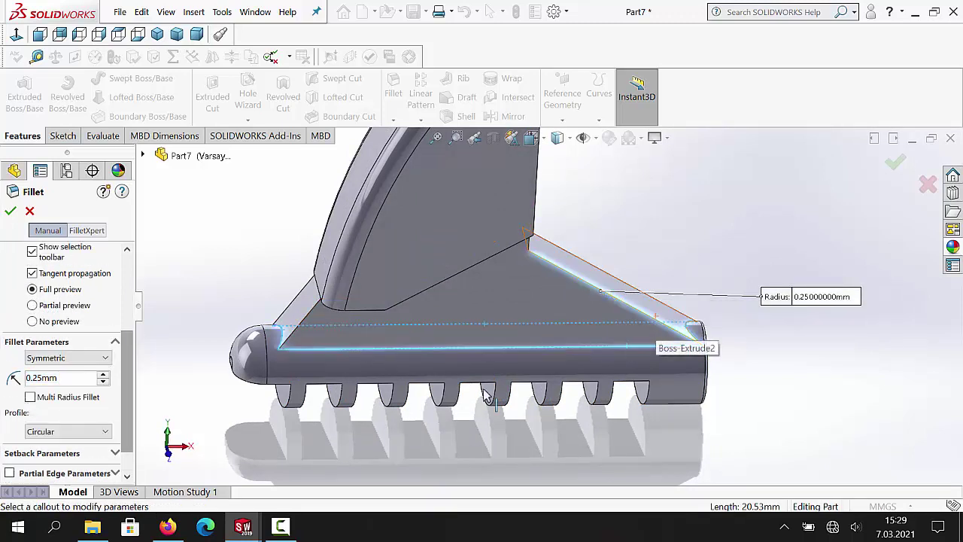
{"action": "left_click", "coordinate": [30, 212]}
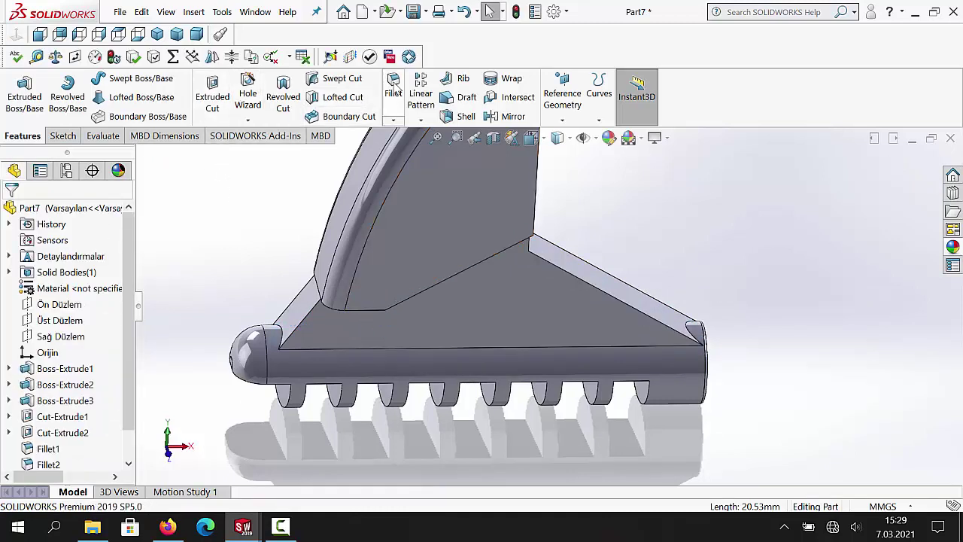
- Start a symmetric 0.25 mm fillet on the short sloped edge of the fin's base beside the cylinder's domed end
{"action": "key", "text": "Return"}
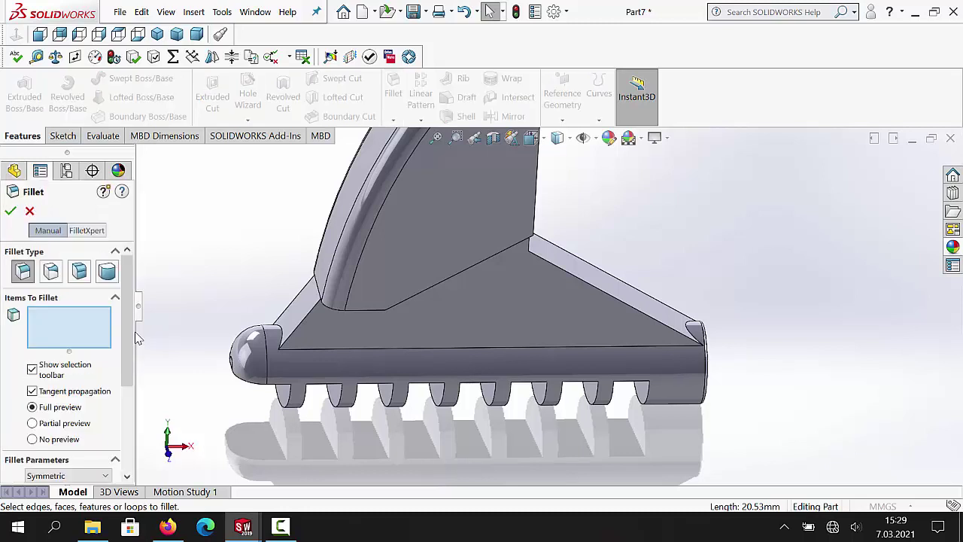
{"action": "scroll", "coordinate": [123, 348], "scroll_direction": "down", "scroll_amount": 4}
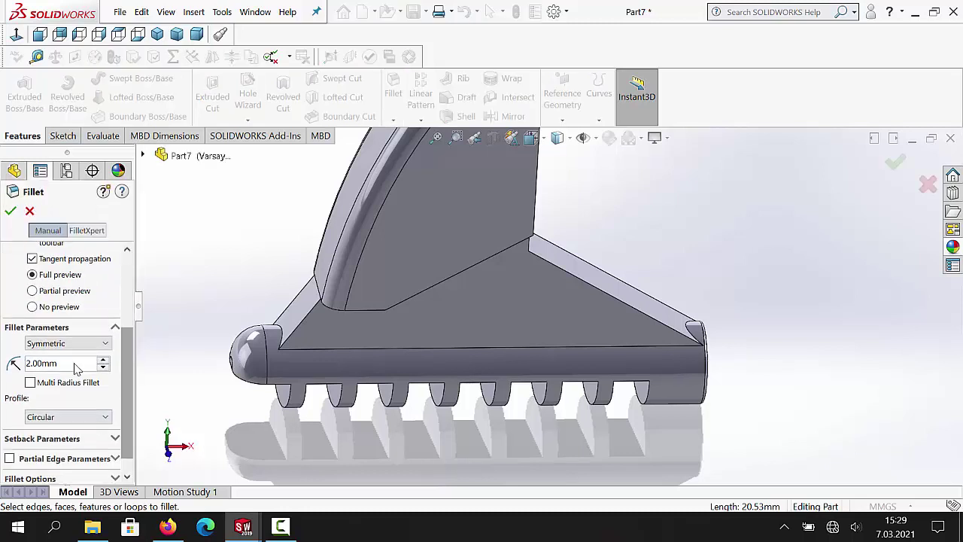
{"action": "type", "text": "0"}
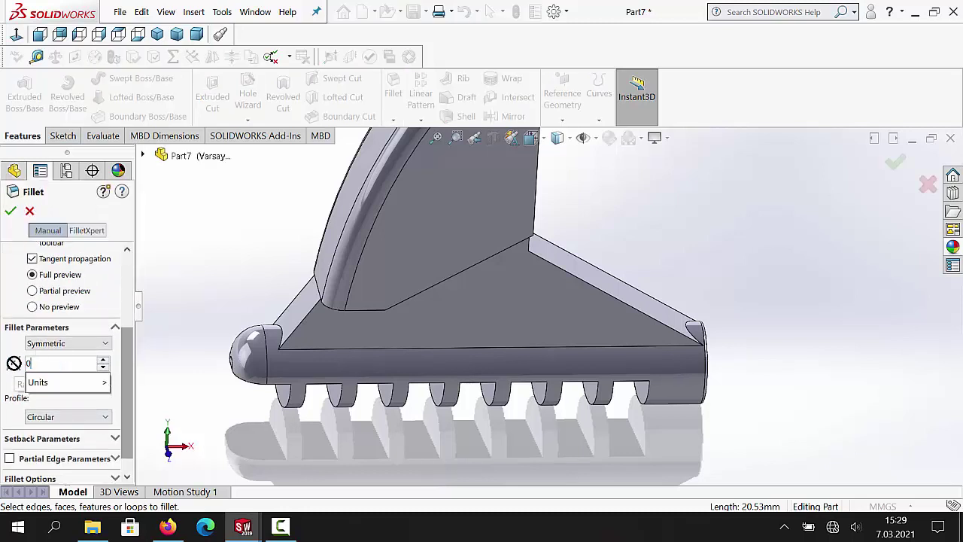
{"action": "type", "text": ".25"}
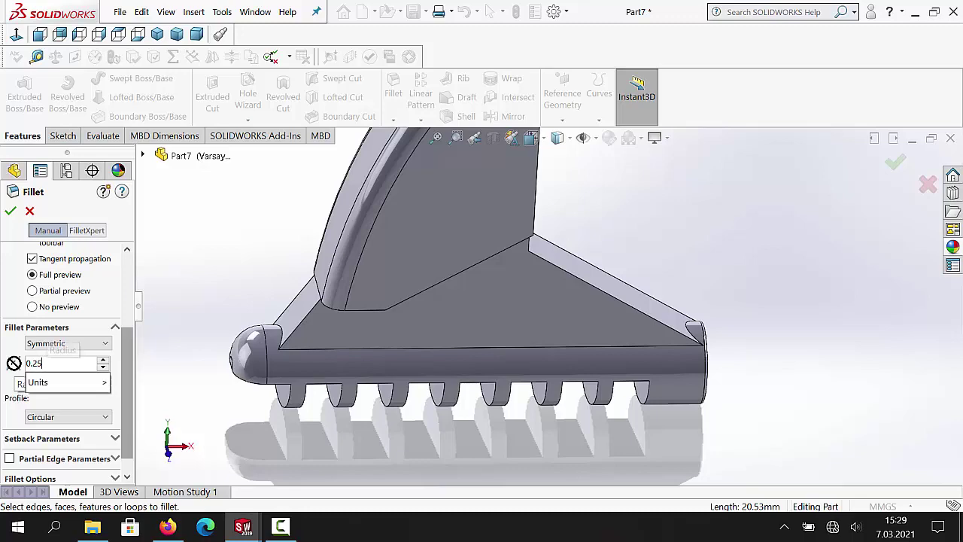
{"action": "key", "text": "Return"}
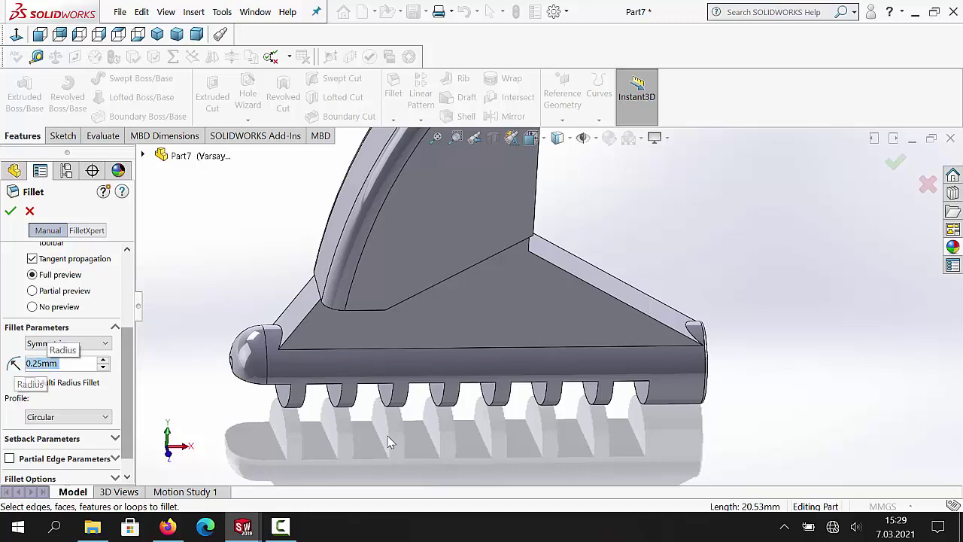
{"action": "left_click", "coordinate": [300, 332]}
{"action": "middle_click_drag", "start_coordinate": [331, 345], "coordinate": [359, 298]}
{"action": "scroll", "coordinate": [360, 298], "scroll_direction": "down", "scroll_amount": 4}
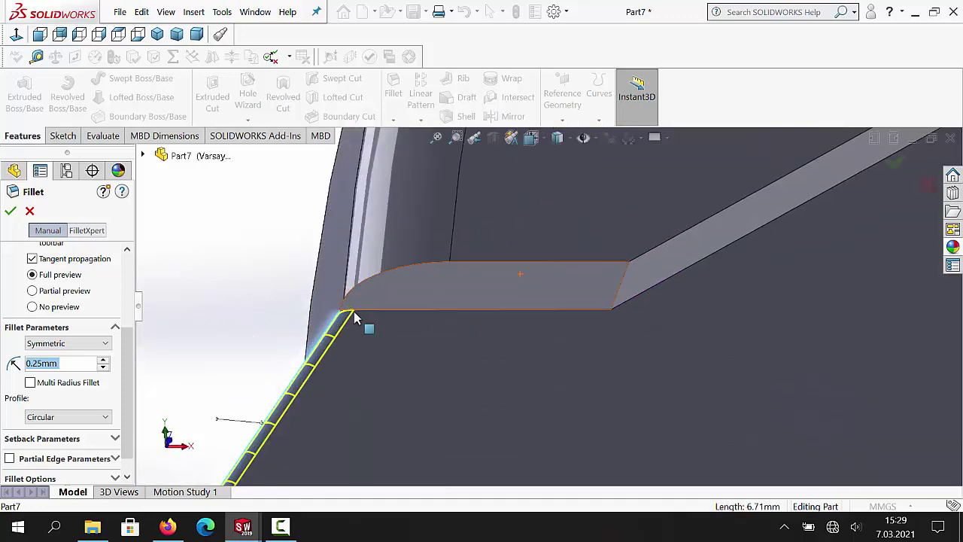
{"action": "left_click", "coordinate": [414, 317]}
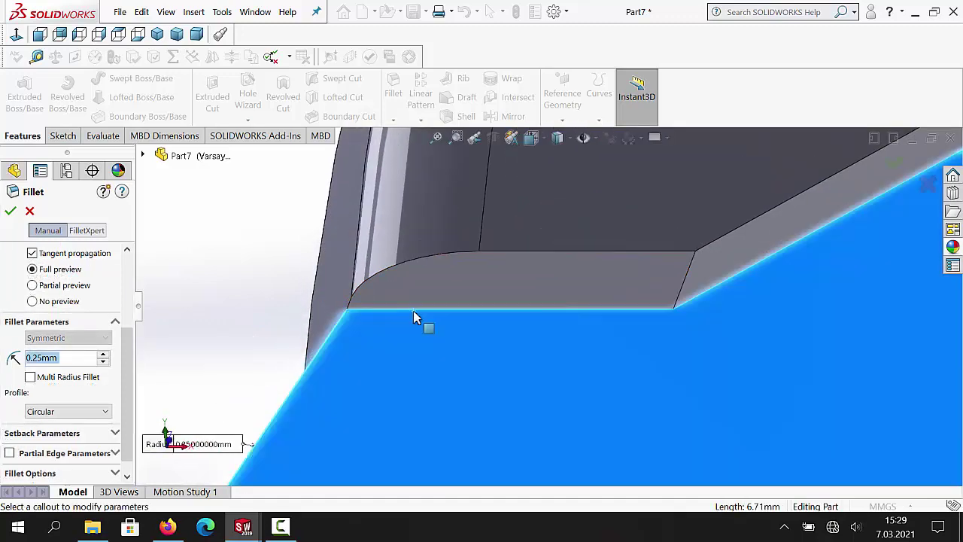
{"action": "left_click_drag", "start_coordinate": [125, 352], "coordinate": [118, 275]}
{"action": "left_click", "coordinate": [67, 330]}
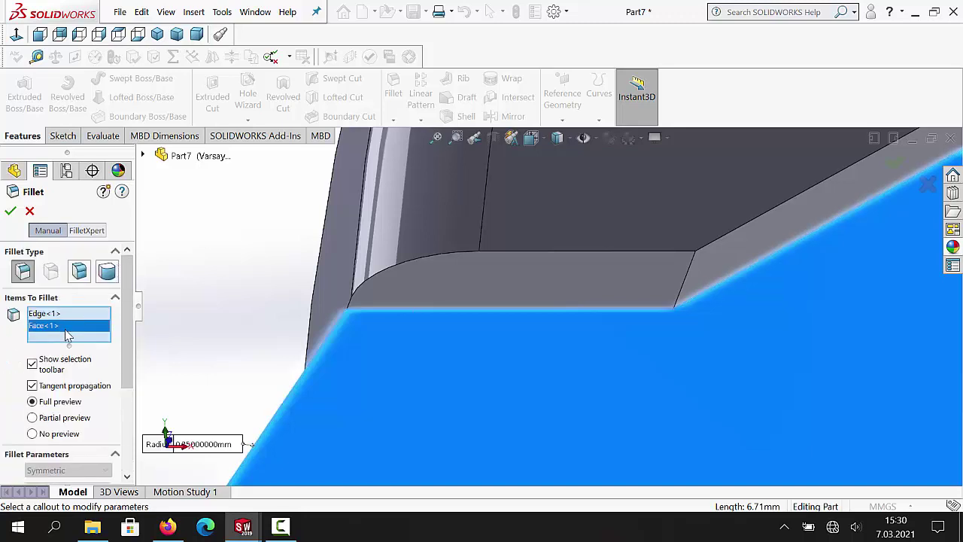
{"action": "key", "text": "Delete"}
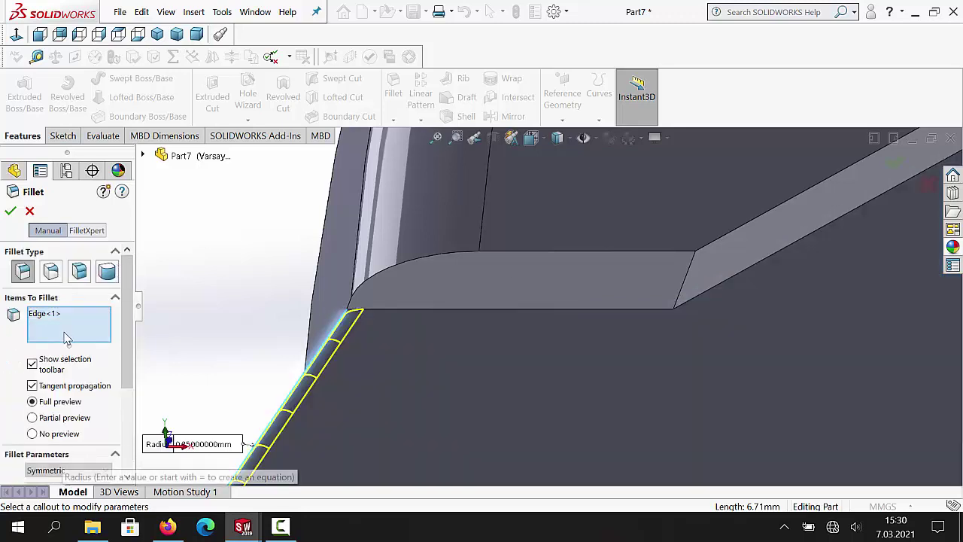
{"action": "left_click", "coordinate": [422, 317]}
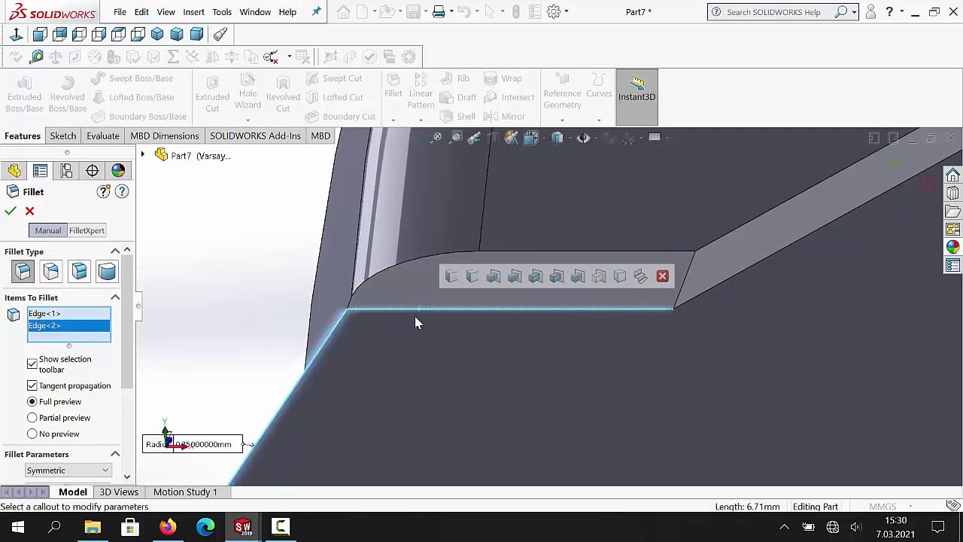
{"action": "right_click", "coordinate": [60, 328]}
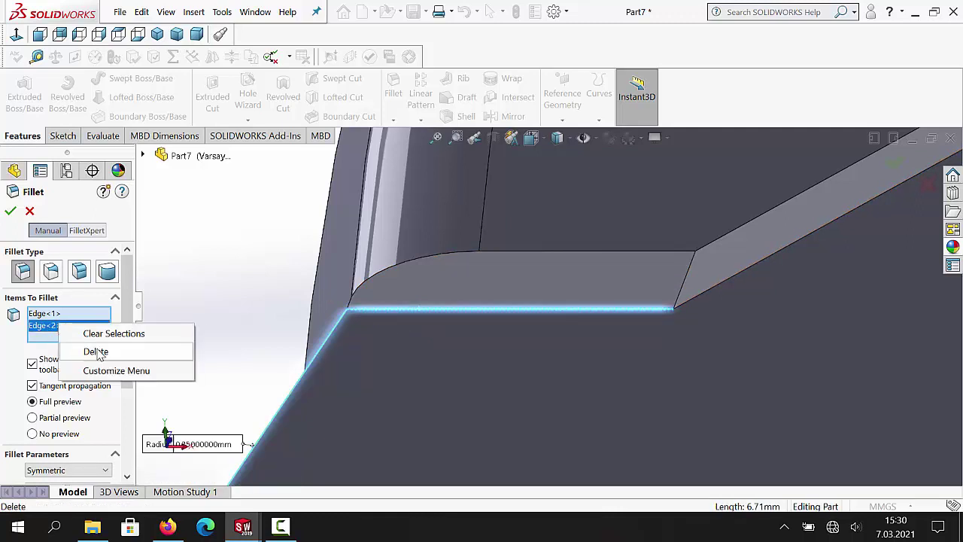
{"action": "left_click", "coordinate": [85, 351]}
- Add the long edge where the base meets the cylinder and the long sloped edge on the same side, and apply the fillet
{"action": "scroll", "coordinate": [326, 385], "scroll_direction": "up", "scroll_amount": 10}
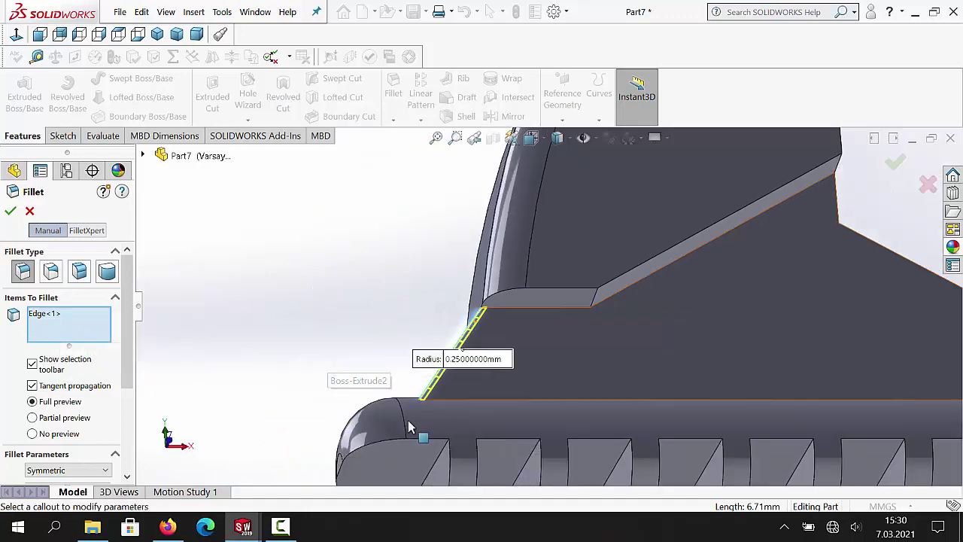
{"action": "scroll", "coordinate": [576, 417], "scroll_direction": "down", "scroll_amount": 5}
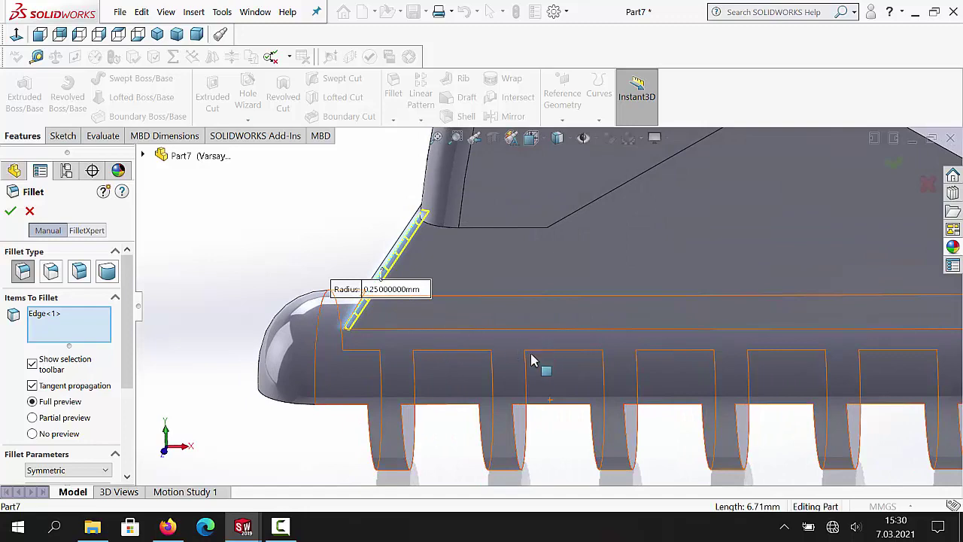
{"action": "middle_click_drag", "start_coordinate": [531, 362], "coordinate": [502, 371]}
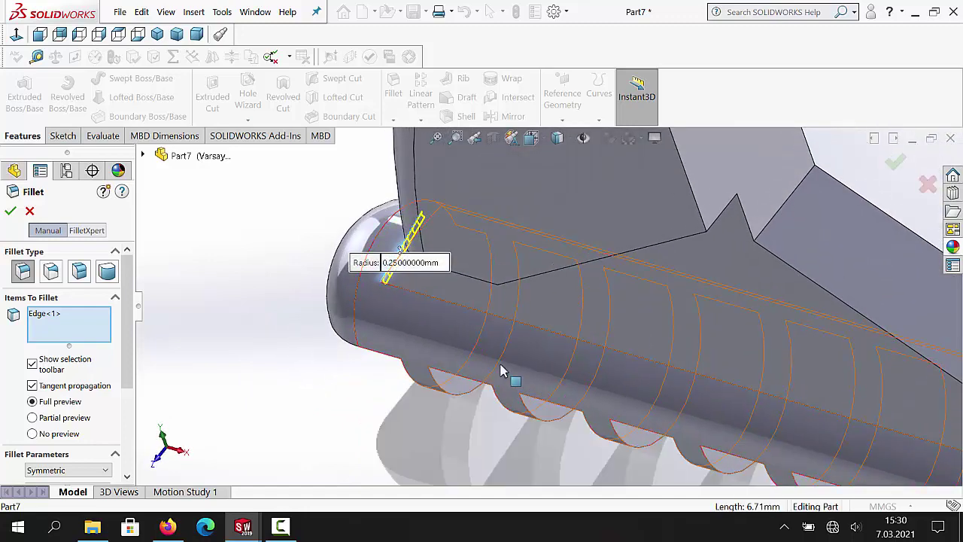
{"action": "left_click", "coordinate": [482, 315]}
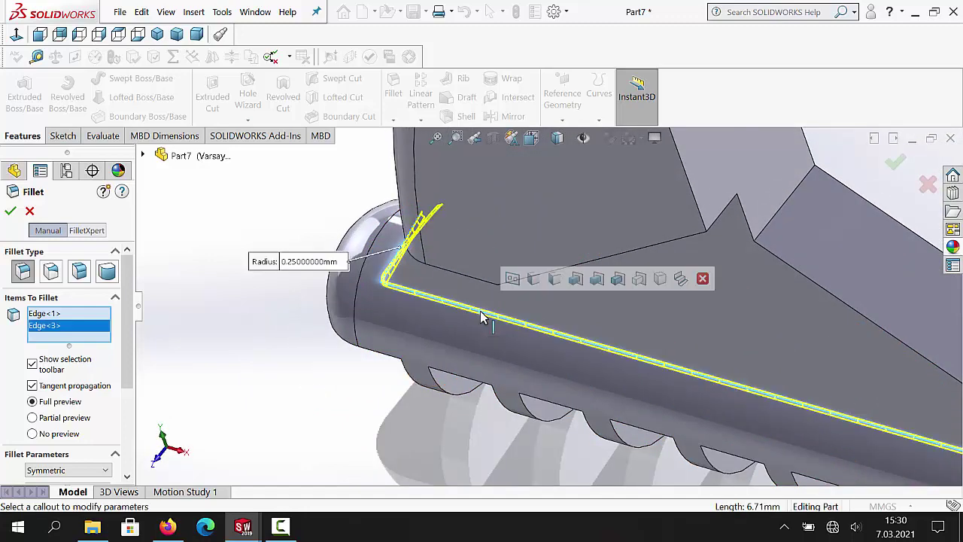
{"action": "scroll", "coordinate": [752, 376], "scroll_direction": "up", "scroll_amount": 2}
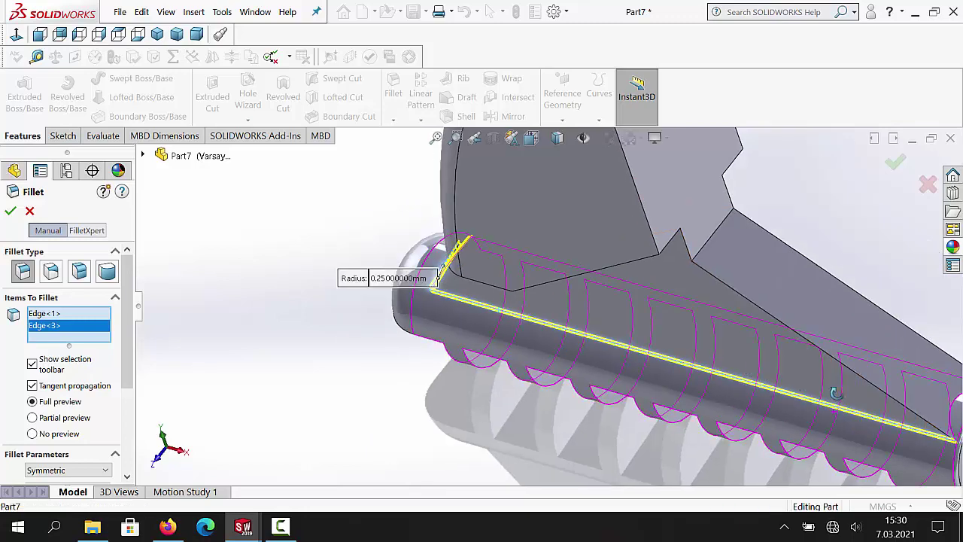
{"action": "middle_click_drag", "start_coordinate": [835, 393], "coordinate": [851, 362]}
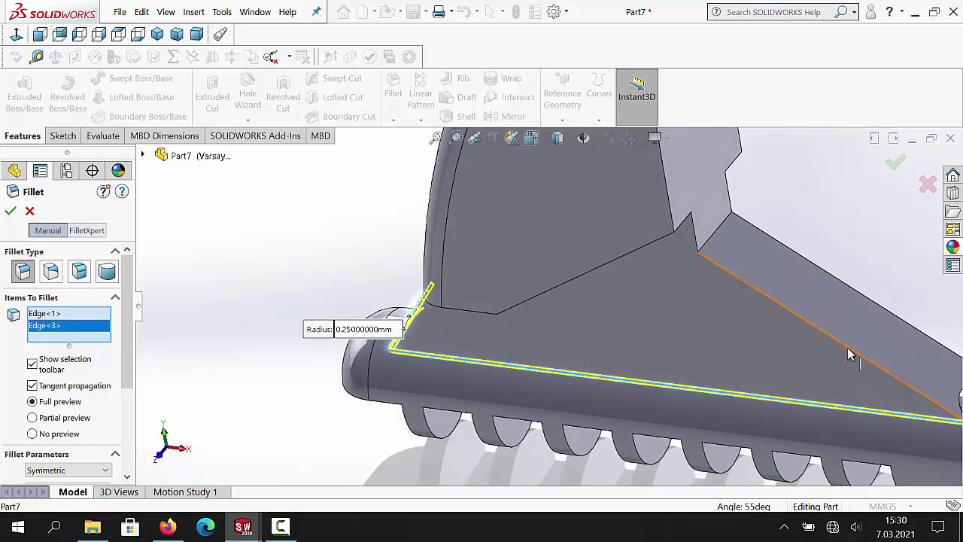
{"action": "left_click", "coordinate": [849, 356]}
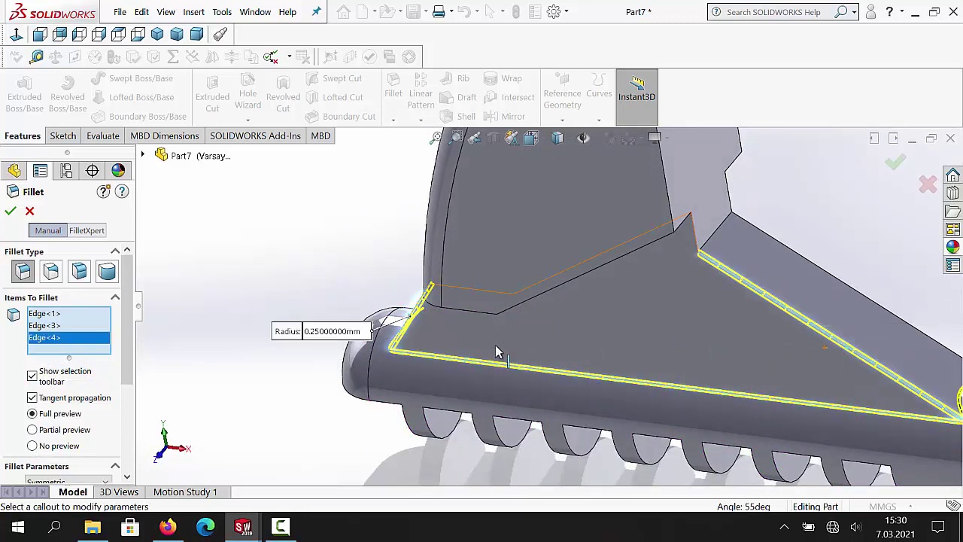
{"action": "left_click", "coordinate": [11, 212]}
- Start a 0.25 mm symmetric fillet on the long sloped edge of the base's opposite side face
{"action": "middle_click_drag", "start_coordinate": [366, 383], "coordinate": [314, 365]}
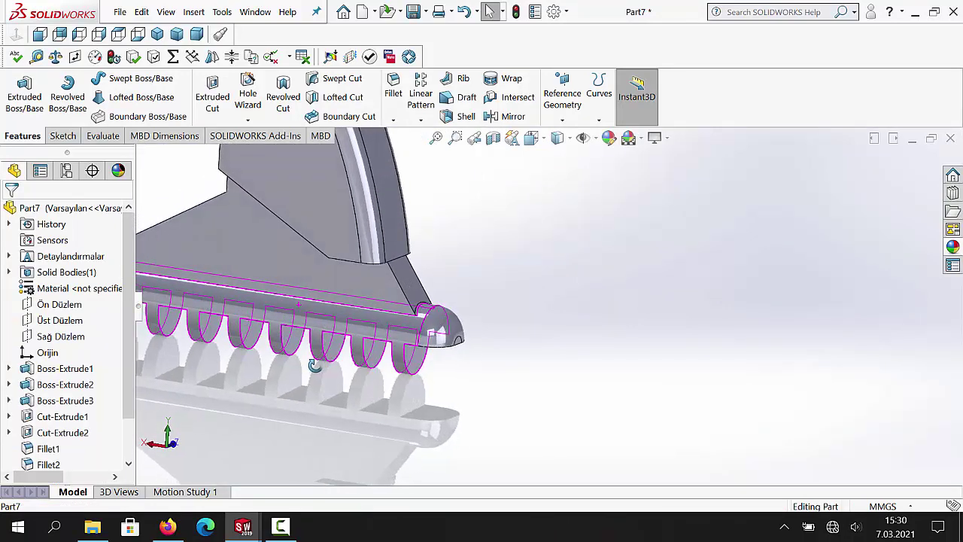
{"action": "scroll", "coordinate": [323, 360], "scroll_direction": "up", "scroll_amount": 3}
{"action": "scroll", "coordinate": [419, 273], "scroll_direction": "down", "scroll_amount": 4}
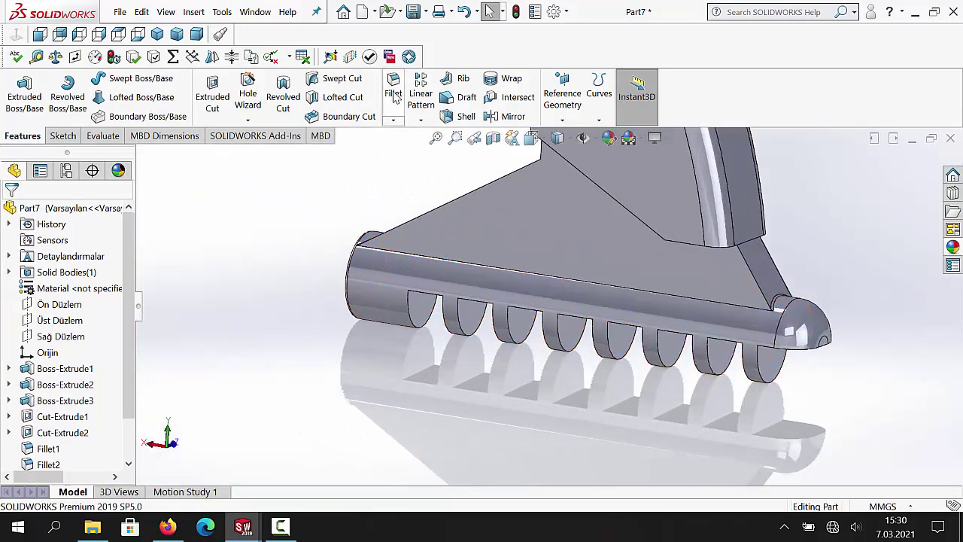
{"action": "left_click", "coordinate": [394, 90]}
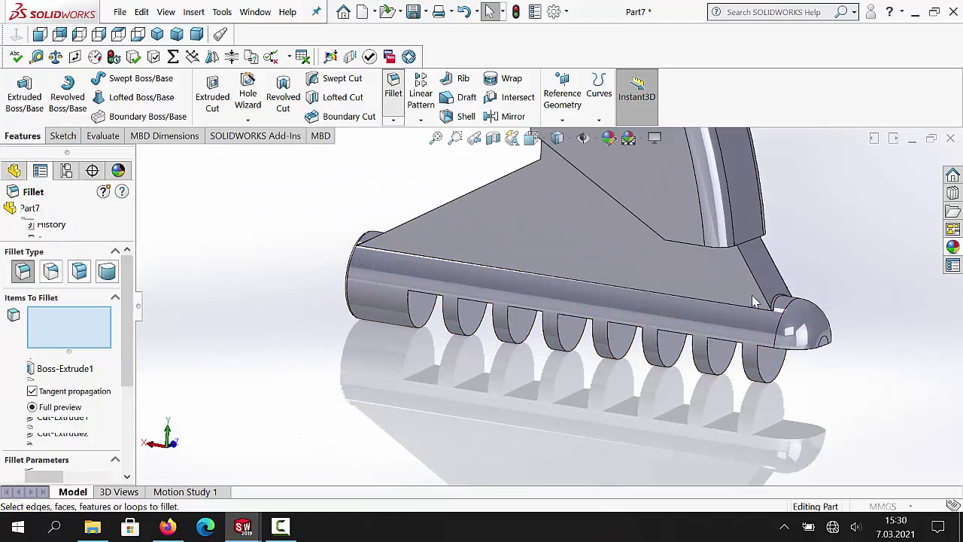
{"action": "left_click", "coordinate": [500, 181]}
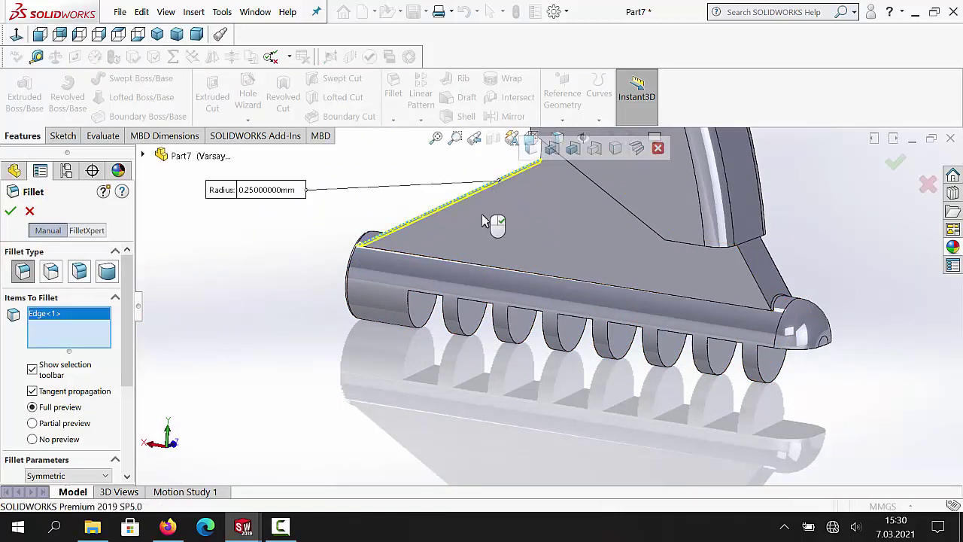
- Try adding the long edge where the base meets the cylinder to the fillet, and remove it from the selection
{"action": "left_click", "coordinate": [483, 271]}
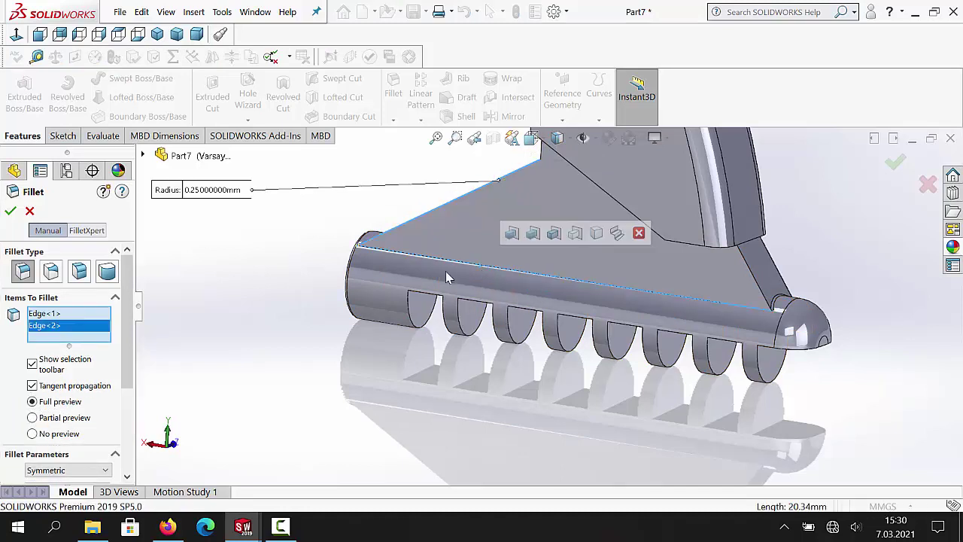
{"action": "right_click", "coordinate": [83, 335]}
{"action": "left_click", "coordinate": [112, 354]}
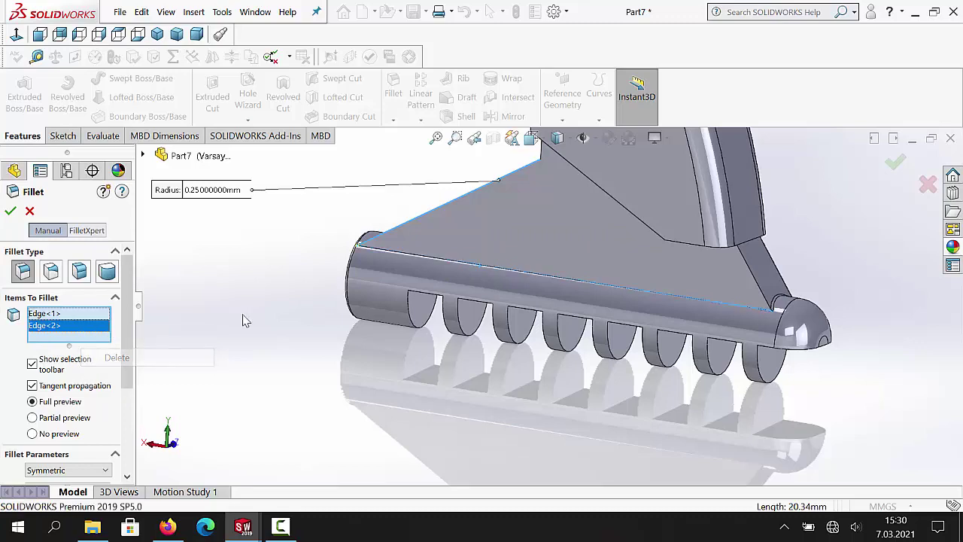
{"action": "scroll", "coordinate": [435, 271], "scroll_direction": "down", "scroll_amount": 3}
{"action": "scroll", "coordinate": [434, 271], "scroll_direction": "down", "scroll_amount": 6}
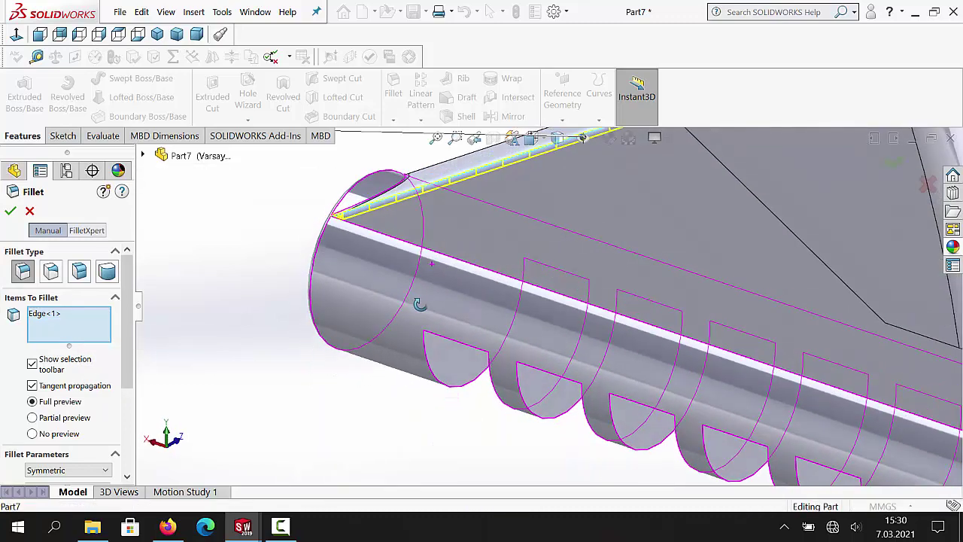
{"action": "scroll", "coordinate": [402, 253], "scroll_direction": "down", "scroll_amount": 2}
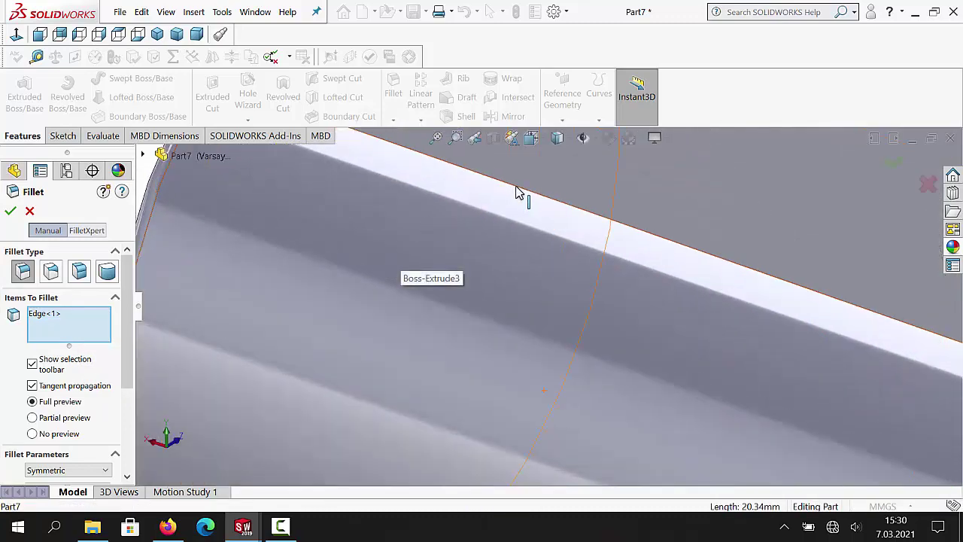
{"action": "left_click", "coordinate": [516, 192]}
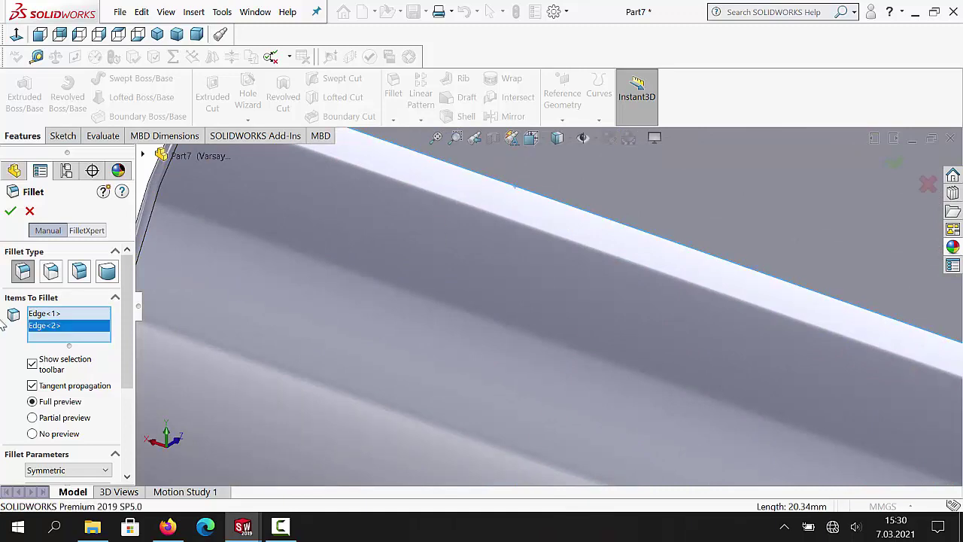
{"action": "right_click", "coordinate": [79, 332]}
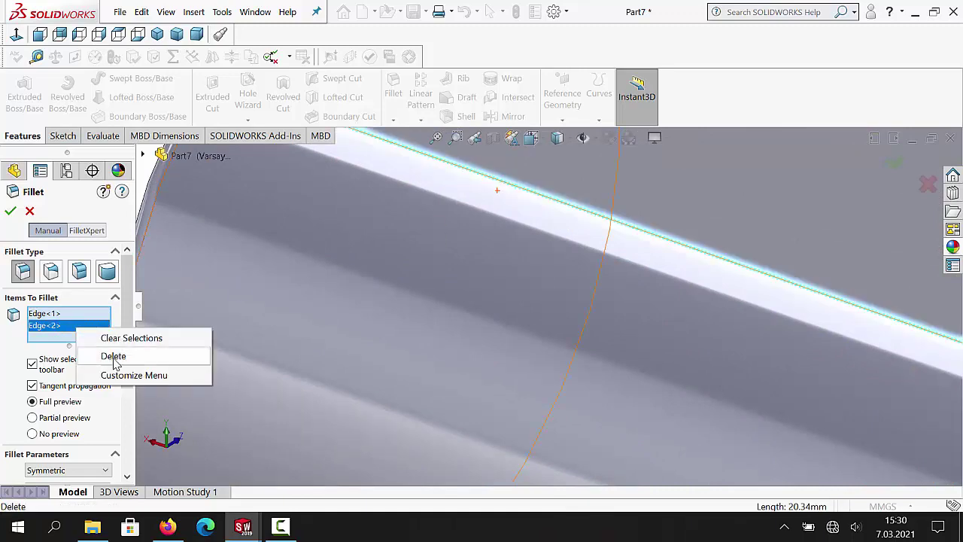
{"action": "left_click", "coordinate": [142, 354]}
{"action": "scroll", "coordinate": [492, 258], "scroll_direction": "up", "scroll_amount": 6}
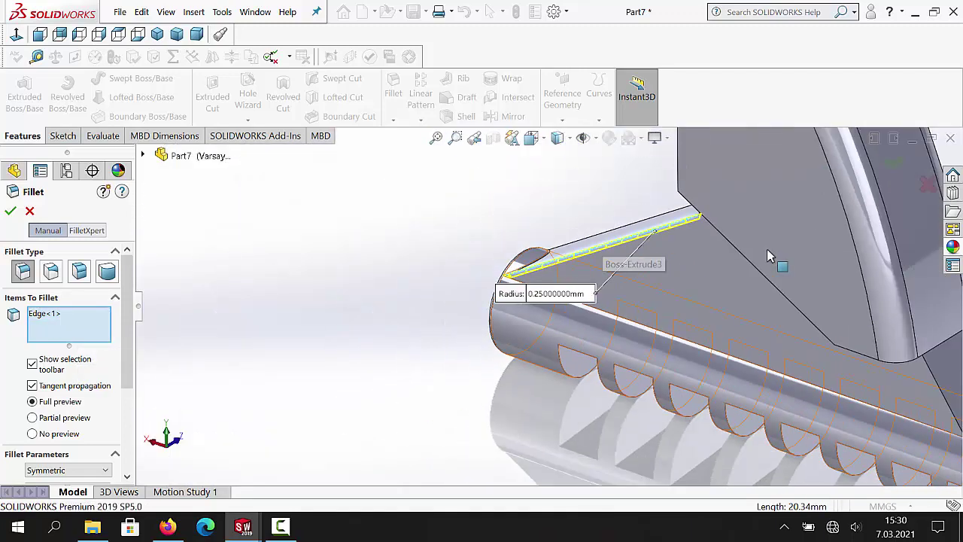
- Add the short sloped edge beside the domed end to the 0.25 mm fillet and apply it without the long cylinder edge
{"action": "middle_click_drag", "start_coordinate": [758, 338], "coordinate": [783, 353]}
{"action": "scroll", "coordinate": [811, 365], "scroll_direction": "up", "scroll_amount": 3}
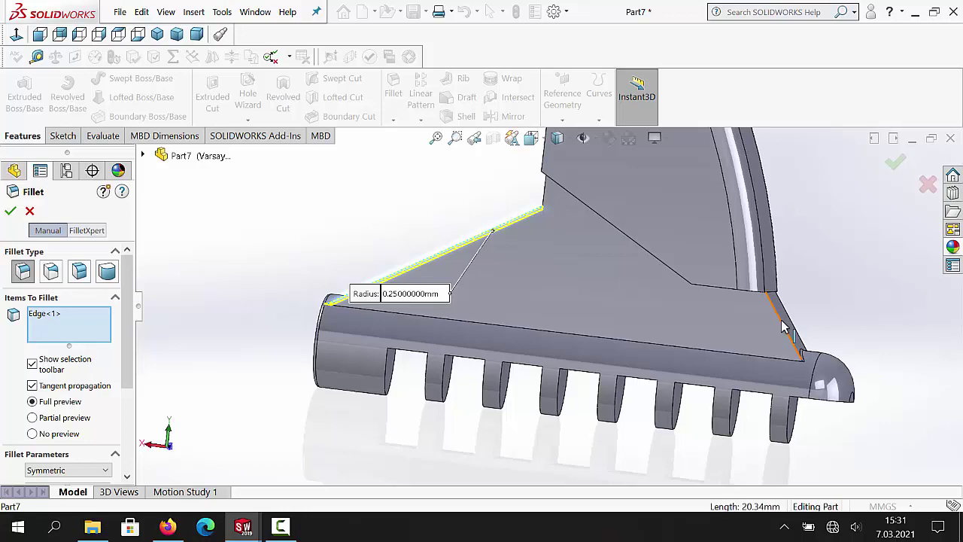
{"action": "left_click", "coordinate": [784, 329]}
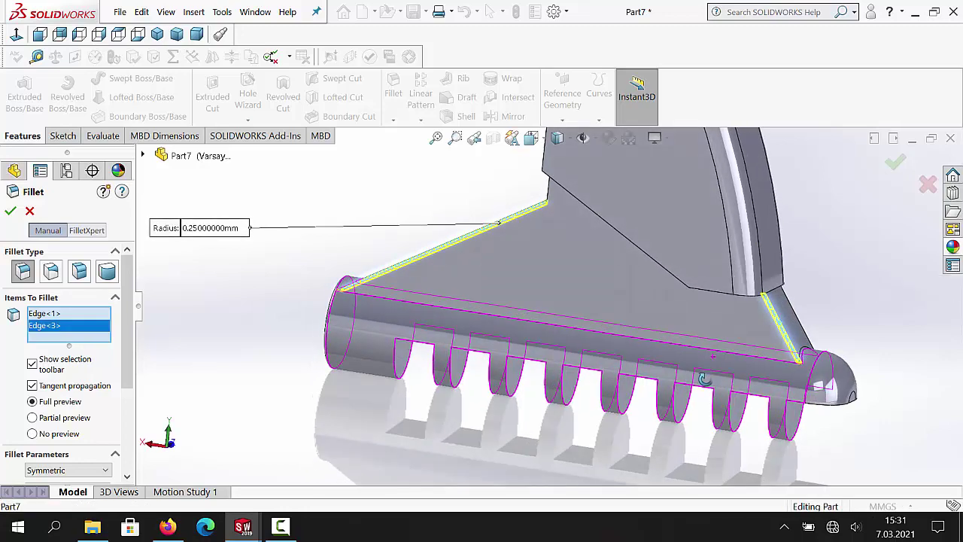
{"action": "left_click", "coordinate": [774, 367]}
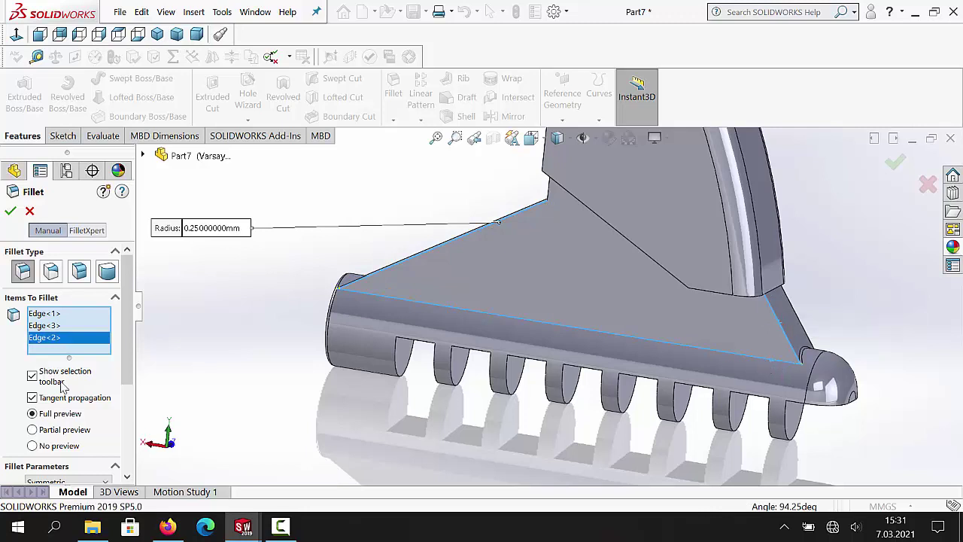
{"action": "right_click", "coordinate": [61, 345]}
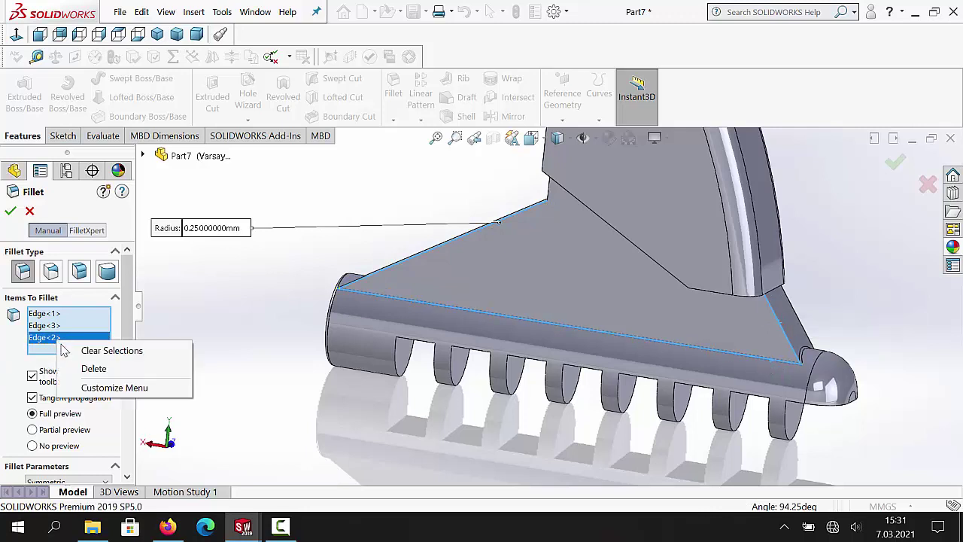
{"action": "left_click", "coordinate": [94, 368]}
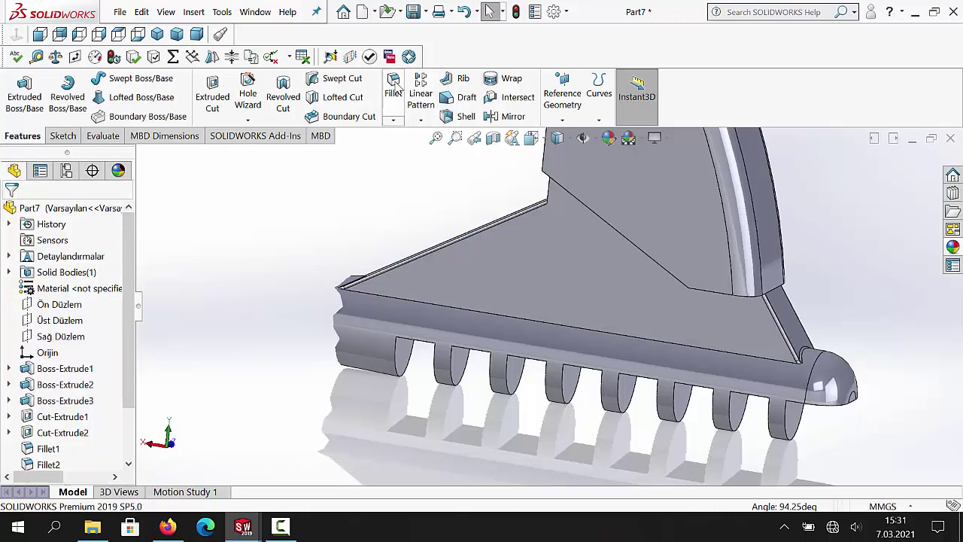
{"action": "key", "text": "Return"}
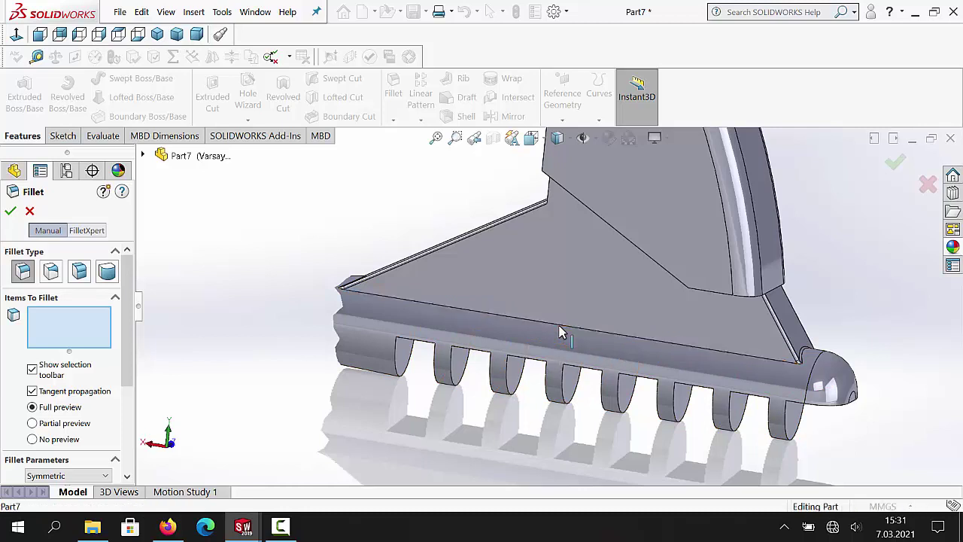
- Try to fillet the long edge between the base and the cylinder separately with a symmetric 0.25 mm radius
{"action": "left_click", "coordinate": [559, 330]}
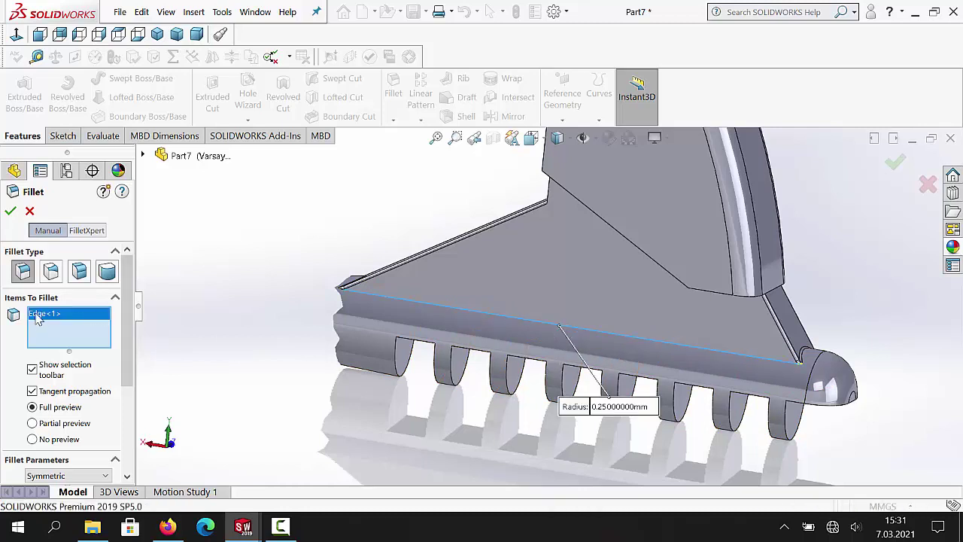
{"action": "left_click", "coordinate": [30, 212]}
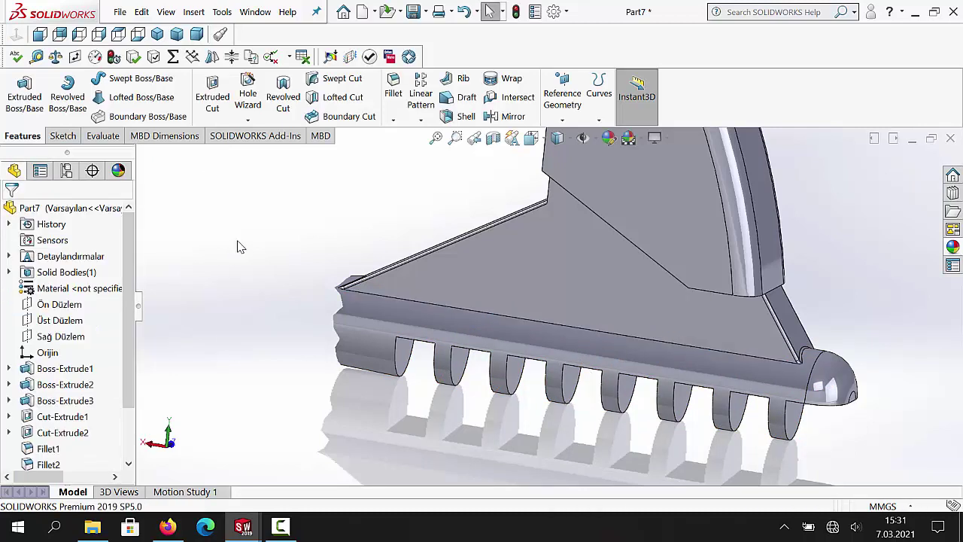
{"action": "scroll", "coordinate": [284, 275], "scroll_direction": "up", "scroll_amount": 5}
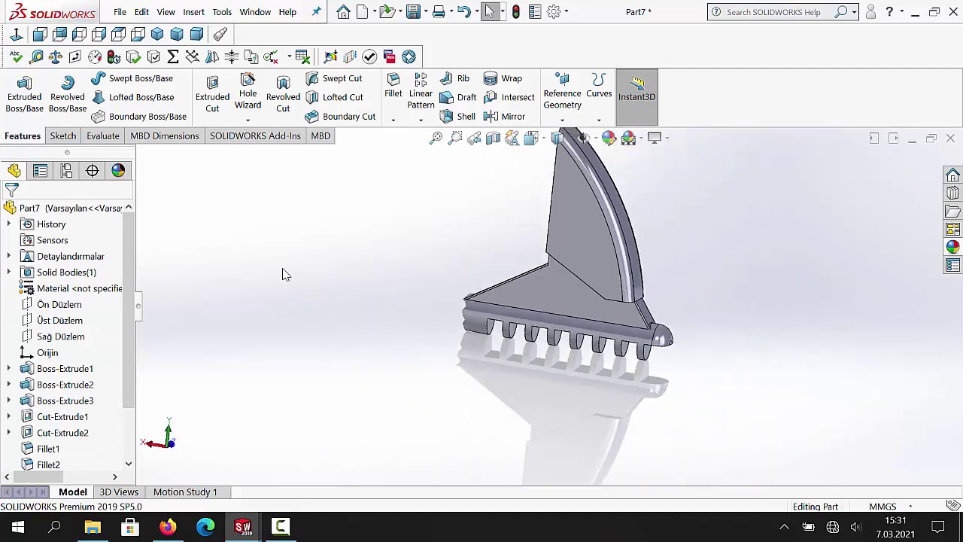
{"action": "middle_click_drag", "start_coordinate": [672, 403], "coordinate": [542, 442]}
{"action": "scroll", "coordinate": [494, 350], "scroll_direction": "down", "scroll_amount": 5}
{"action": "scroll", "coordinate": [448, 386], "scroll_direction": "up", "scroll_amount": 5}
{"action": "scroll", "coordinate": [506, 280], "scroll_direction": "down", "scroll_amount": 8}
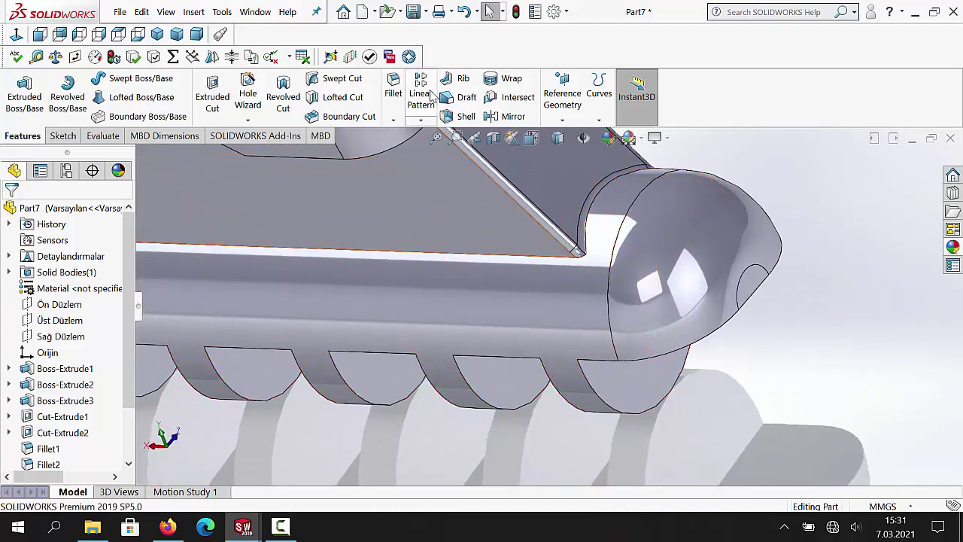
{"action": "left_click", "coordinate": [401, 87]}
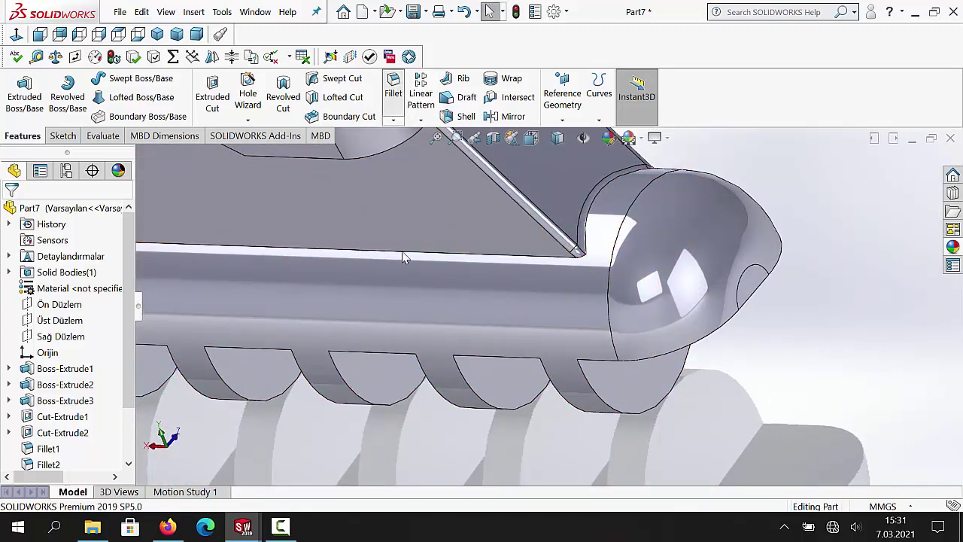
{"action": "left_click", "coordinate": [481, 253]}
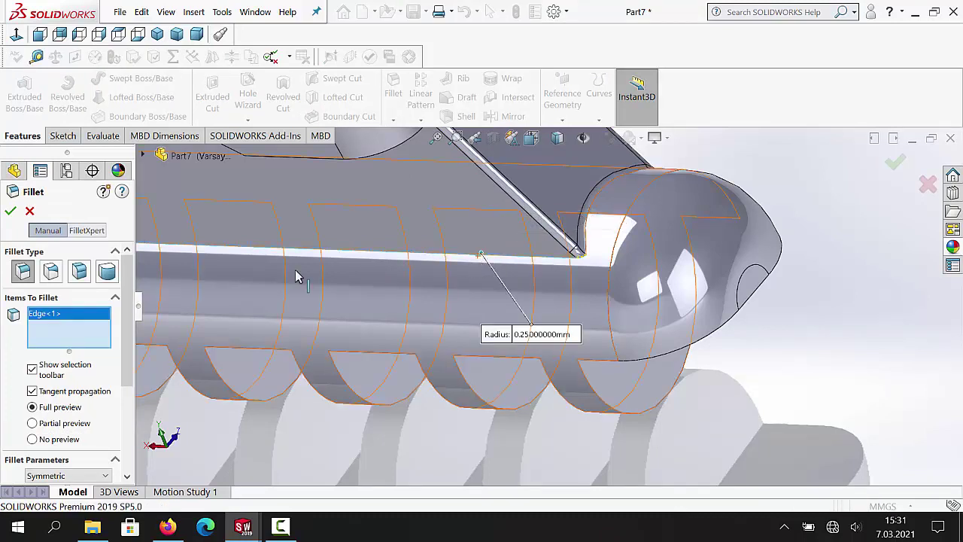
{"action": "left_click", "coordinate": [10, 212]}
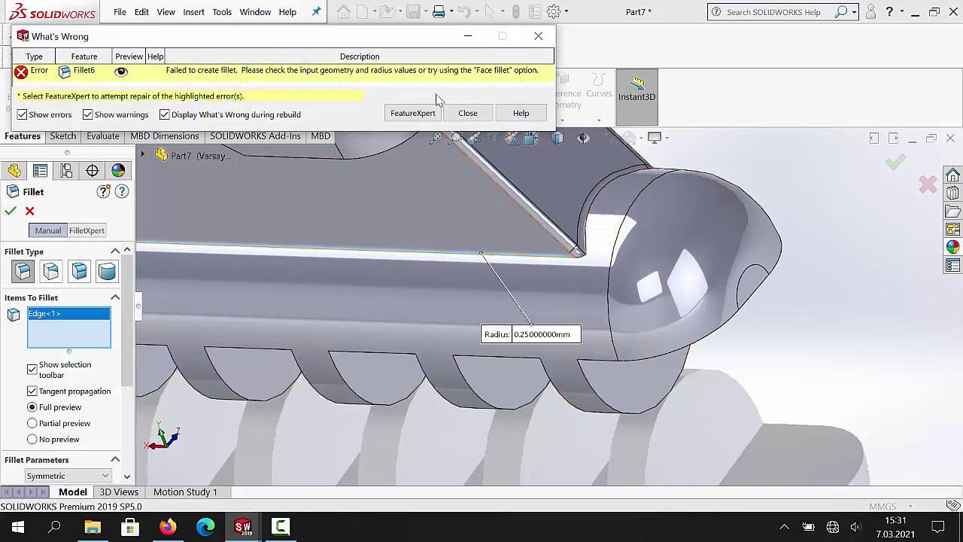
{"action": "left_click", "coordinate": [468, 113]}
{"action": "left_click", "coordinate": [30, 211]}
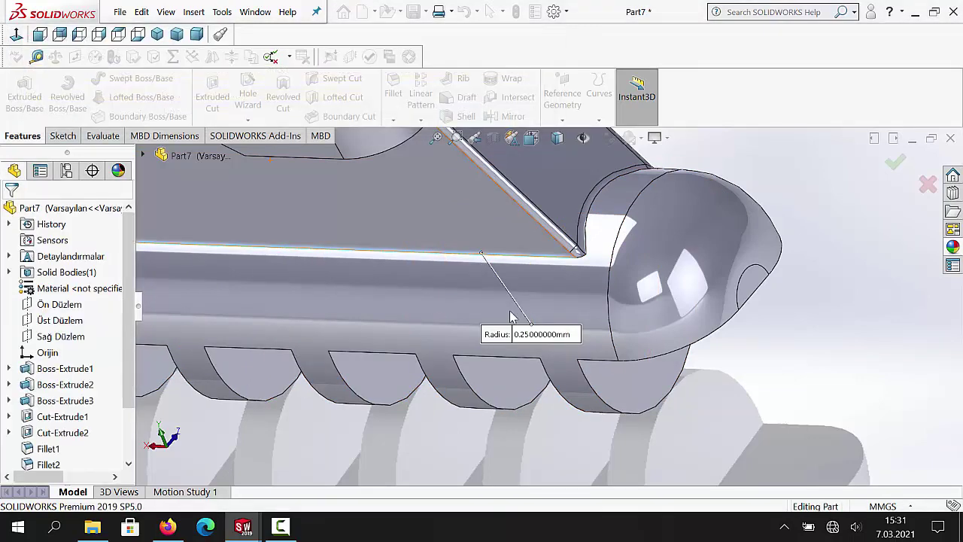
- Examine the cylinder's flat end and both sides of the fin's base after filleting
{"action": "scroll", "coordinate": [527, 301], "scroll_direction": "up", "scroll_amount": 3}
{"action": "middle_click_drag", "start_coordinate": [526, 301], "coordinate": [666, 251]}
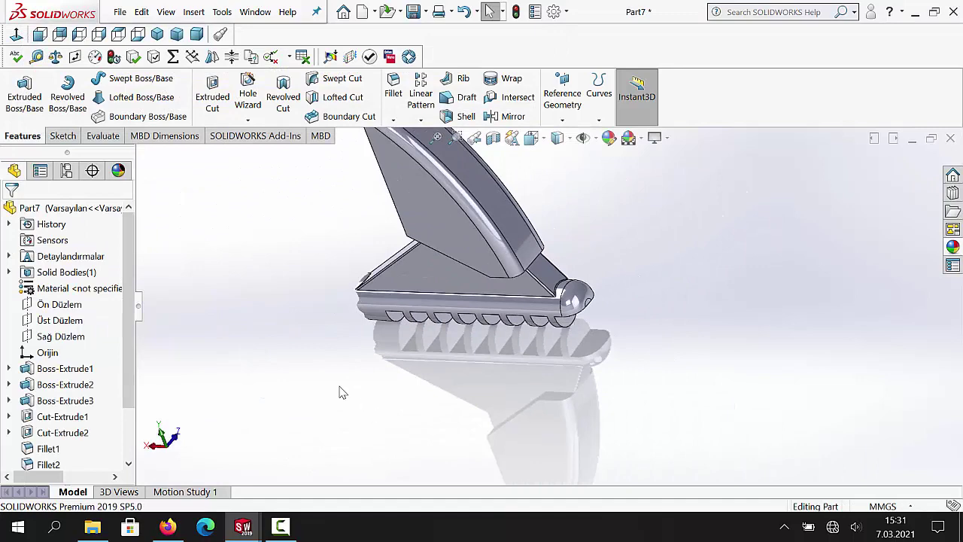
{"action": "middle_click_drag", "start_coordinate": [340, 393], "coordinate": [504, 356]}
{"action": "scroll", "coordinate": [467, 313], "scroll_direction": "down", "scroll_amount": 2}
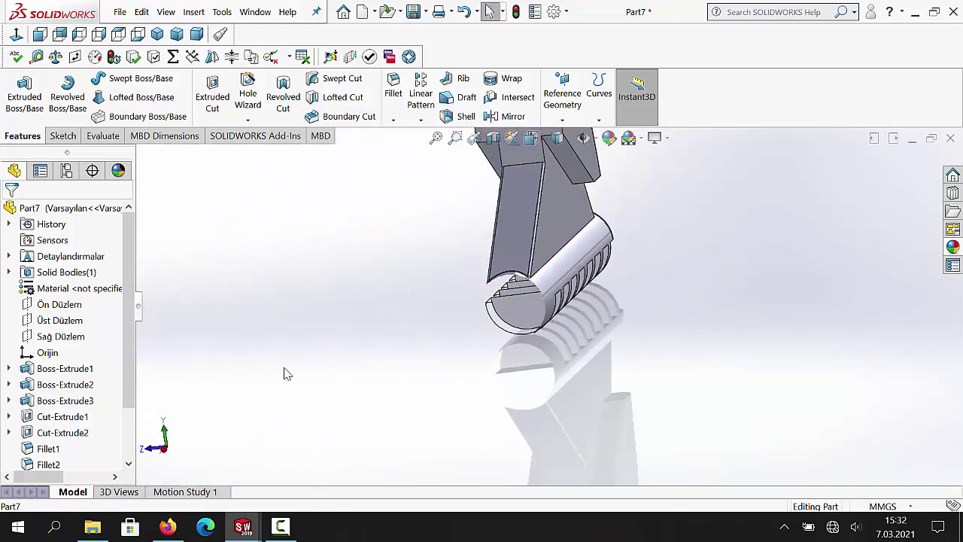
{"action": "scroll", "coordinate": [131, 355], "scroll_direction": "down", "scroll_amount": 2}
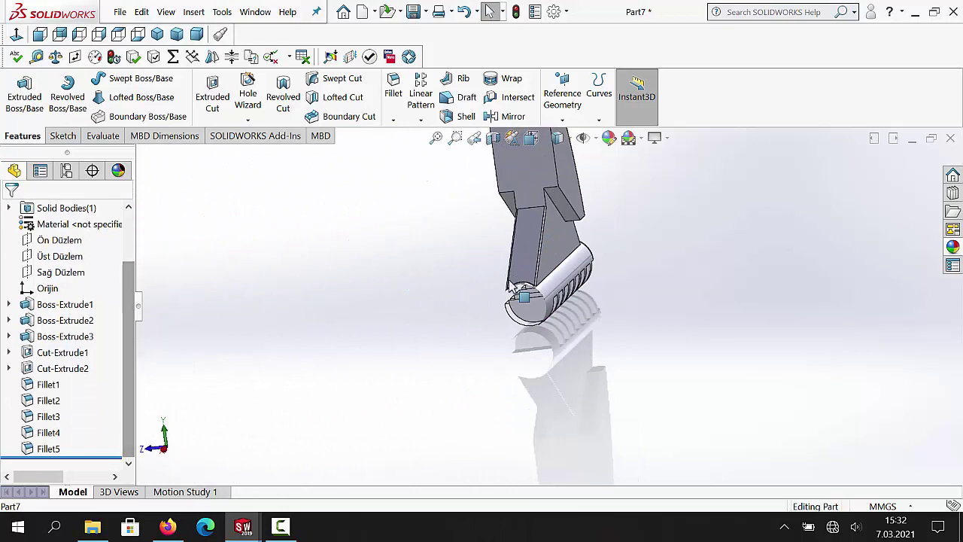
{"action": "scroll", "coordinate": [520, 307], "scroll_direction": "down", "scroll_amount": 3}
{"action": "mouse_move", "coordinate": [524, 312]}
{"action": "middle_mouse_down"}
{"action": "mouse_move", "coordinate": [586, 301]}
{"action": "mouse_move", "coordinate": [584, 318]}
{"action": "mouse_move", "coordinate": [552, 359]}
{"action": "mouse_move", "coordinate": [535, 320]}
{"action": "middle_mouse_up"}
{"action": "scroll", "coordinate": [535, 319], "scroll_direction": "up", "scroll_amount": 3}
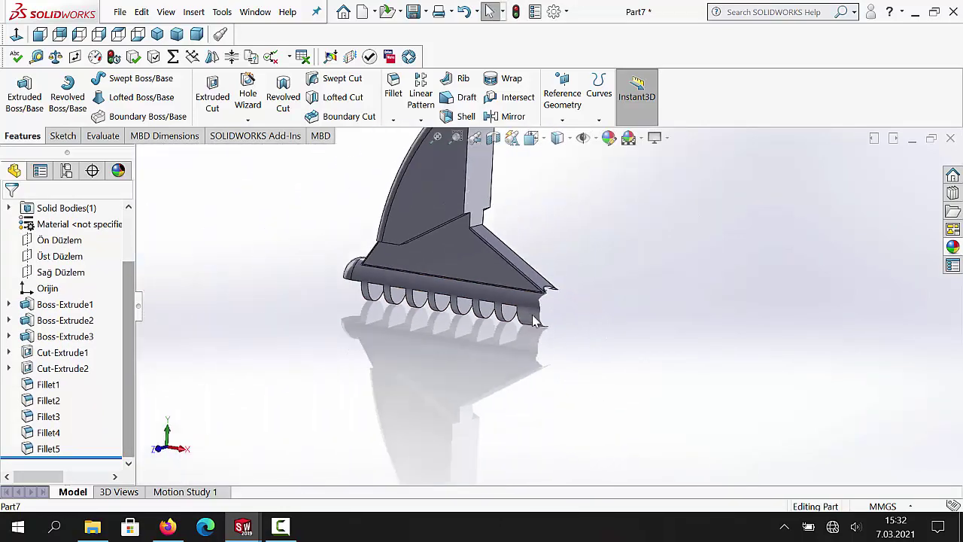
{"action": "middle_click_drag", "start_coordinate": [370, 316], "coordinate": [394, 322]}
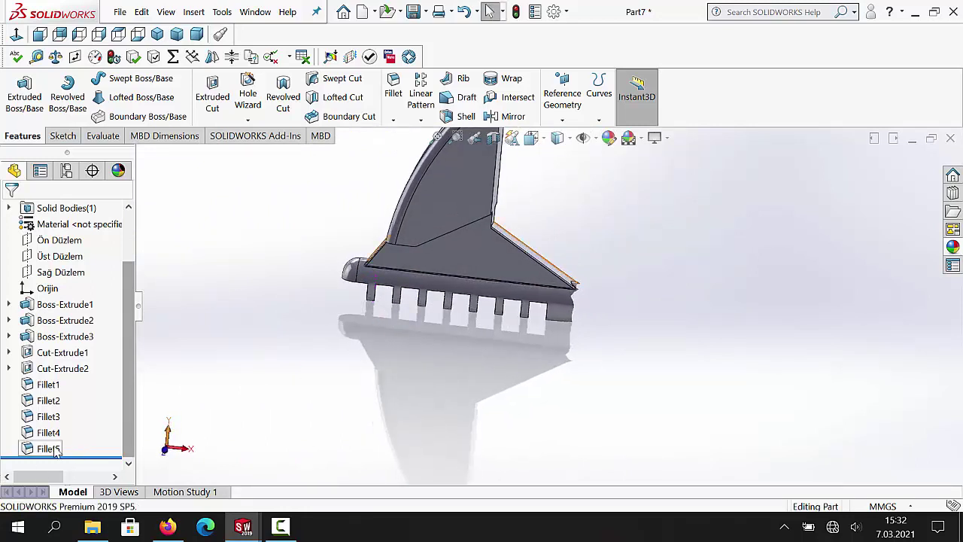
- Delete the most recent fillet, Fillet5, from the sloped edges of the base
{"action": "left_click", "coordinate": [49, 448]}
{"action": "left_click", "coordinate": [43, 434]}
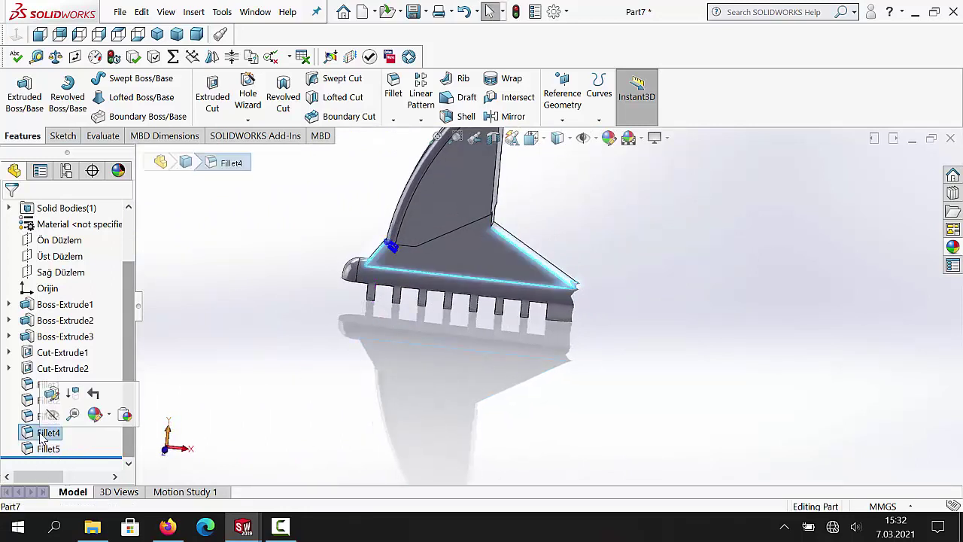
{"action": "left_click", "coordinate": [63, 371]}
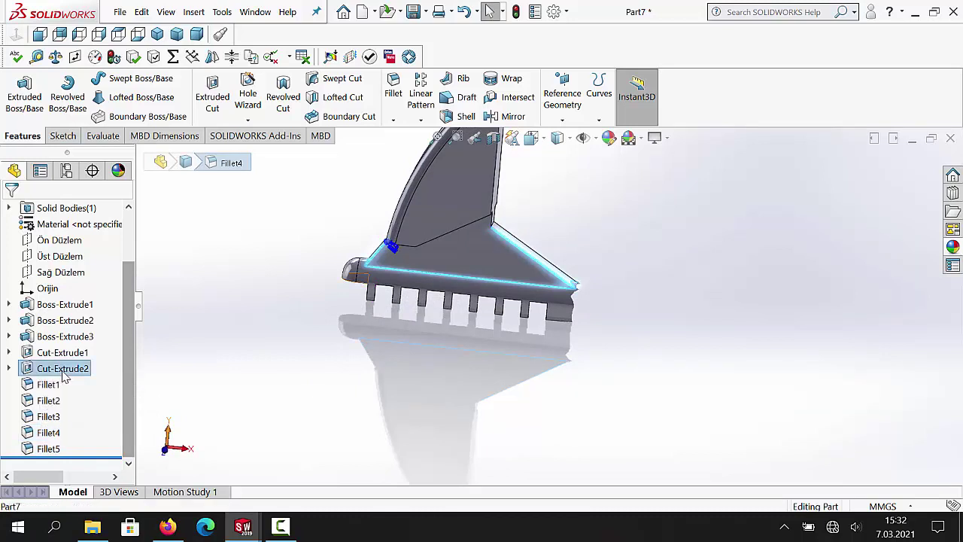
{"action": "left_click", "coordinate": [53, 449]}
{"action": "right_click", "coordinate": [54, 450]}
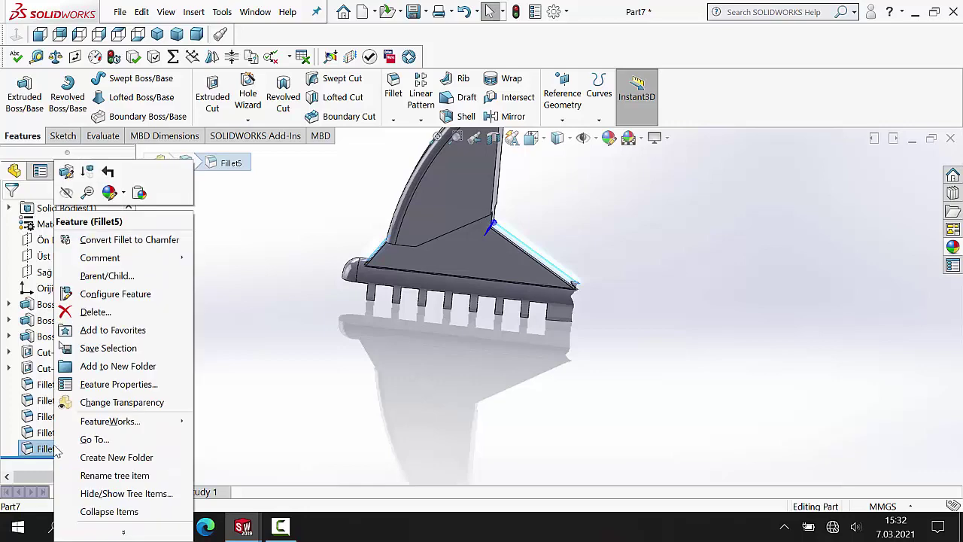
{"action": "left_click", "coordinate": [90, 320]}
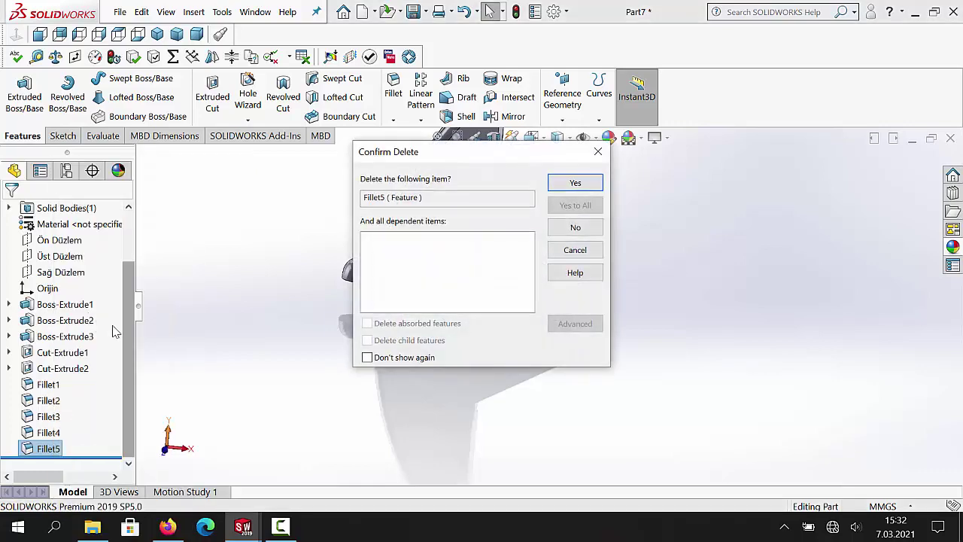
{"action": "left_click", "coordinate": [569, 183]}
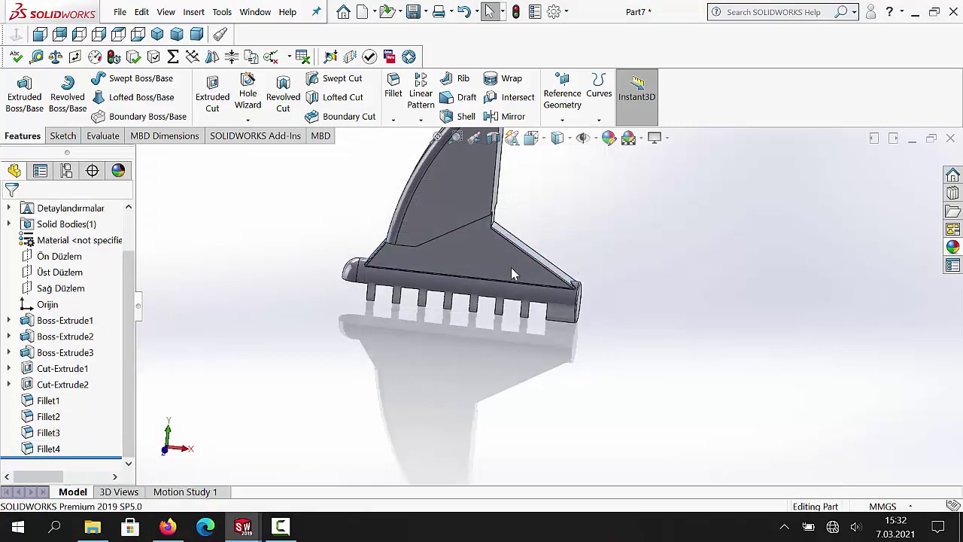
- Save the finned shaft part as Part2 in the Yeni klasör (2) folder, replacing the existing file
{"action": "scroll", "coordinate": [601, 338], "scroll_direction": "down", "scroll_amount": 2}
{"action": "middle_click_drag", "start_coordinate": [592, 326], "coordinate": [420, 402]}
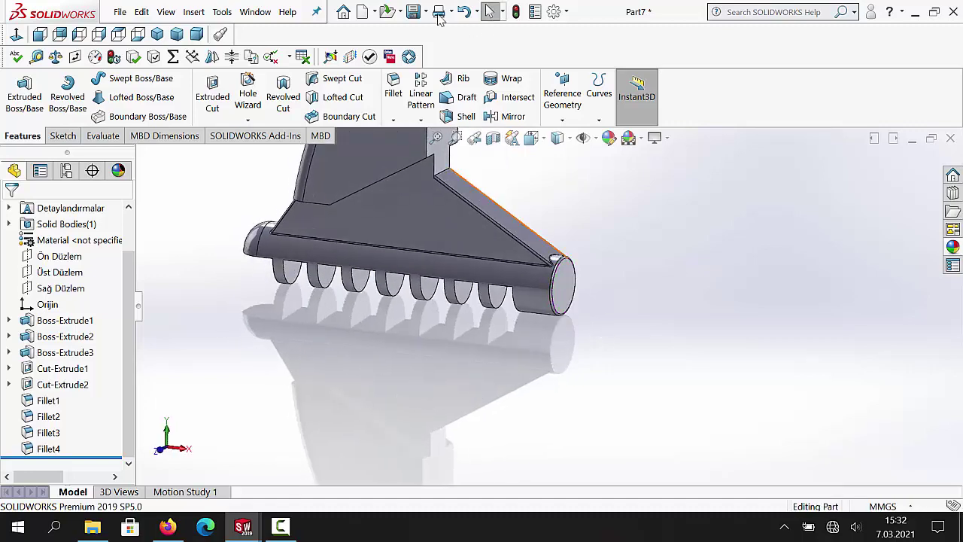
{"action": "middle_click_drag", "start_coordinate": [565, 325], "coordinate": [452, 331]}
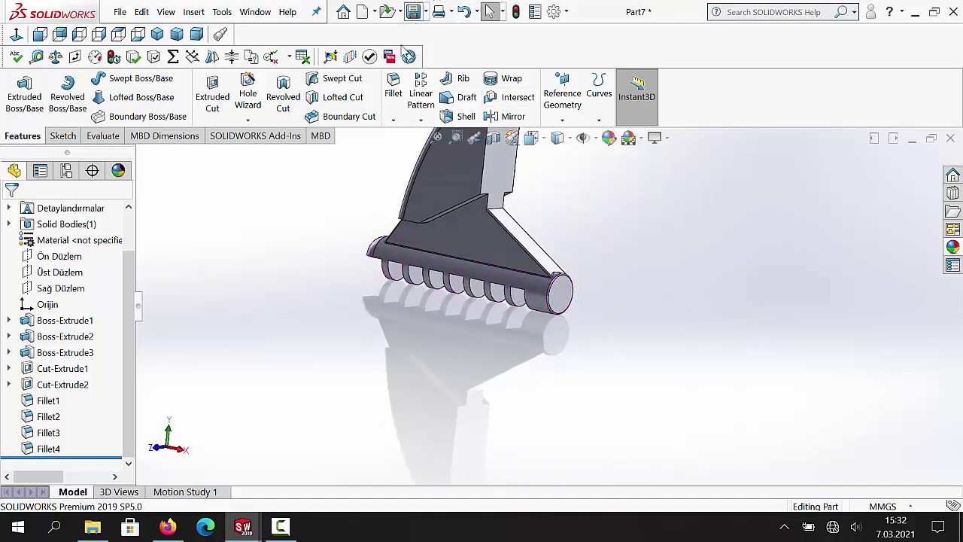
{"action": "key", "text": "ctrl+s"}
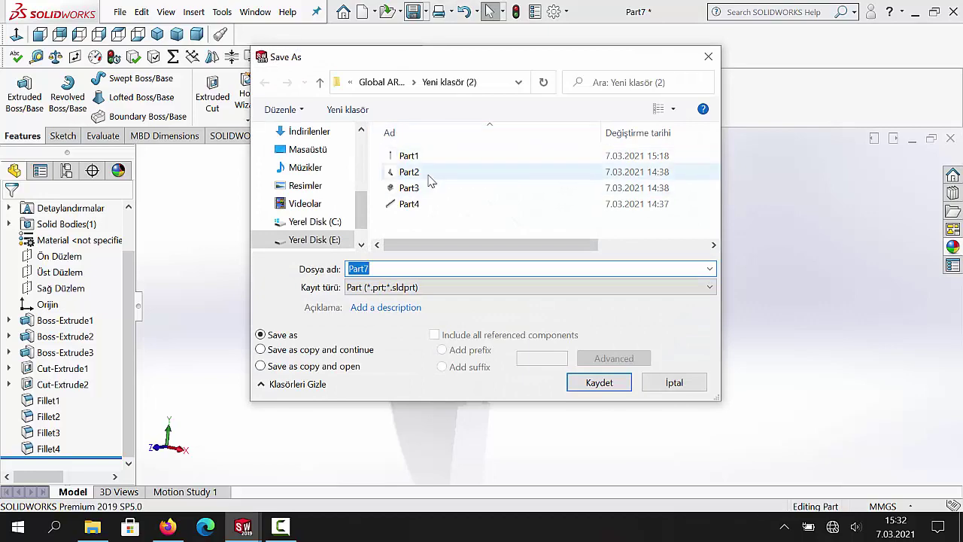
{"action": "left_click", "coordinate": [428, 176]}
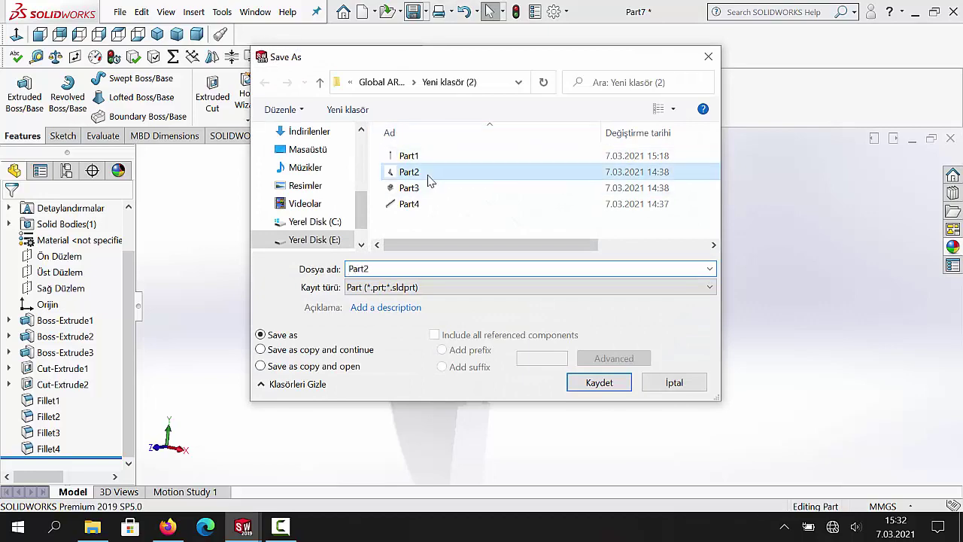
{"action": "left_click", "coordinate": [600, 383]}
{"action": "left_click", "coordinate": [517, 266]}
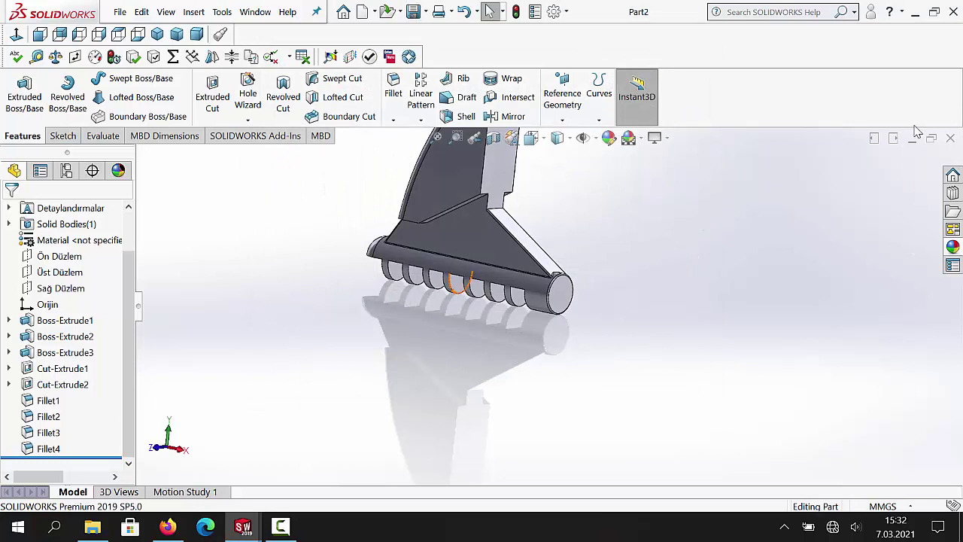
- Minimize the Part2 document and create a new part document
{"action": "left_click", "coordinate": [913, 142]}
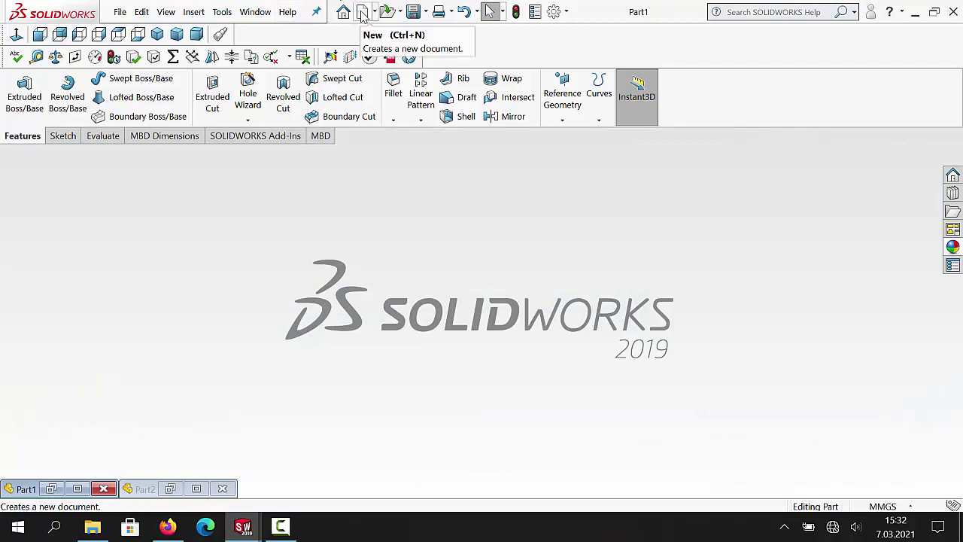
{"action": "left_click", "coordinate": [362, 15]}
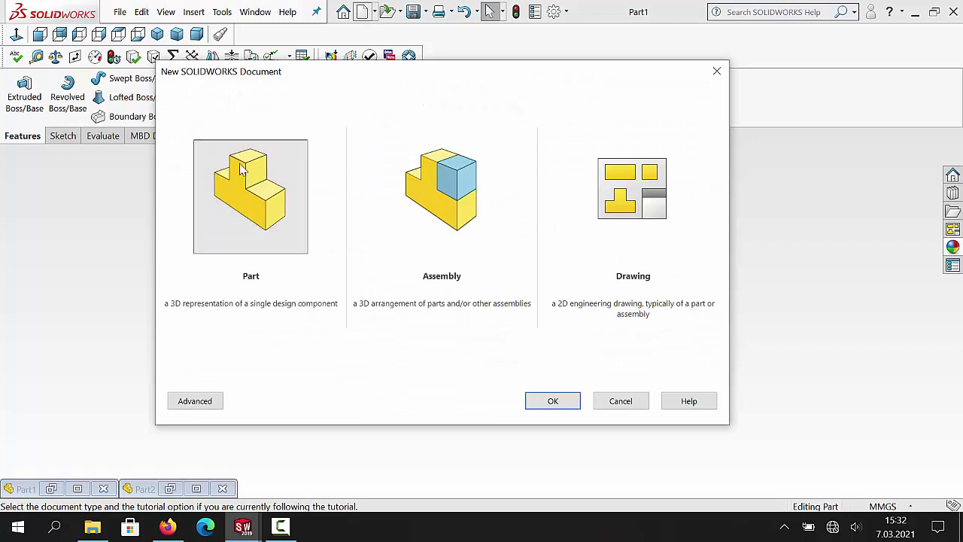
{"action": "left_click", "coordinate": [560, 404]}
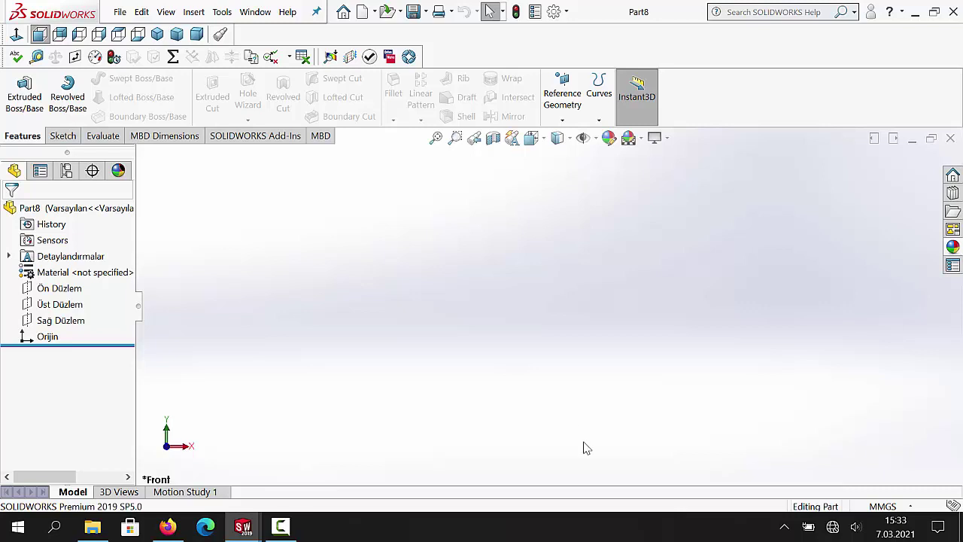
- Sketch two concentric circles centred on the origin of the front plane (Ön Düzlem), with radii of about 39 mm and 22 mm
{"action": "left_click", "coordinate": [56, 288]}
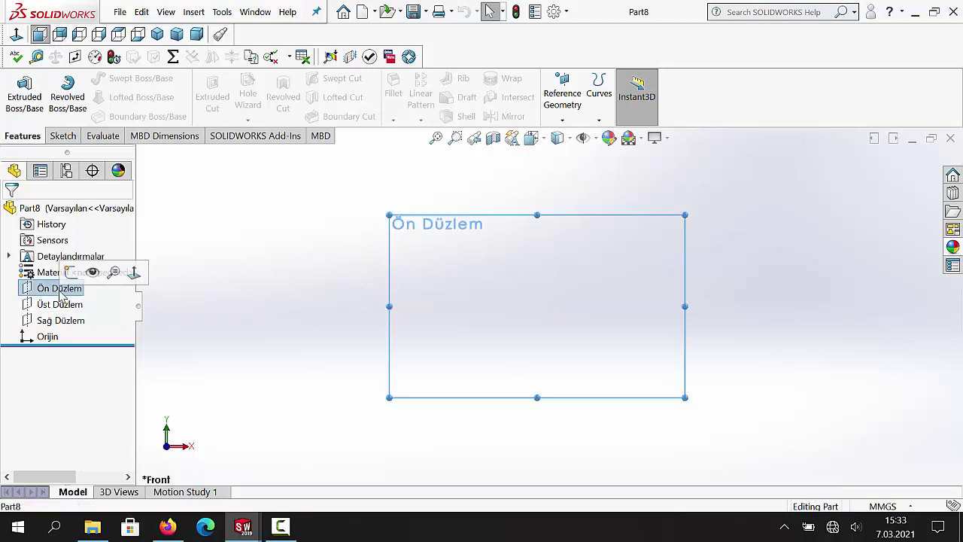
{"action": "left_click", "coordinate": [63, 137]}
{"action": "left_click", "coordinate": [19, 98]}
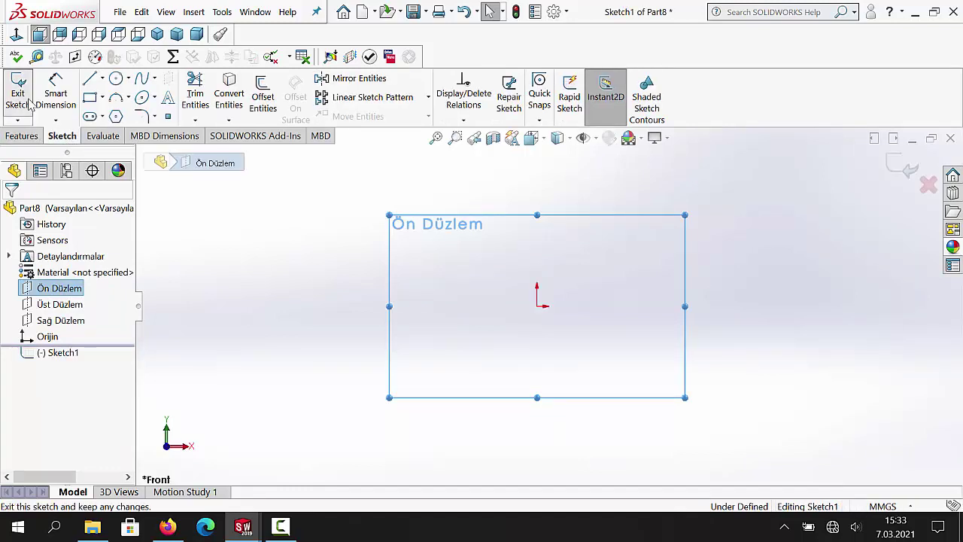
{"action": "left_click", "coordinate": [116, 78]}
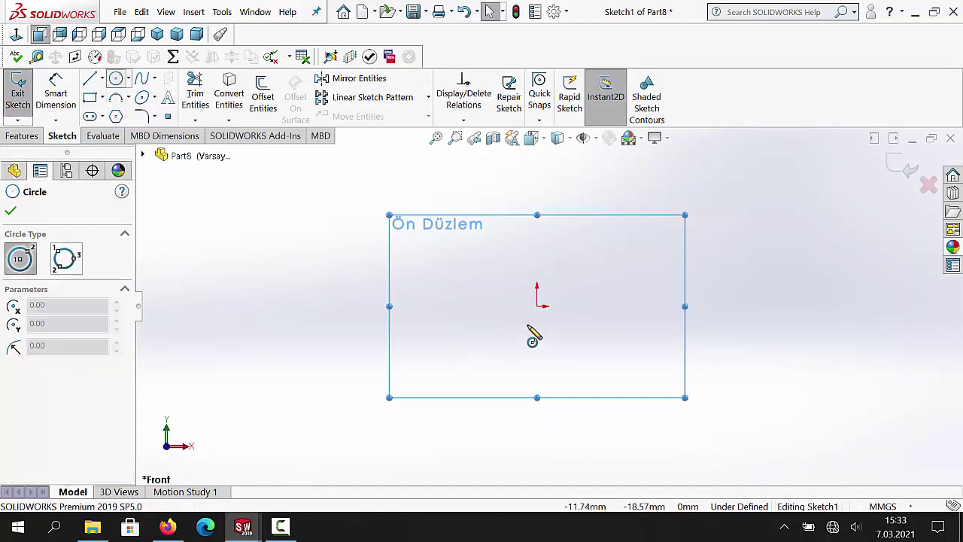
{"action": "left_click_drag", "start_coordinate": [536, 306], "coordinate": [552, 247]}
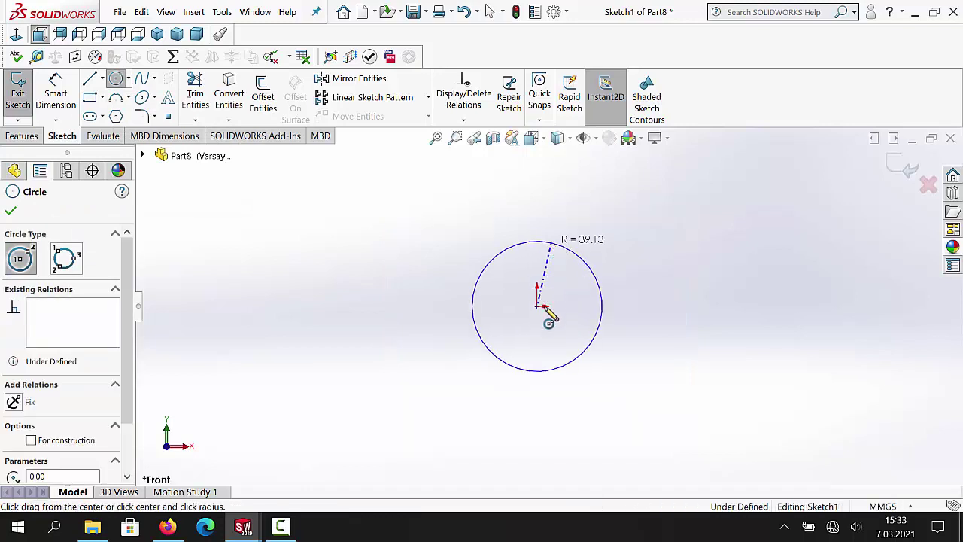
{"action": "left_click_drag", "start_coordinate": [537, 306], "coordinate": [547, 272]}
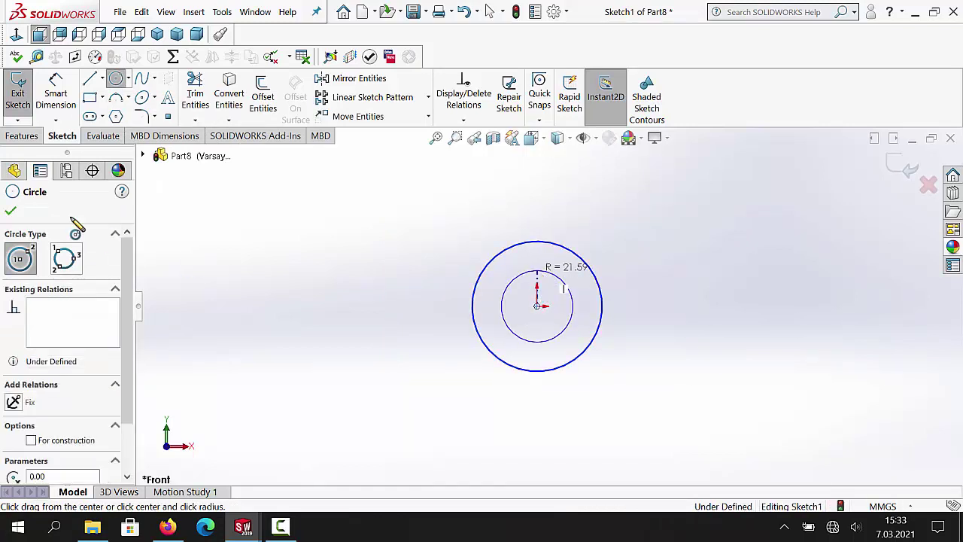
{"action": "left_click", "coordinate": [10, 212]}
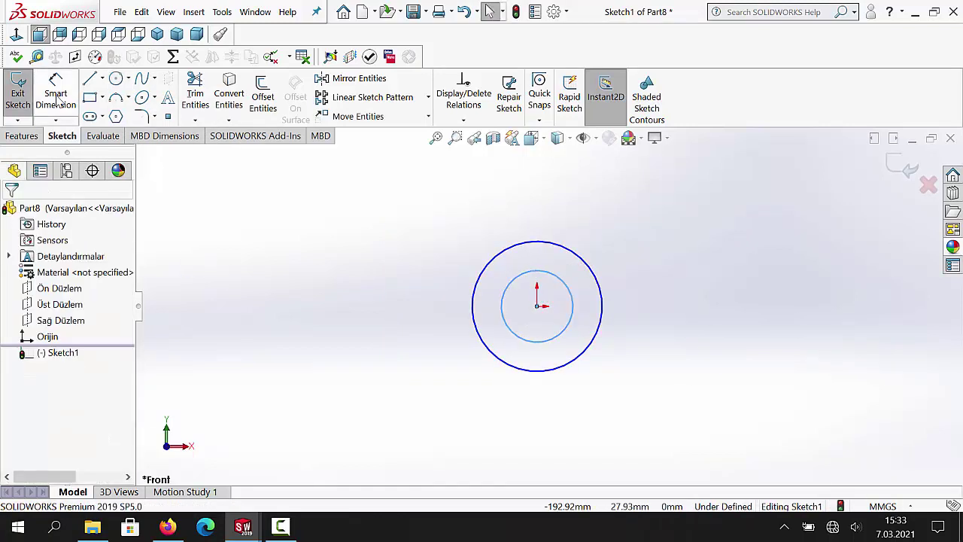
- Dimension the inner circle to 8 mm diameter and the outer circle to 18 mm diameter, and finish the sketch
{"action": "left_click", "coordinate": [57, 100]}
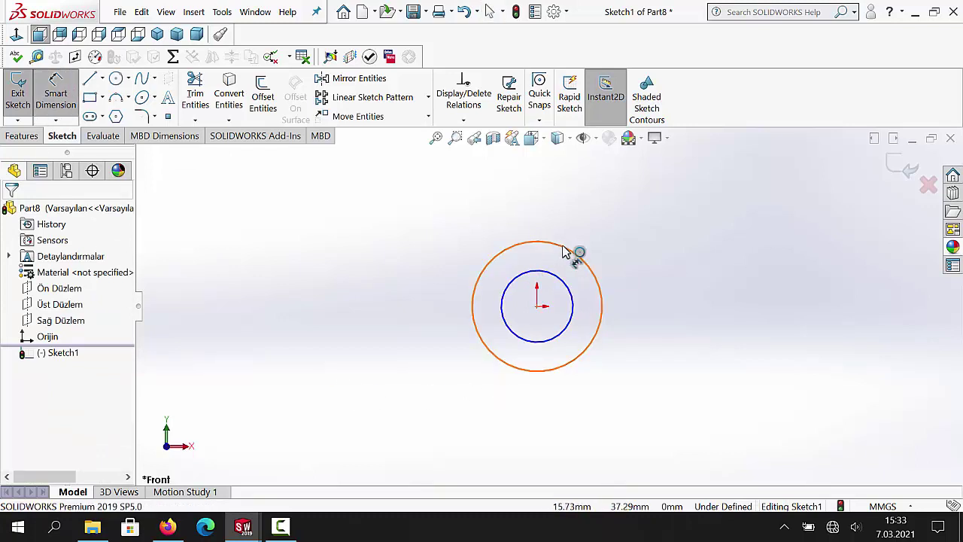
{"action": "left_click", "coordinate": [464, 399]}
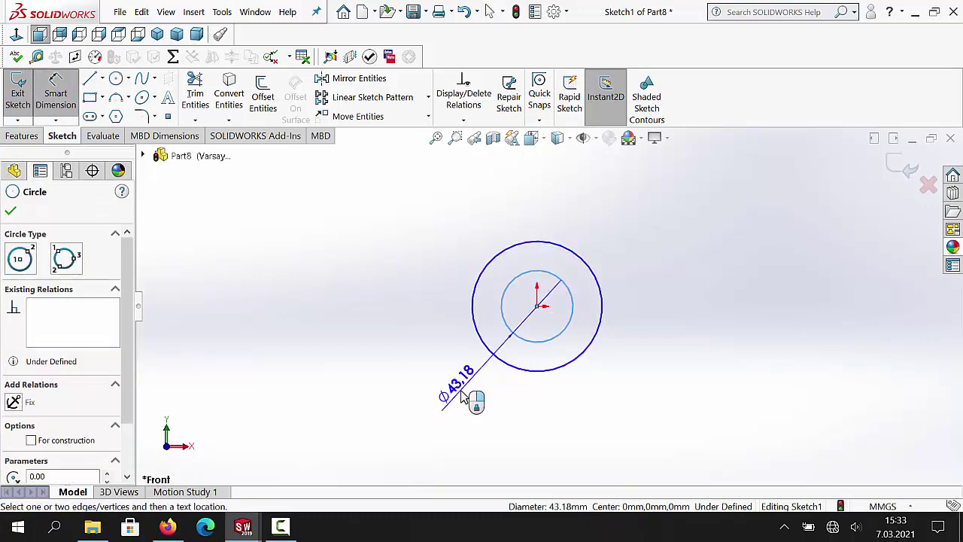
{"action": "left_click", "coordinate": [465, 399]}
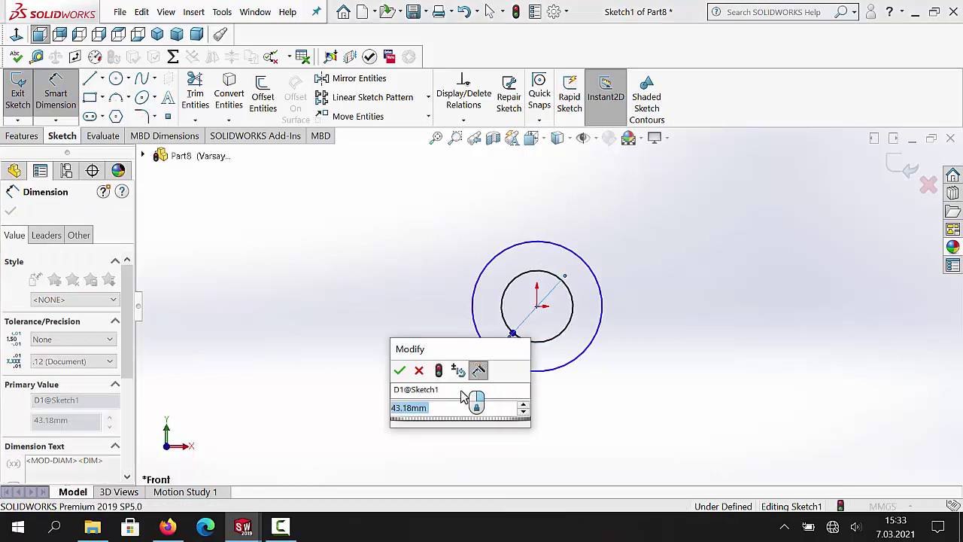
{"action": "type", "text": "8"}
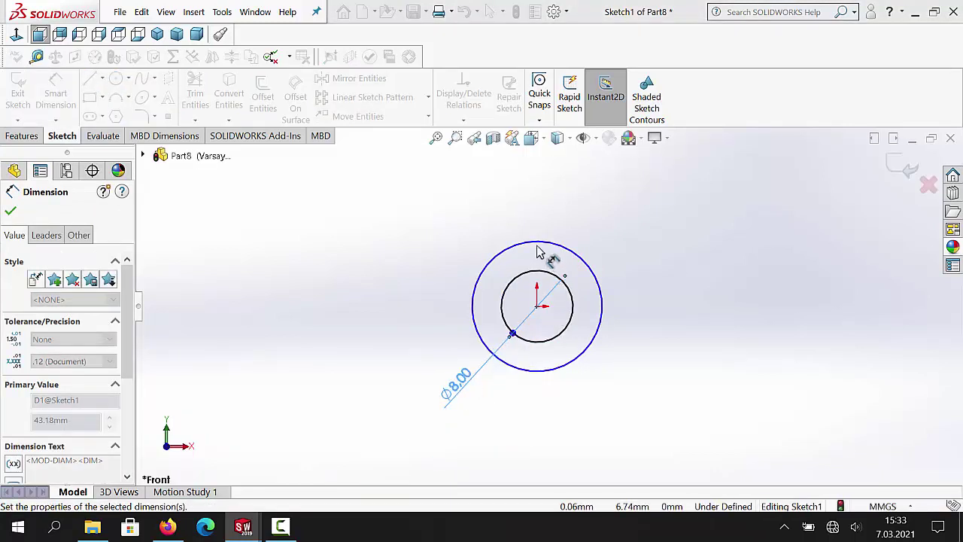
{"action": "left_click", "coordinate": [532, 205]}
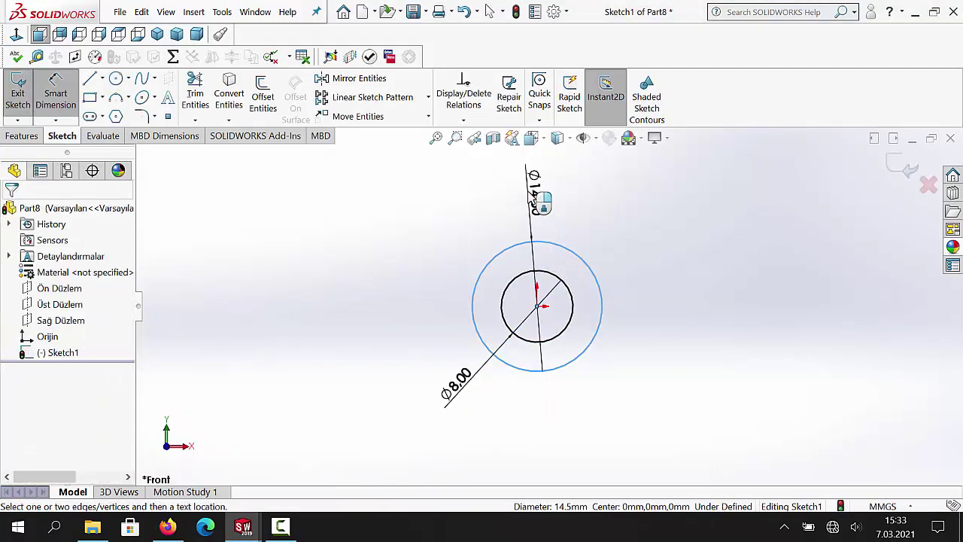
{"action": "left_click", "coordinate": [520, 197]}
{"action": "type", "text": "1"}
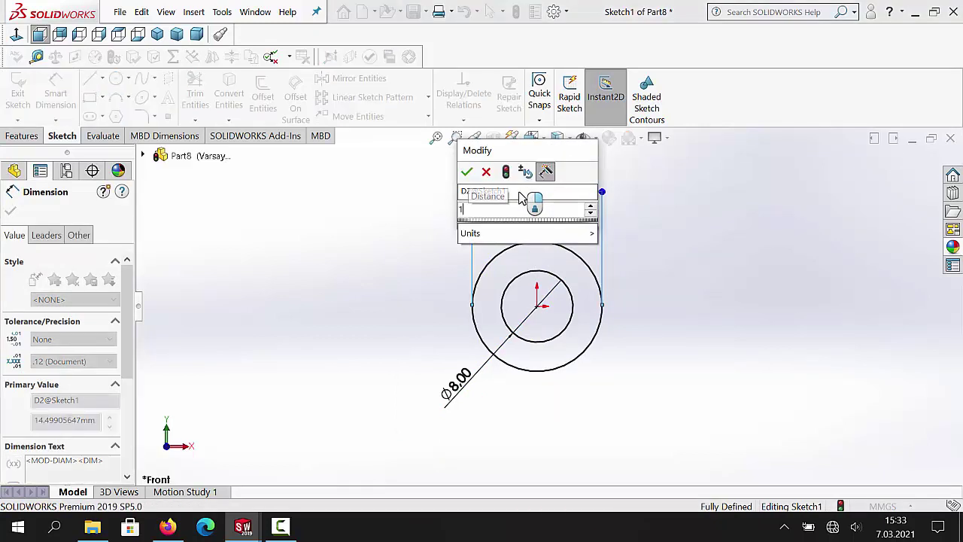
{"action": "type", "text": "8"}
{"action": "key", "text": "Return"}
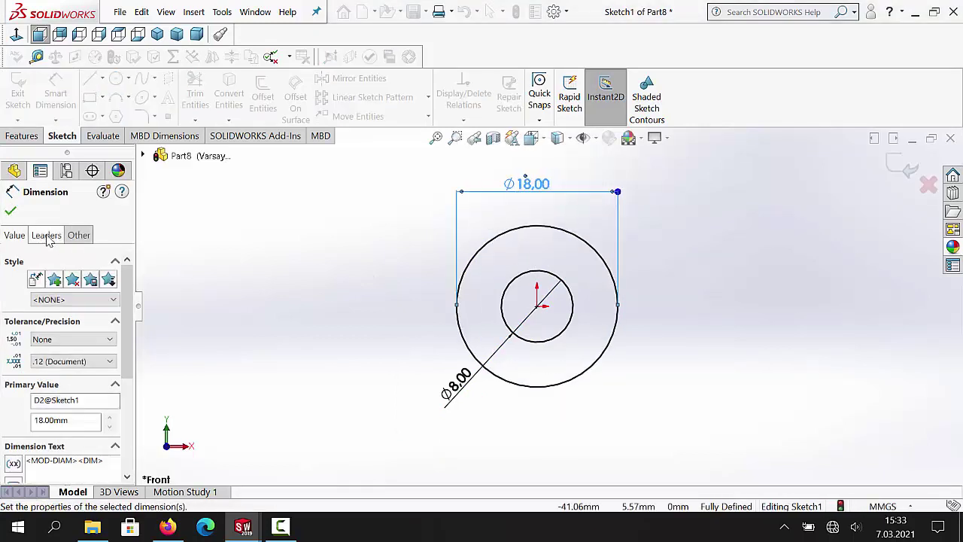
{"action": "left_click", "coordinate": [10, 213]}
{"action": "left_click", "coordinate": [18, 92]}
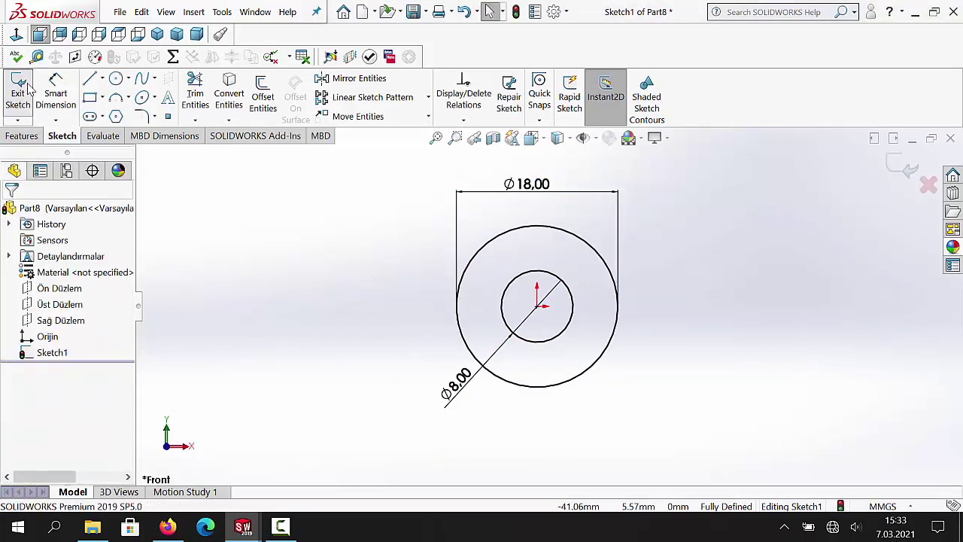
- Extrude the ring sketch 25 mm with the Mid Plane end condition
{"action": "left_click", "coordinate": [30, 137]}
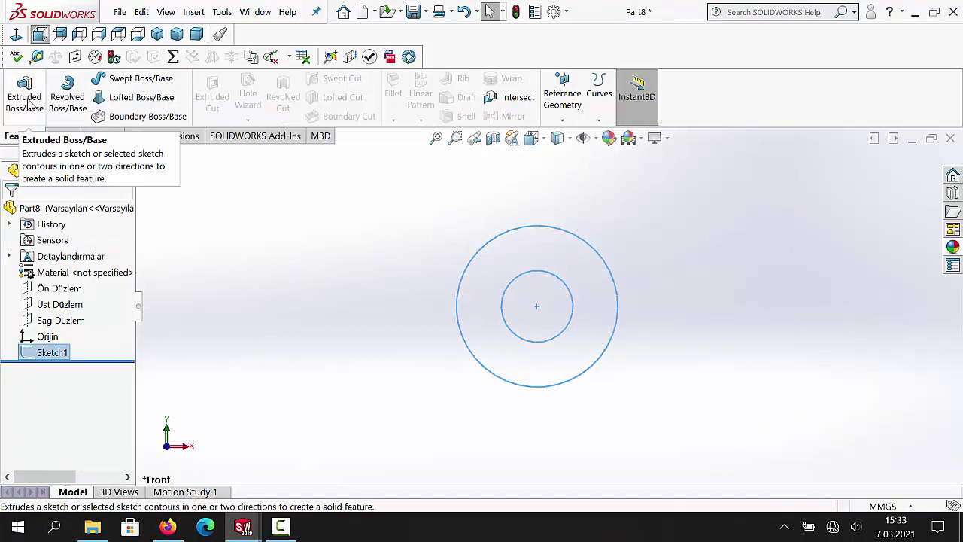
{"action": "left_click", "coordinate": [28, 105]}
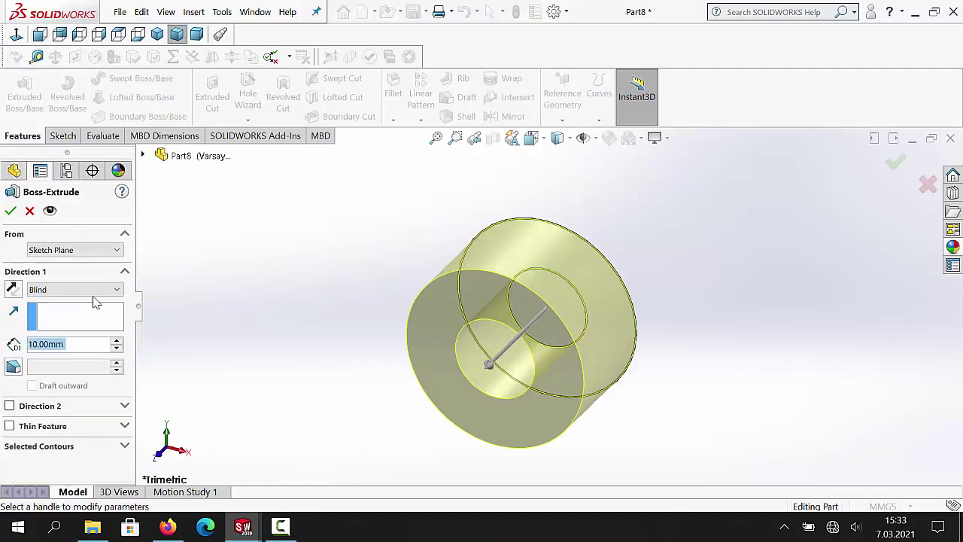
{"action": "left_click", "coordinate": [94, 296]}
{"action": "left_click", "coordinate": [75, 340]}
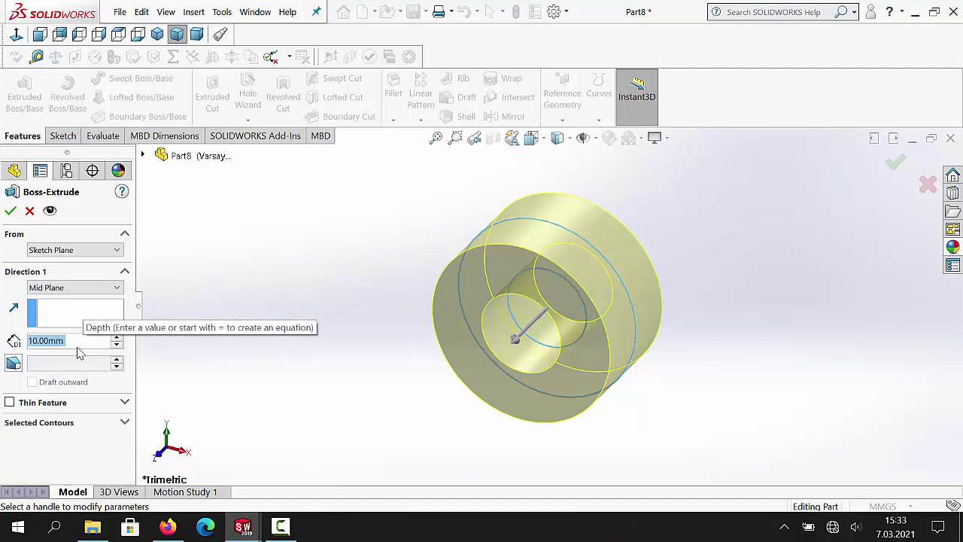
{"action": "type", "text": "25"}
{"action": "key", "text": "Return"}
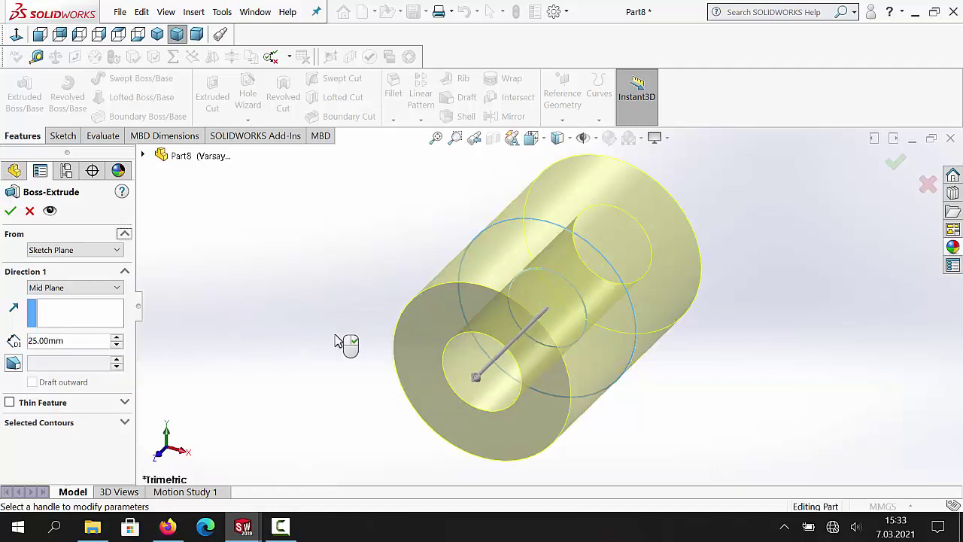
{"action": "left_click", "coordinate": [12, 212]}
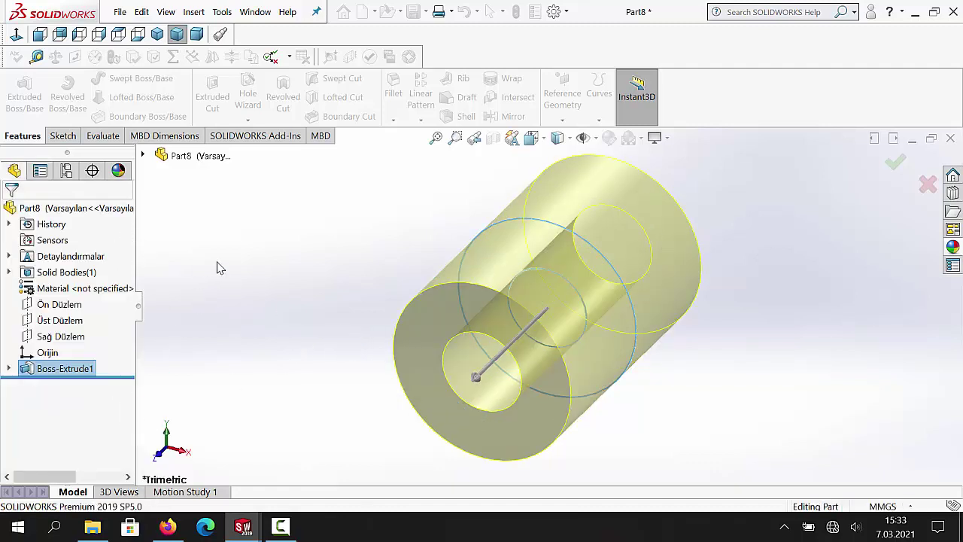
- Sketch a circle with a radius of about 12 mm on the tube's front end face, centred on the origin
{"action": "left_click", "coordinate": [478, 414]}
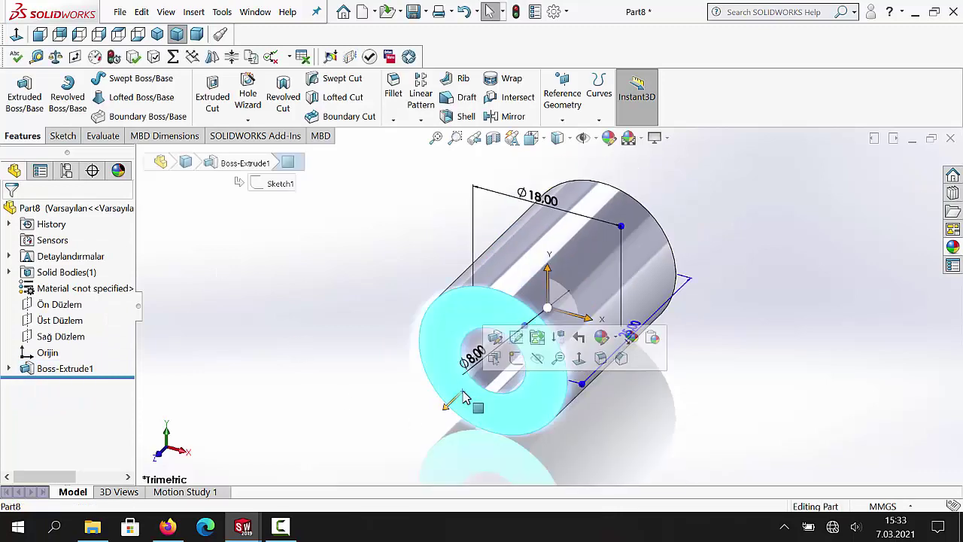
{"action": "left_click", "coordinate": [63, 136]}
{"action": "left_click", "coordinate": [19, 100]}
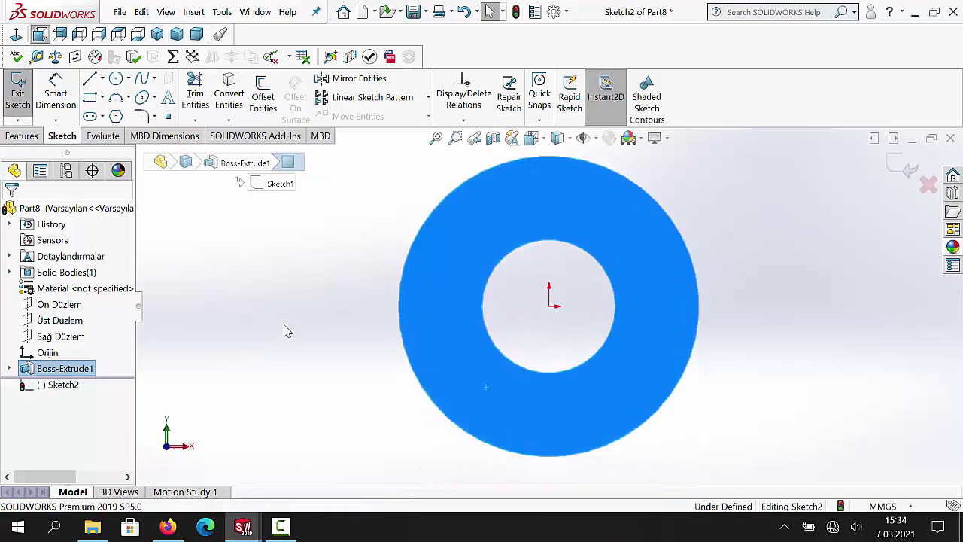
{"action": "left_click", "coordinate": [116, 79]}
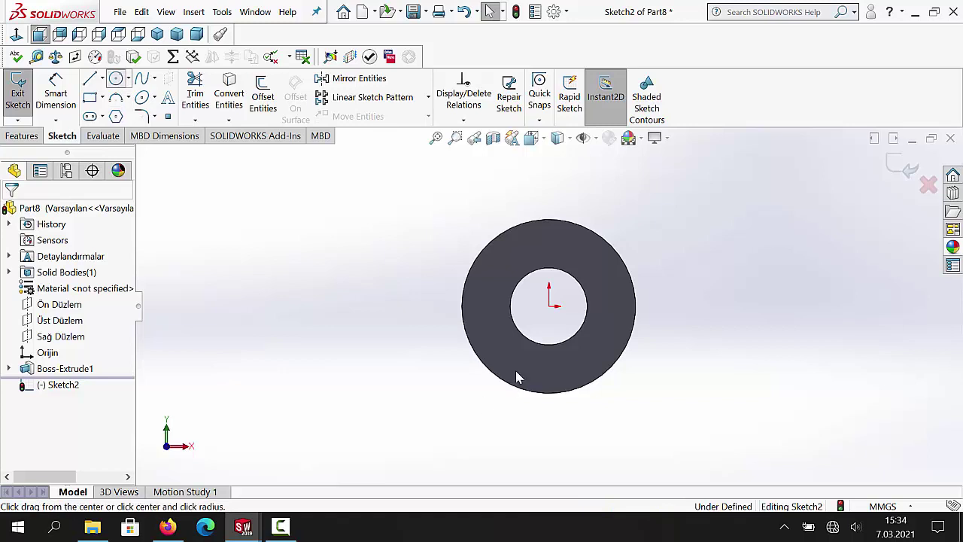
{"action": "left_click", "coordinate": [550, 307]}
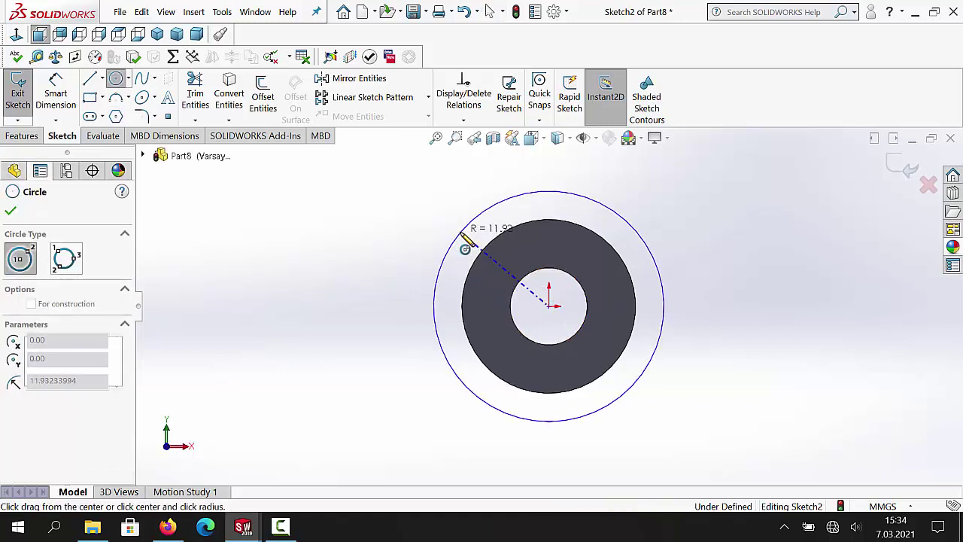
{"action": "left_click", "coordinate": [461, 235]}
{"action": "left_click", "coordinate": [11, 213]}
- Dimension the new circle around the tube to 22 mm diameter
{"action": "left_click", "coordinate": [56, 90]}
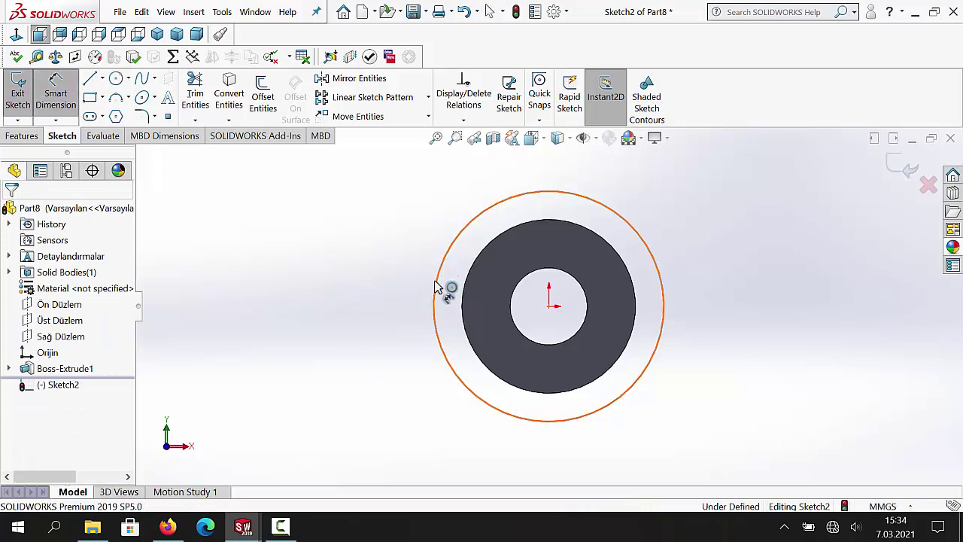
{"action": "left_click", "coordinate": [437, 284]}
{"action": "left_click", "coordinate": [359, 323]}
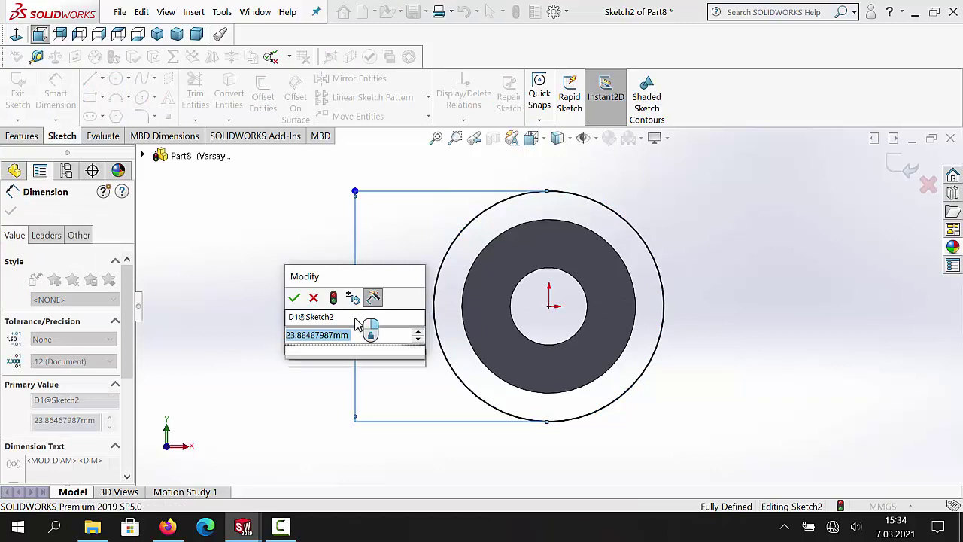
{"action": "type", "text": "22"}
{"action": "key", "text": "Return"}
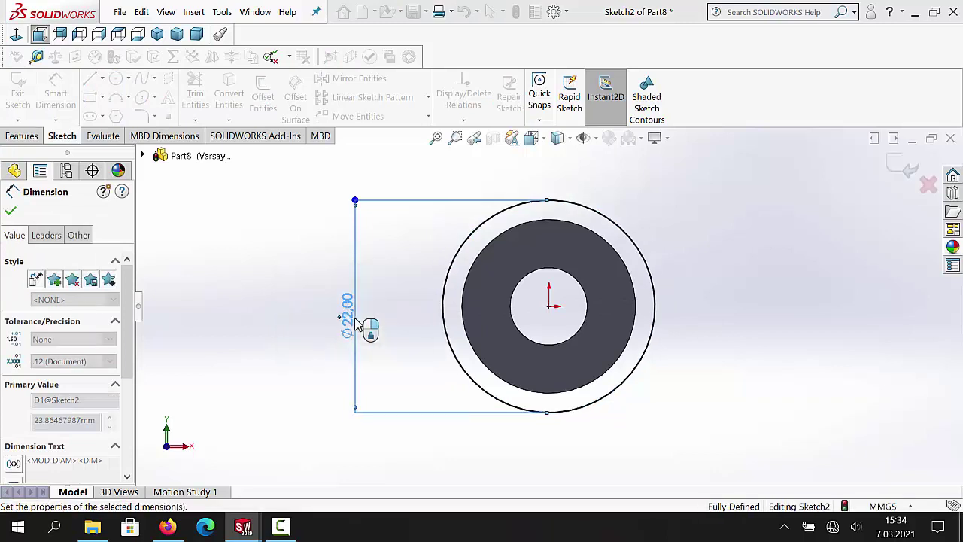
{"action": "left_click", "coordinate": [10, 211]}
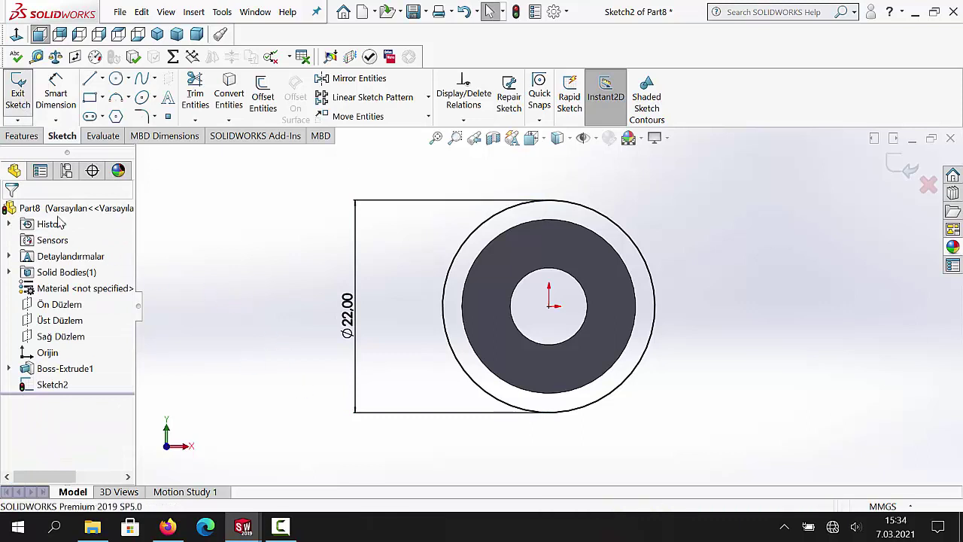
- Finish the circle sketch and create a clockwise helix from it, with reversed direction, 5 mm constant pitch, 5 revolutions and 135° start angle
{"action": "left_click", "coordinate": [18, 94]}
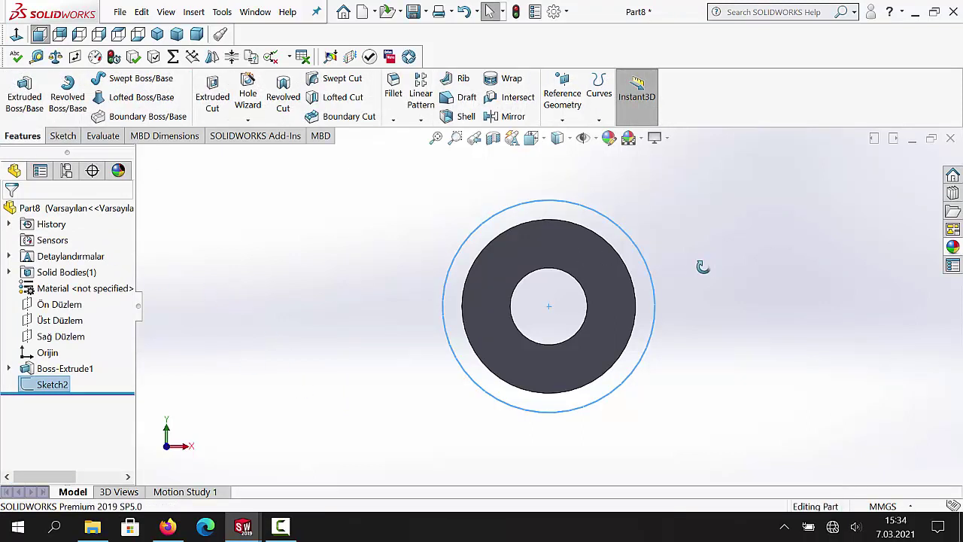
{"action": "key", "text": "ctrl+7"}
{"action": "left_click", "coordinate": [562, 122]}
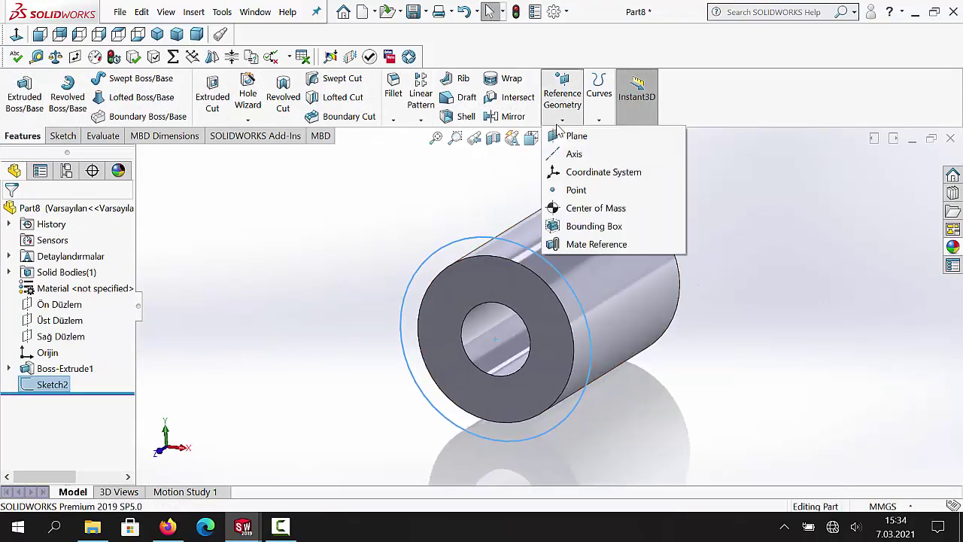
{"action": "left_click", "coordinate": [599, 121]}
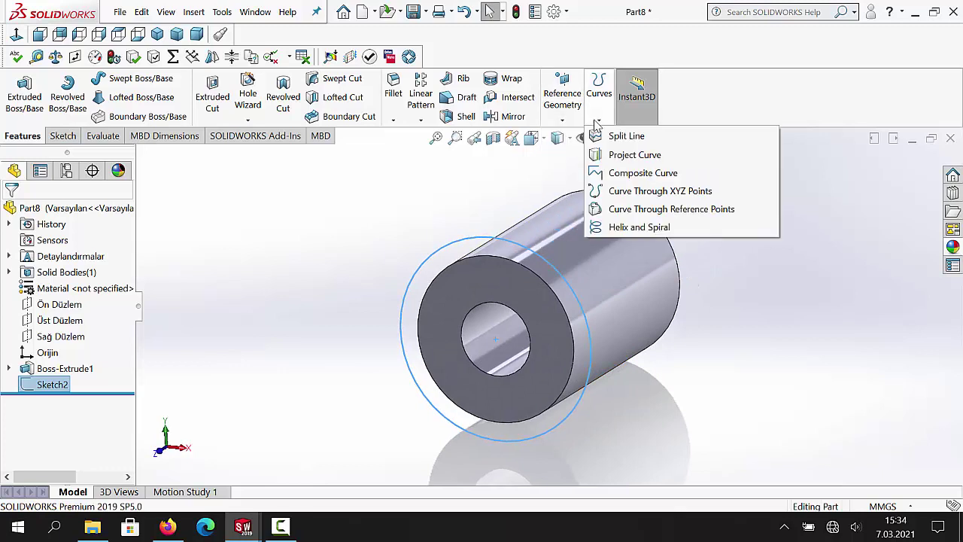
{"action": "left_click", "coordinate": [638, 227]}
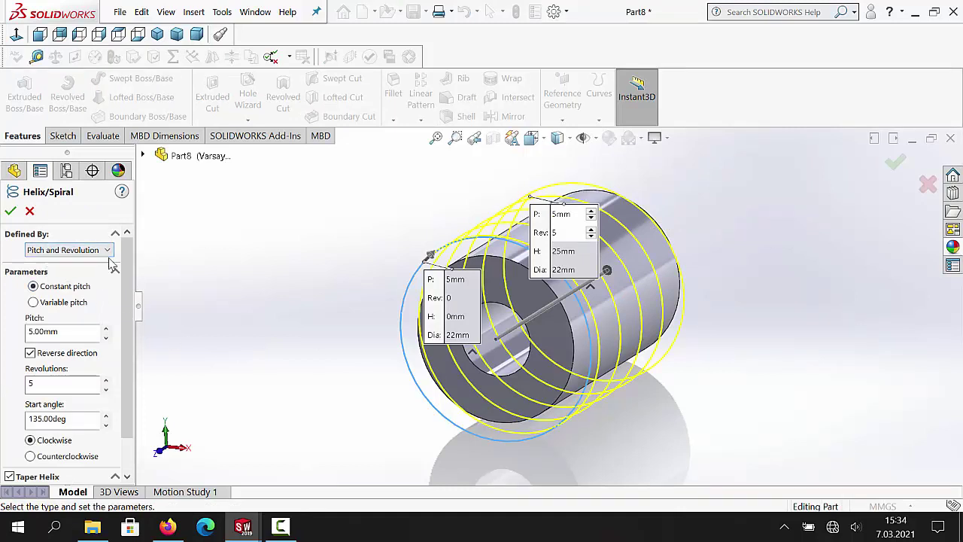
{"action": "left_click_drag", "start_coordinate": [67, 332], "coordinate": [2, 332]}
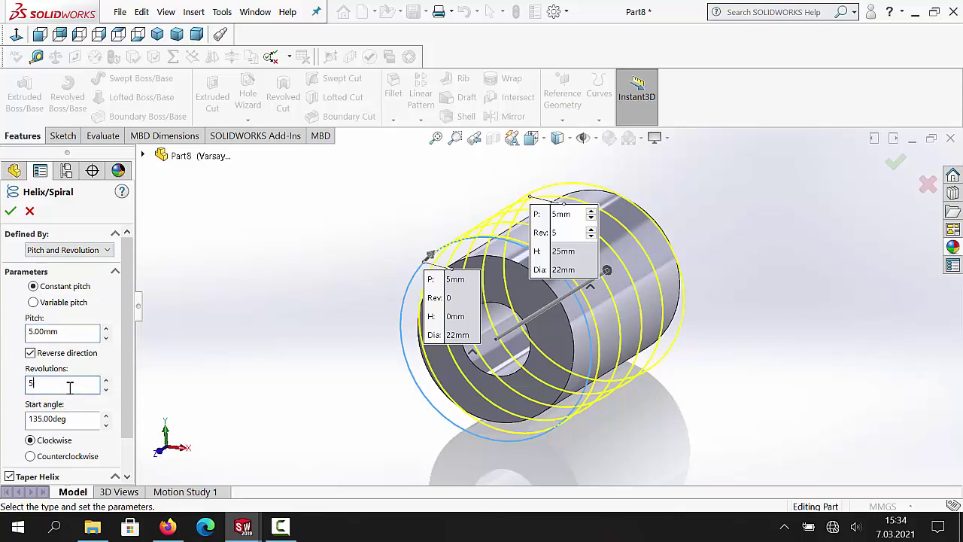
{"action": "left_click", "coordinate": [84, 420]}
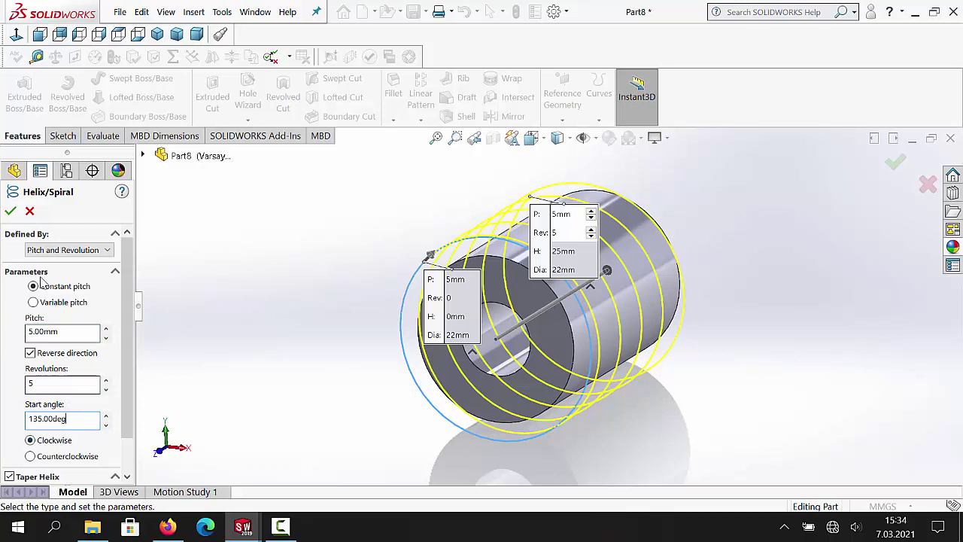
{"action": "left_click", "coordinate": [10, 212]}
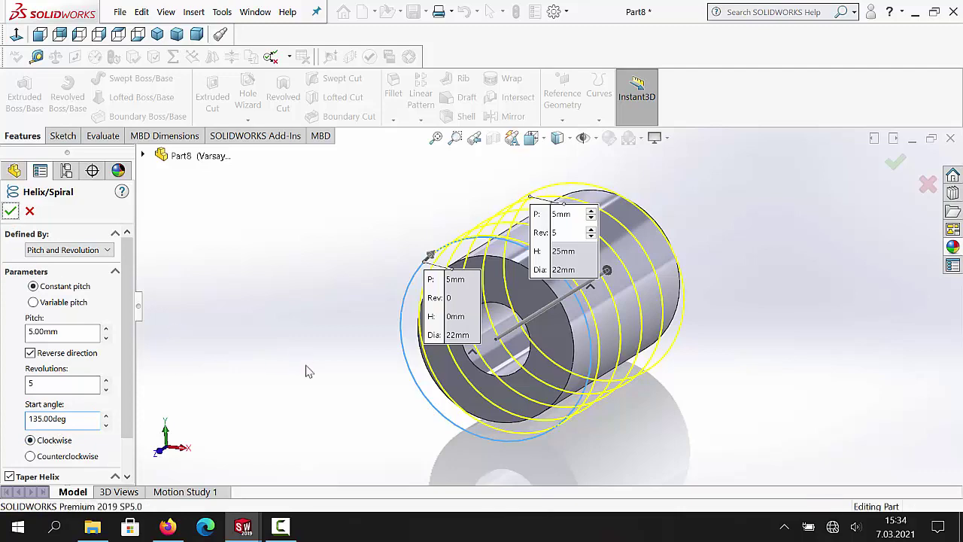
{"action": "left_click", "coordinate": [359, 359]}
{"action": "middle_click_drag", "start_coordinate": [372, 342], "coordinate": [351, 397]}
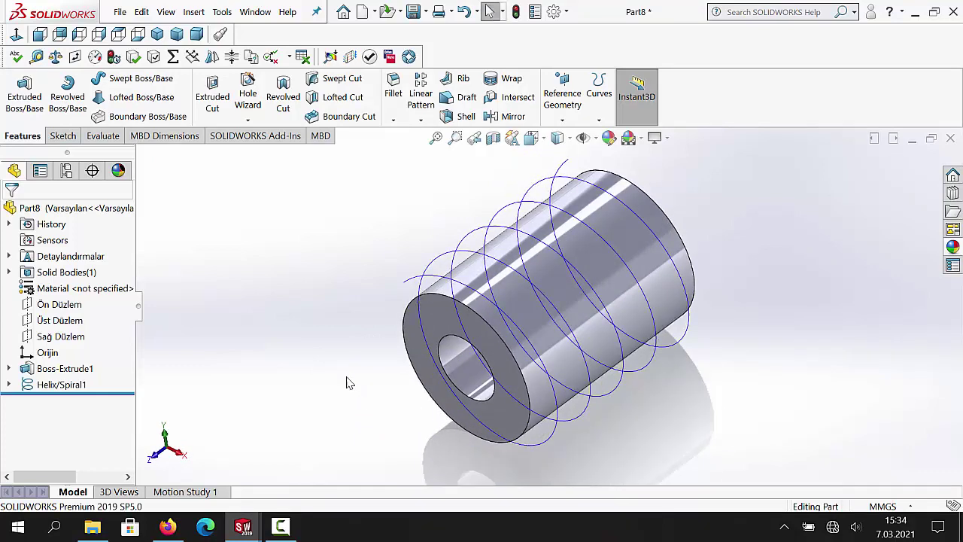
- Create a reference plane perpendicular to the helix and coincident with its endpoint at the tube's rear end
{"action": "middle_click_drag", "start_coordinate": [713, 216], "coordinate": [602, 190]}
{"action": "scroll", "coordinate": [603, 190], "scroll_direction": "down", "scroll_amount": 3}
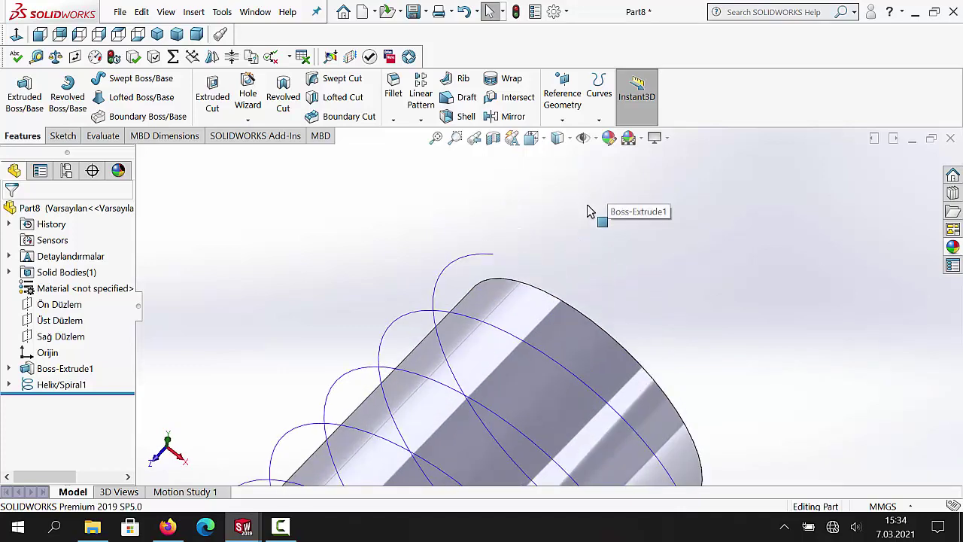
{"action": "left_click", "coordinate": [562, 122]}
{"action": "left_click", "coordinate": [572, 136]}
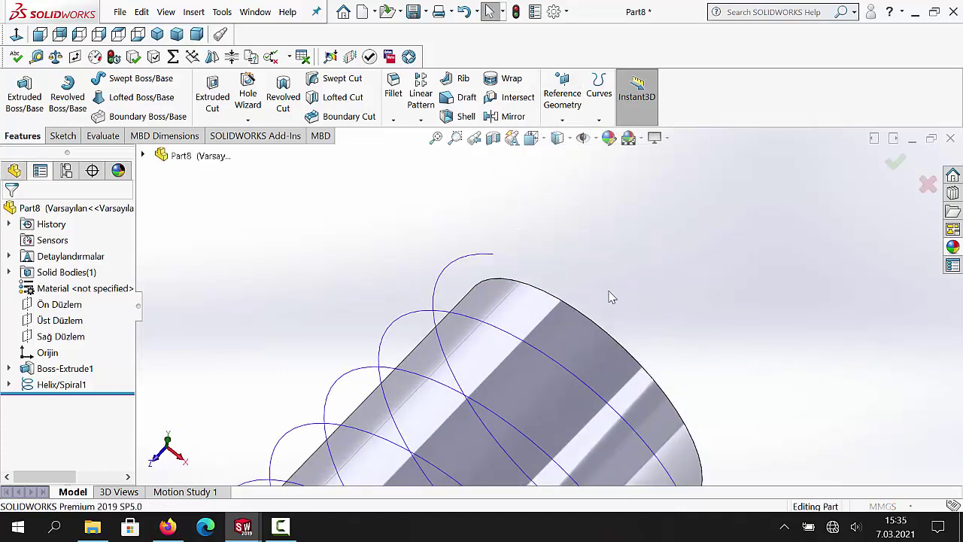
{"action": "left_click", "coordinate": [475, 324]}
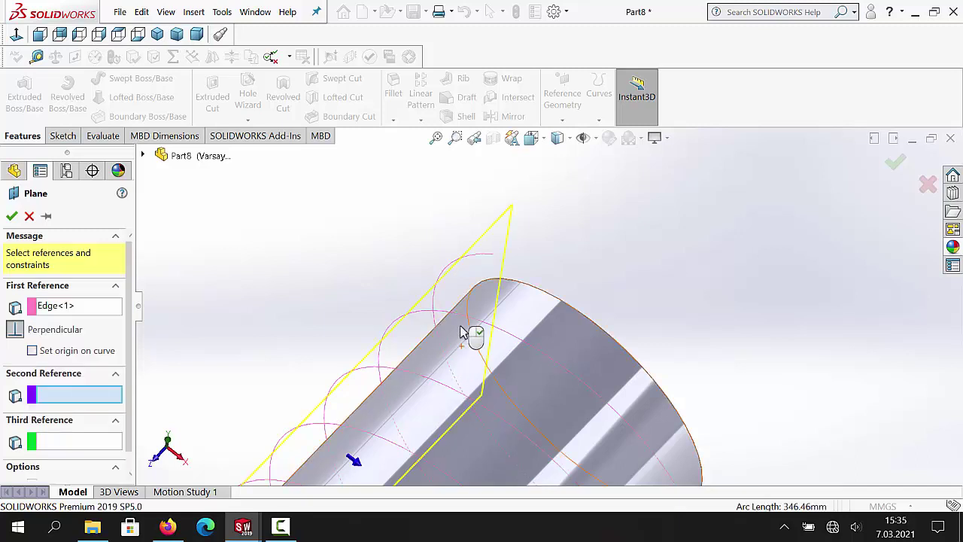
{"action": "left_click", "coordinate": [494, 258]}
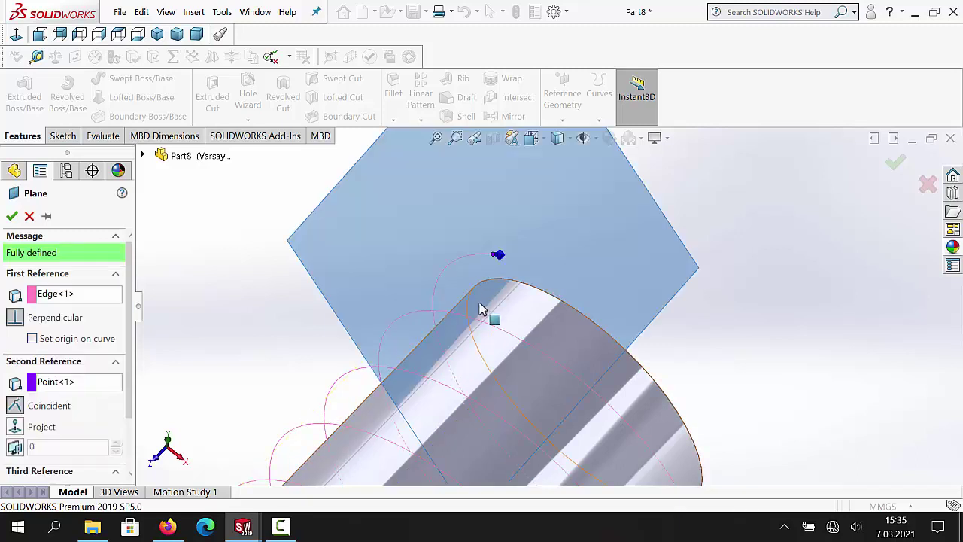
{"action": "left_click", "coordinate": [11, 216]}
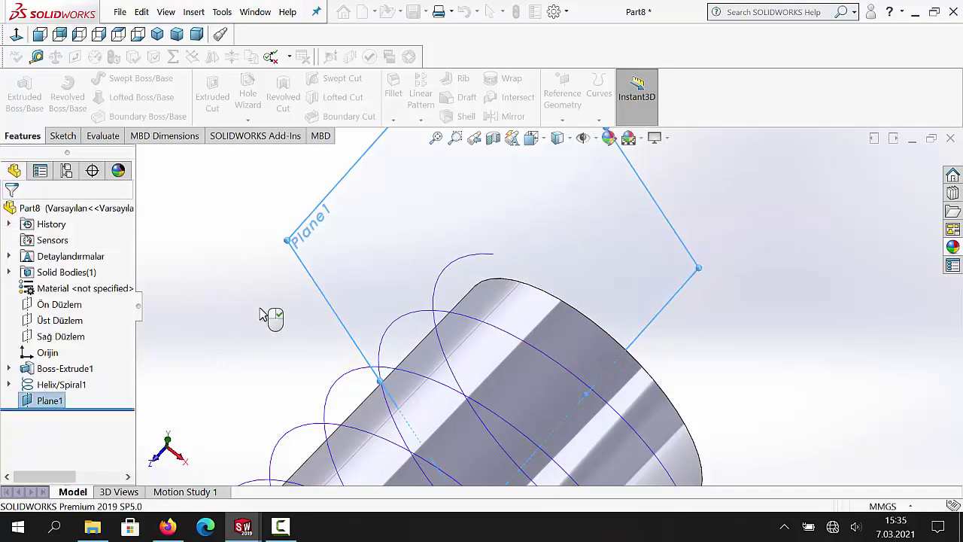
- Sketch a corner rectangle about 4.8 by 2.6 mm on the new plane, across the tube's upper edge near the helix endpoint
{"action": "middle_click_drag", "start_coordinate": [269, 316], "coordinate": [672, 386]}
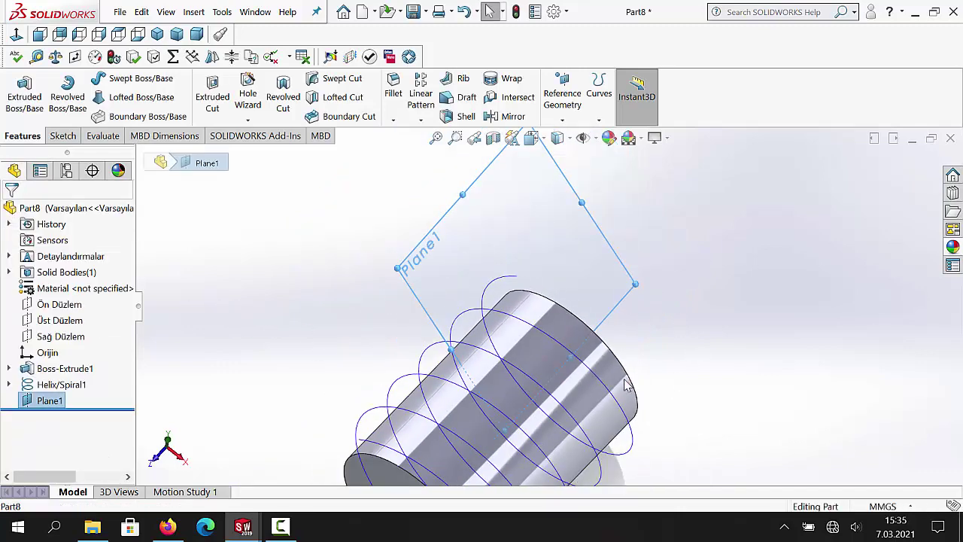
{"action": "left_click", "coordinate": [63, 136]}
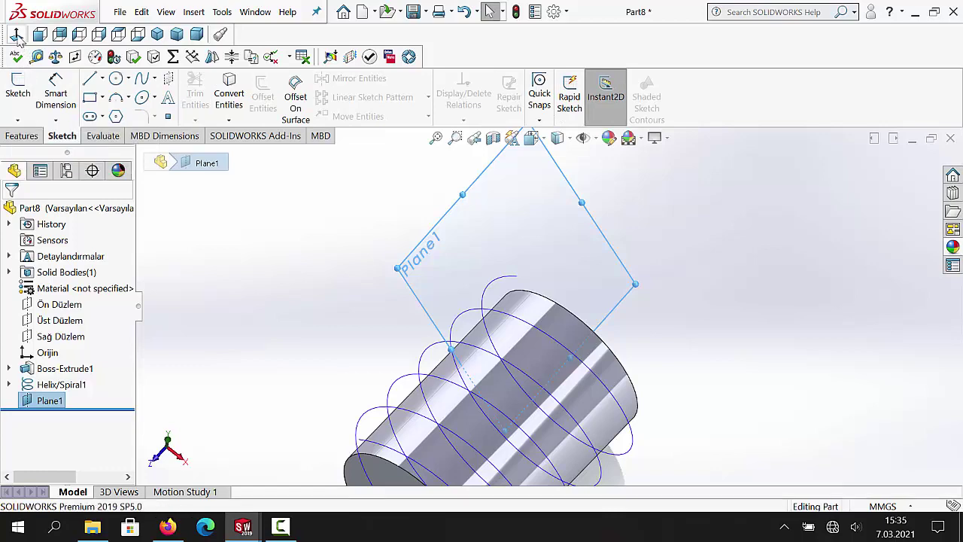
{"action": "left_click", "coordinate": [12, 94]}
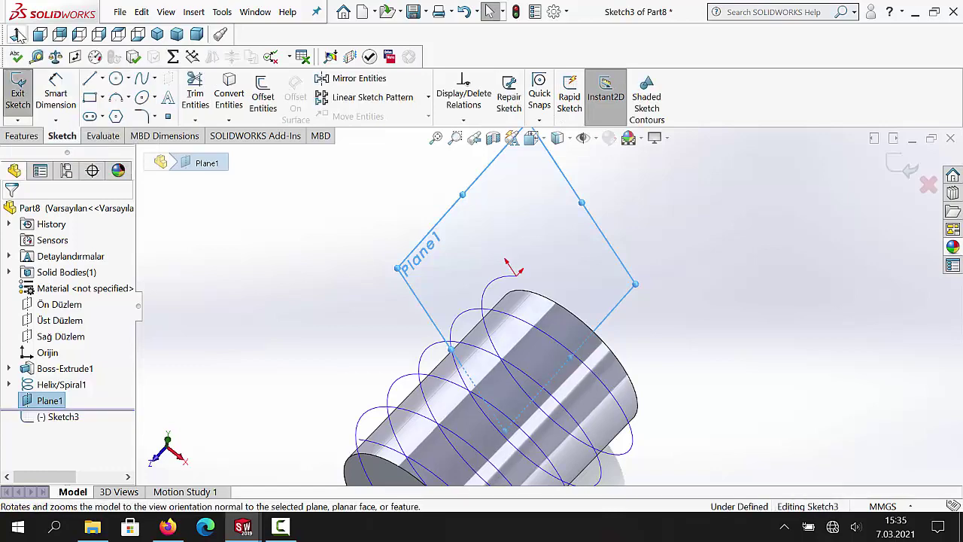
{"action": "left_click", "coordinate": [16, 35]}
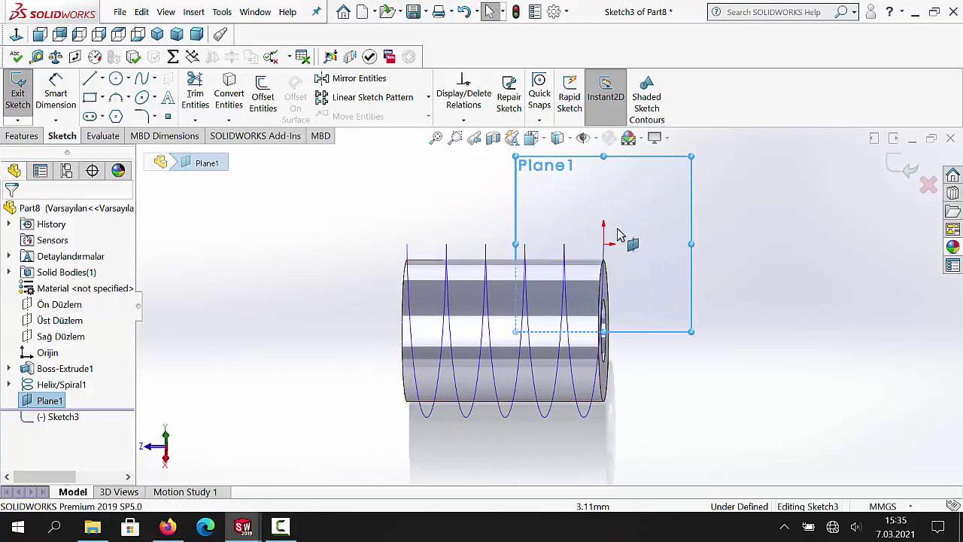
{"action": "scroll", "coordinate": [618, 235], "scroll_direction": "up", "scroll_amount": 3}
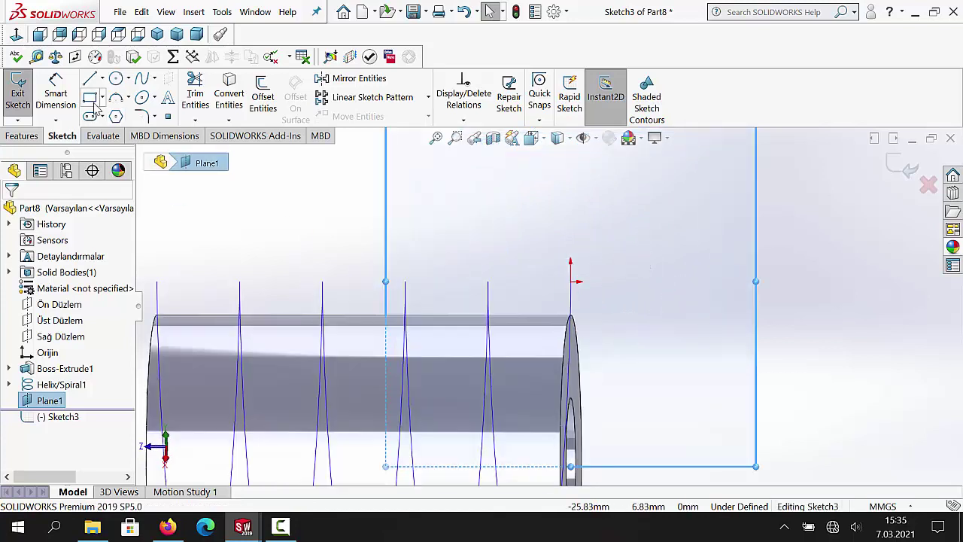
{"action": "key", "text": "r"}
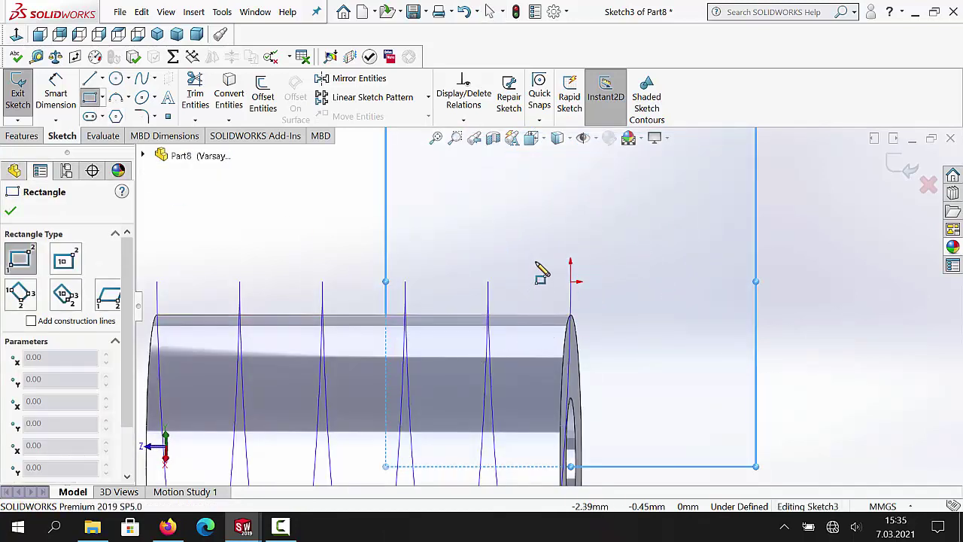
{"action": "left_click", "coordinate": [532, 294]}
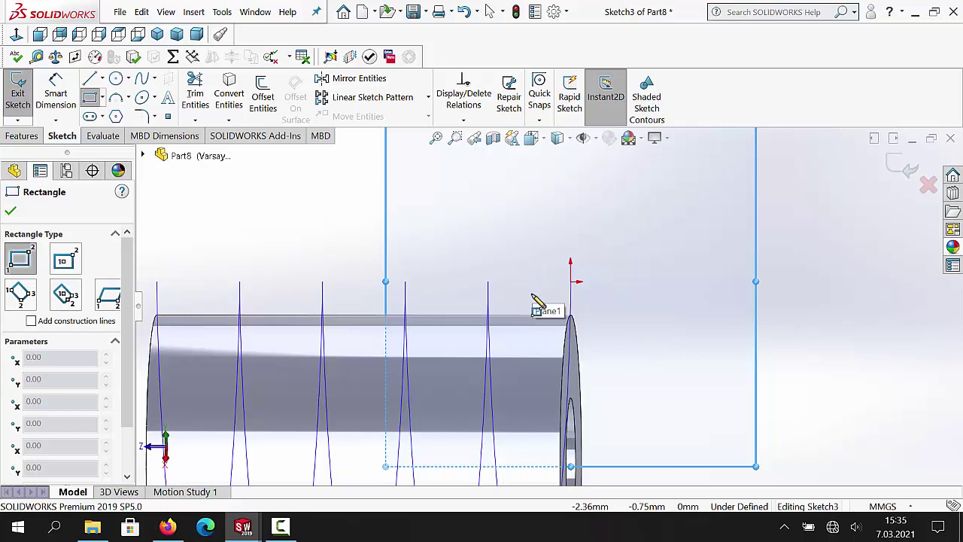
{"action": "left_click", "coordinate": [611, 336]}
{"action": "left_click", "coordinate": [11, 211]}
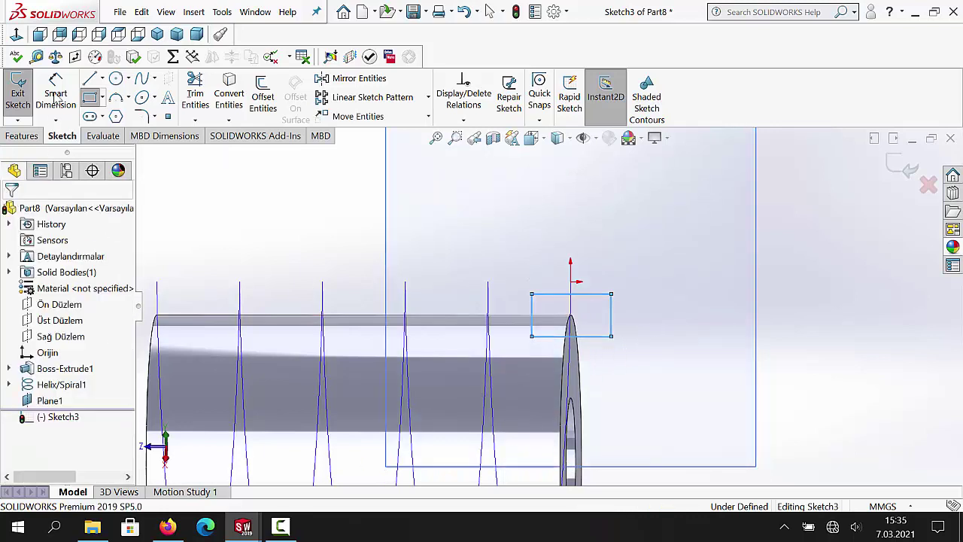
- Dimension the rectangle to 3 mm high and 3 mm wide
{"action": "left_click", "coordinate": [611, 324]}
{"action": "left_click", "coordinate": [652, 338]}
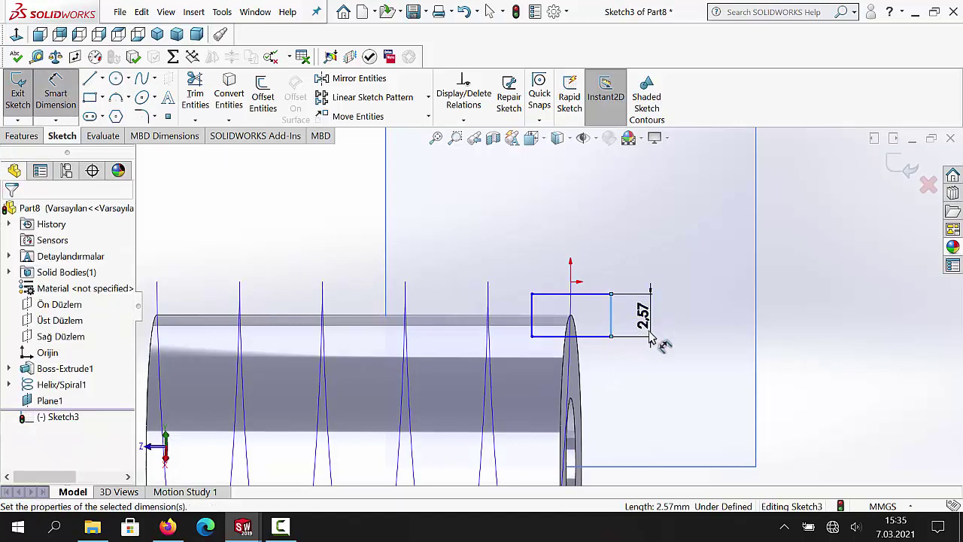
{"action": "type", "text": "39362mm"}
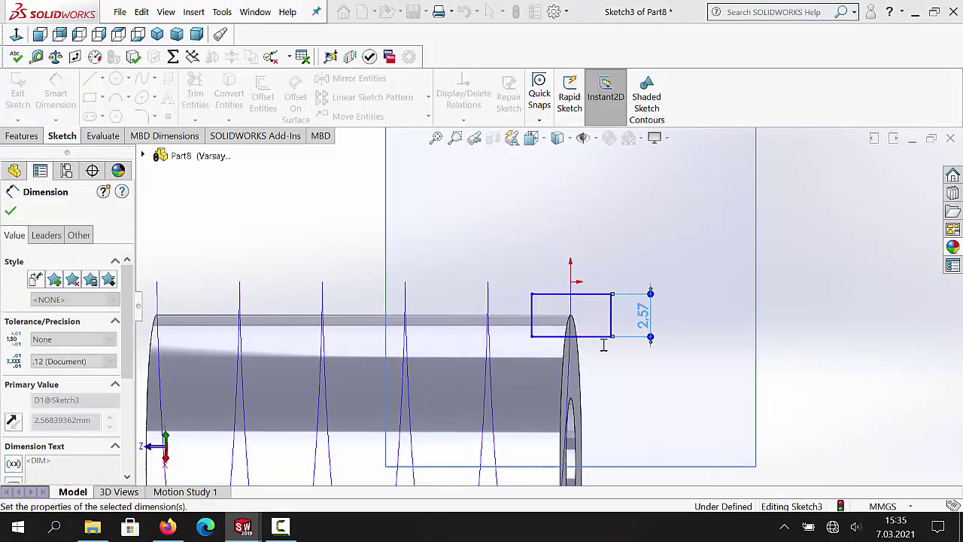
{"action": "key", "text": "Return"}
{"action": "left_click", "coordinate": [598, 288]}
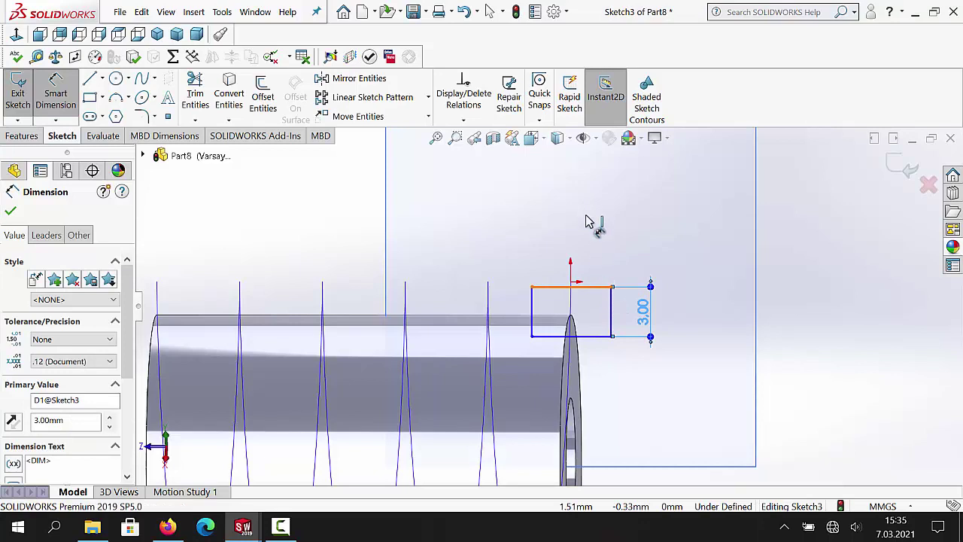
{"action": "left_click", "coordinate": [586, 204]}
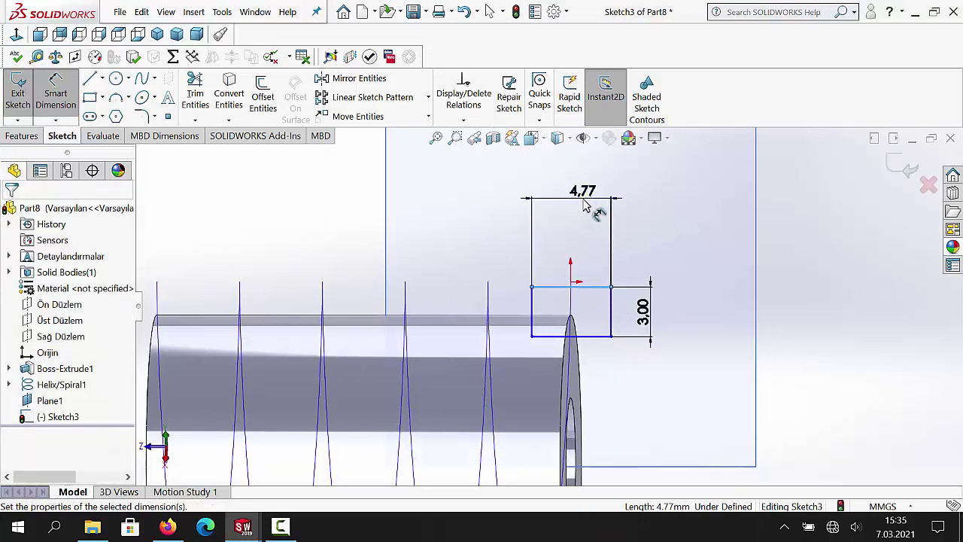
{"action": "key", "text": "Escape"}
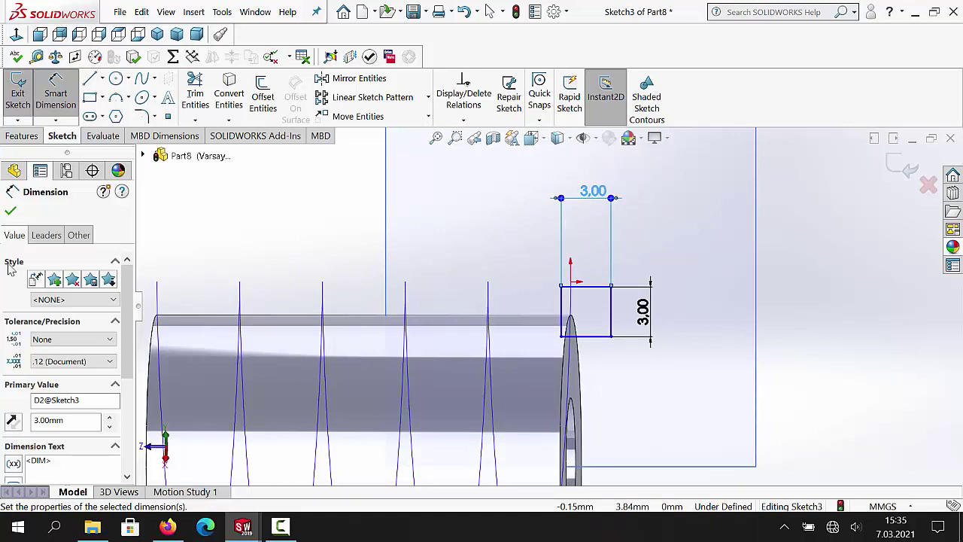
{"action": "left_click", "coordinate": [11, 211]}
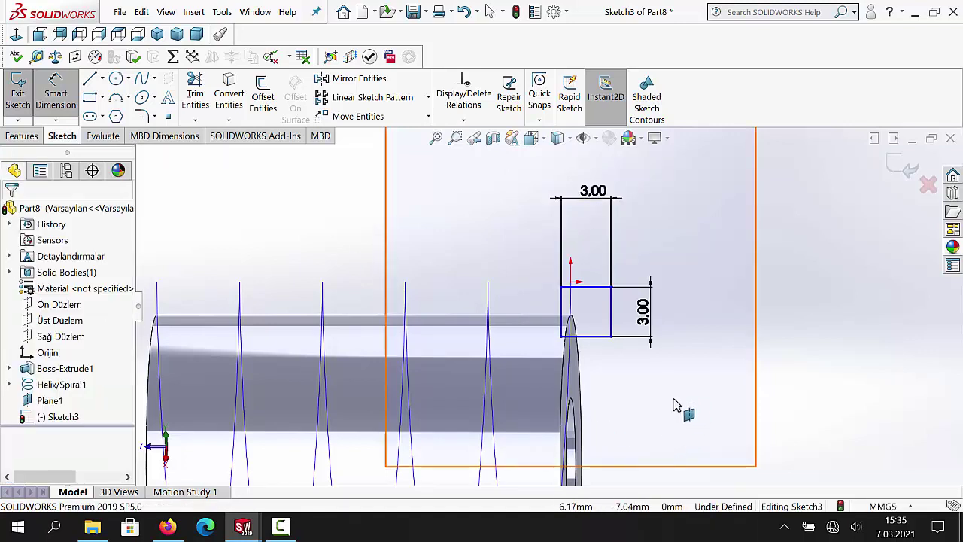
{"action": "key", "text": "Escape"}
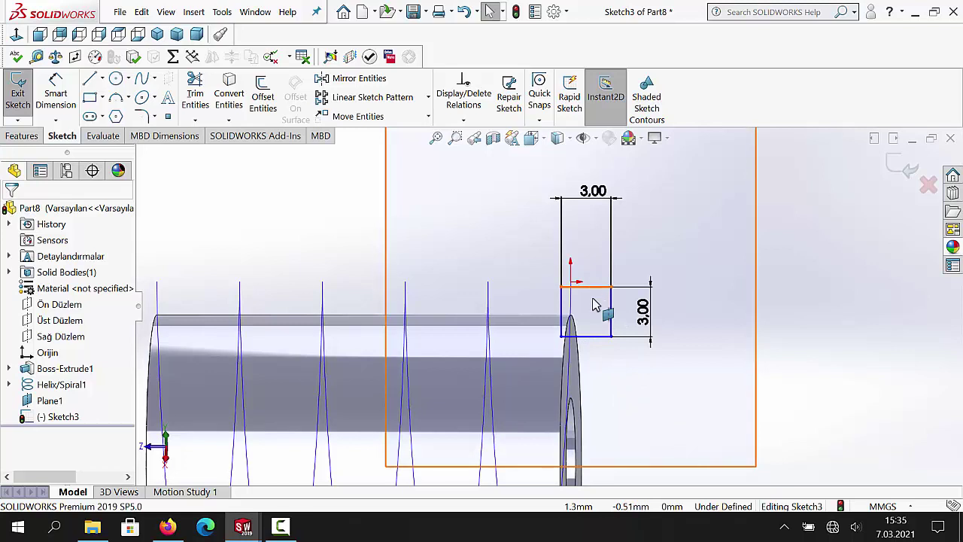
- Add a Midpoint relation between the square's lower side and the tube's upper silhouette vertex, and finish the sketch
{"action": "left_click", "coordinate": [614, 364]}
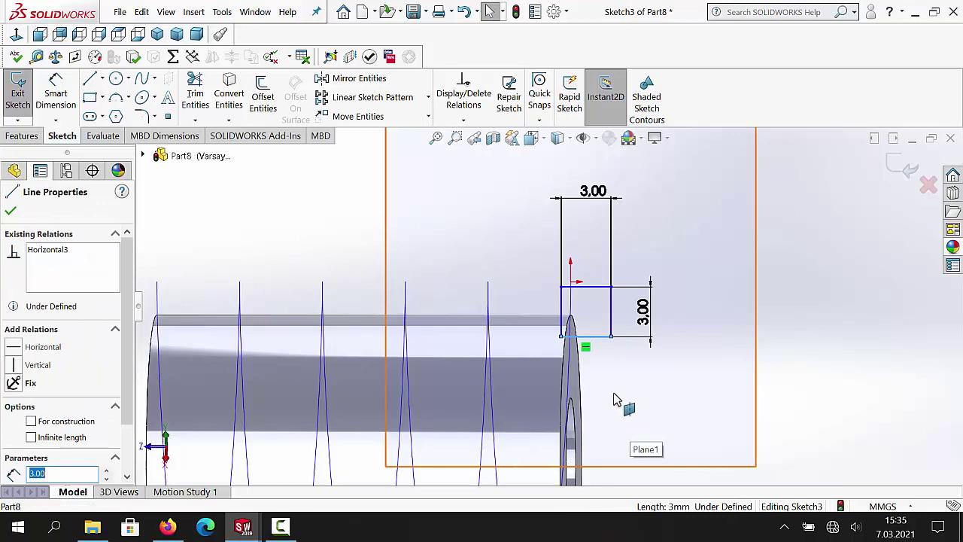
{"action": "left_click", "coordinate": [572, 322], "text": "ctrl"}
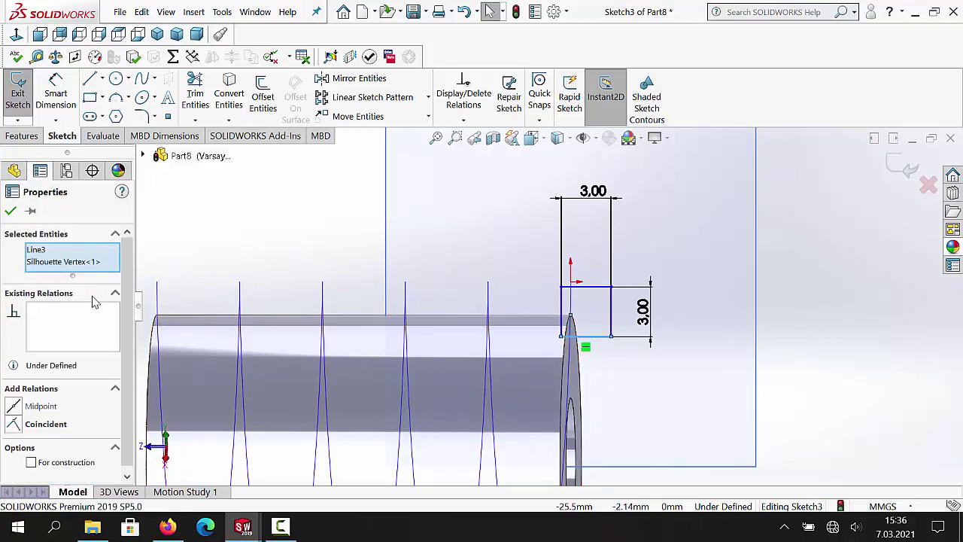
{"action": "left_click", "coordinate": [20, 411]}
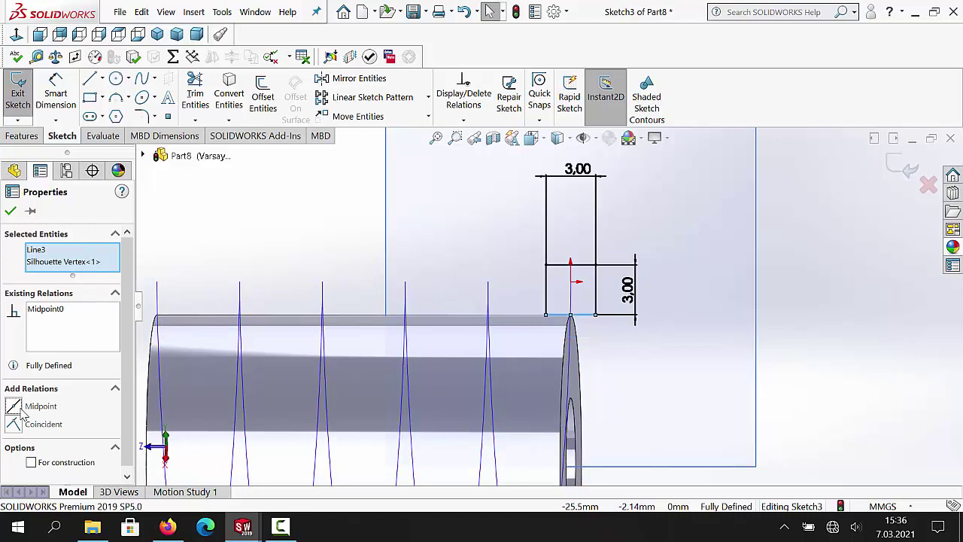
{"action": "left_click", "coordinate": [10, 214]}
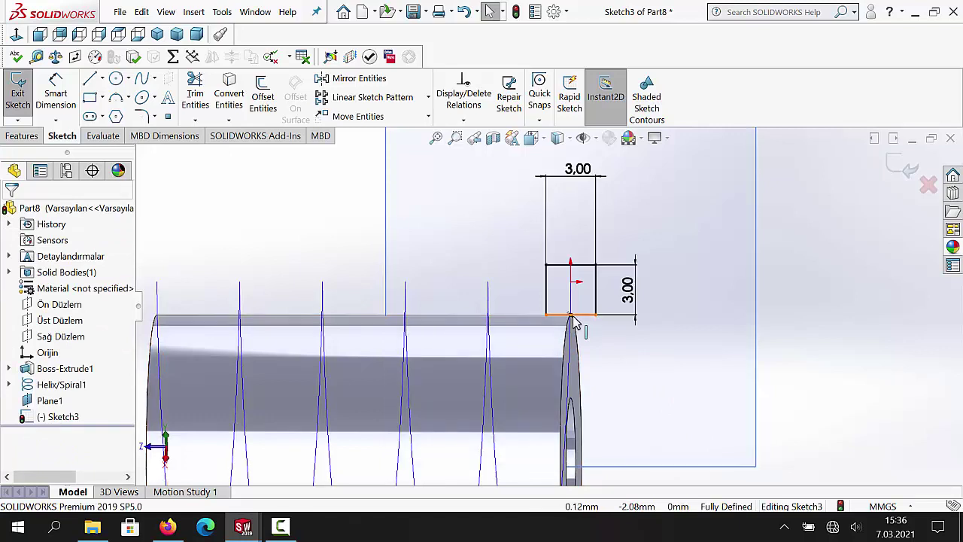
{"action": "left_click", "coordinate": [18, 94]}
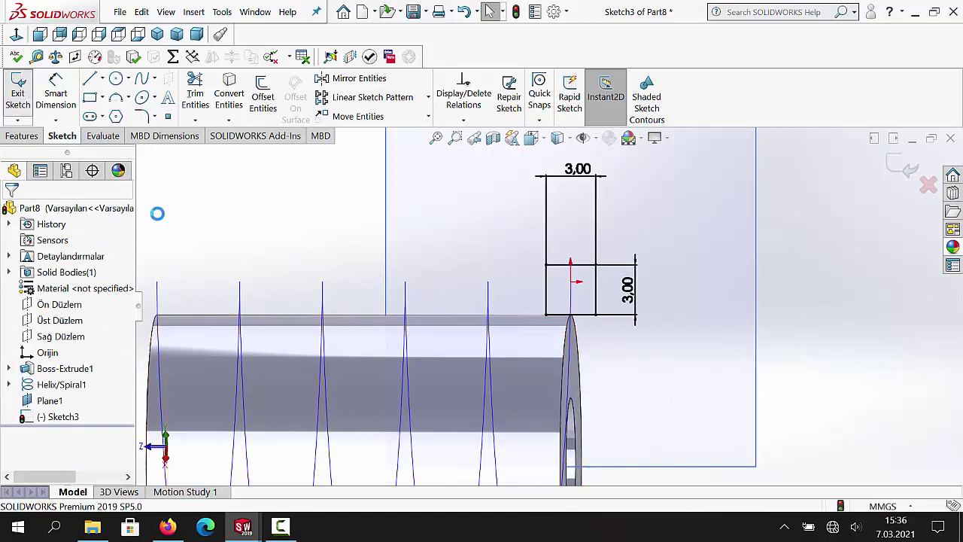
{"action": "left_click", "coordinate": [27, 137]}
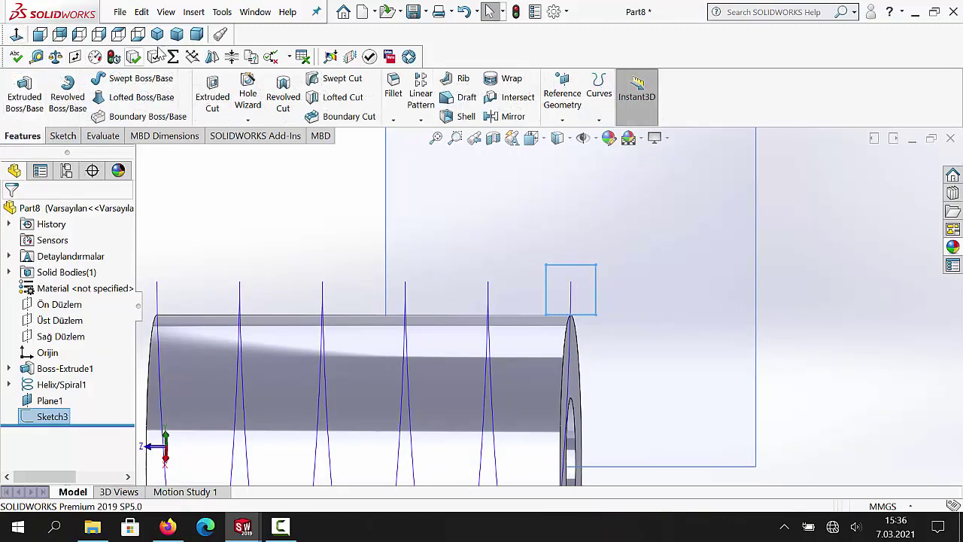
{"action": "left_click", "coordinate": [162, 33]}
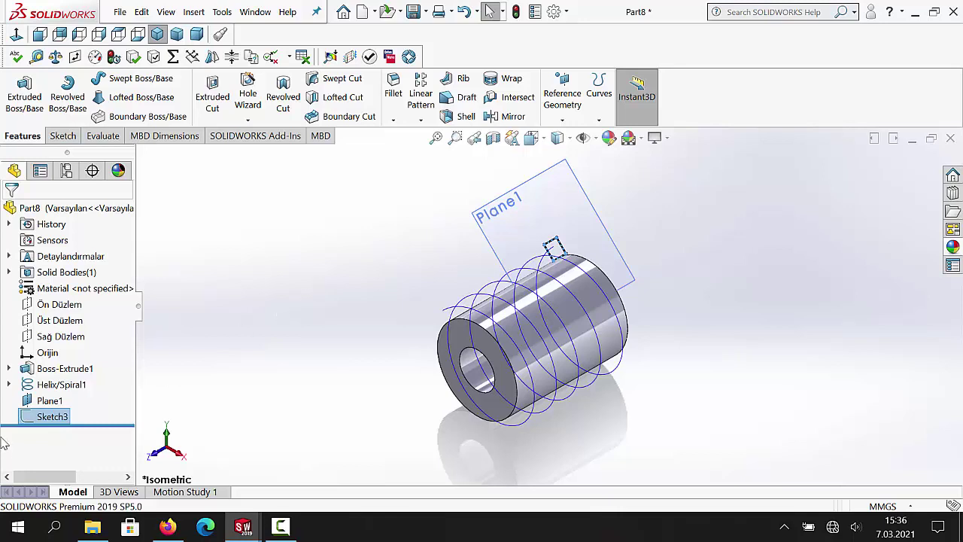
- Hide the reference plane and sweep the 3 mm square profile along the helix to form a solid thread
{"action": "right_click", "coordinate": [53, 404]}
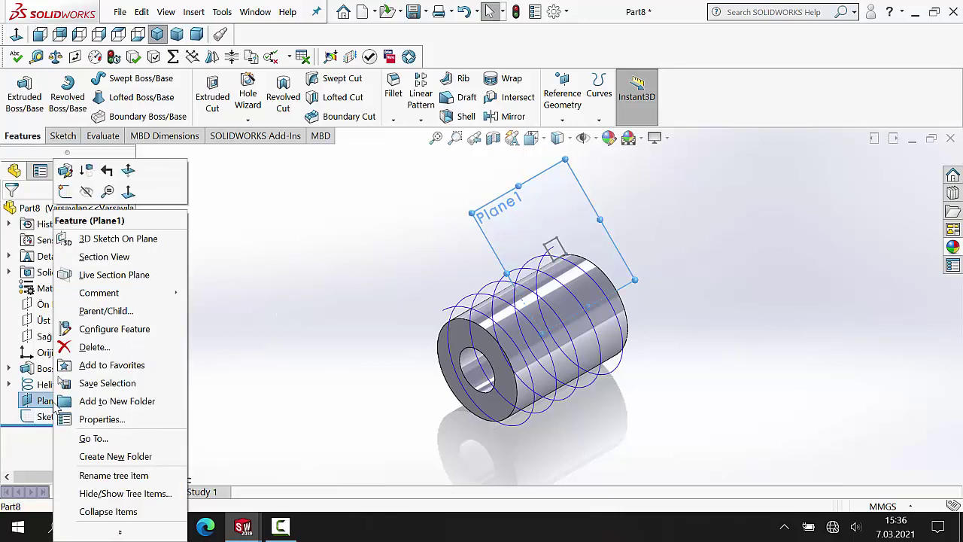
{"action": "left_click", "coordinate": [87, 192]}
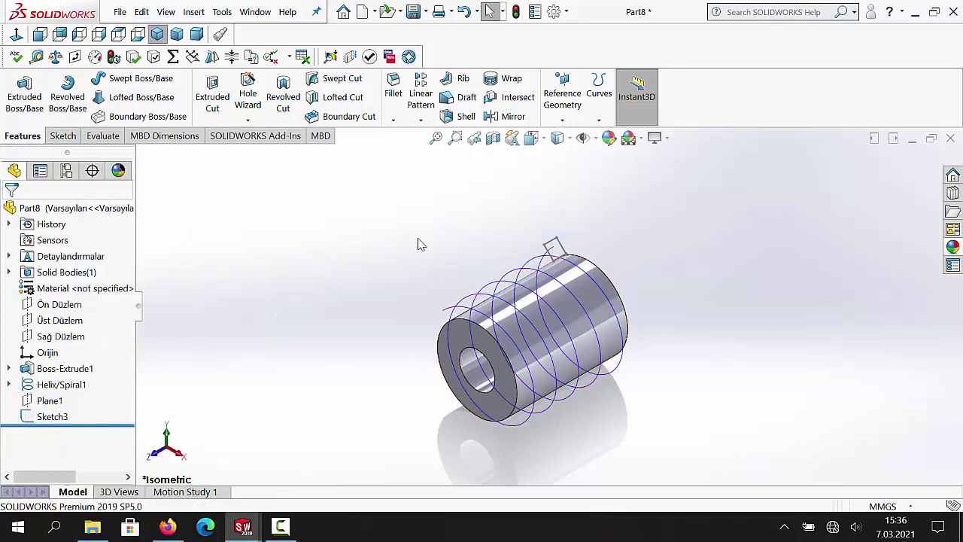
{"action": "left_click", "coordinate": [121, 80]}
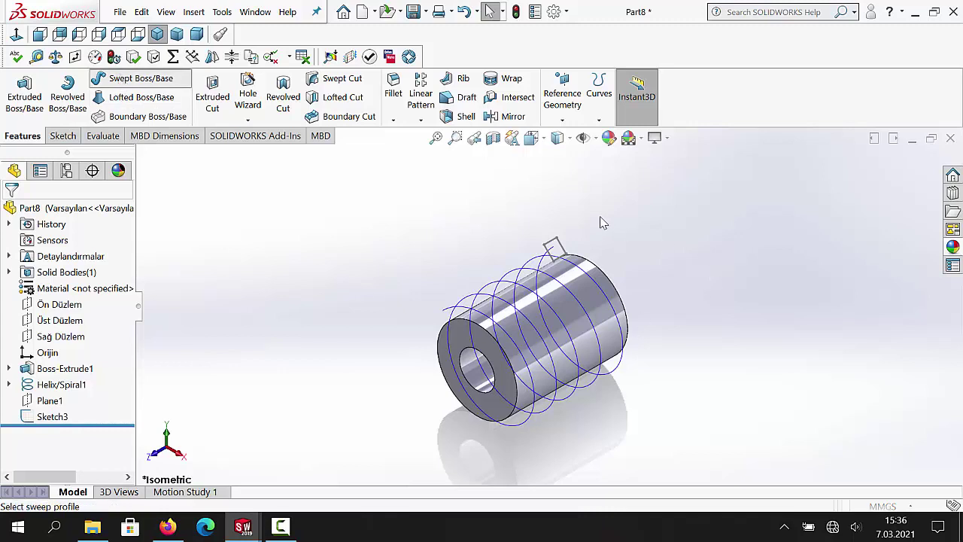
{"action": "middle_click_drag", "start_coordinate": [601, 222], "coordinate": [595, 227]}
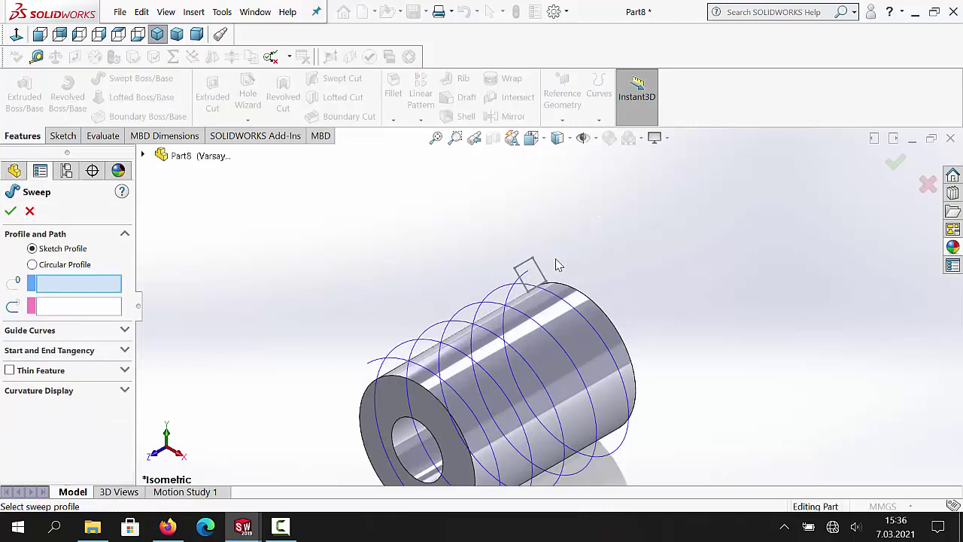
{"action": "left_click", "coordinate": [542, 274]}
{"action": "left_click", "coordinate": [503, 293]}
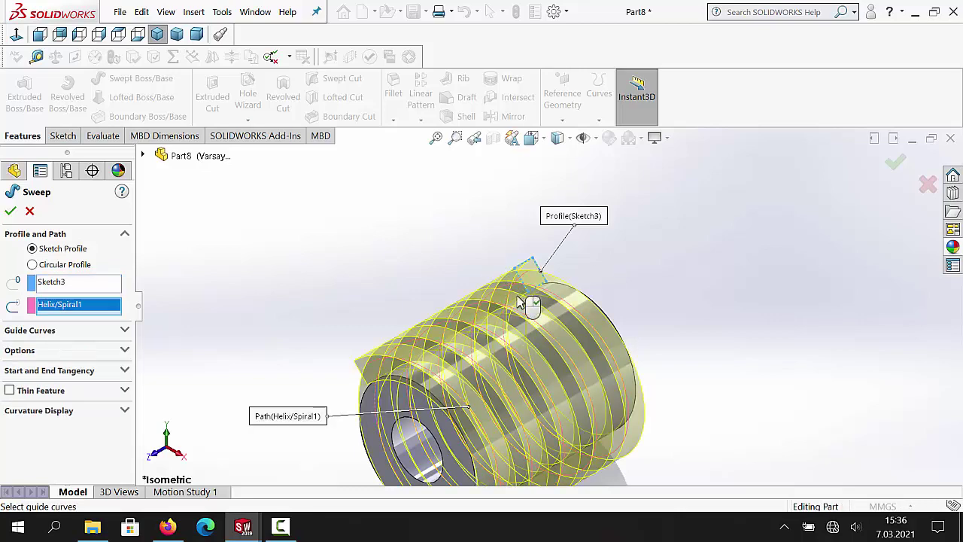
{"action": "left_click", "coordinate": [9, 214]}
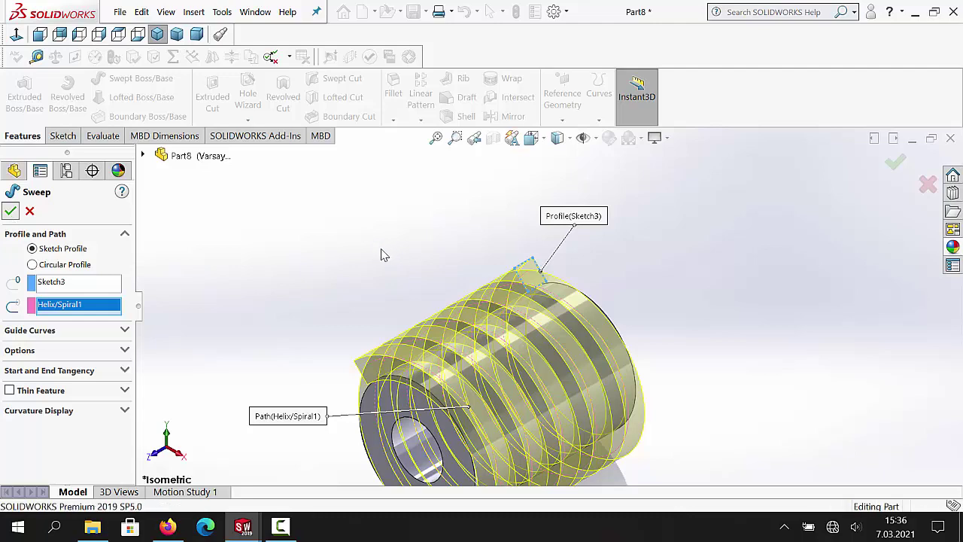
- Hide the helix curve around the threaded cylinder
{"action": "scroll", "coordinate": [365, 274], "scroll_direction": "up", "scroll_amount": 3}
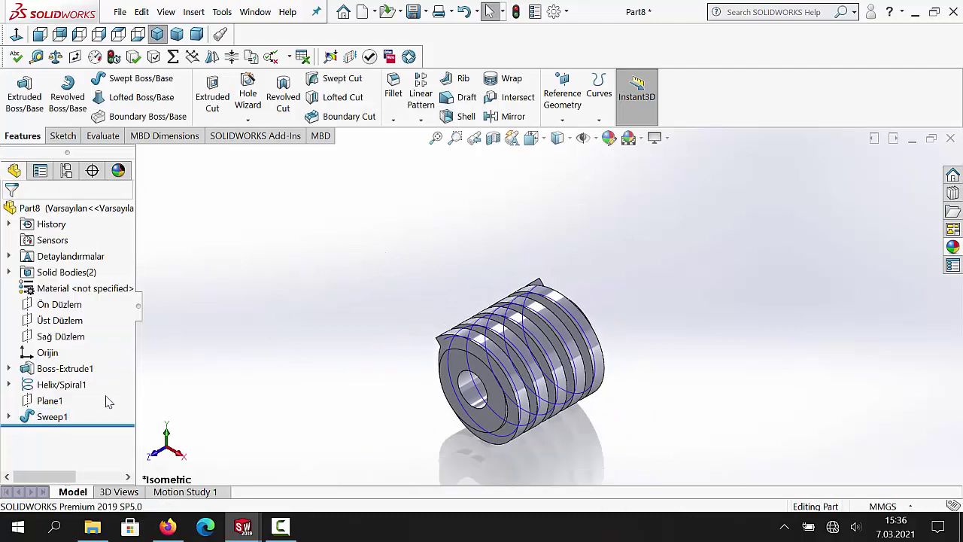
{"action": "right_click", "coordinate": [79, 385]}
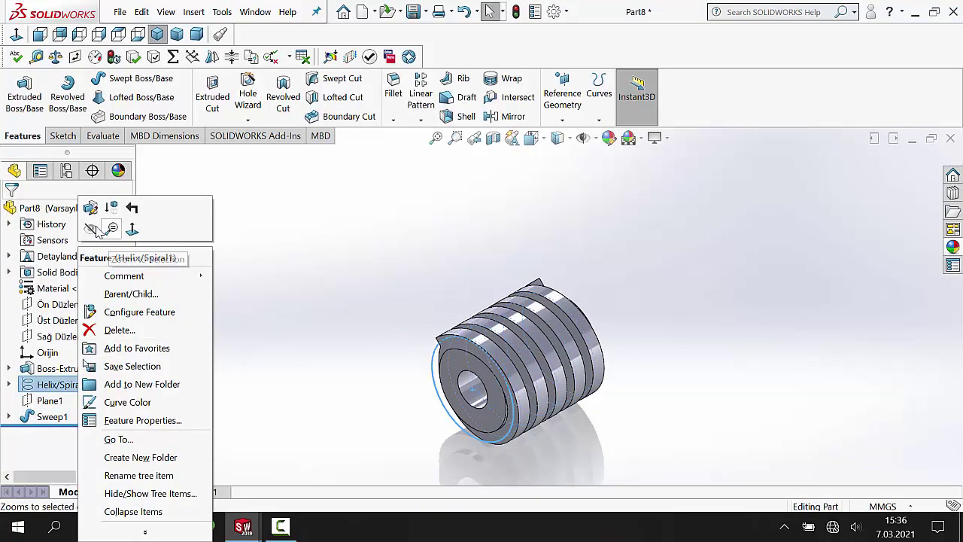
{"action": "left_click", "coordinate": [96, 230]}
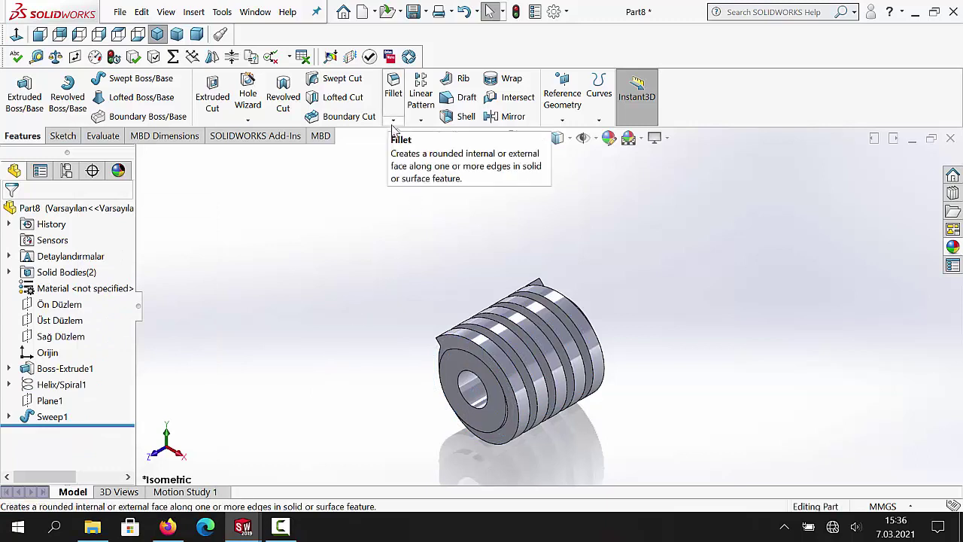
- Chamfer both outer helical edges of the swept thread by 0.75 mm at 45 degrees
{"action": "left_click", "coordinate": [393, 121]}
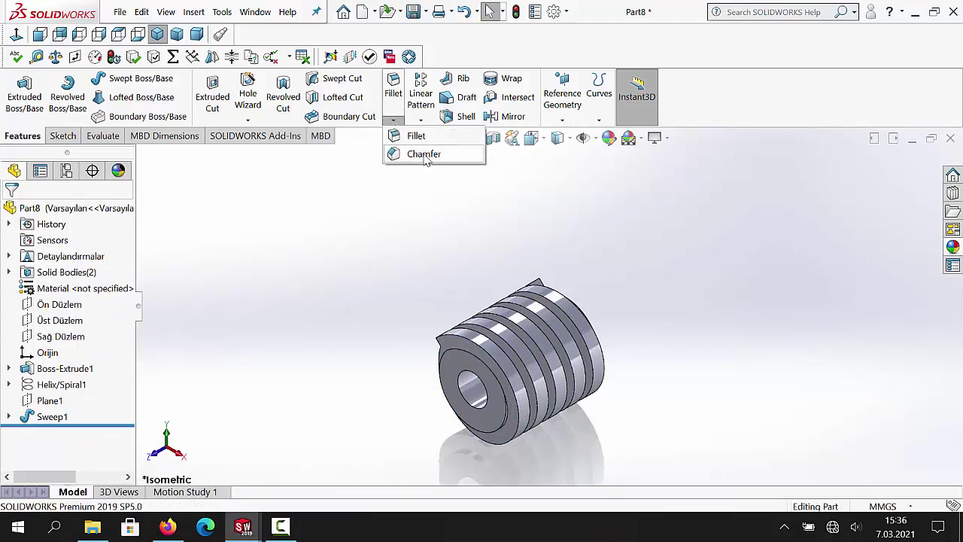
{"action": "left_click", "coordinate": [339, 299]}
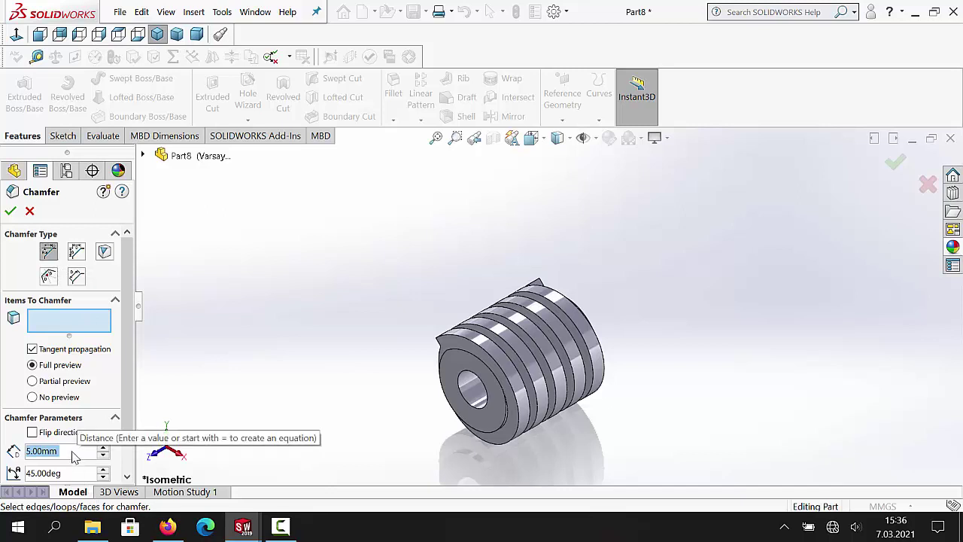
{"action": "type", "text": "0"}
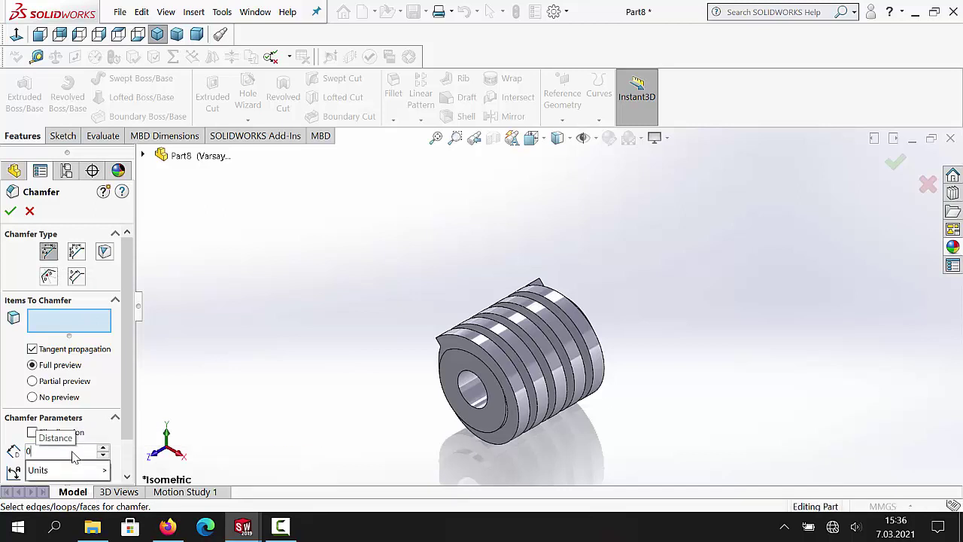
{"action": "type", "text": ".75"}
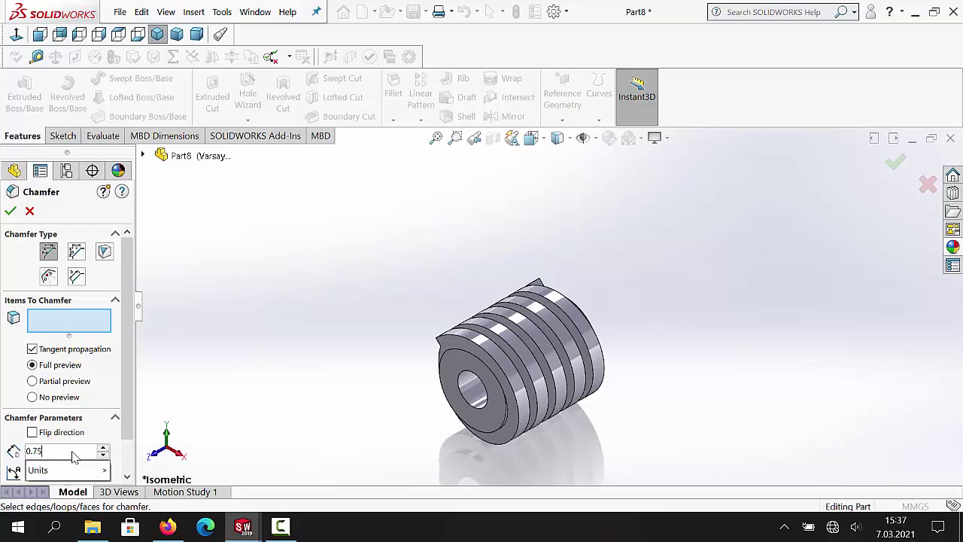
{"action": "key", "text": "Return"}
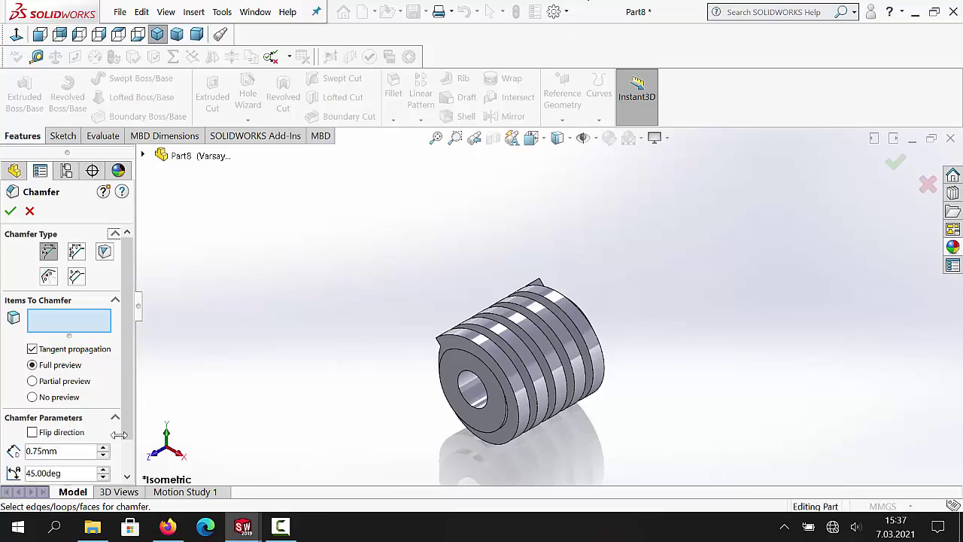
{"action": "middle_click_drag", "start_coordinate": [659, 310], "coordinate": [554, 323]}
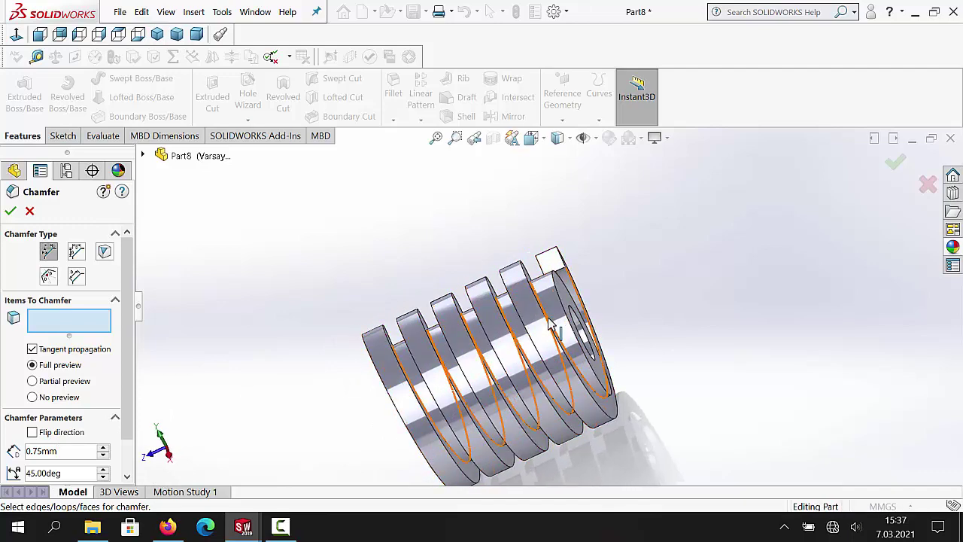
{"action": "left_click", "coordinate": [527, 288]}
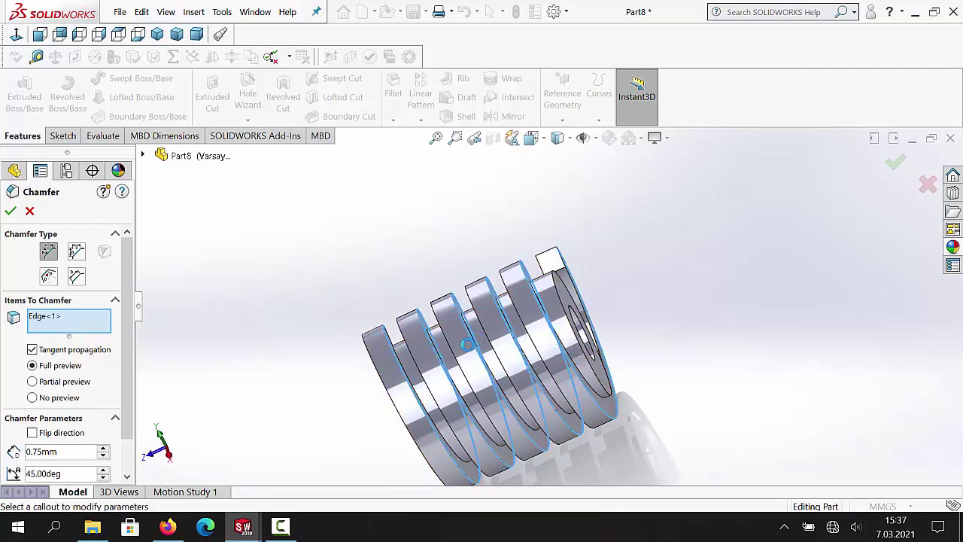
{"action": "middle_click_drag", "start_coordinate": [445, 398], "coordinate": [396, 367]}
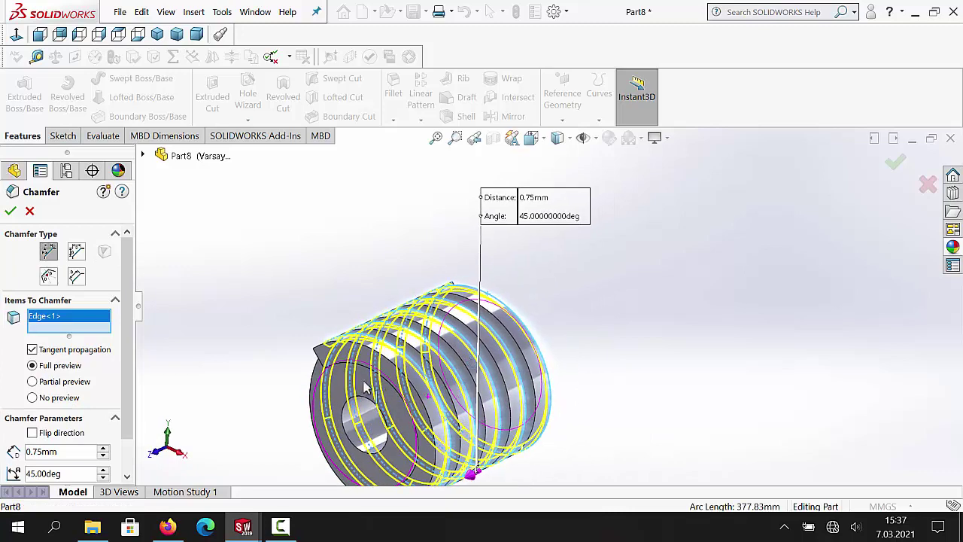
{"action": "scroll", "coordinate": [396, 365], "scroll_direction": "down", "scroll_amount": 3}
{"action": "scroll", "coordinate": [490, 311], "scroll_direction": "down", "scroll_amount": 3}
{"action": "scroll", "coordinate": [490, 311], "scroll_direction": "down", "scroll_amount": 1}
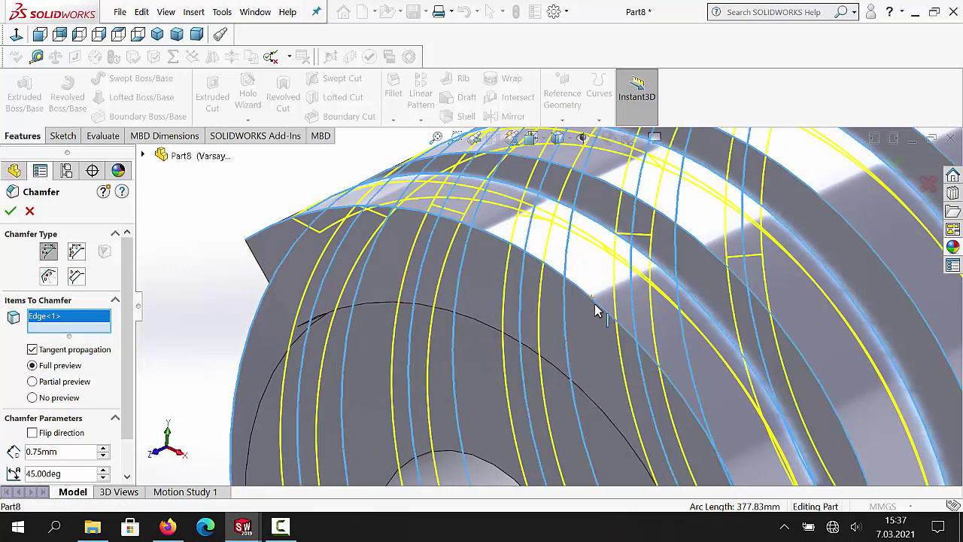
{"action": "left_click", "coordinate": [573, 325]}
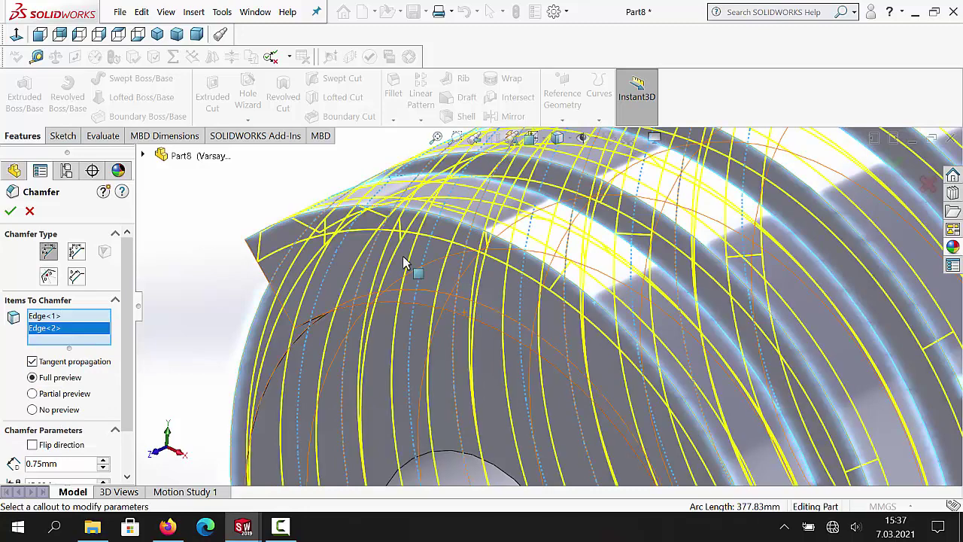
{"action": "scroll", "coordinate": [338, 297], "scroll_direction": "up", "scroll_amount": 4}
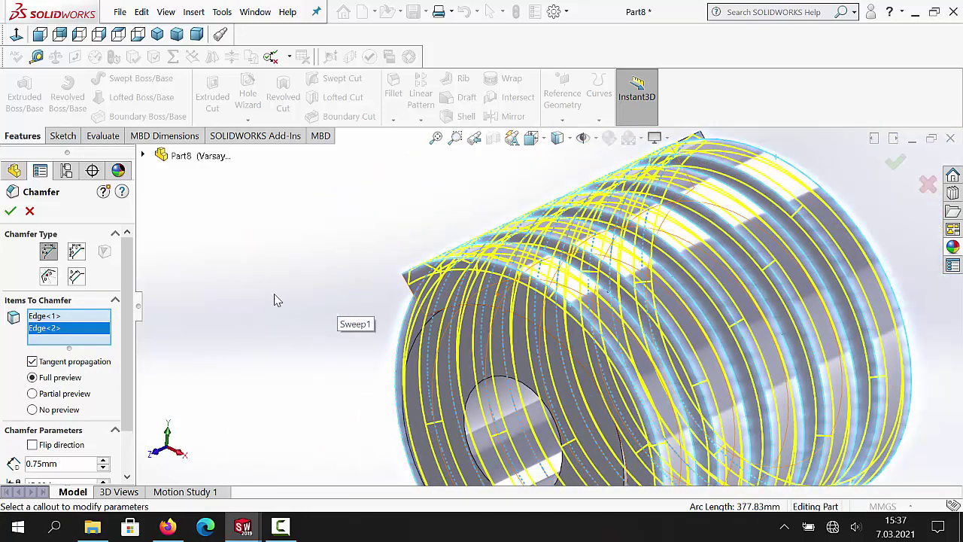
{"action": "left_click", "coordinate": [10, 213]}
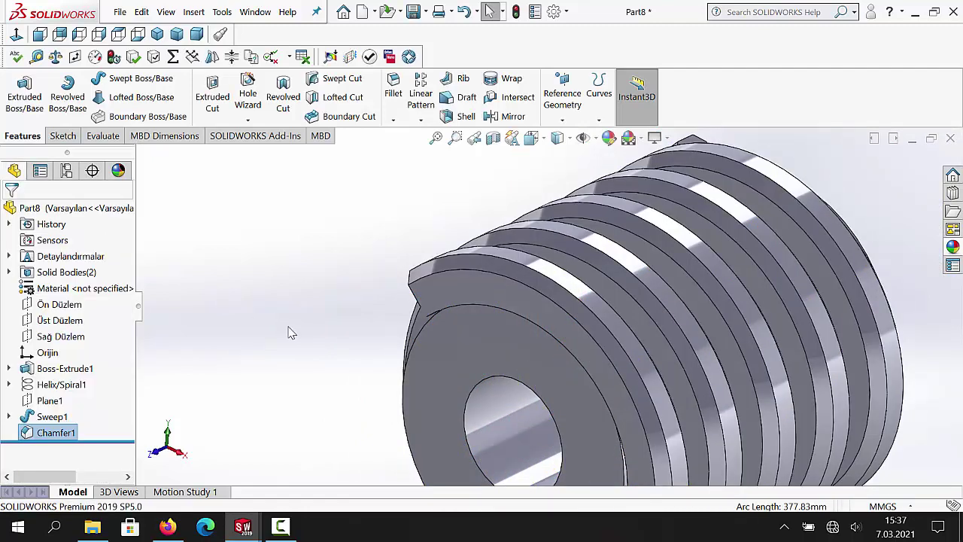
- Sketch a circle about 30 mm in diameter on the tube's front face, centred on the origin and enclosing the thread
{"action": "scroll", "coordinate": [366, 344], "scroll_direction": "up", "scroll_amount": 5}
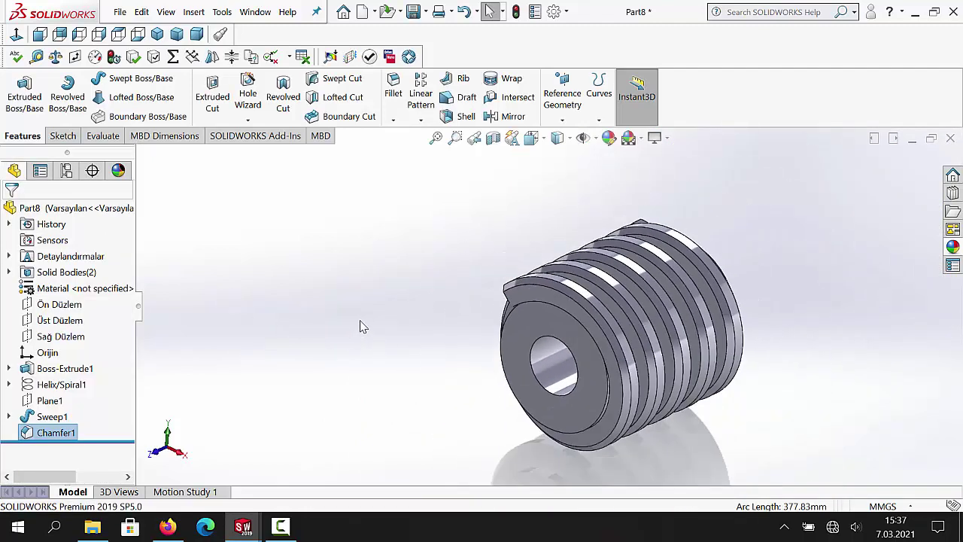
{"action": "left_click", "coordinate": [543, 429]}
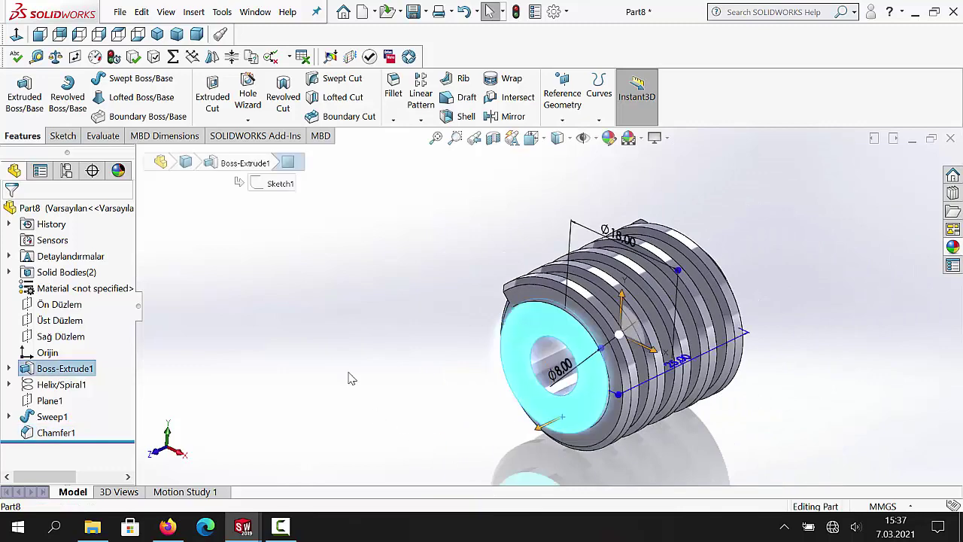
{"action": "left_click", "coordinate": [60, 137]}
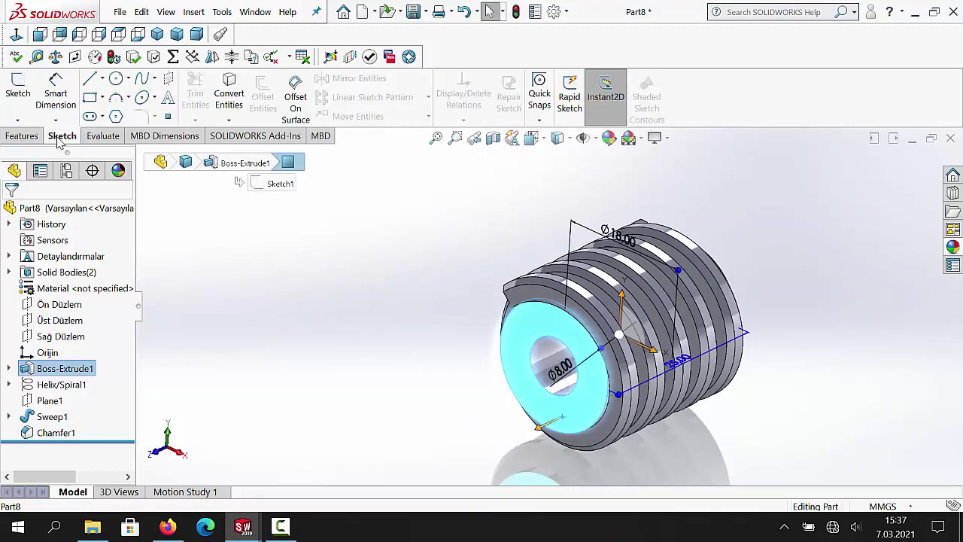
{"action": "left_click", "coordinate": [21, 88]}
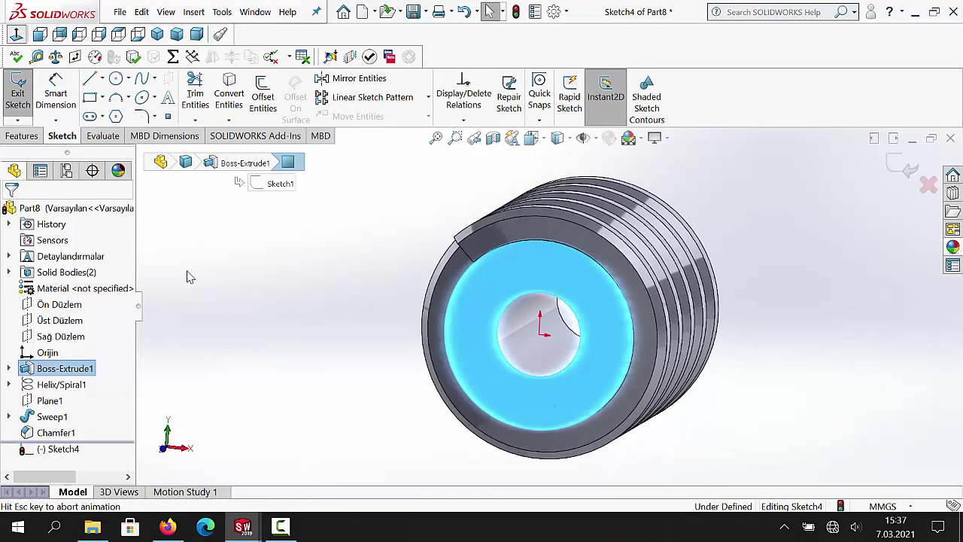
{"action": "left_click", "coordinate": [119, 79]}
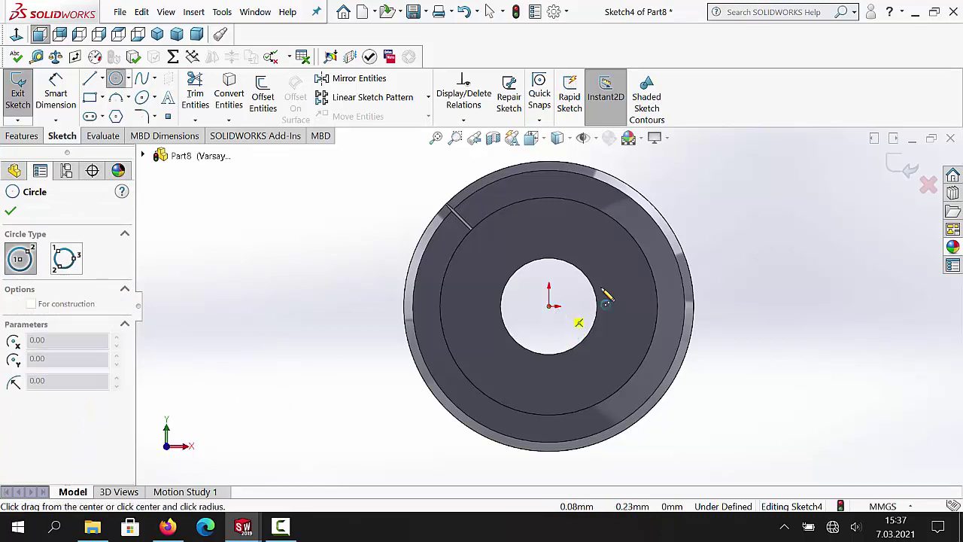
{"action": "left_click", "coordinate": [550, 306]}
{"action": "left_click", "coordinate": [710, 224]}
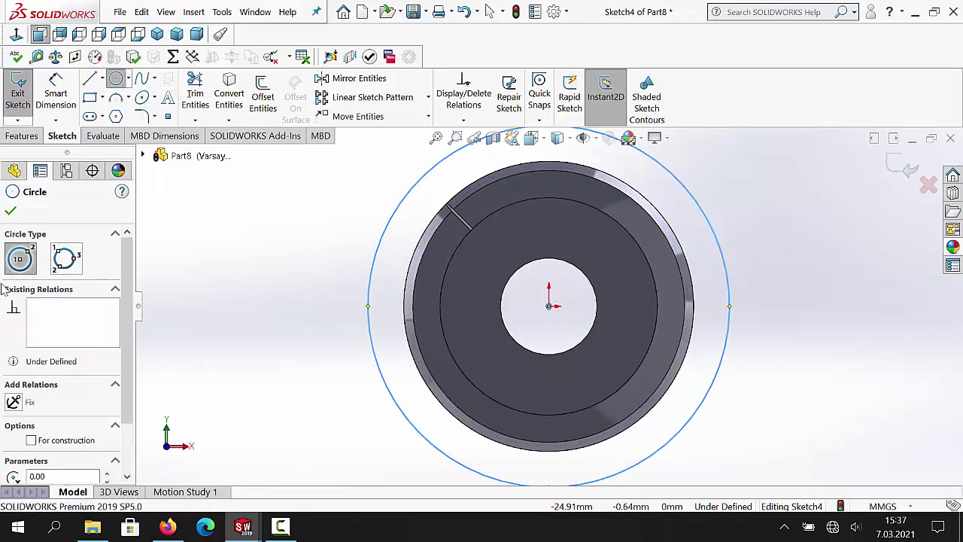
{"action": "left_click", "coordinate": [11, 214]}
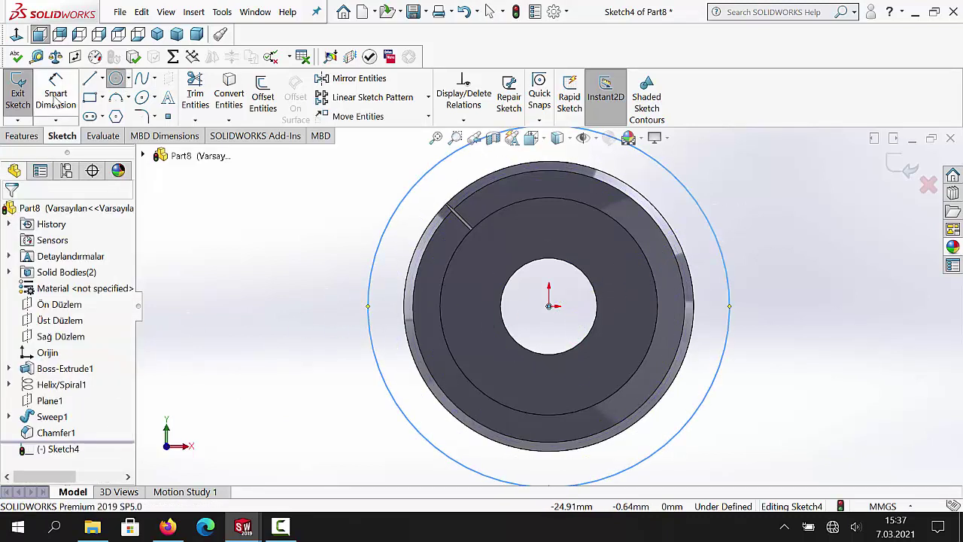
- Dimension the circle's diameter to 40 mm and finish the sketch
{"action": "left_click", "coordinate": [376, 302]}
{"action": "left_click", "coordinate": [259, 317]}
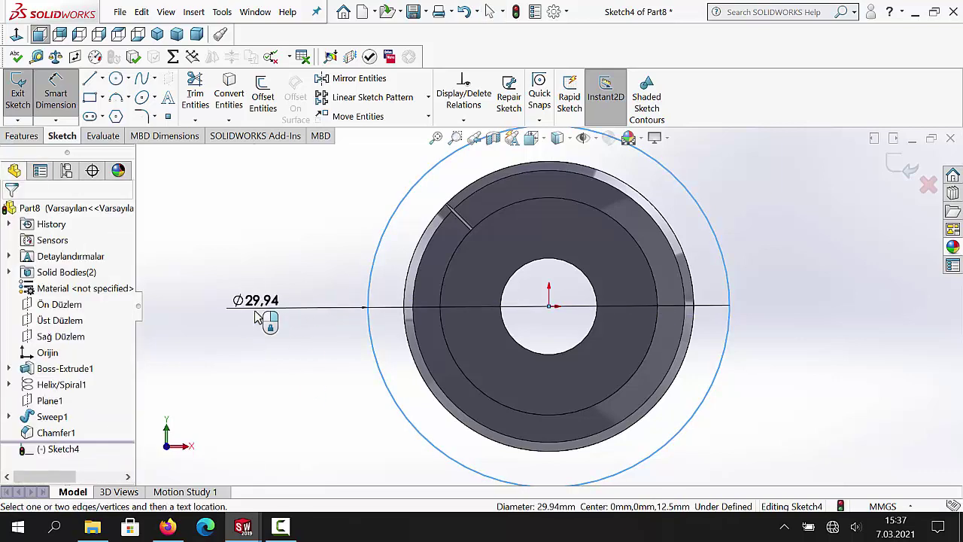
{"action": "type", "text": "40"}
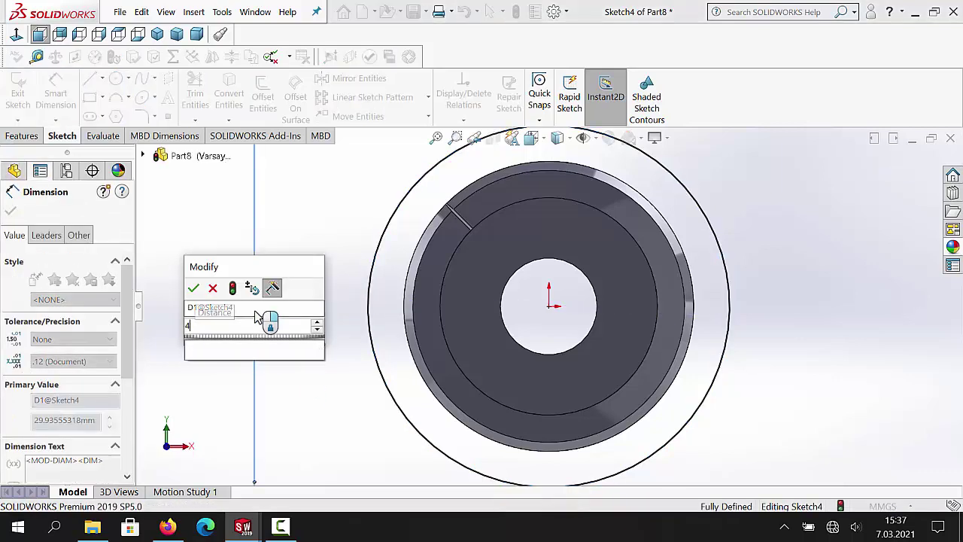
{"action": "key", "text": "Return"}
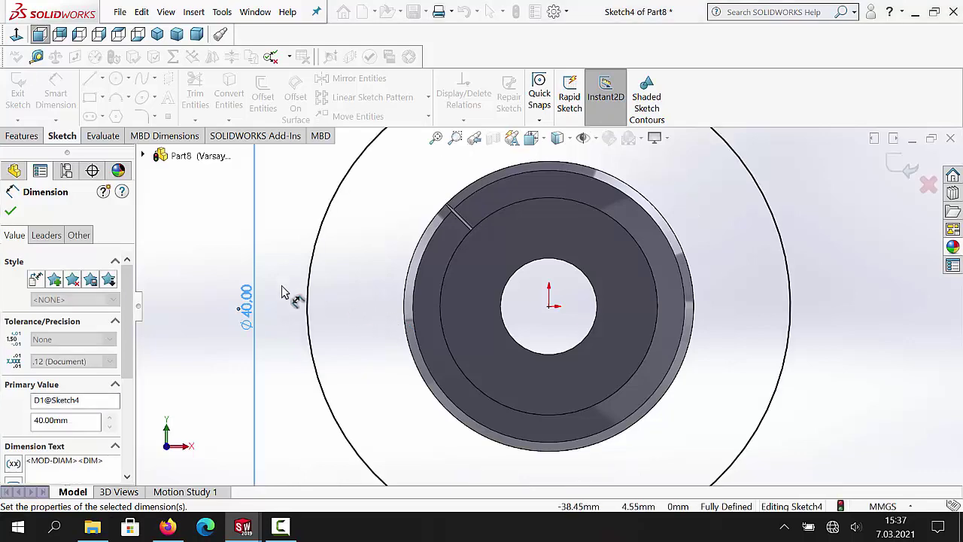
{"action": "key", "text": "f"}
{"action": "left_click", "coordinate": [10, 212]}
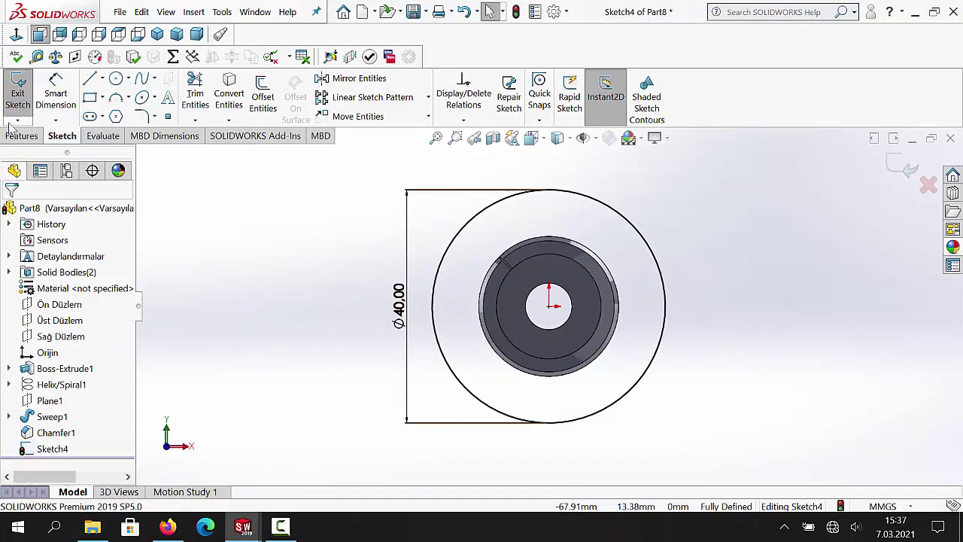
{"action": "left_click", "coordinate": [19, 94]}
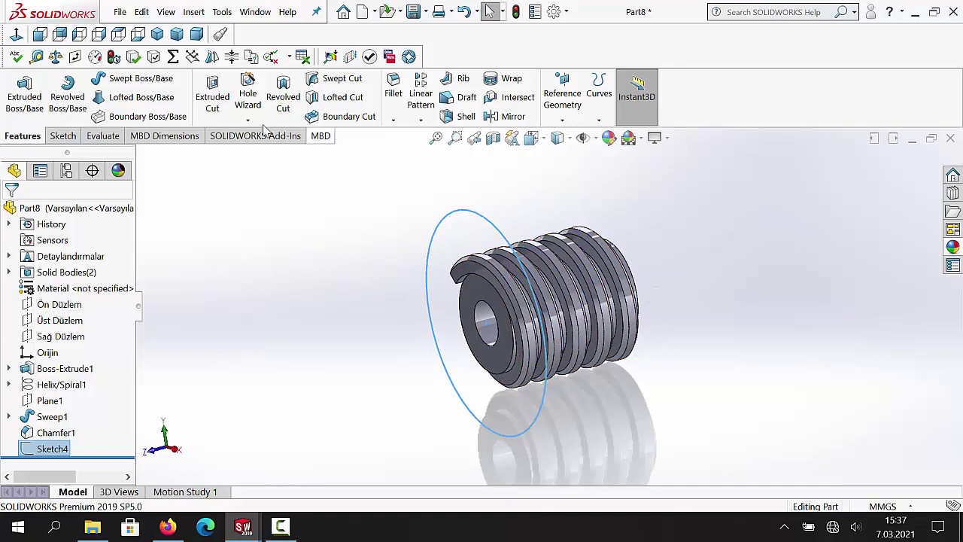
- Cut-extrude the 40 mm circle 25 mm outward from the tube's front face to trim the protruding thread end
{"action": "left_click", "coordinate": [213, 96]}
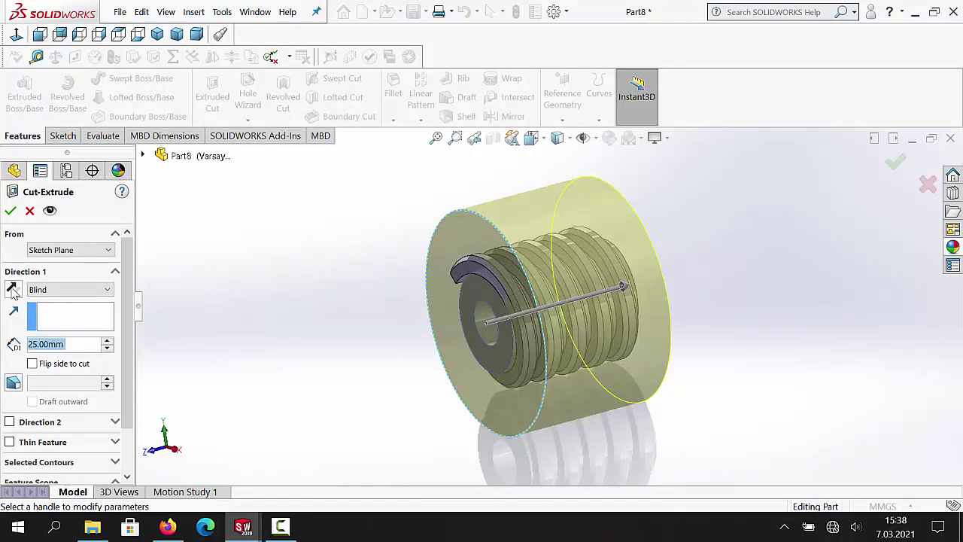
{"action": "left_click", "coordinate": [12, 290]}
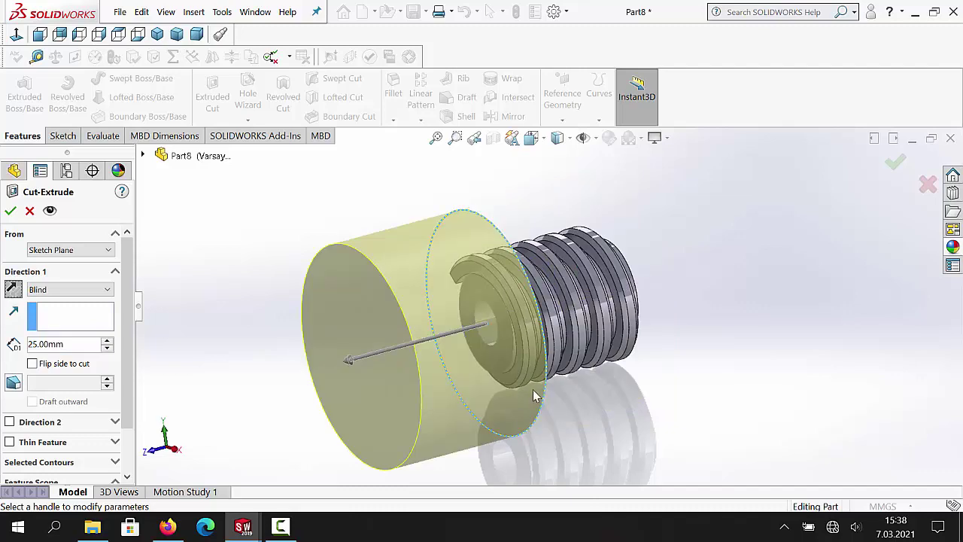
{"action": "middle_click_drag", "start_coordinate": [564, 400], "coordinate": [546, 423]}
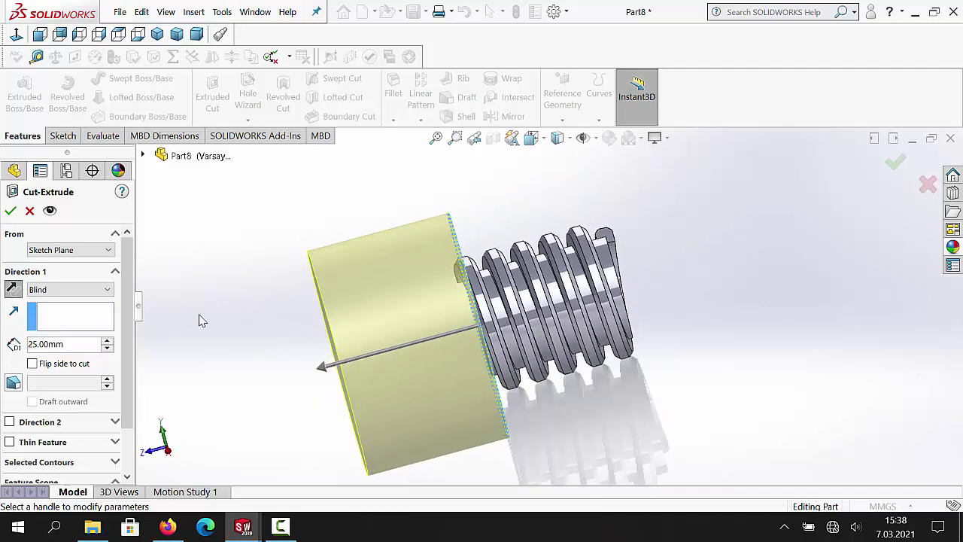
{"action": "left_click", "coordinate": [10, 212]}
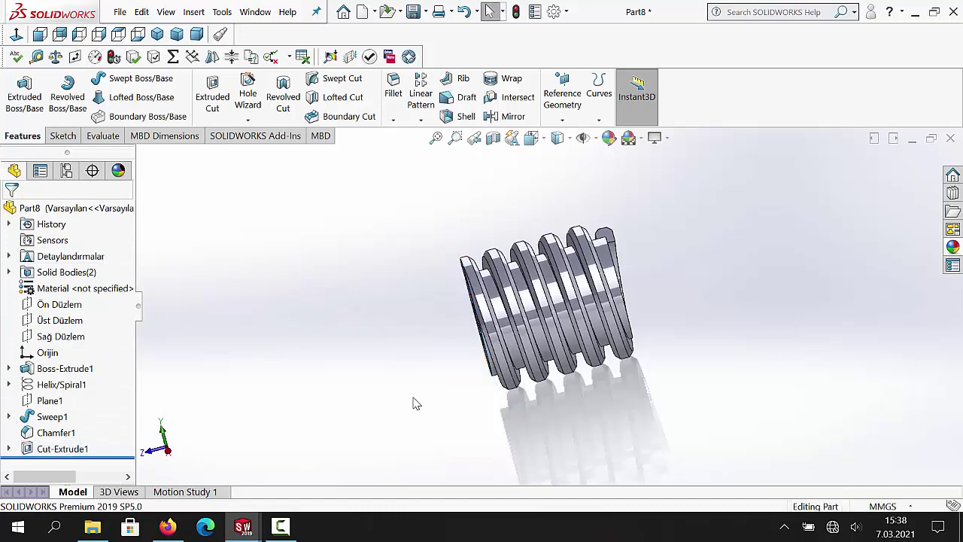
- Mirror the extruded cut about the front plane (Ön Düzlem) to trim the thread at the opposite end
{"action": "middle_click_drag", "start_coordinate": [421, 380], "coordinate": [209, 439]}
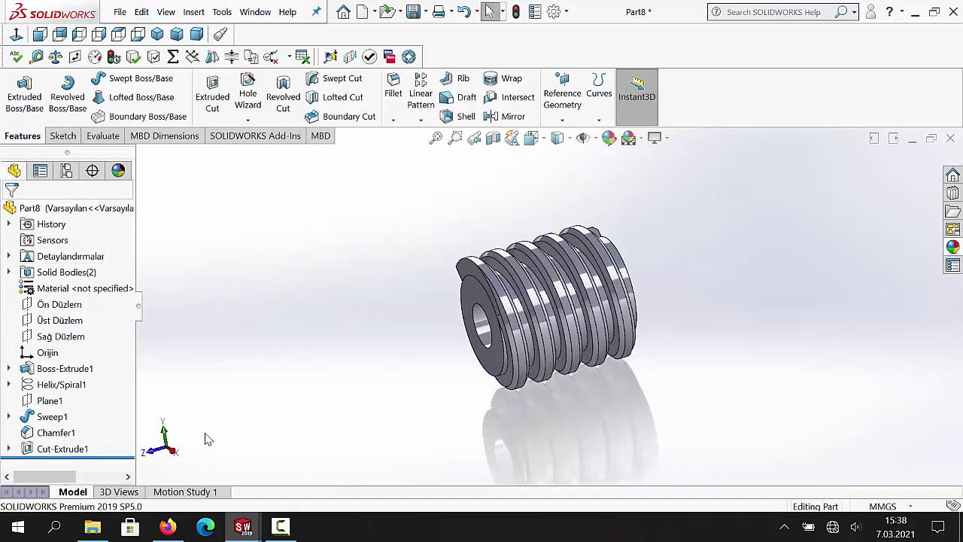
{"action": "left_click", "coordinate": [81, 450]}
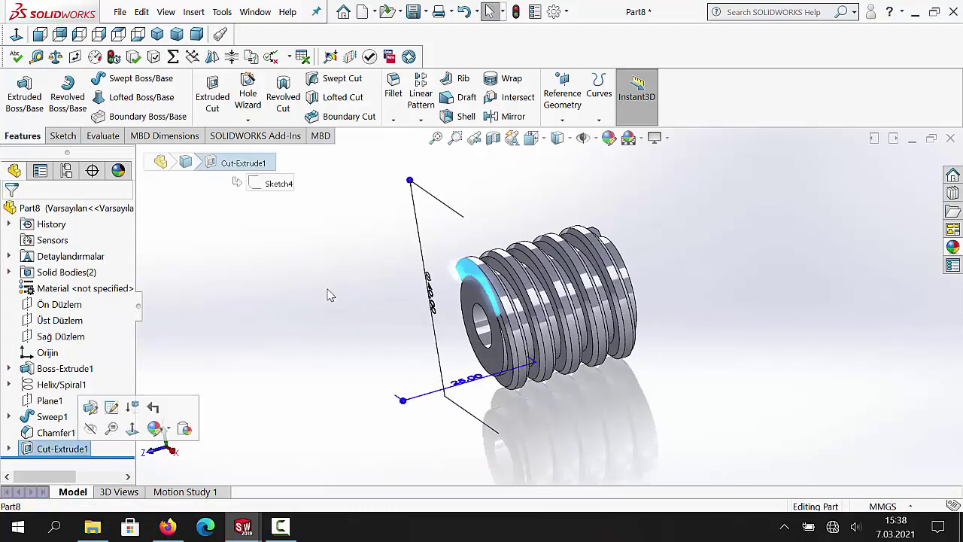
{"action": "left_click", "coordinate": [513, 116]}
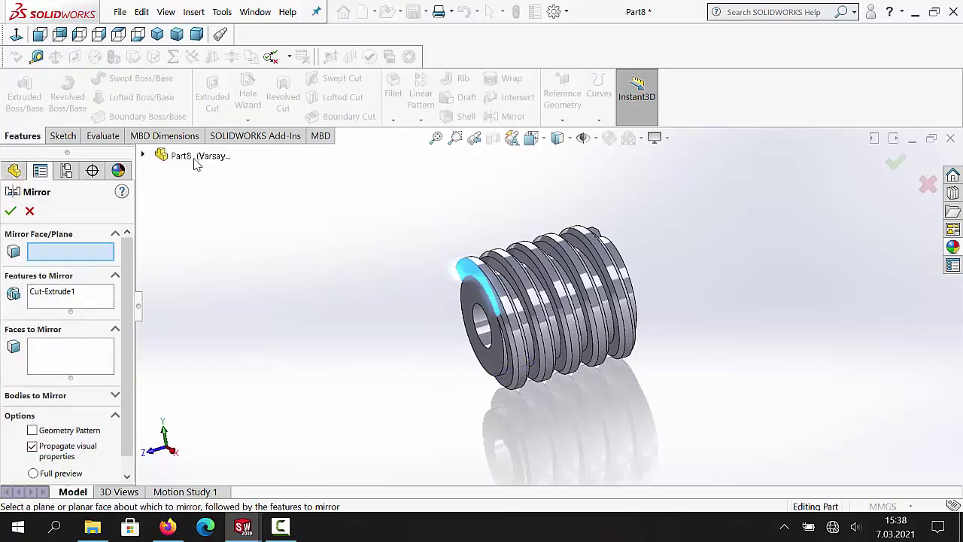
{"action": "left_click", "coordinate": [143, 156]}
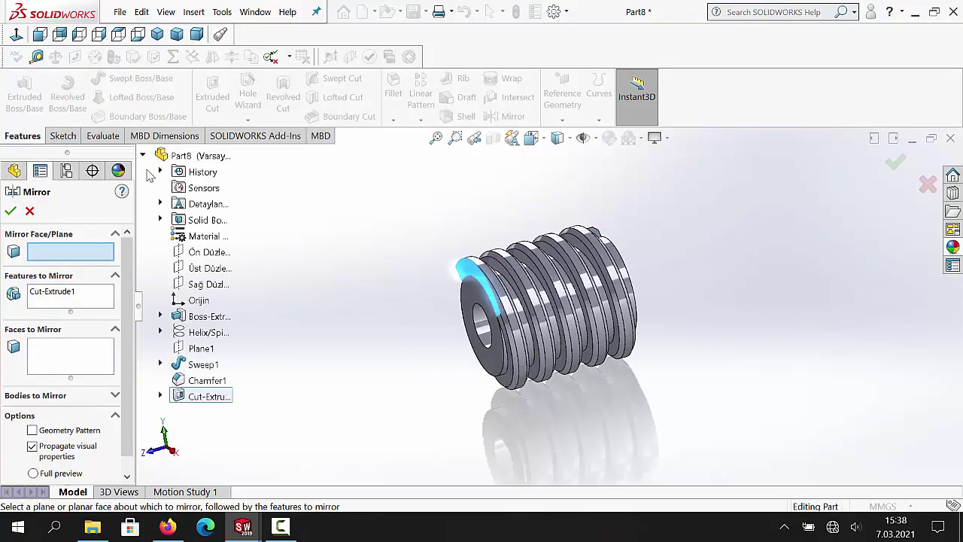
{"action": "left_click", "coordinate": [213, 254]}
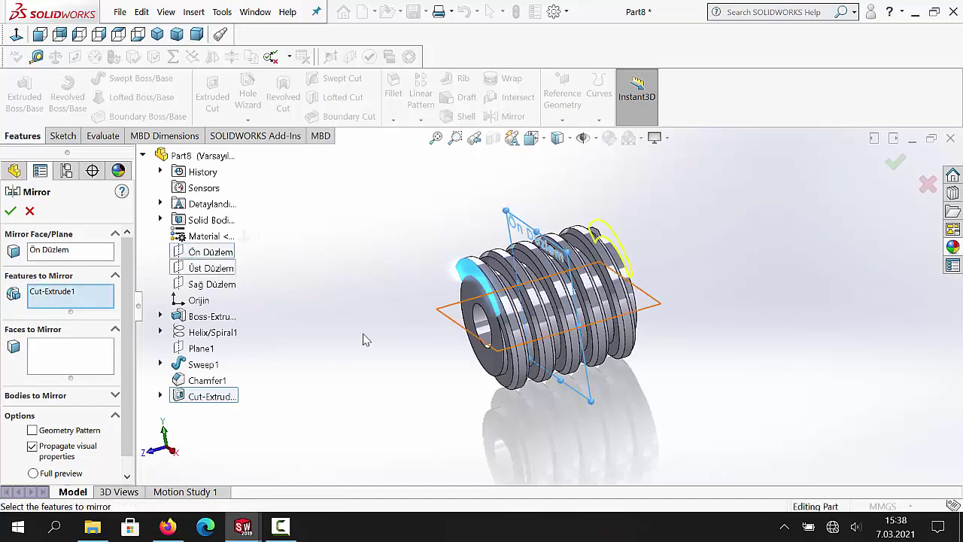
{"action": "left_click", "coordinate": [10, 212]}
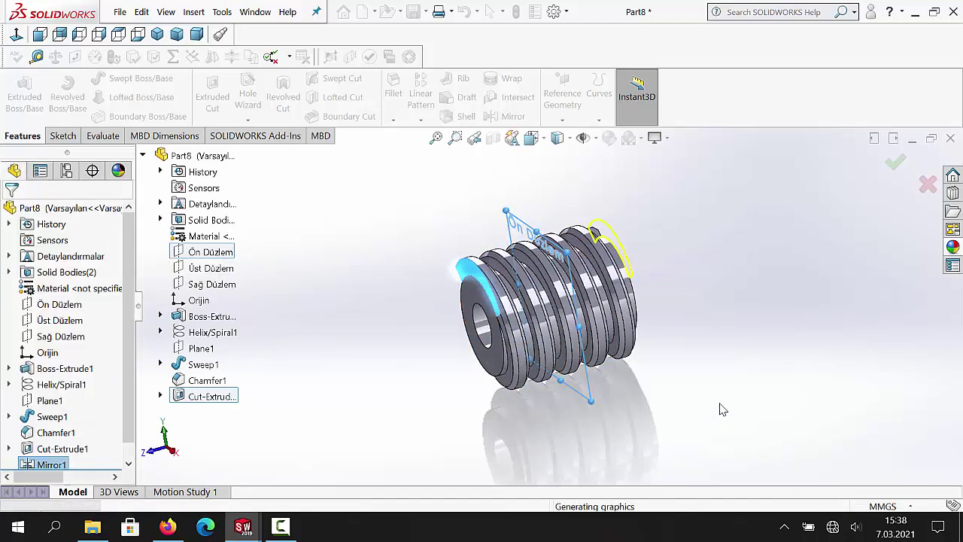
- Save the worm as Part3, replacing the existing file, and minimize the open part windows
{"action": "middle_click_drag", "start_coordinate": [652, 384], "coordinate": [739, 435]}
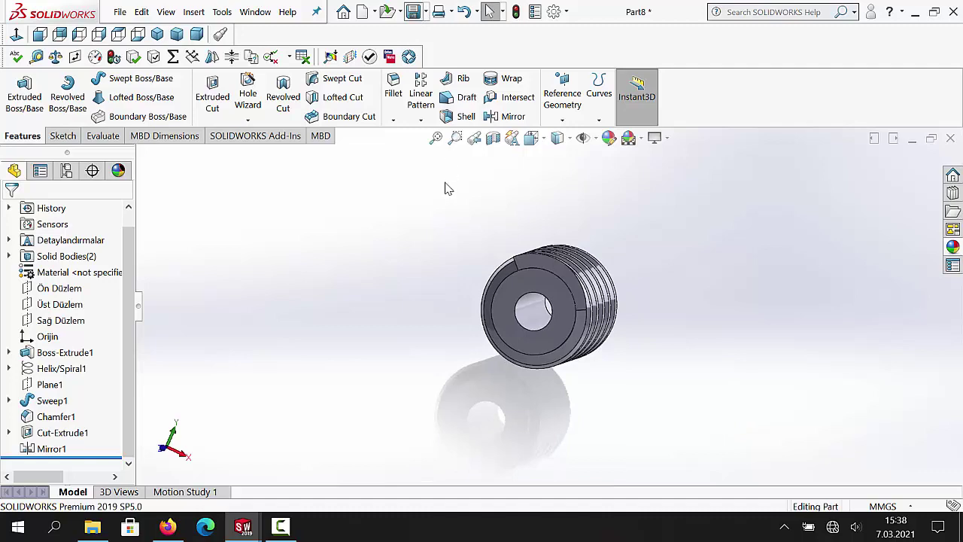
{"action": "key", "text": "ctrl+s"}
{"action": "left_click", "coordinate": [421, 192]}
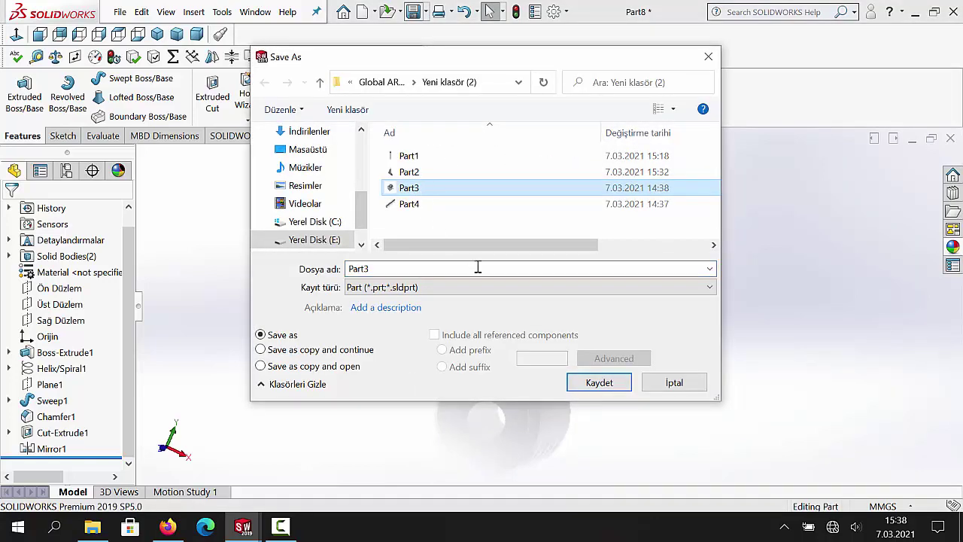
{"action": "left_click", "coordinate": [595, 383]}
{"action": "left_click", "coordinate": [527, 271]}
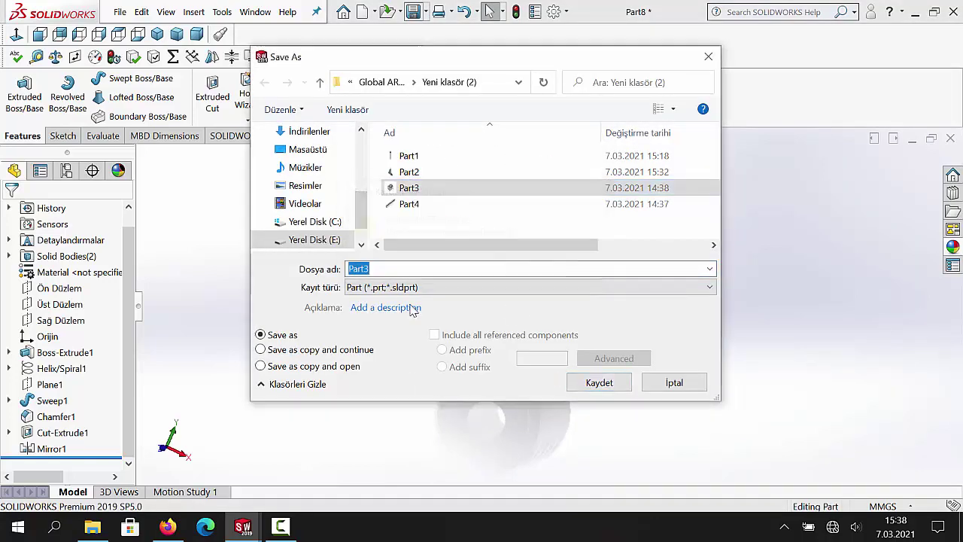
{"action": "left_click", "coordinate": [911, 140]}
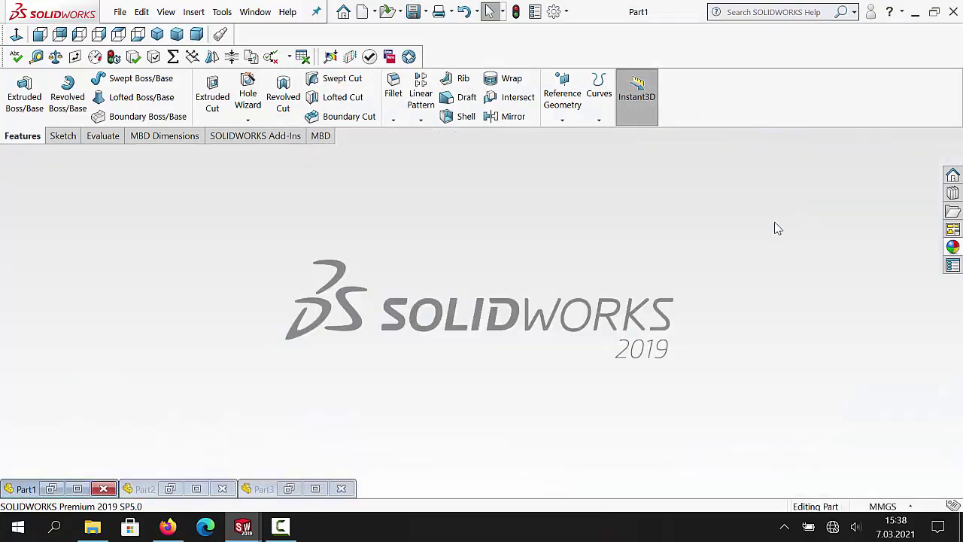
- Create a new part document and start a sketch on the front plane (Ön Düzlem)
{"action": "left_click", "coordinate": [364, 12]}
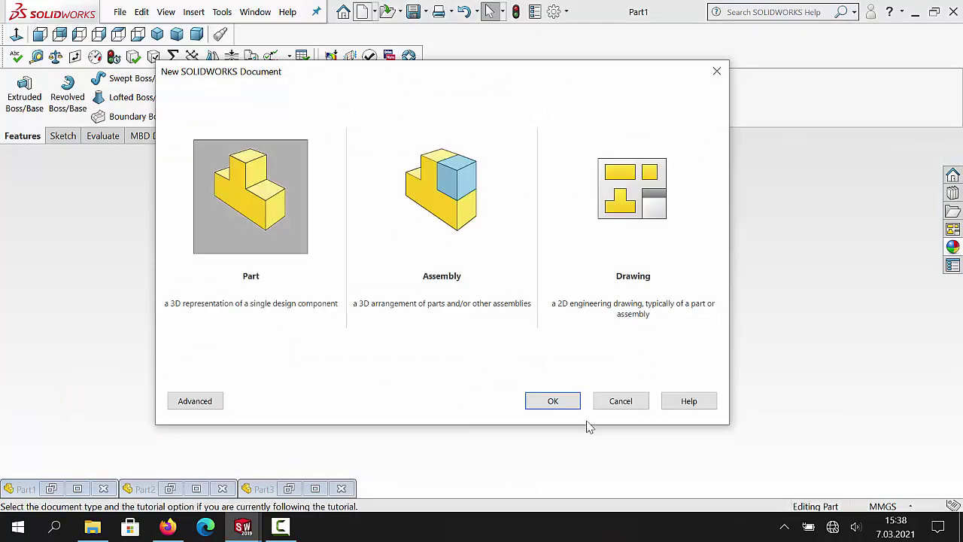
{"action": "left_click", "coordinate": [558, 405]}
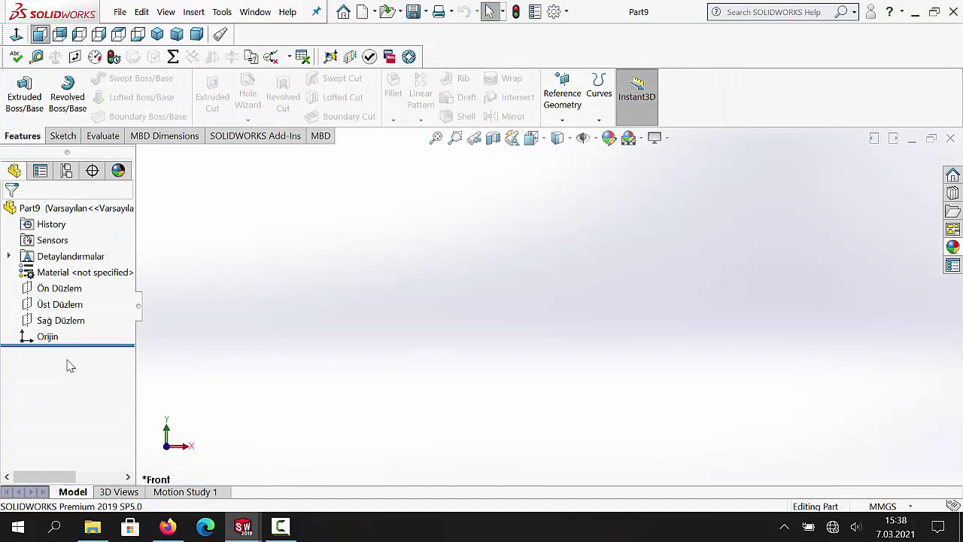
{"action": "left_click", "coordinate": [74, 290]}
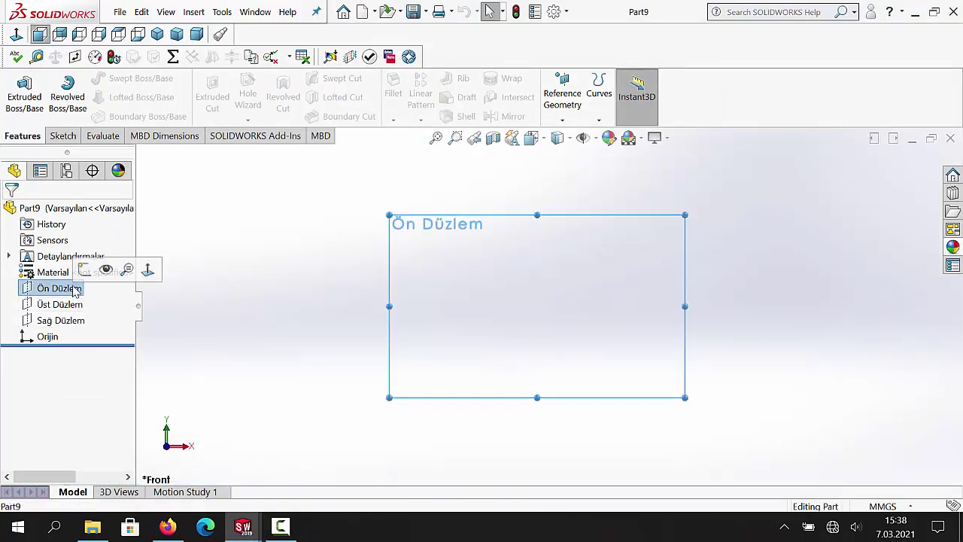
{"action": "left_click", "coordinate": [65, 141]}
{"action": "left_click", "coordinate": [18, 94]}
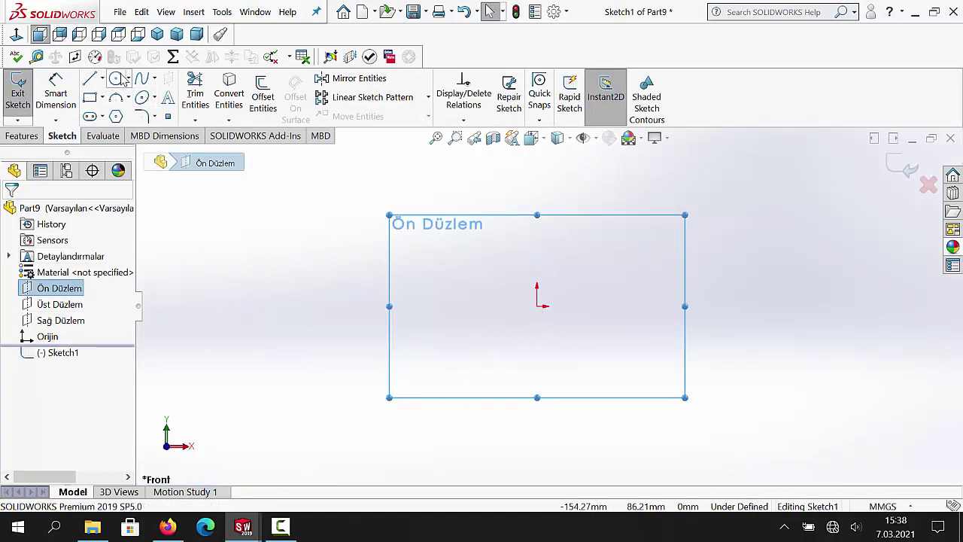
- Sketch a circle about 55 mm in diameter centred on the origin
{"action": "left_click", "coordinate": [536, 305]}
{"action": "left_click", "coordinate": [537, 261]}
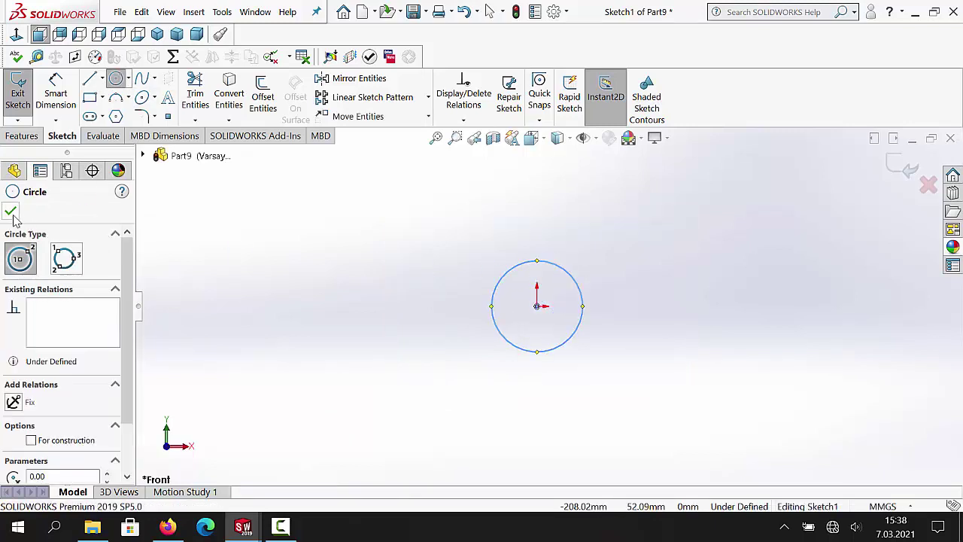
{"action": "left_click", "coordinate": [11, 212]}
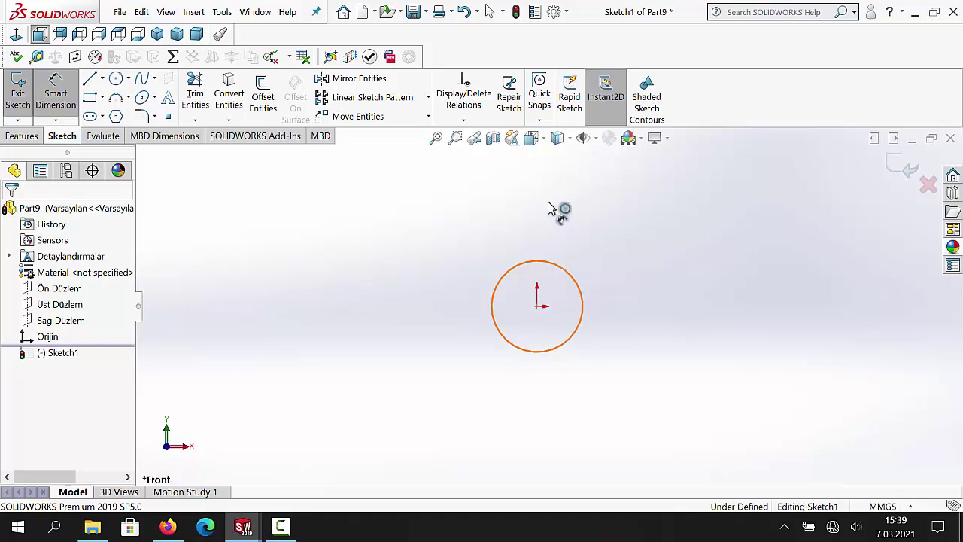
- Dimension the circle's diameter to 7.95 mm and finish the sketch
{"action": "left_click", "coordinate": [542, 262]}
{"action": "left_click", "coordinate": [550, 205]}
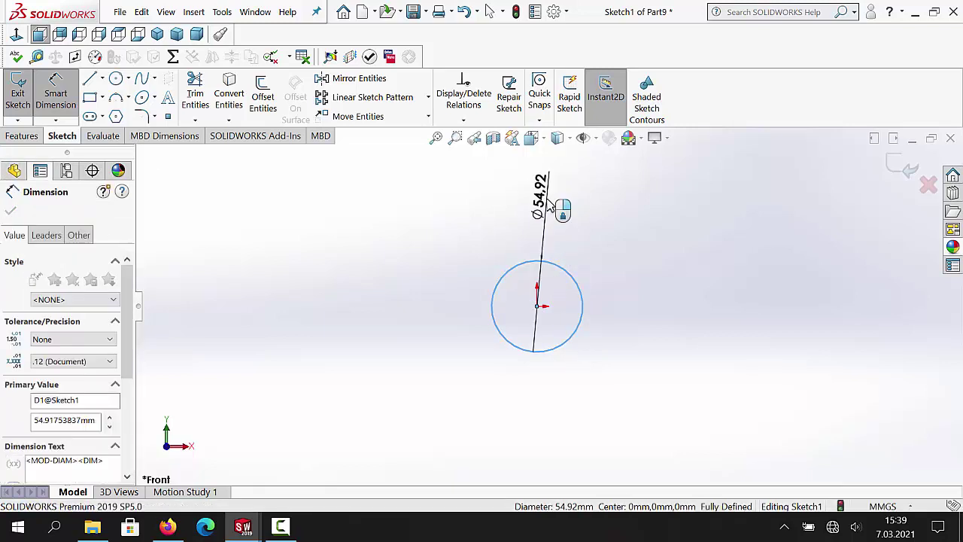
{"action": "type", "text": "7.95"}
{"action": "key", "text": "Return"}
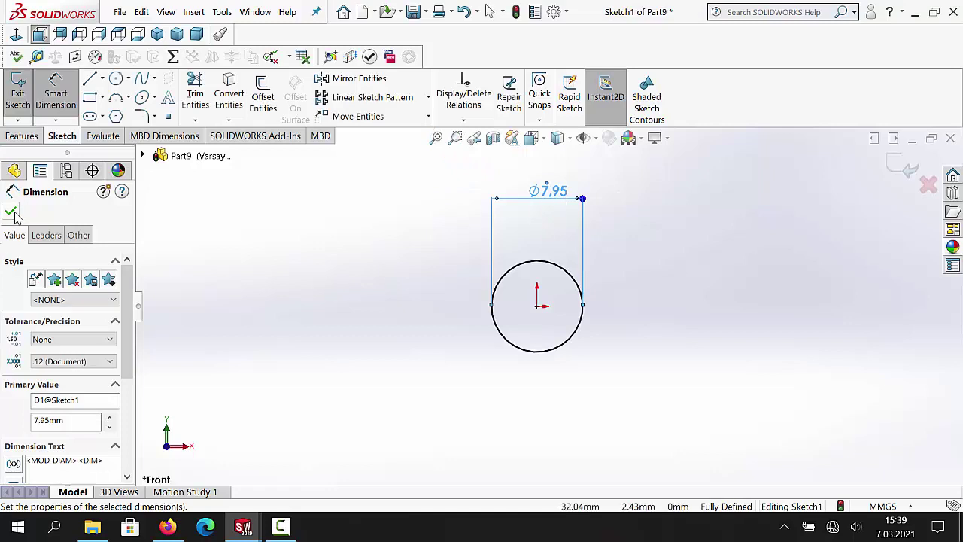
{"action": "left_click", "coordinate": [11, 212]}
{"action": "left_click", "coordinate": [18, 94]}
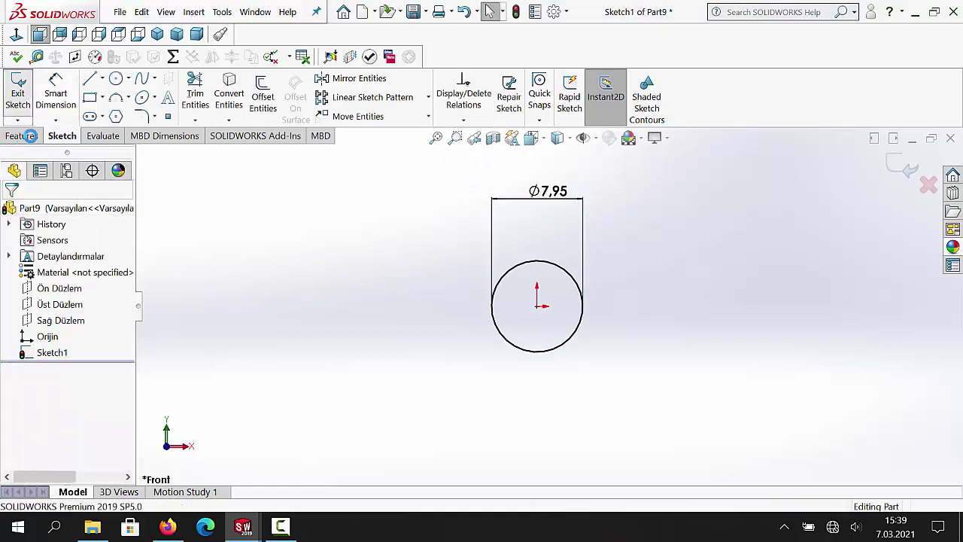
- Extrude the circle 35 mm in the reversed direction, behind the front plane, to form a solid pin
{"action": "middle_click_drag", "start_coordinate": [465, 341], "coordinate": [425, 352]}
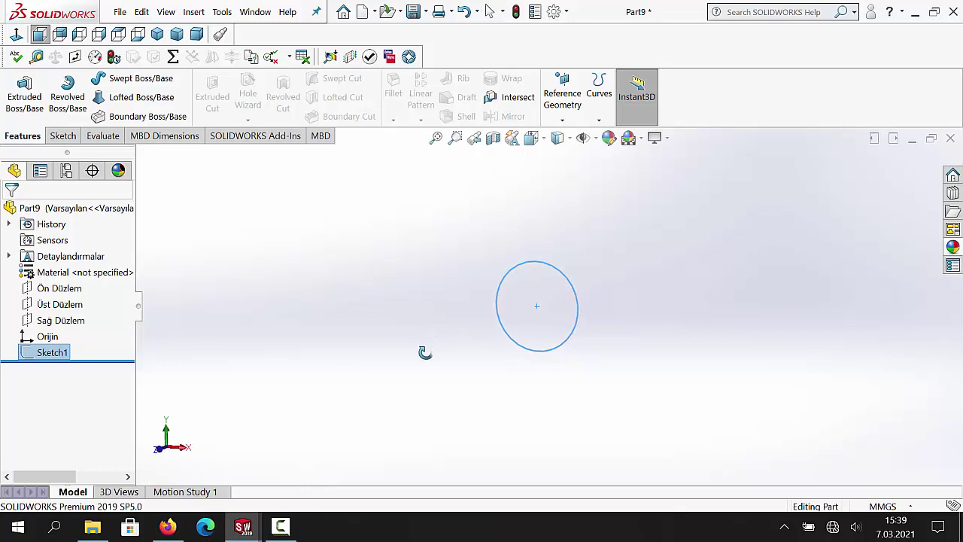
{"action": "left_click", "coordinate": [33, 100]}
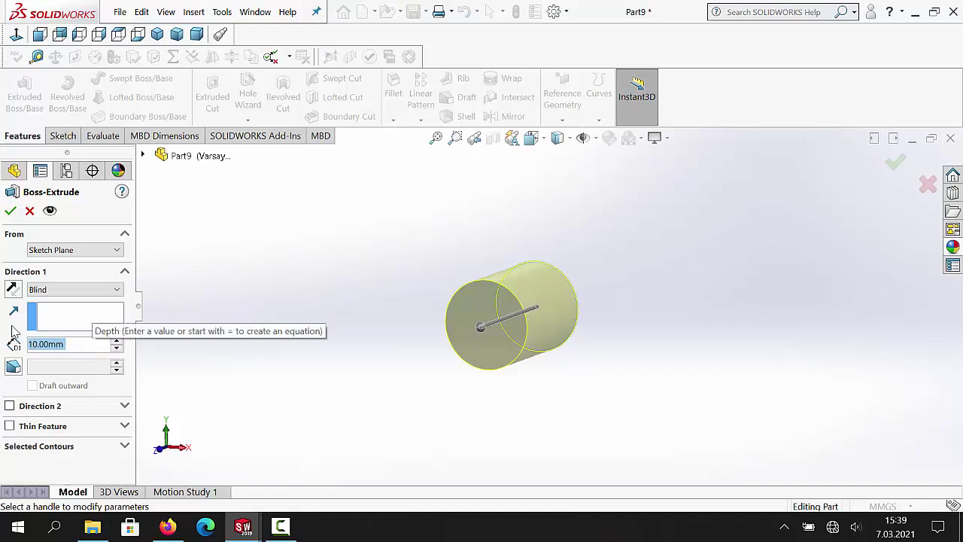
{"action": "left_click", "coordinate": [13, 289]}
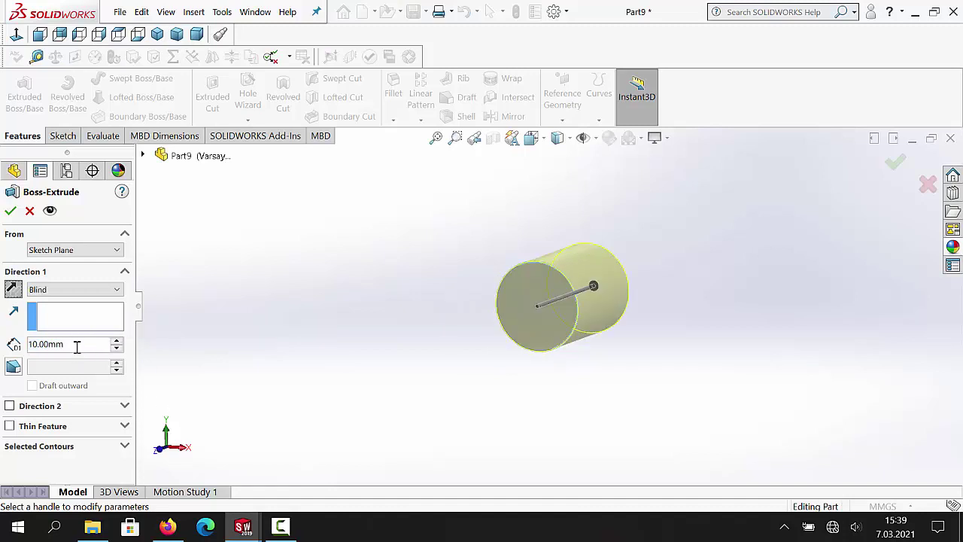
{"action": "type", "text": "35"}
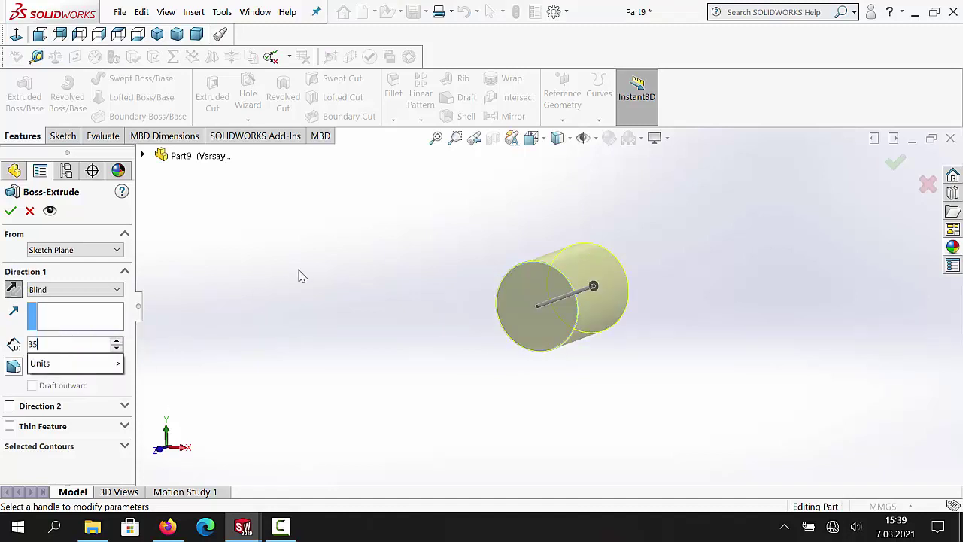
{"action": "key", "text": "Return"}
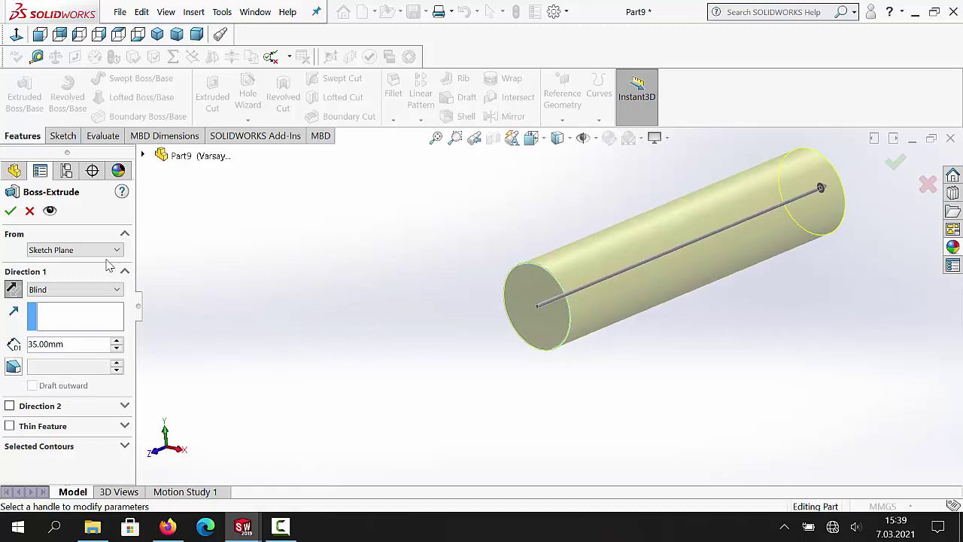
{"action": "left_click", "coordinate": [10, 211]}
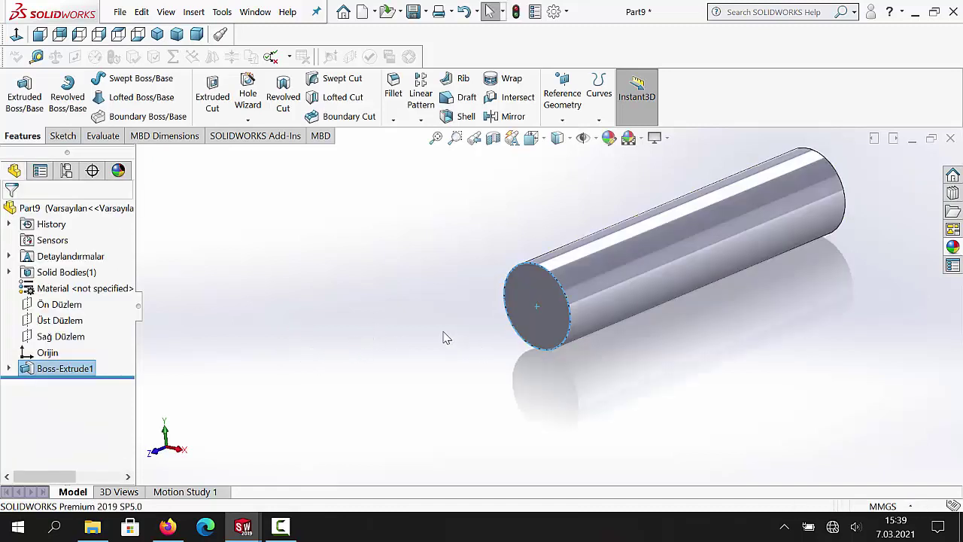
- Save the pin as Part4, replacing the existing file of that name
{"action": "scroll", "coordinate": [440, 344], "scroll_direction": "up", "scroll_amount": 2}
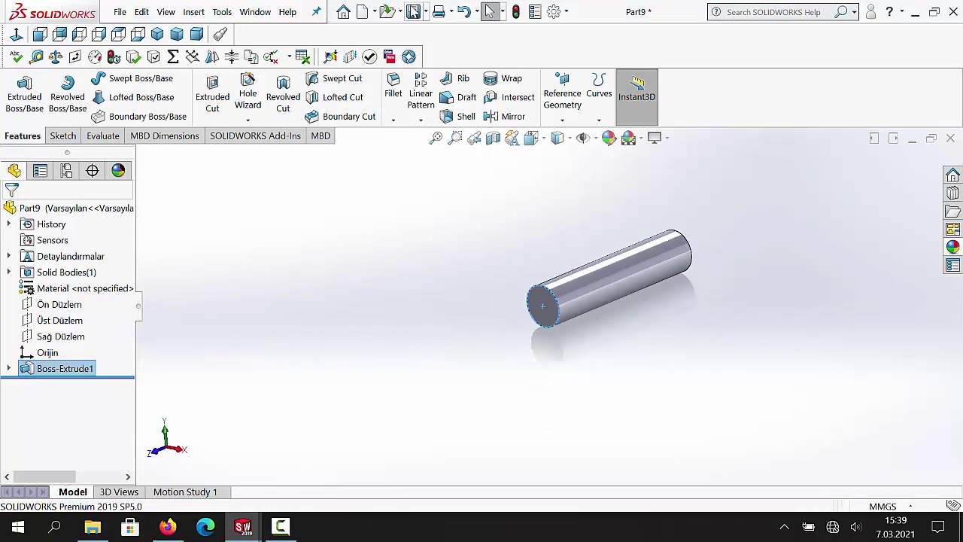
{"action": "key", "text": "ctrl+s"}
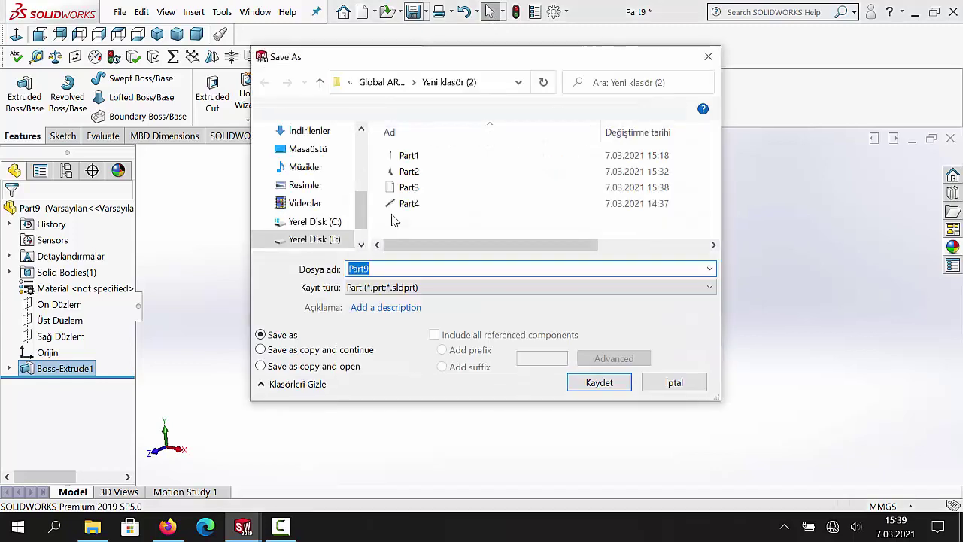
{"action": "left_click", "coordinate": [408, 204]}
{"action": "left_click", "coordinate": [582, 384]}
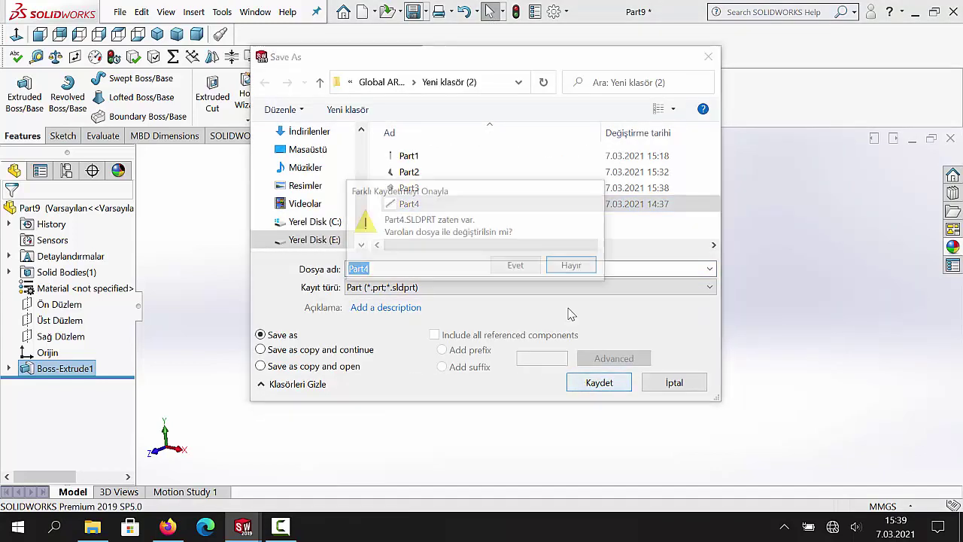
{"action": "left_click", "coordinate": [519, 268]}
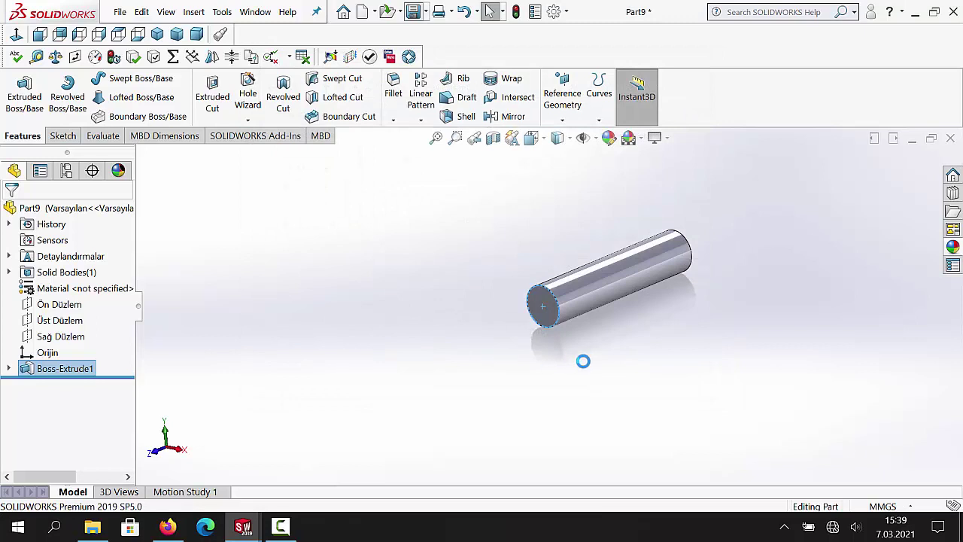
- Create a new assembly document
{"action": "scroll", "coordinate": [502, 372], "scroll_direction": "up", "scroll_amount": 1}
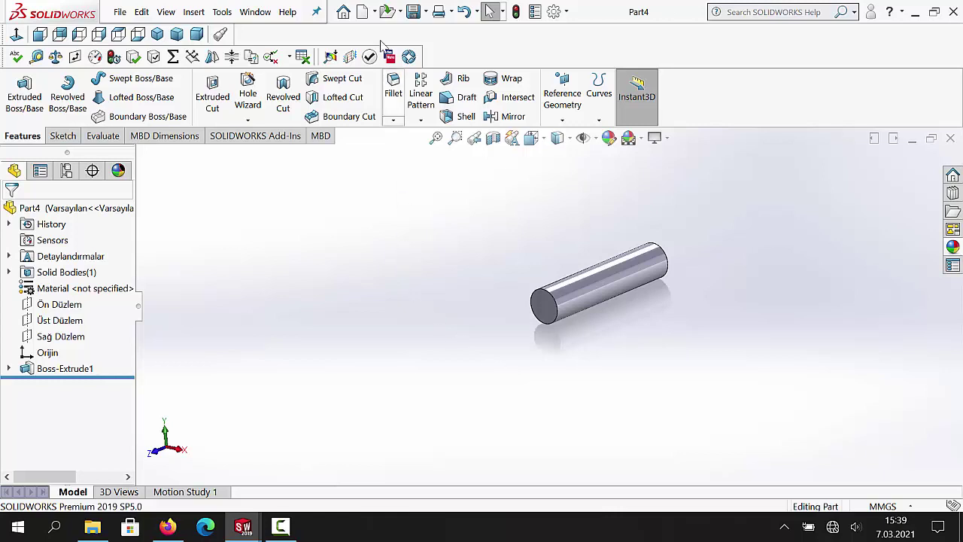
{"action": "left_click", "coordinate": [365, 12]}
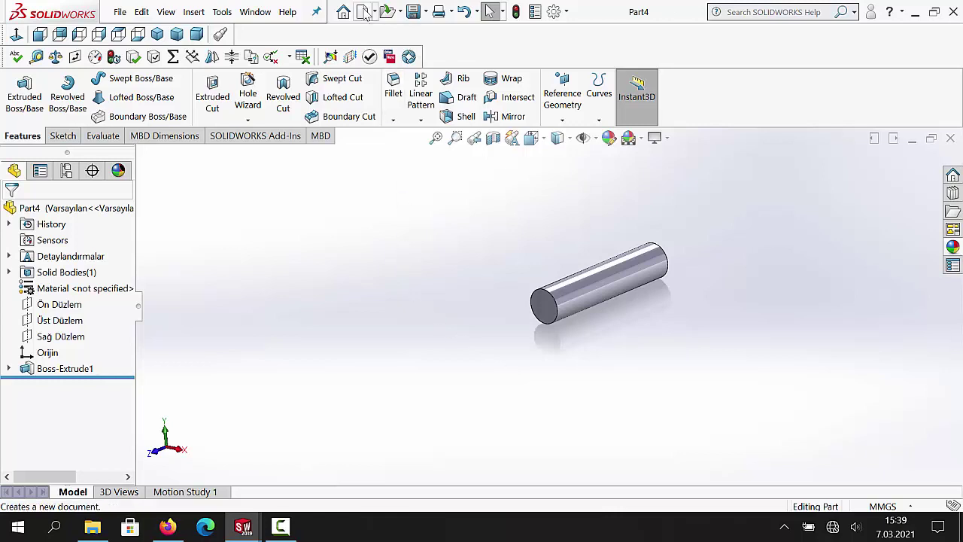
{"action": "left_click", "coordinate": [421, 227]}
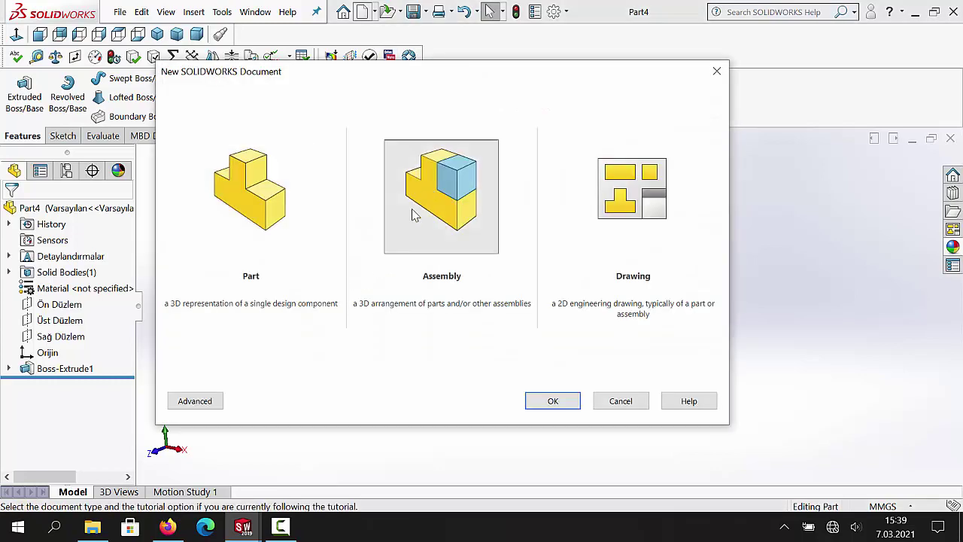
{"action": "left_click", "coordinate": [553, 401]}
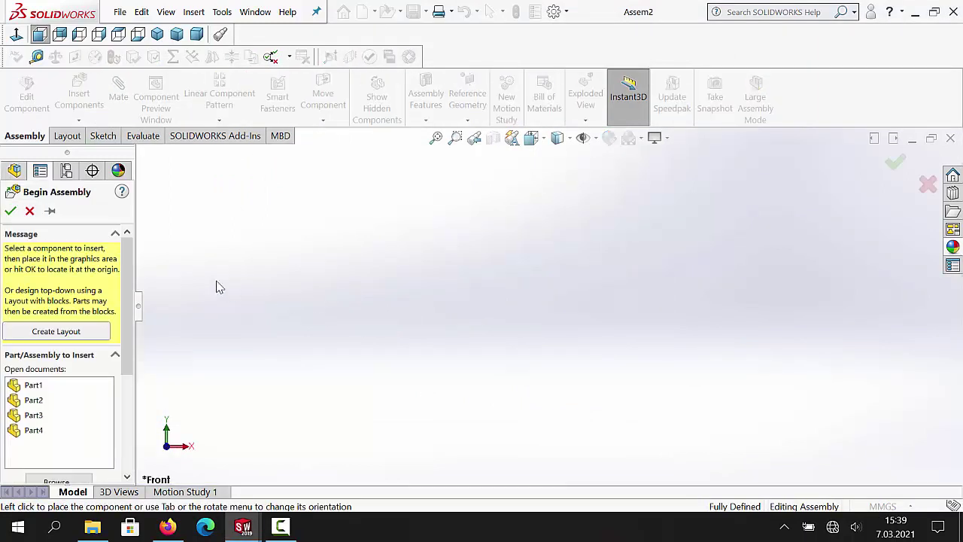
- Insert the wrench body Part1 as the first component, rotated 90 degrees about Y, and place it in the isometric view
{"action": "left_click", "coordinate": [38, 385]}
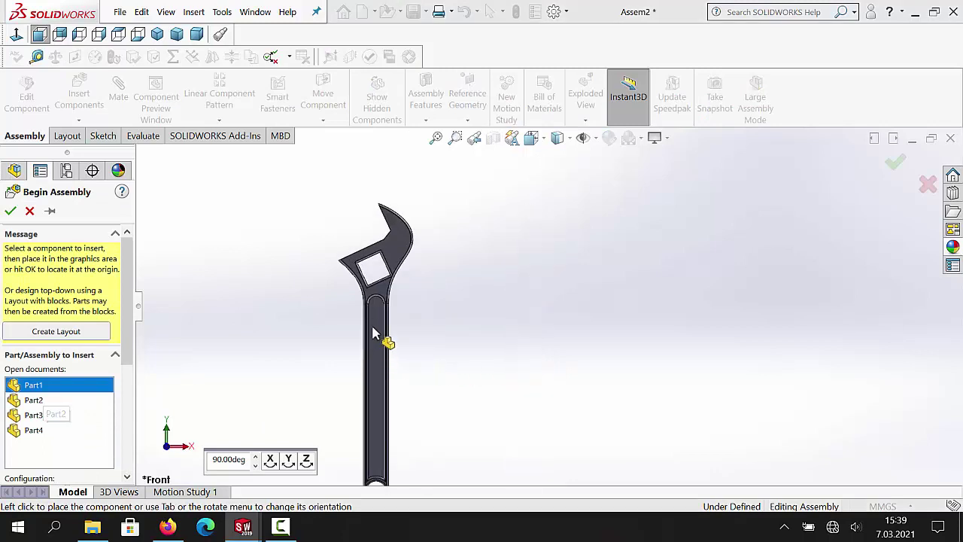
{"action": "left_click", "coordinate": [162, 35]}
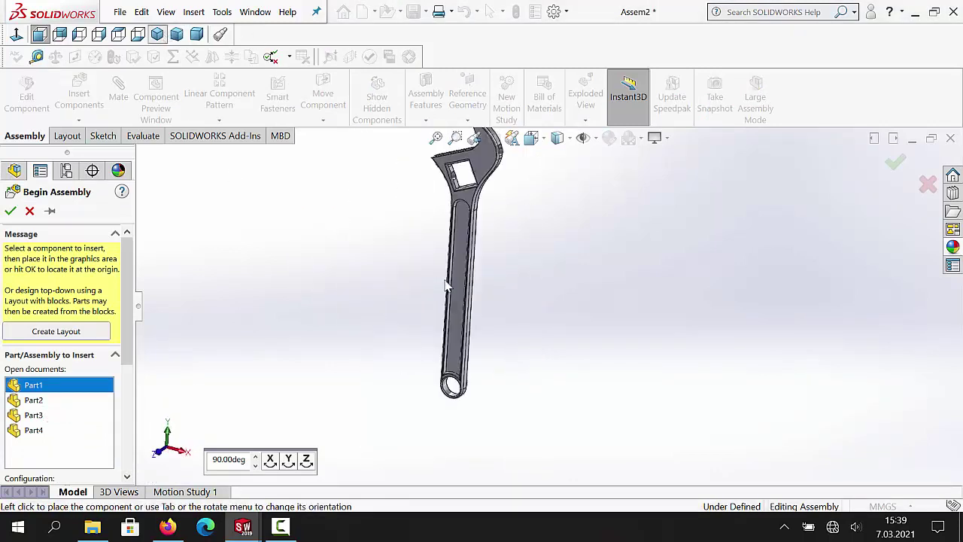
{"action": "left_click", "coordinate": [290, 463]}
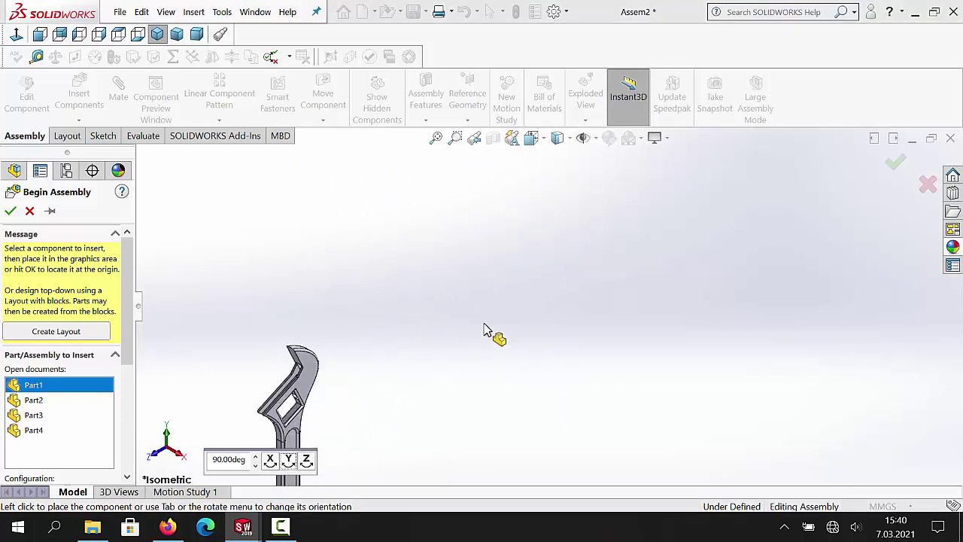
{"action": "left_click", "coordinate": [545, 345]}
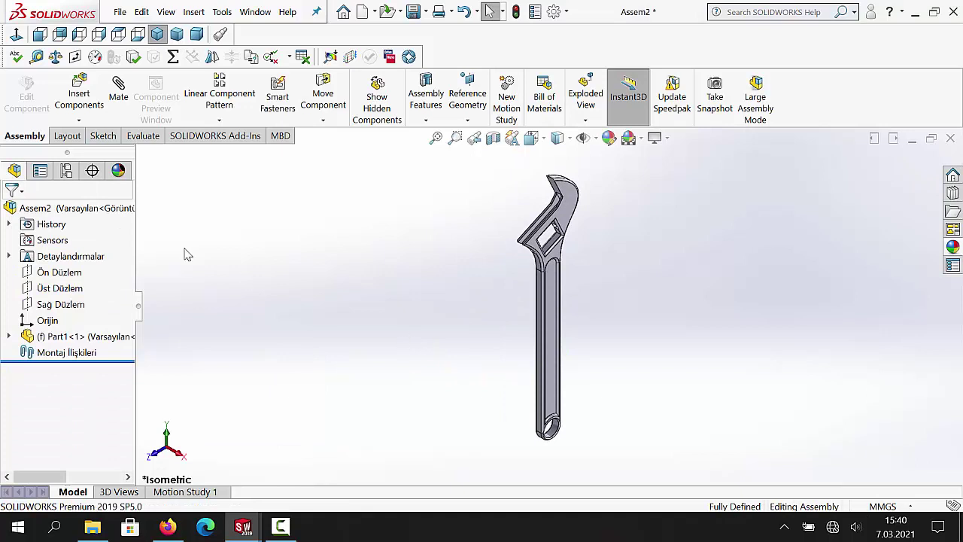
- Insert the movable jaw Part2, rotated 90 degrees about Y, and place it beside the wrench head
{"action": "left_click", "coordinate": [78, 90]}
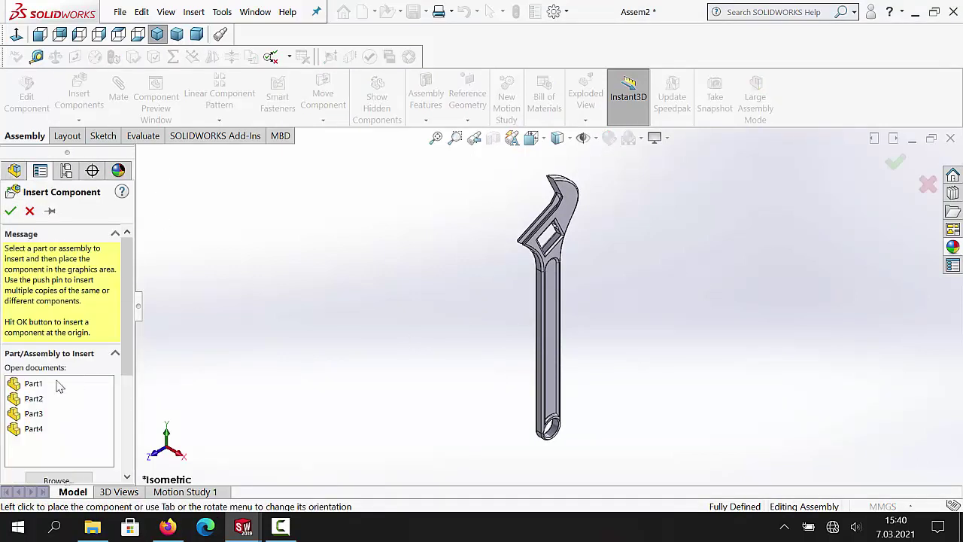
{"action": "left_click", "coordinate": [37, 399]}
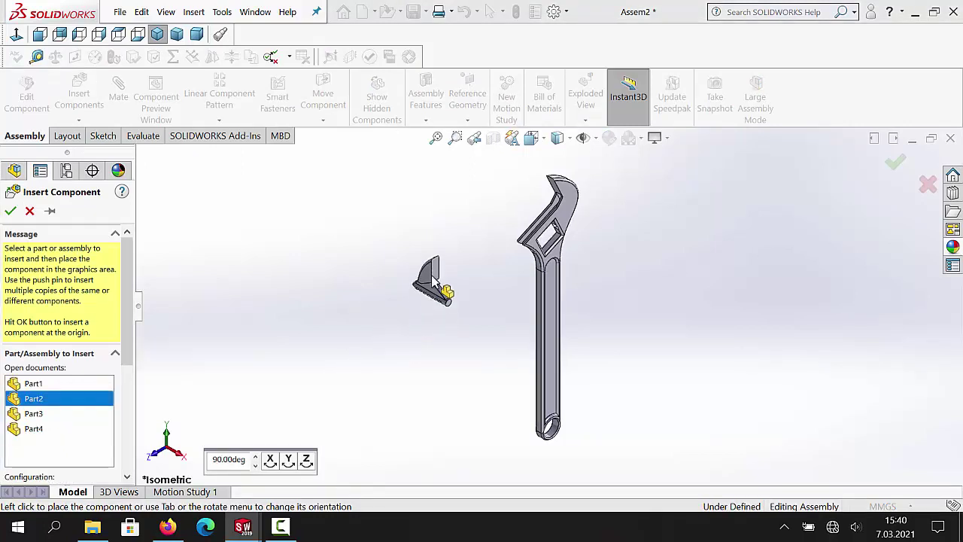
{"action": "left_click", "coordinate": [290, 461]}
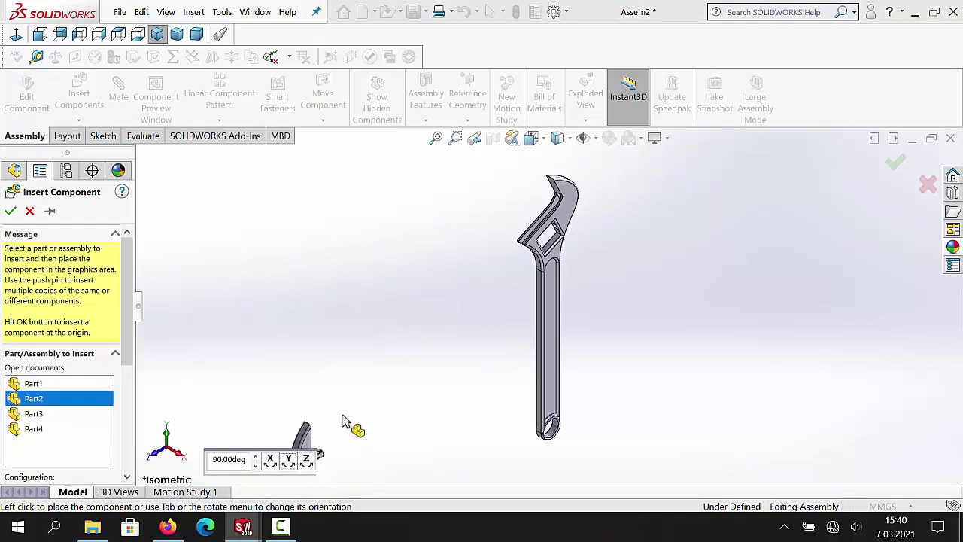
{"action": "scroll", "coordinate": [467, 284], "scroll_direction": "down", "scroll_amount": 3}
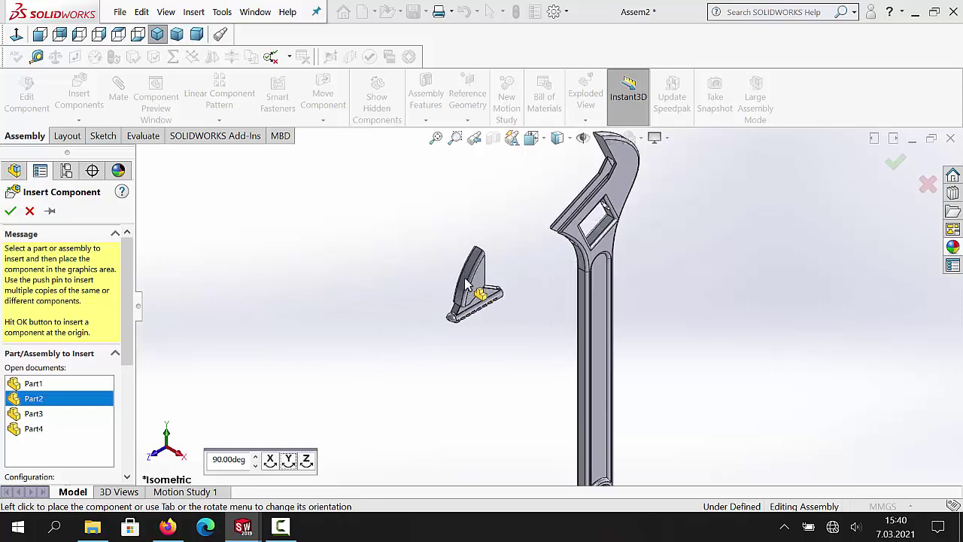
{"action": "scroll", "coordinate": [466, 285], "scroll_direction": "down", "scroll_amount": 1}
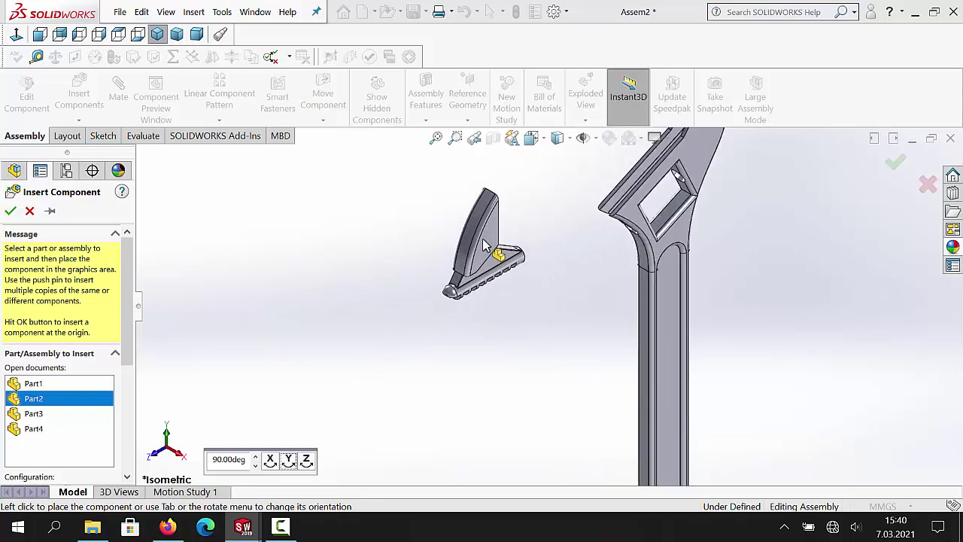
{"action": "left_click", "coordinate": [488, 238]}
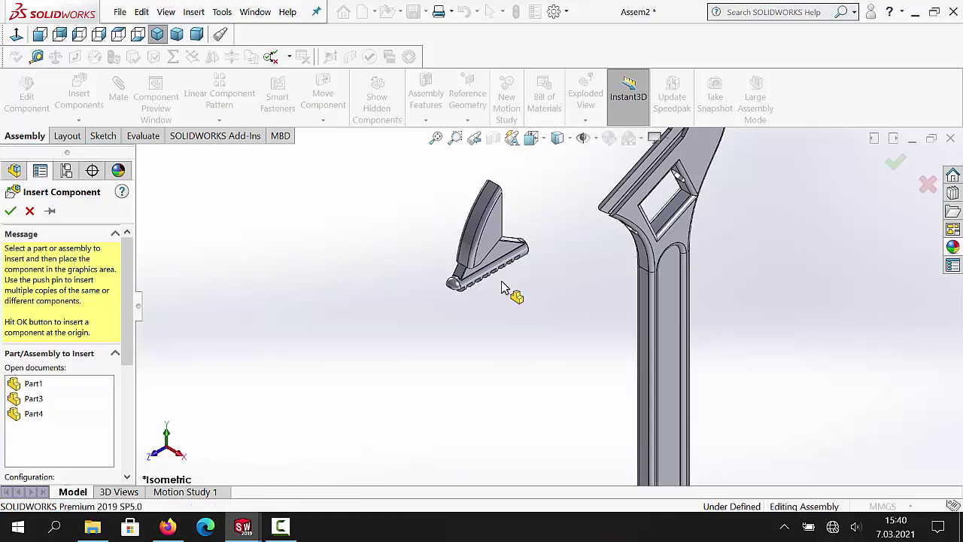
{"action": "scroll", "coordinate": [547, 265], "scroll_direction": "up", "scroll_amount": 2}
{"action": "scroll", "coordinate": [564, 265], "scroll_direction": "up", "scroll_amount": 2}
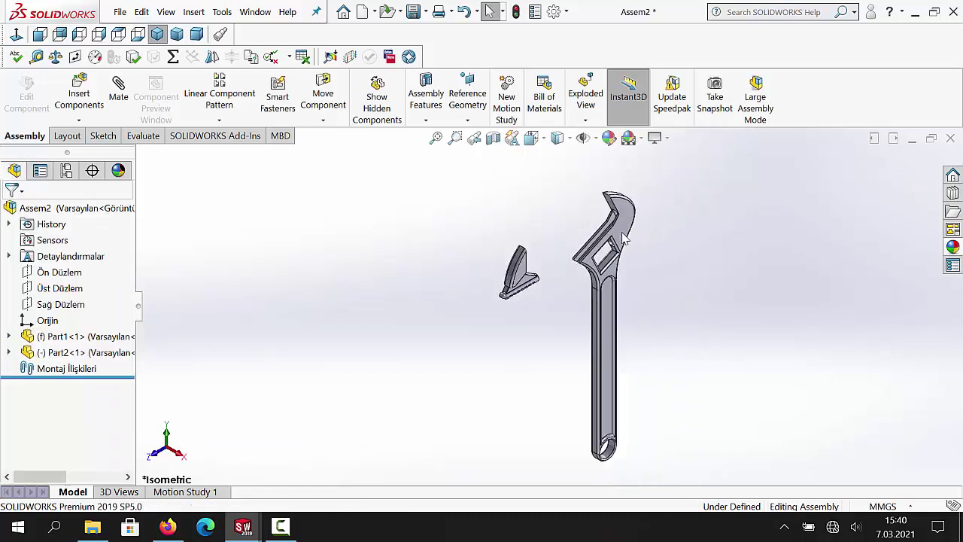
- Mate the movable jaw's cylindrical rack face concentric with the upper round channel in the wrench head
{"action": "middle_click_drag", "start_coordinate": [623, 240], "coordinate": [572, 218]}
{"action": "scroll", "coordinate": [566, 261], "scroll_direction": "down", "scroll_amount": 2}
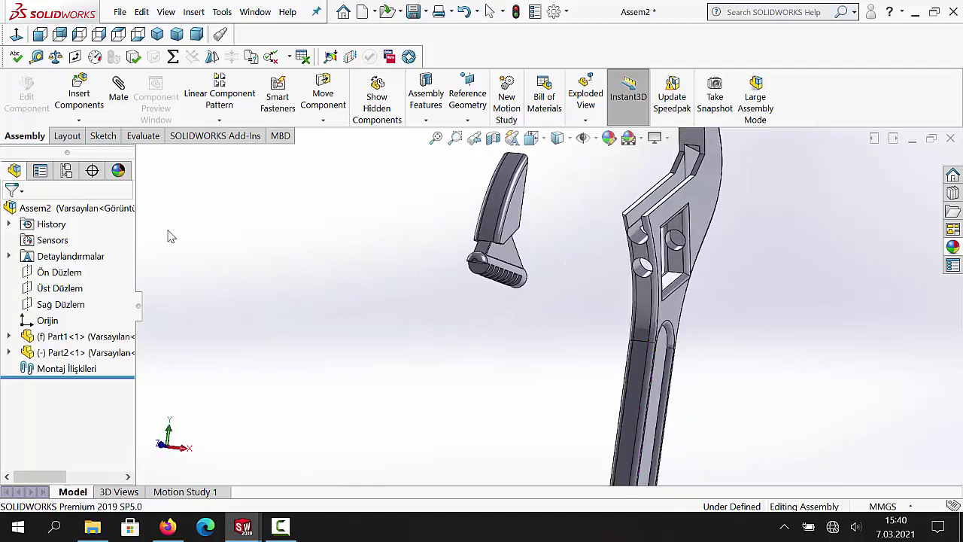
{"action": "key", "text": "Escape"}
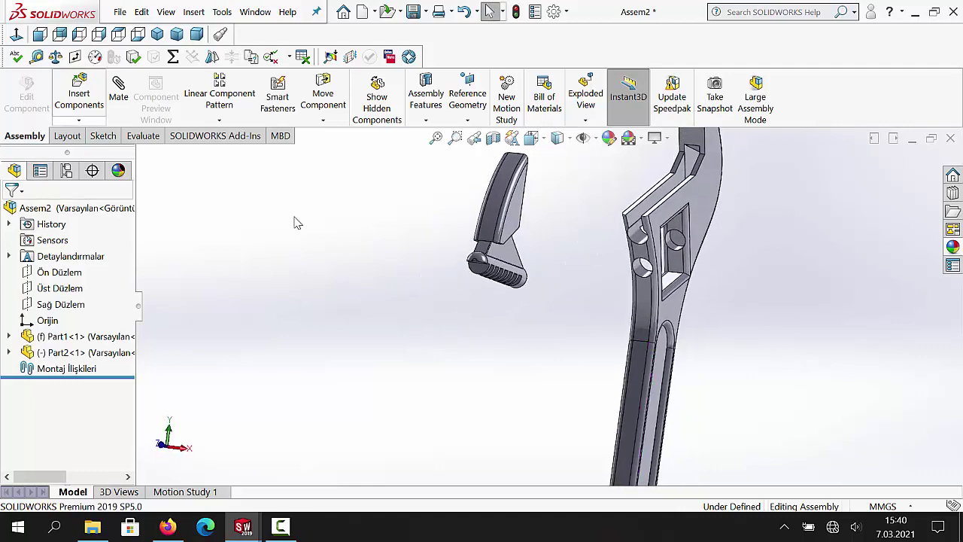
{"action": "left_click", "coordinate": [119, 89]}
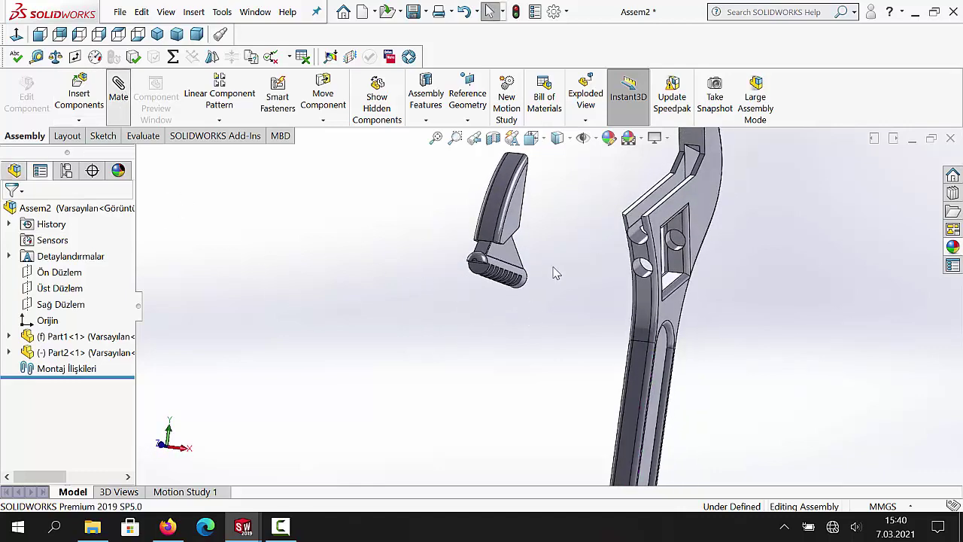
{"action": "middle_click_drag", "start_coordinate": [577, 275], "coordinate": [535, 301]}
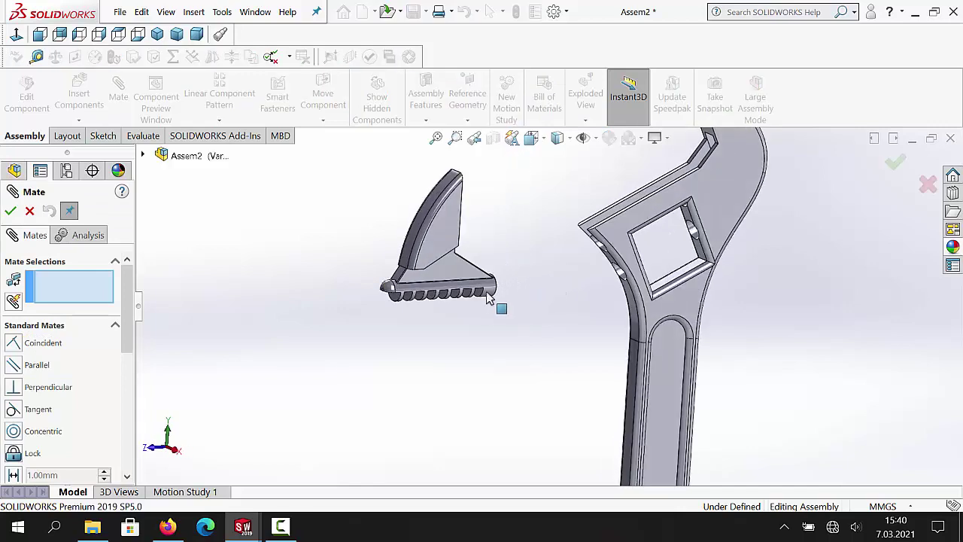
{"action": "left_click", "coordinate": [539, 347]}
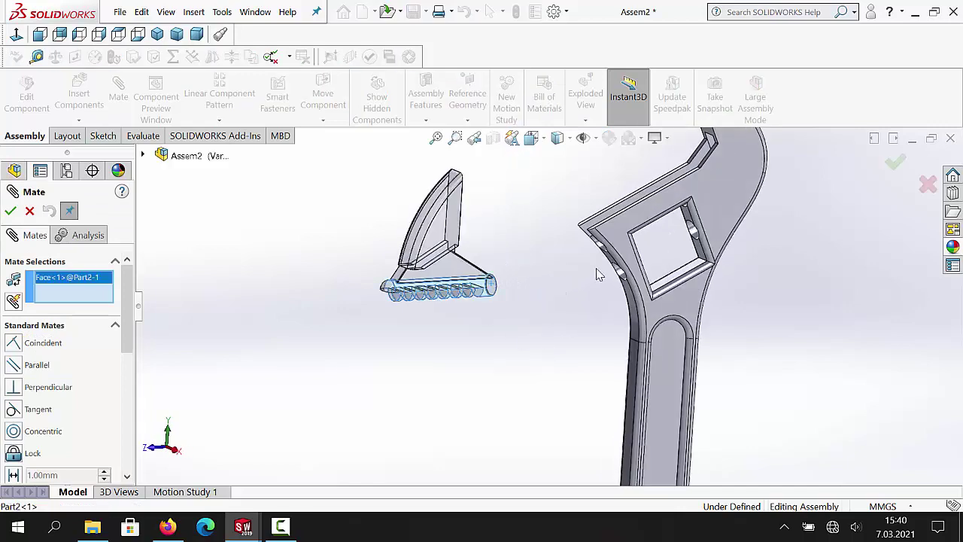
{"action": "middle_click_drag", "start_coordinate": [598, 275], "coordinate": [628, 248]}
{"action": "scroll", "coordinate": [643, 256], "scroll_direction": "down", "scroll_amount": 2}
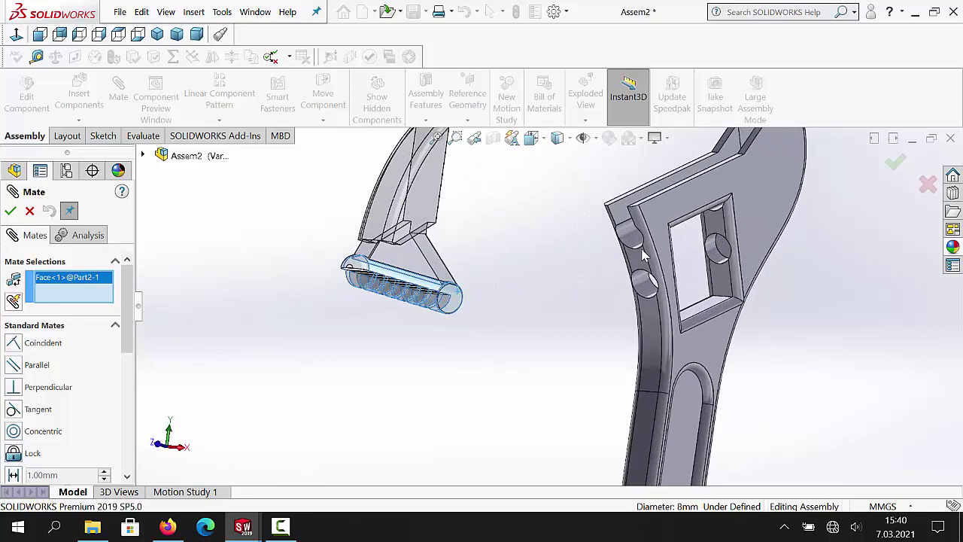
{"action": "scroll", "coordinate": [644, 254], "scroll_direction": "down", "scroll_amount": 2}
{"action": "left_click", "coordinate": [518, 318]}
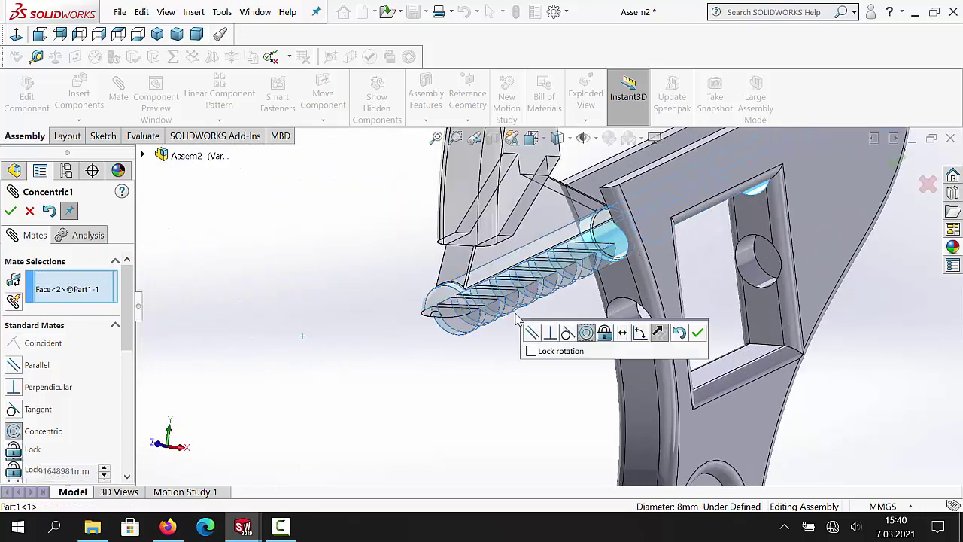
{"action": "left_click", "coordinate": [697, 332]}
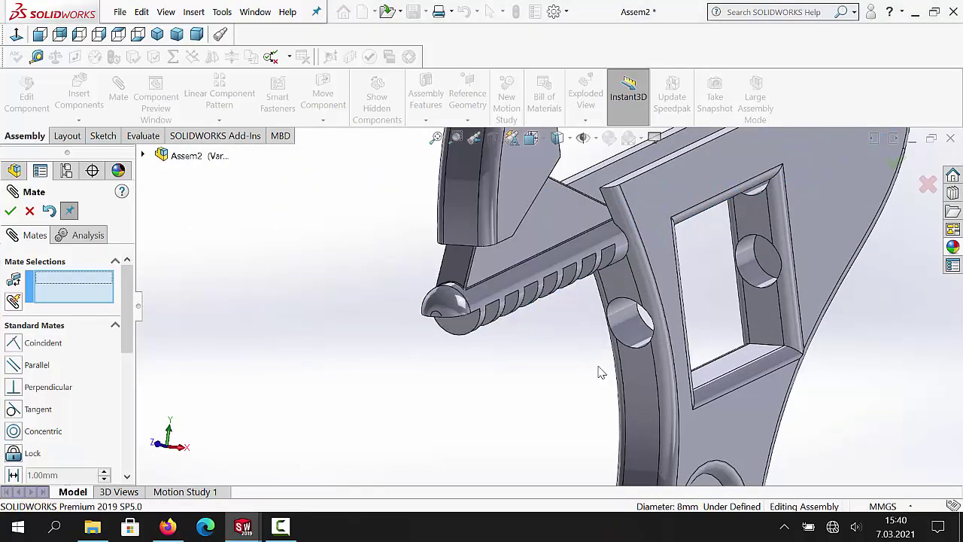
- Add a 25 mm distance mate between the flat gripping faces of the fixed and movable jaws, and finish mating
{"action": "scroll", "coordinate": [561, 328], "scroll_direction": "up", "scroll_amount": 5}
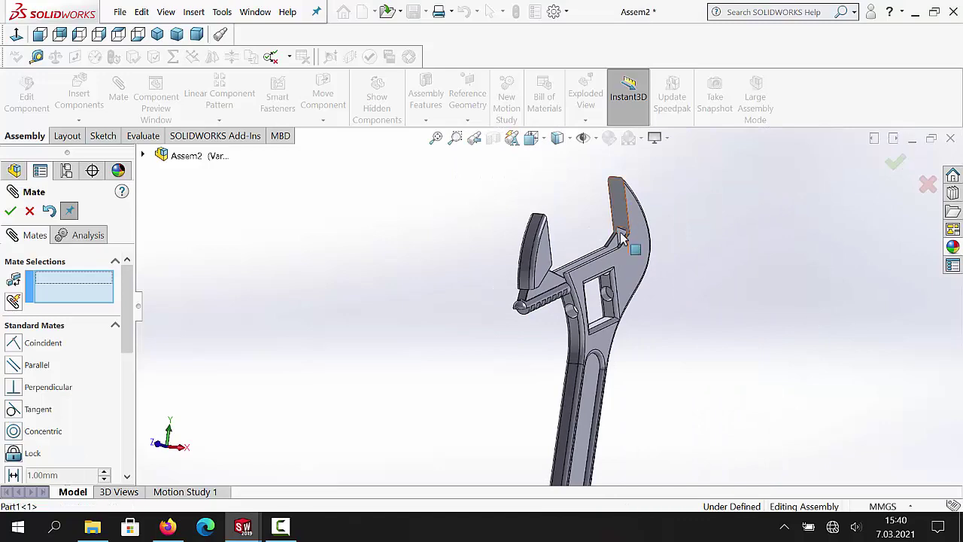
{"action": "left_click", "coordinate": [631, 240]}
{"action": "middle_click_drag", "start_coordinate": [651, 278], "coordinate": [542, 316]}
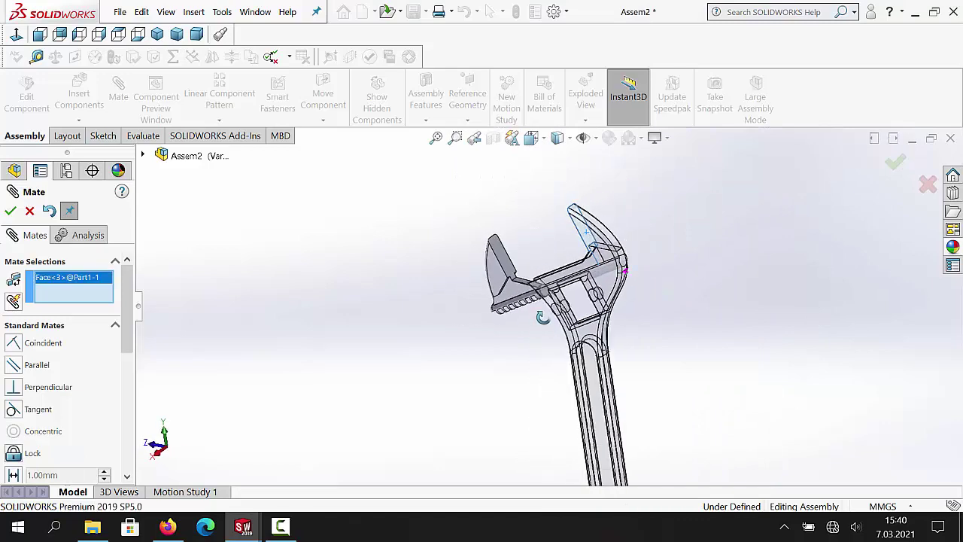
{"action": "left_click", "coordinate": [503, 263]}
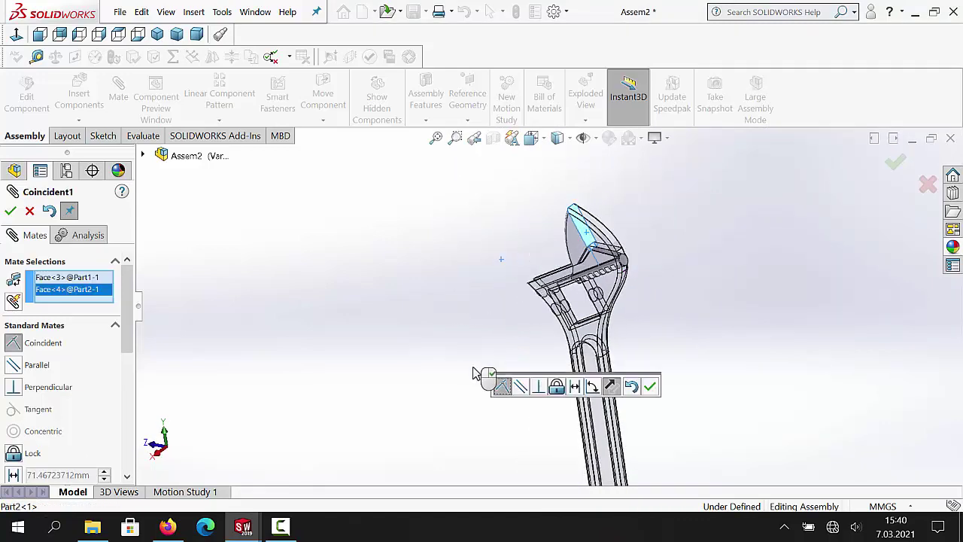
{"action": "mouse_move", "coordinate": [497, 355]}
{"action": "middle_mouse_down"}
{"action": "mouse_move", "coordinate": [516, 335]}
{"action": "mouse_move", "coordinate": [490, 366]}
{"action": "middle_mouse_up"}
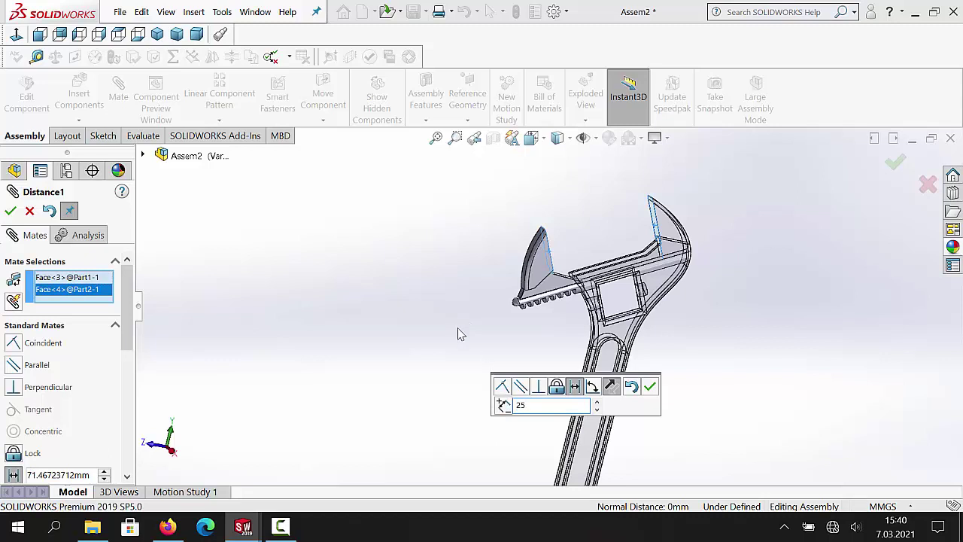
{"action": "key", "text": "Return"}
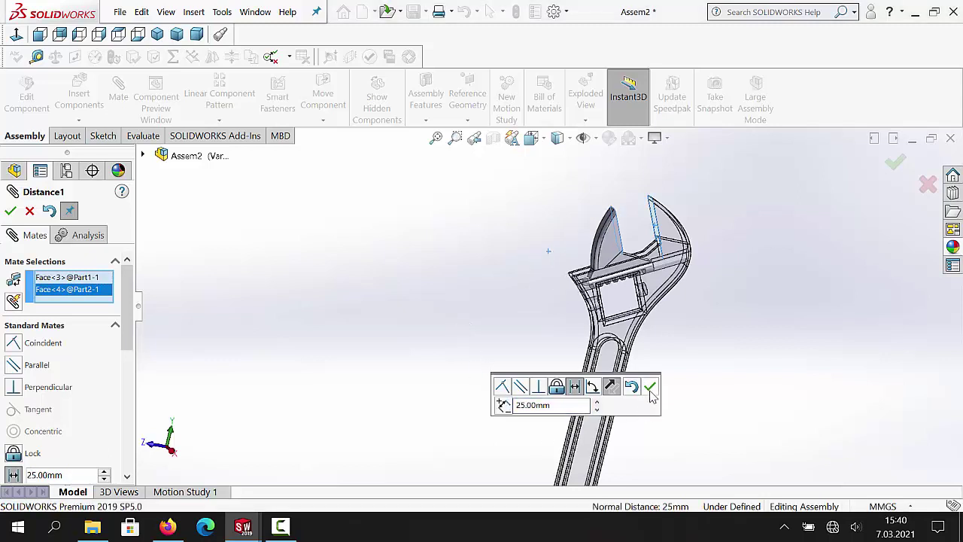
{"action": "left_click", "coordinate": [651, 388]}
{"action": "scroll", "coordinate": [638, 269], "scroll_direction": "down", "scroll_amount": 3}
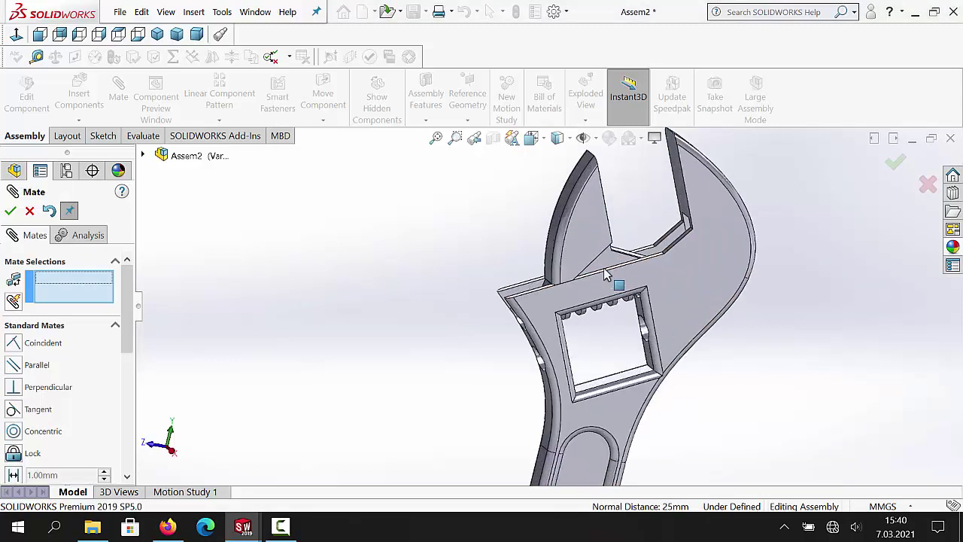
{"action": "left_click", "coordinate": [10, 212]}
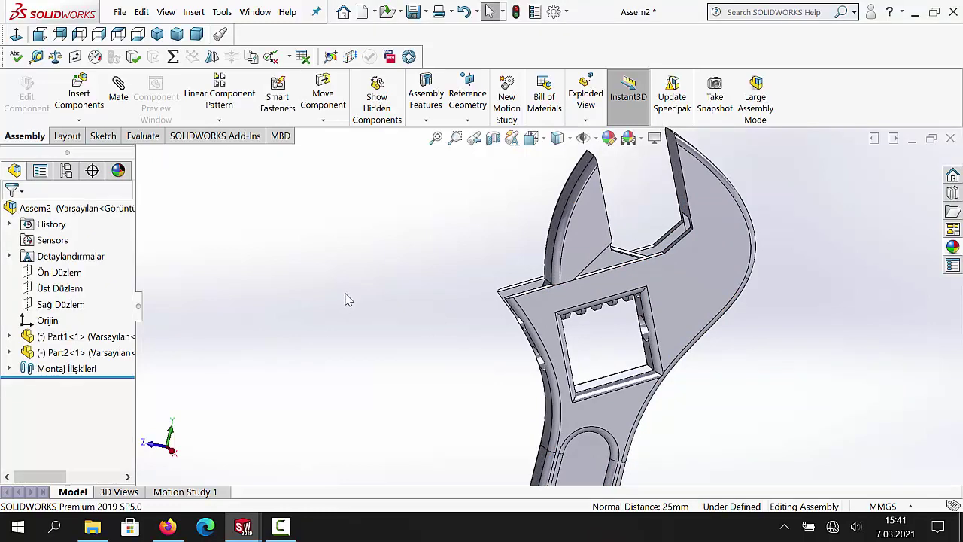
- Insert the threaded worm Part3 and place it in free space beside the wrench head
{"action": "left_click", "coordinate": [73, 120]}
{"action": "left_click", "coordinate": [33, 414]}
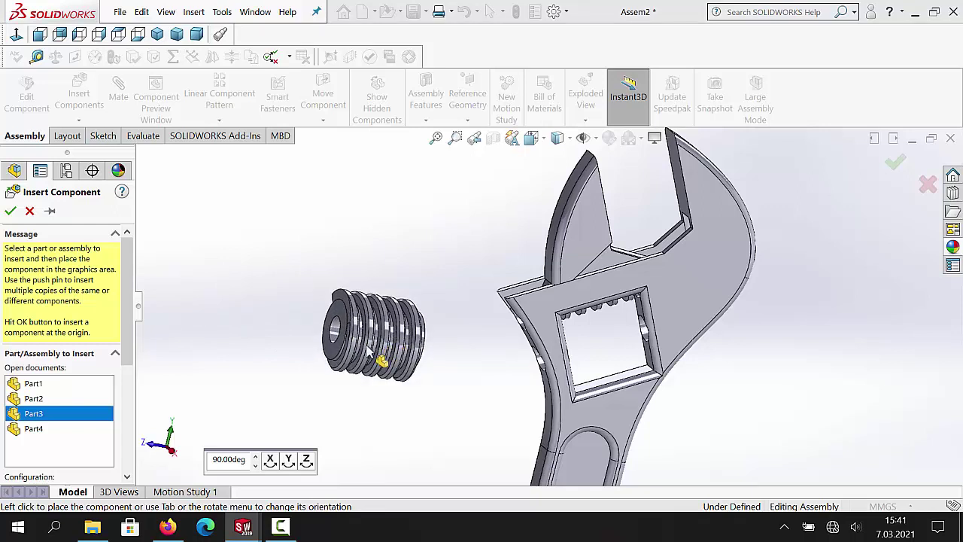
{"action": "left_click", "coordinate": [380, 391]}
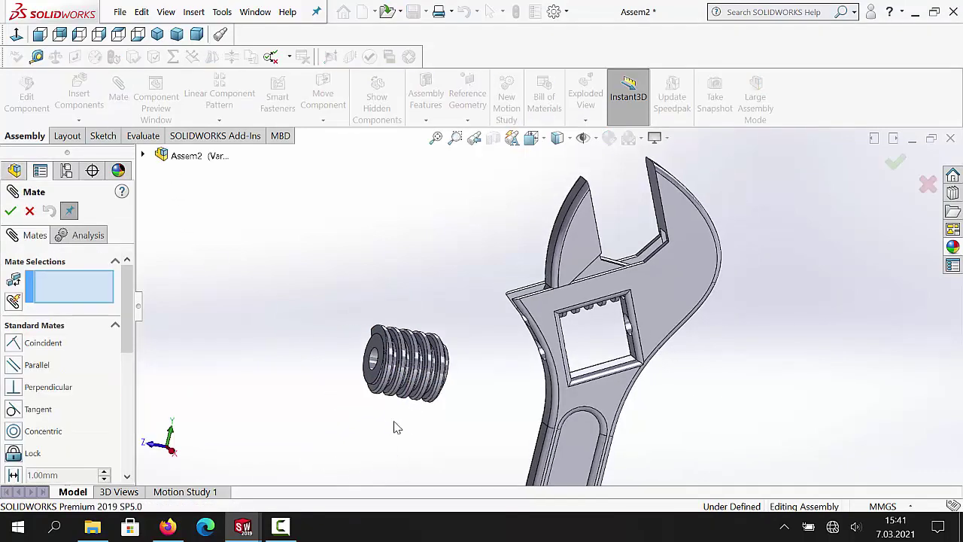
- Start a mate for the worm's central bore
{"action": "middle_click_drag", "start_coordinate": [398, 428], "coordinate": [407, 462]}
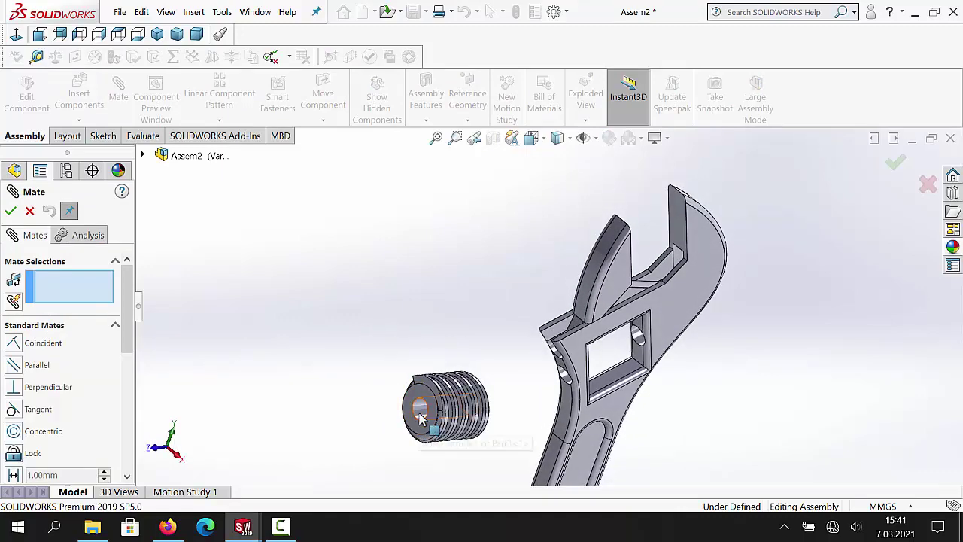